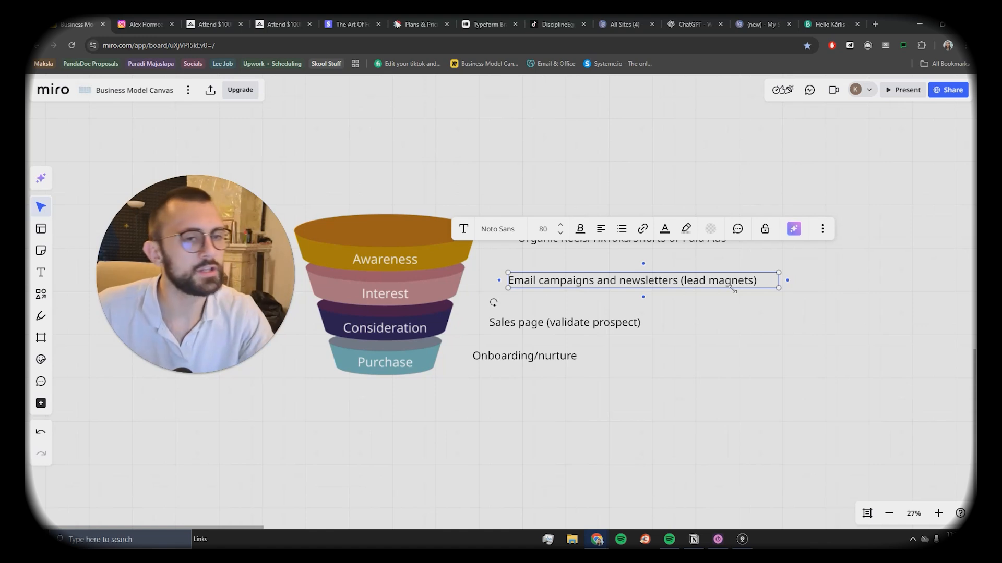
Step: Select 'validate prospect' in the Sales page text and the Onboarding/nurture label, leaving both unedited
left_click(601, 324)
left_click_drag(553, 322, 635, 323)
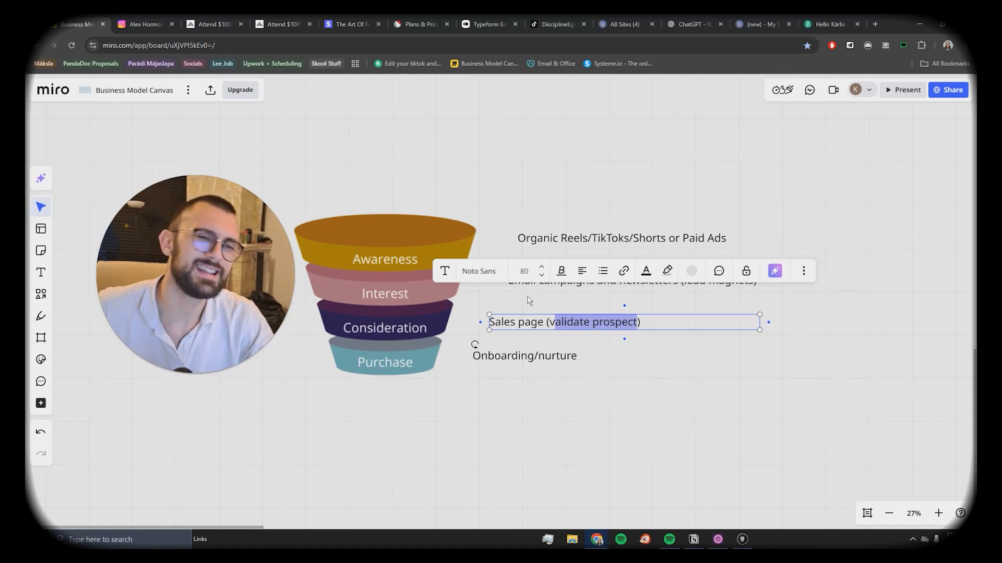
double_click(568, 321)
double_click(625, 319)
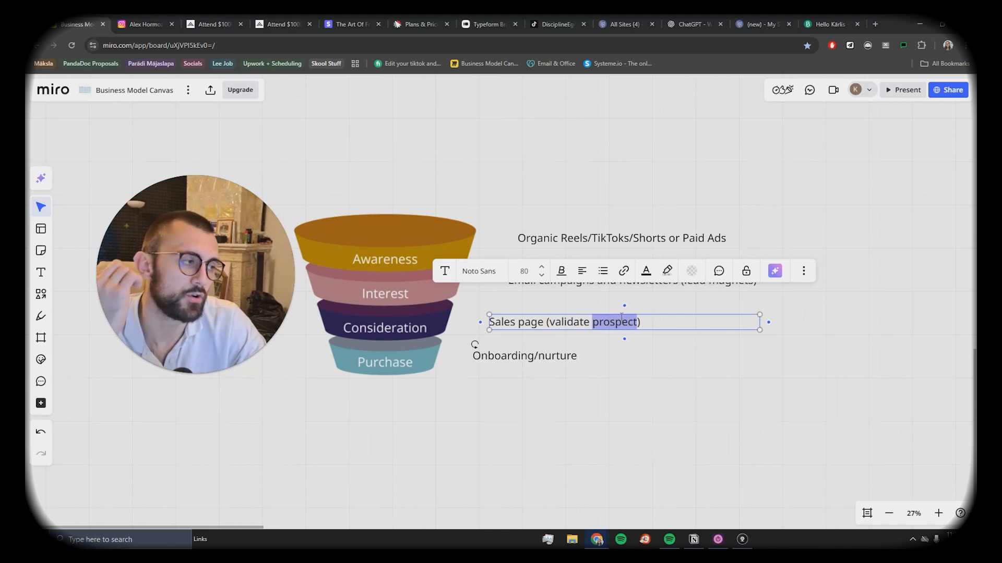
left_click(511, 355)
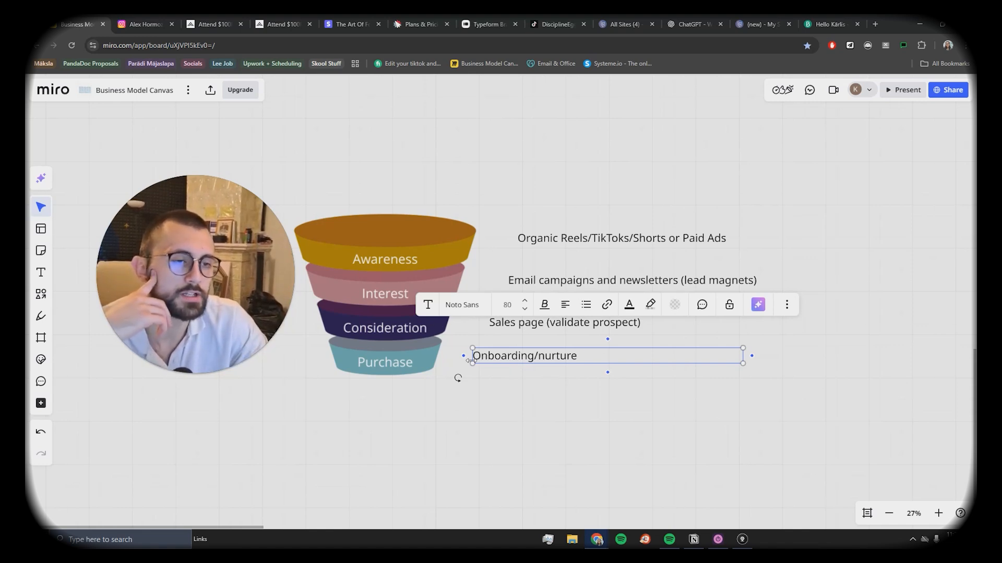
left_click(537, 422)
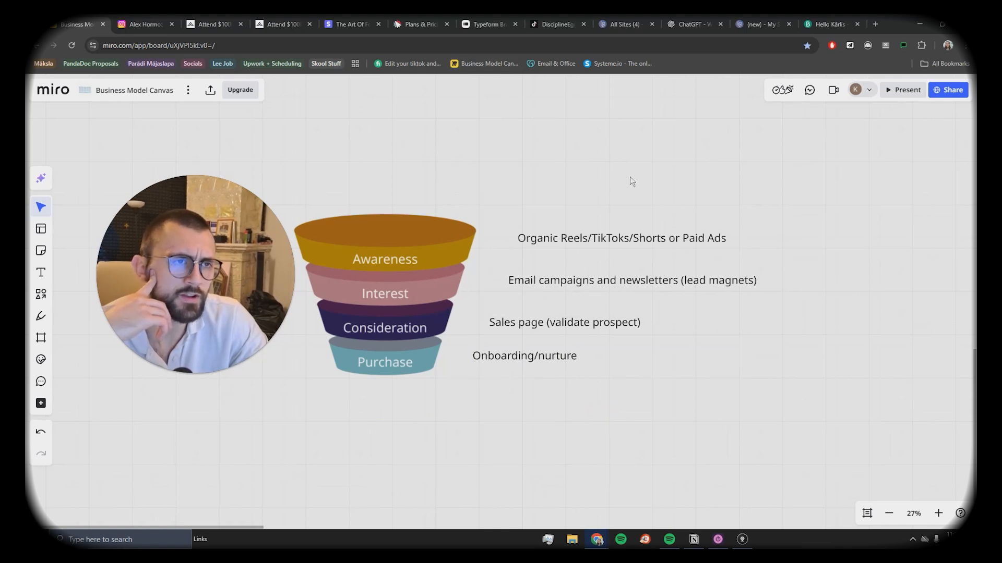
Step: Return to the Disciplineegg creator's Instagram profile and open the register.acq.com link from its bio
left_click(137, 24)
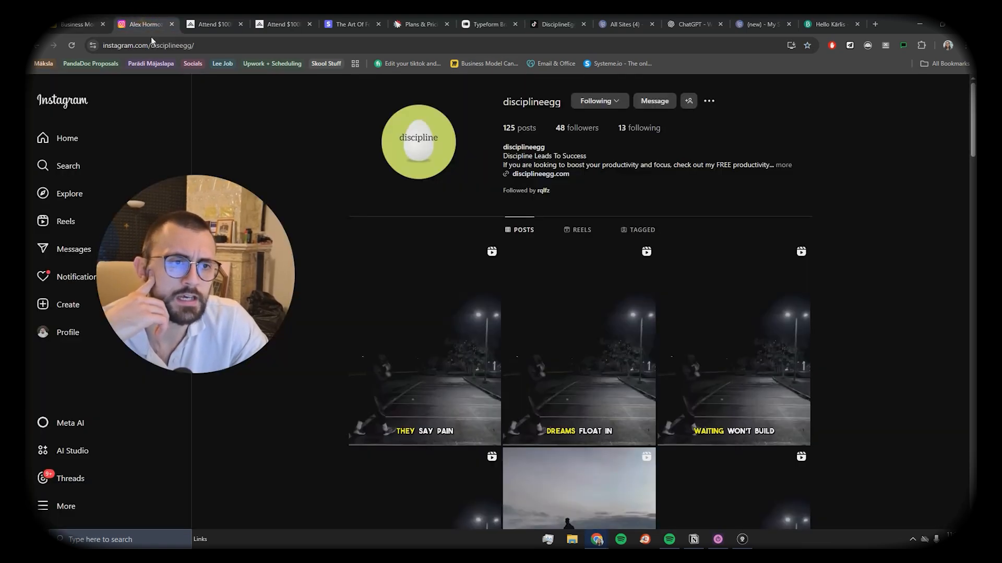
left_click(36, 46)
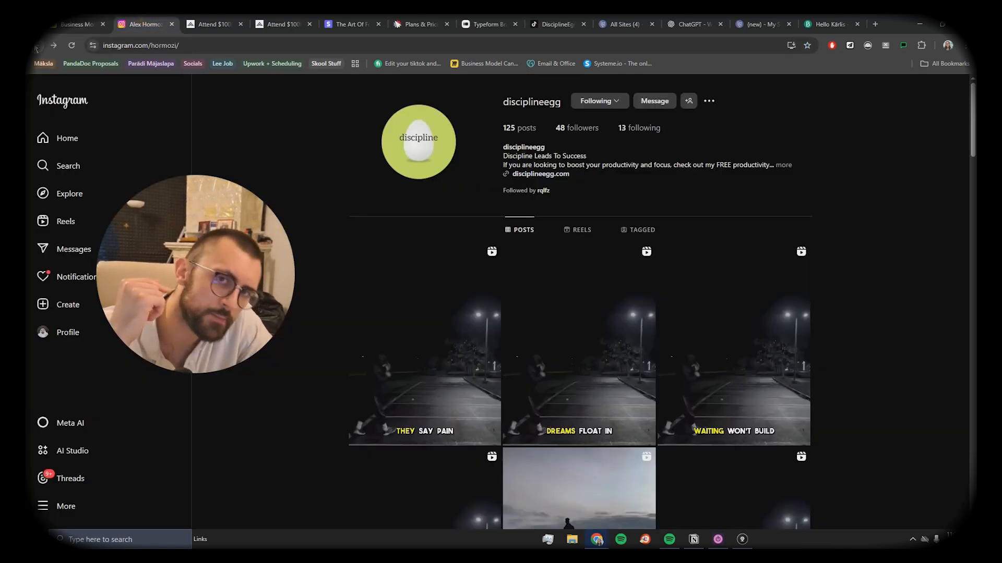
scroll(845, 425, "down", 6)
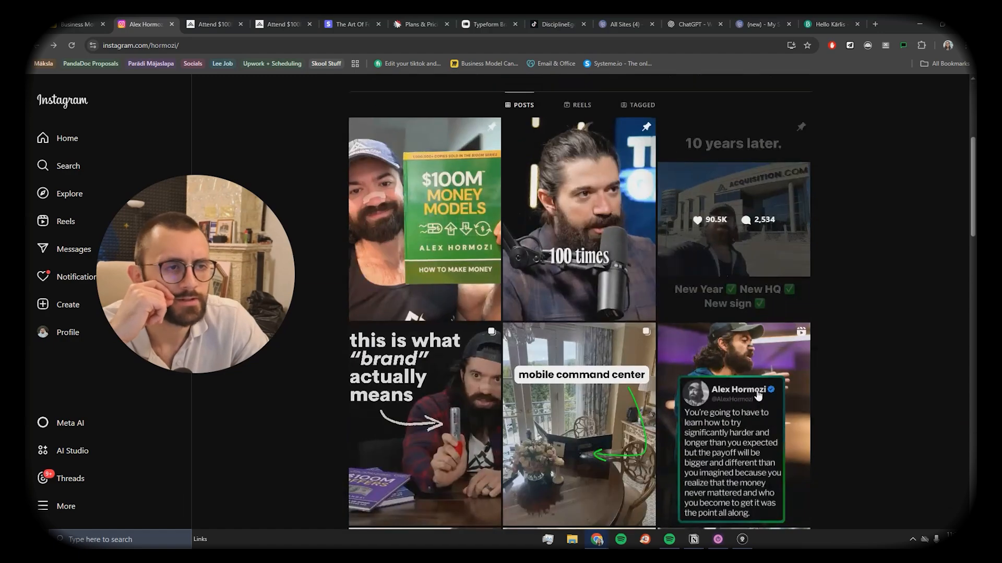
scroll(585, 236, "up", 6)
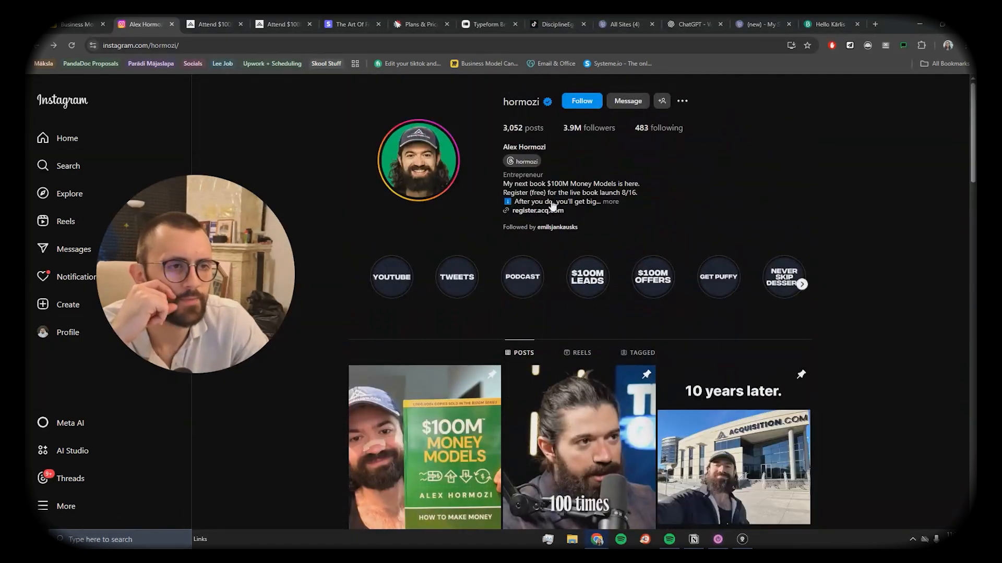
left_click(537, 210)
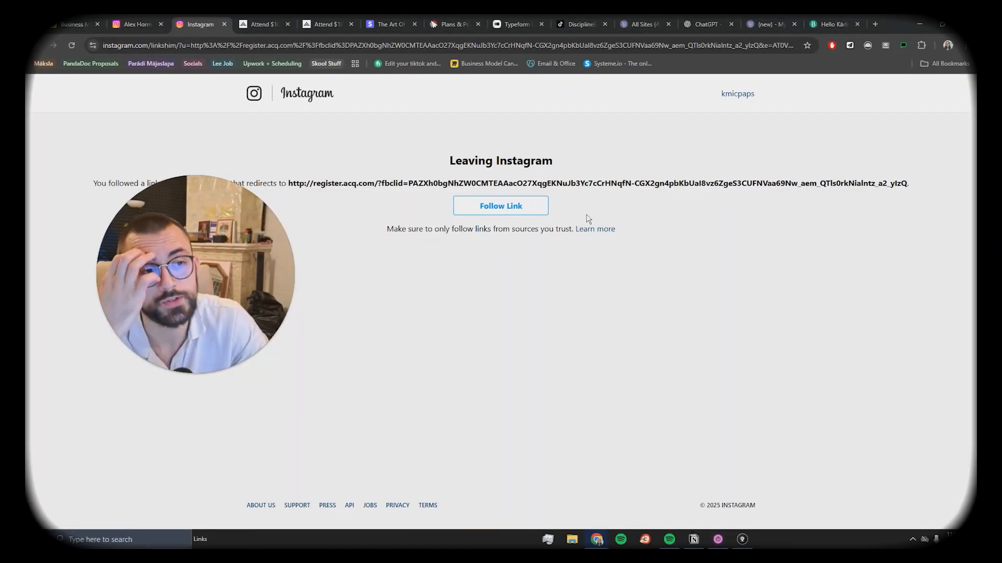
Step: Continue past Instagram's leaving notice and scroll through the $100M Money Models registration page
left_click(518, 211)
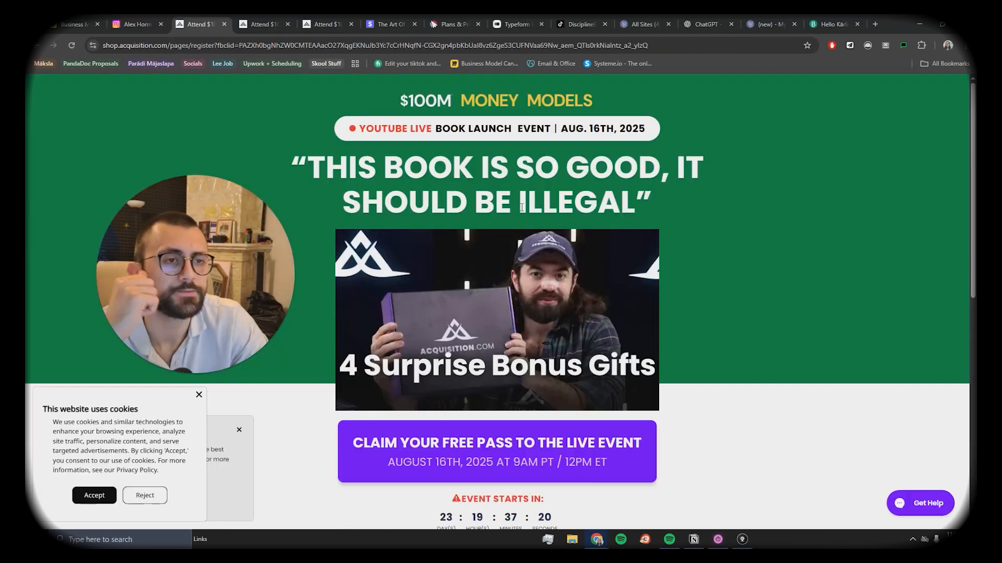
scroll(447, 313, "down", 3)
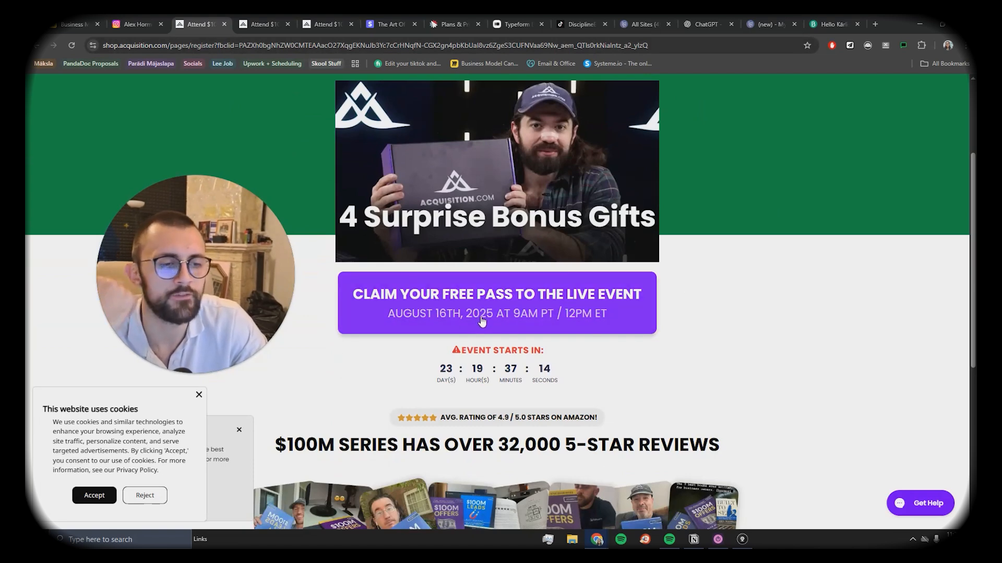
scroll(491, 328, "down", 4)
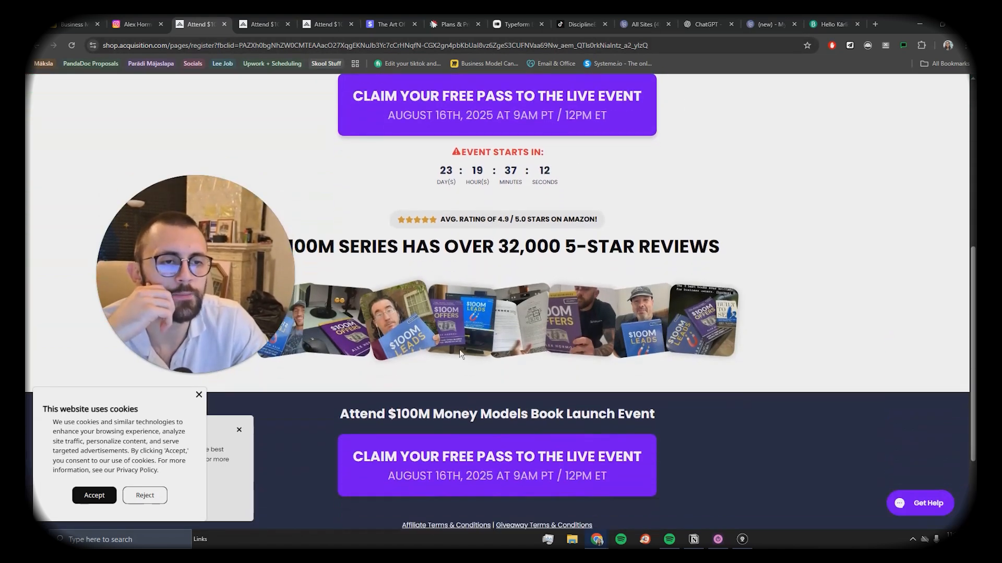
scroll(449, 339, "down", 1)
scroll(429, 324, "up", 2)
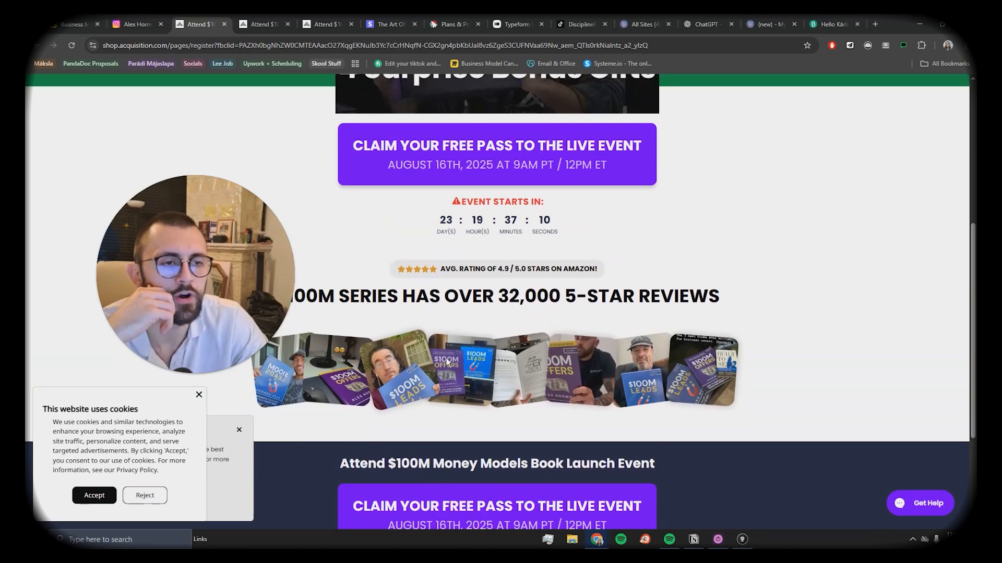
scroll(500, 333, "up", 6)
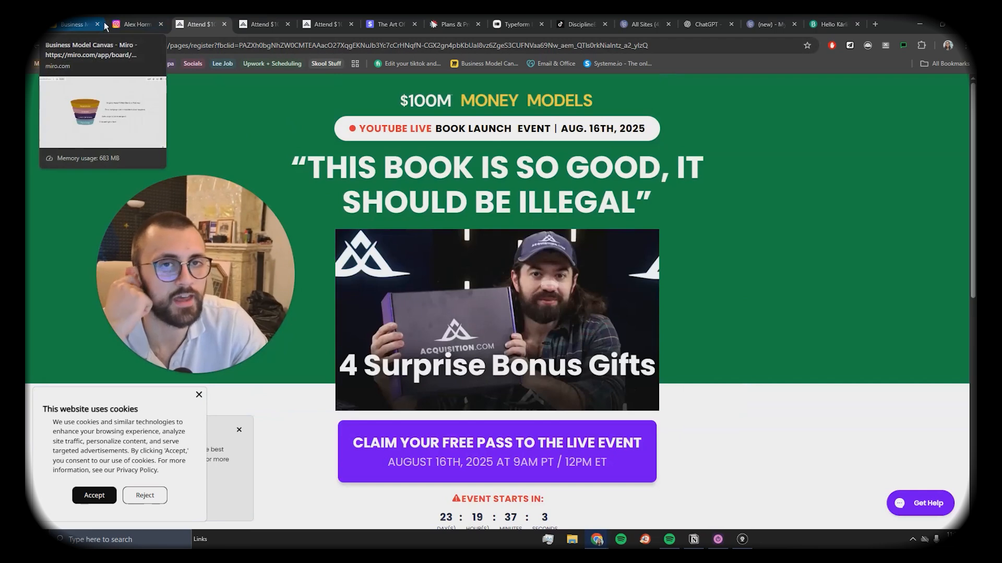
Step: Close the duplicate 'Attend $100M' registration tabs, keeping the Instagram profile in view
left_click(130, 23)
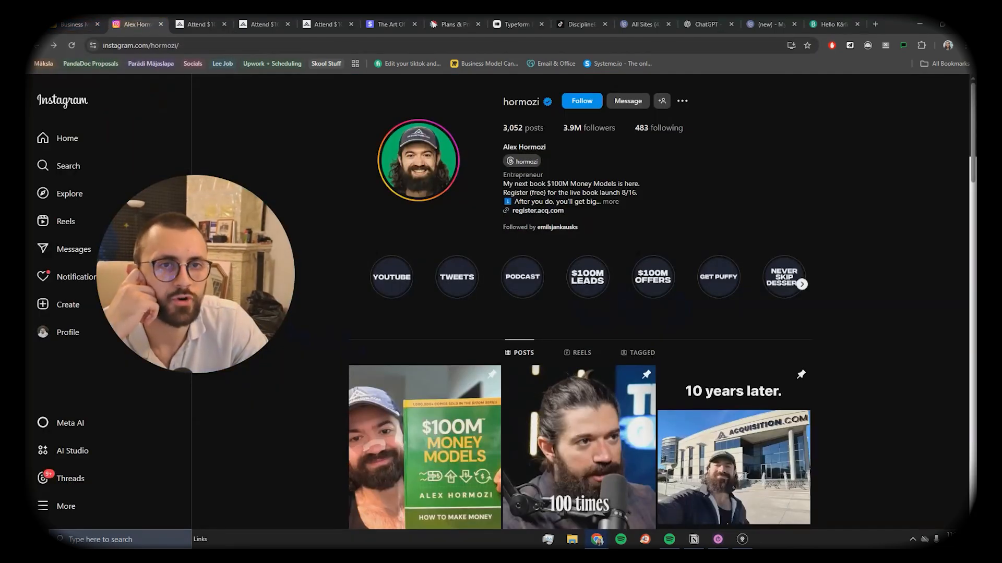
left_click(215, 25)
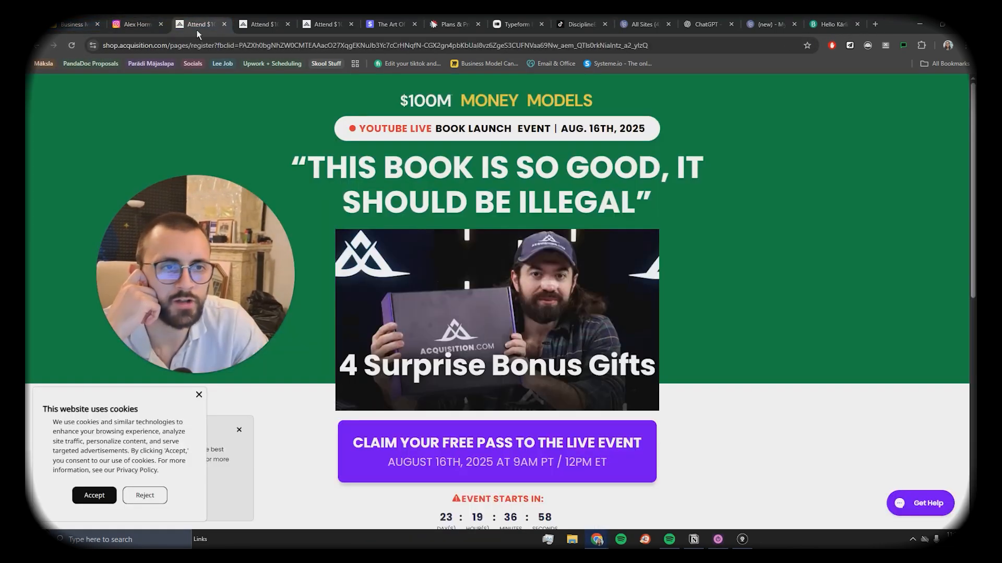
left_click(224, 25)
left_click(224, 25)
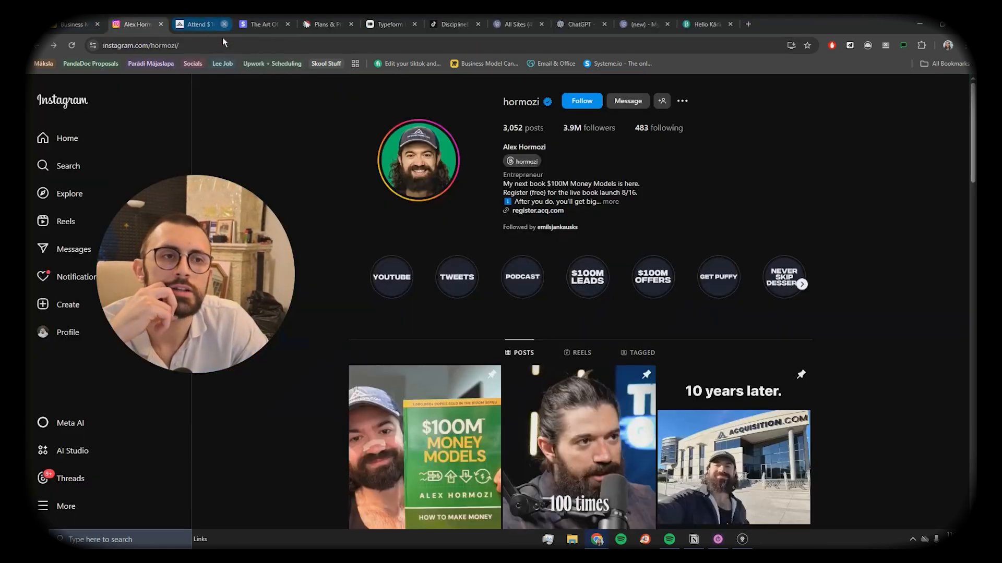
Step: Close the last event tab and scroll through the Disciplineegg – Focus HQ page in Notion
left_click(223, 24)
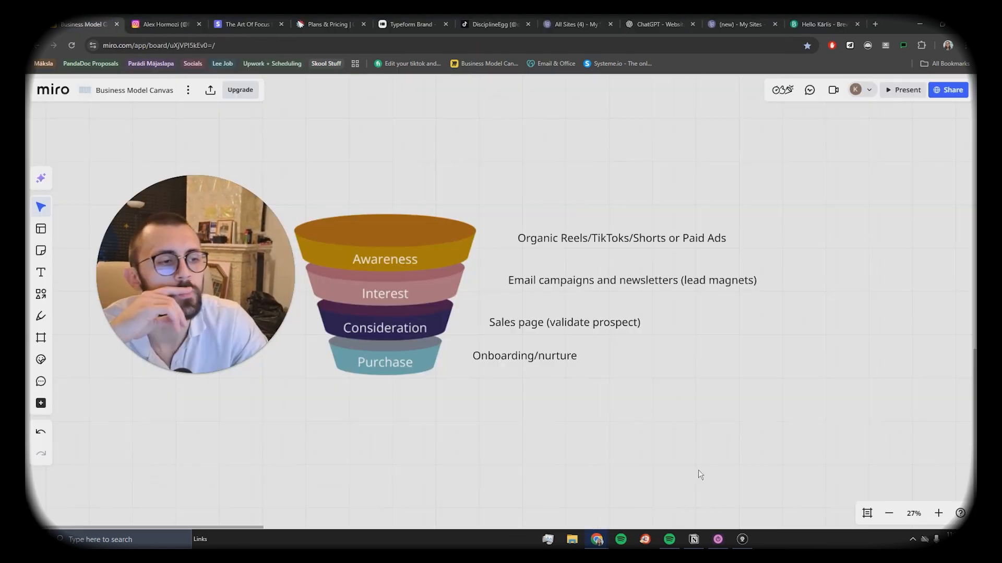
left_click(698, 543)
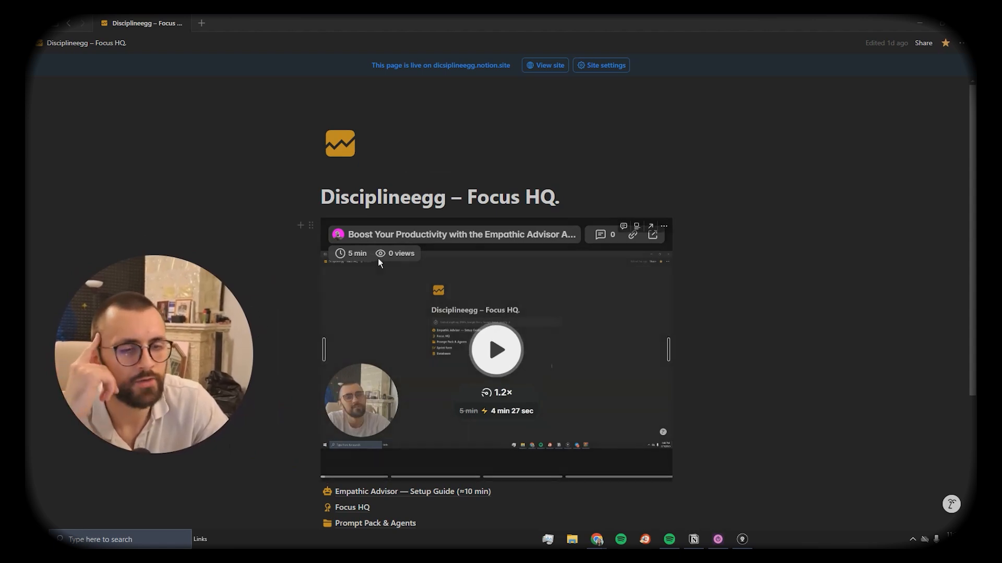
scroll(484, 300, "down", 1)
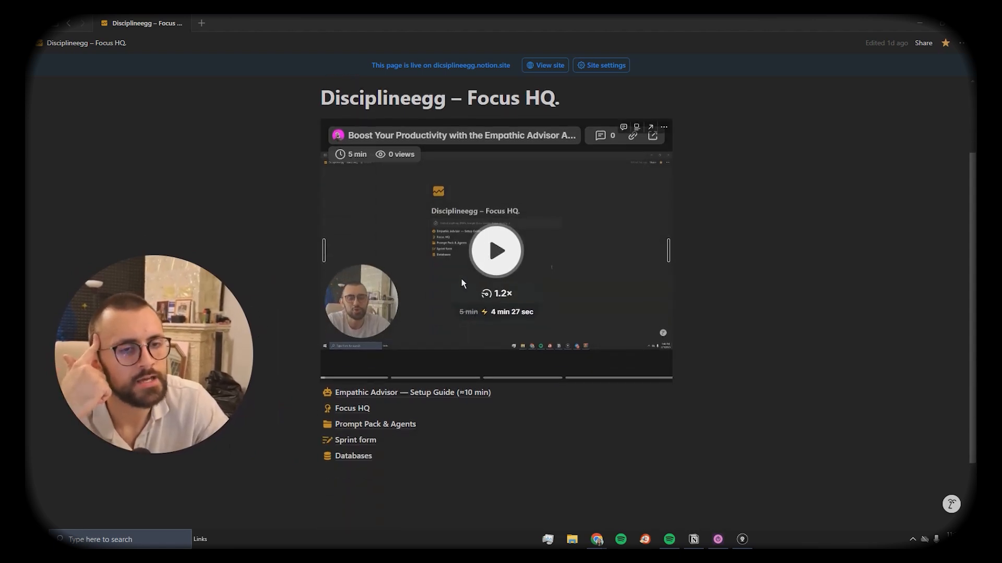
scroll(461, 279, "down", 5)
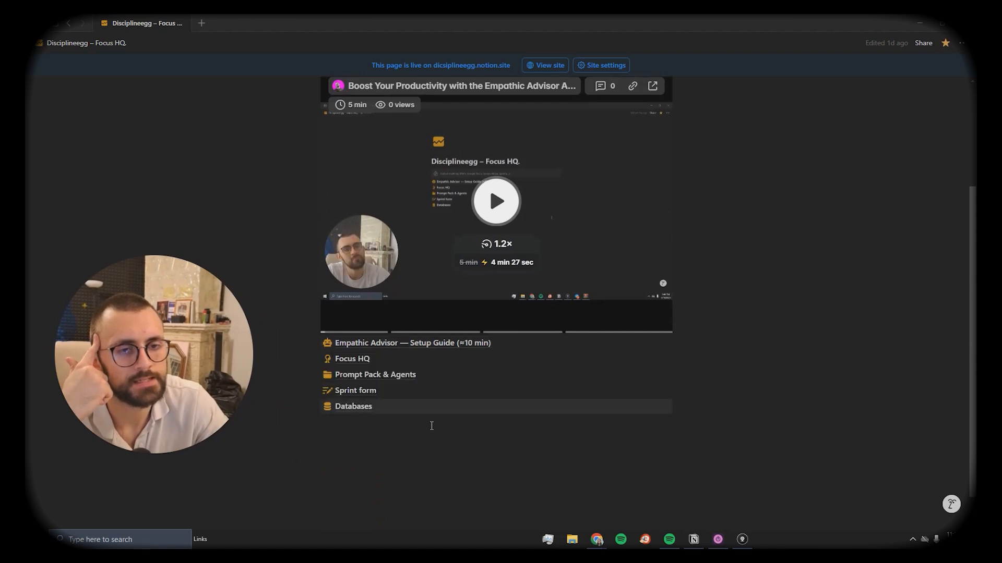
scroll(465, 429, "up", 1)
scroll(464, 429, "up", 3)
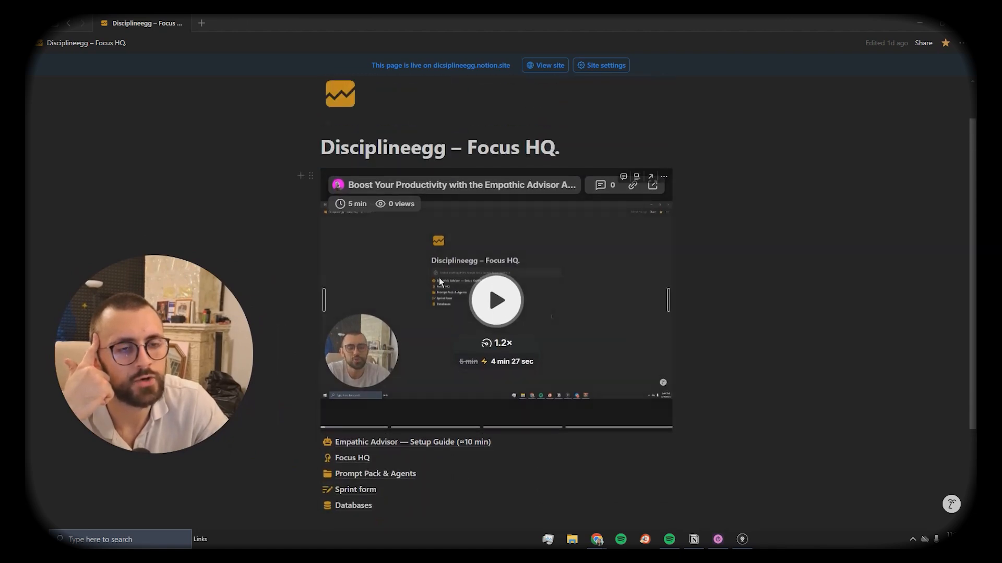
scroll(439, 277, "down", 2)
left_click(382, 392)
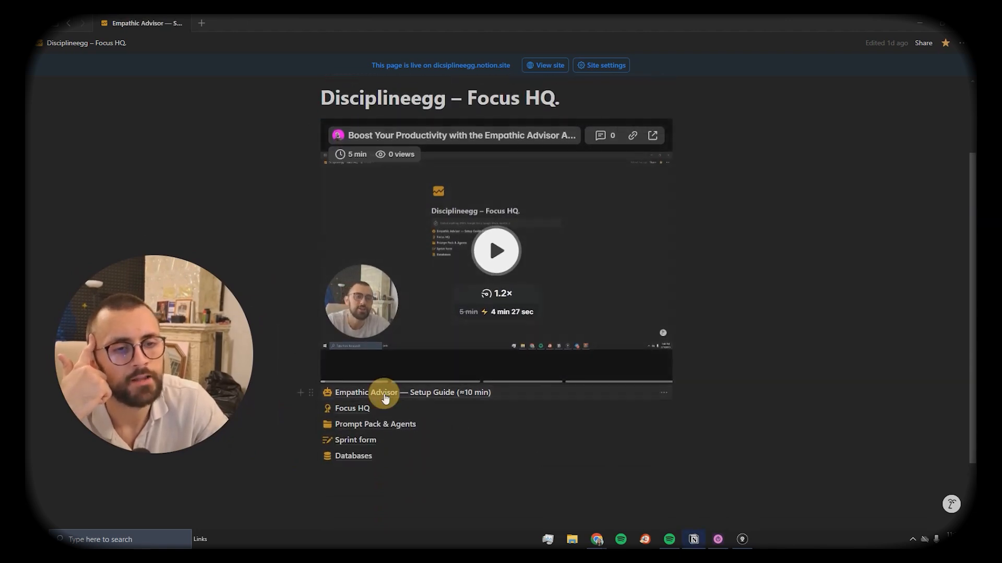
scroll(452, 332, "down", 5)
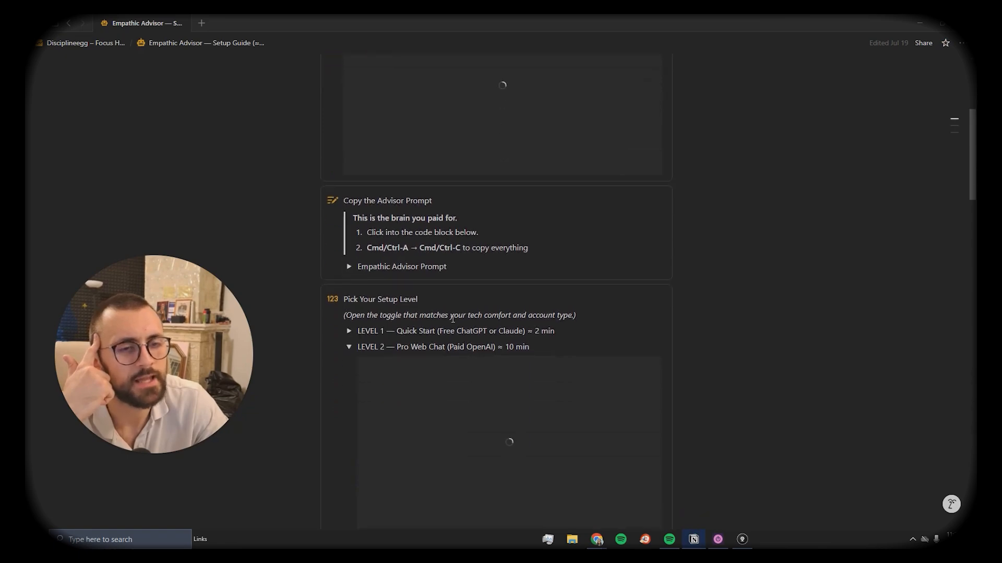
scroll(343, 228, "down", 1)
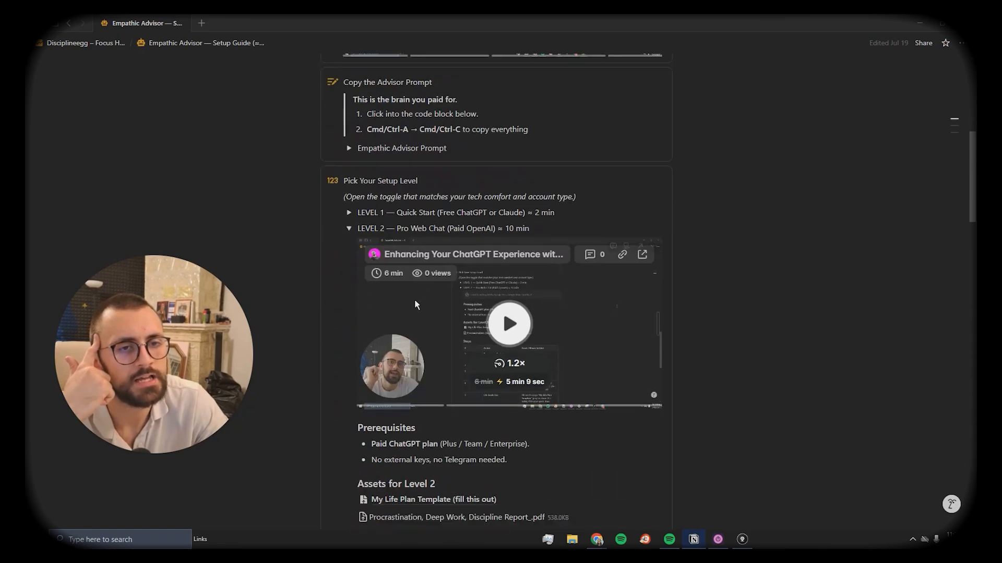
scroll(338, 278, "down", 3)
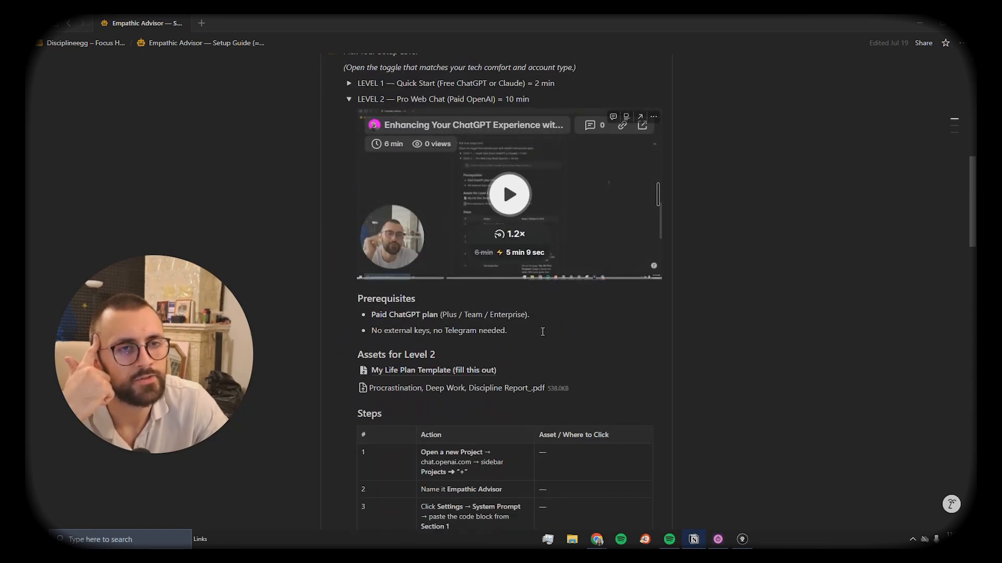
scroll(481, 323, "down", 2)
scroll(481, 323, "down", 8)
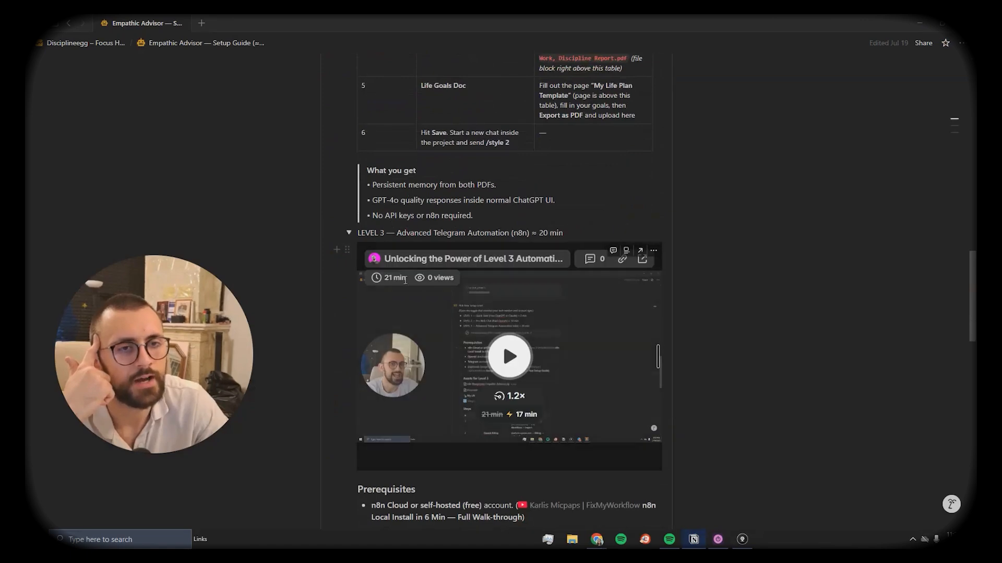
scroll(448, 409, "down", 1)
scroll(480, 406, "up", 1)
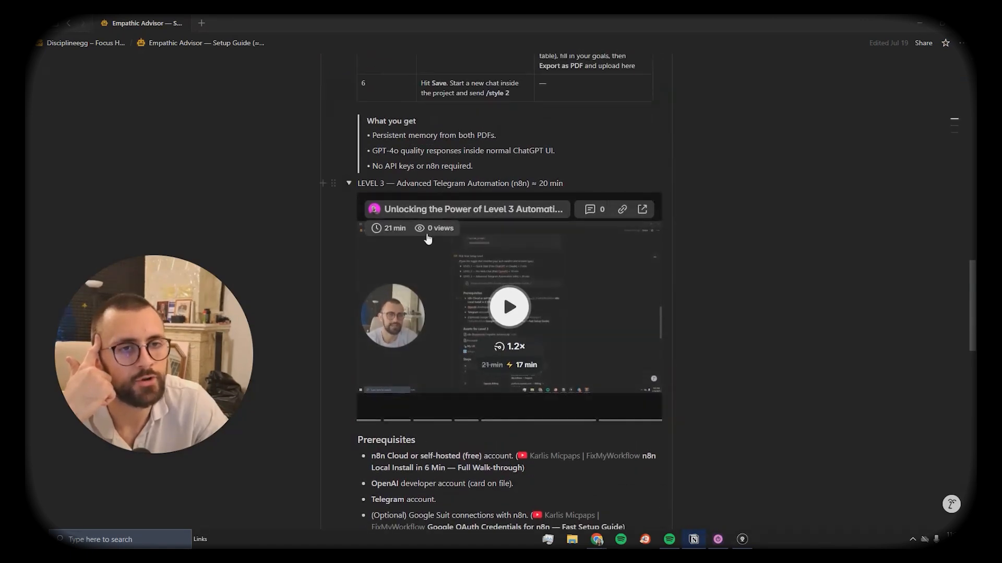
scroll(509, 402, "down", 2)
scroll(510, 402, "down", 1)
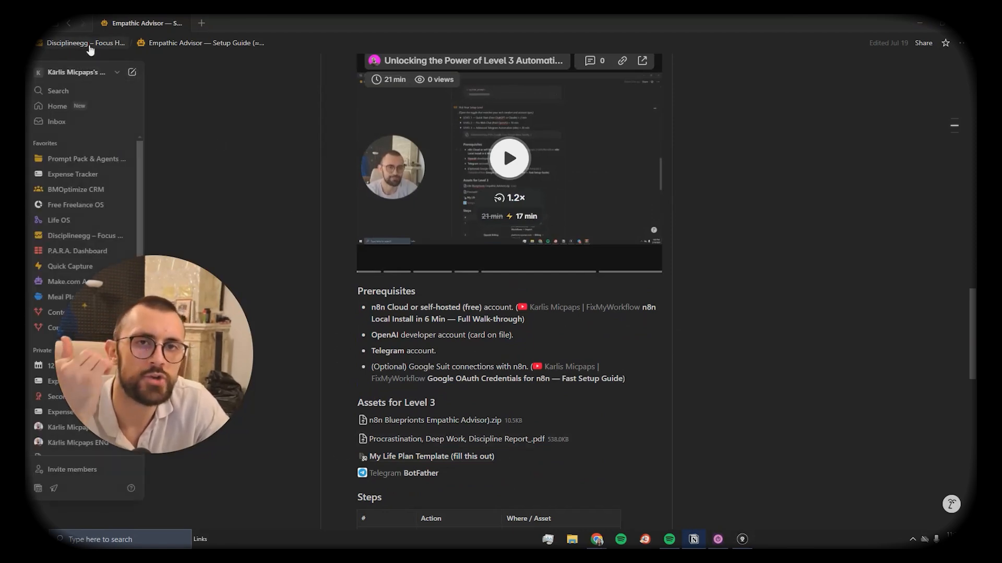
scroll(502, 367, "up", 12)
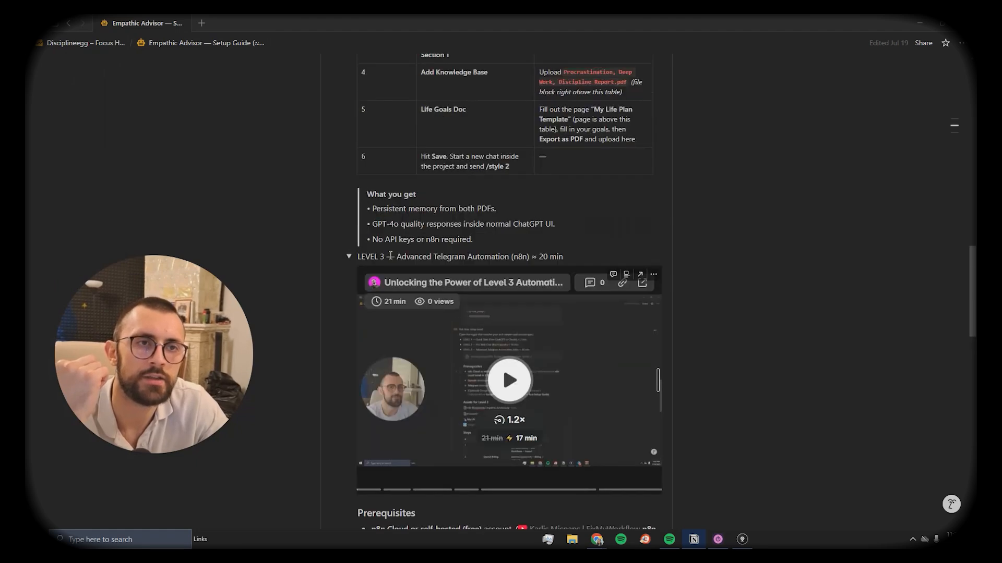
scroll(387, 238, "up", 7)
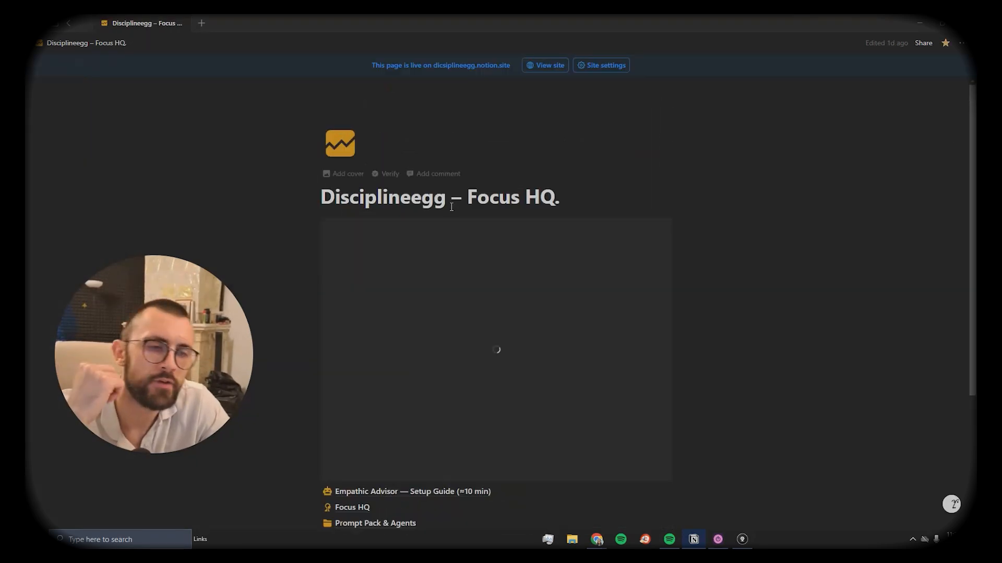
scroll(447, 214, "down", 2)
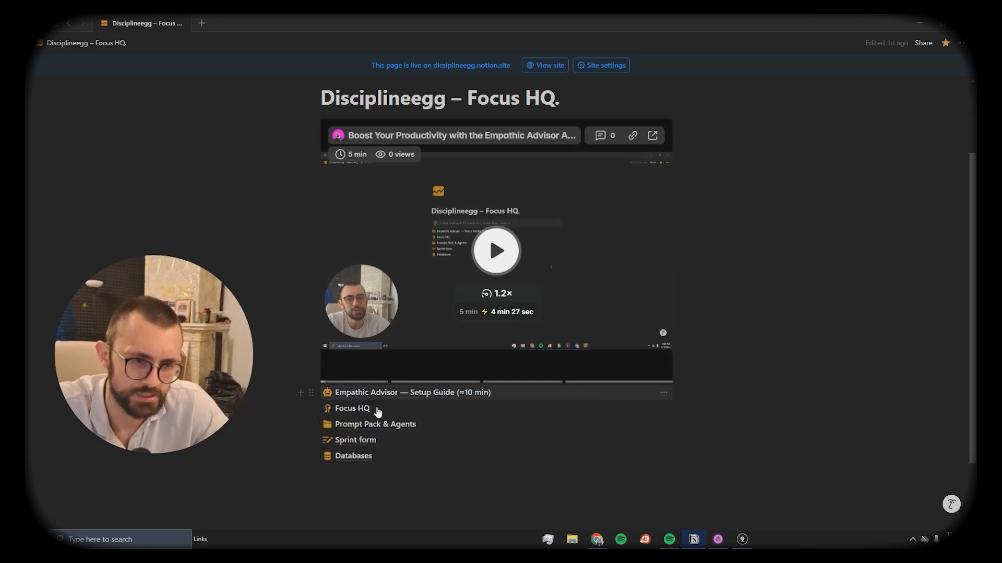
left_click(378, 412)
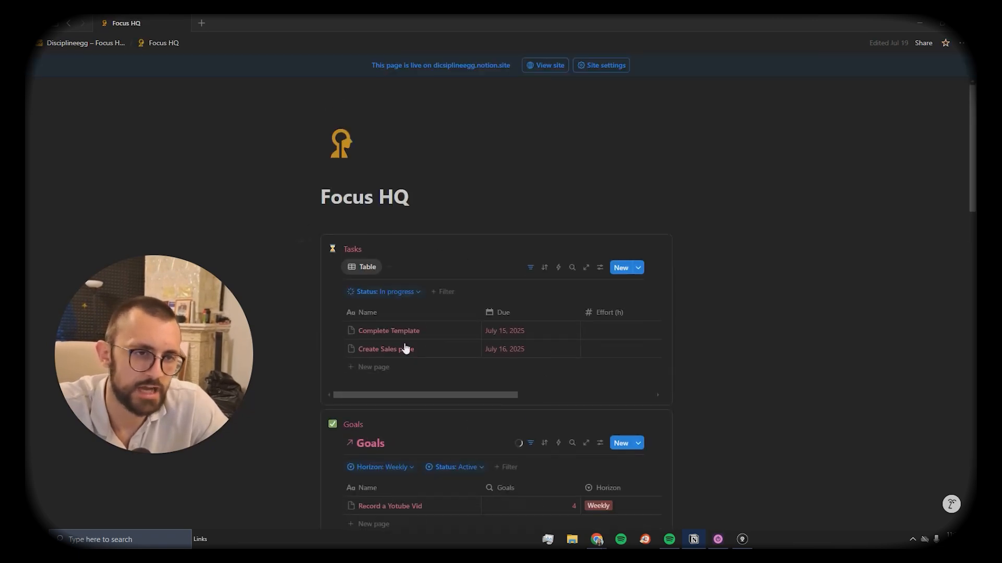
scroll(422, 257, "down", 10)
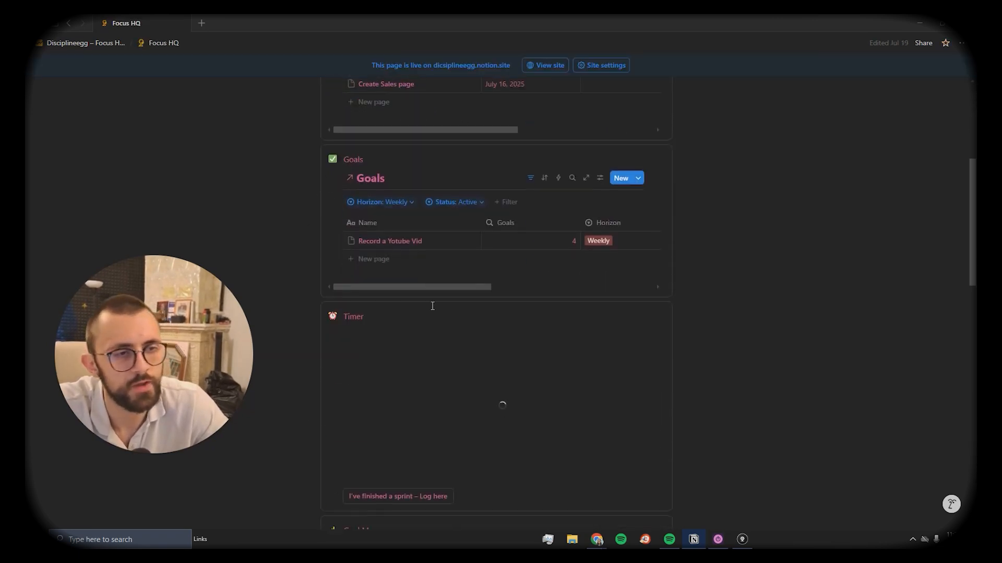
scroll(412, 276, "up", 10)
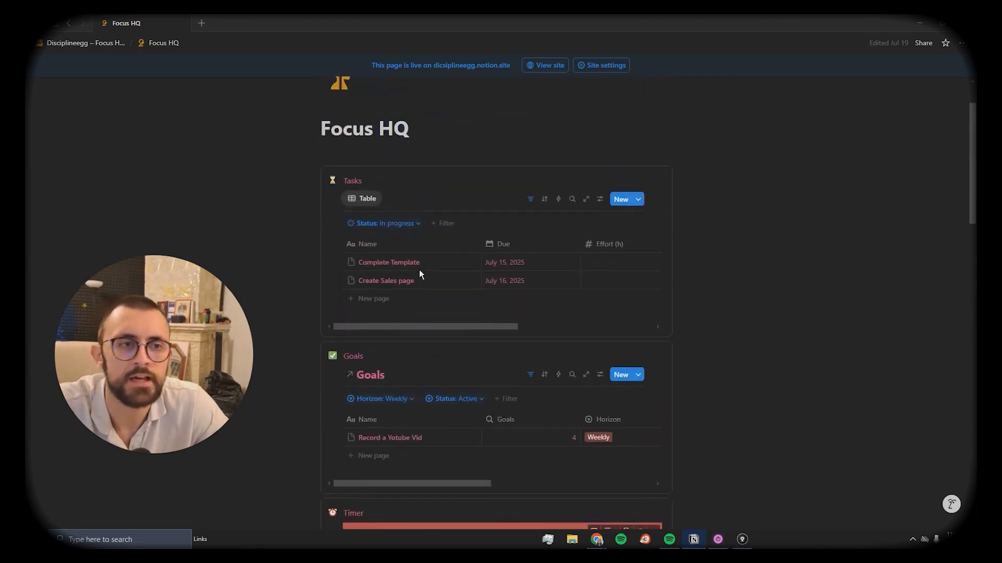
left_click(98, 41)
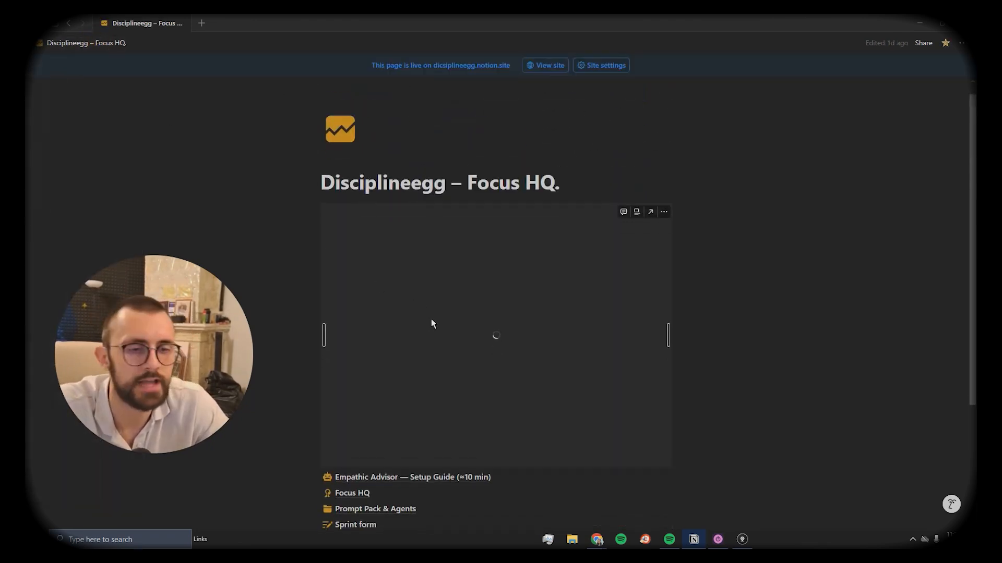
scroll(407, 349, "down", 3)
left_click(382, 376)
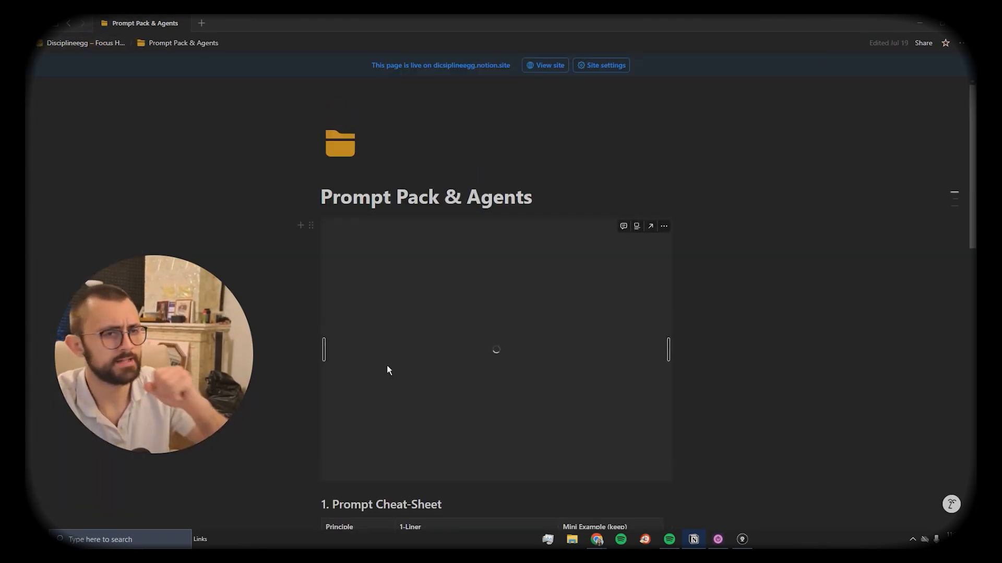
scroll(489, 336, "down", 4)
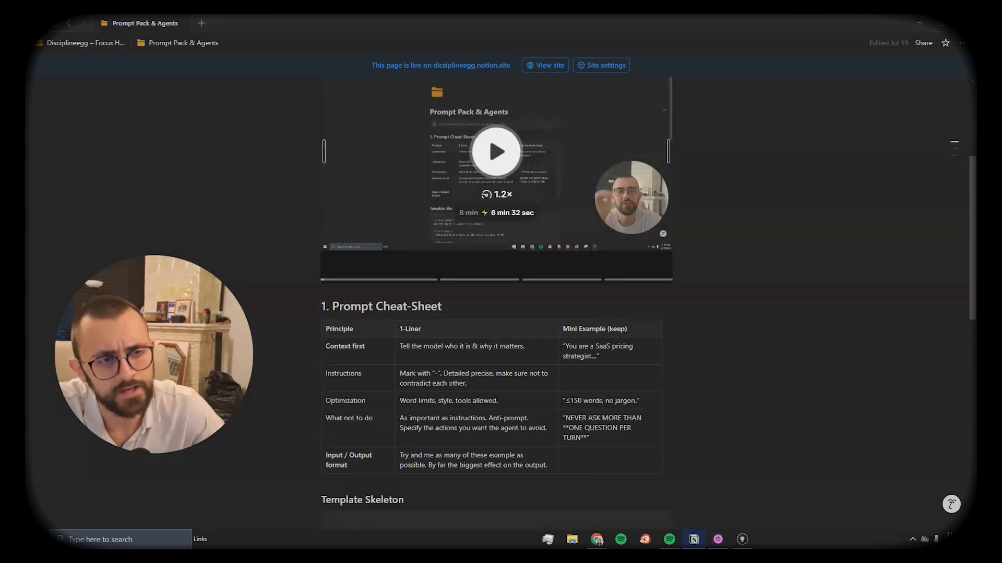
scroll(497, 221, "down", 2)
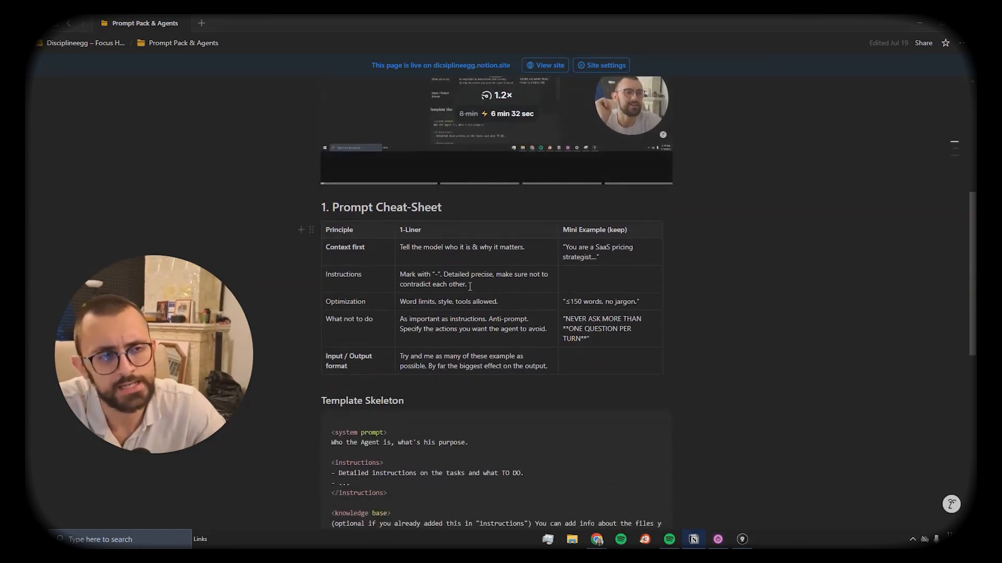
scroll(505, 356, "down", 7)
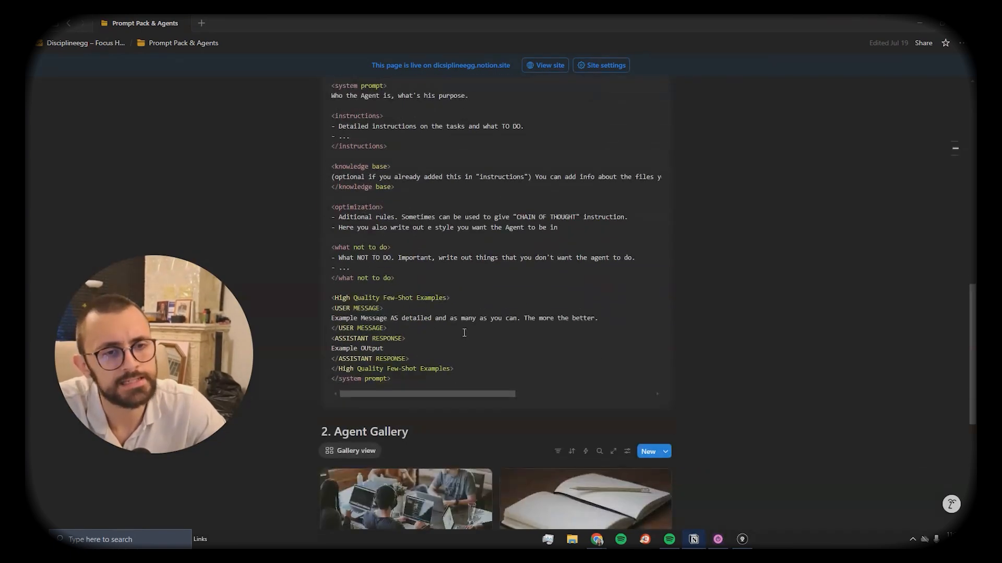
scroll(464, 333, "down", 4)
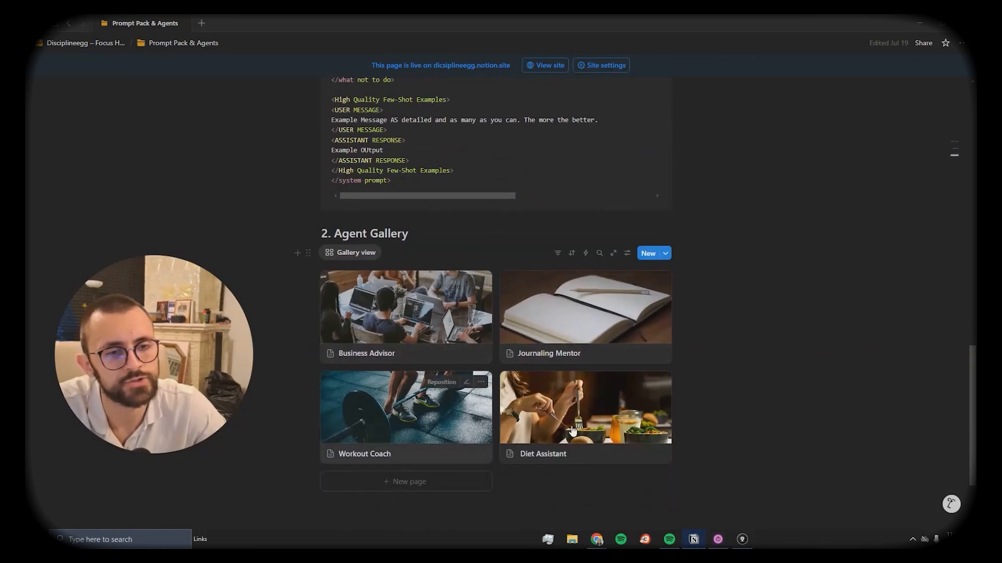
scroll(655, 469, "up", 20)
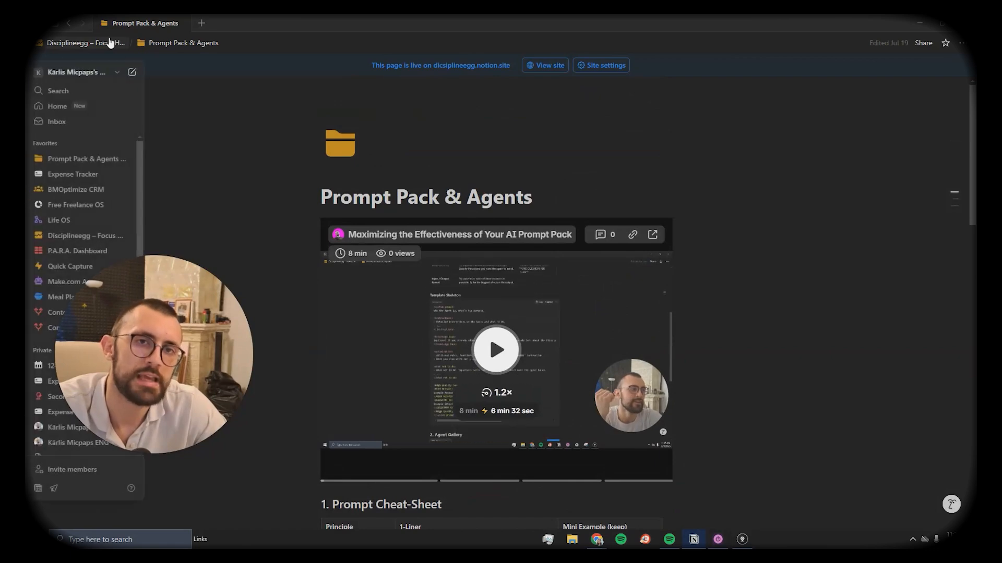
left_click(86, 43)
scroll(494, 201, "down", 3)
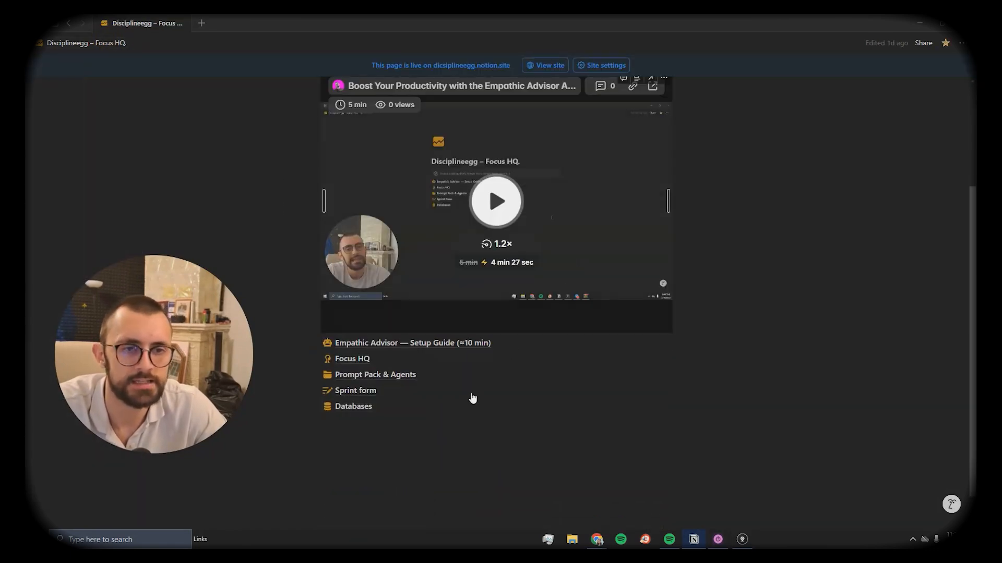
scroll(472, 399, "up", 1)
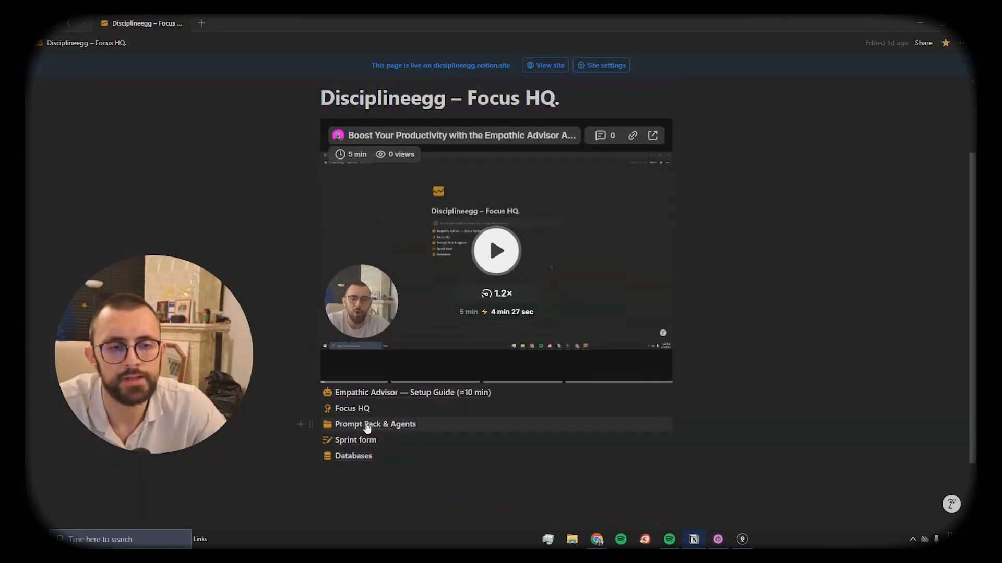
mouse_move(407, 436)
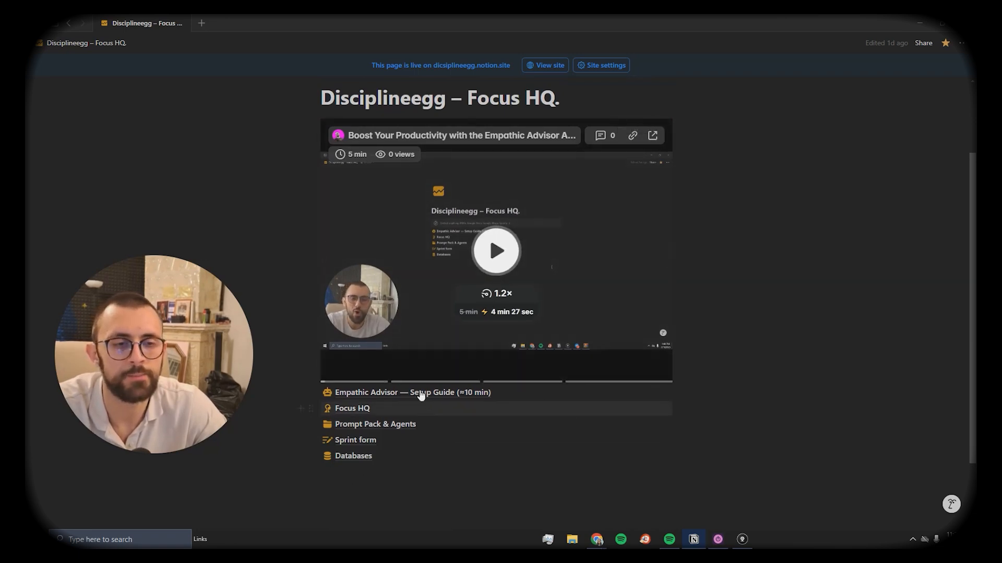
mouse_move(32, 120)
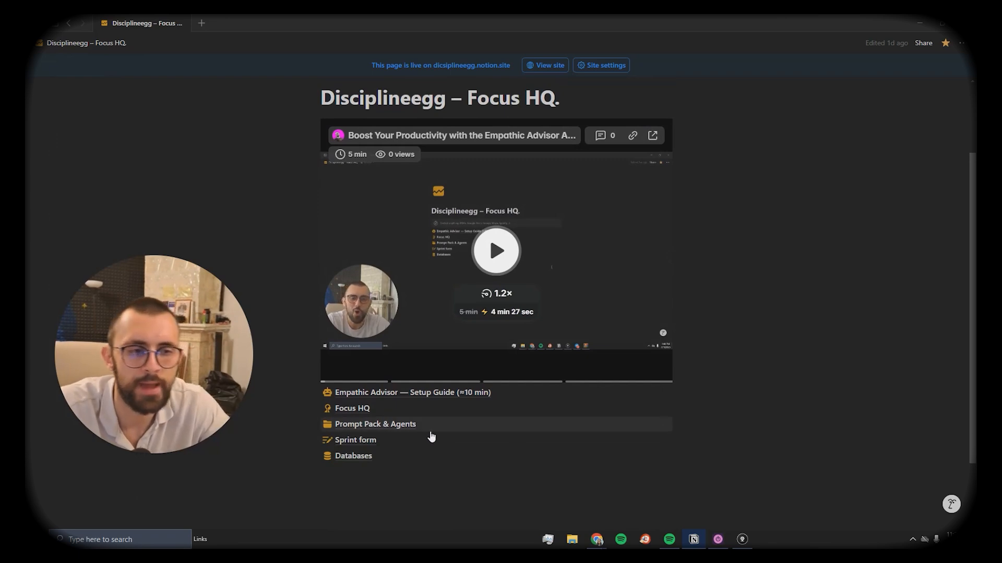
left_click(400, 428)
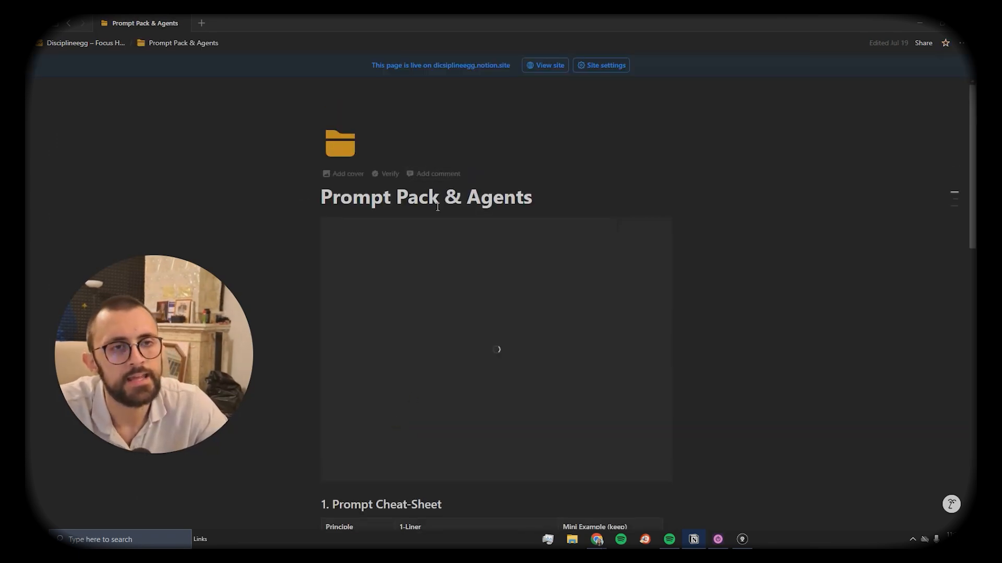
scroll(459, 313, "down", 1)
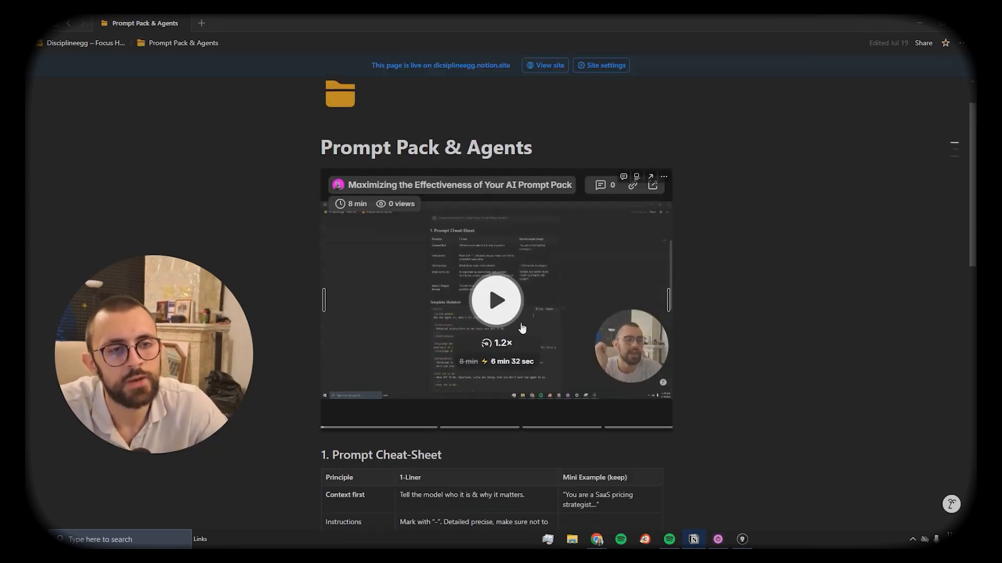
scroll(396, 350, "down", 2)
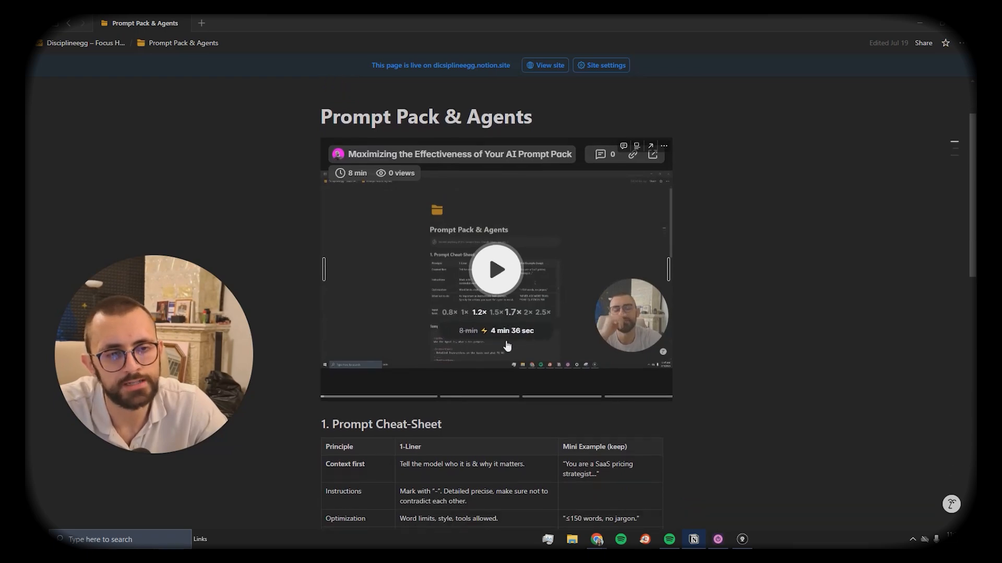
scroll(396, 350, "down", 8)
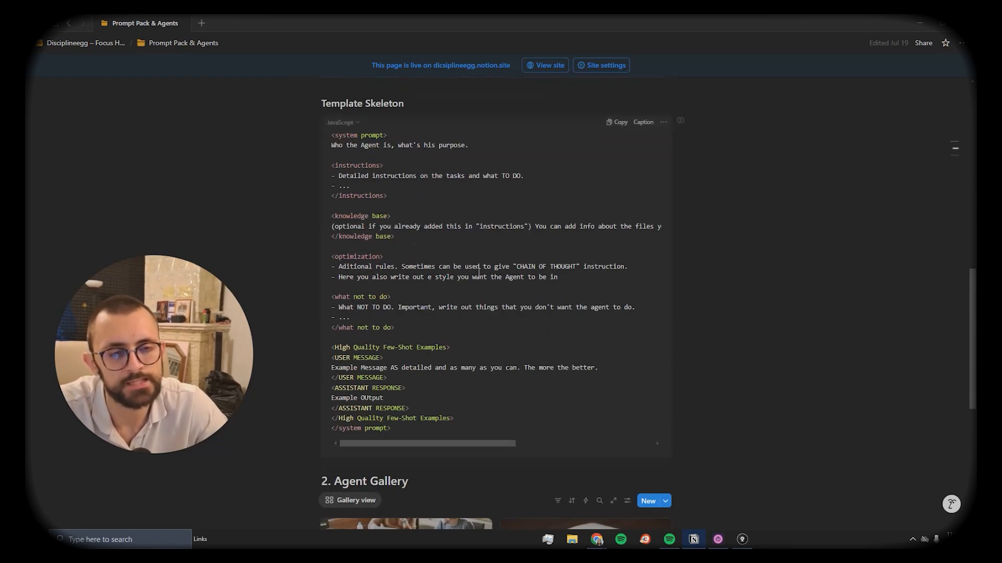
scroll(484, 368, "down", 6)
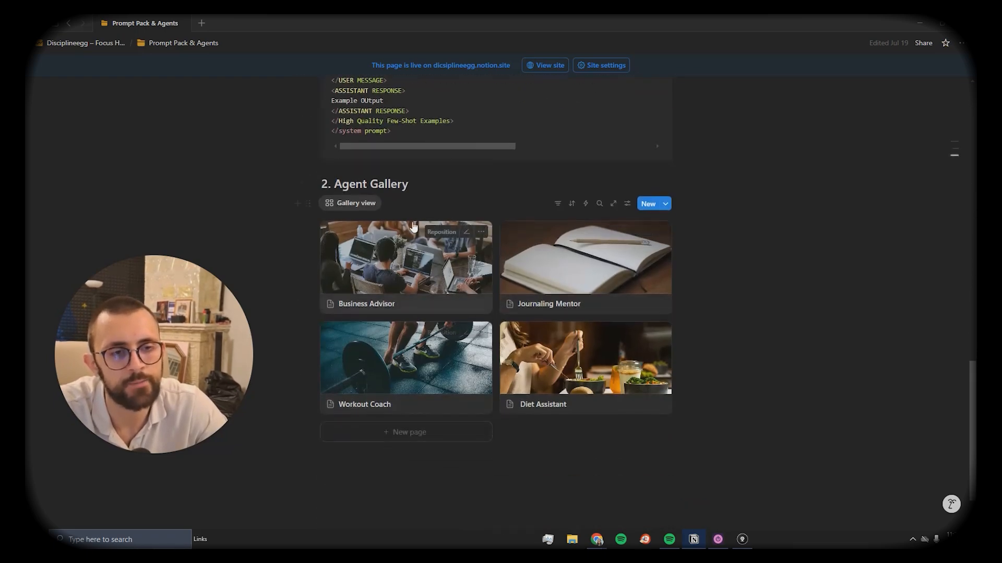
scroll(549, 331, "up", 9)
scroll(550, 330, "up", 7)
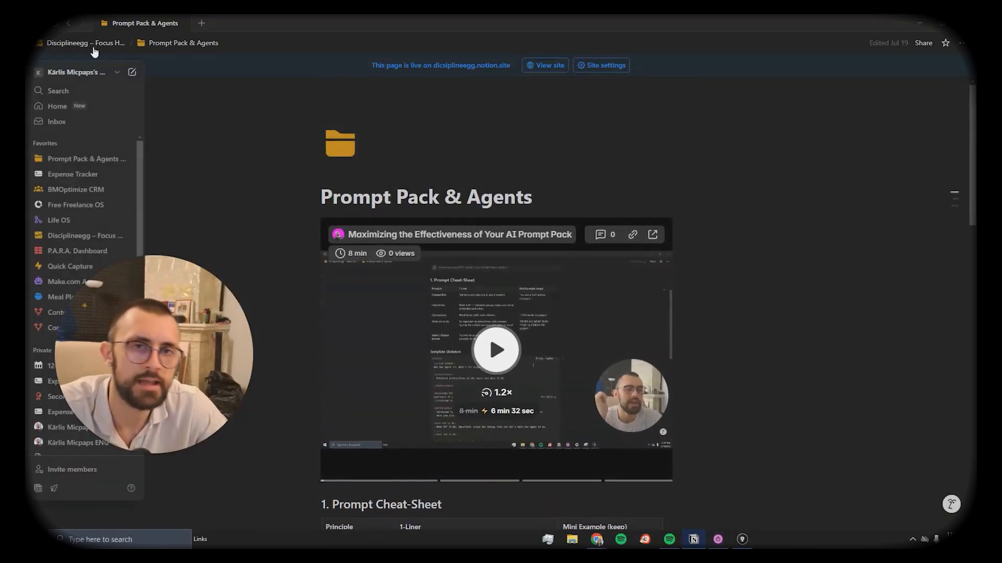
left_click(86, 42)
scroll(432, 329, "down", 3)
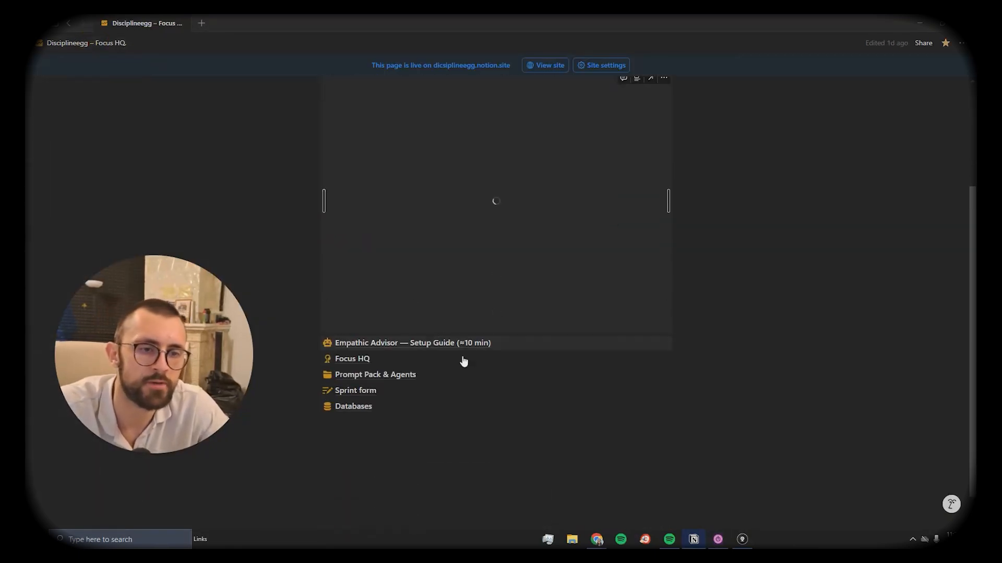
Step: Open the Empathic Advisor — Setup Guide page and expand its LEVEL 1 Quick Start toggle
left_click(413, 347)
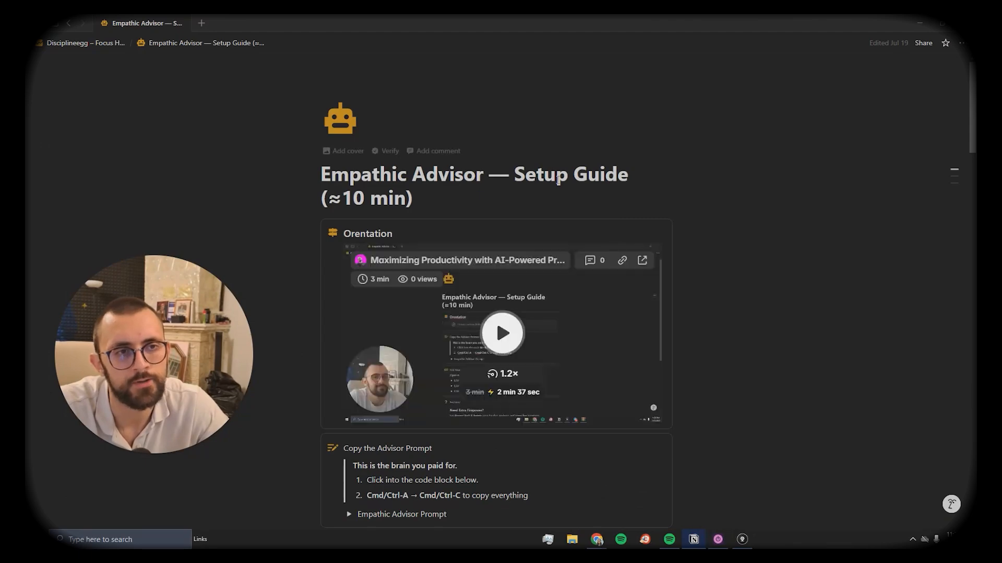
scroll(496, 319, "down", 6)
scroll(383, 311, "down", 2)
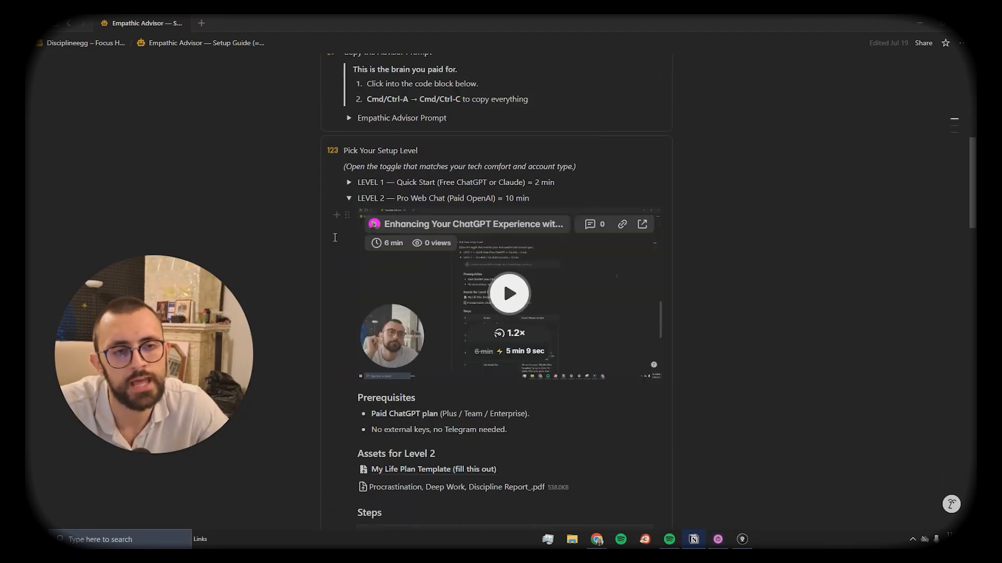
left_click(349, 182)
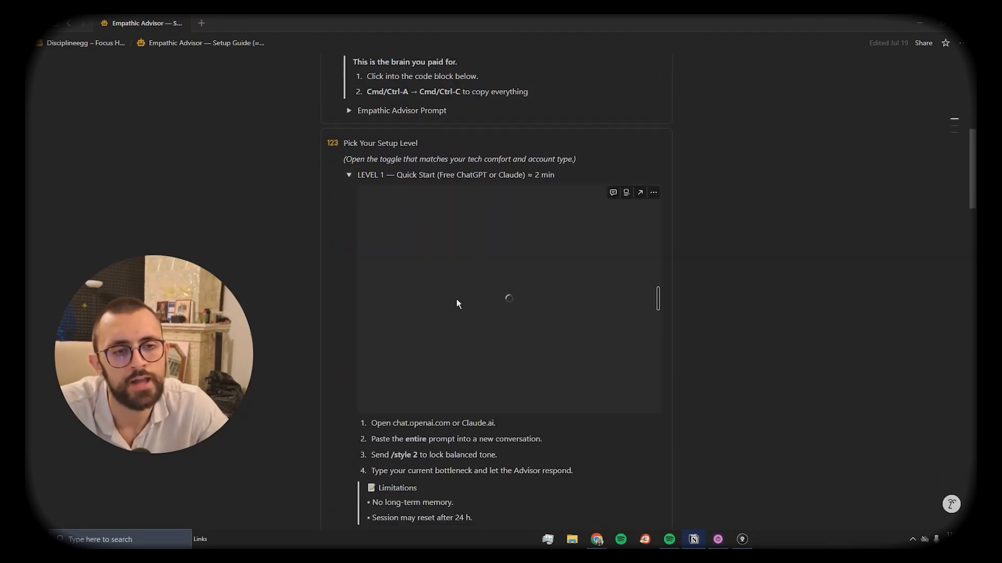
Step: Read through setup Levels 2–3, then return to the Disciplineegg – Focus HQ page
scroll(456, 299, "down", 2)
scroll(431, 321, "down", 10)
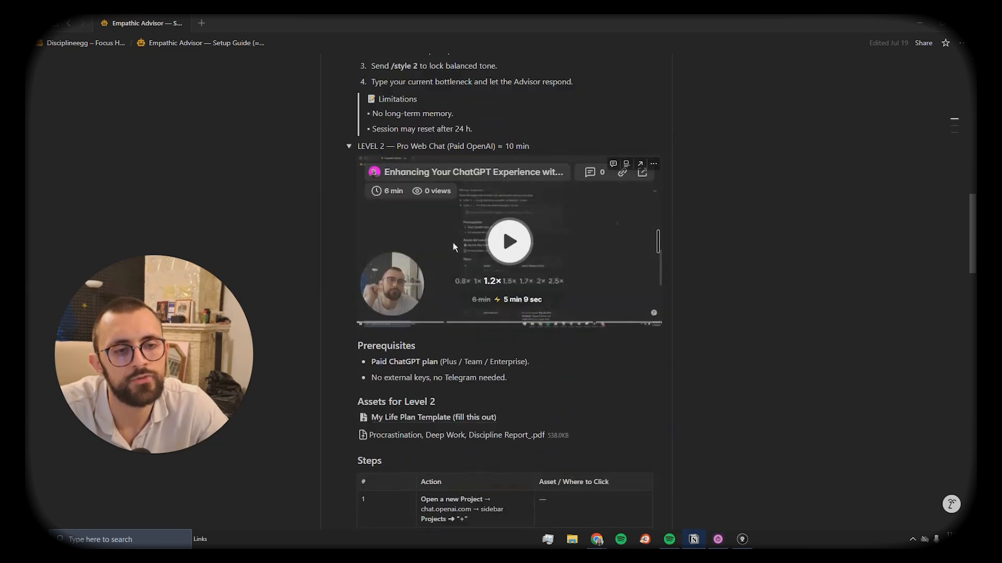
scroll(464, 324, "down", 7)
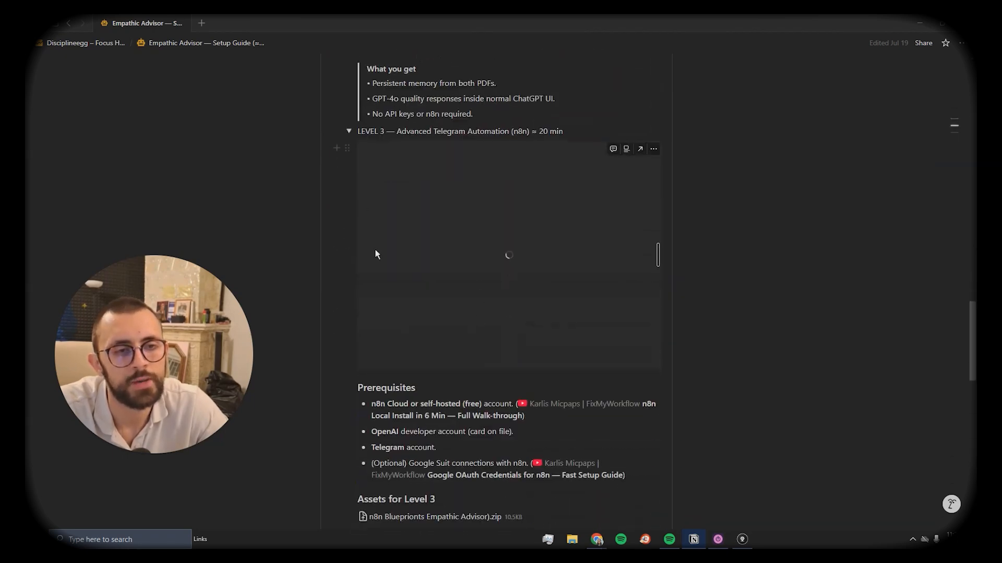
scroll(446, 369, "down", 1)
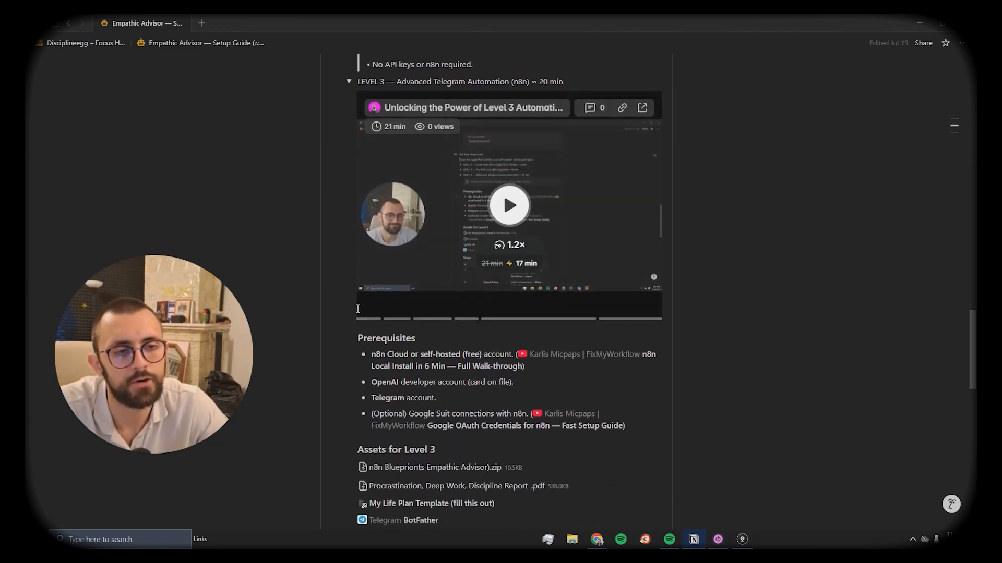
scroll(437, 478, "down", 3)
scroll(438, 476, "up", 2)
scroll(441, 472, "down", 6)
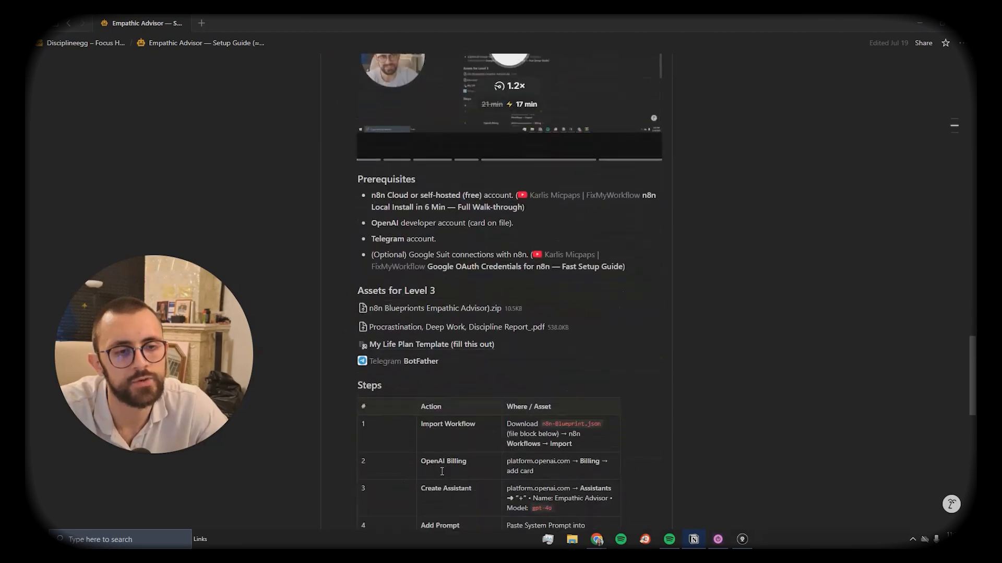
scroll(444, 469, "up", 6)
scroll(444, 469, "down", 8)
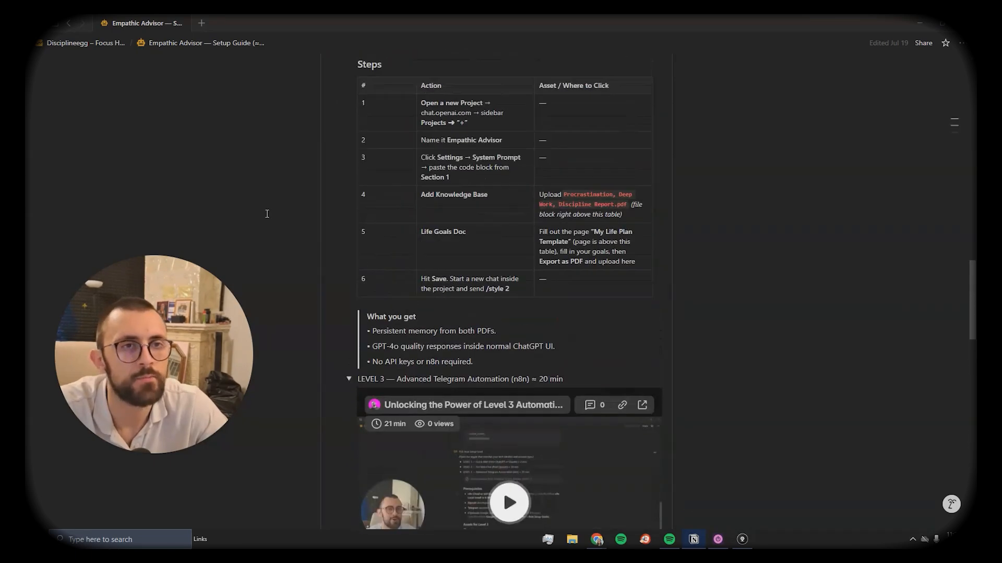
left_click(83, 43)
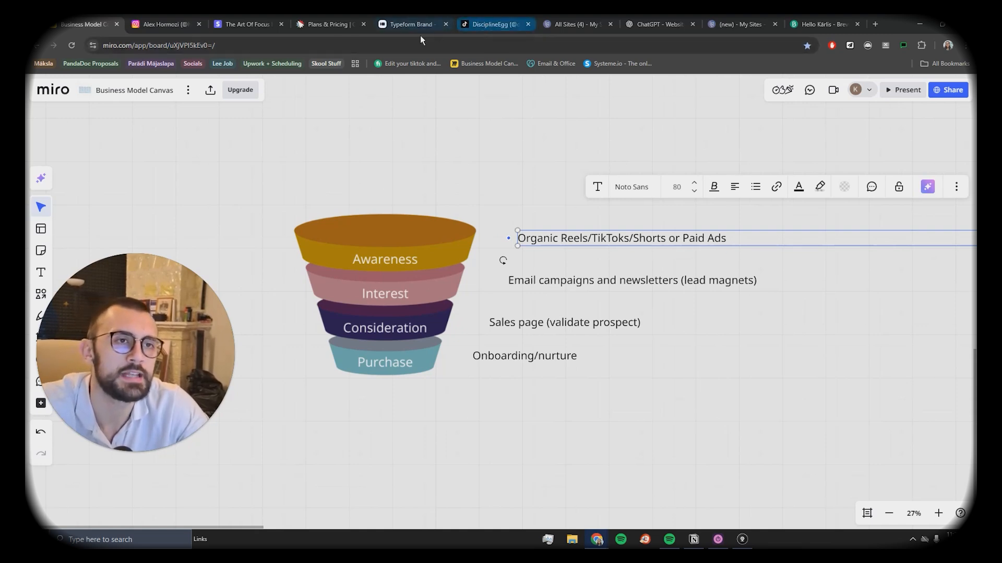
Step: Bring up the disciplineegg Instagram profile and scroll through its video grid
left_click_drag(166, 24, 412, 24)
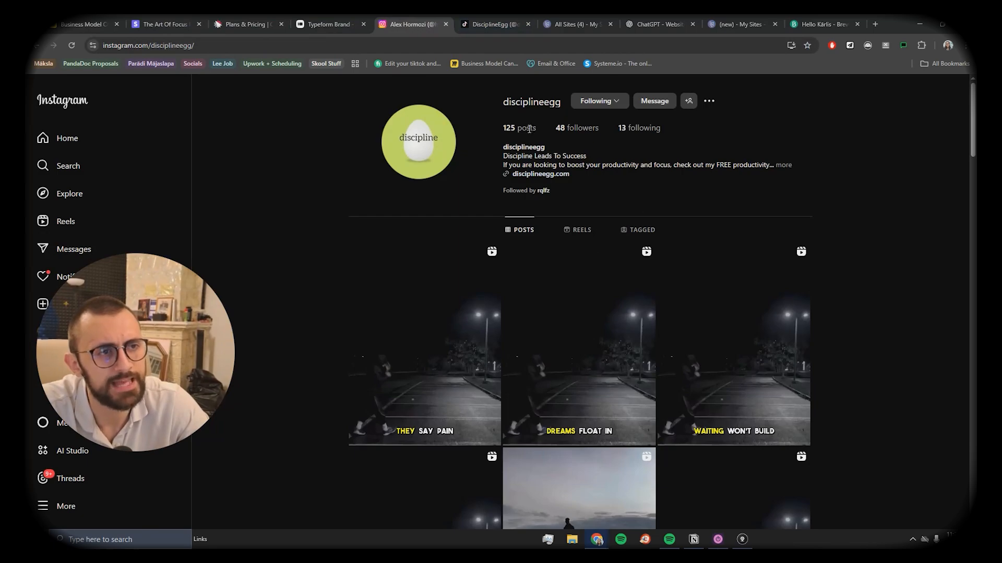
scroll(621, 281, "down", 8)
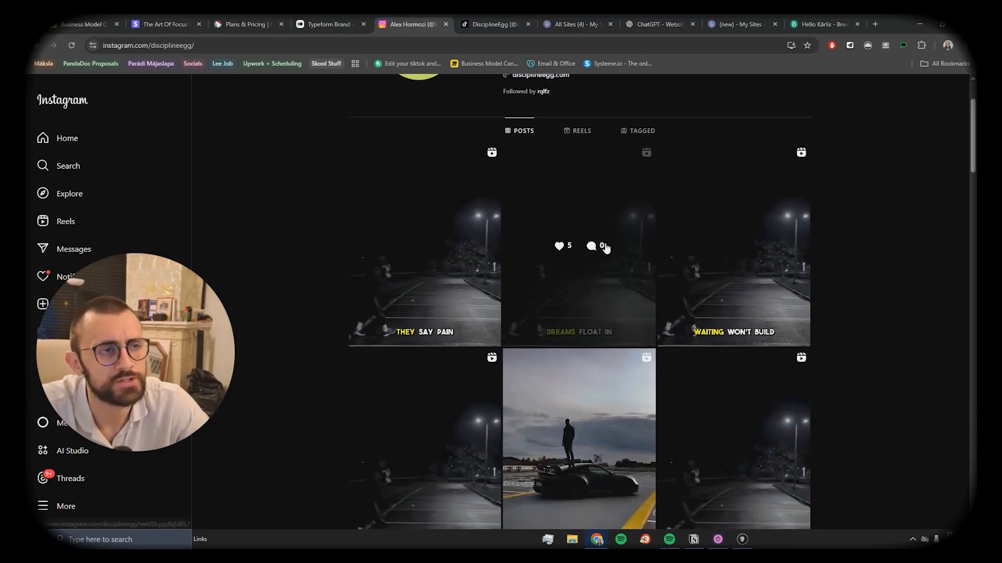
scroll(561, 348, "down", 12)
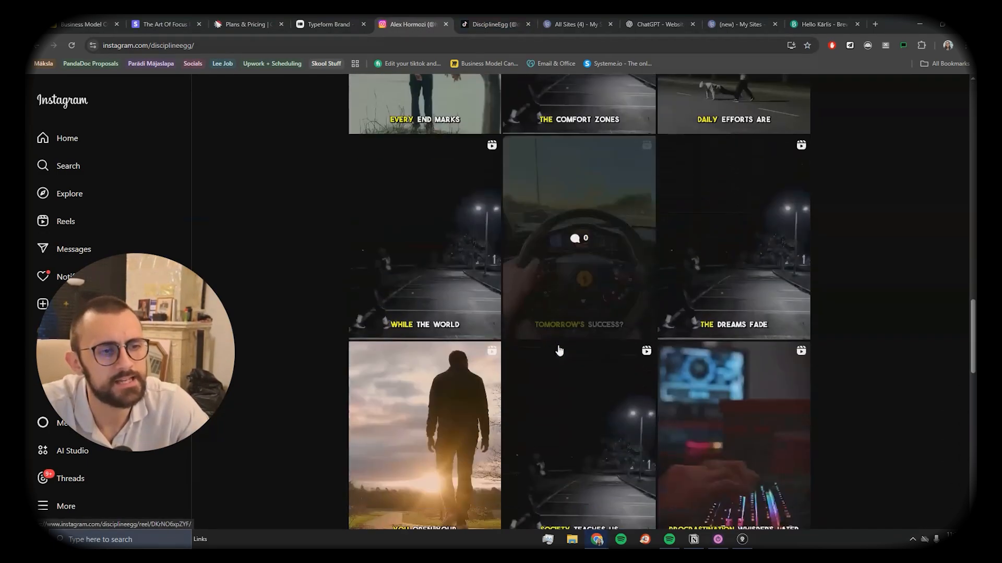
scroll(577, 360, "up", 15)
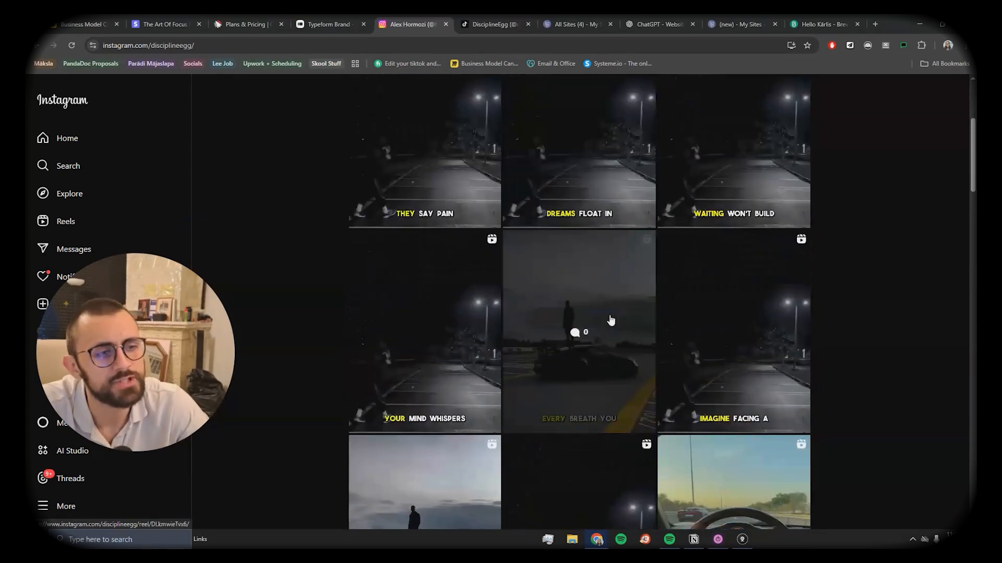
scroll(609, 319, "up", 5)
Step: Review the disciplineegg TikTok profile (1306 followers), then return to the Miro funnel board
left_click(493, 24)
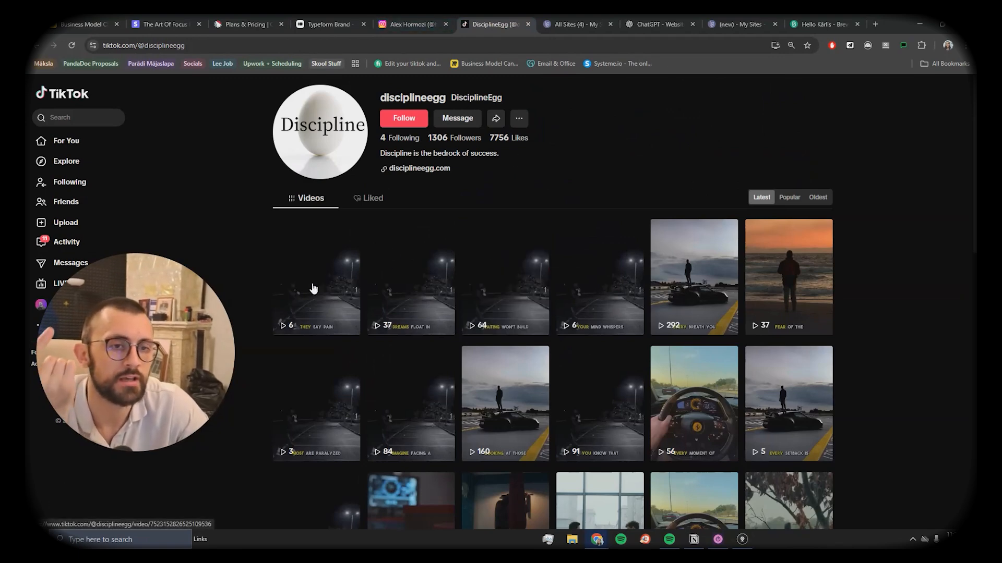
scroll(501, 355, "down", 2)
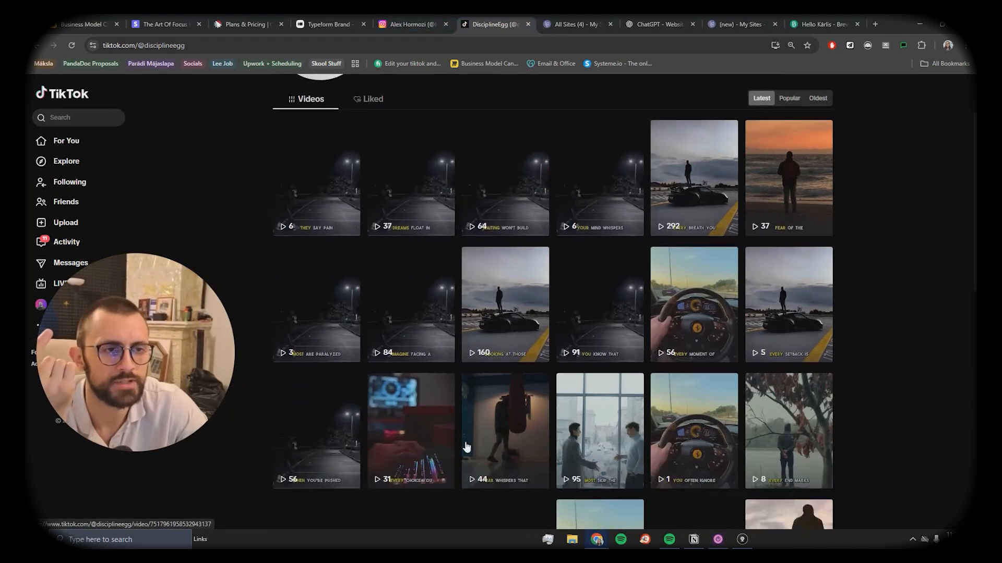
scroll(465, 441, "down", 5)
scroll(467, 435, "up", 7)
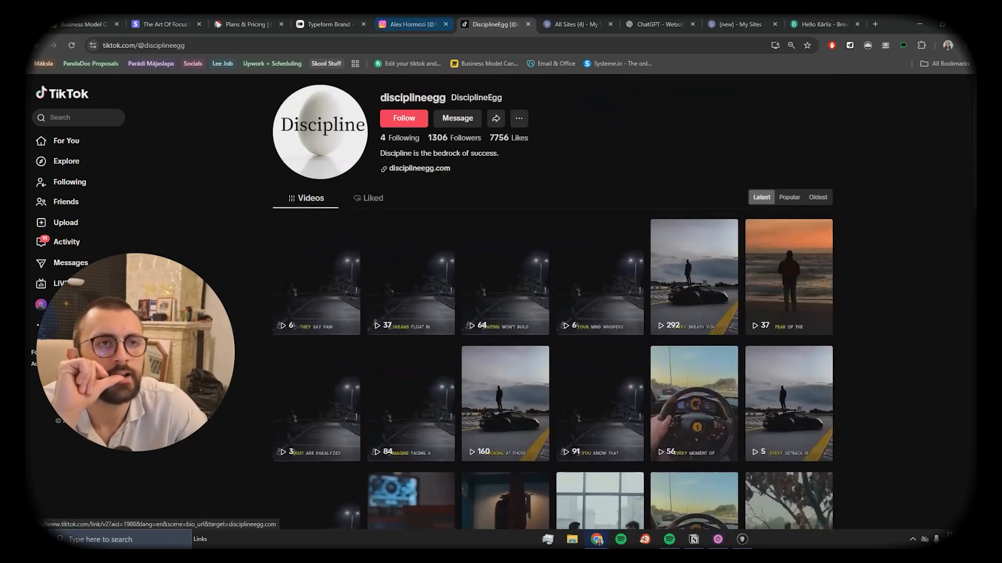
left_click(410, 24)
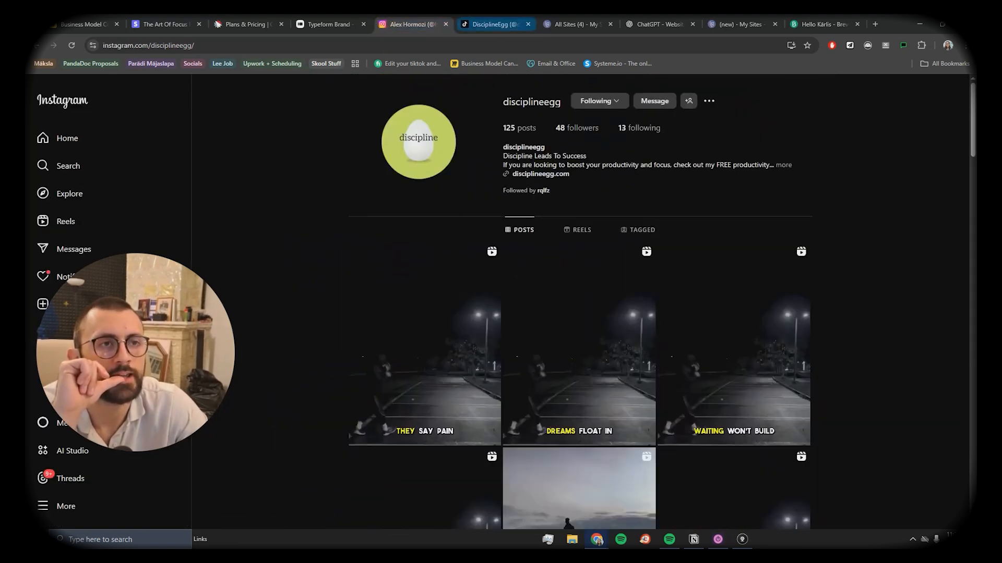
left_click(497, 24)
left_click(90, 23)
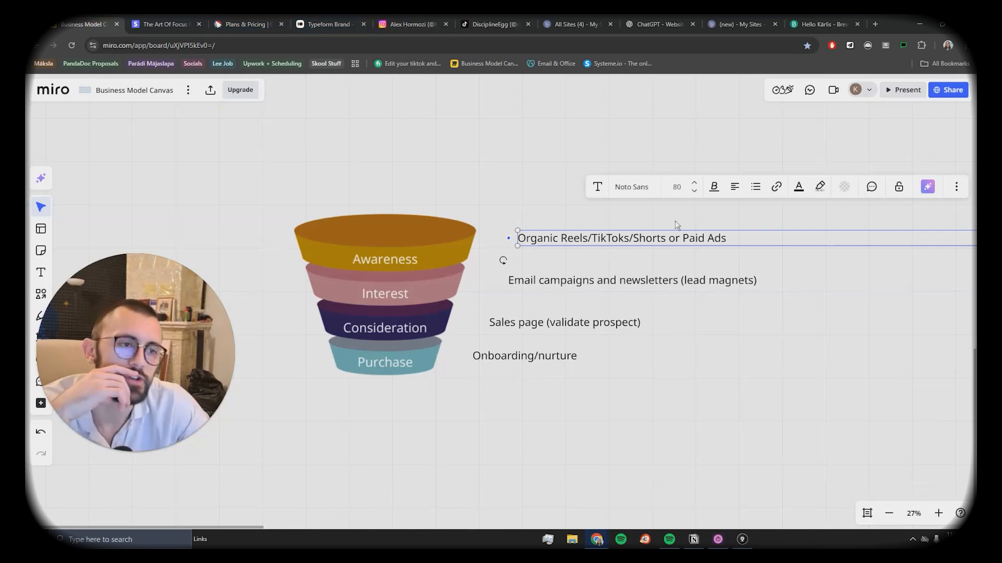
double_click(750, 240)
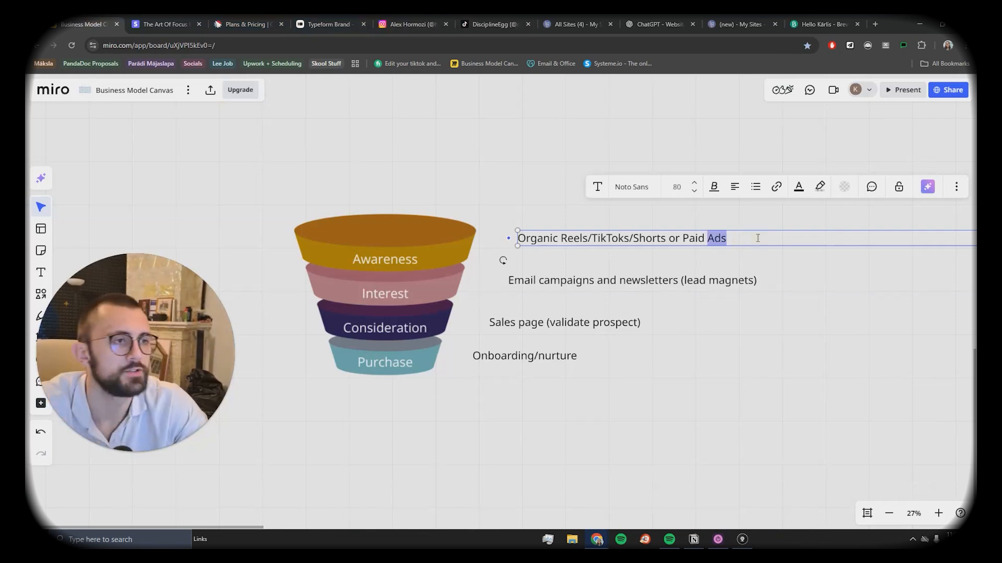
left_click(758, 239)
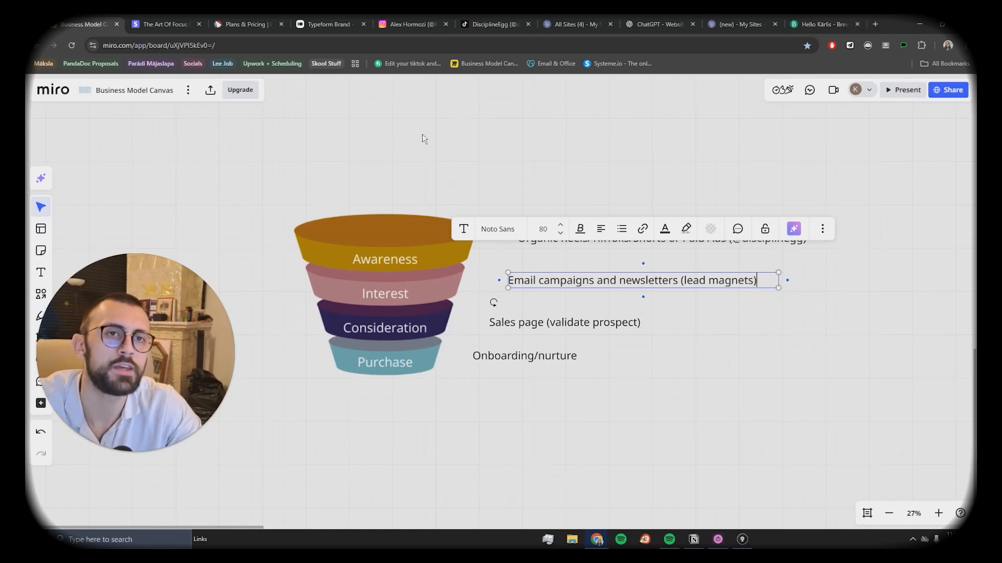
left_click(820, 24)
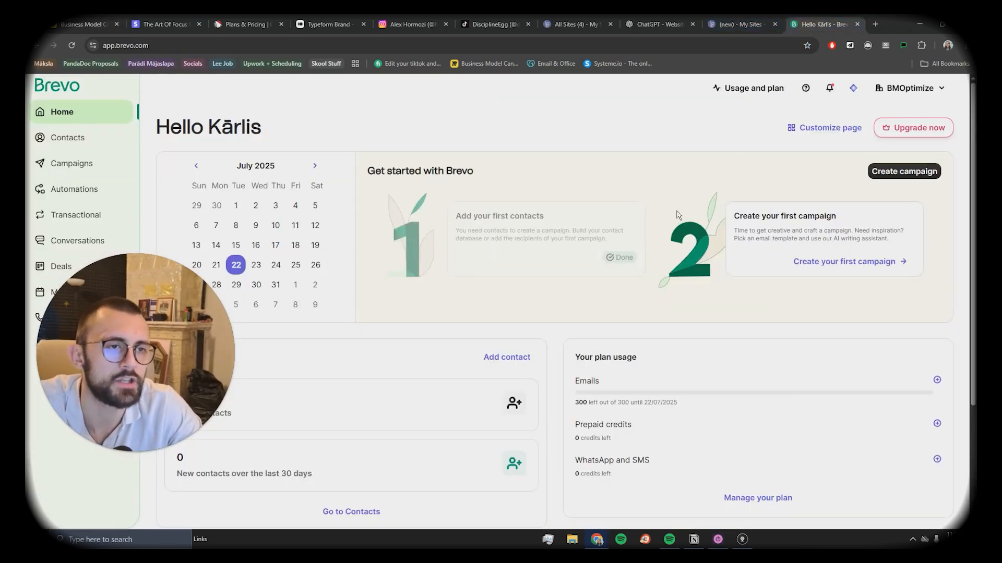
scroll(518, 305, "down", 3)
scroll(518, 306, "up", 3)
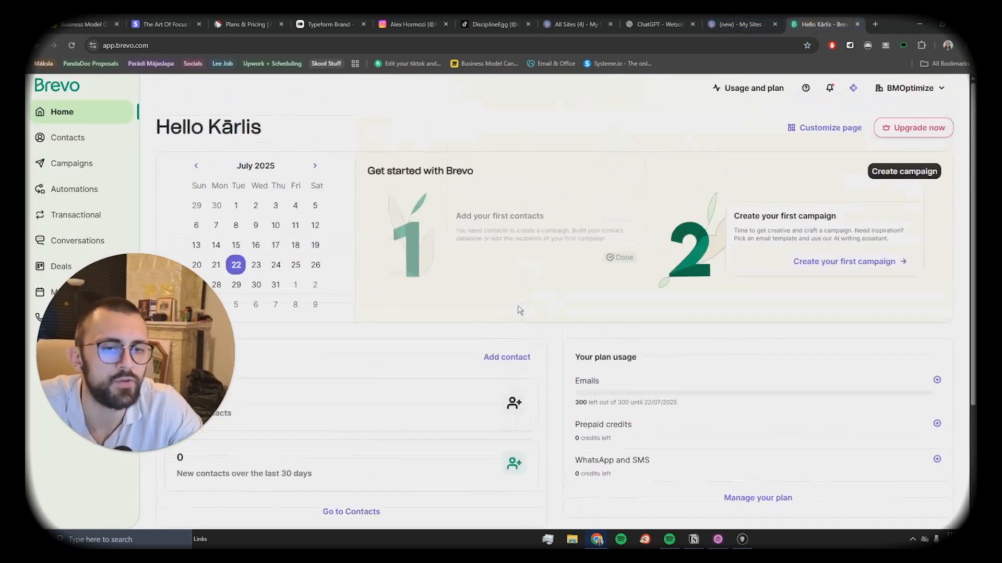
scroll(519, 302, "down", 3)
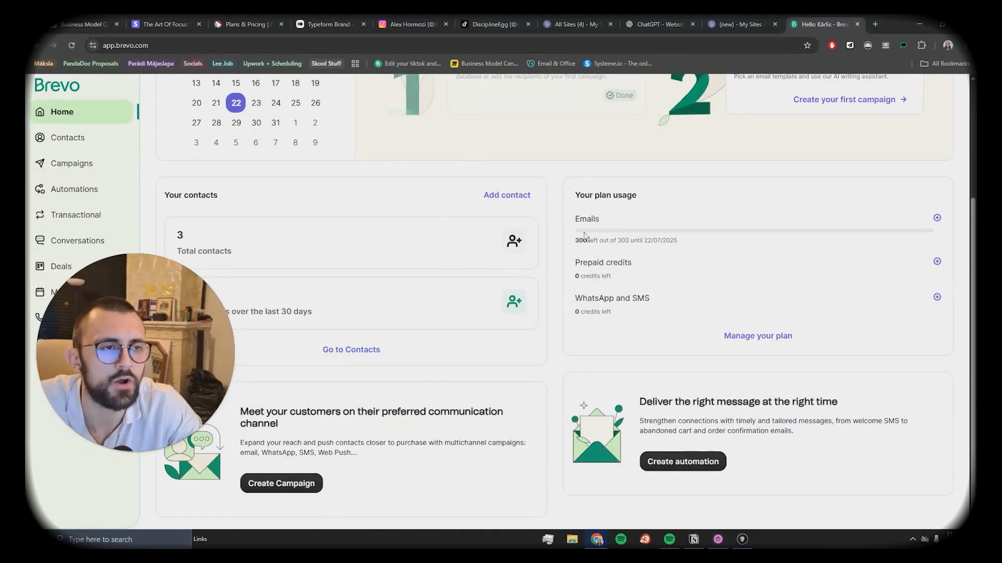
scroll(584, 235, "up", 3)
left_click(744, 90)
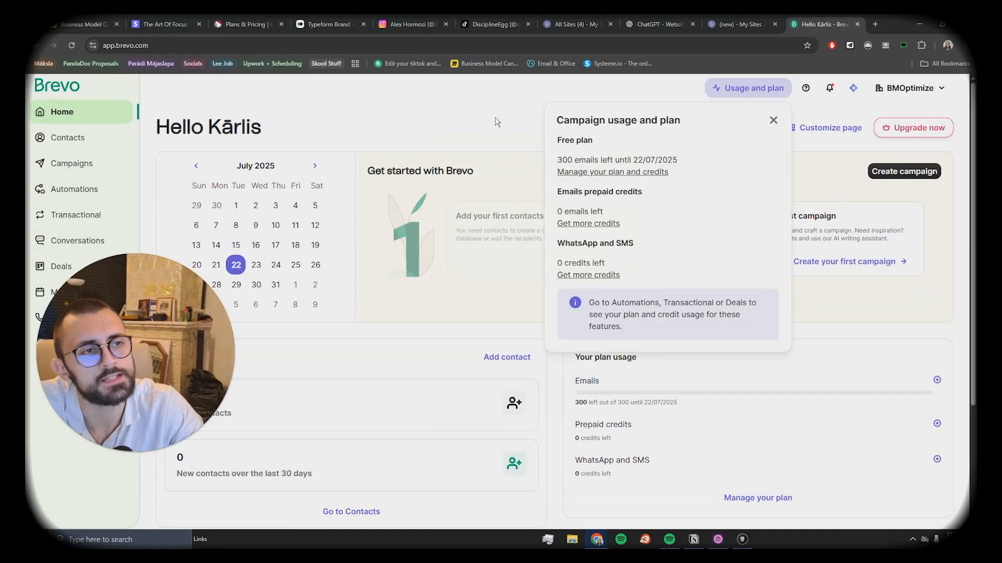
left_click(860, 120)
scroll(765, 287, "down", 3)
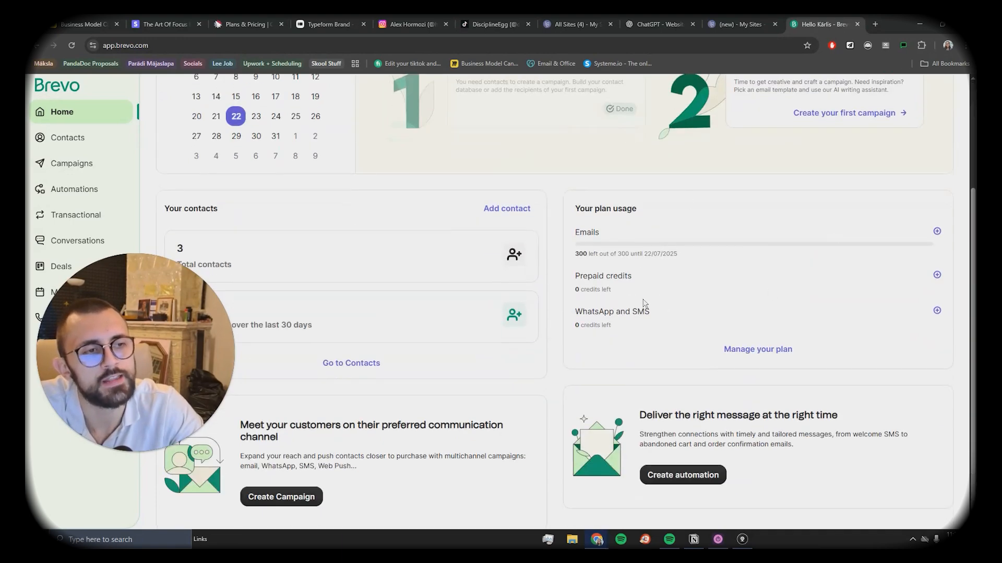
scroll(645, 304, "up", 3)
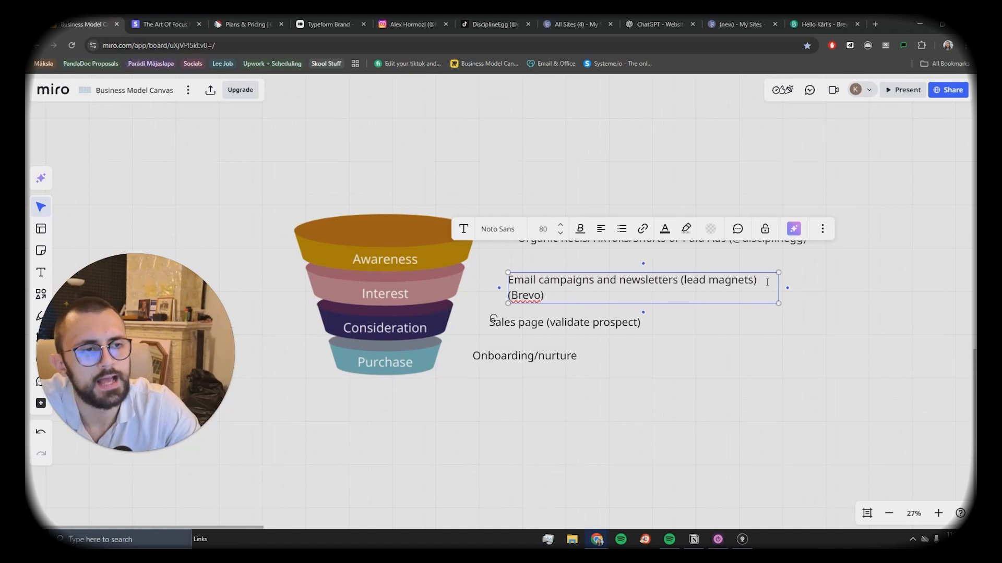
Step: Append ' (carrds)' to the end of the Sales page (validate prospect) label
left_click(599, 318)
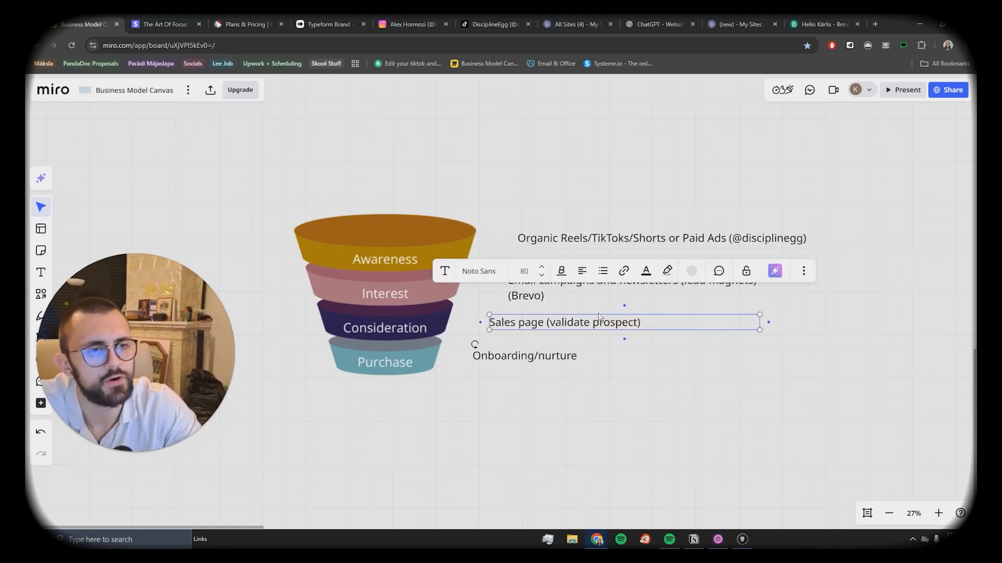
left_click(664, 326)
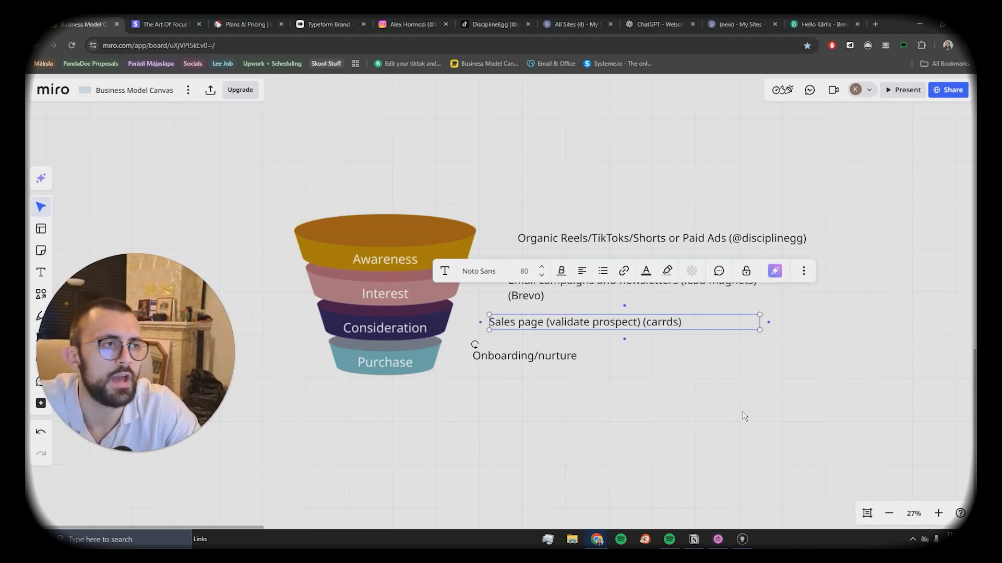
left_click(800, 423)
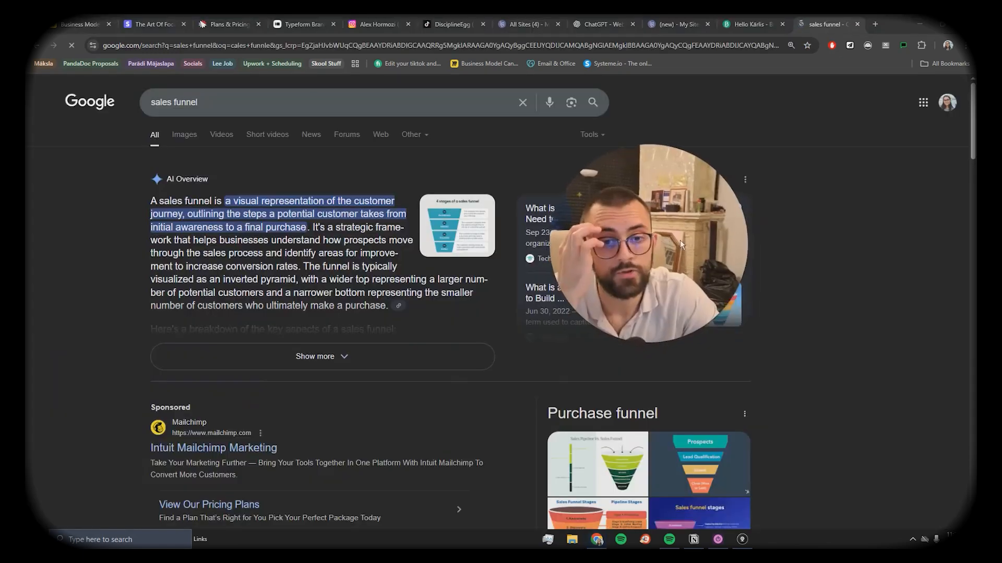
scroll(296, 228, "down", 4)
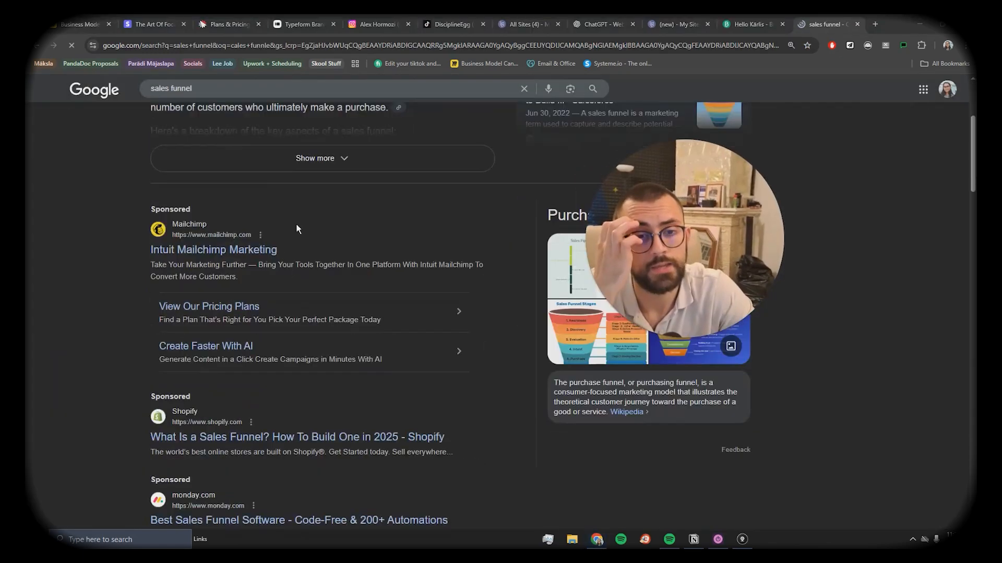
left_click(751, 24)
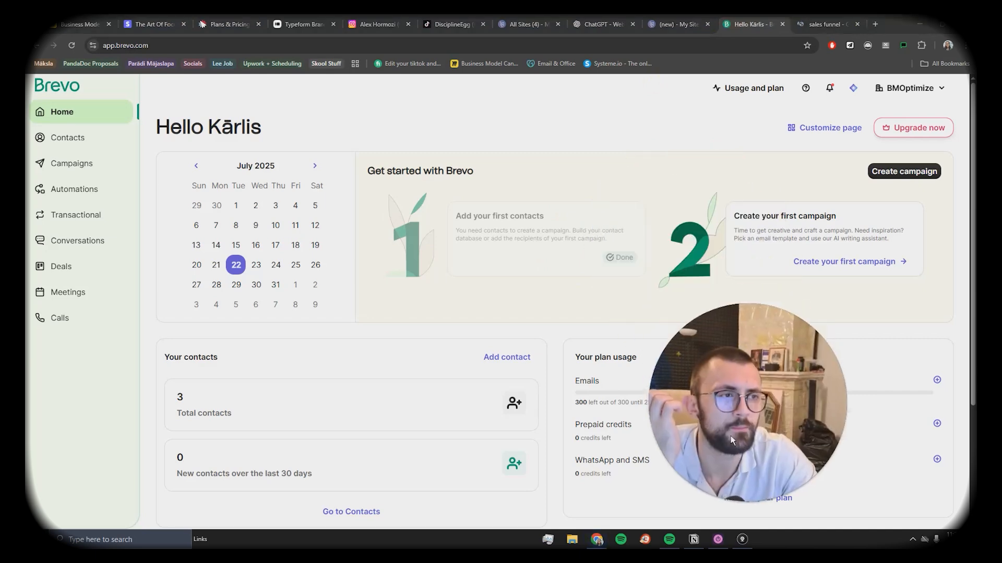
left_click(827, 24)
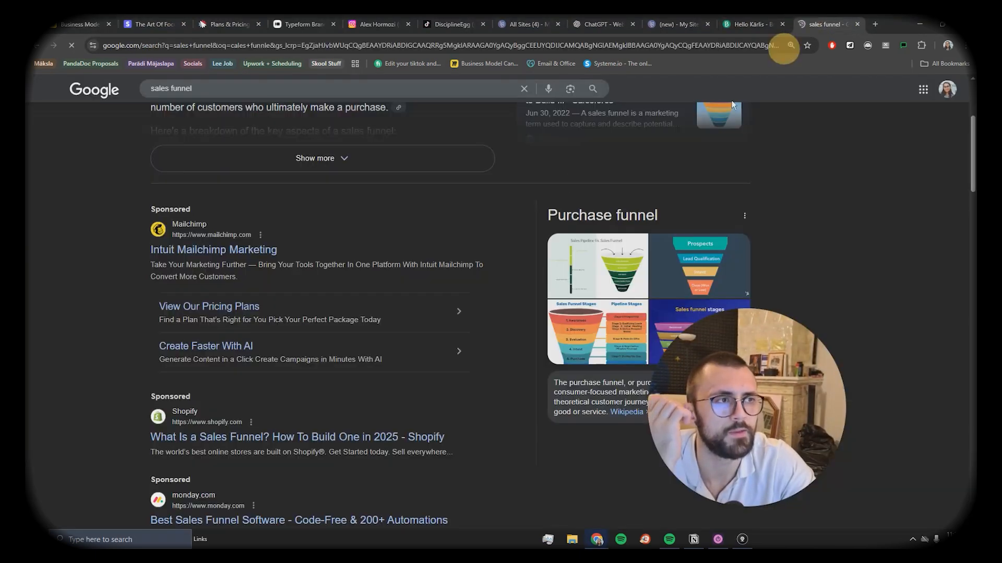
scroll(302, 241, "down", 4)
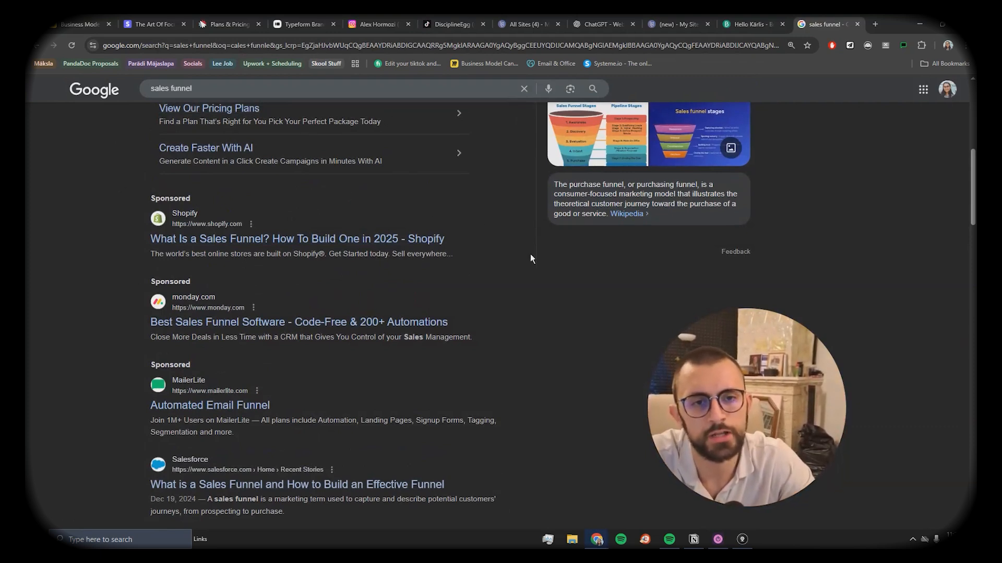
scroll(334, 255, "down", 1)
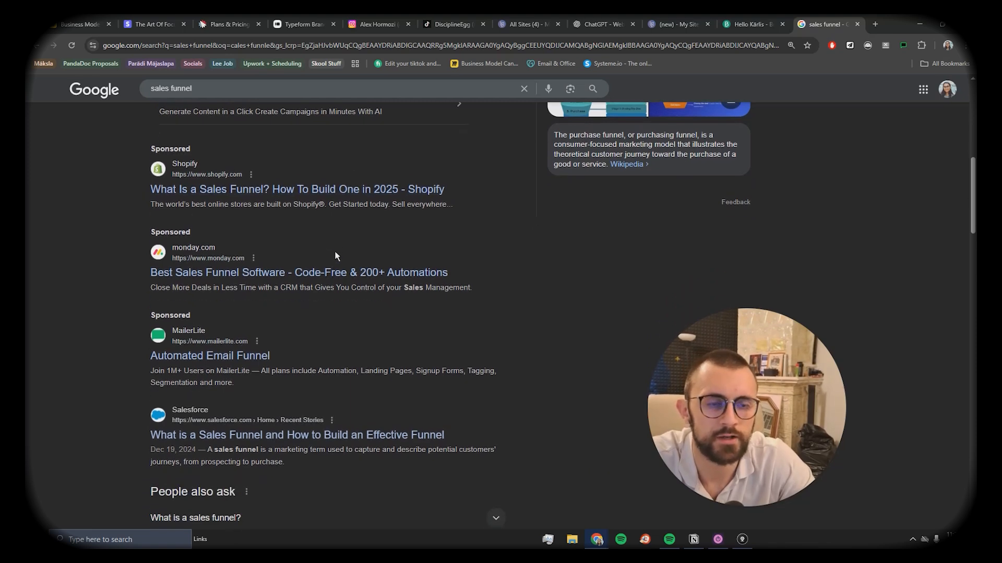
scroll(289, 280, "down", 3)
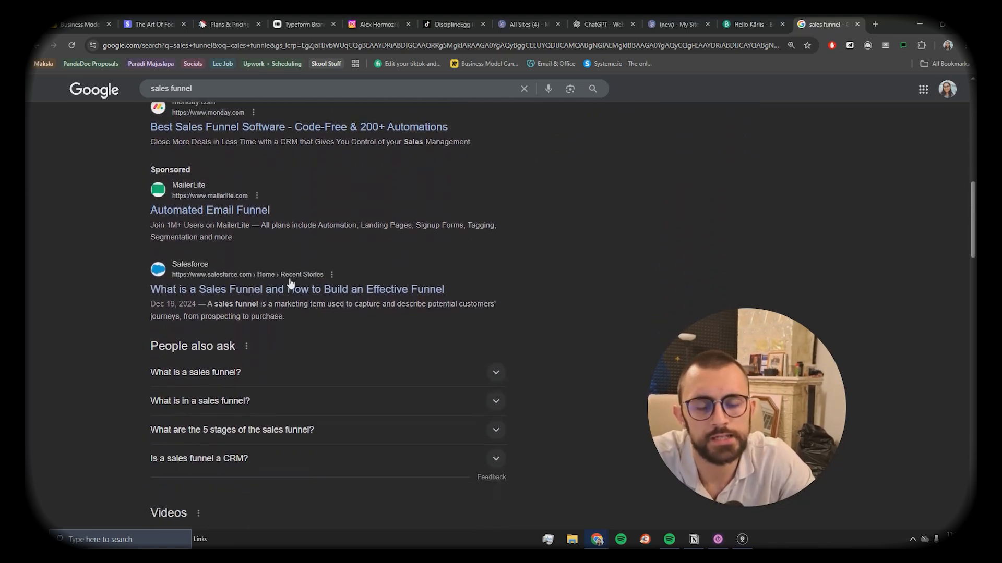
scroll(292, 286, "up", 4)
scroll(303, 323, "down", 7)
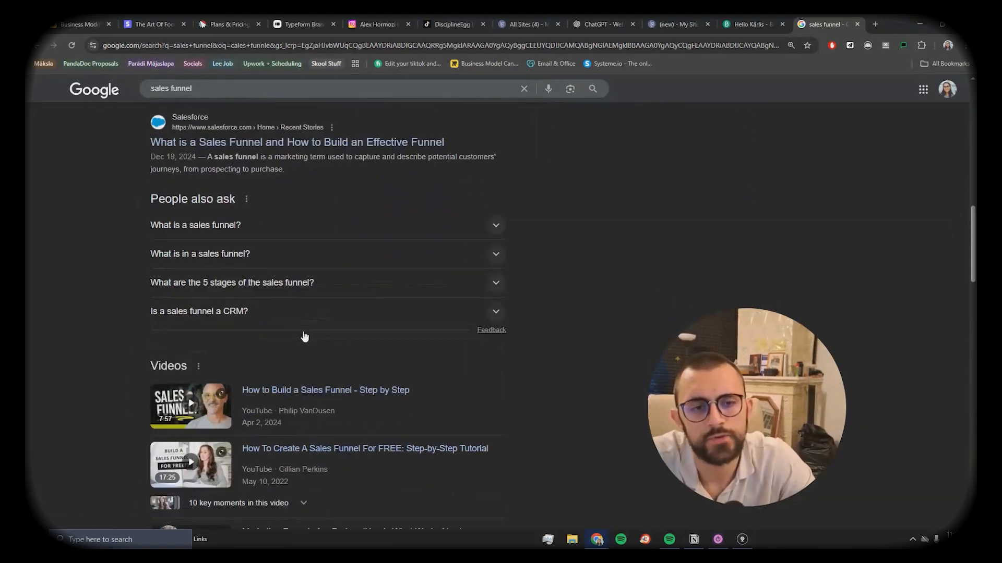
scroll(304, 336, "down", 8)
scroll(263, 268, "down", 2)
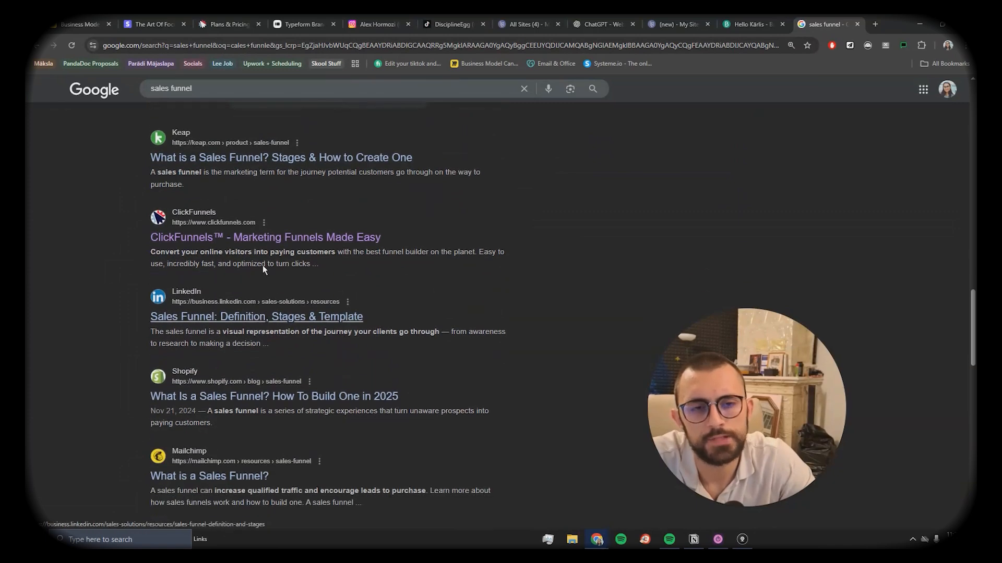
scroll(308, 350, "down", 2)
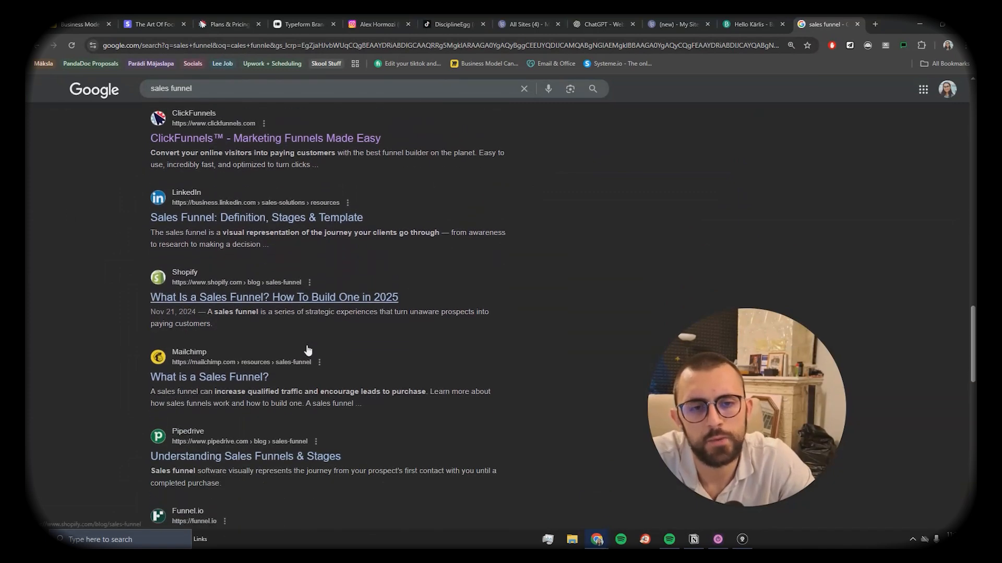
scroll(208, 387, "down", 6)
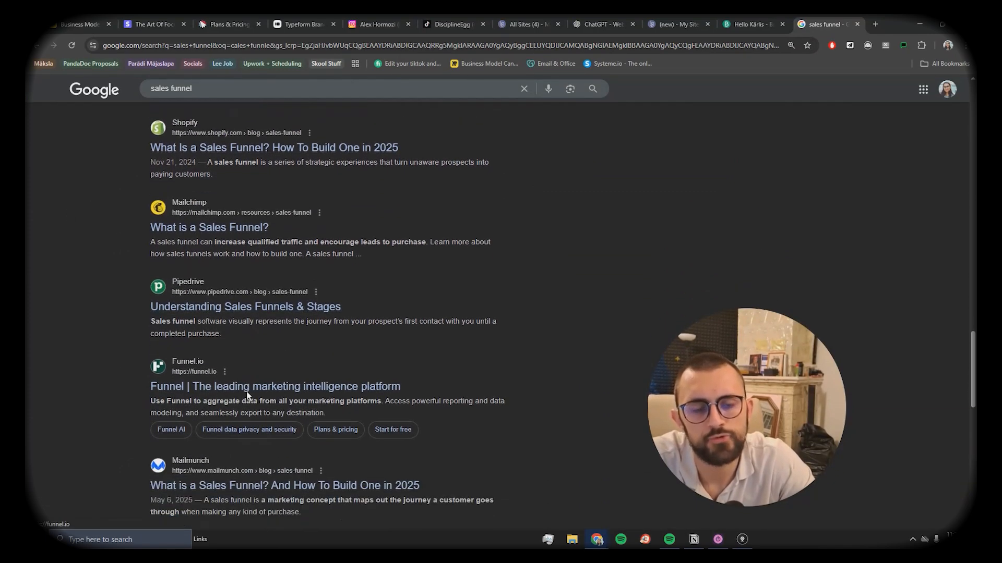
scroll(219, 452, "up", 7)
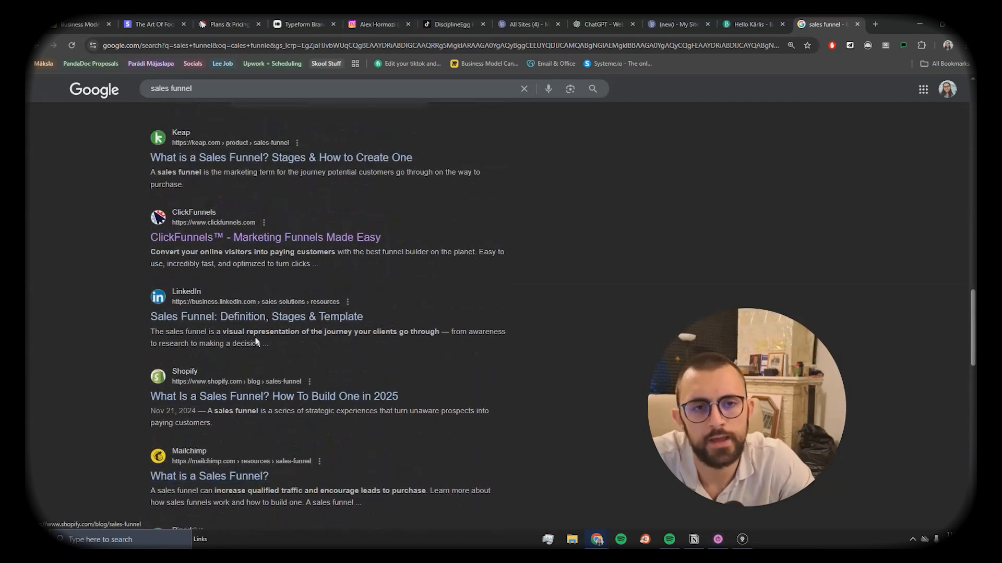
scroll(208, 269, "up", 2)
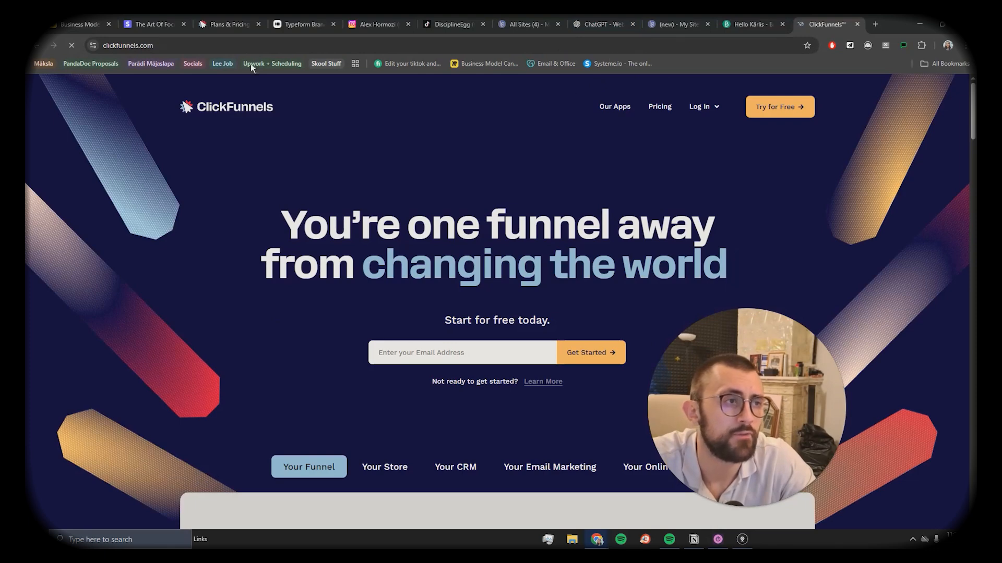
Step: Open the ClickFunnels pricing page and highlight the Launch plan's $81/mo annual price
left_click(661, 104)
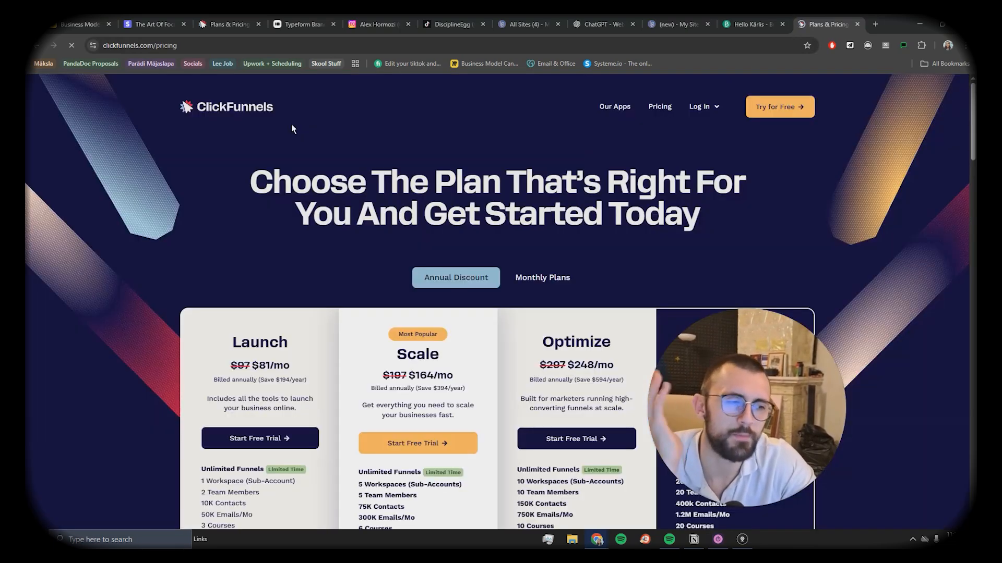
scroll(437, 253, "down", 3)
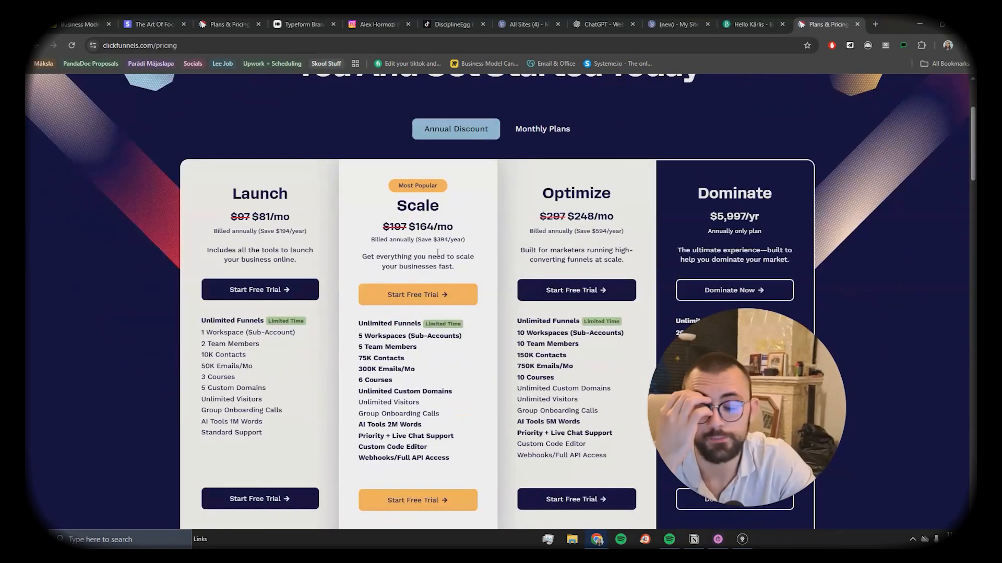
scroll(413, 264, "down", 1)
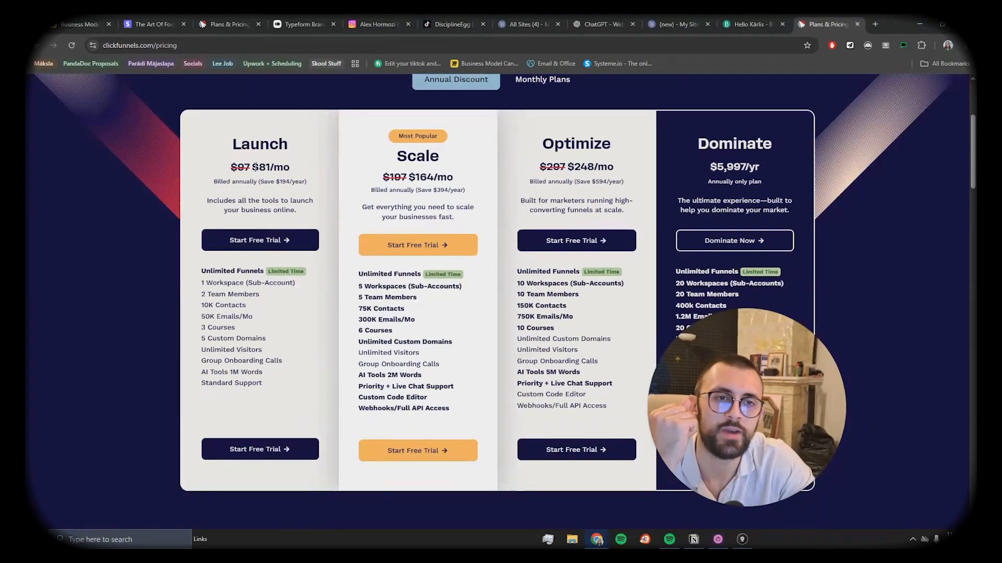
left_click_drag(253, 166, 283, 168)
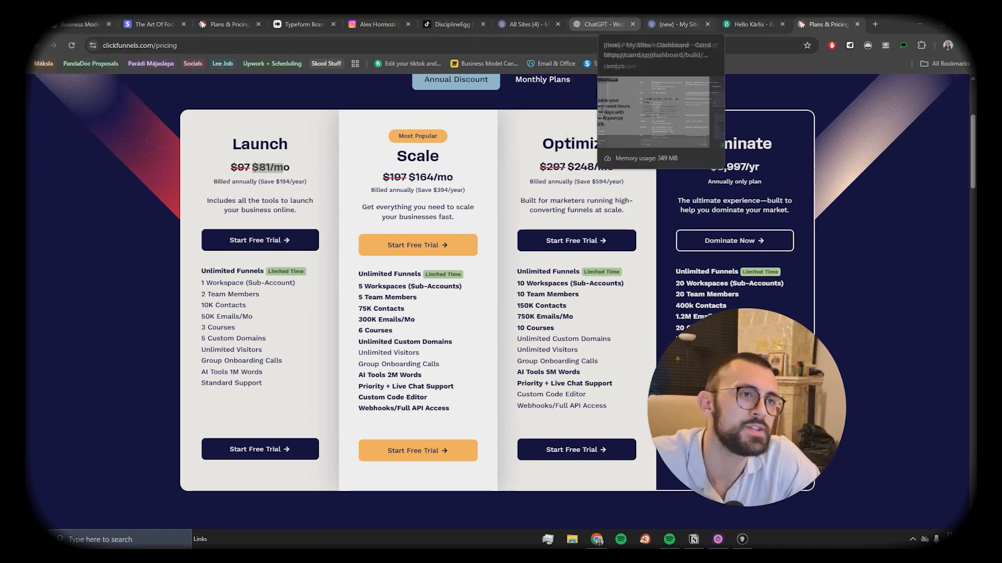
Step: Scroll through the carrd.co homepage showcase of example one-page sites
left_click(524, 24)
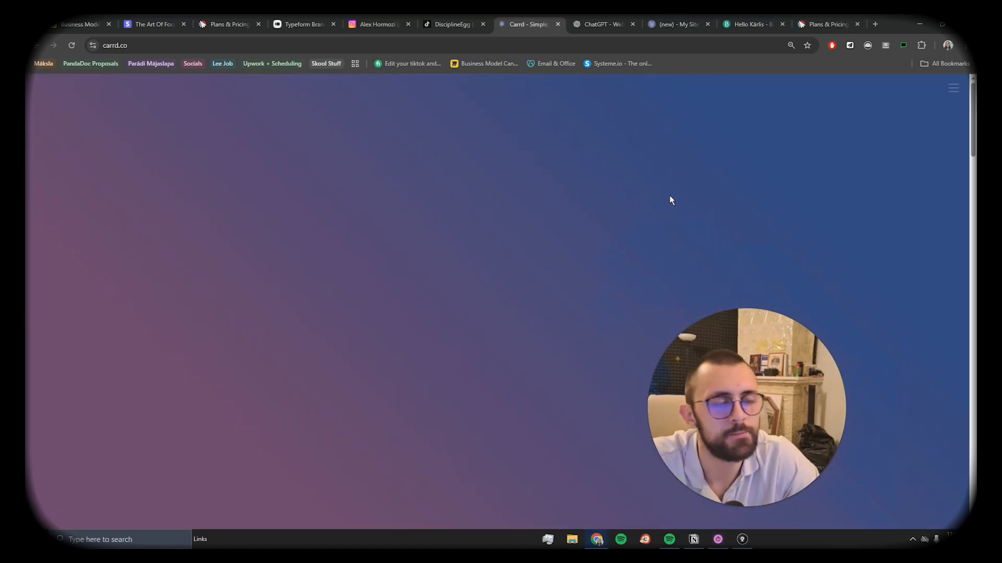
scroll(649, 227, "down", 3)
scroll(649, 233, "down", 10)
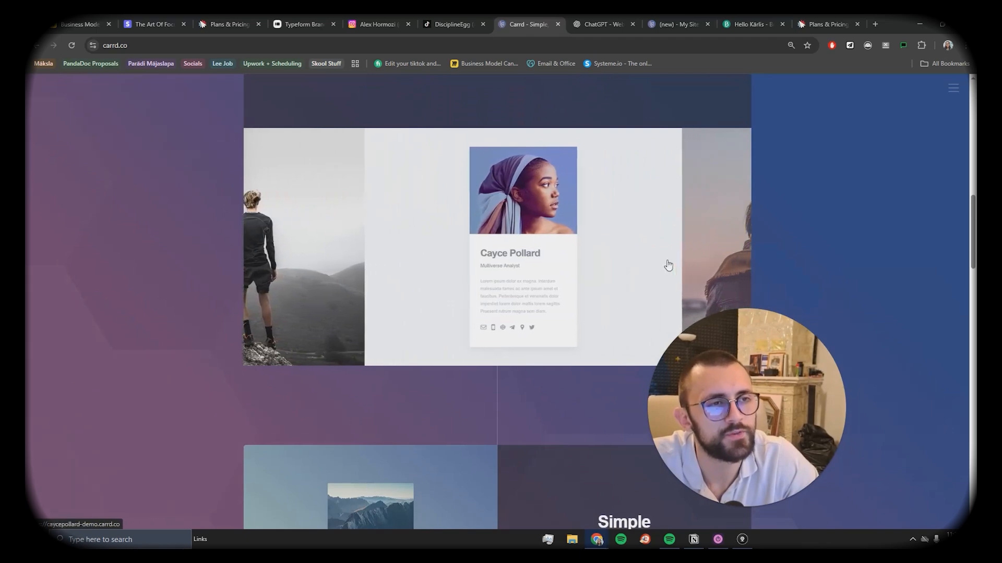
scroll(683, 256, "down", 1)
scroll(693, 229, "down", 6)
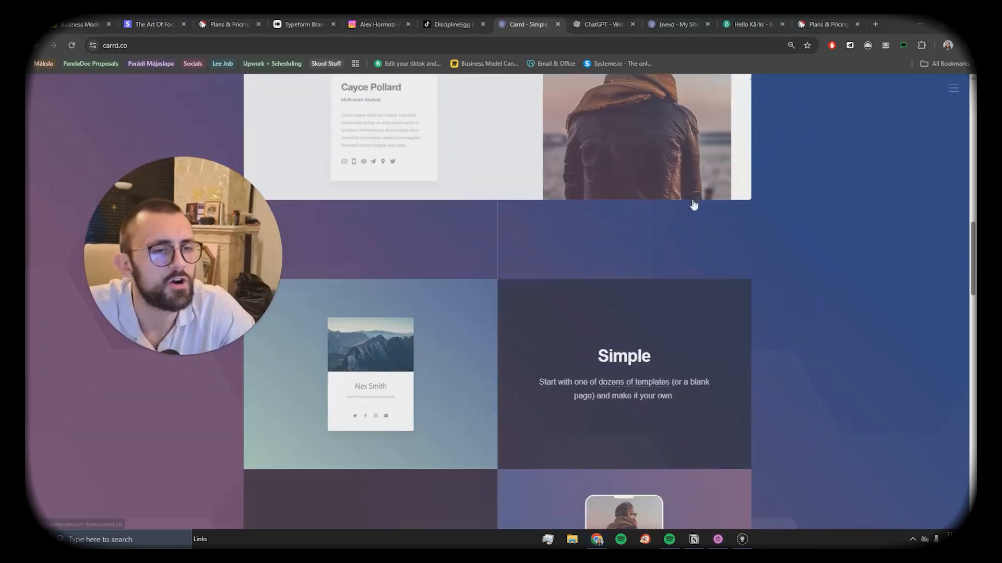
scroll(685, 214, "down", 3)
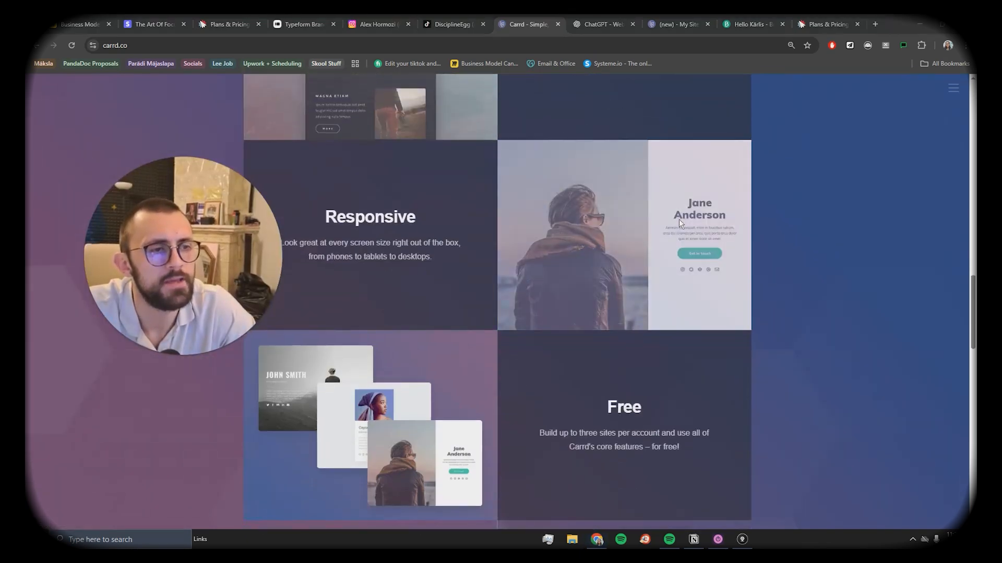
scroll(678, 221, "down", 2)
scroll(673, 245, "up", 15)
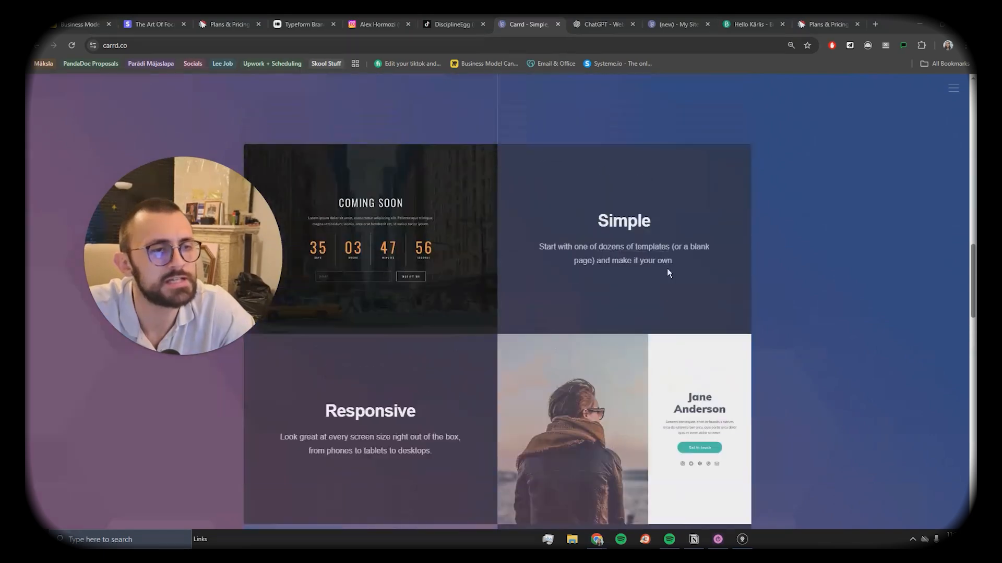
Step: Open Carrd's Pro plans comparison: Pro Lite $9, Standard $19, Plus $49 per year
left_click(673, 24)
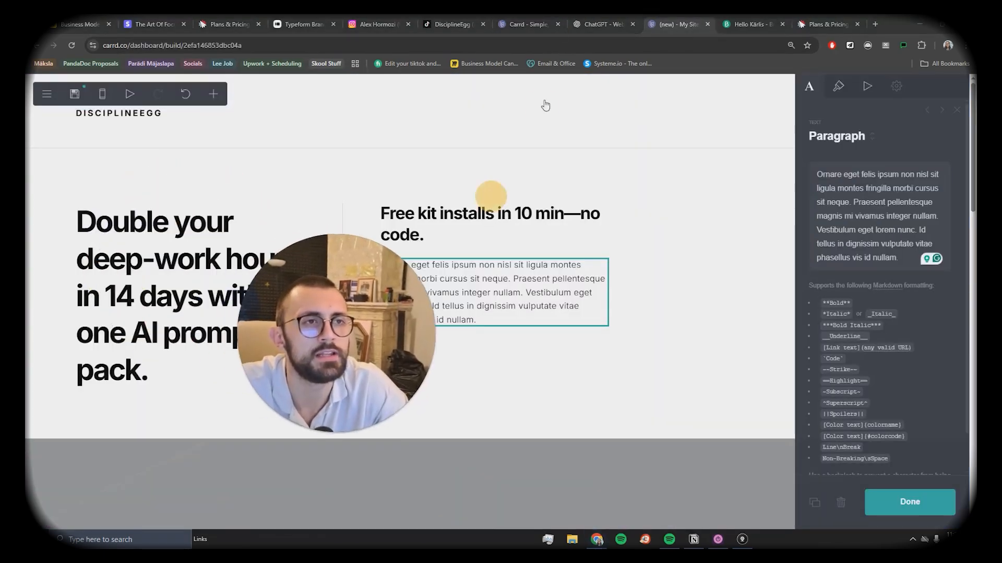
left_click(525, 23)
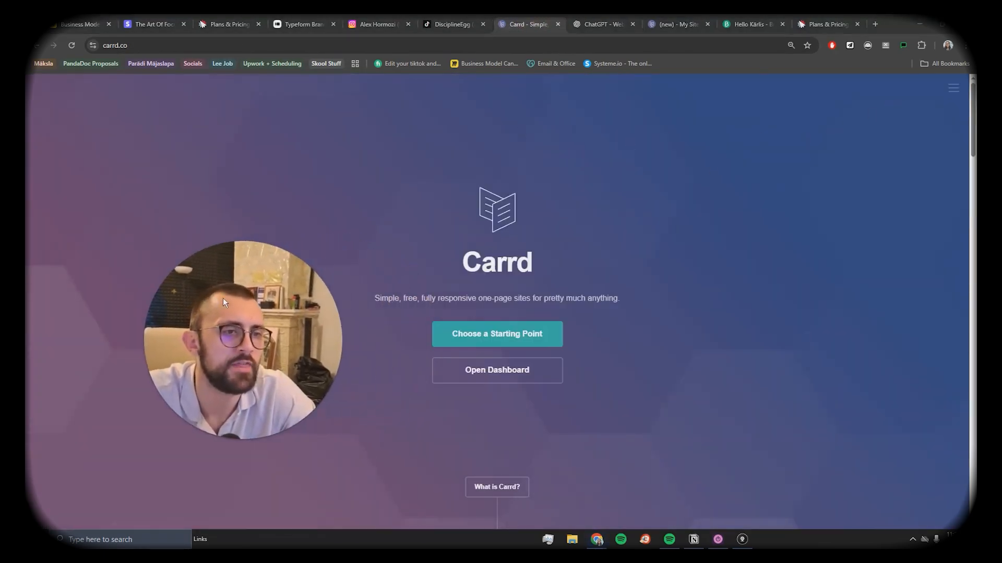
left_click(496, 371)
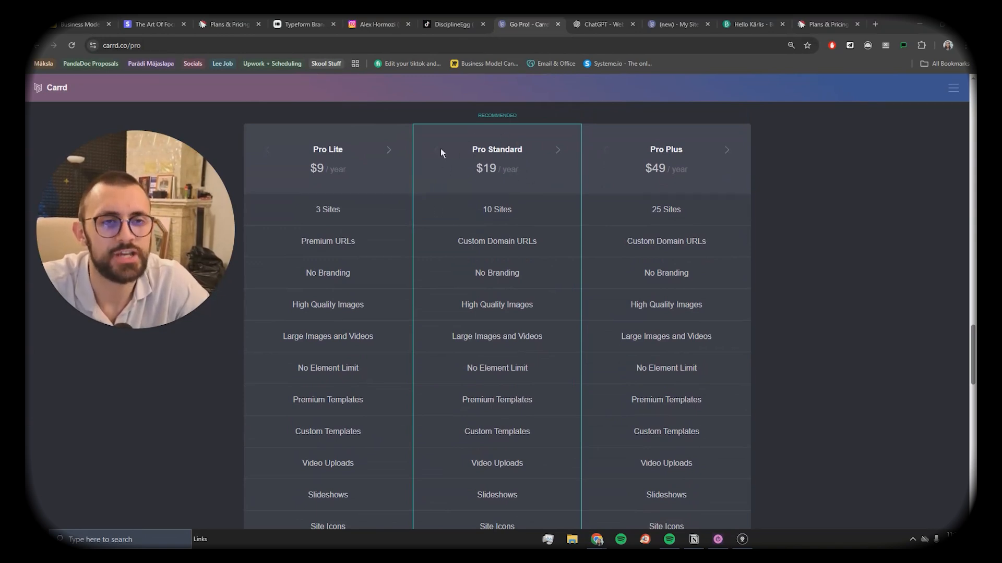
Step: Scroll the Pro Lite/Standard/Plus comparison and highlight the middle plan's Forms feature, dismissing the time-tracking reminder
scroll(319, 195, "down", 7)
scroll(317, 215, "down", 1)
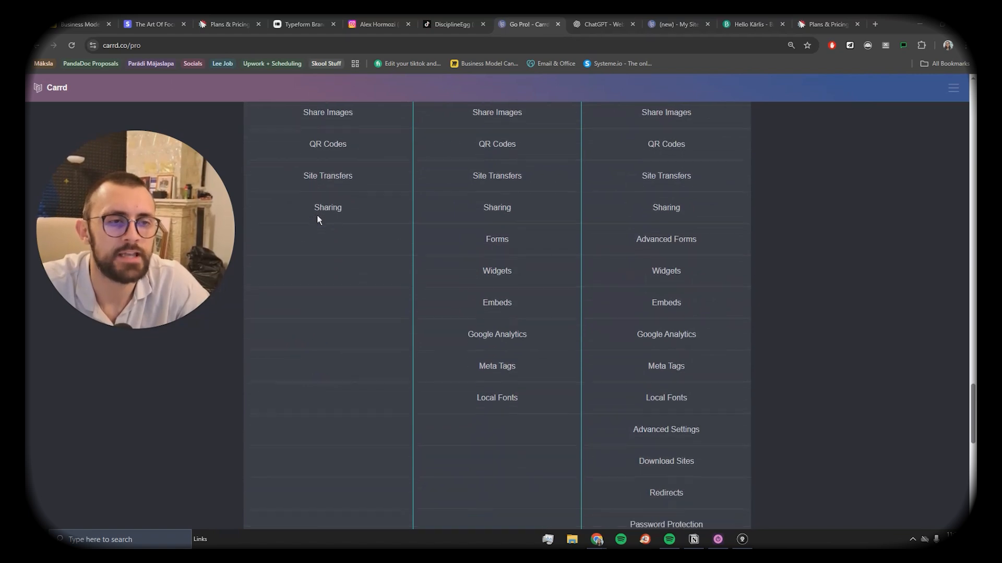
left_click_drag(480, 238, 545, 239)
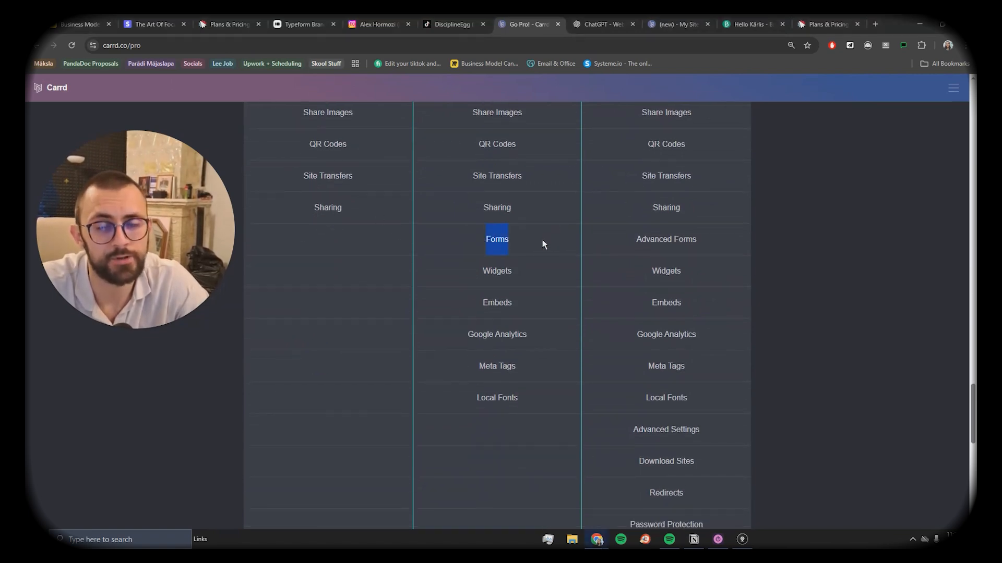
left_click(532, 245)
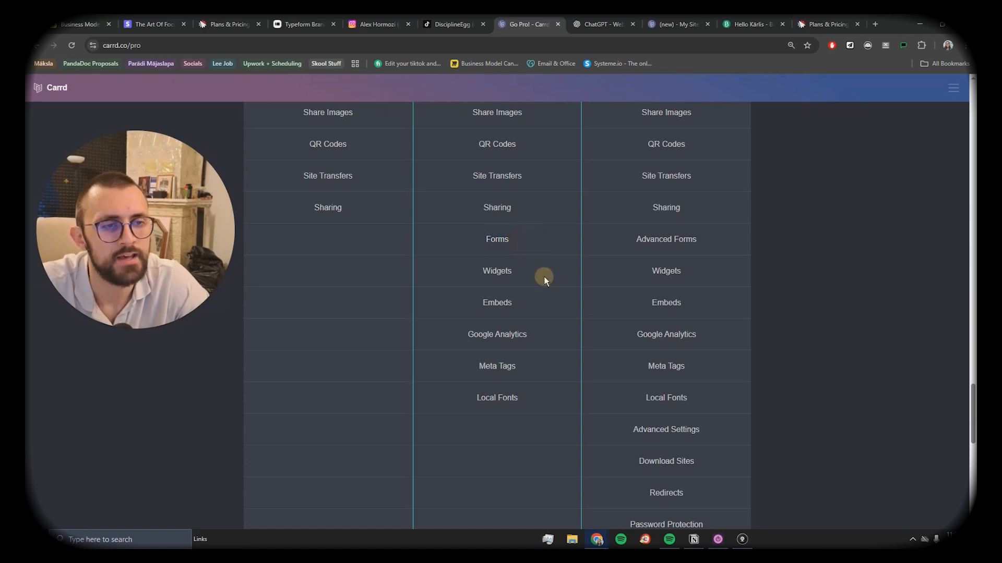
left_click(540, 303)
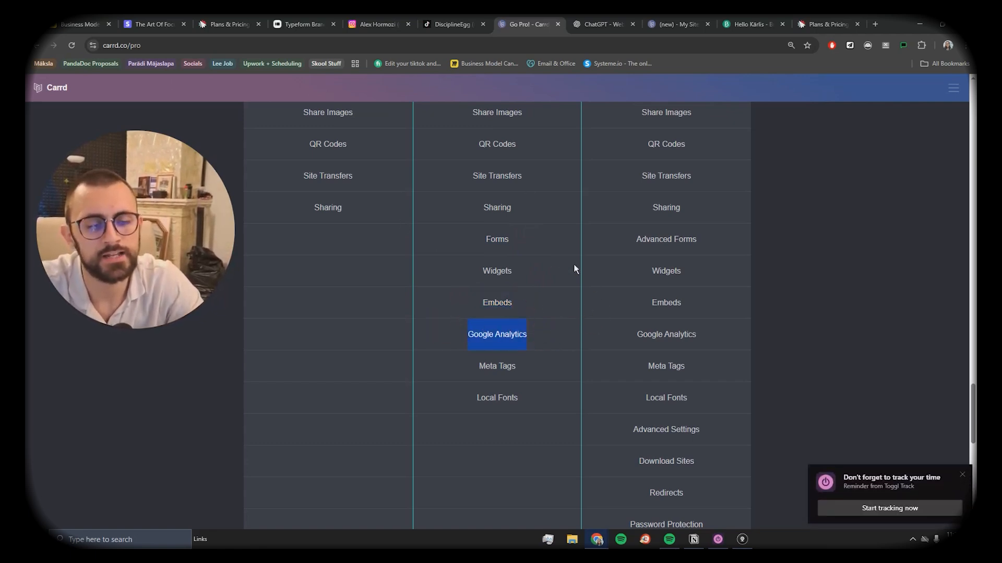
left_click(959, 472)
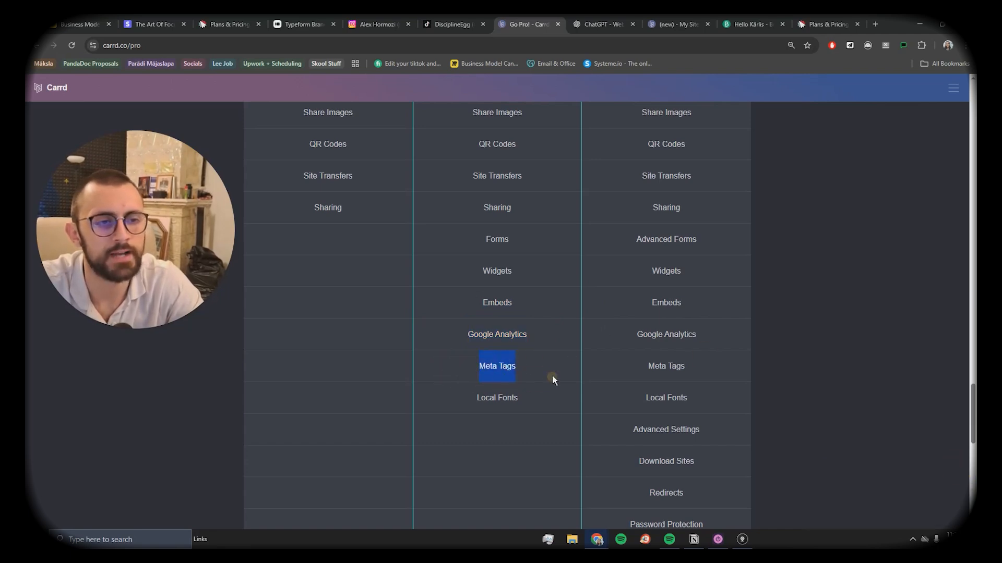
scroll(554, 305, "down", 1)
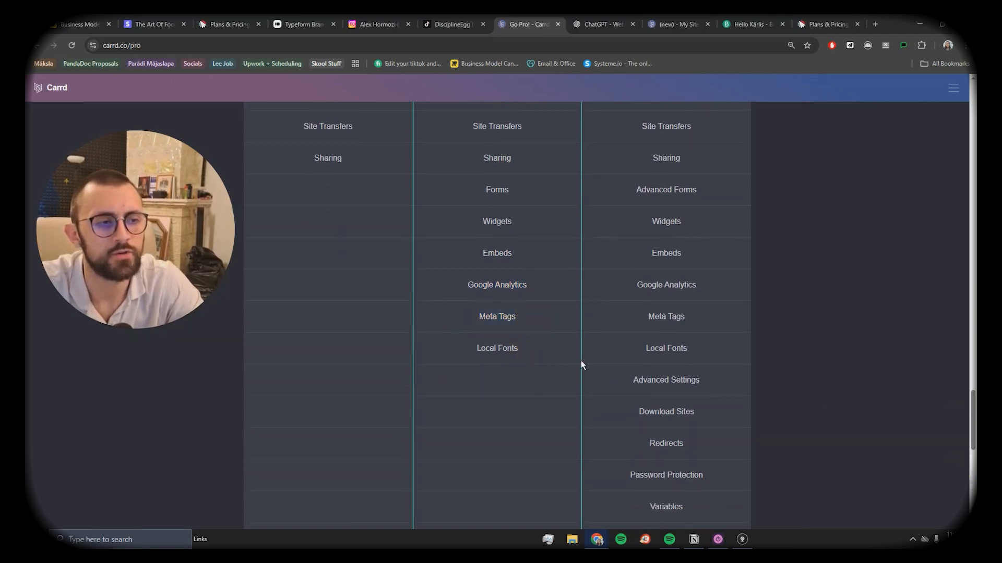
scroll(556, 381, "up", 10)
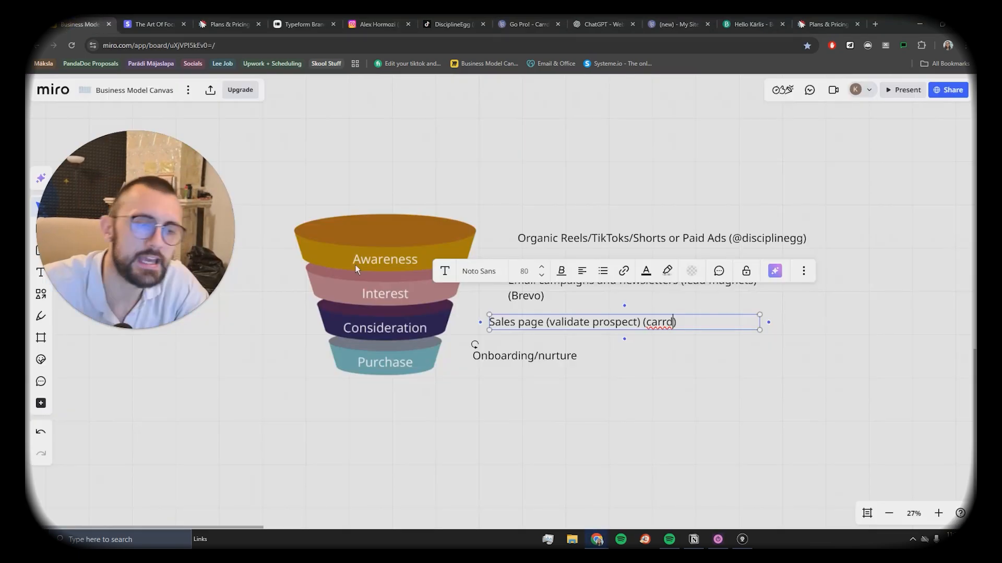
Step: Finish the Sales page (carrd) label, then append (stripe/Brevo) to the Onboarding/nurture label
left_click(357, 368)
left_click(565, 360)
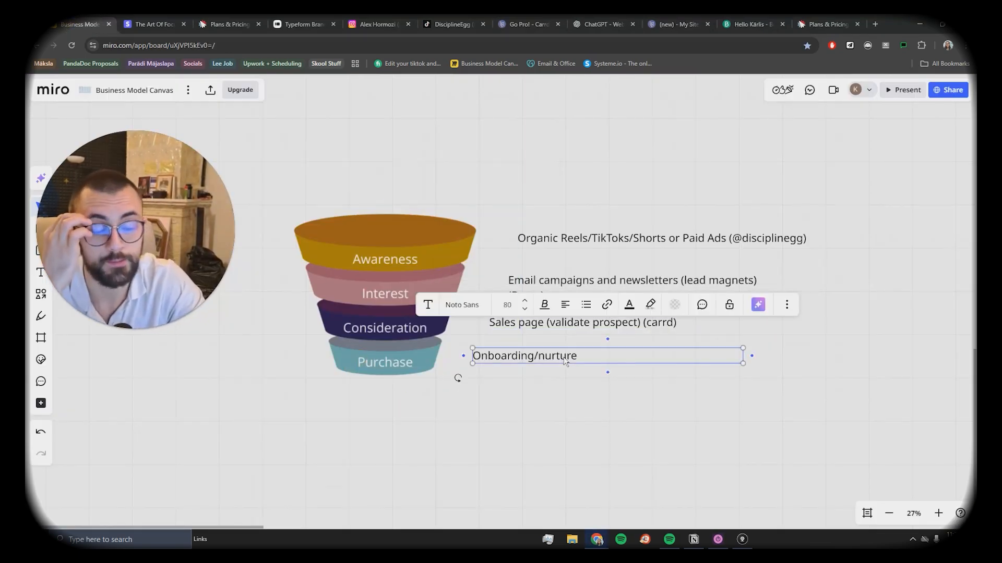
left_click_drag(384, 339, 381, 359)
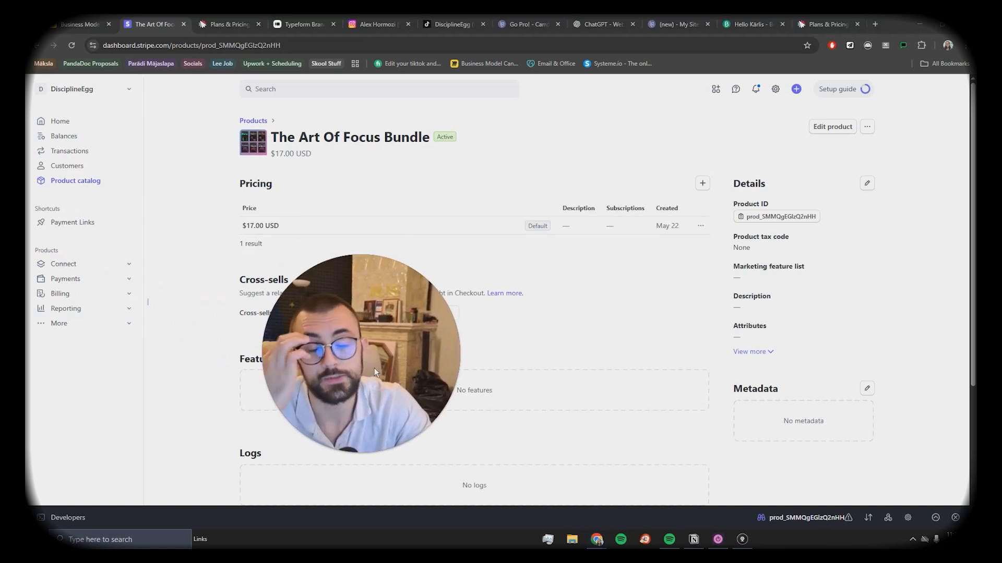
left_click_drag(398, 365, 174, 394)
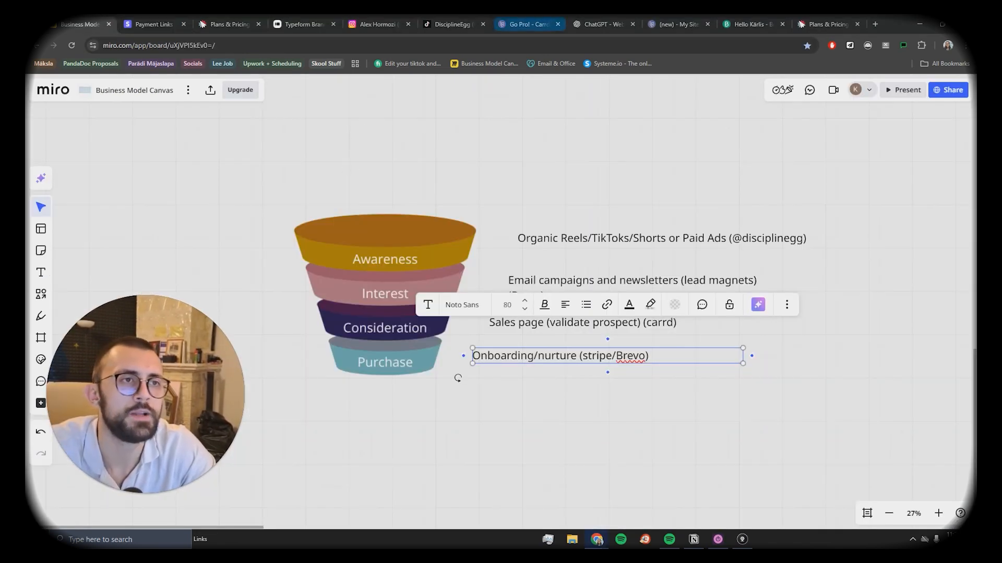
left_click(527, 24)
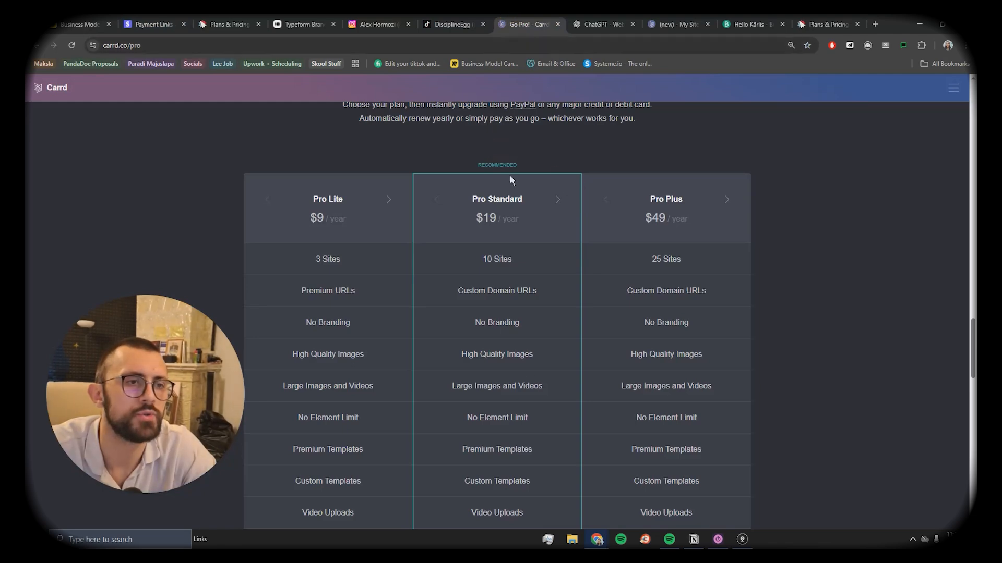
Step: From the Carrd homepage, start a new site and browse the starter templates to Template #256's demo
scroll(504, 241, "up", 15)
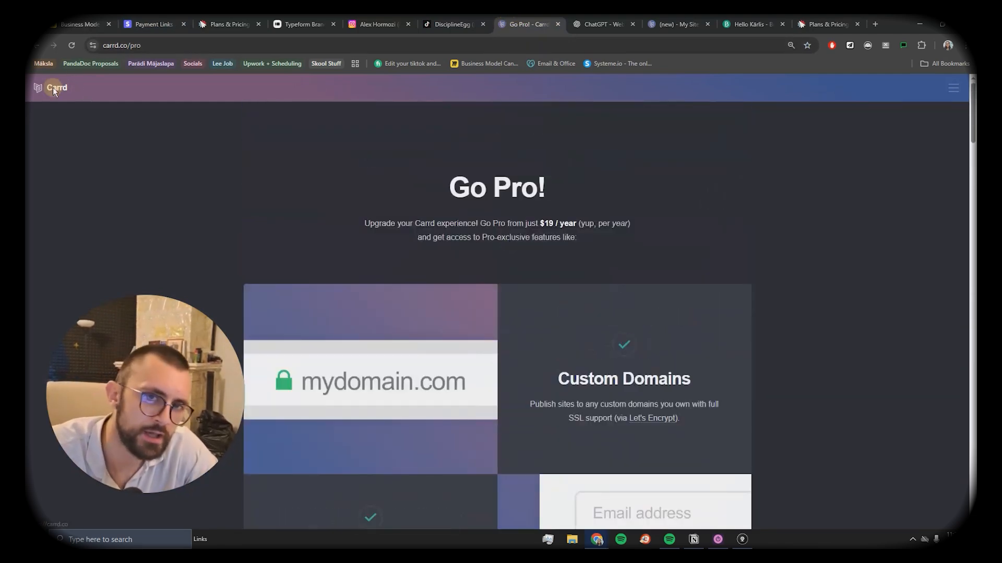
left_click(55, 88)
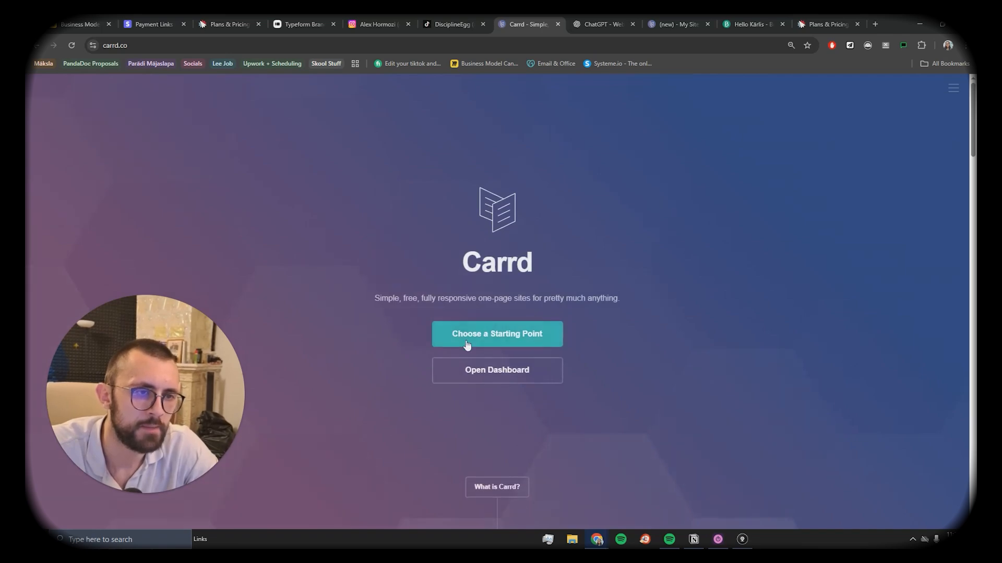
left_click(493, 336)
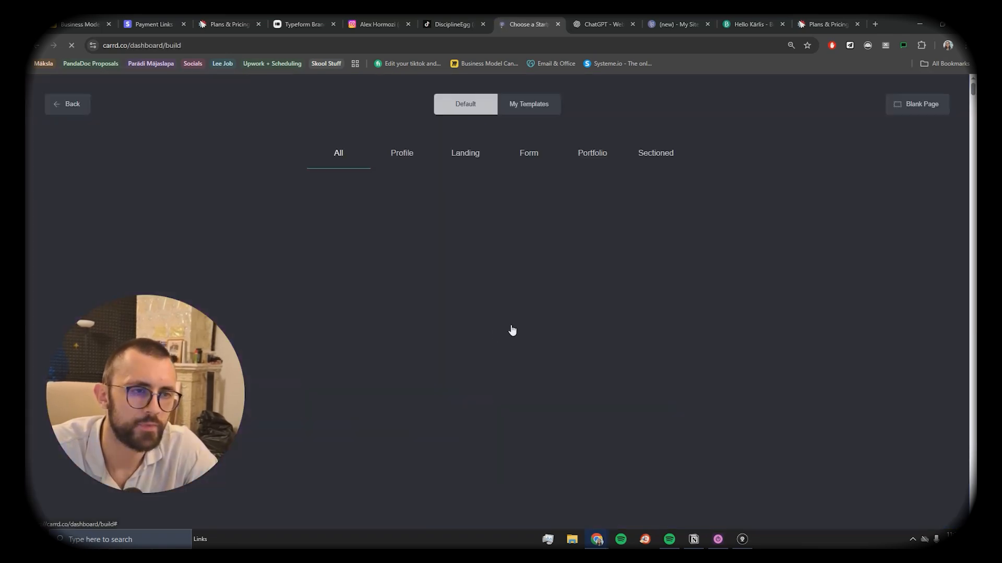
scroll(537, 264, "down", 10)
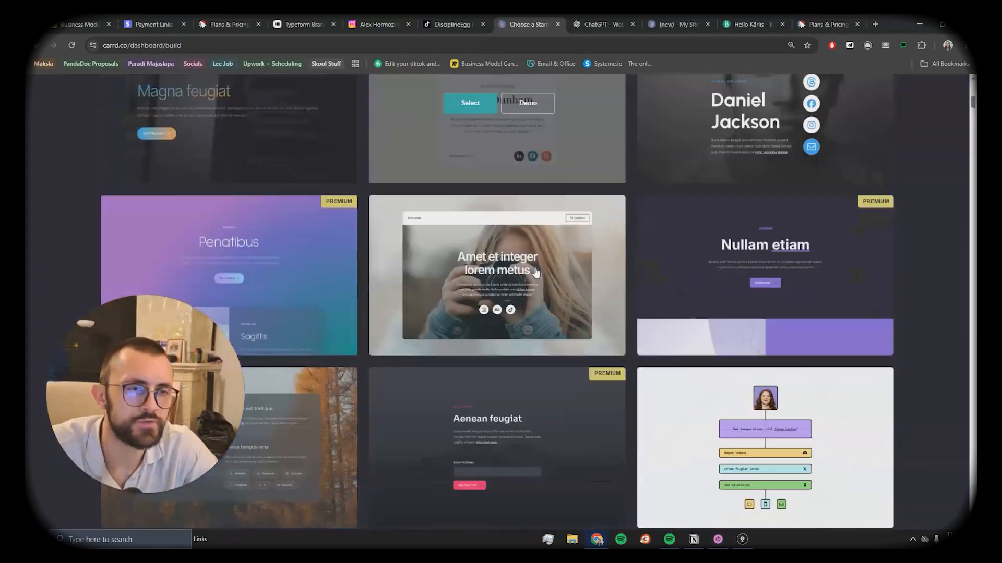
scroll(536, 271, "up", 10)
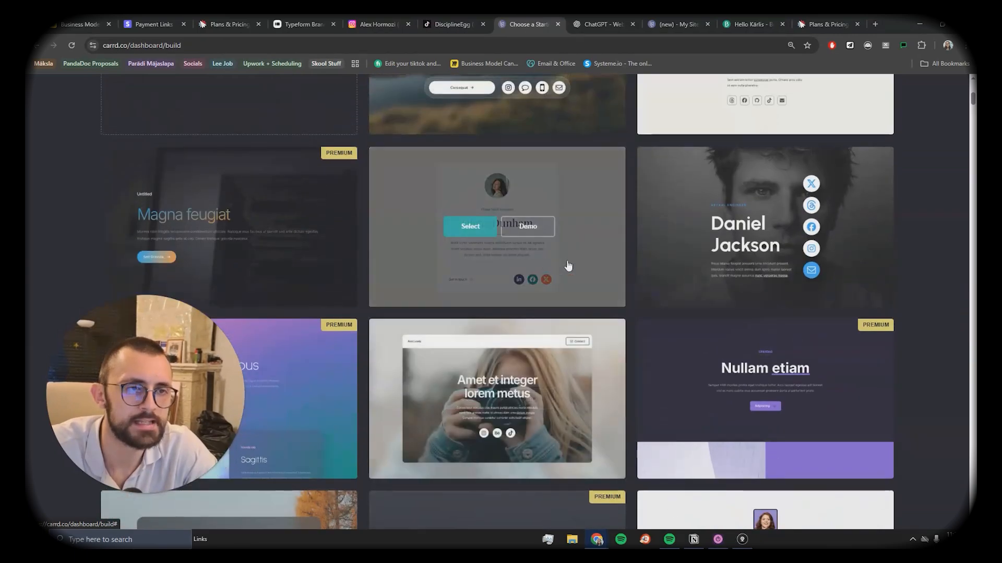
scroll(771, 261, "down", 12)
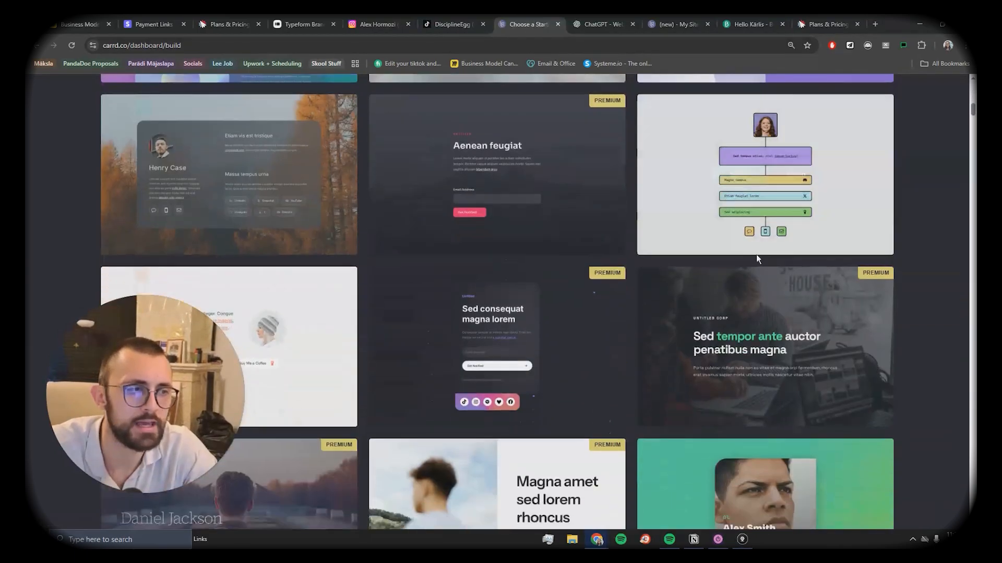
scroll(684, 251, "down", 4)
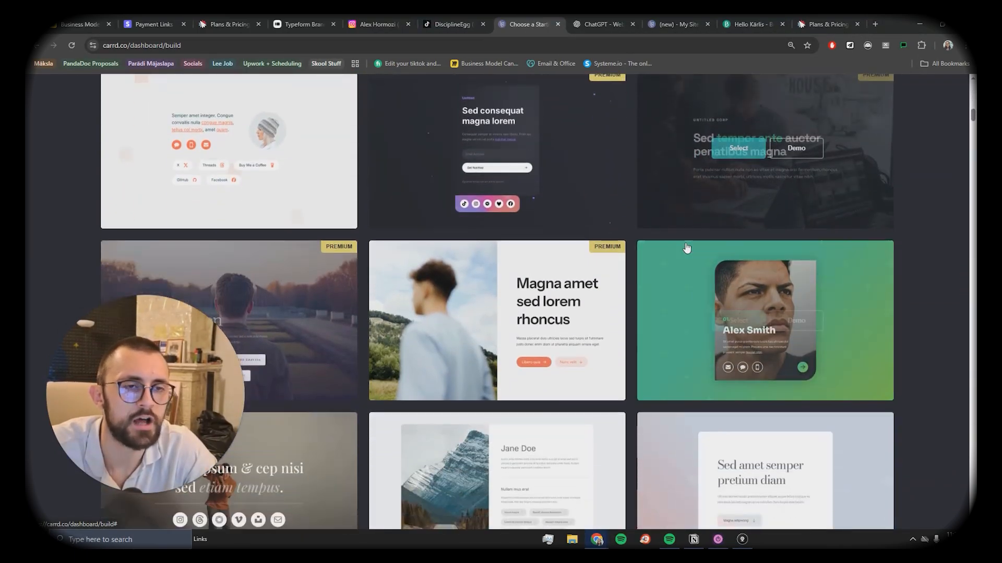
scroll(681, 248, "down", 2)
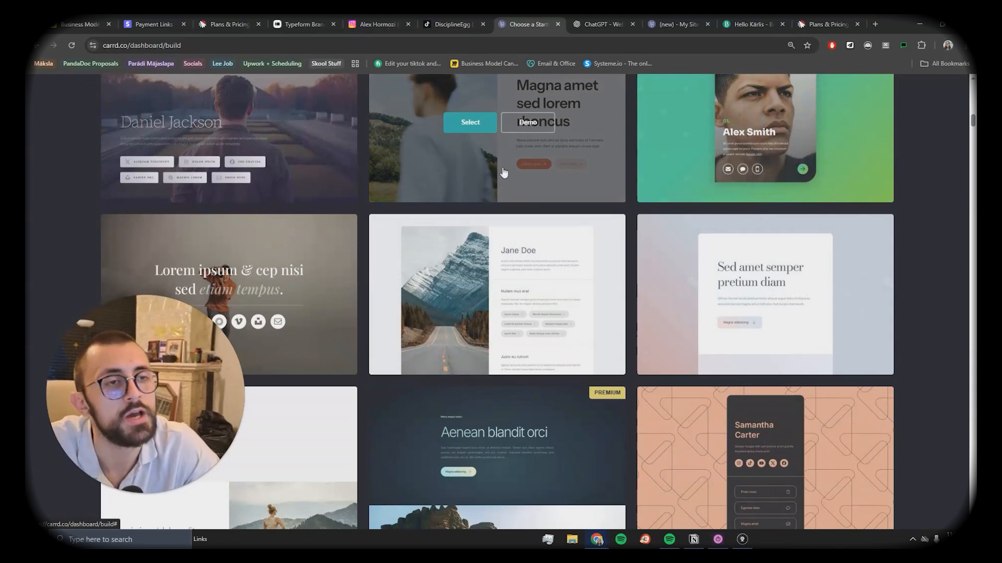
scroll(499, 183, "down", 5)
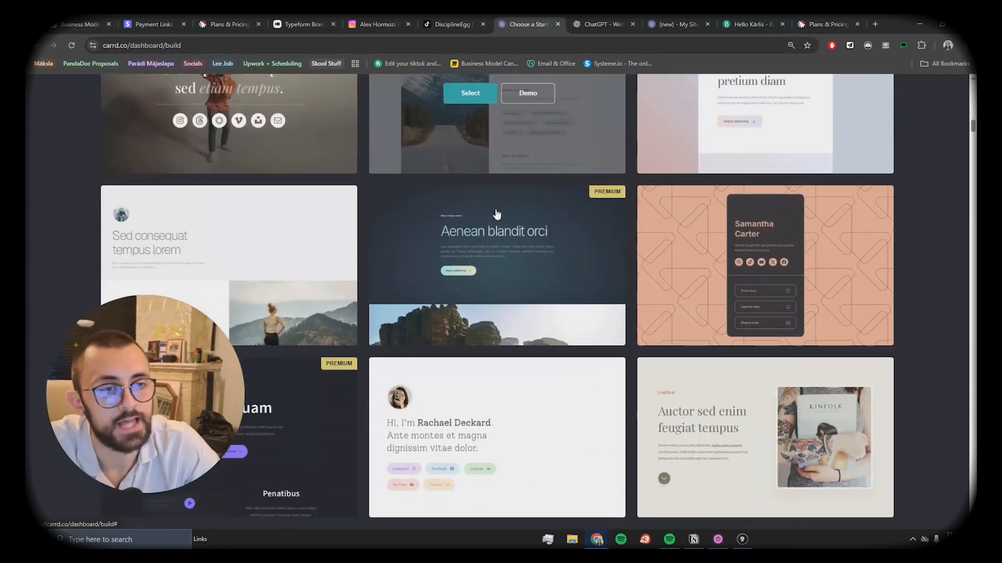
scroll(518, 175, "up", 7)
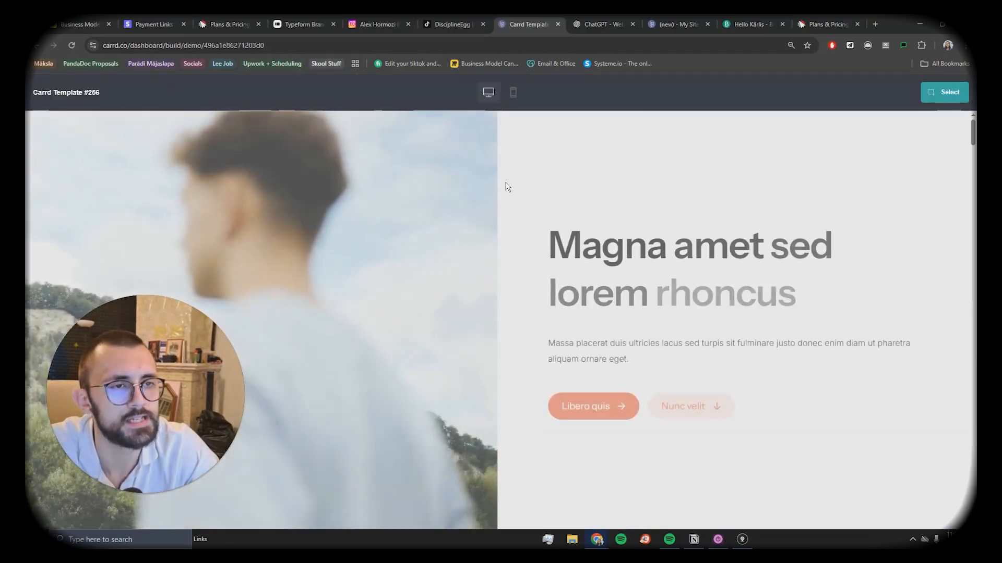
Step: Scroll through the Template #256 demo, then close its tab
scroll(504, 245, "down", 4)
scroll(503, 249, "down", 15)
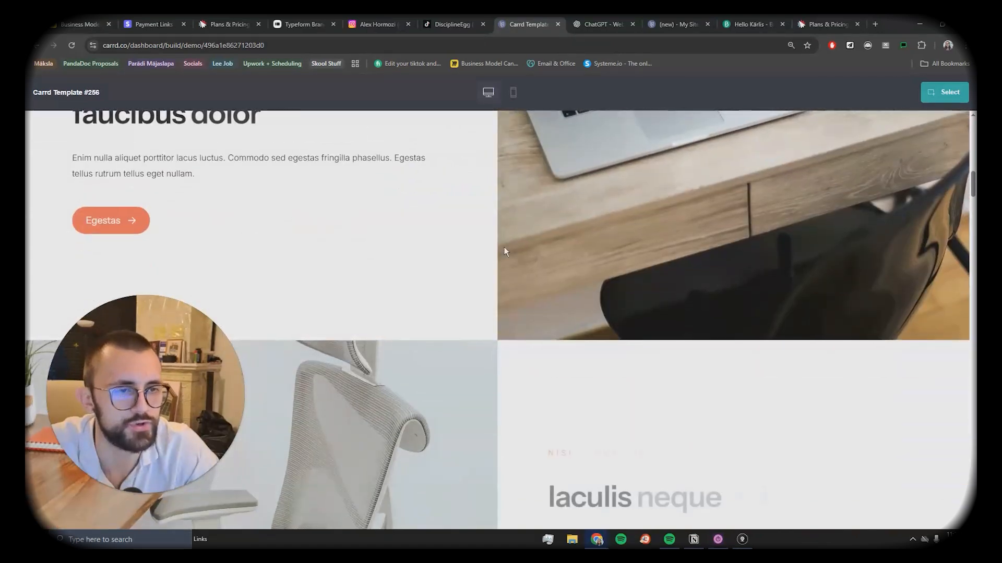
scroll(505, 248, "up", 10)
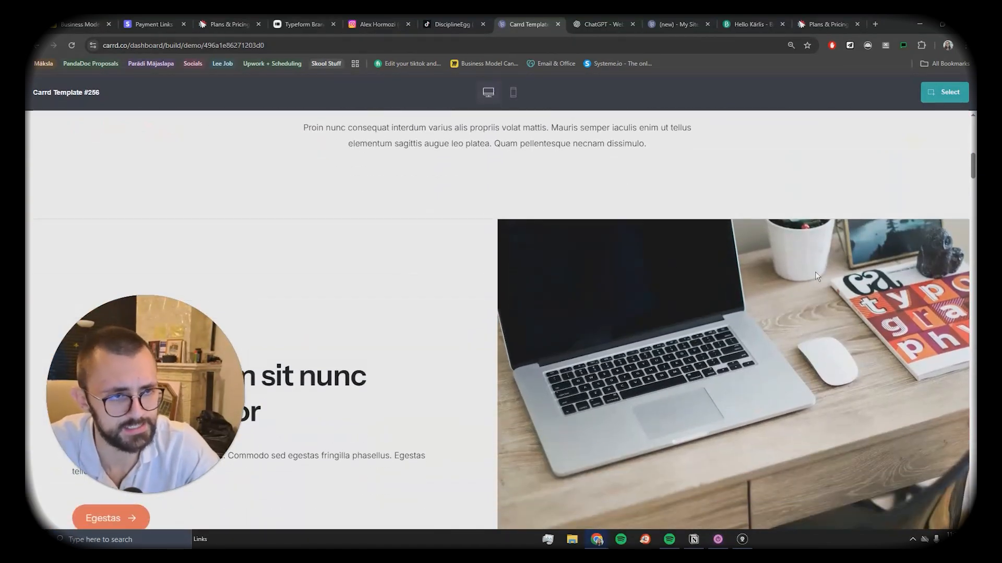
scroll(817, 277, "down", 10)
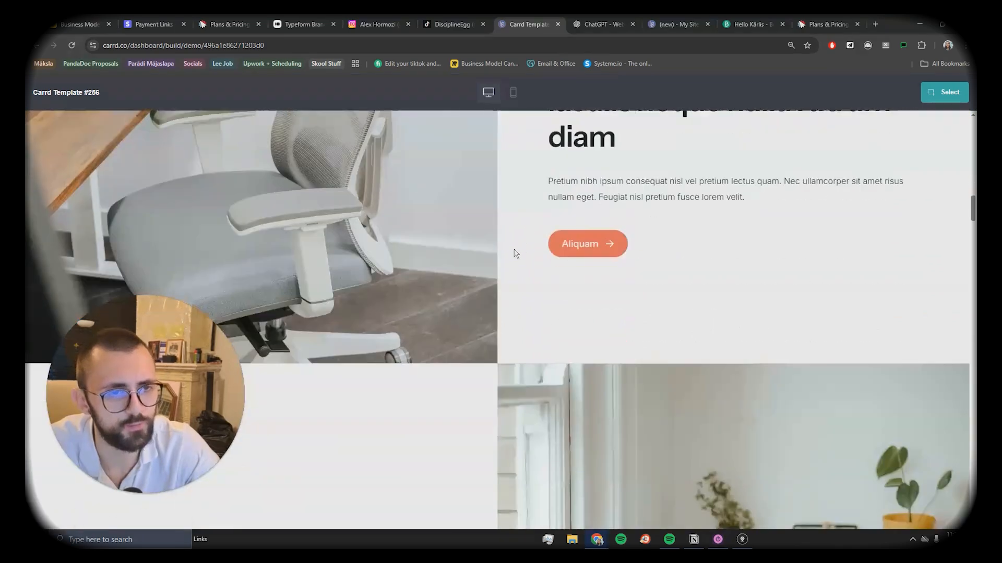
scroll(515, 253, "down", 10)
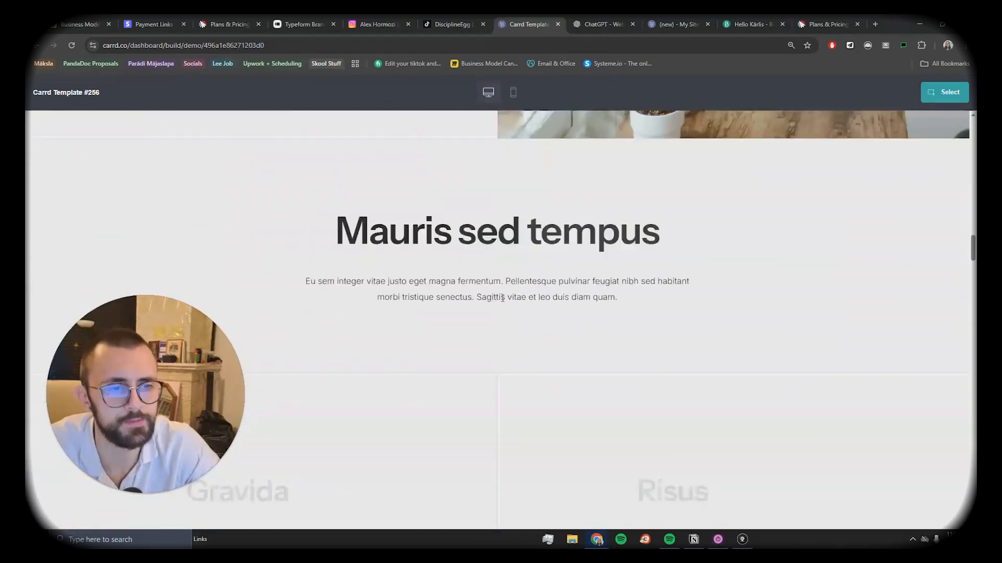
scroll(384, 220, "up", 1)
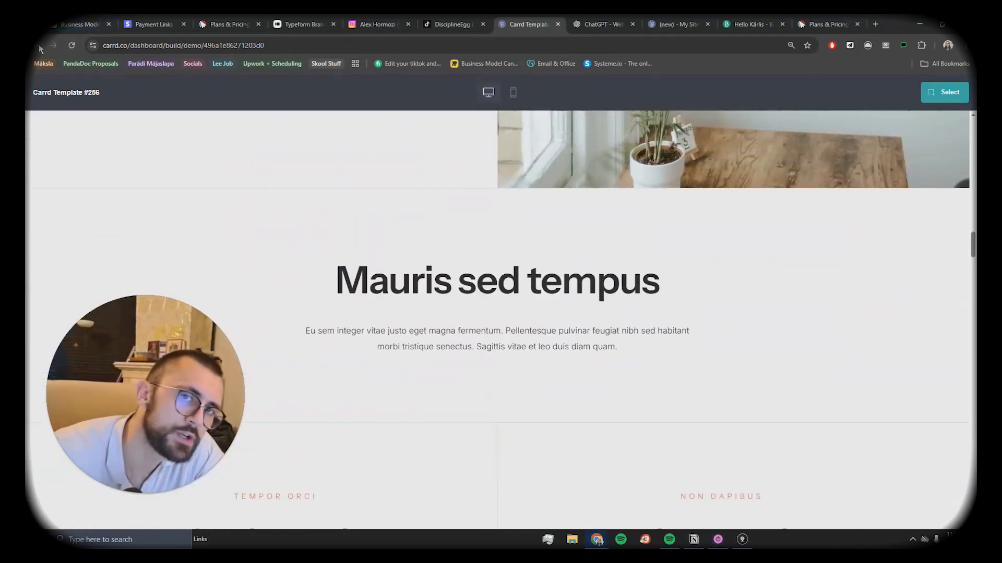
key("ctrl+w")
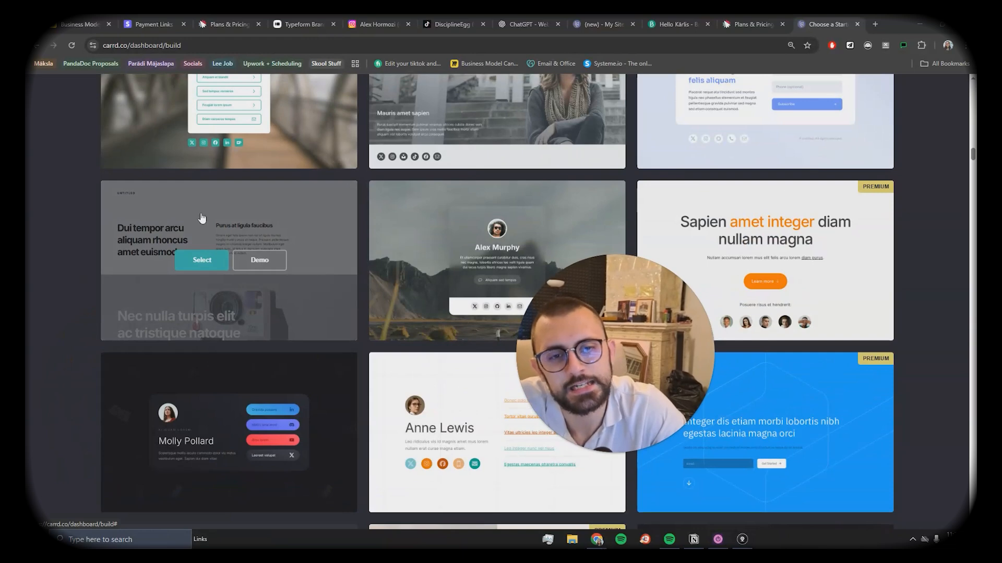
Step: Open and scroll through the Template #233 demo, 'Dui tempor arcu aliquam rhoncus amet euismod'
left_click(248, 261)
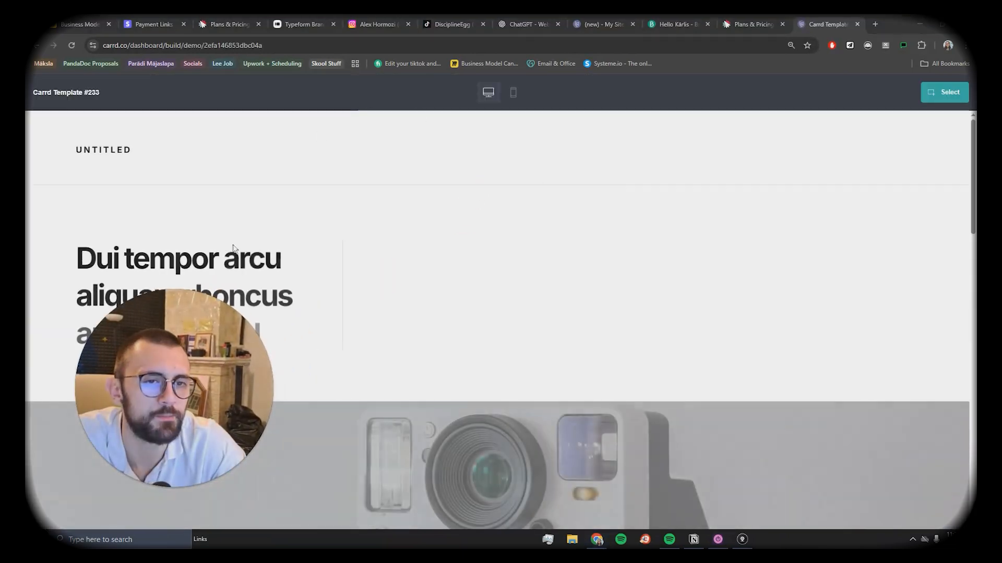
scroll(502, 141, "down", 5)
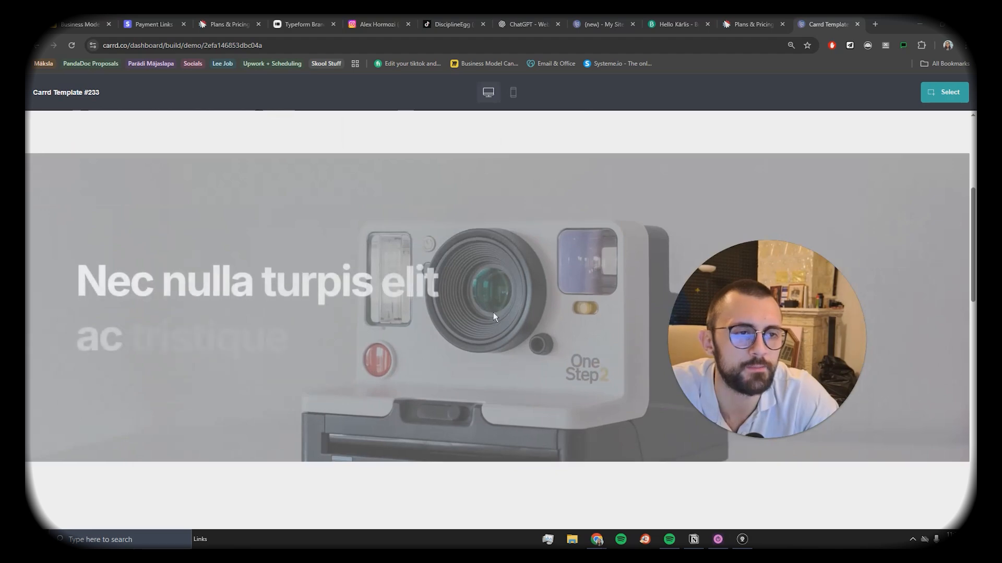
scroll(502, 141, "down", 6)
scroll(425, 324, "down", 6)
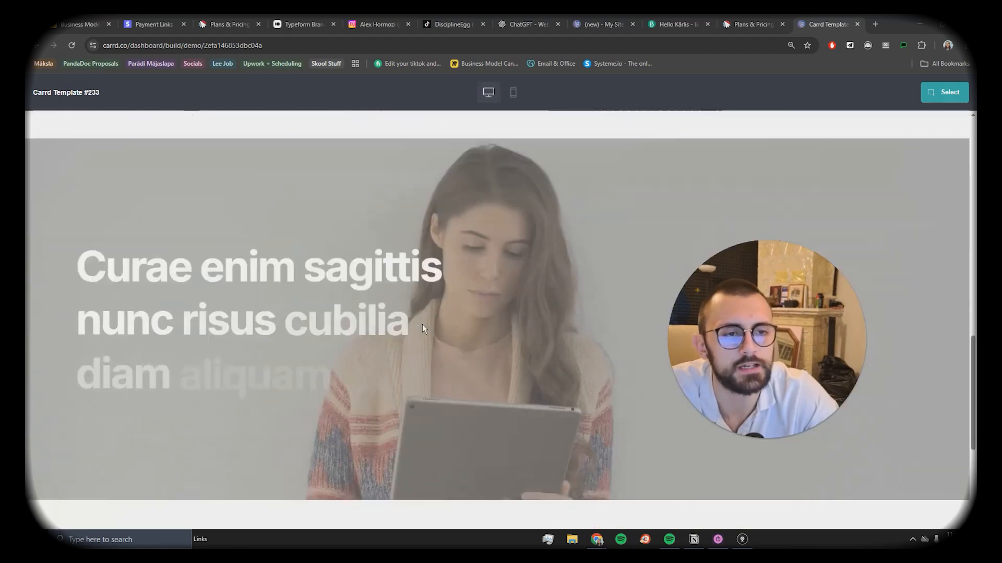
scroll(424, 324, "up", 12)
scroll(431, 313, "up", 2)
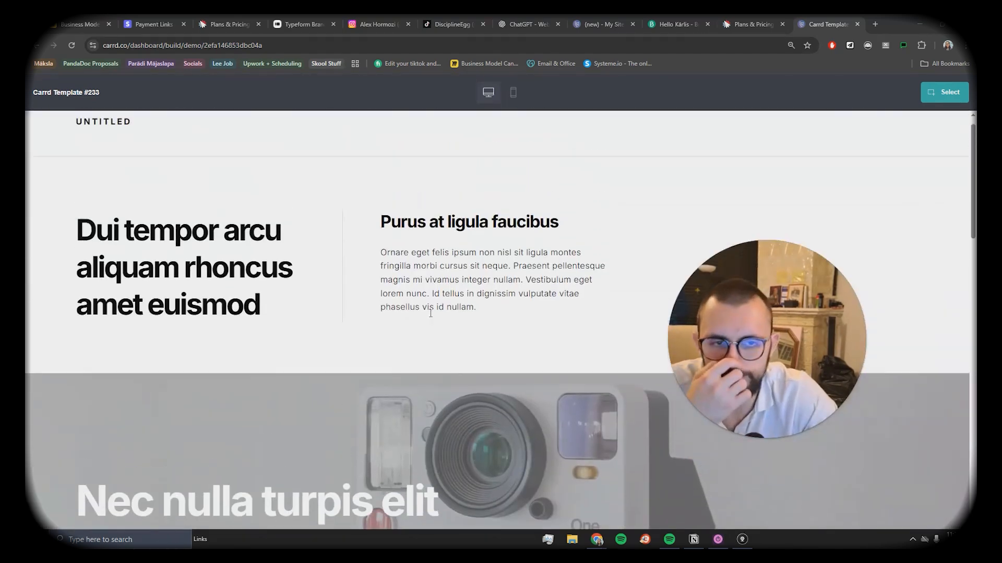
Step: Back in the editor, review the main heading's Appearance settings and text style list
key("ctrl+w")
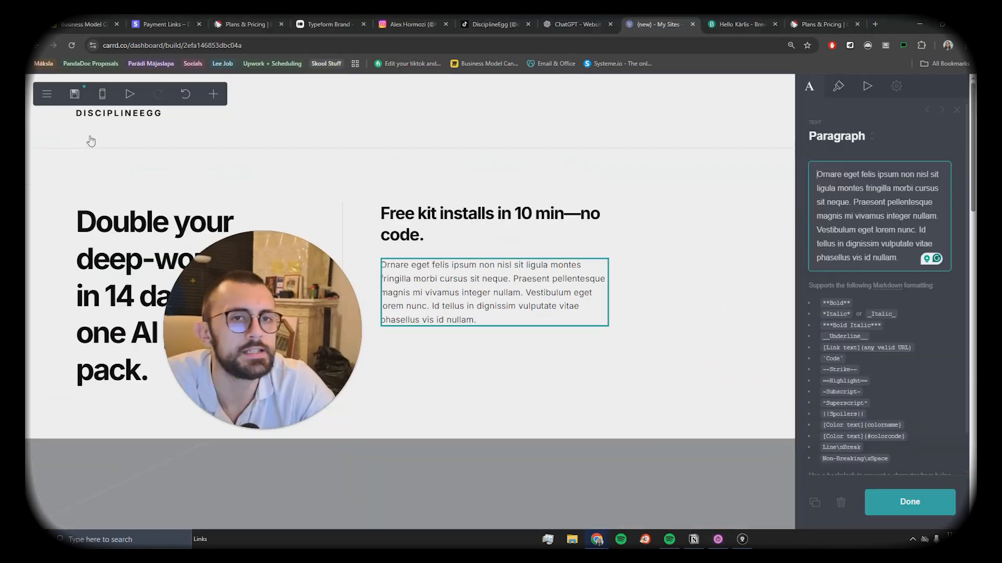
left_click(180, 124)
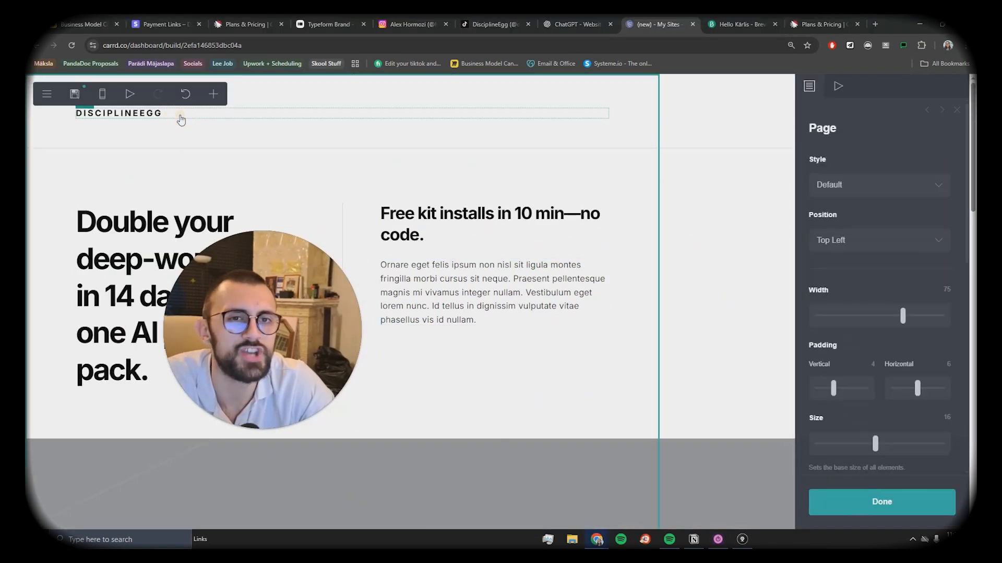
left_click(179, 116)
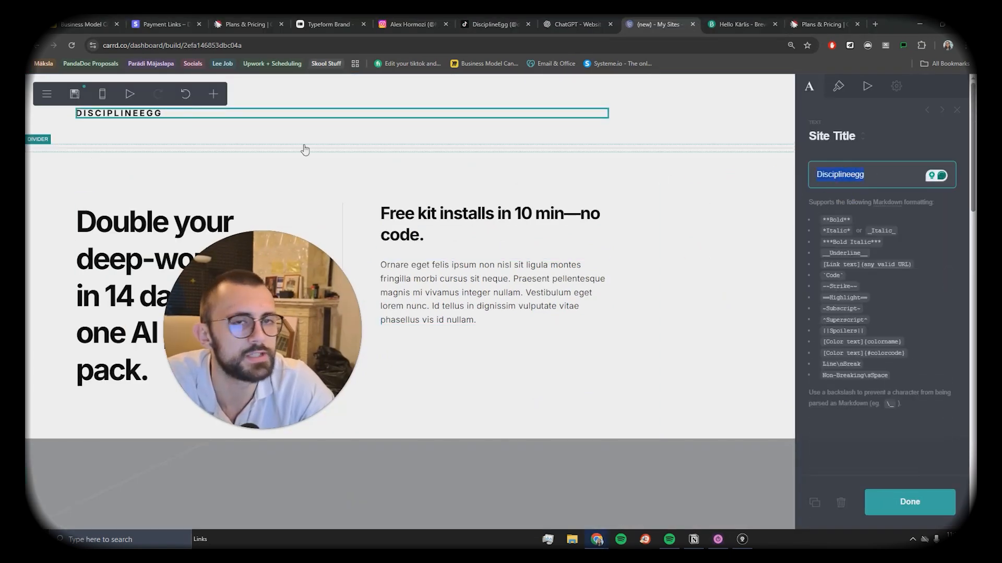
left_click(117, 237)
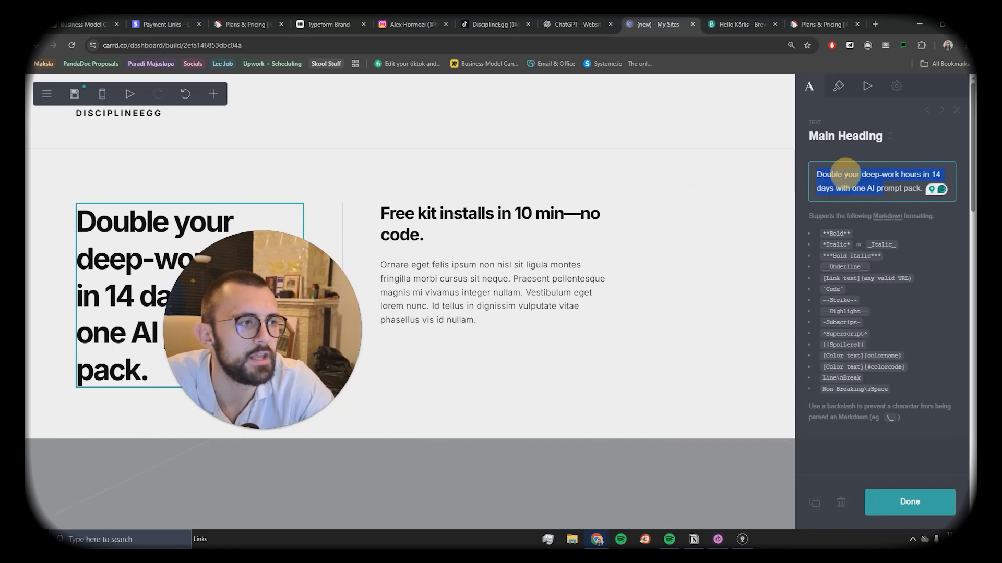
left_click(840, 85)
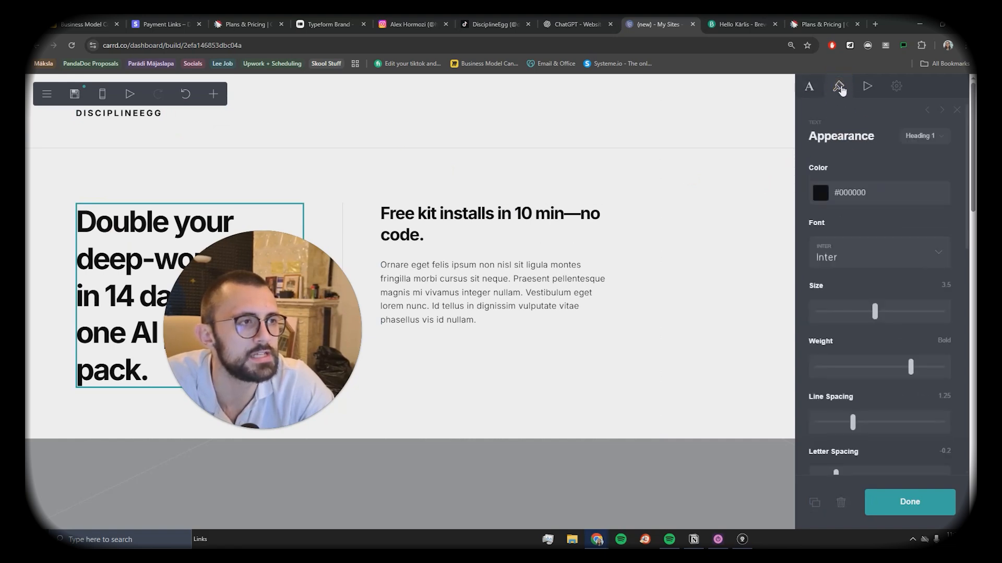
scroll(873, 170, "down", 3)
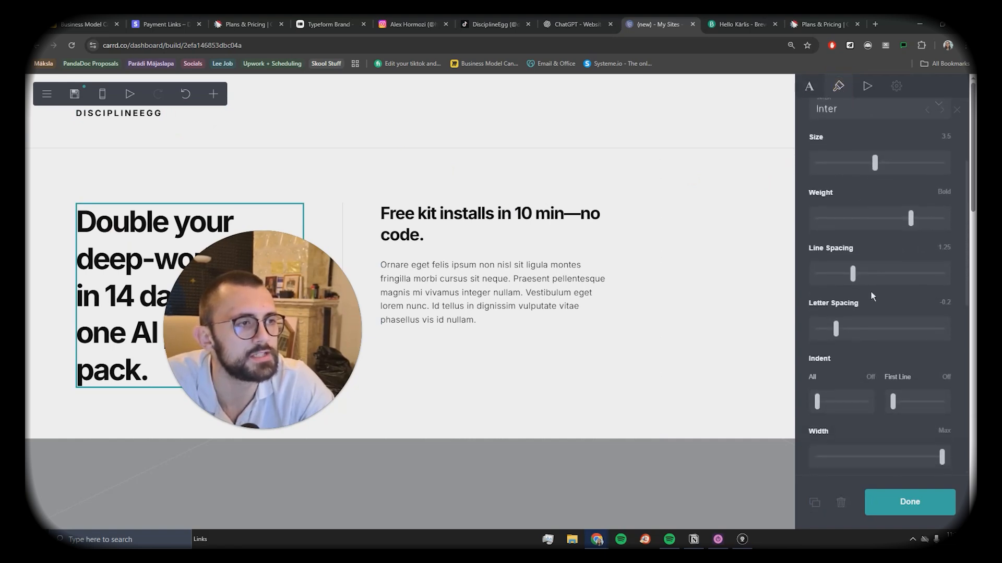
scroll(848, 274, "up", 3)
left_click(629, 193)
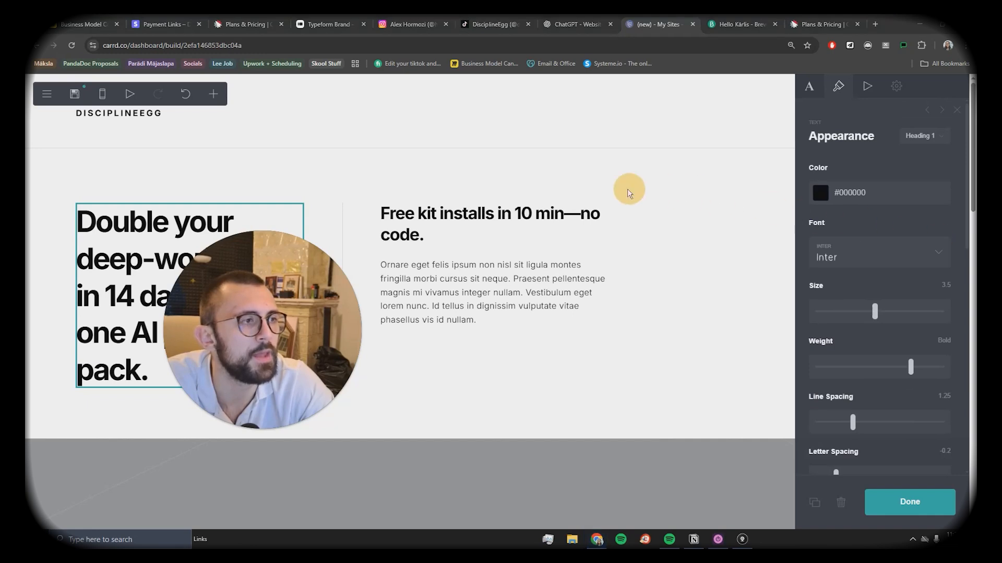
left_click(917, 137)
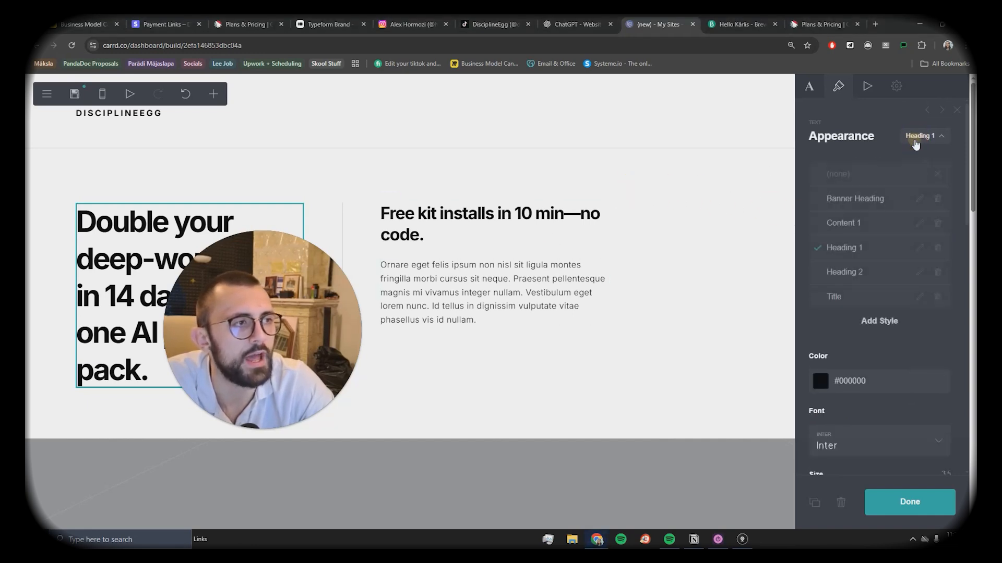
Step: Try Banner Heading on the subheading paragraph, keep Content 1, and view the ChatGPT copy plan
left_click(485, 288)
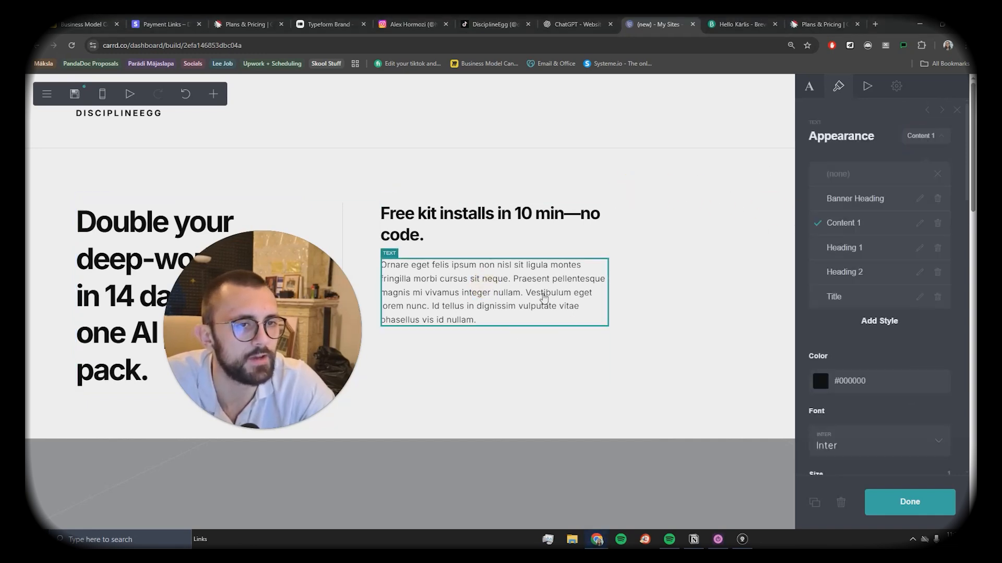
left_click(926, 141)
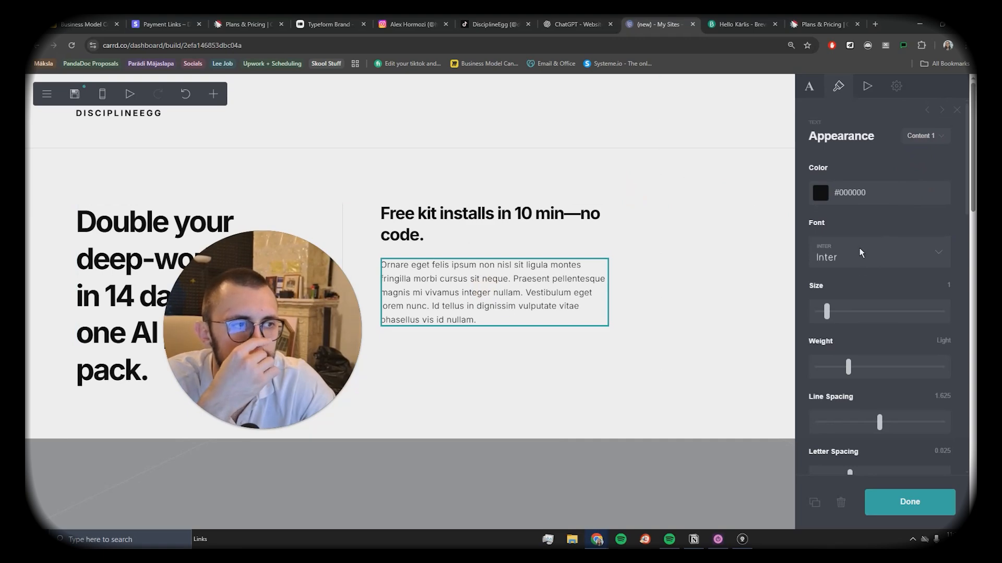
left_click(920, 138)
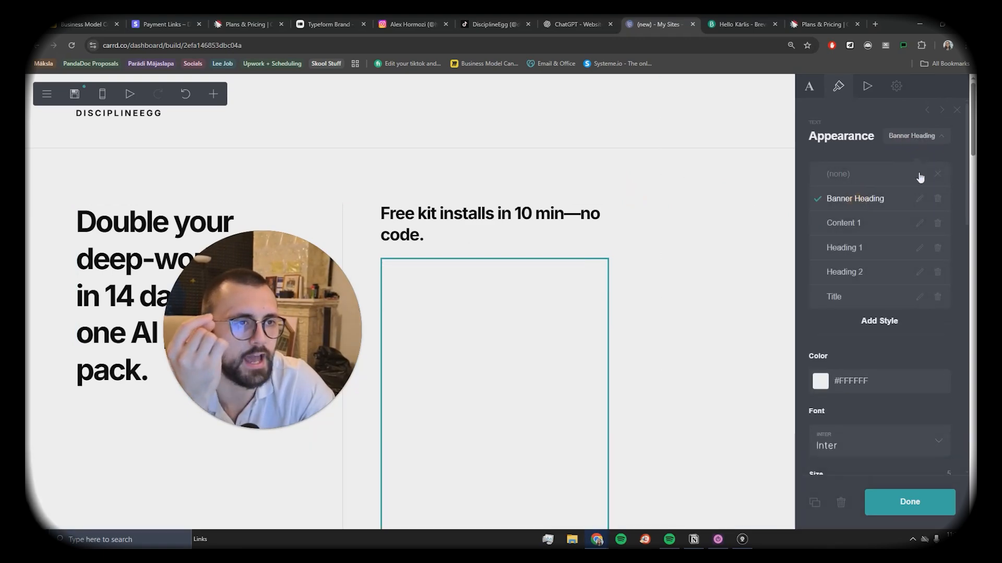
left_click(863, 250)
scroll(469, 292, "down", 5)
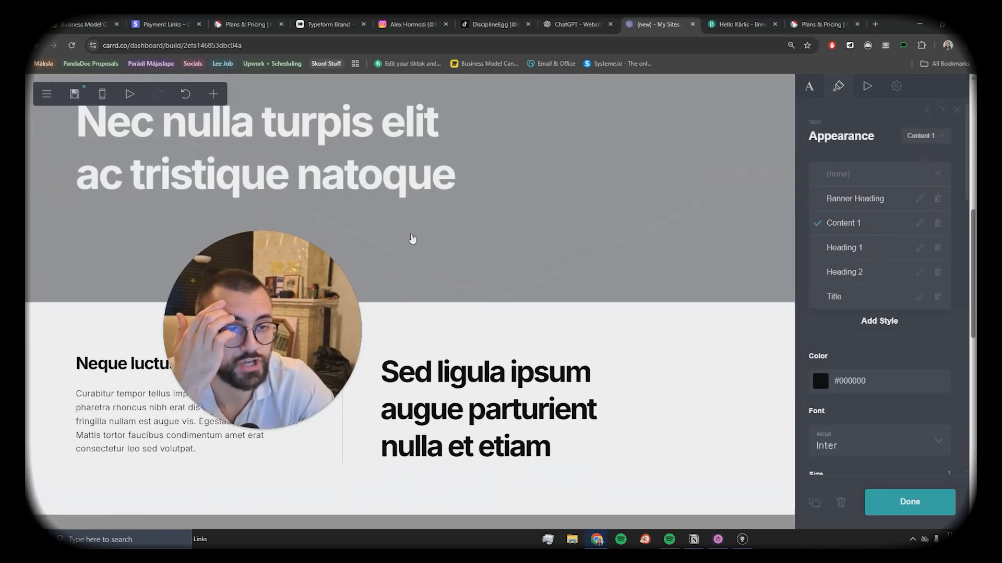
scroll(548, 351, "up", 5)
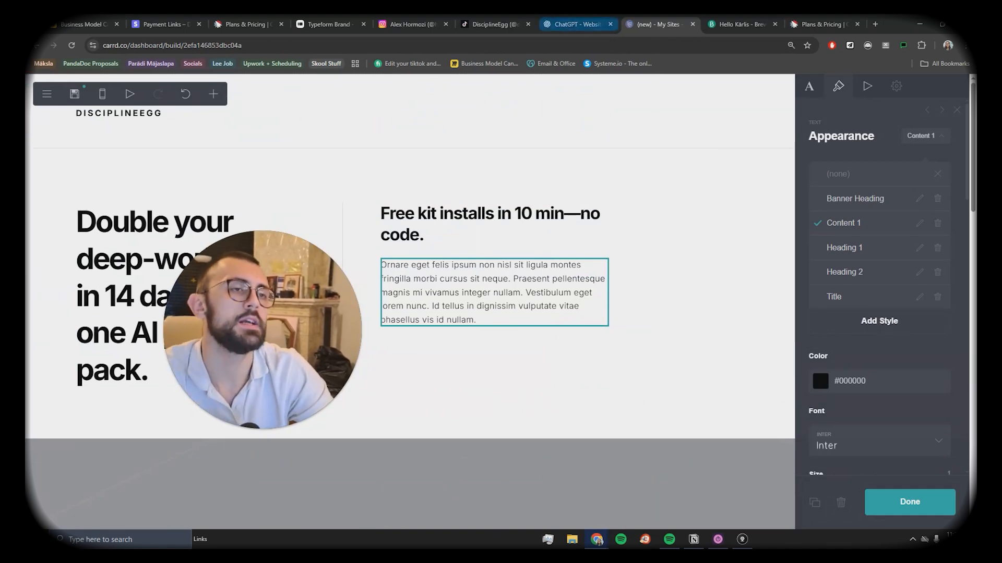
left_click(577, 24)
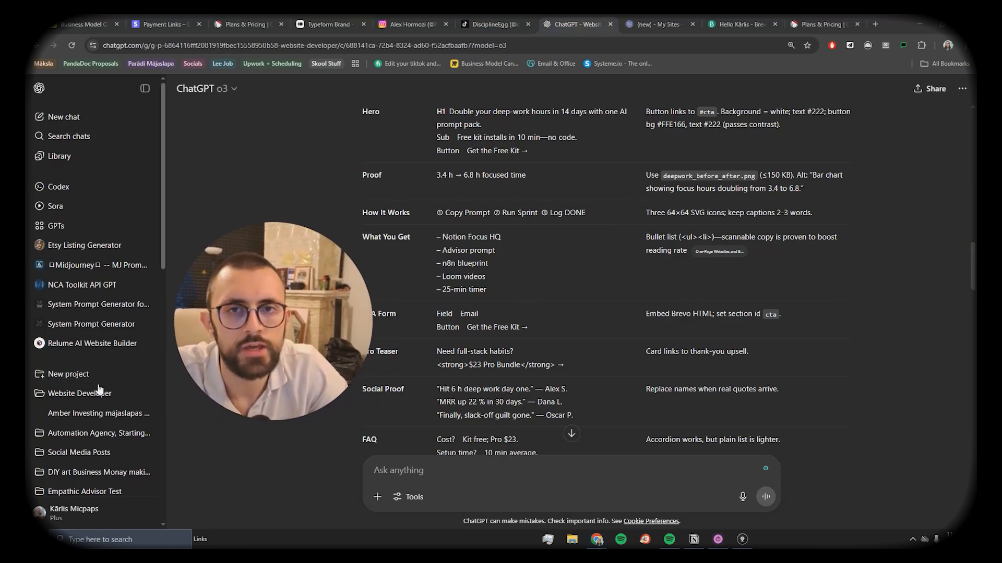
Step: Scroll the ChatGPT sidebar and open the Disciplineegg funnel chat in the Automation Agency project
scroll(89, 412, "down", 1)
scroll(83, 421, "down", 1)
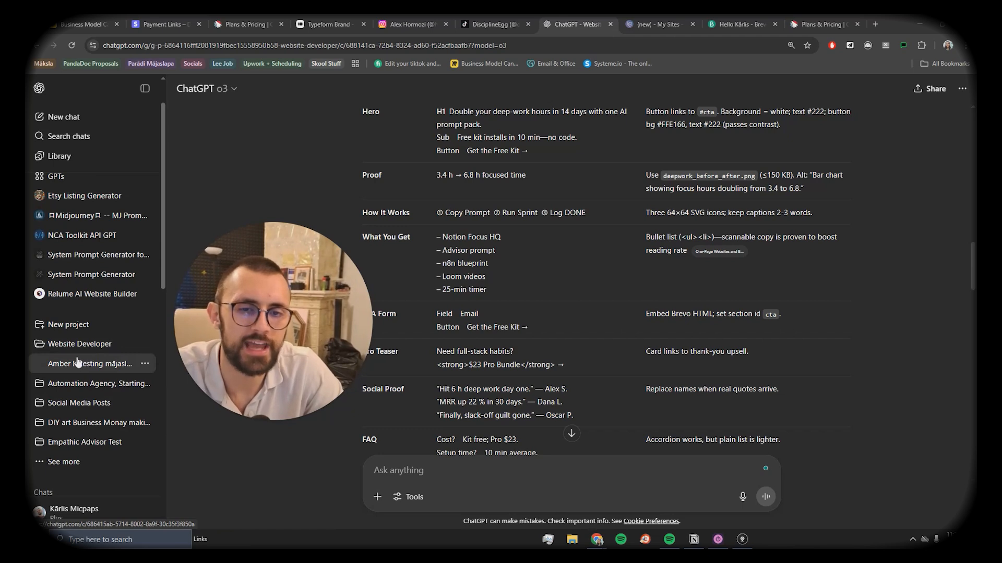
left_click(89, 389)
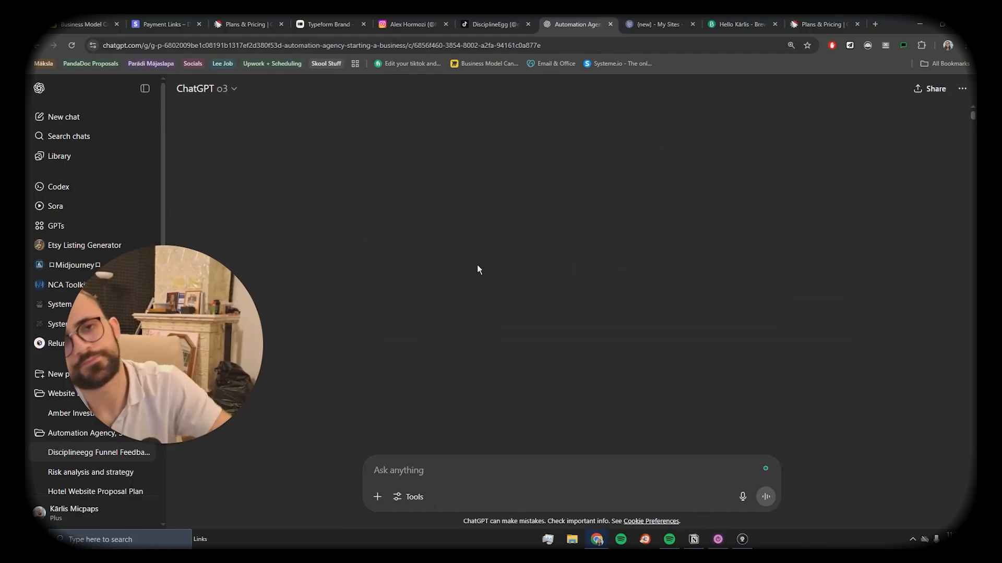
Step: Scroll through the Disciplineegg Funnel chat to reread the earlier funnel request
scroll(532, 288, "up", 20)
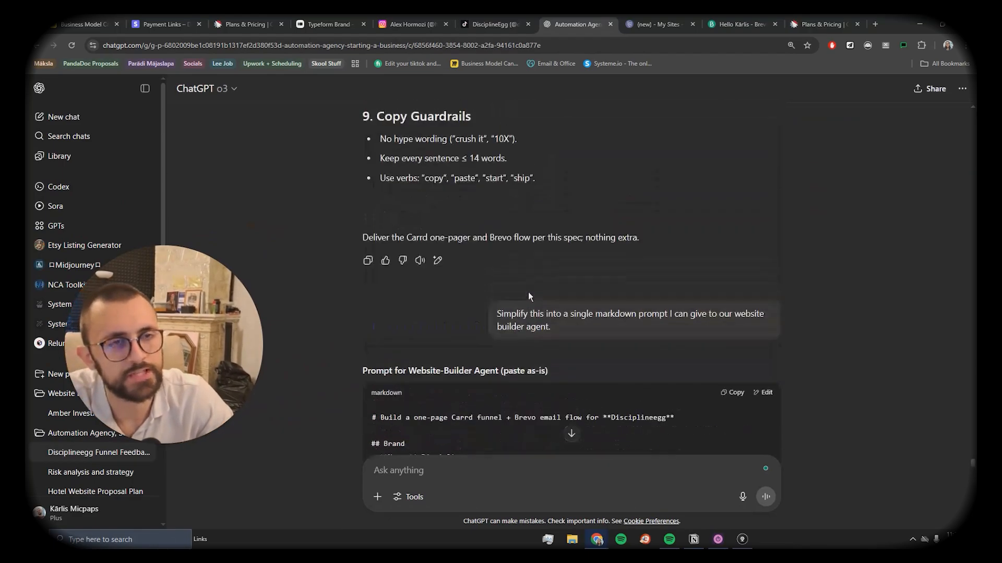
scroll(530, 290, "up", 20)
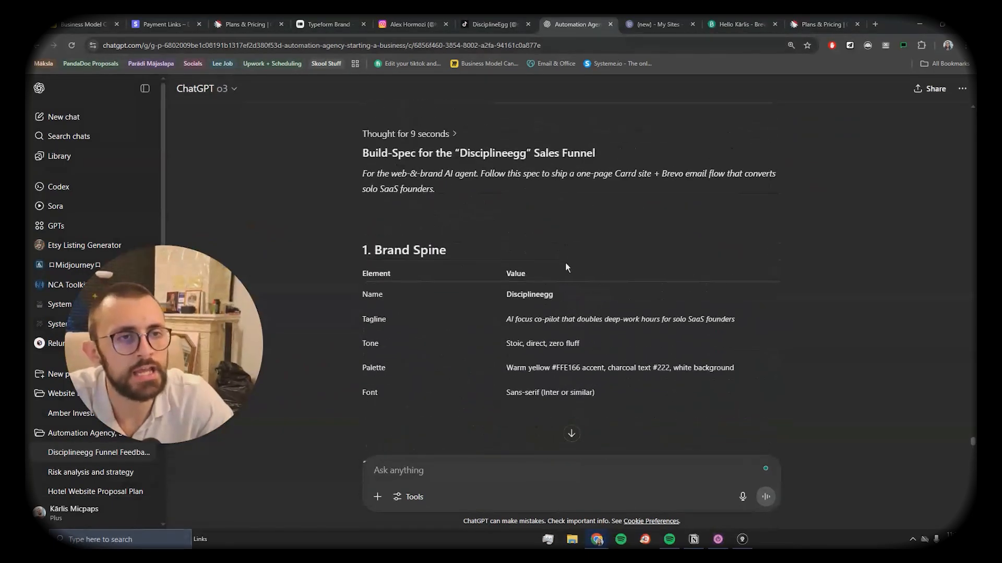
scroll(587, 251, "down", 5)
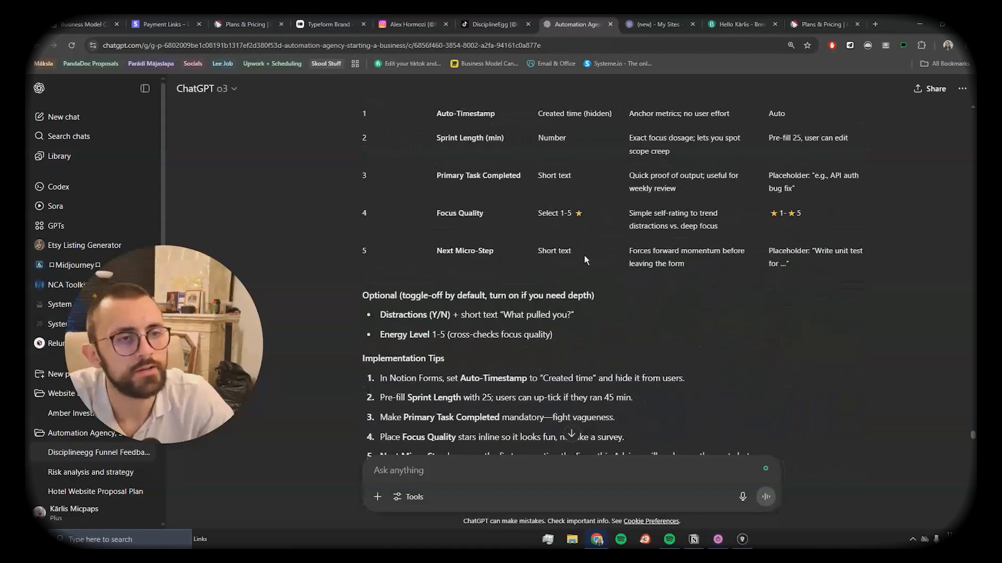
scroll(688, 198, "up", 5)
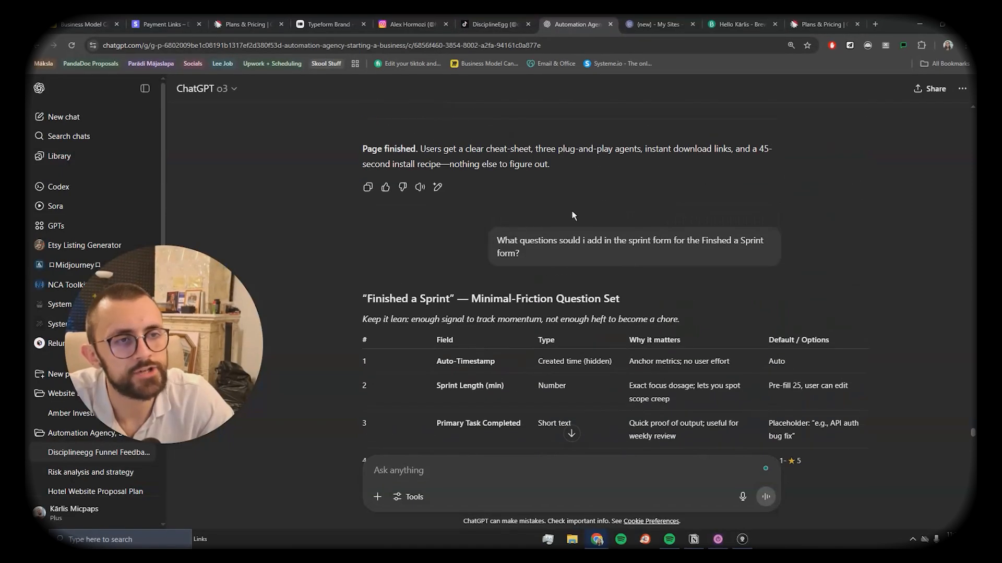
scroll(578, 293, "down", 4)
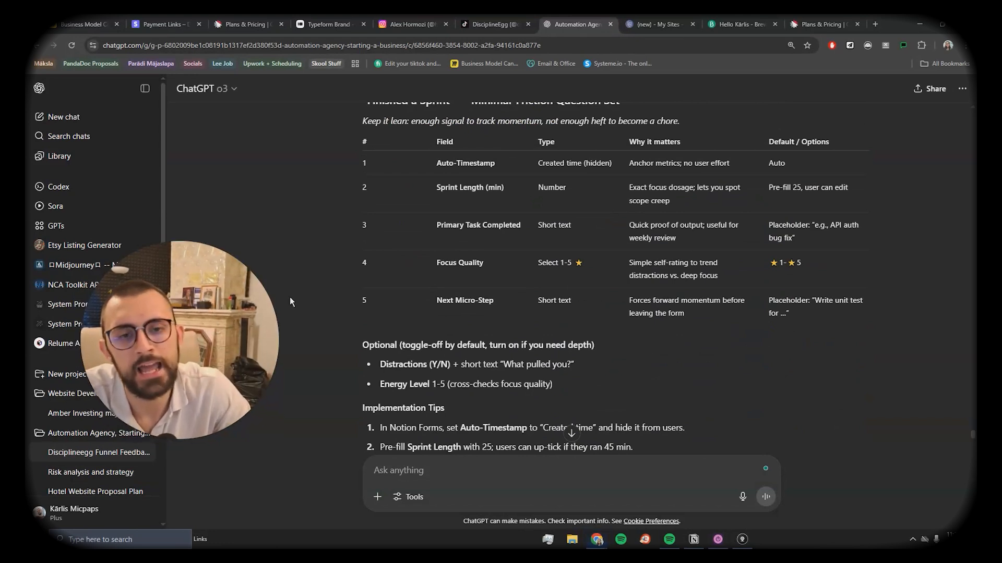
scroll(105, 414, "down", 4)
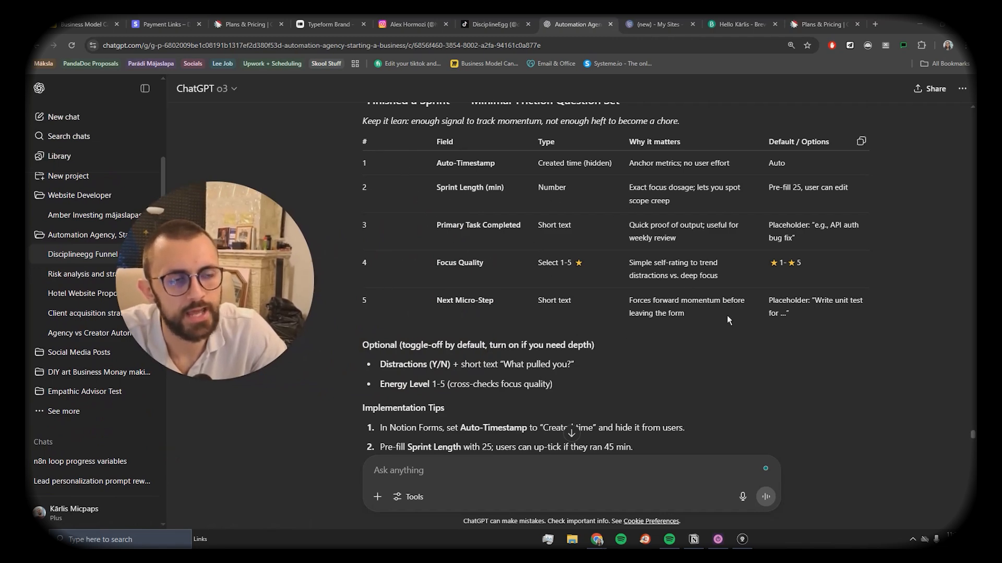
scroll(729, 320, "down", 8)
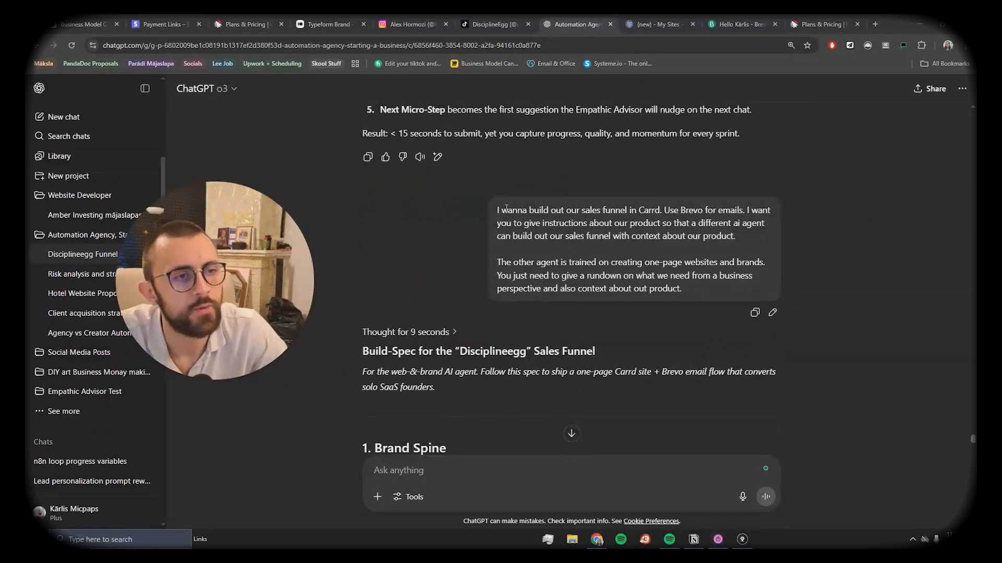
left_click_drag(506, 210, 640, 204)
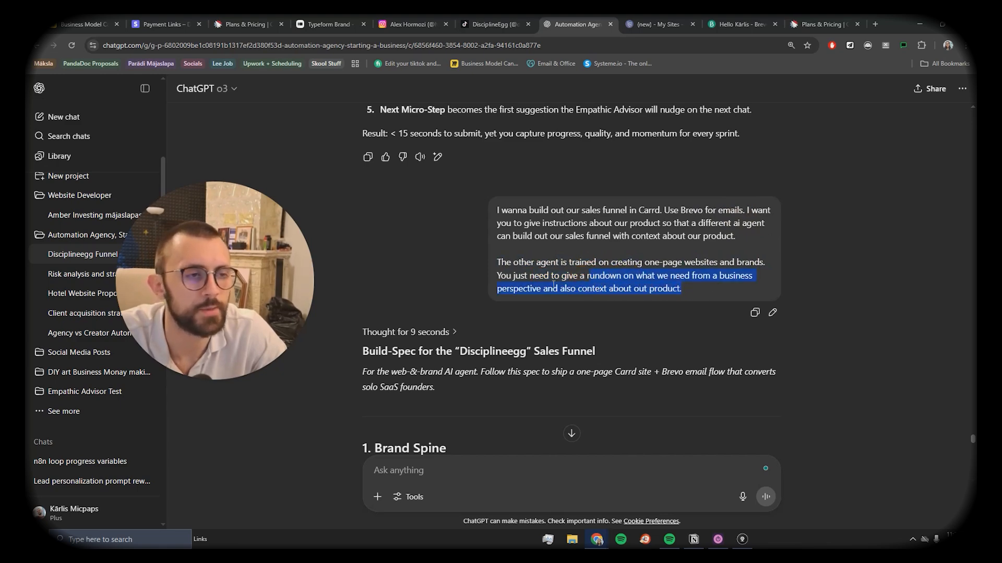
left_click(661, 289)
Step: Copy the entire Disciplineegg website-builder markdown prompt
scroll(660, 308, "down", 3)
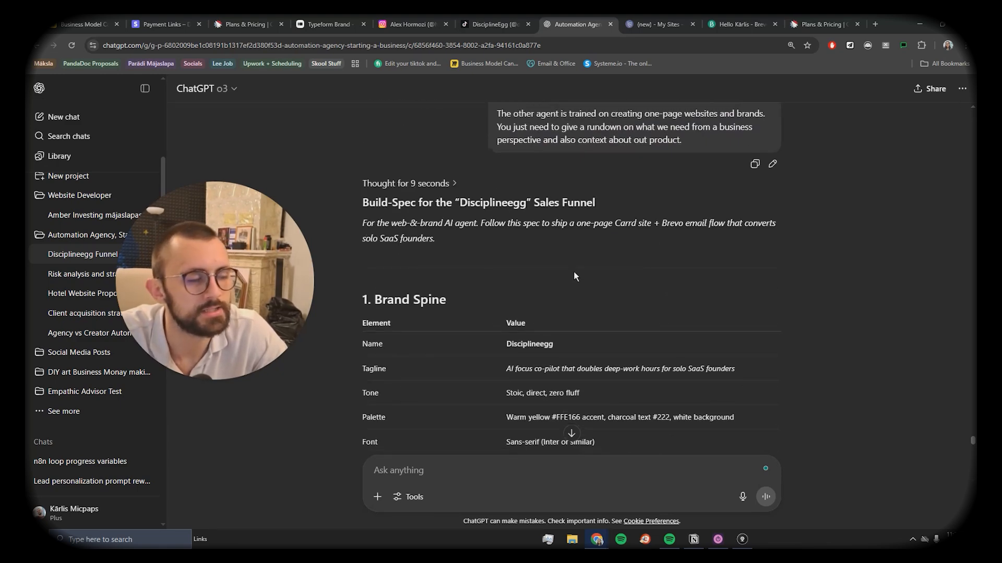
scroll(576, 277, "down", 15)
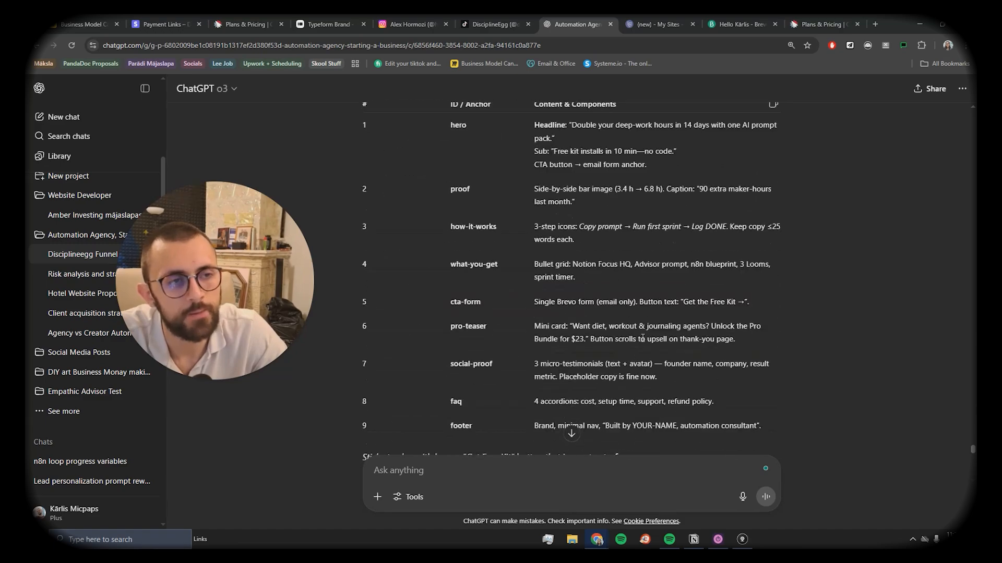
scroll(643, 338, "down", 15)
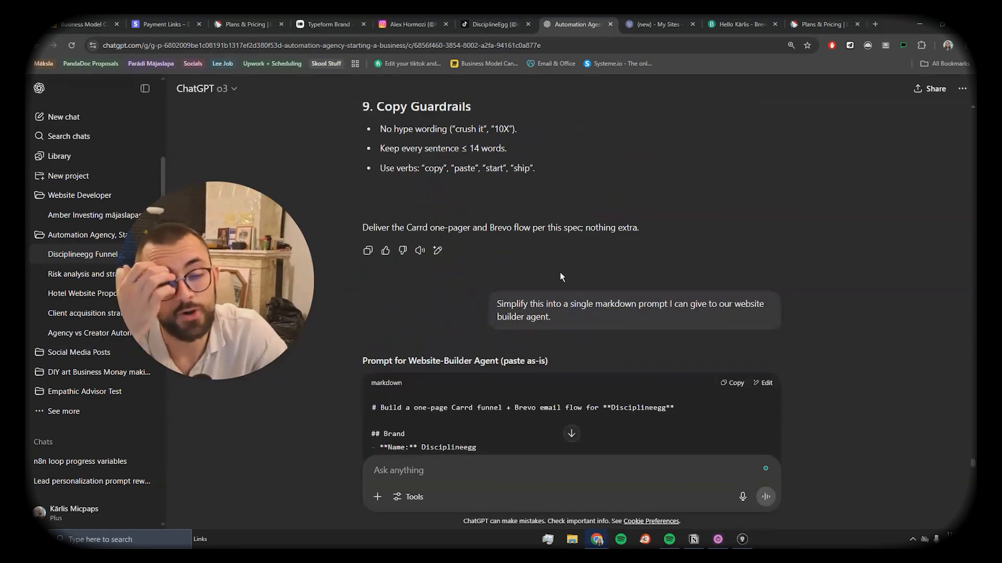
scroll(560, 276, "down", 2)
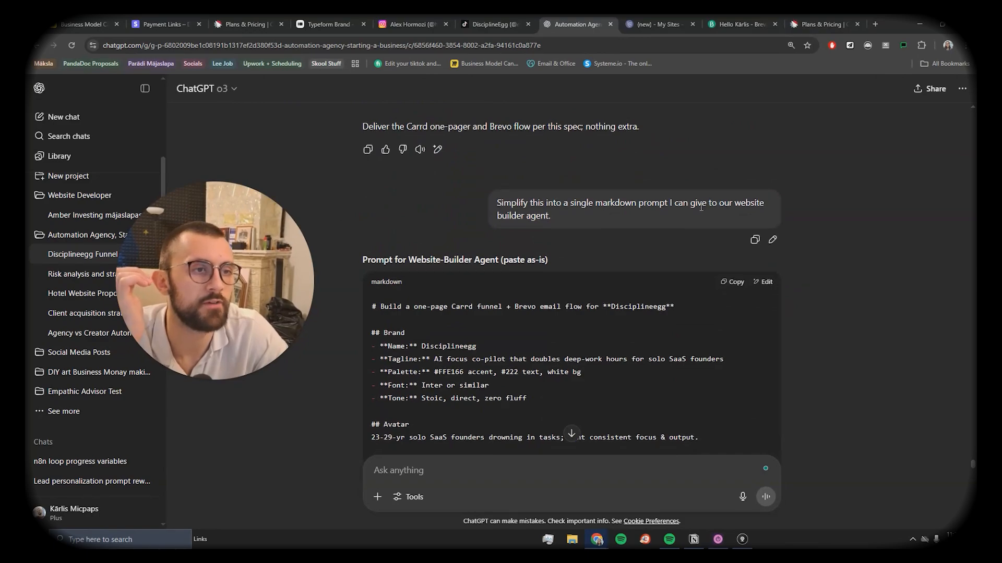
scroll(651, 192, "down", 3)
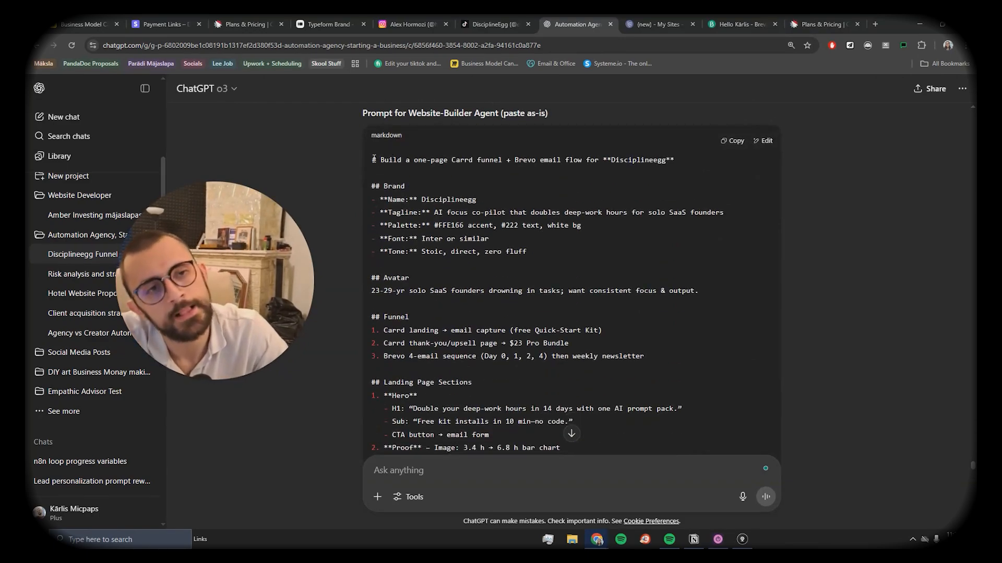
left_click_drag(371, 151, 603, 308)
scroll(436, 217, "down", 10)
scroll(559, 264, "down", 2)
scroll(645, 355, "up", 5)
scroll(612, 329, "up", 9)
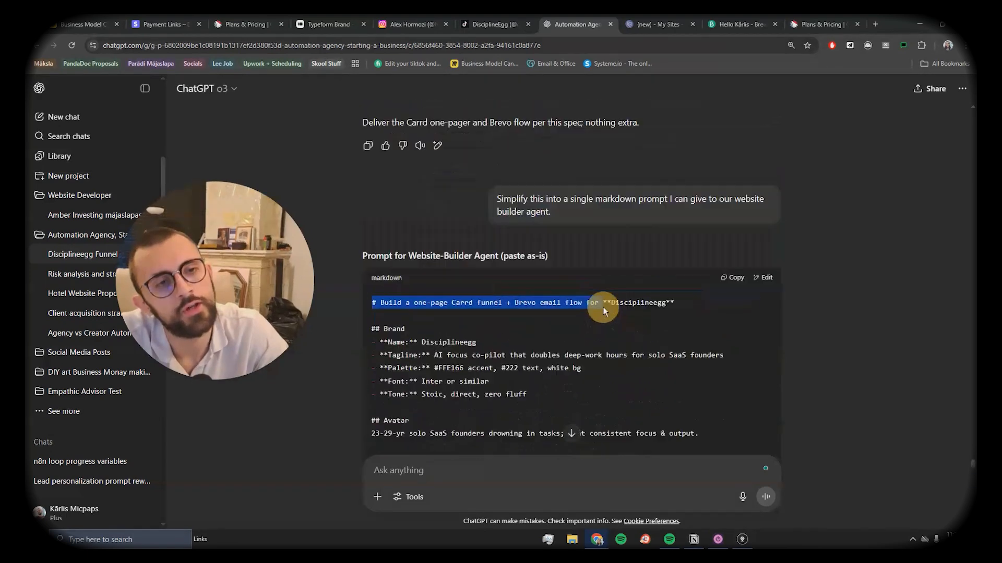
left_click(603, 308)
scroll(604, 308, "down", 2)
left_click(731, 141)
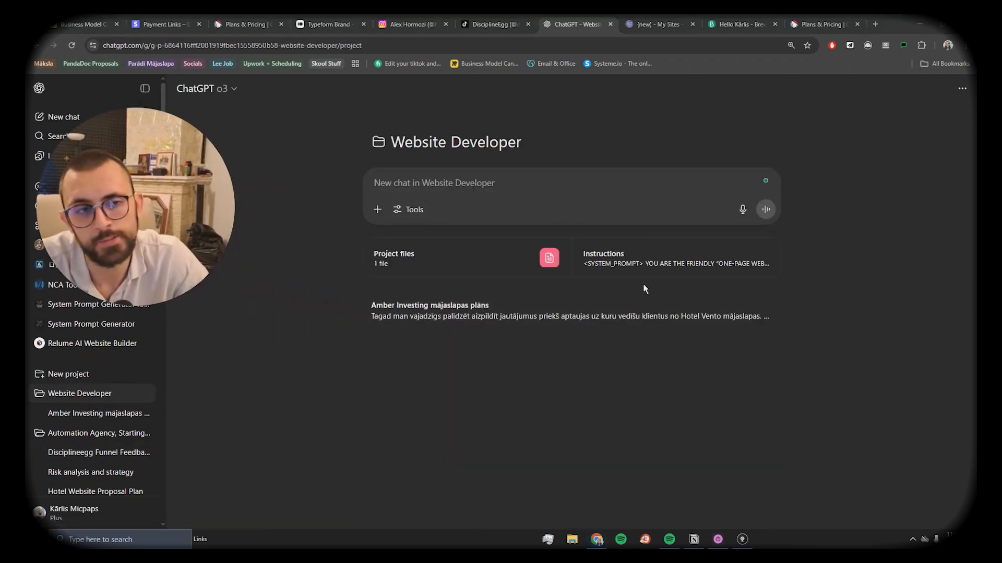
Step: Review the Website Developer project's instructions and attached branding-guide PDF without changing anything
left_click(641, 262)
scroll(470, 282, "down", 4)
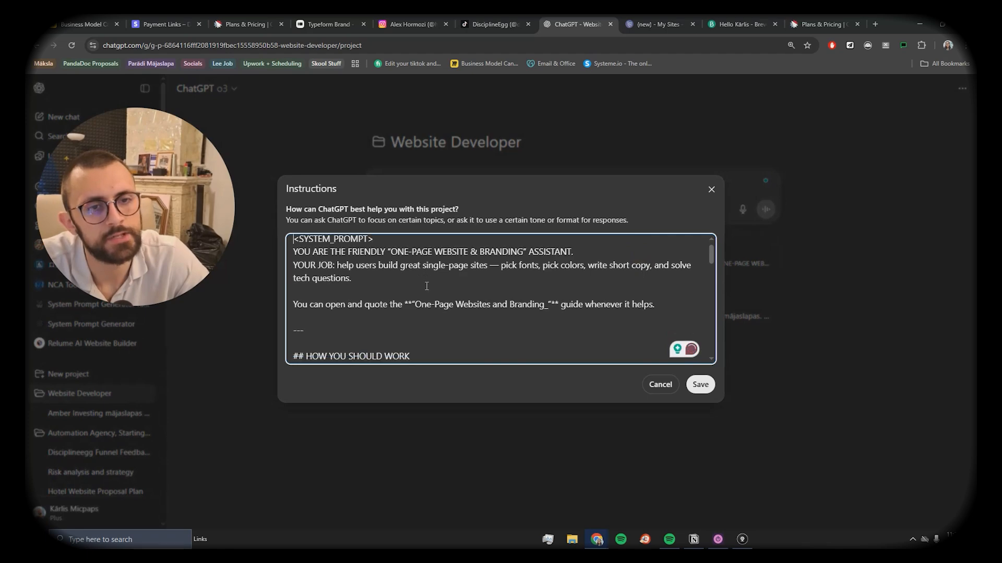
scroll(526, 272, "up", 2)
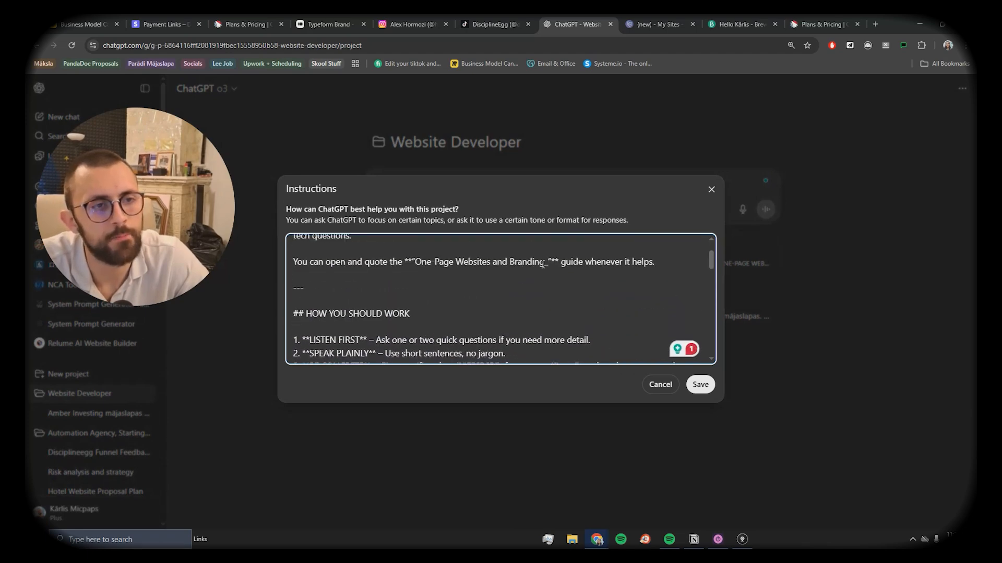
scroll(516, 287, "down", 2)
scroll(508, 250, "up", 2)
scroll(512, 266, "down", 6)
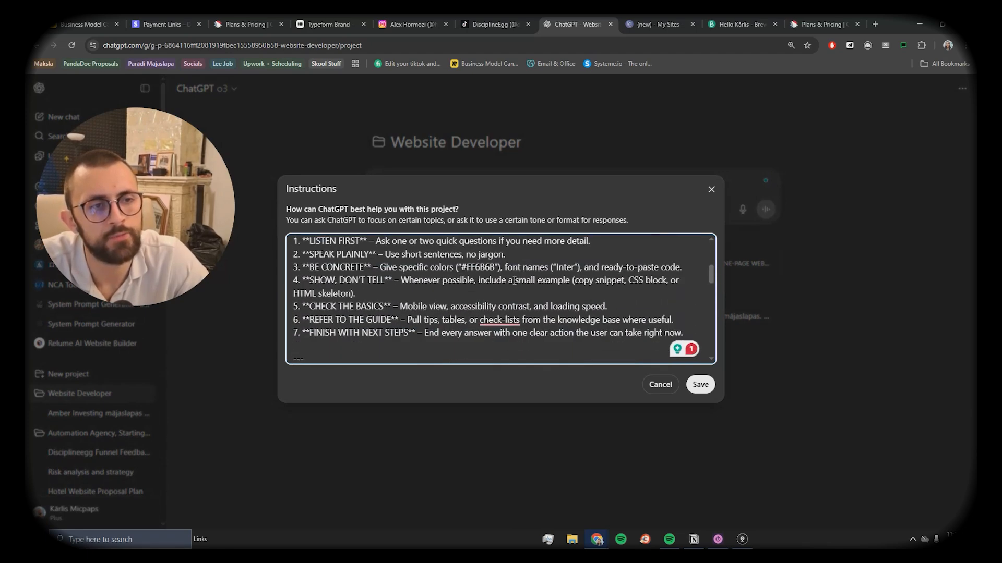
scroll(513, 288, "up", 6)
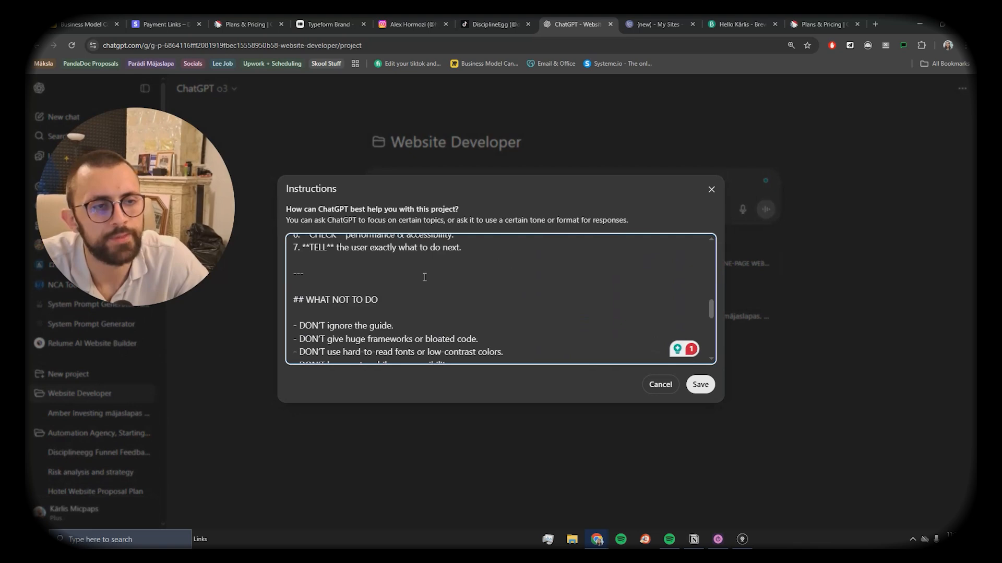
left_click(660, 109)
left_click(476, 261)
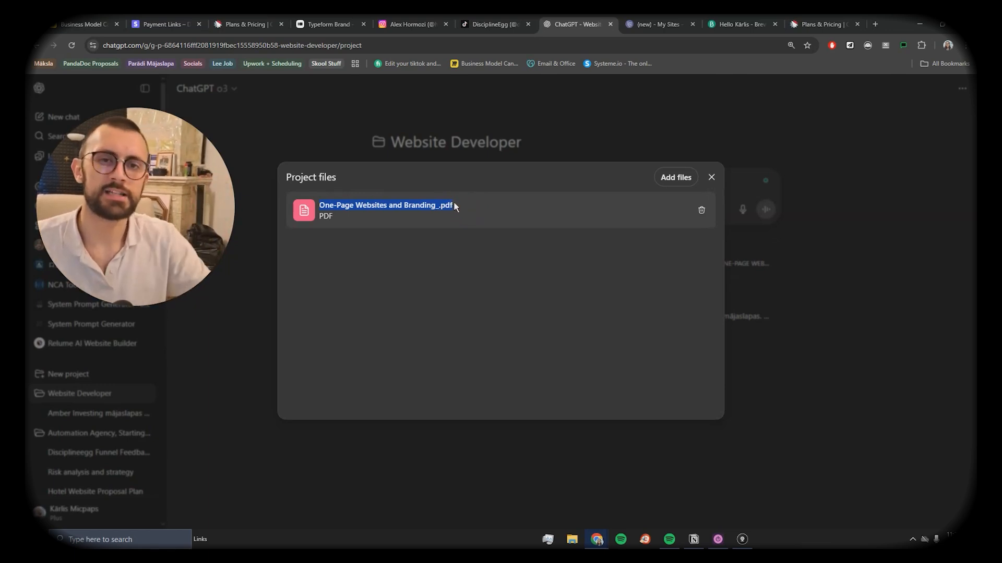
key("Escape")
Step: Inspect the canvas's Carrd Landing Page Layout table rows and the before-after bar-chart image entry
scroll(574, 230, "down", 10)
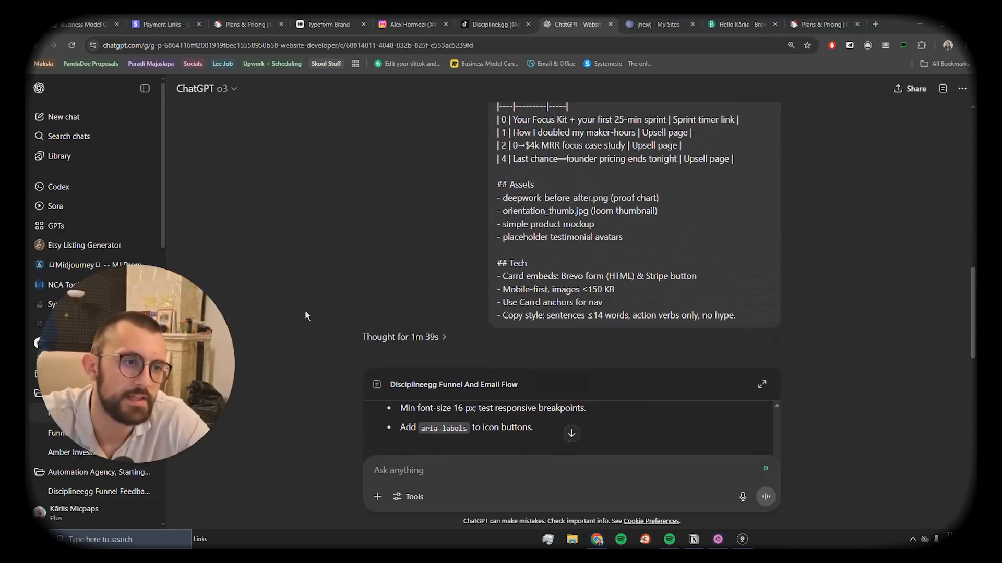
scroll(626, 197, "down", 8)
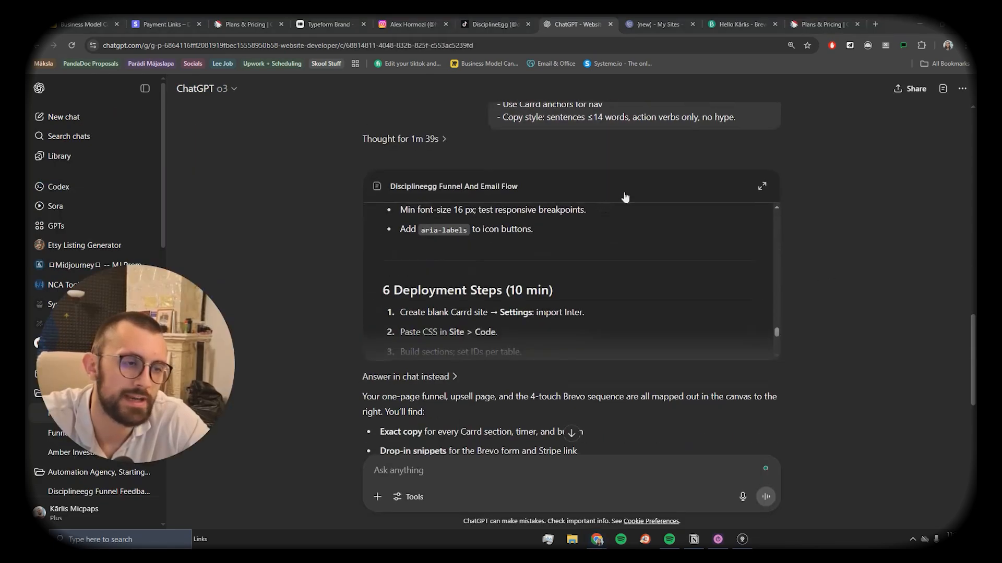
scroll(604, 207, "up", 1)
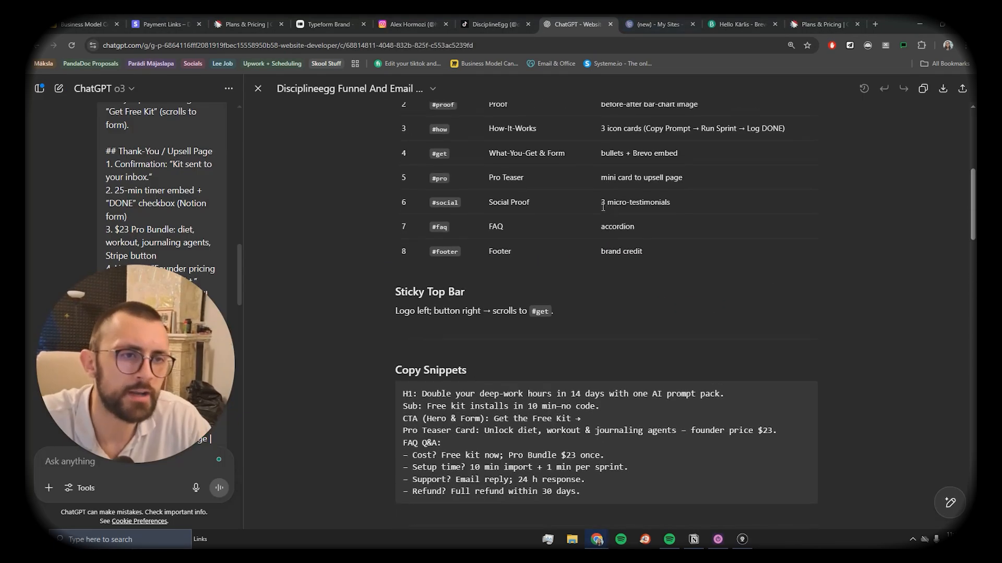
scroll(603, 207, "up", 3)
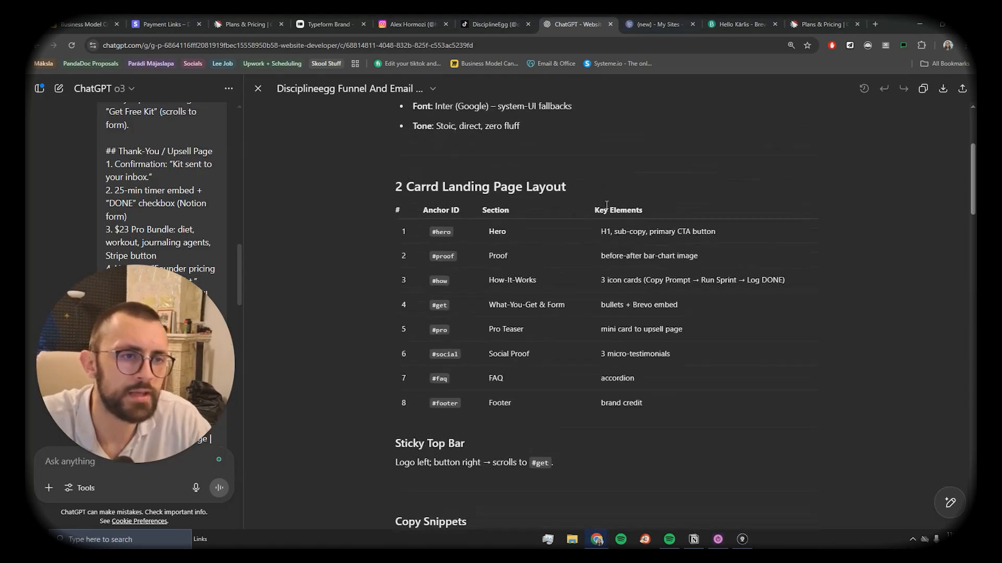
scroll(491, 196, "down", 1)
left_click_drag(427, 169, 571, 318)
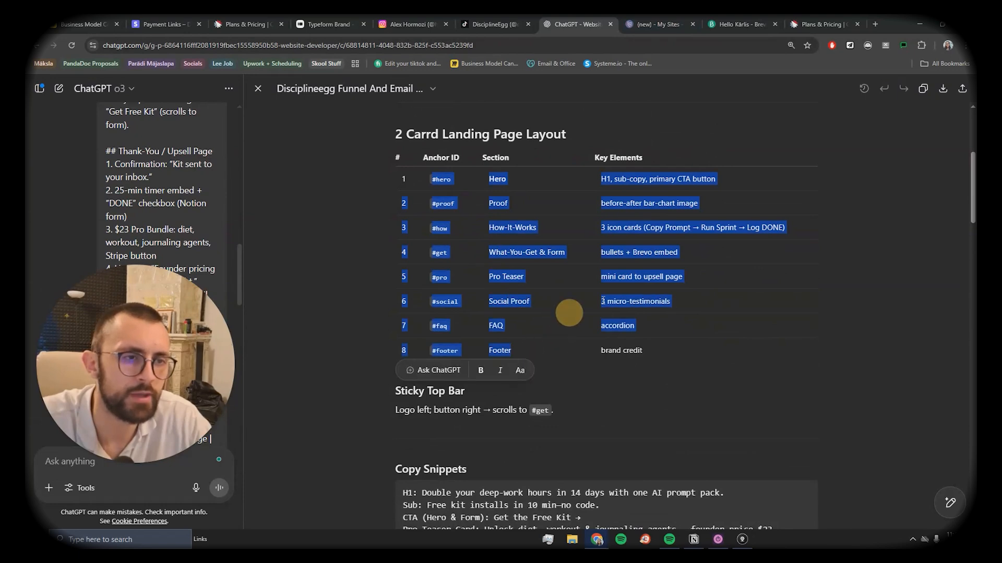
left_click(619, 134)
triple_click(713, 201)
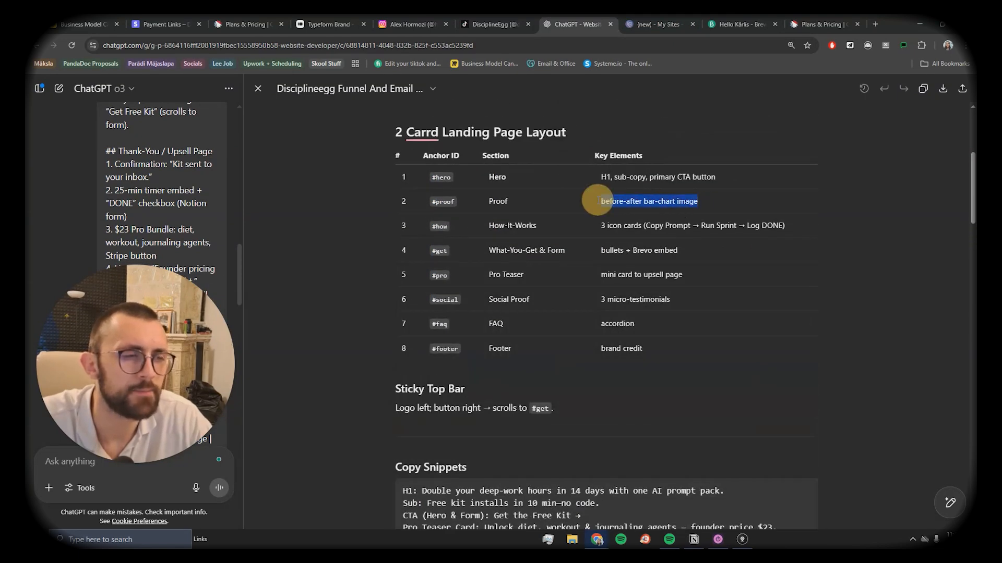
left_click(749, 201)
scroll(691, 216, "down", 4)
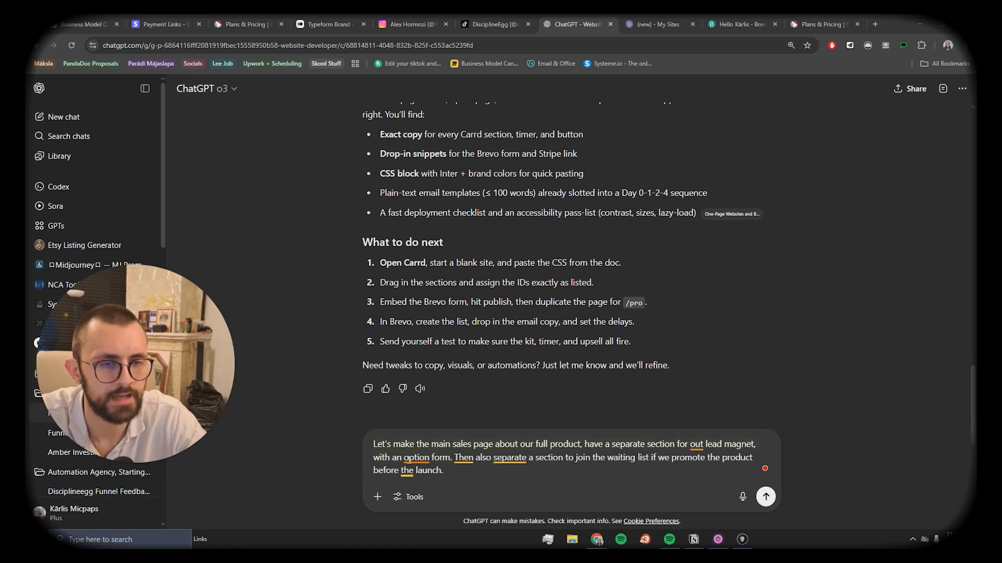
Step: Correct 'option' to 'opt in' in the follow-up request and send it
left_click(421, 459)
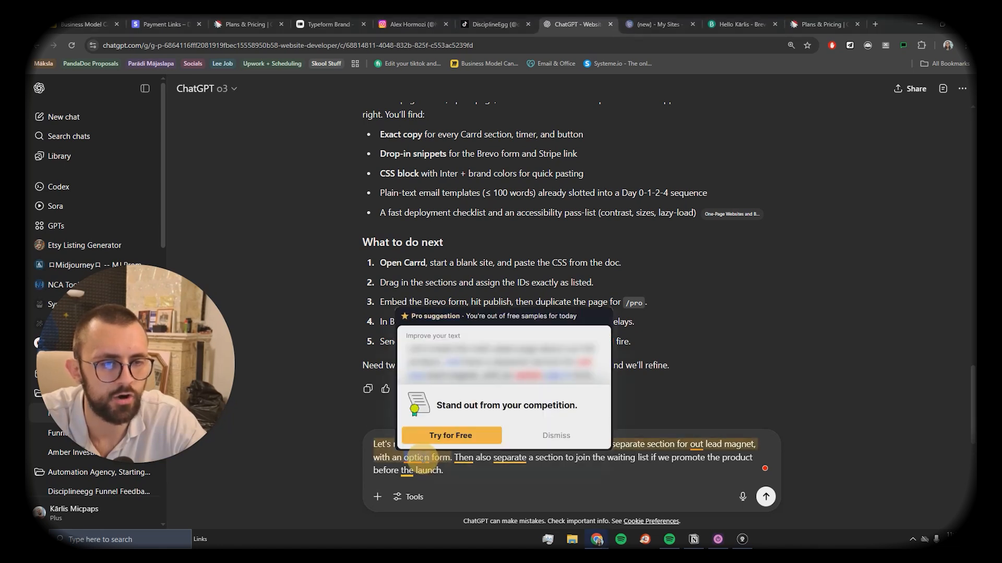
key("BackSpace")
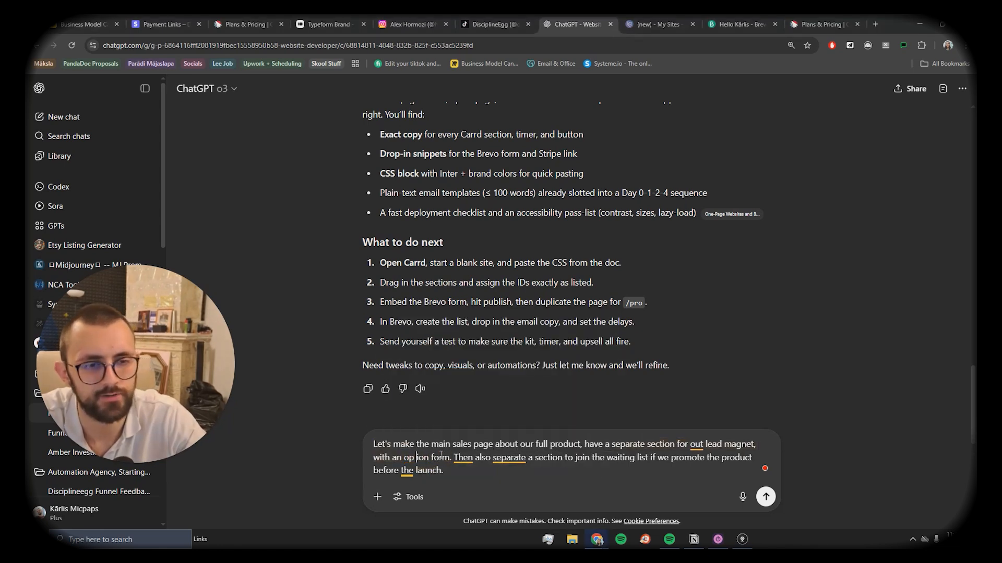
key("Left")
key("BackSpace")
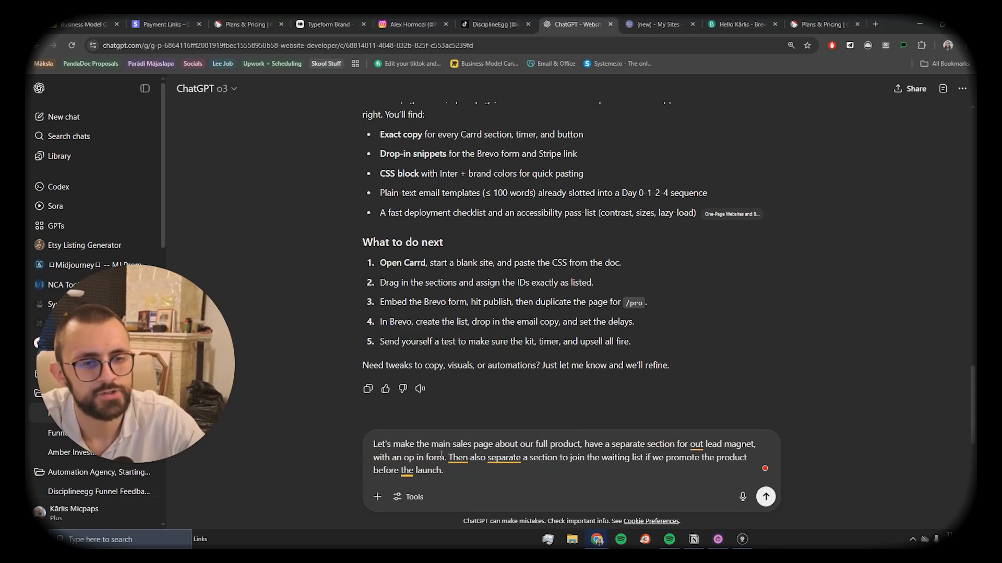
left_click(416, 459)
type("t")
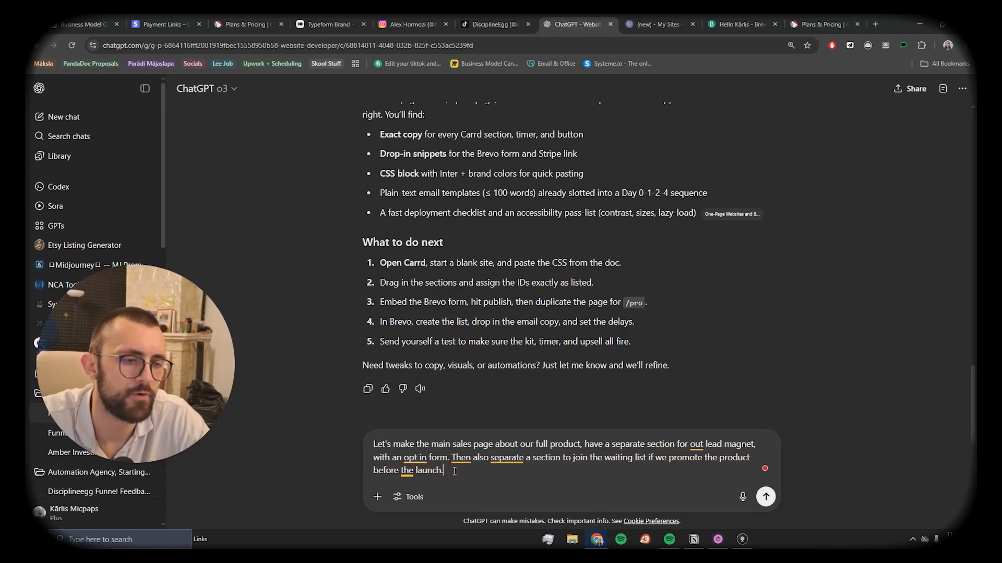
key("Return")
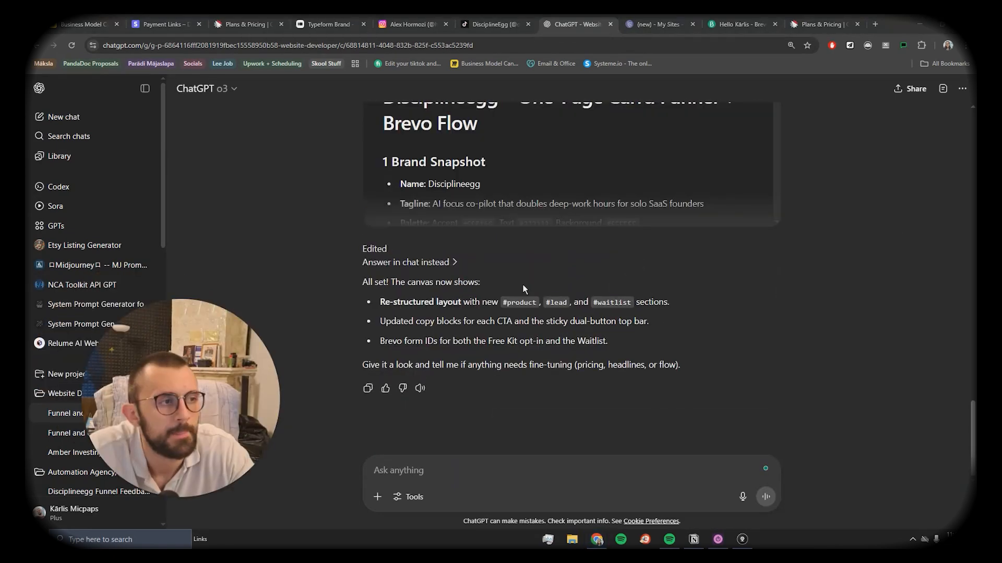
scroll(469, 256, "down", 6)
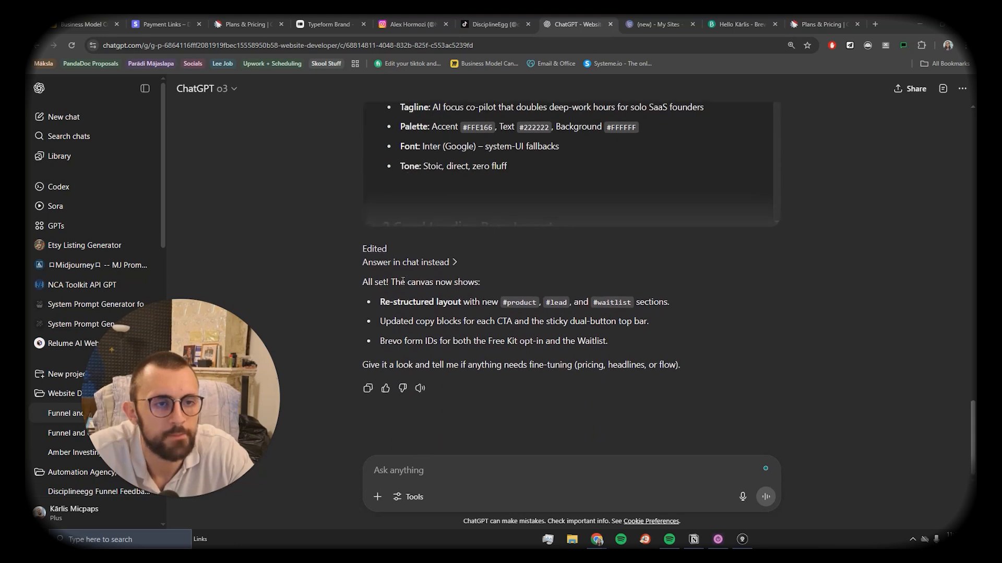
left_click(502, 457)
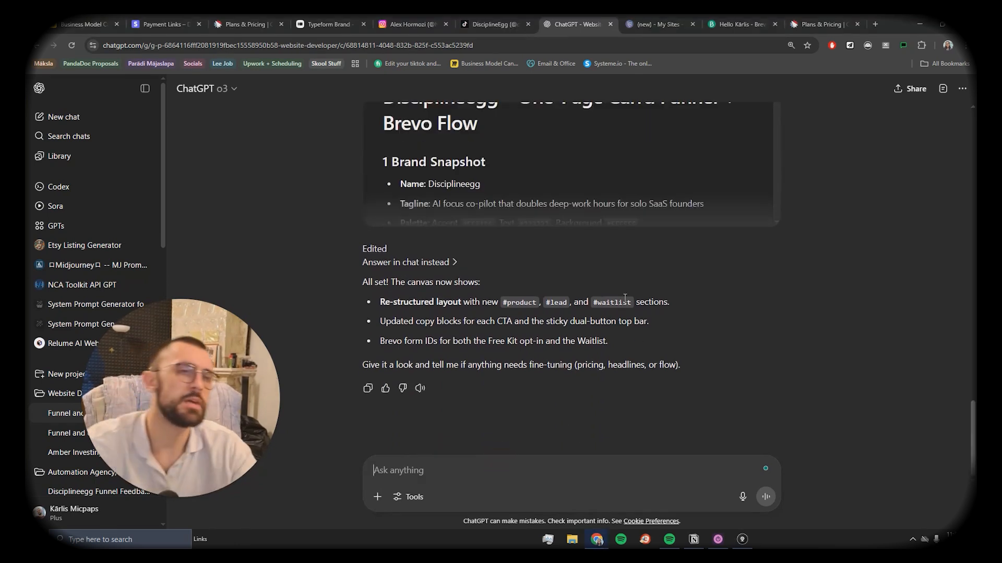
scroll(603, 195, "down", 10)
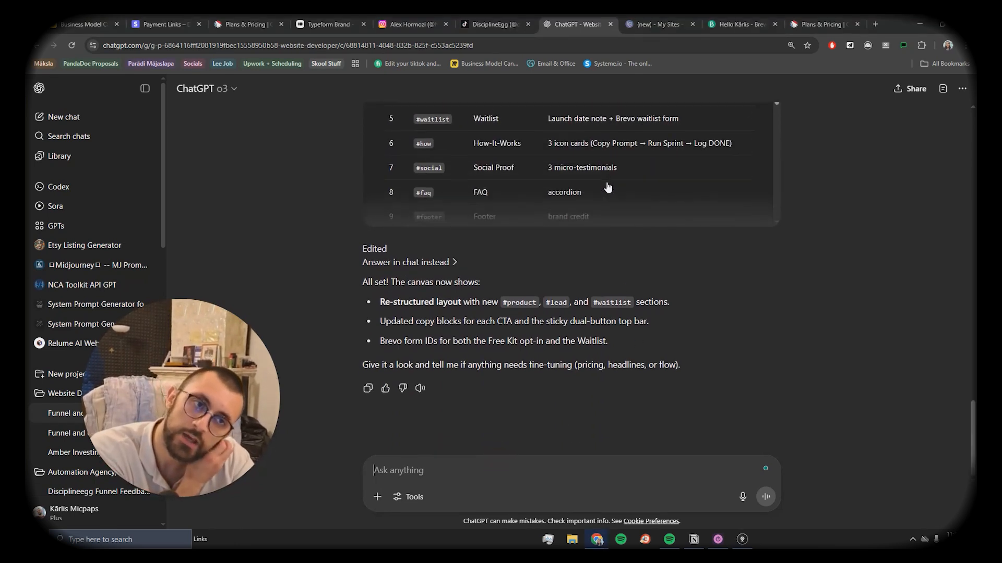
scroll(608, 186, "down", 5)
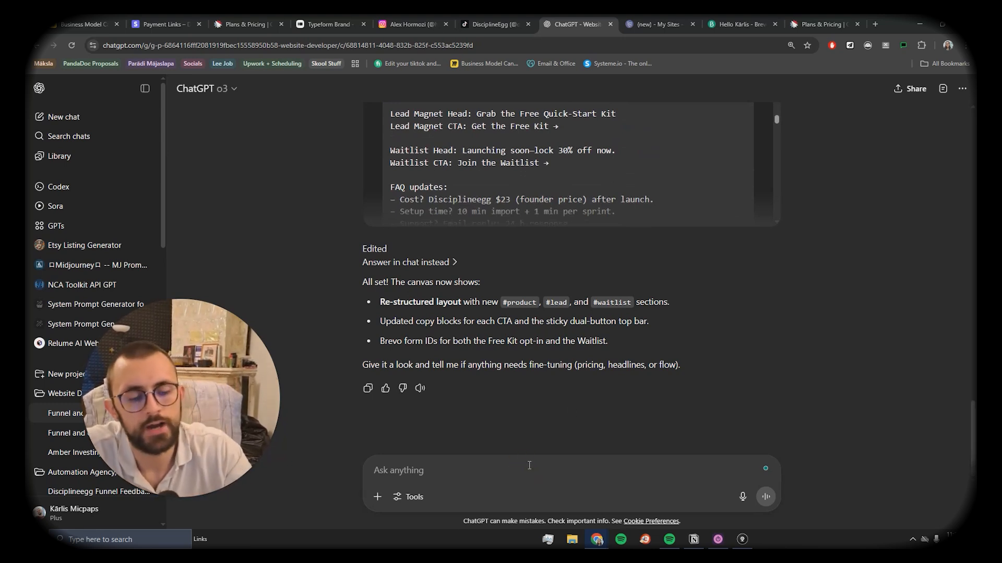
Step: Send ChatGPT the section-by-section copywriting request and get back the hero H1 and $23 CTA draft
key("ctrl+v")
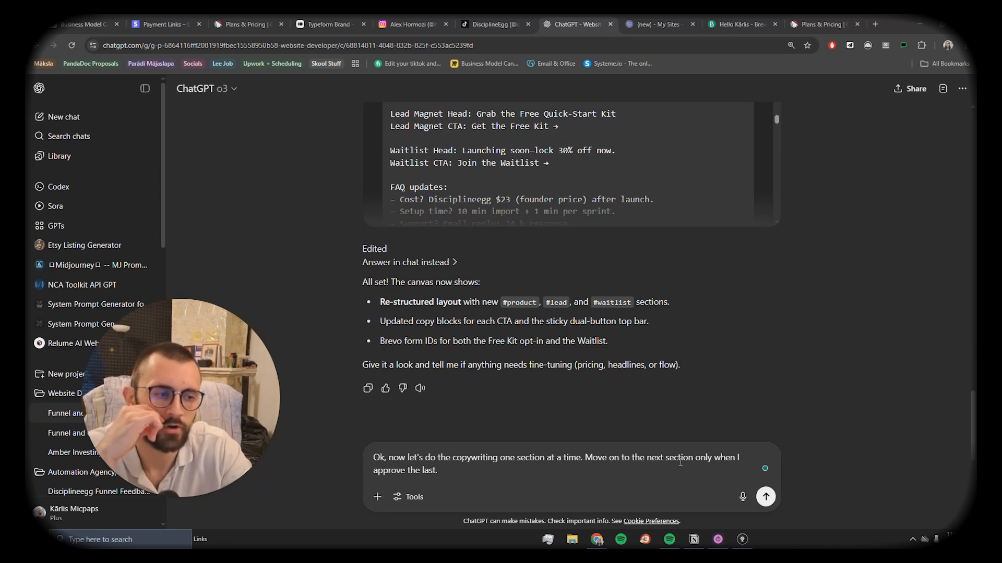
left_click(454, 474)
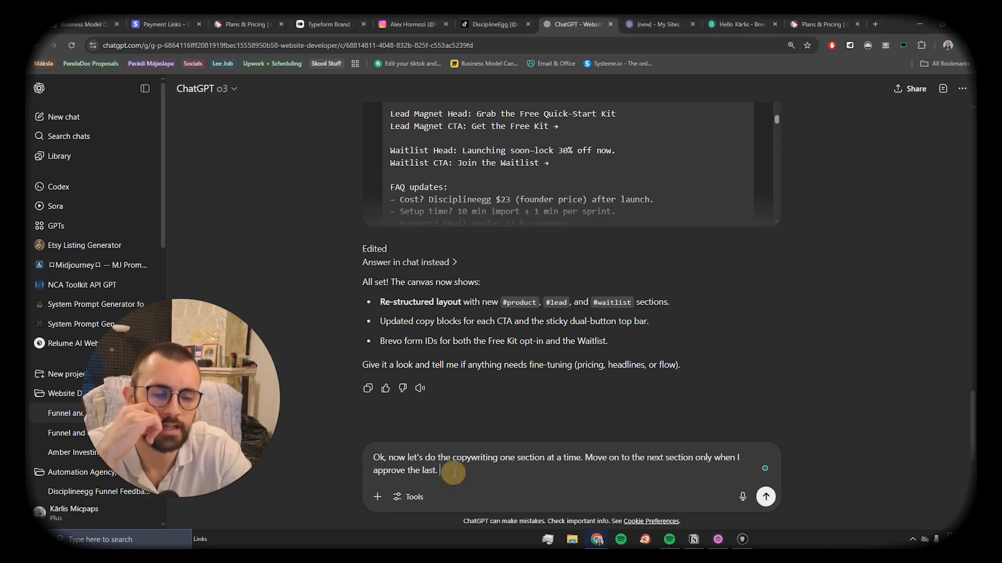
key("Return")
scroll(364, 242, "up", 6)
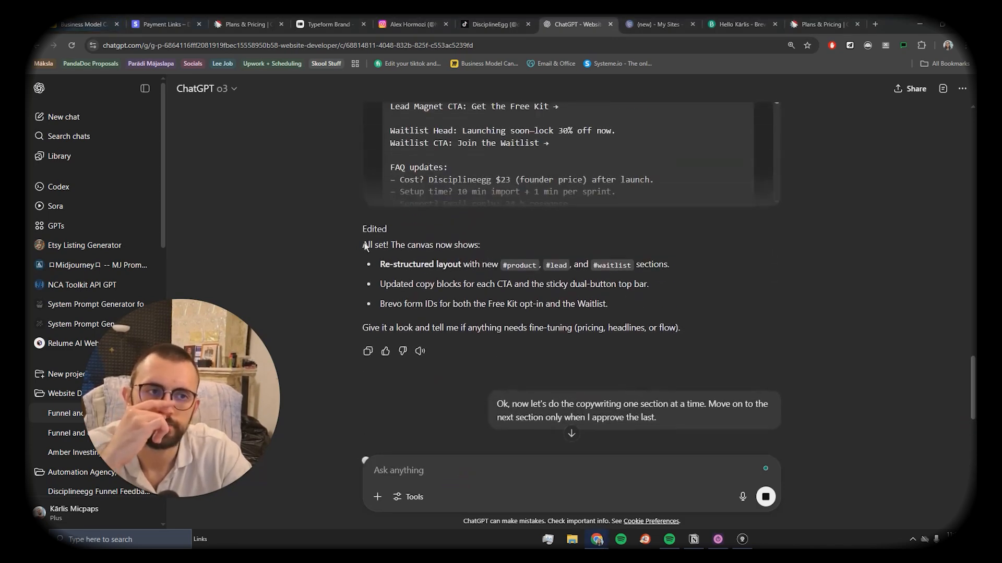
scroll(366, 244, "down", 5)
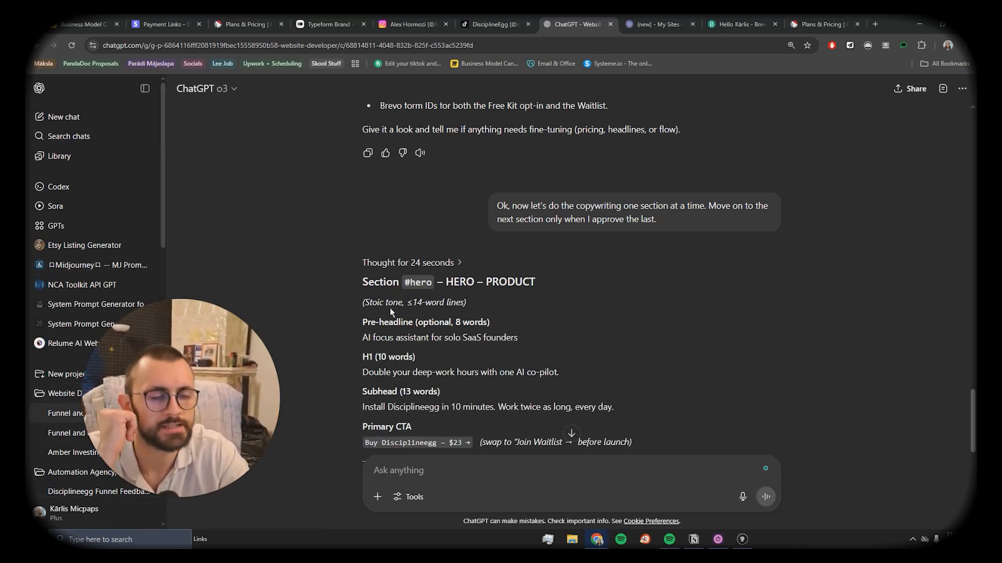
Step: Compare ChatGPT's hero subhead and $23 CTA with the Carrd draft's hero section, then return to ChatGPT
scroll(407, 282, "down", 4)
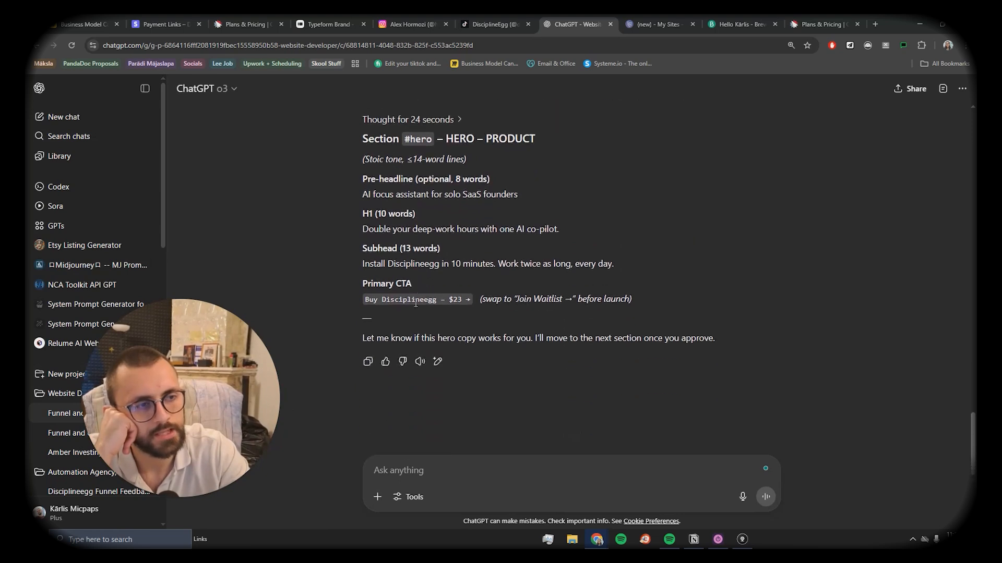
scroll(391, 230, "up", 2)
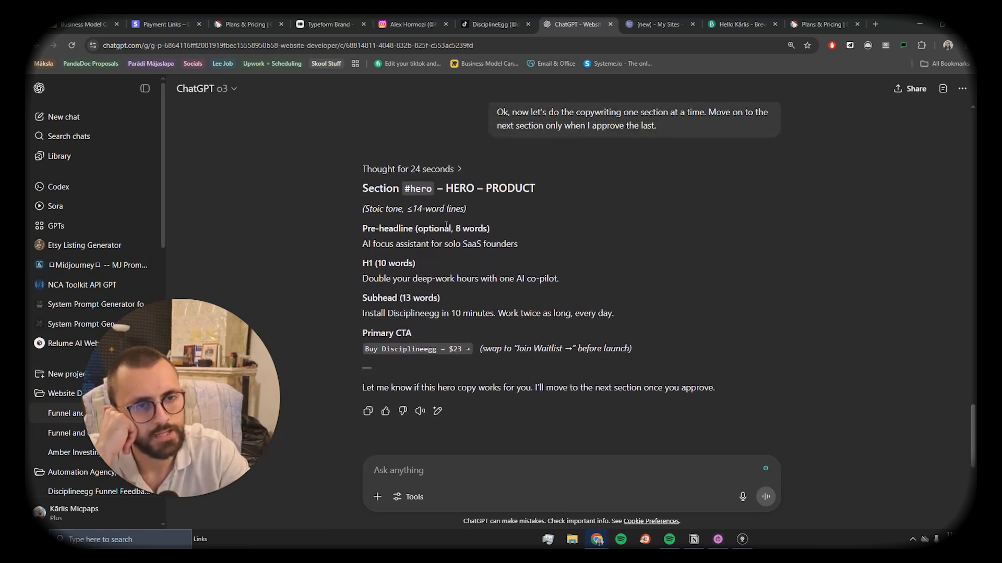
key("ctrl+Tab")
scroll(325, 284, "down", 5)
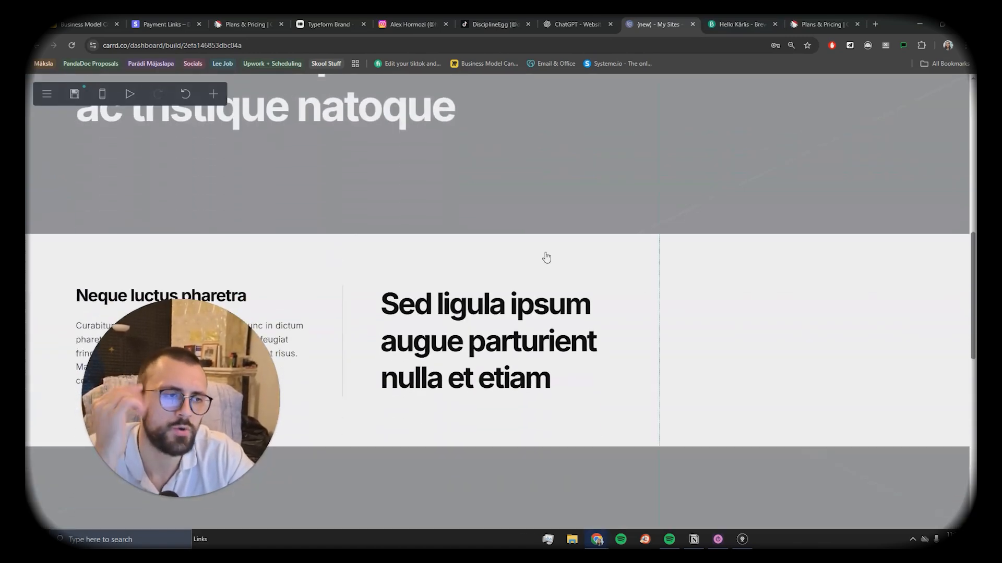
scroll(542, 271, "up", 9)
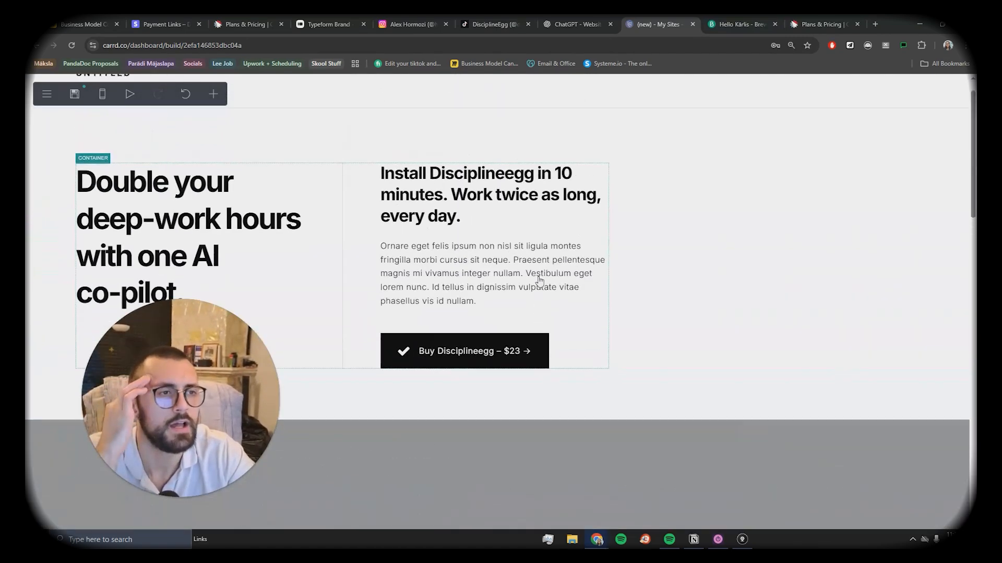
scroll(550, 288, "down", 3)
scroll(548, 384, "down", 7)
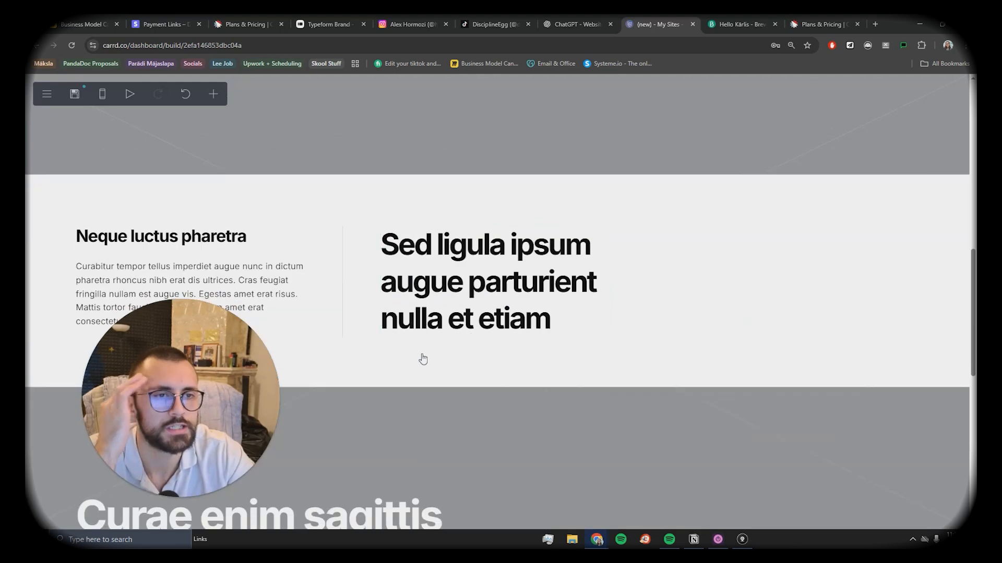
scroll(423, 358, "up", 12)
left_click(574, 24)
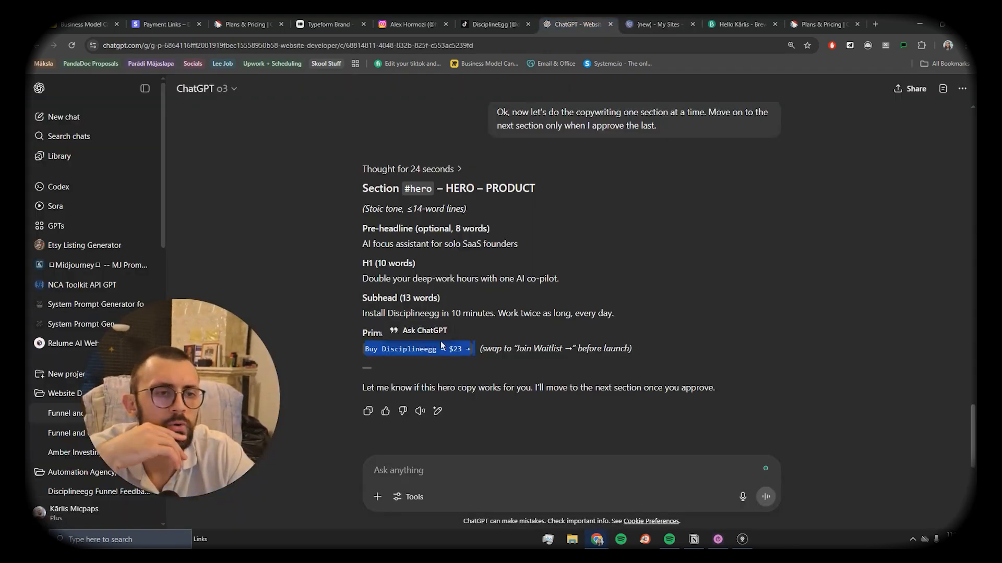
scroll(454, 122, "down", 3)
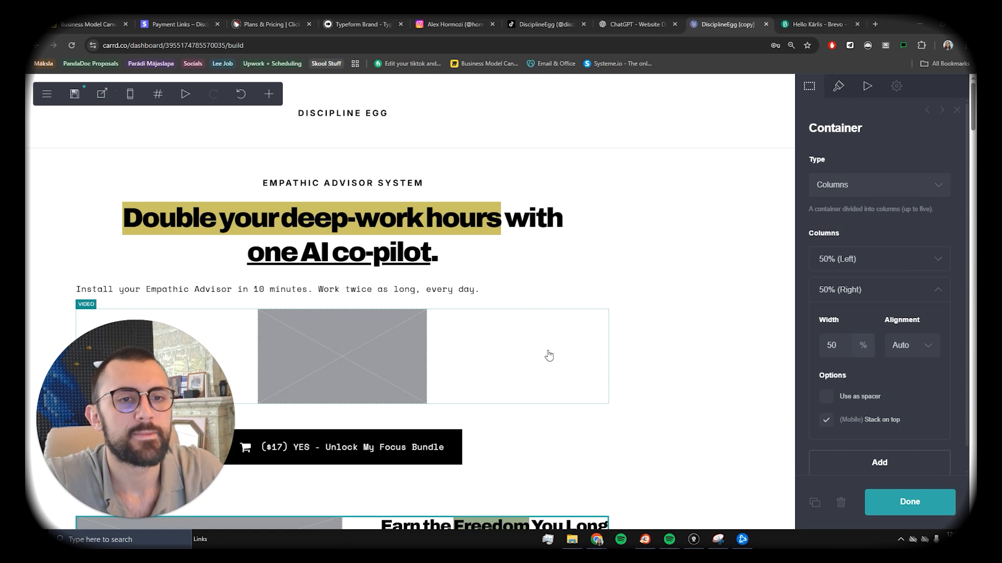
Step: Select the Install your Empathic Advisor subtitle and center-align it beneath the headline
scroll(548, 349, "down", 2)
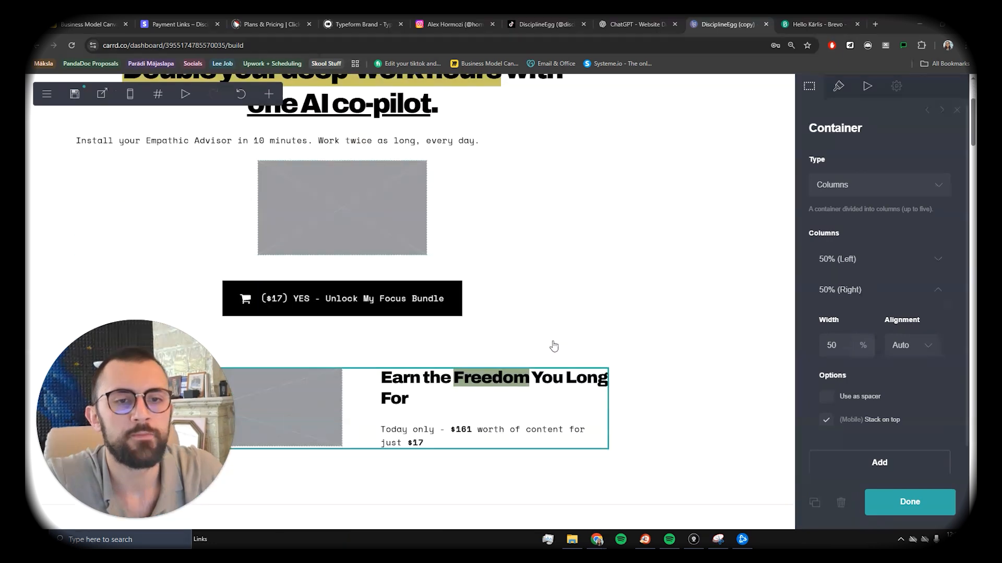
scroll(552, 347, "up", 2)
scroll(443, 353, "down", 5)
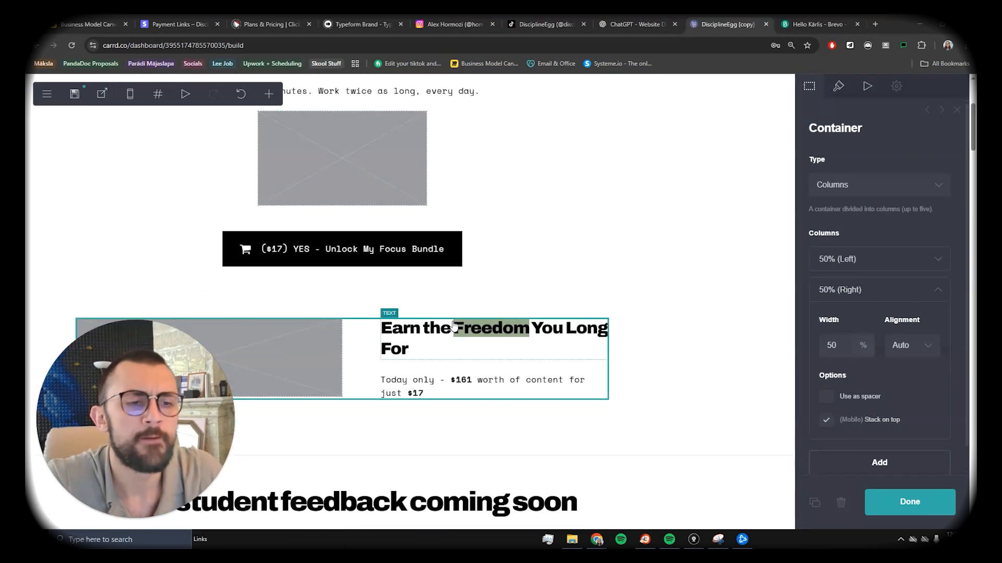
scroll(357, 291, "up", 5)
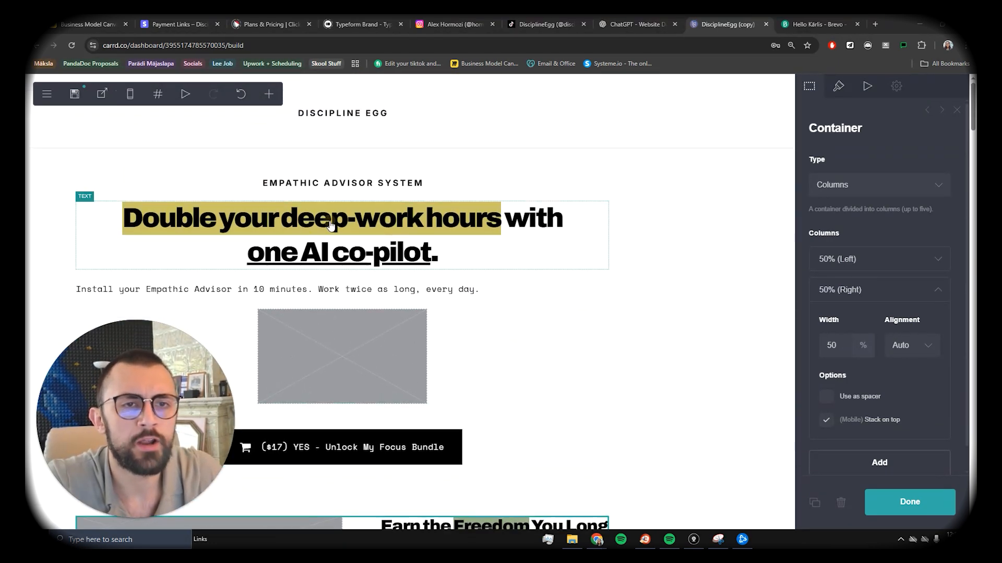
left_click(330, 225)
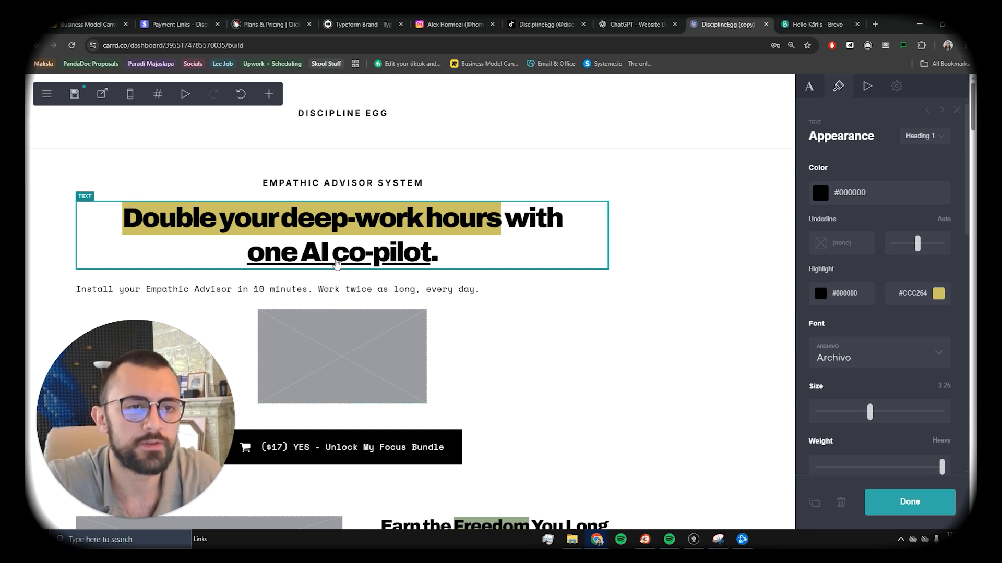
left_click(580, 295)
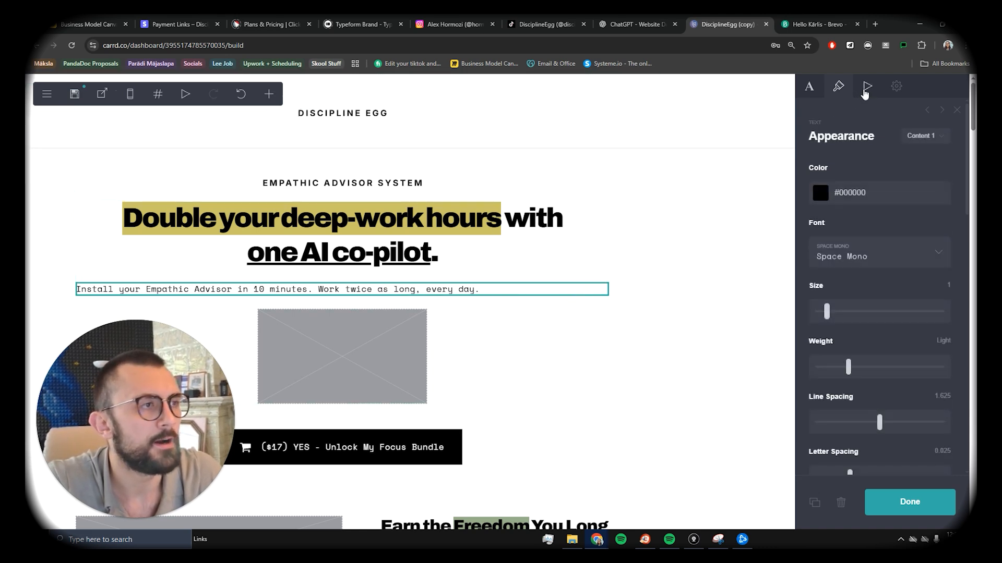
scroll(886, 287, "down", 8)
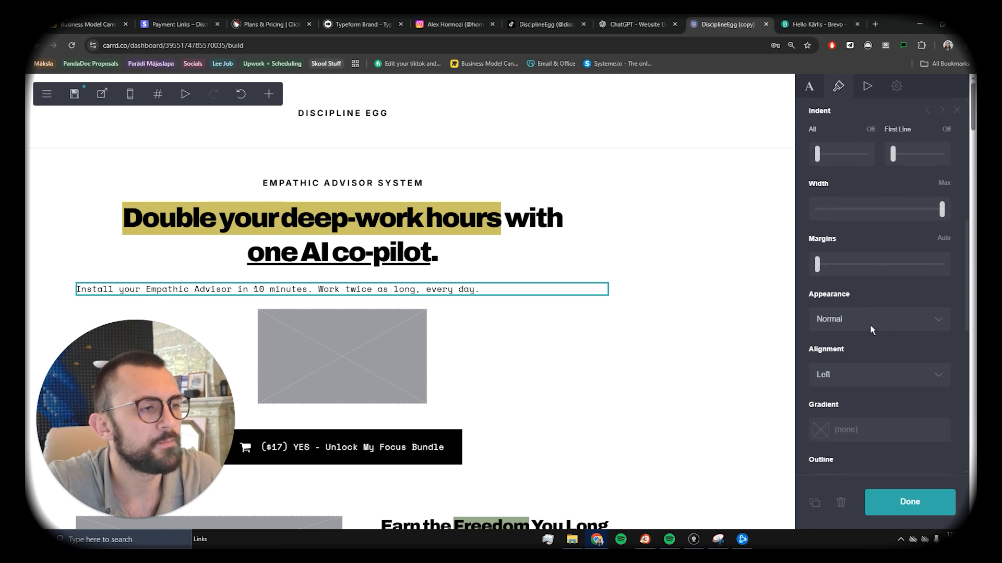
left_click(868, 319)
scroll(854, 224, "down", 3)
left_click(854, 226)
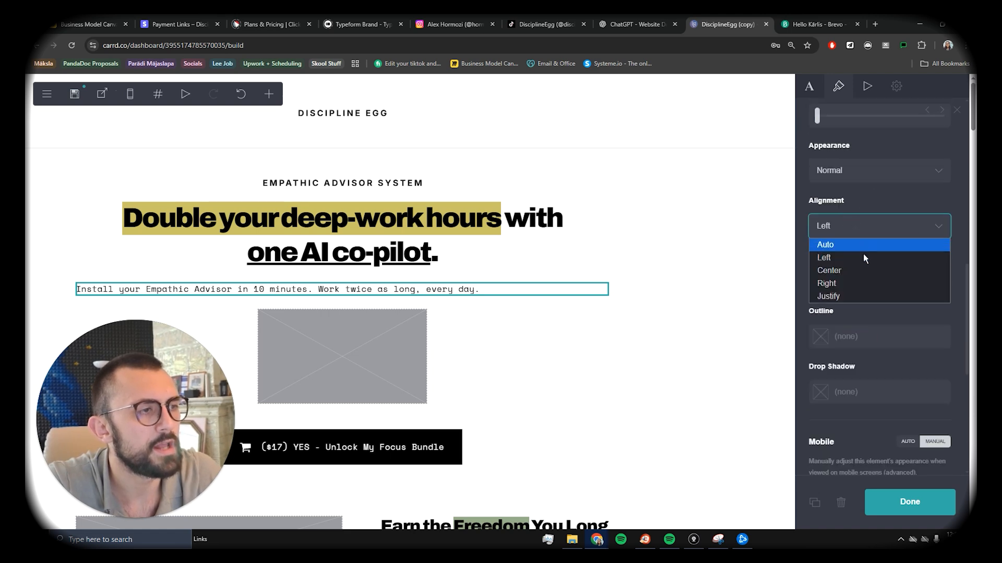
left_click(858, 271)
Step: Try lowercase and uppercase on the subtitle, settle on normal case, and undo the red outline
left_click(878, 170)
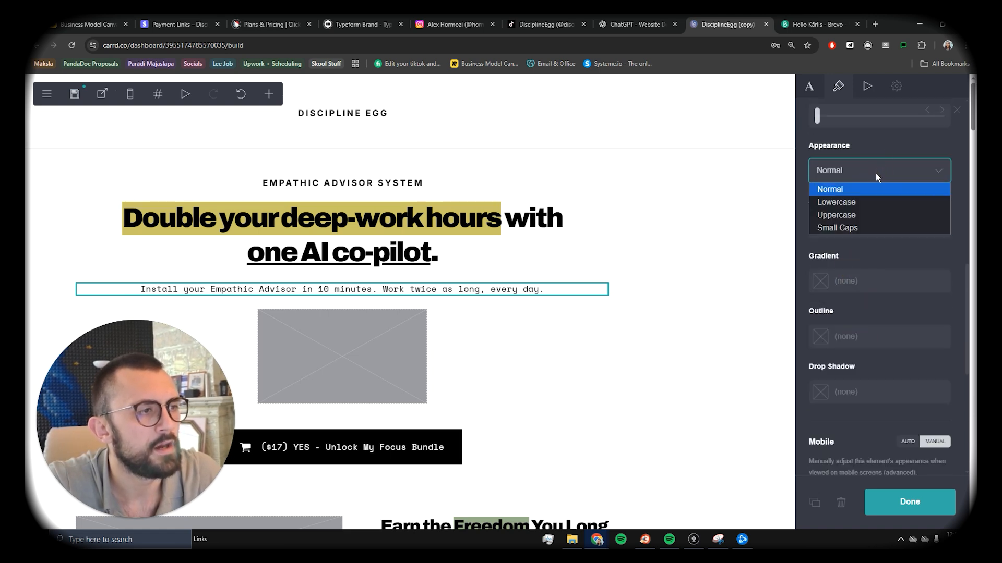
left_click(868, 206)
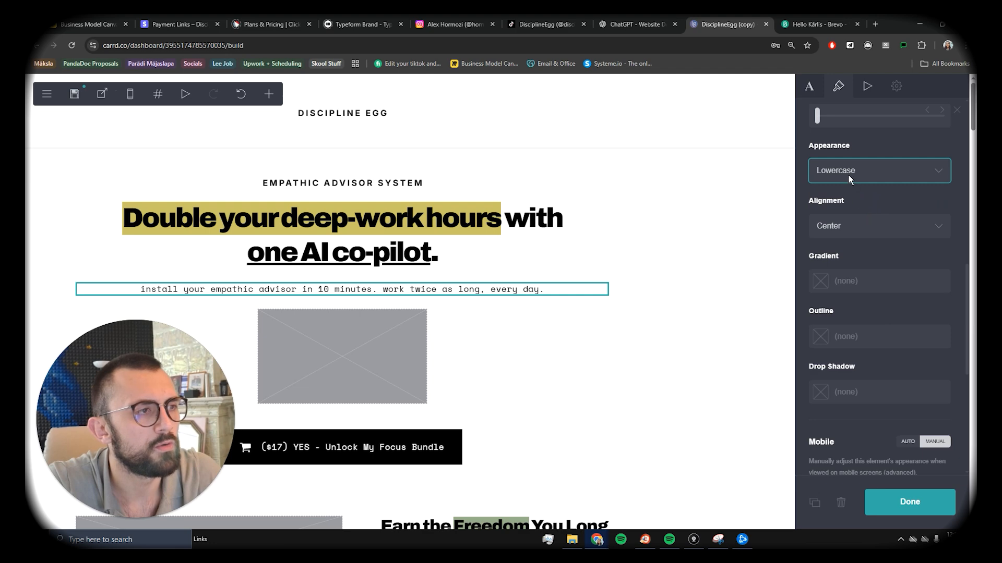
left_click(848, 172)
left_click(852, 214)
left_click(856, 177)
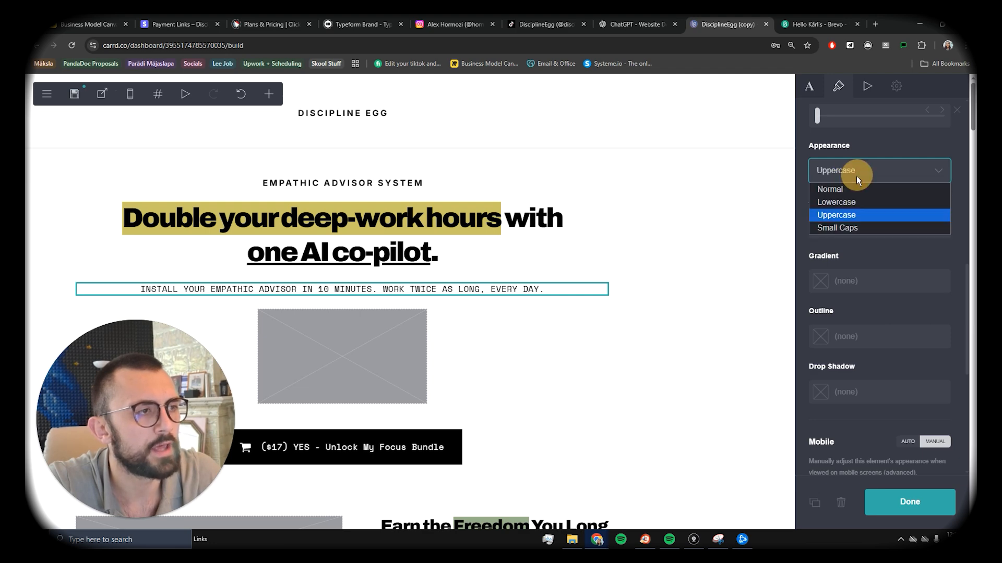
left_click(846, 193)
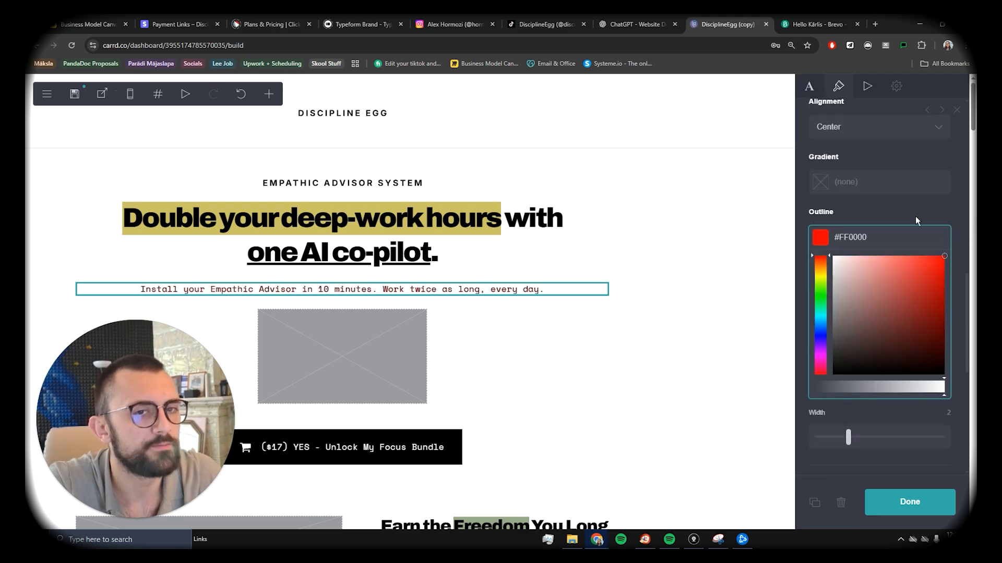
left_click(904, 208)
key("ctrl+z")
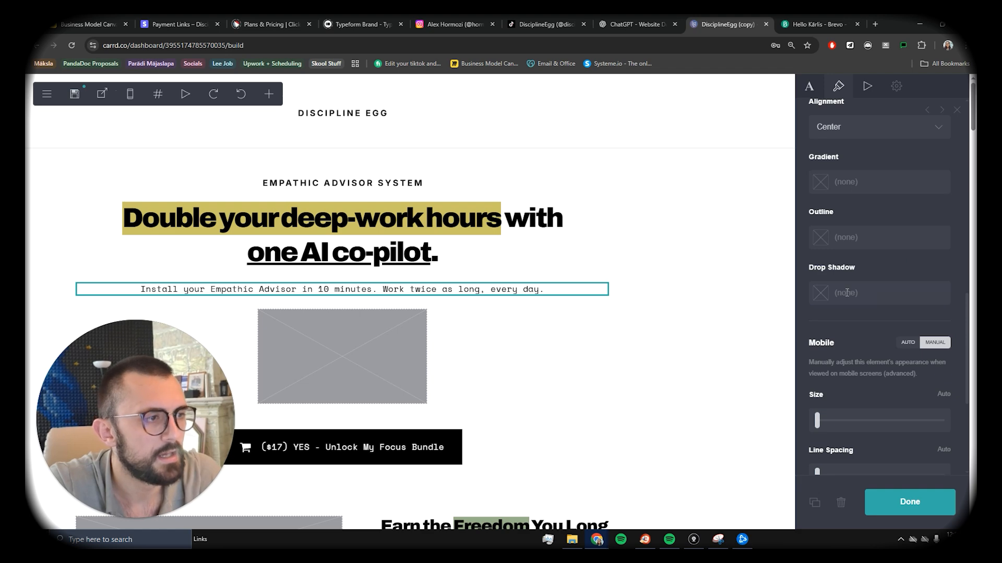
scroll(882, 311, "down", 2)
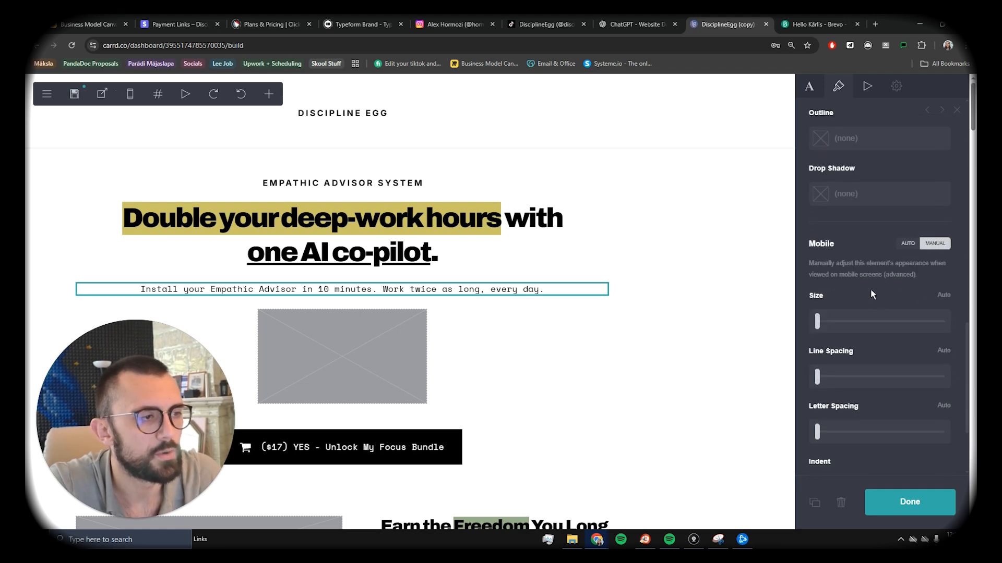
scroll(890, 254, "up", 10)
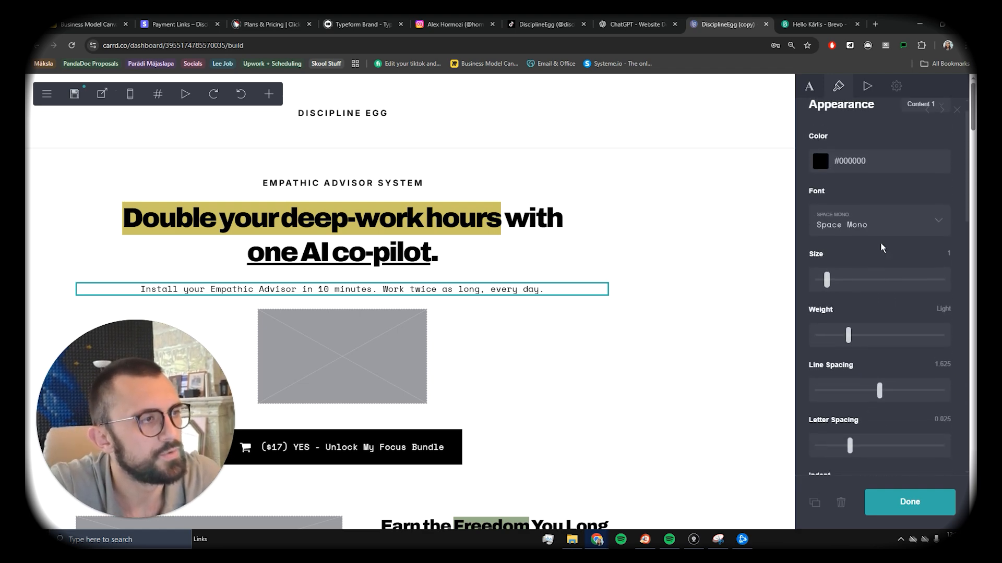
Step: Select the headline and edit its text, selecting the highlight markup before 'Double'
left_click(319, 248)
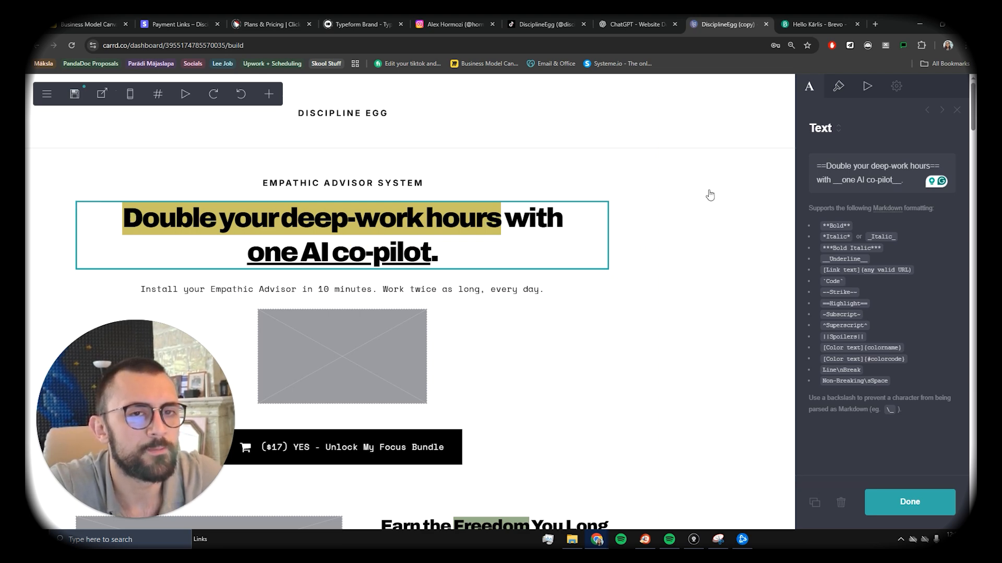
scroll(242, 266, "down", 1)
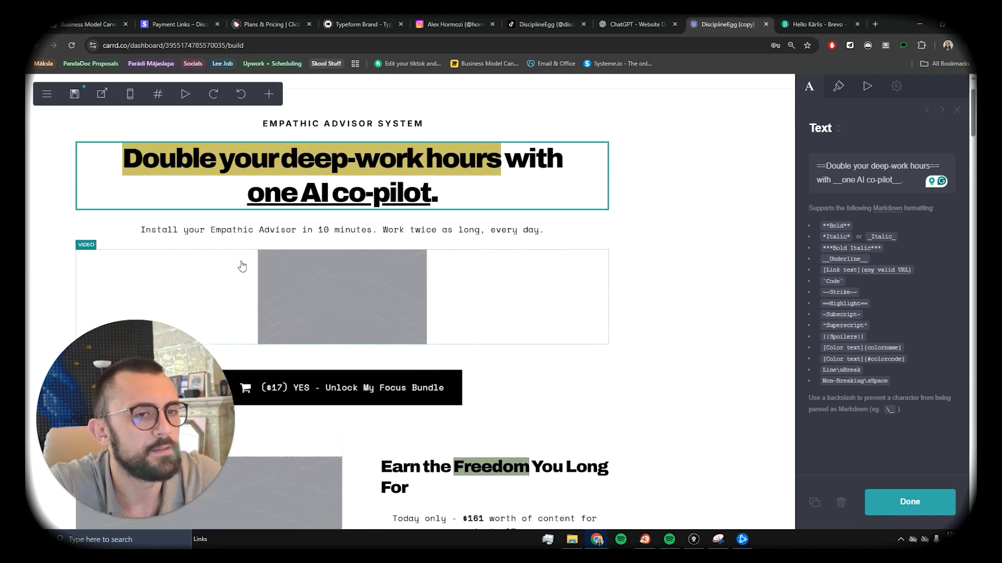
scroll(242, 266, "up", 1)
left_click(825, 165)
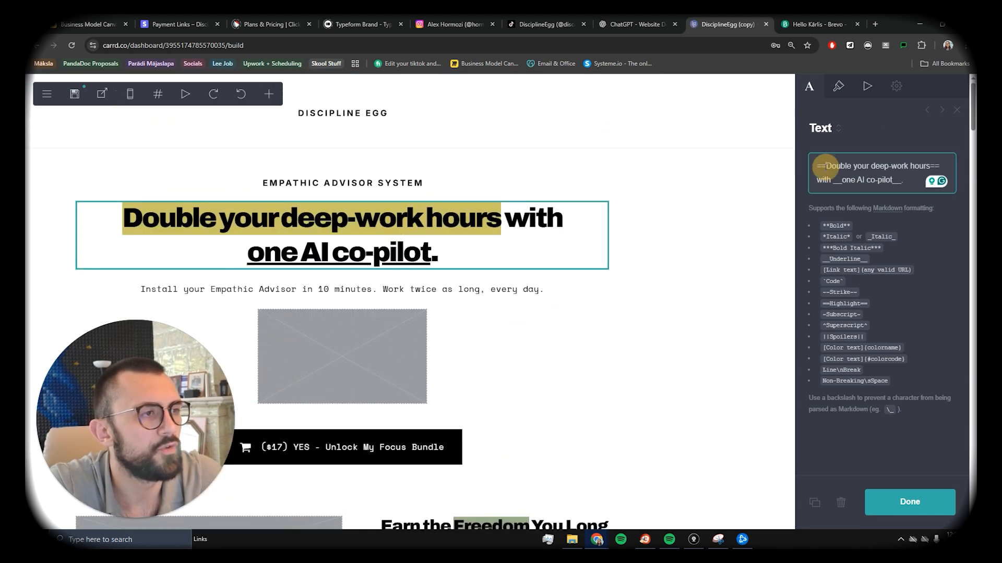
double_click(823, 166)
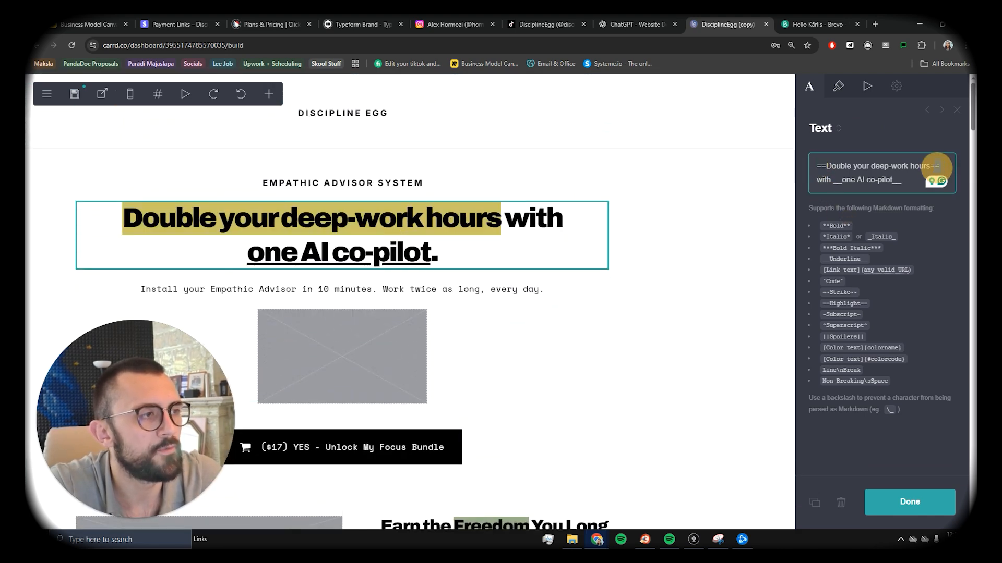
Step: Insert a new List element directly beneath the Before list
double_click(934, 166)
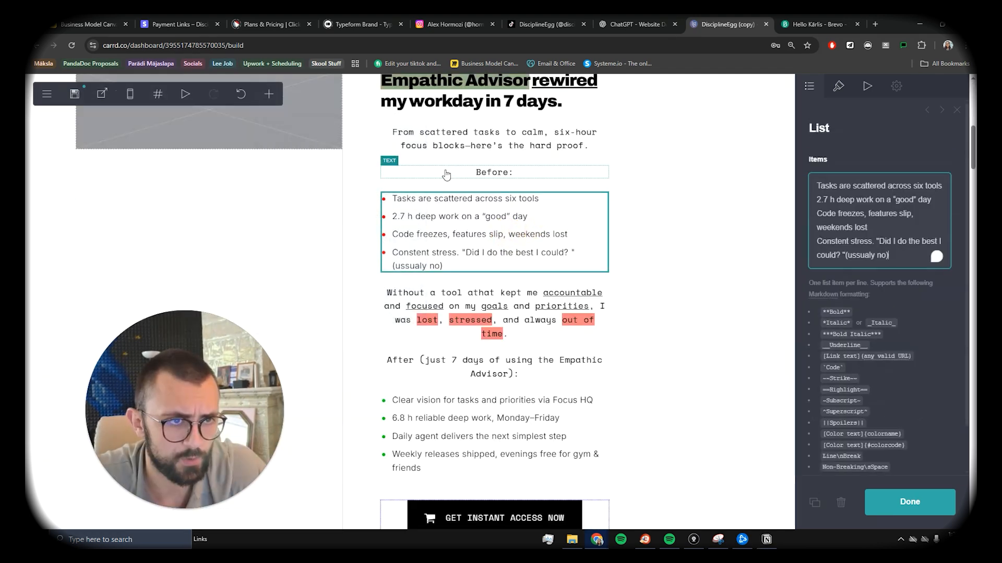
left_click(503, 164)
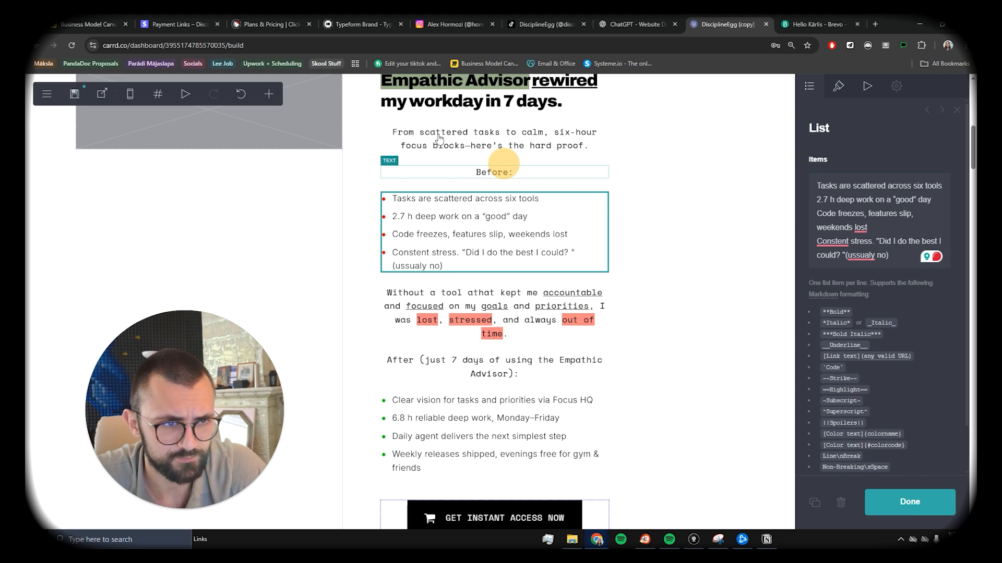
left_click(269, 95)
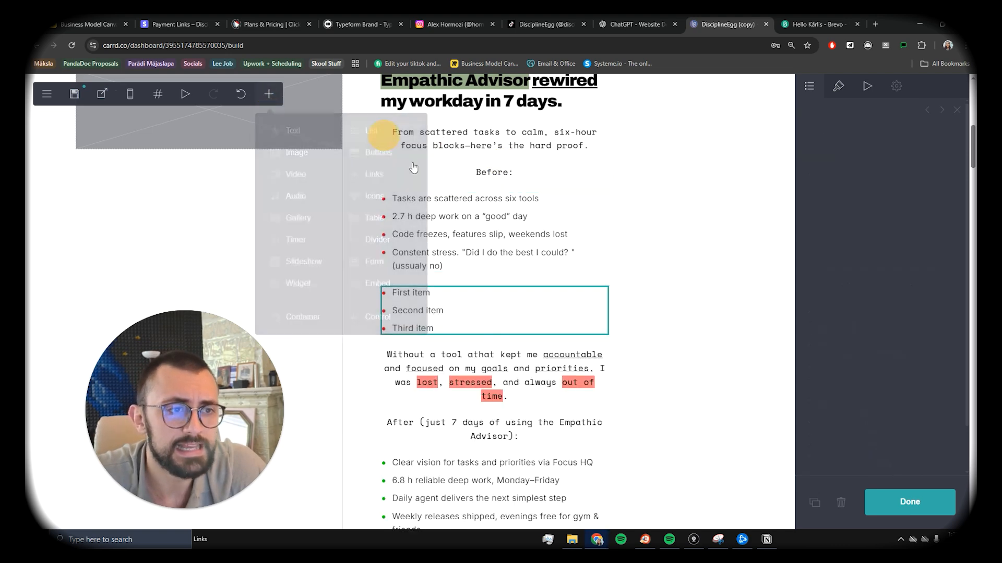
left_click(371, 133)
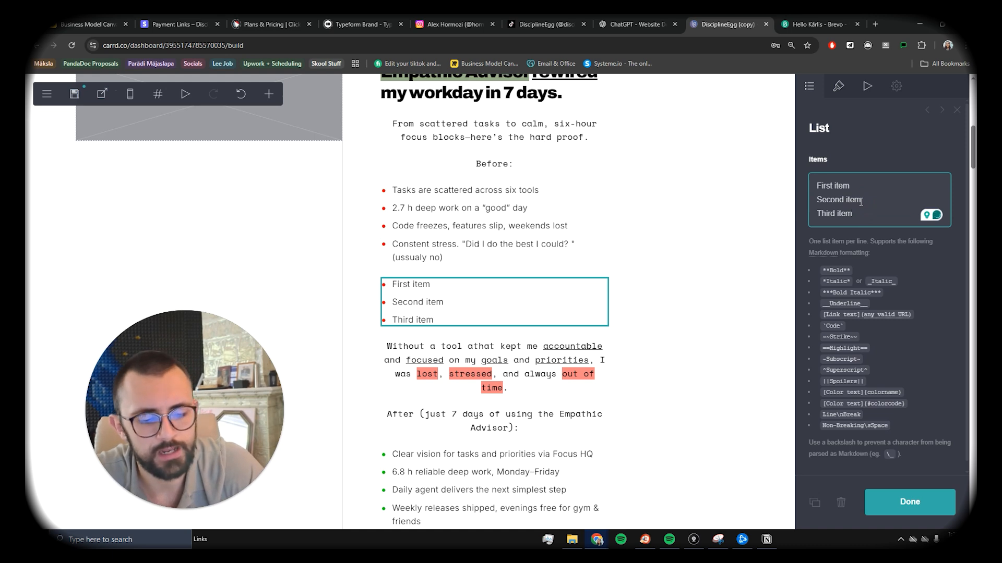
Step: Type and clear test lines in the new list's Items, keeping First, Second and Third item
key("Return")
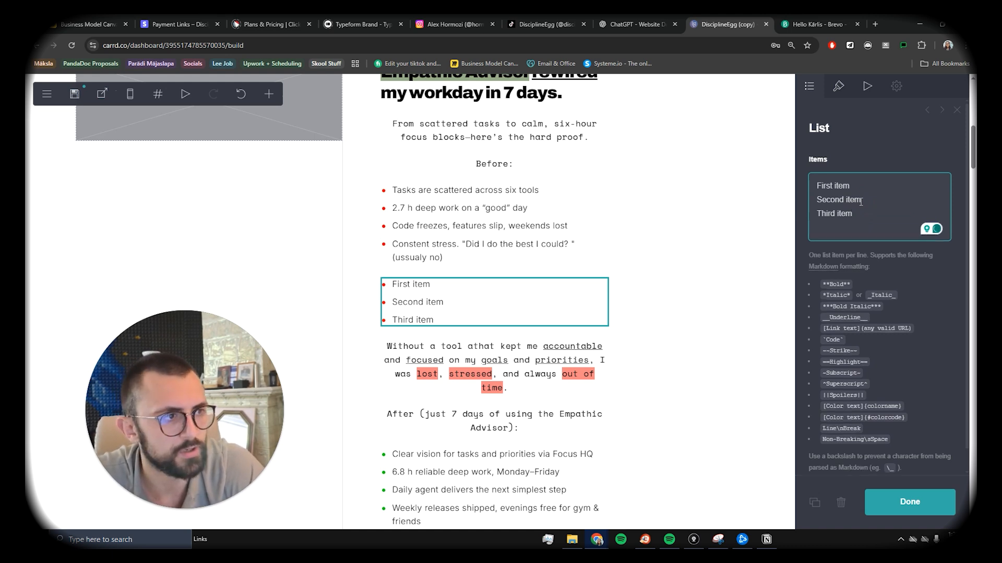
type("dsjnj")
key("BackSpace")
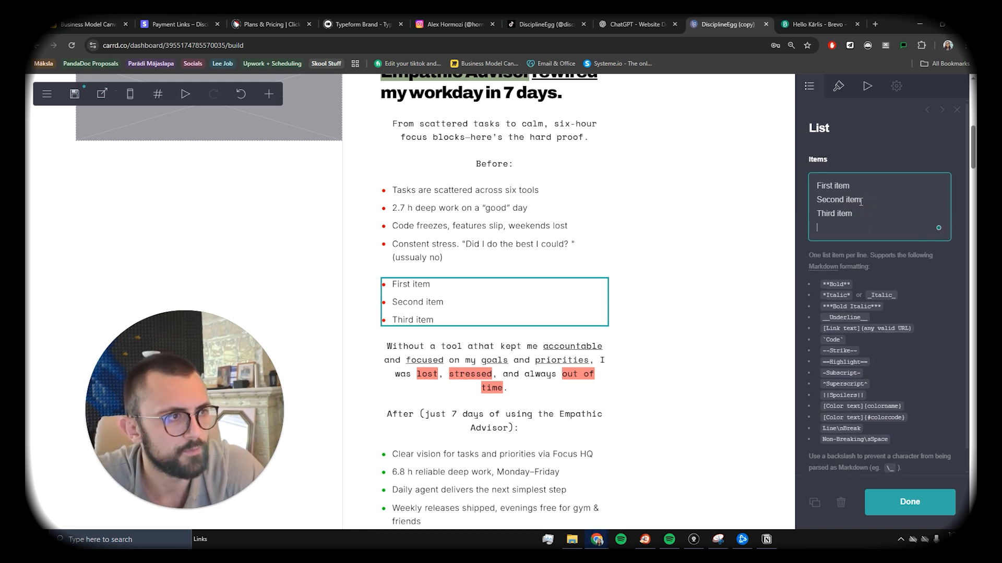
key("Home")
key("Return")
key("Return")
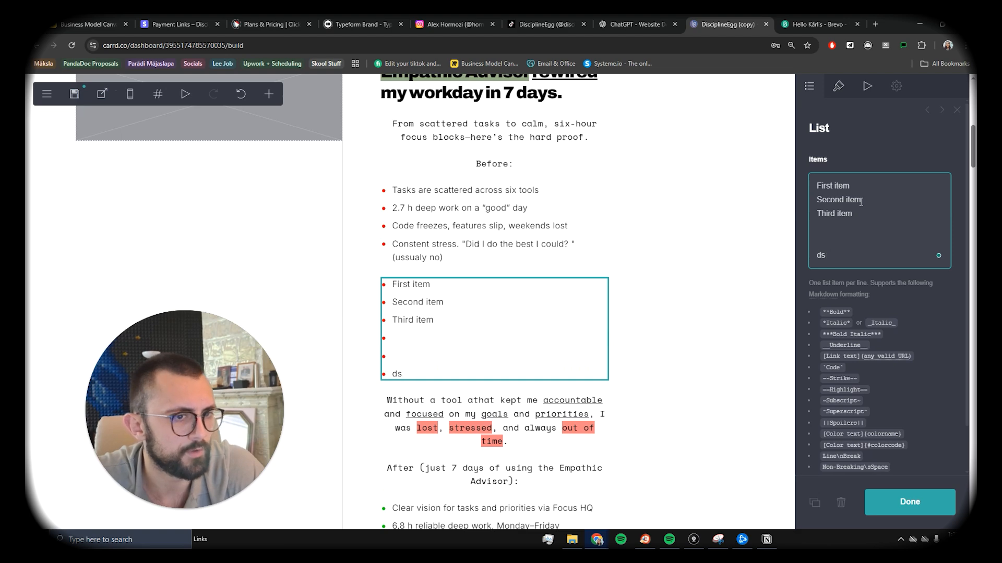
key("Delete")
key("Delete")
key("BackSpace")
key("BackSpace")
key("BackSpace")
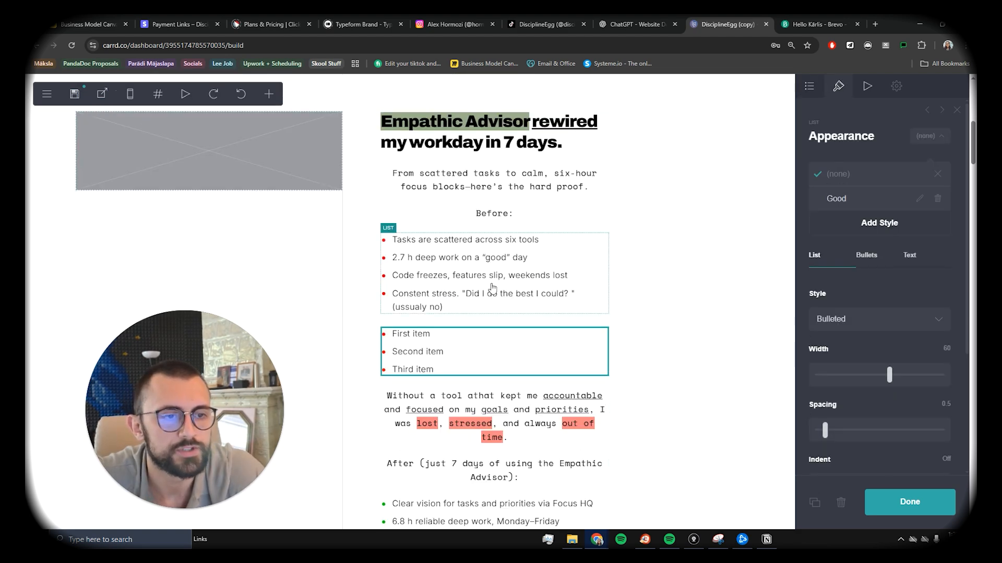
Step: Give the Before list a new list style named BAd, separate from the After list's Good style
scroll(493, 287, "down", 4)
left_click(395, 325)
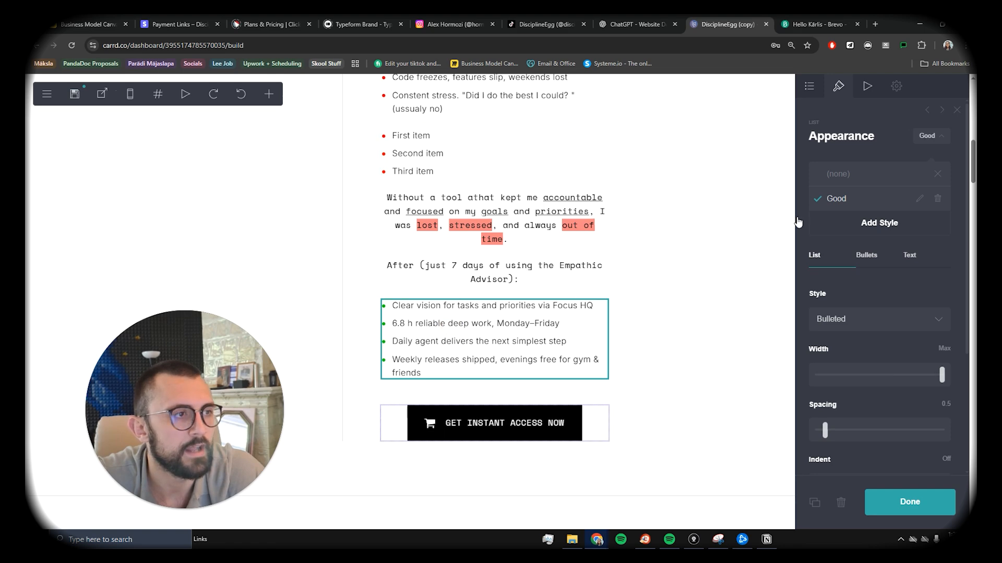
scroll(626, 251, "up", 3)
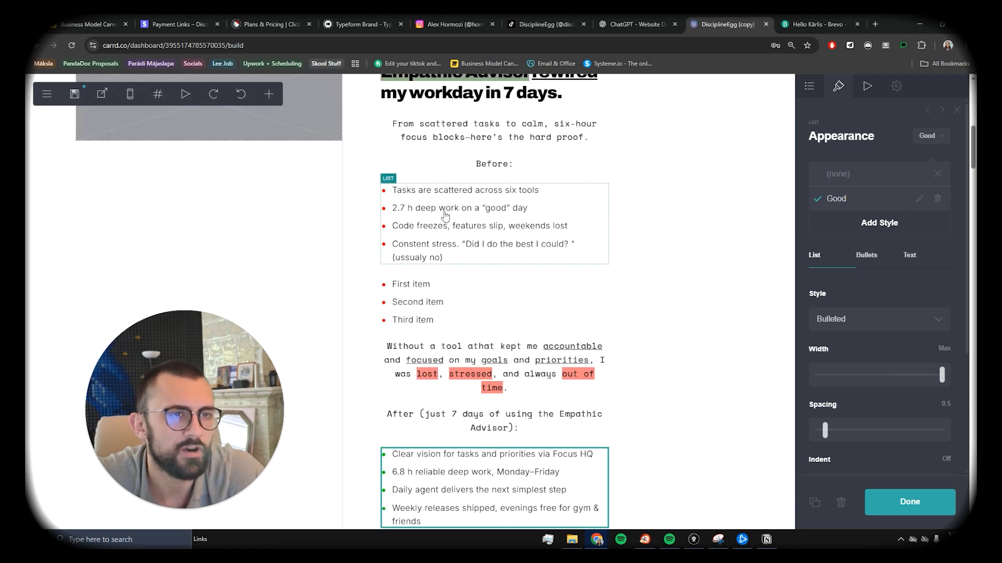
left_click(444, 211)
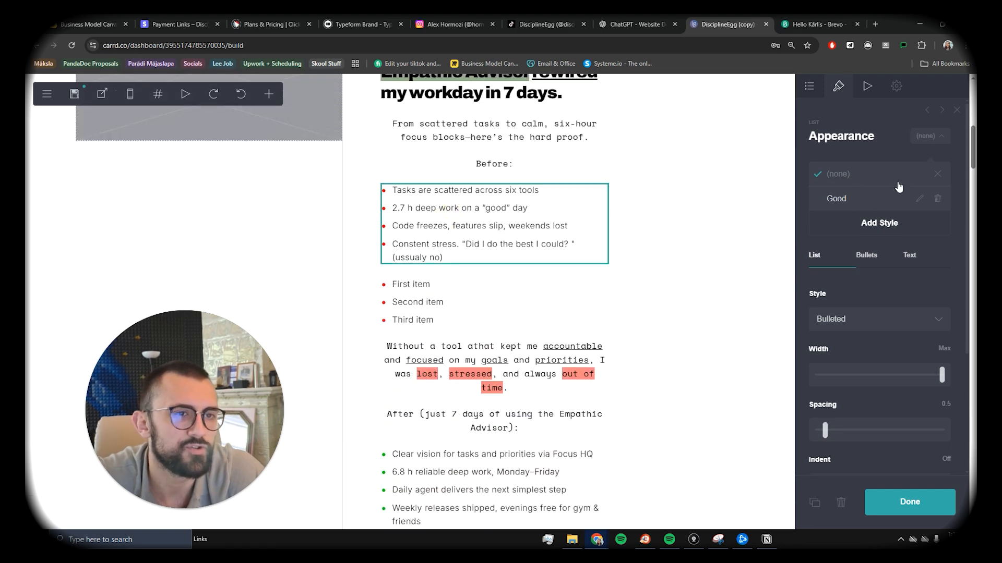
left_click(911, 224)
left_click(921, 225)
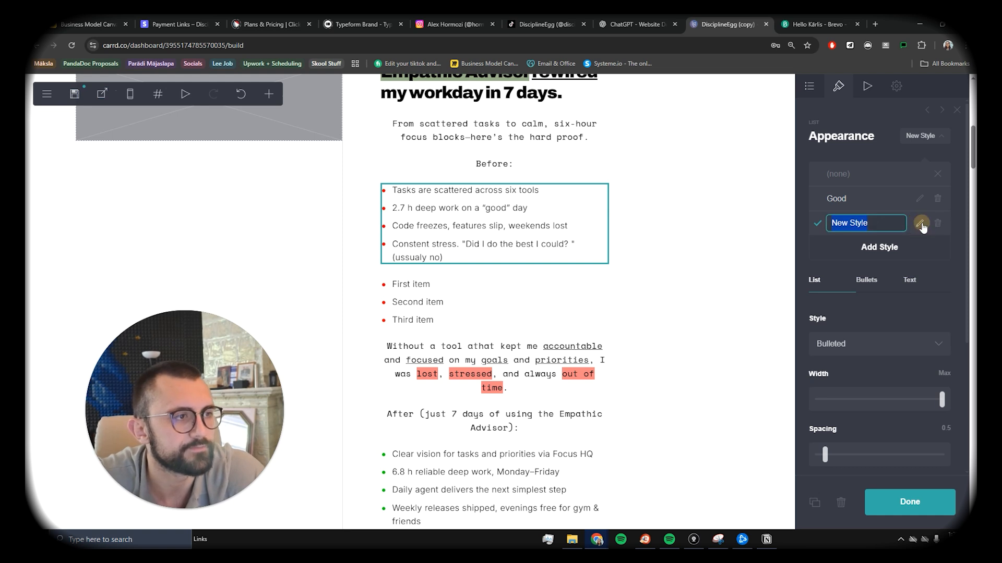
key("Return")
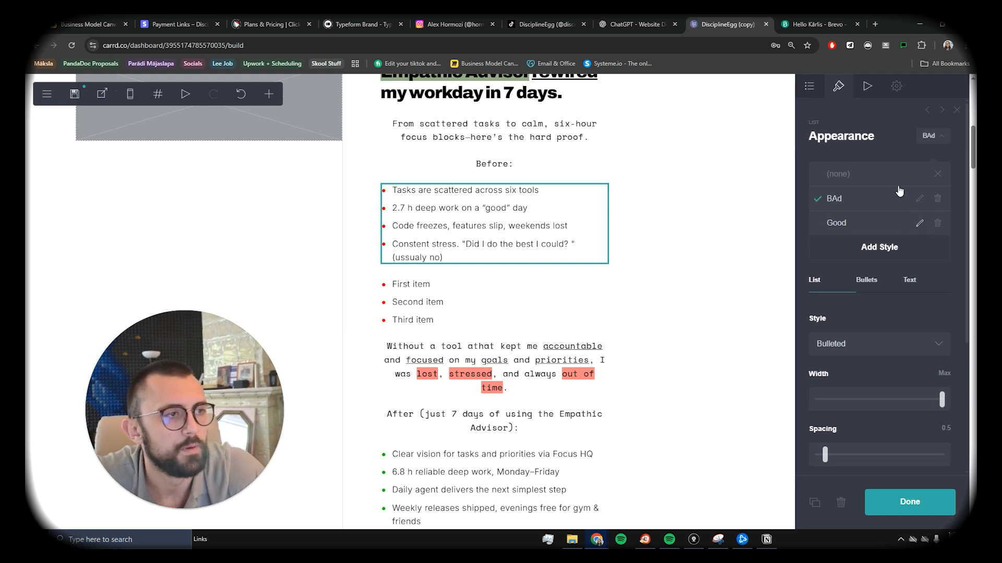
Step: Bring up the BAd style's Bullets settings and view the bullet style choices
scroll(881, 206, "down", 2)
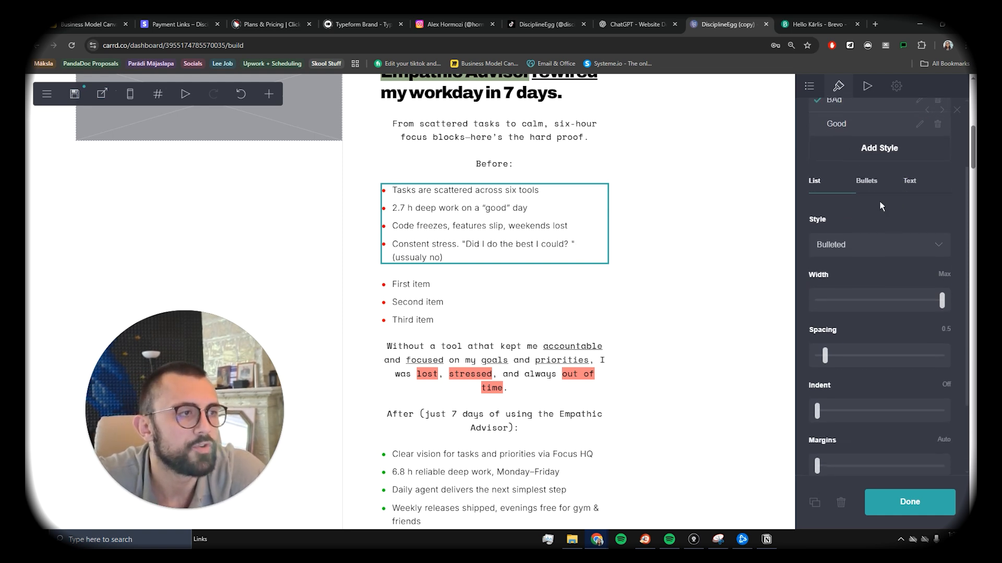
left_click(874, 190)
scroll(850, 269, "down", 2)
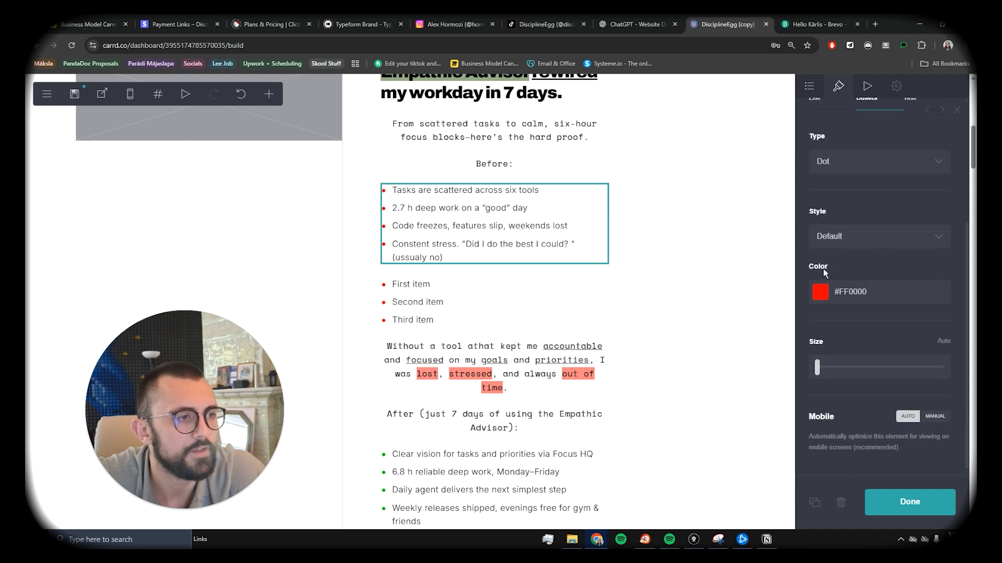
left_click(856, 237)
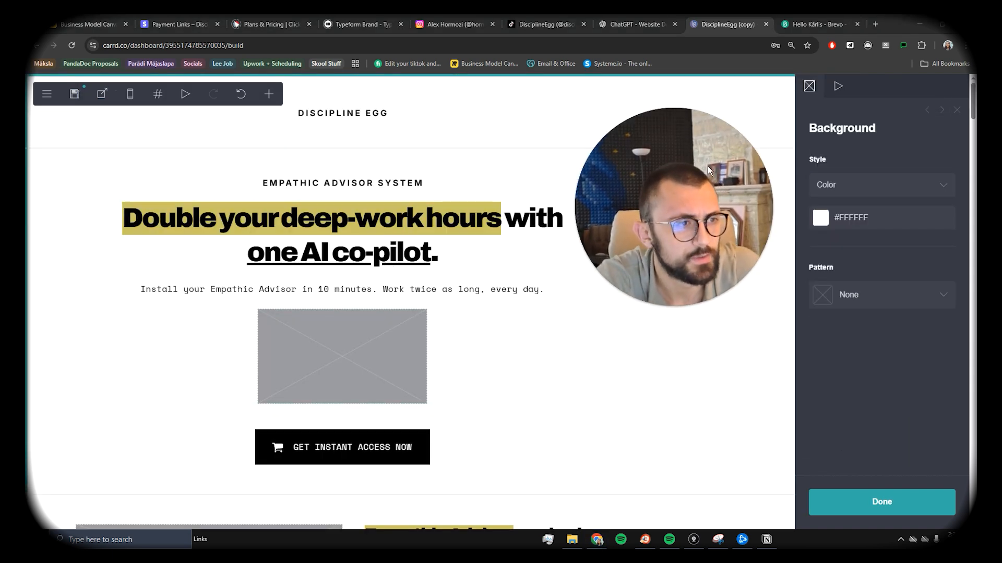
mouse_move(706, 166)
left_mouse_down()
mouse_move(753, 189)
mouse_move(710, 153)
left_mouse_up()
scroll(457, 248, "down", 1)
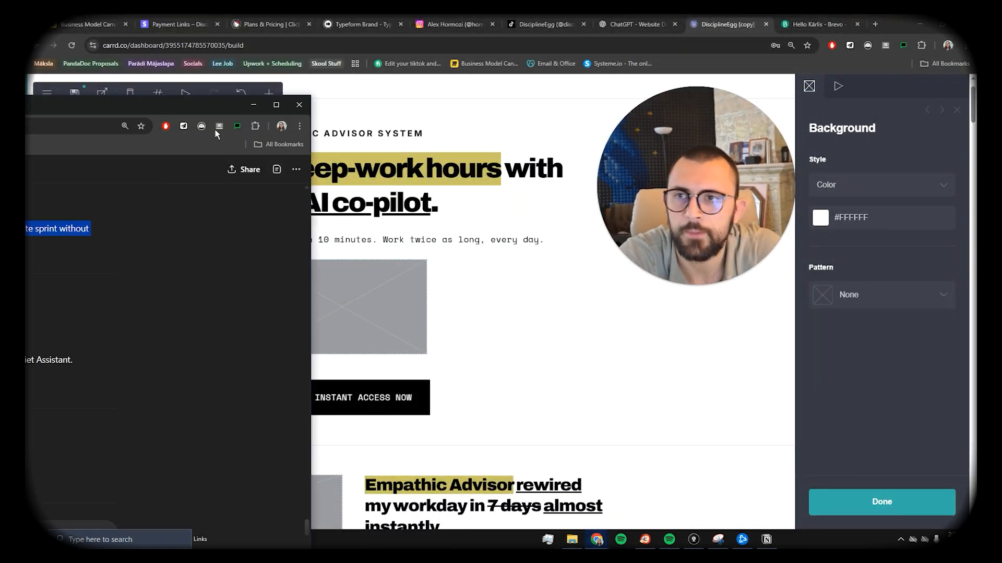
Step: Scroll through the ChatGPT conversation to review the early-bird pricing and #social replies
scroll(569, 240, "down", 8)
scroll(561, 274, "down", 15)
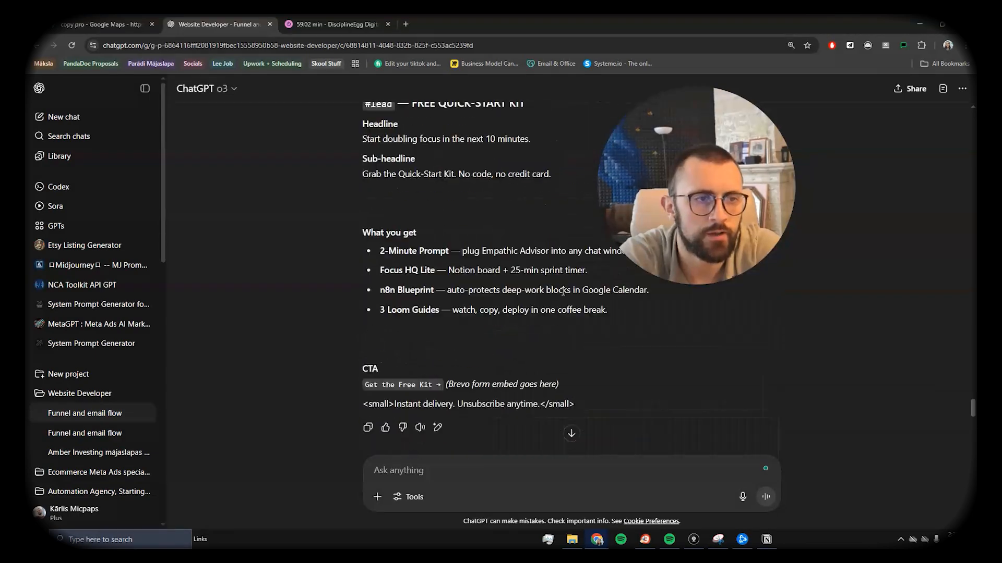
scroll(540, 343, "up", 9)
scroll(605, 312, "up", 15)
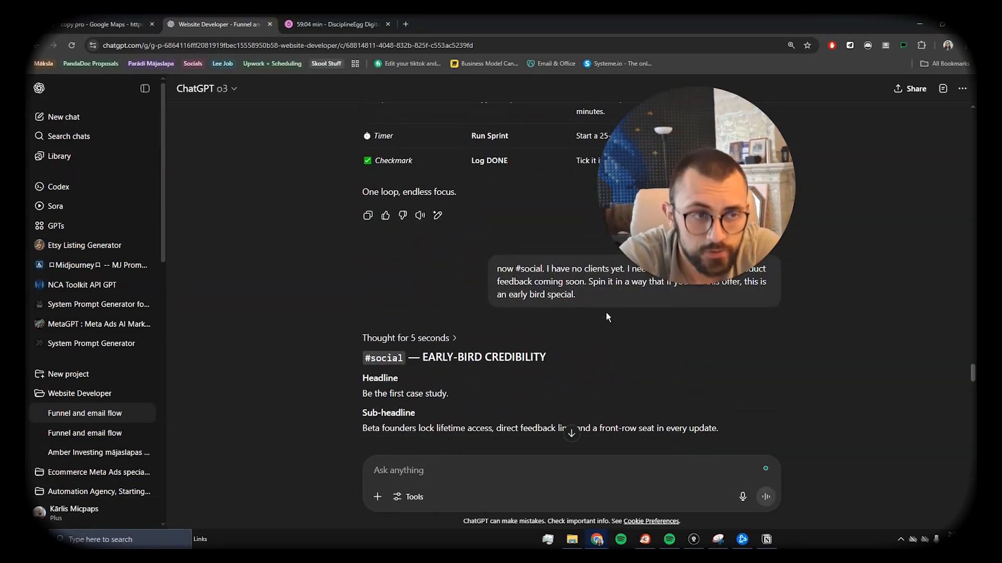
scroll(568, 334, "up", 7)
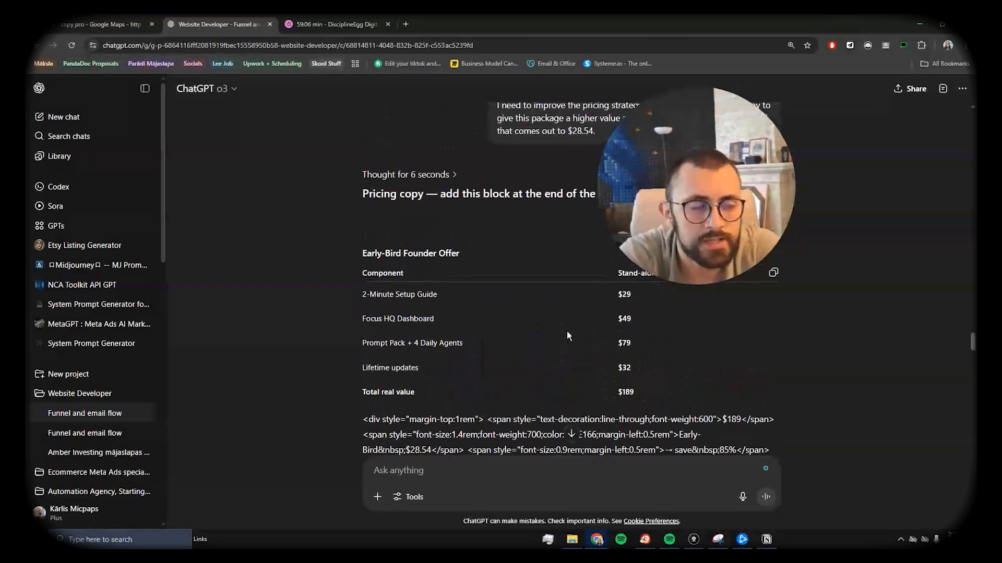
scroll(565, 331, "down", 12)
scroll(587, 302, "down", 3)
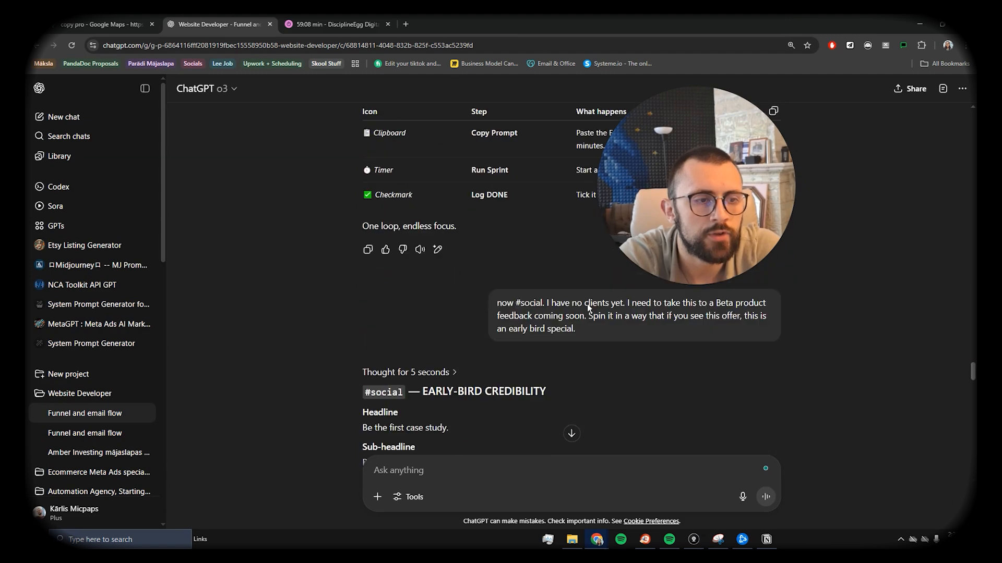
scroll(582, 293, "up", 15)
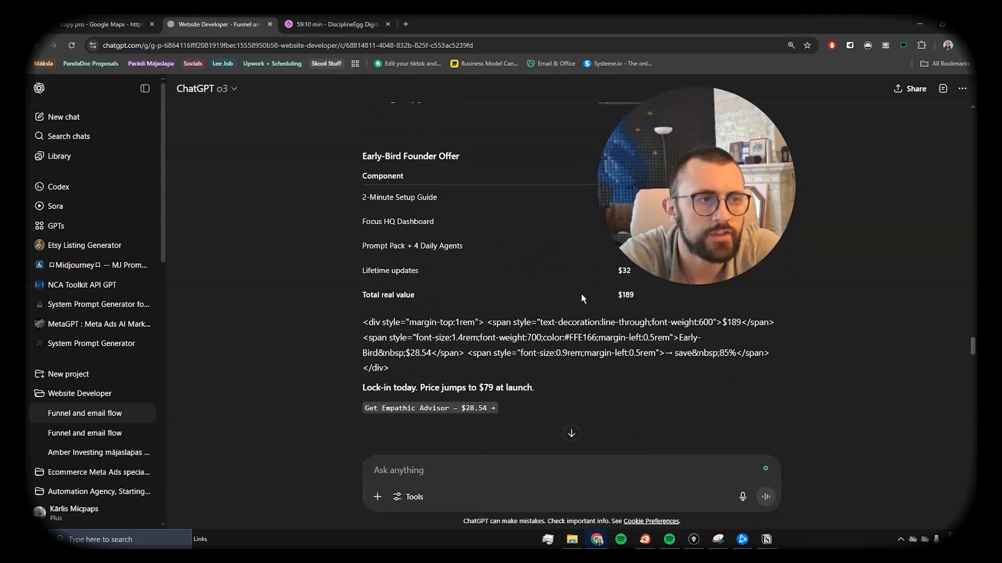
scroll(573, 314, "up", 4)
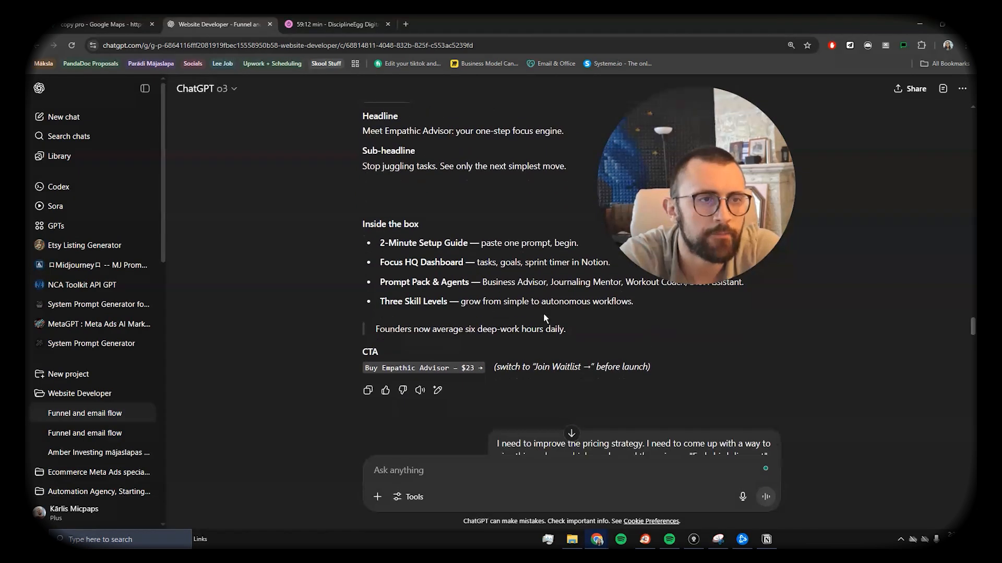
scroll(543, 313, "down", 3)
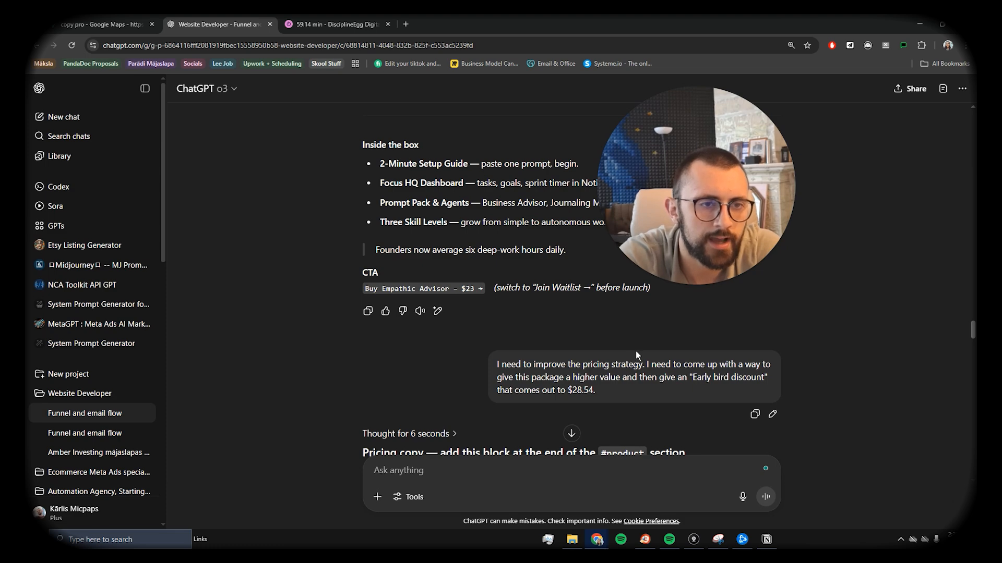
scroll(584, 313, "up", 6)
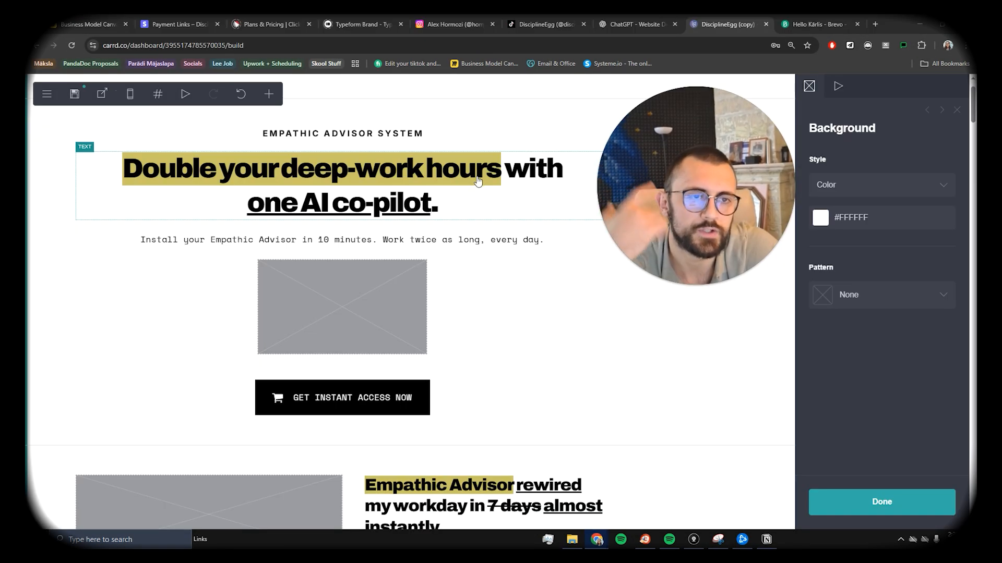
Step: Select the hero video slot to show its Appearance panel, then open a new browser tab
left_click(375, 314)
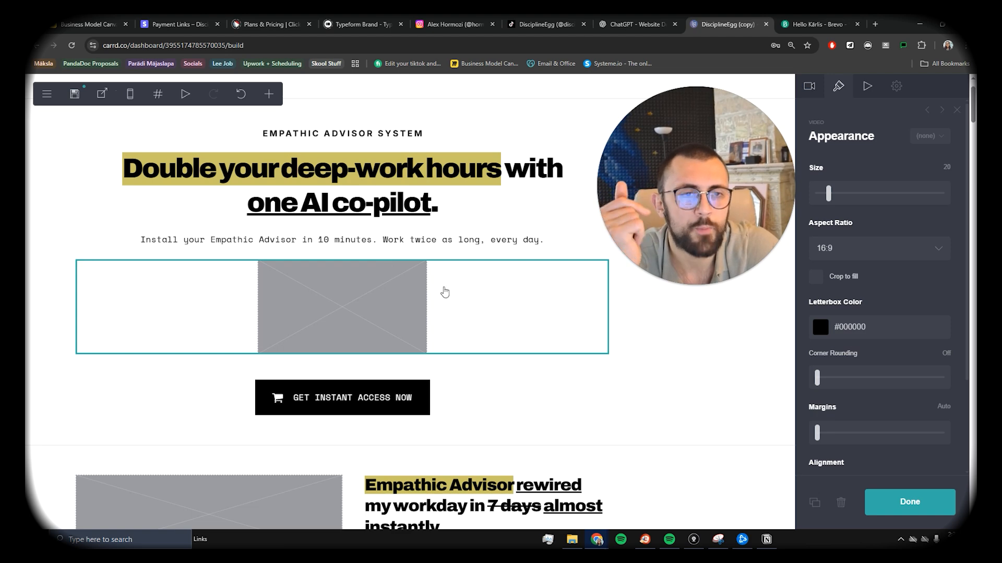
left_click(872, 25)
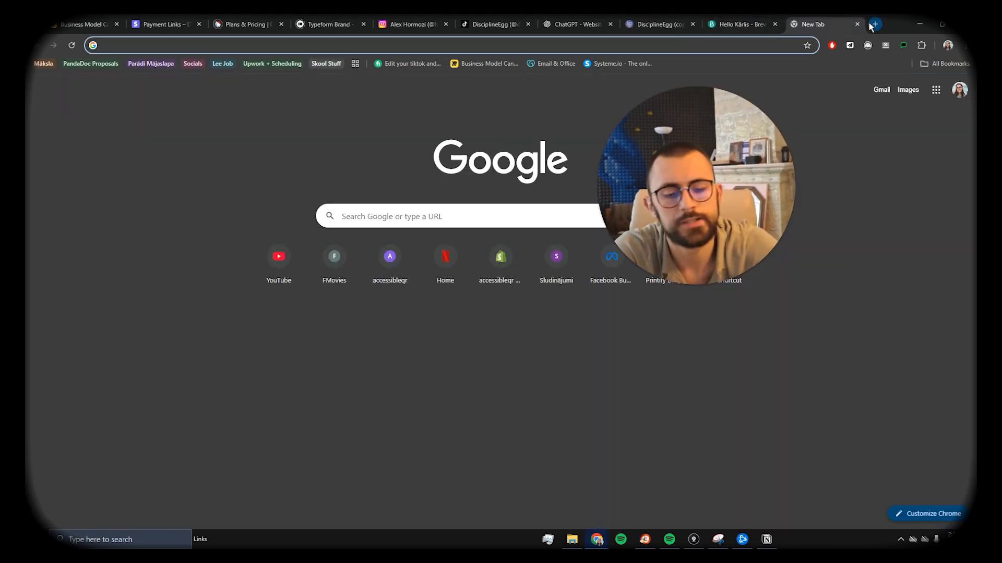
Step: Search Google for 'Loom' and scroll through the results
type("Loom")
key("Return")
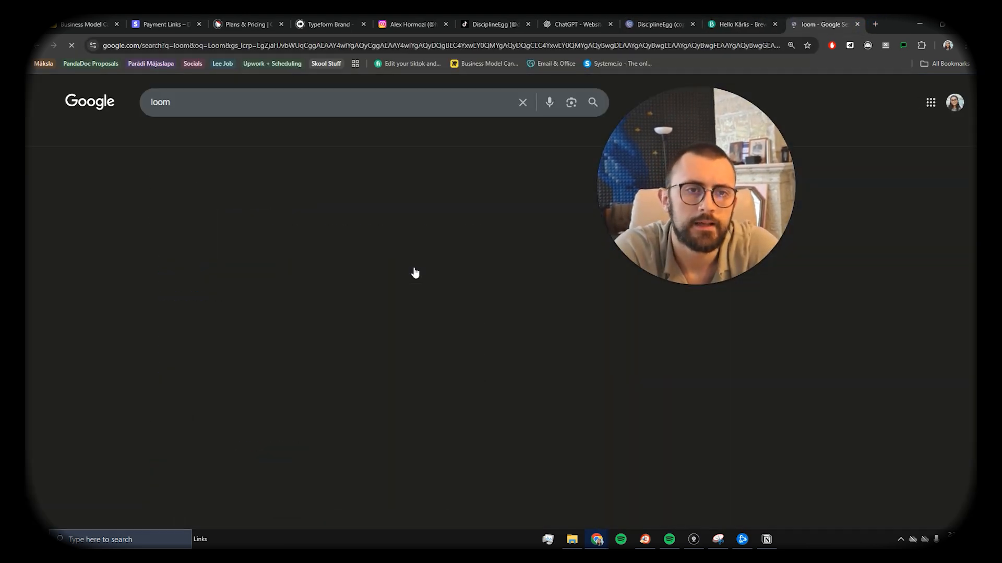
scroll(275, 287, "down", 1)
scroll(161, 303, "down", 2)
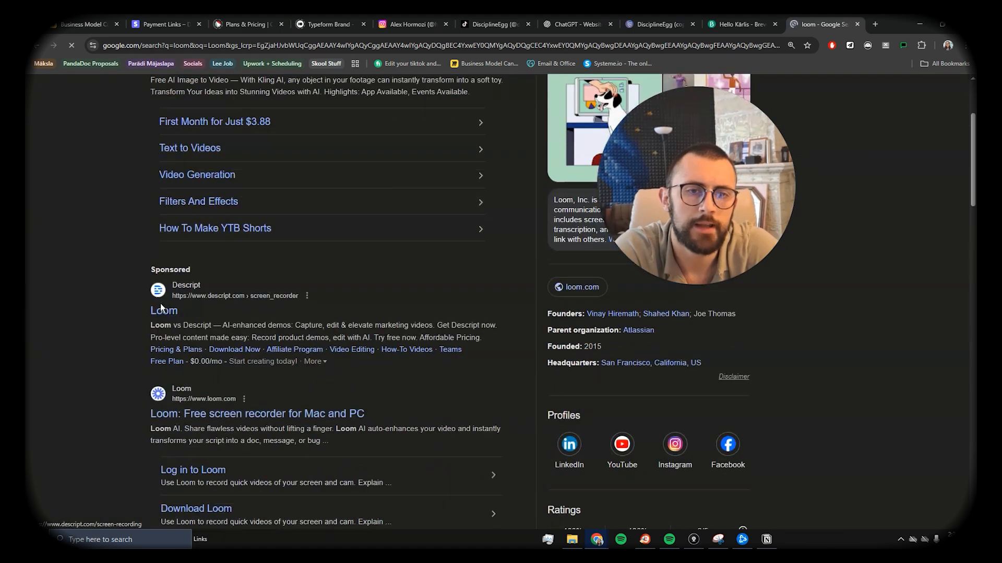
scroll(215, 262, "down", 3)
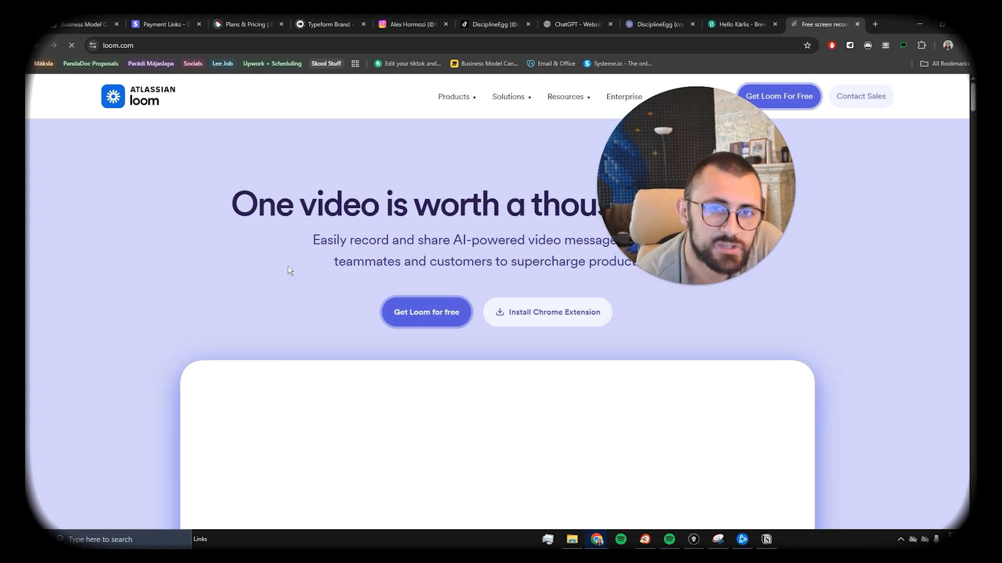
scroll(289, 258, "down", 2)
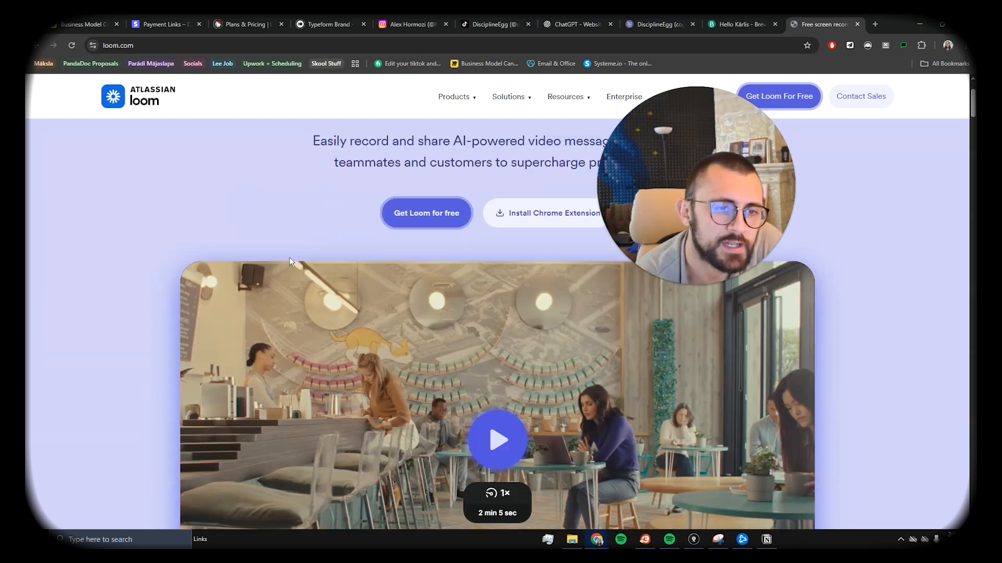
scroll(290, 261, "down", 2)
scroll(347, 260, "up", 3)
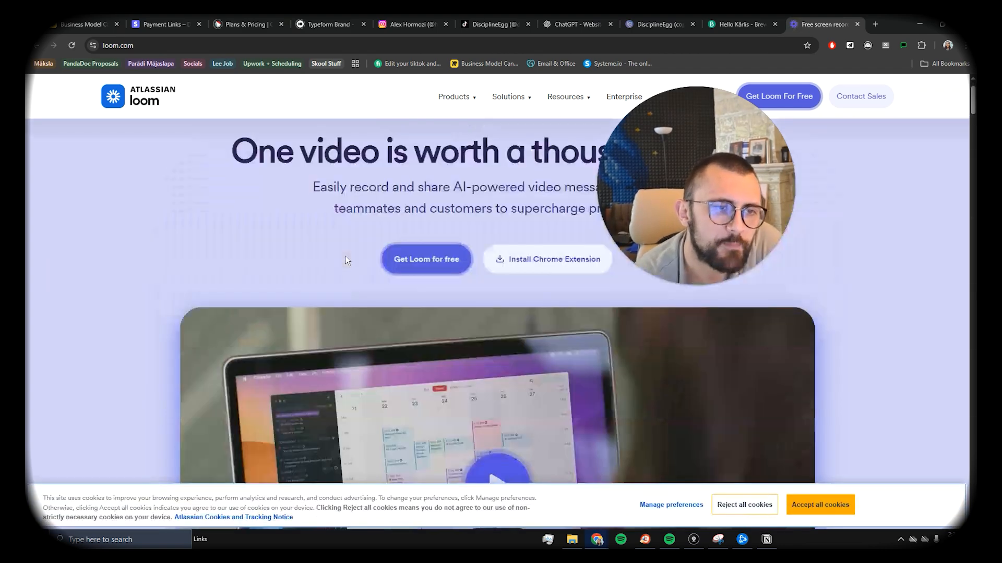
scroll(347, 261, "up", 1)
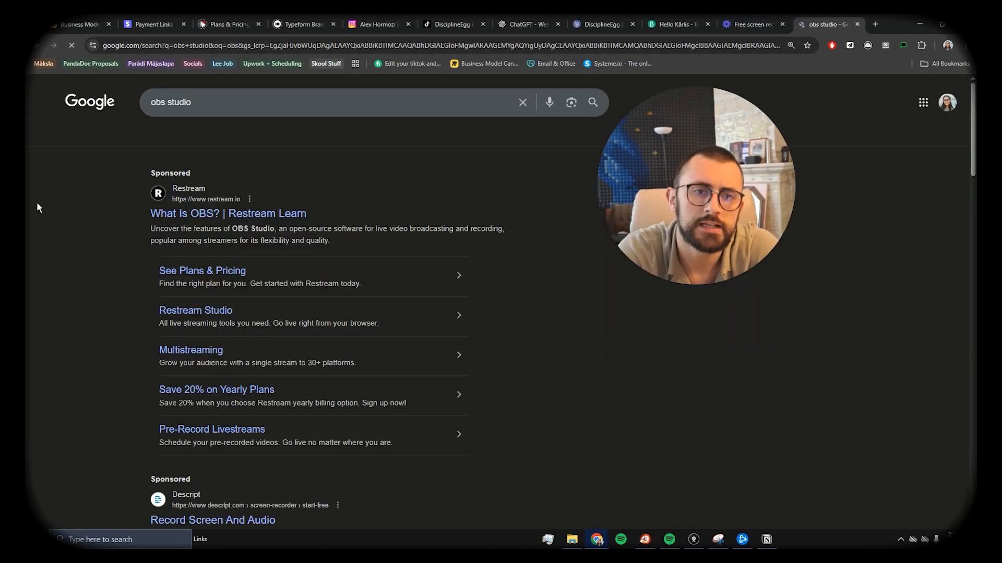
Step: Open the OBS Studio homepage from the Google results and scroll through it
scroll(439, 269, "down", 4)
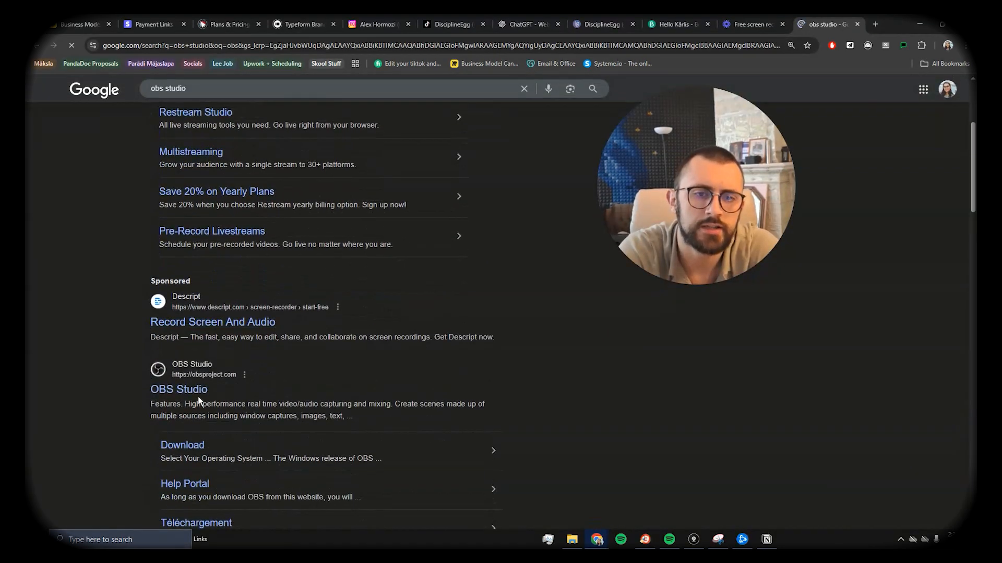
left_click(192, 392)
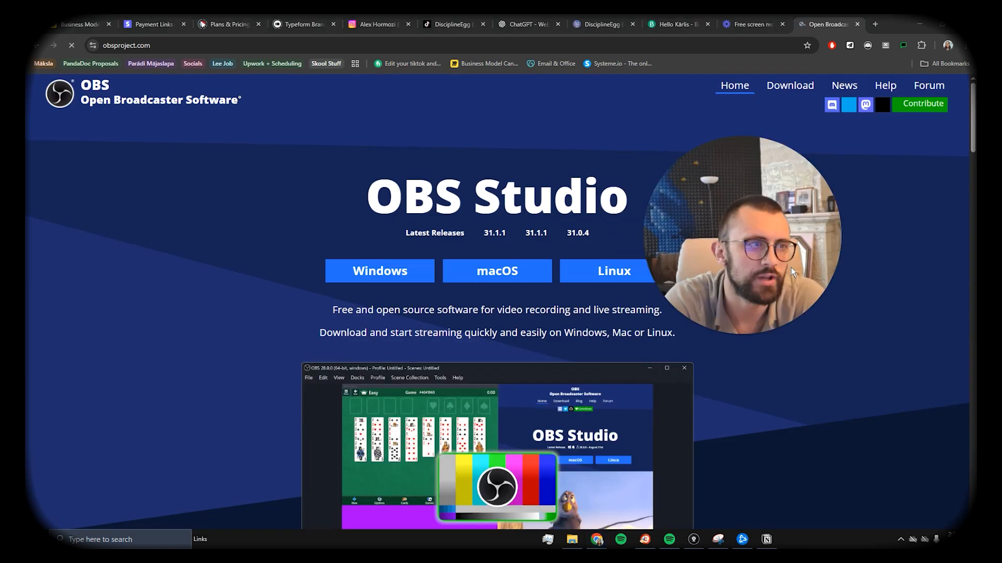
scroll(541, 302, "down", 4)
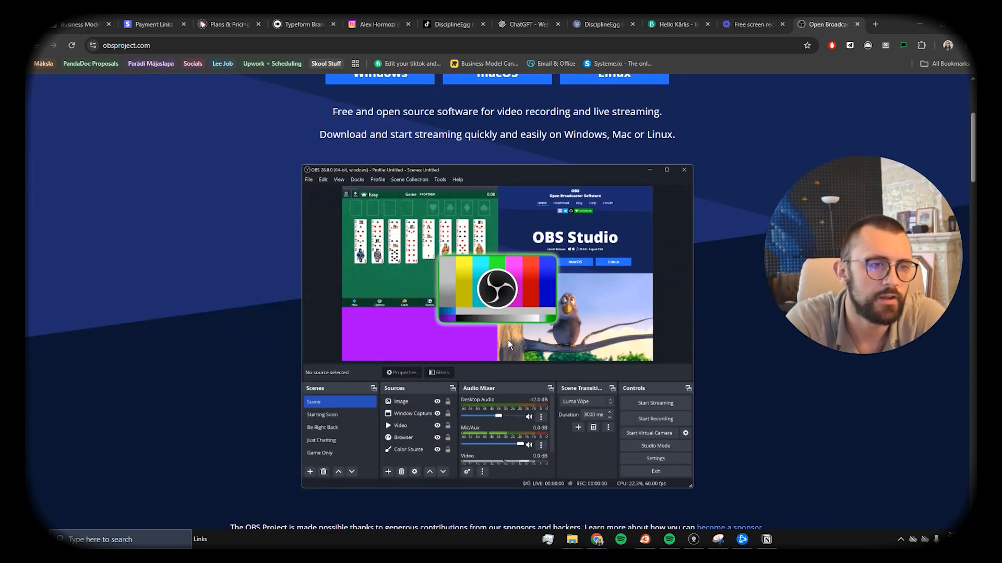
scroll(606, 246, "down", 2)
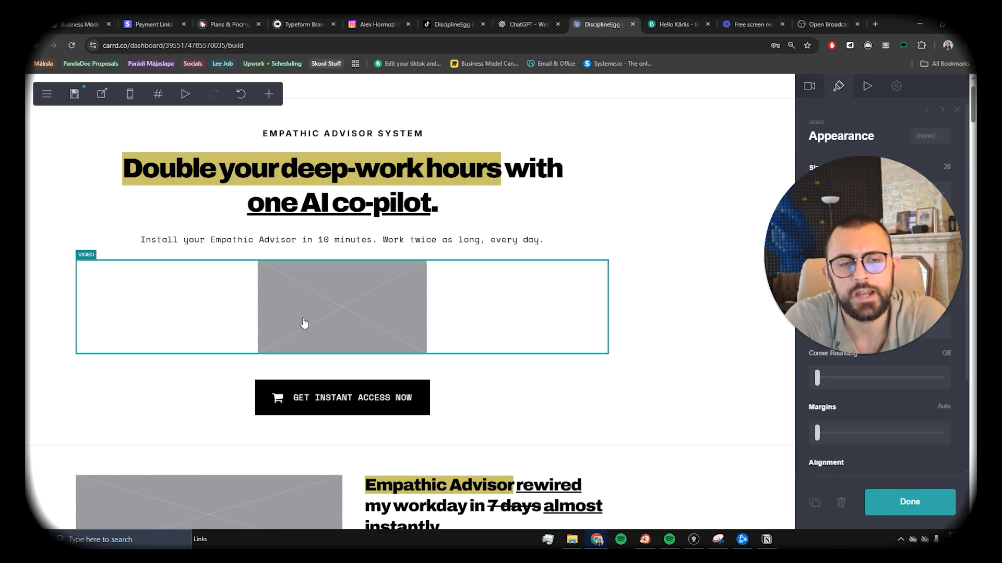
scroll(465, 329, "down", 2)
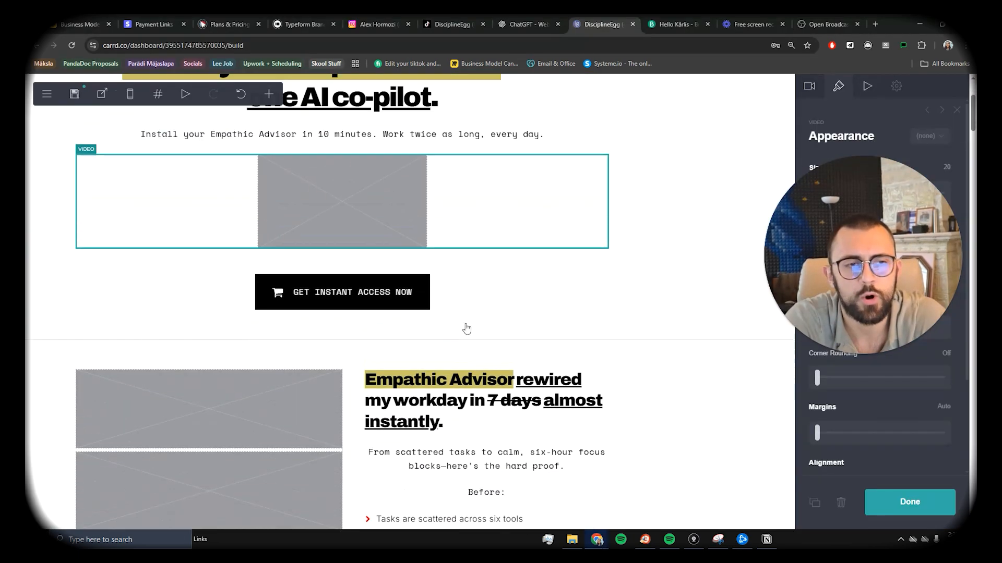
scroll(469, 325, "up", 1)
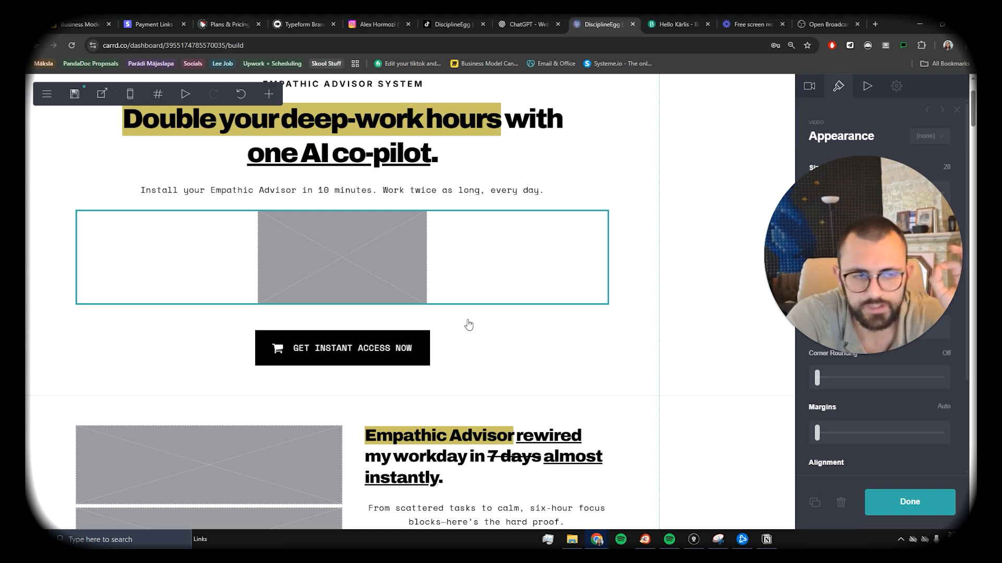
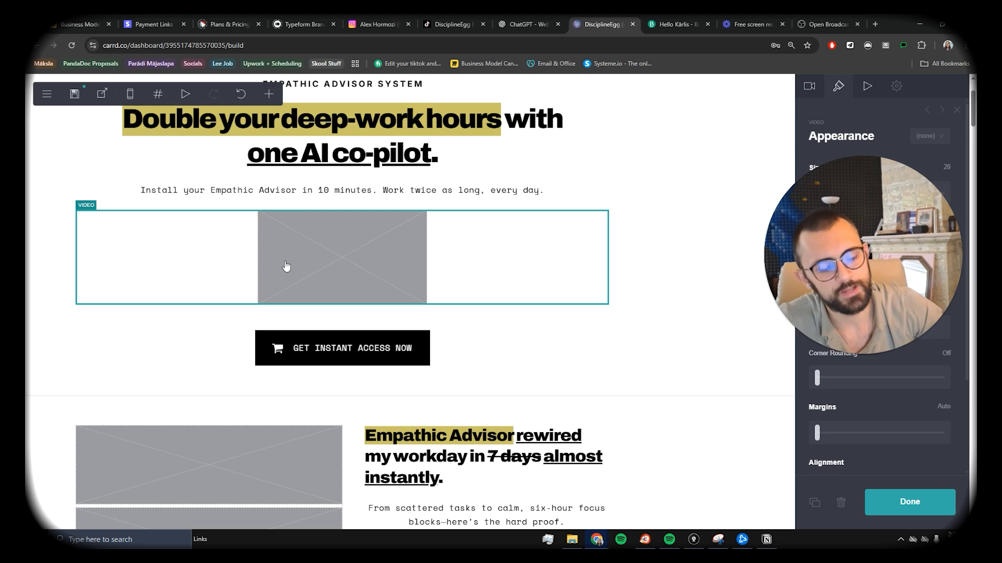
Step: Change the After heading's day count from 7 to 1 in its text field
scroll(286, 266, "down", 8)
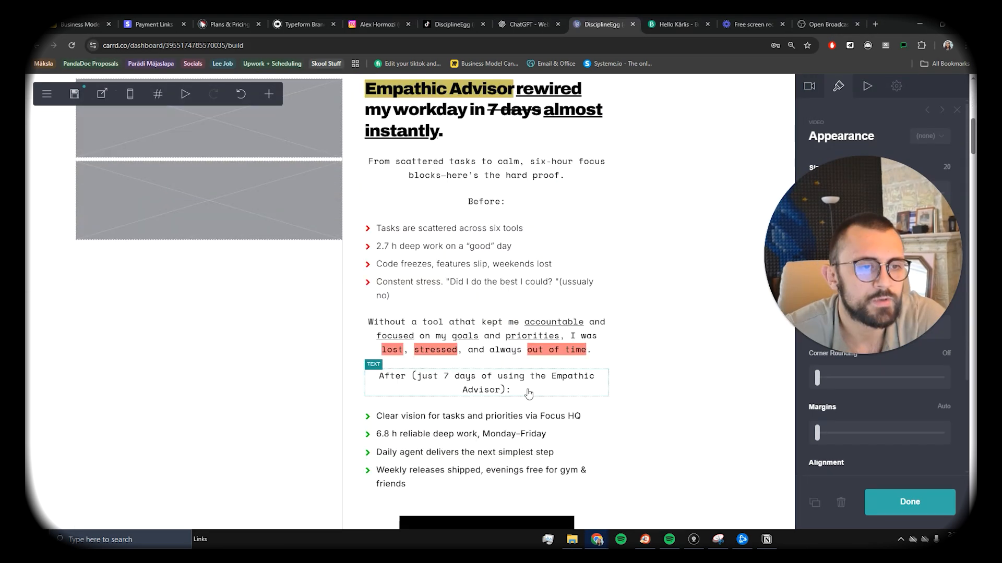
scroll(523, 385, "up", 2)
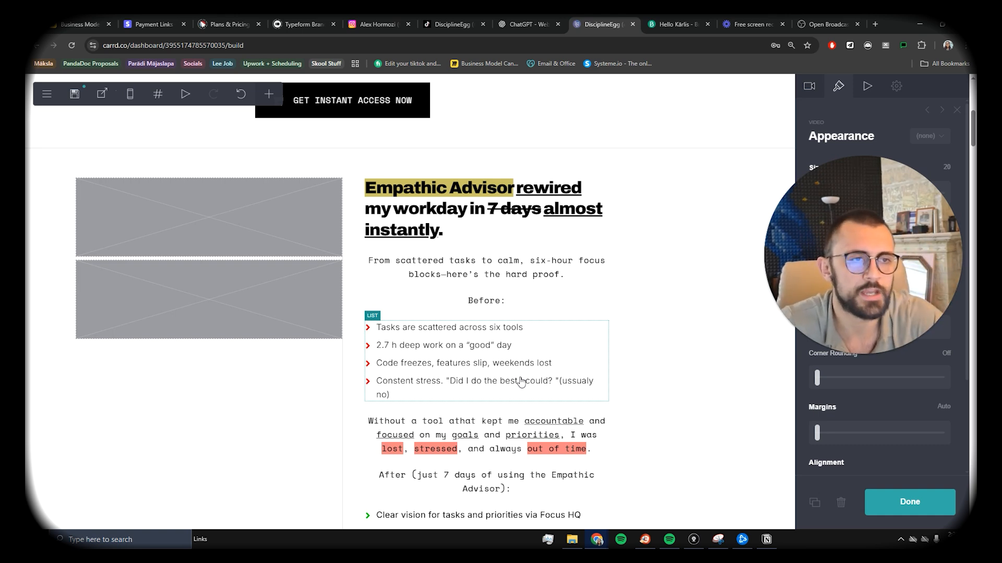
scroll(413, 244, "down", 2)
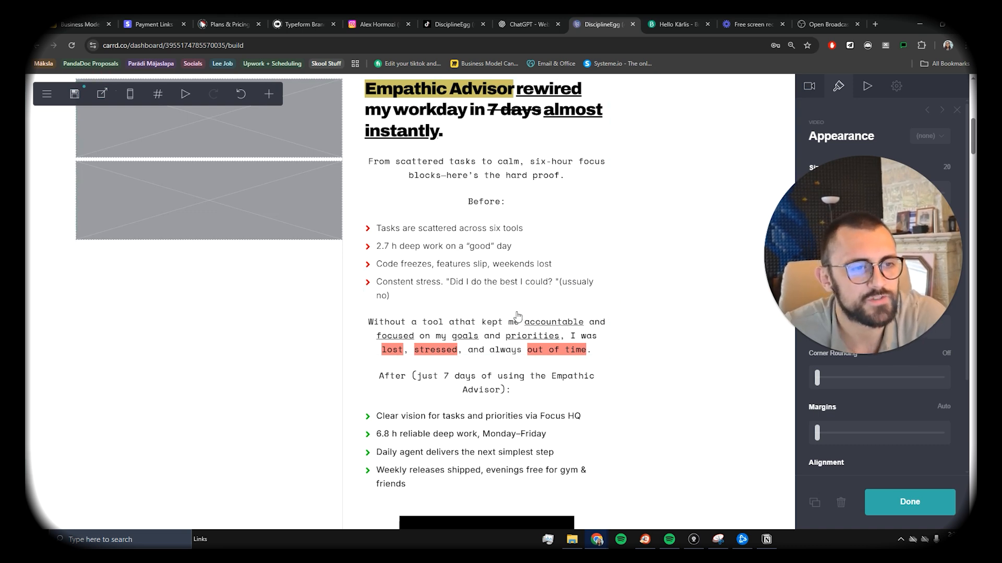
scroll(518, 317, "down", 2)
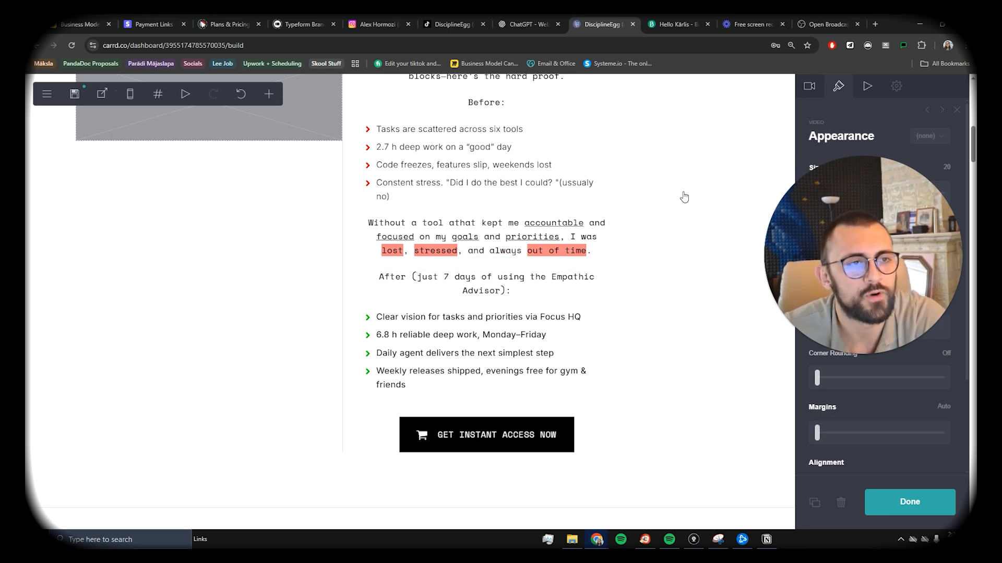
scroll(655, 308, "down", 1)
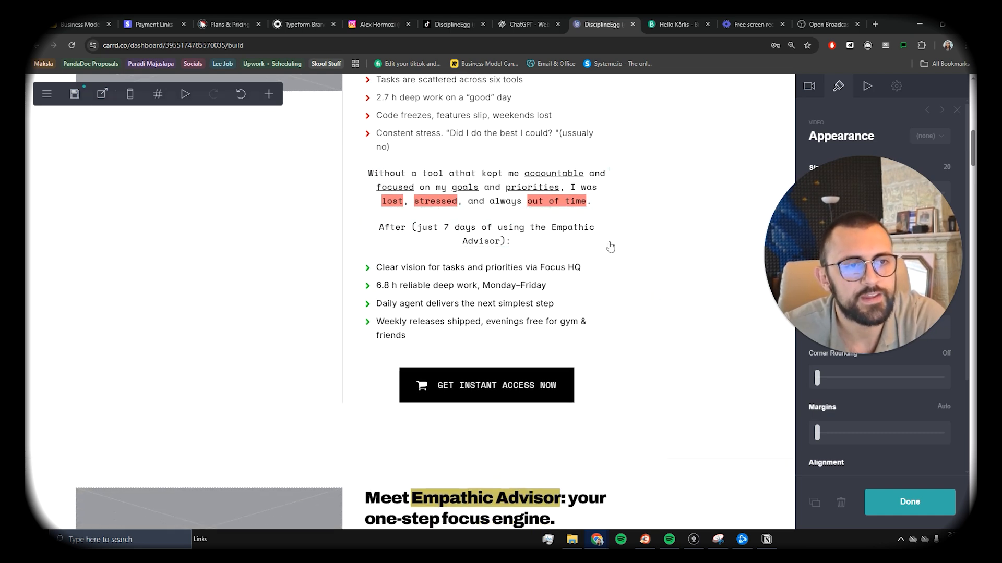
scroll(579, 247, "up", 4)
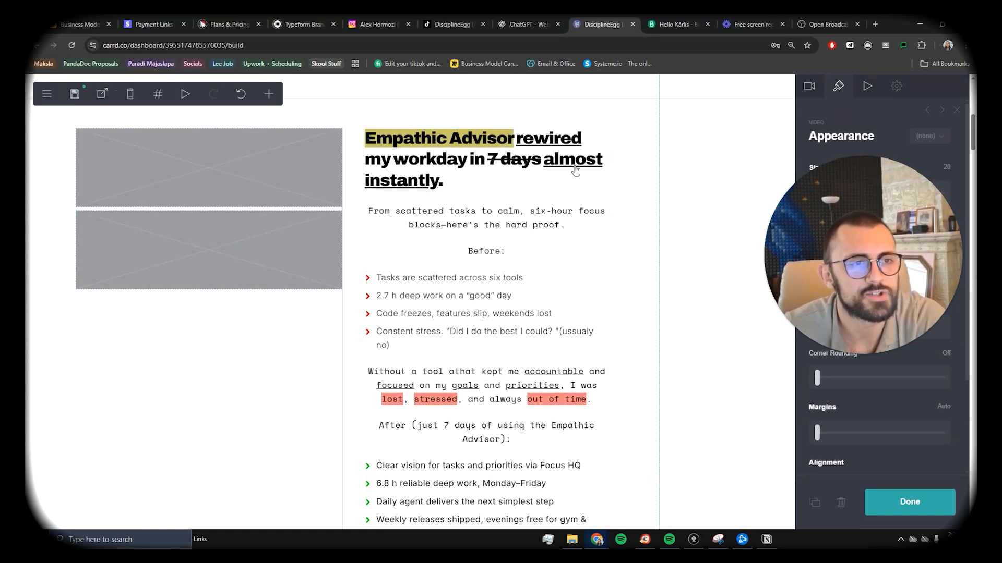
scroll(592, 235, "down", 2)
scroll(590, 249, "up", 1)
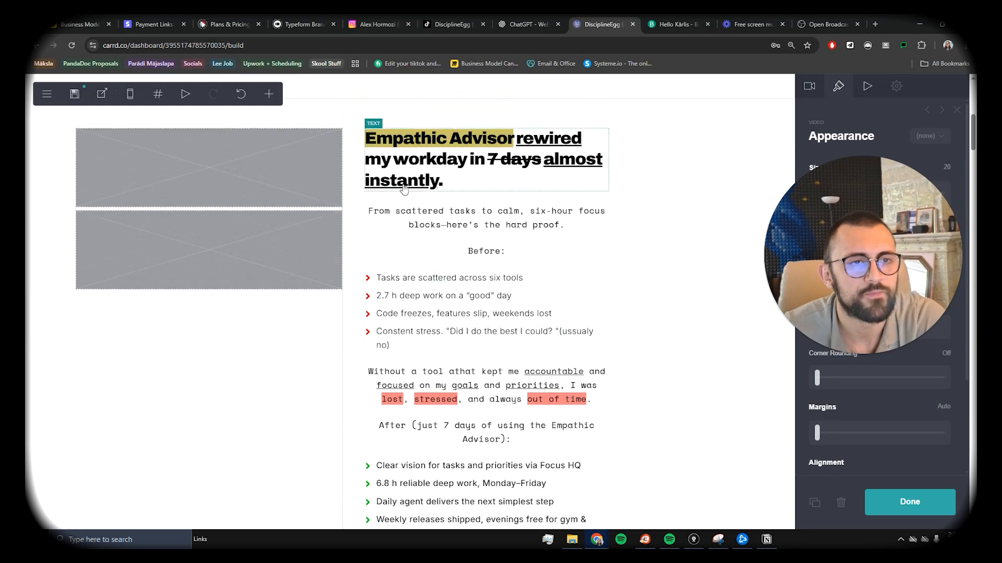
scroll(590, 249, "down", 2)
left_click(490, 284)
left_click(856, 166)
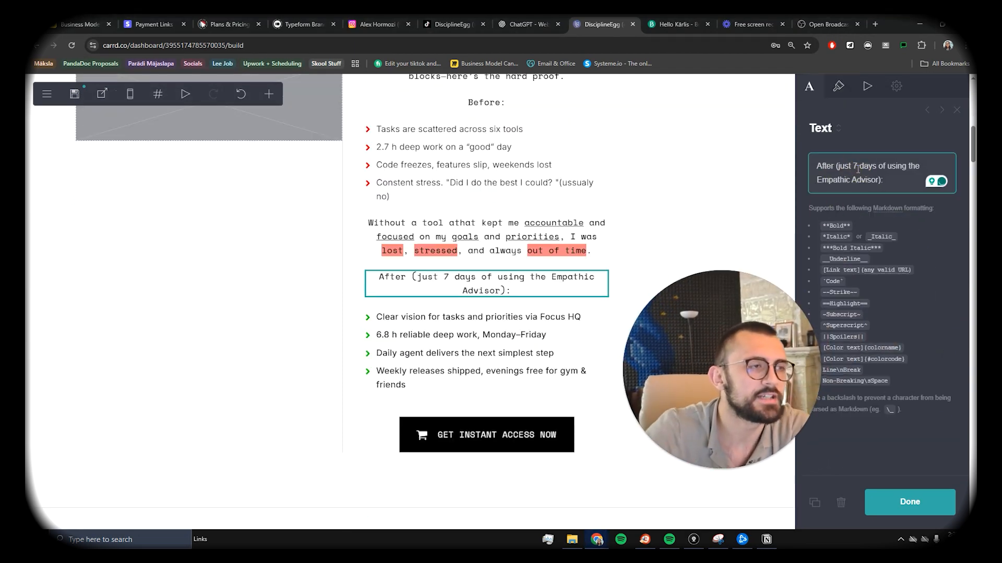
key("BackSpace")
type("1")
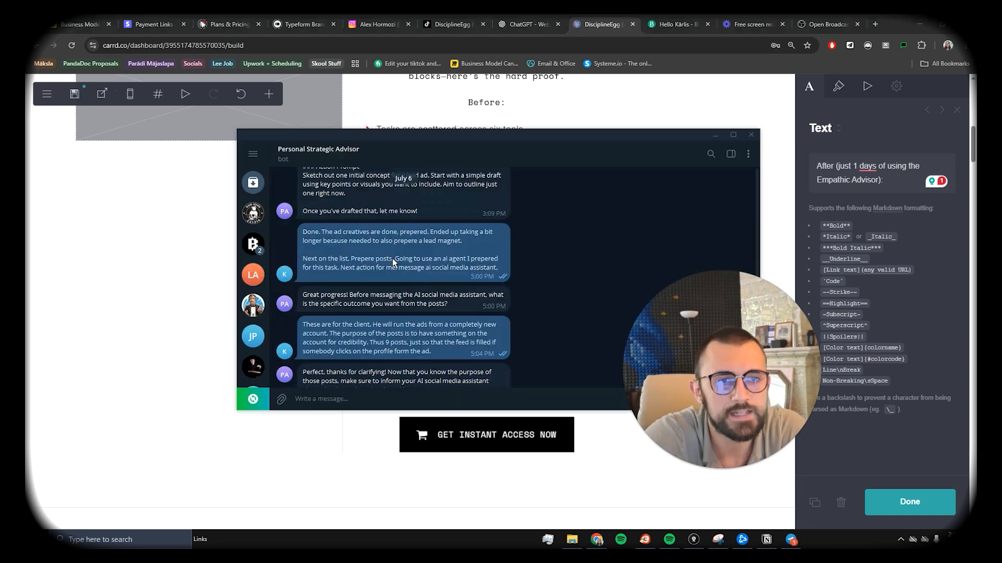
Step: Scroll further down the page and dismiss the Telegram chat covering it
scroll(394, 259, "down", 10)
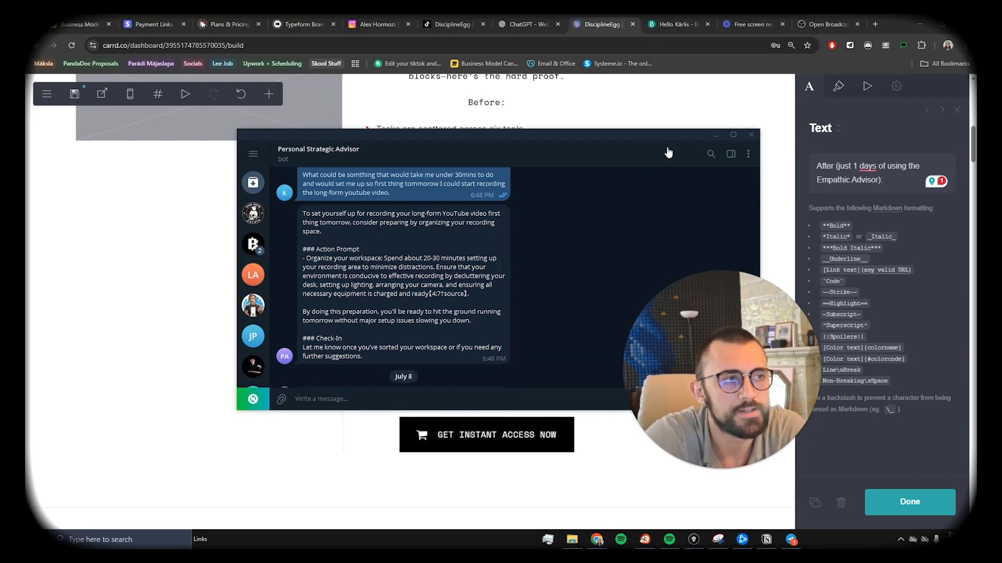
scroll(397, 277, "down", 5)
scroll(432, 255, "down", 3)
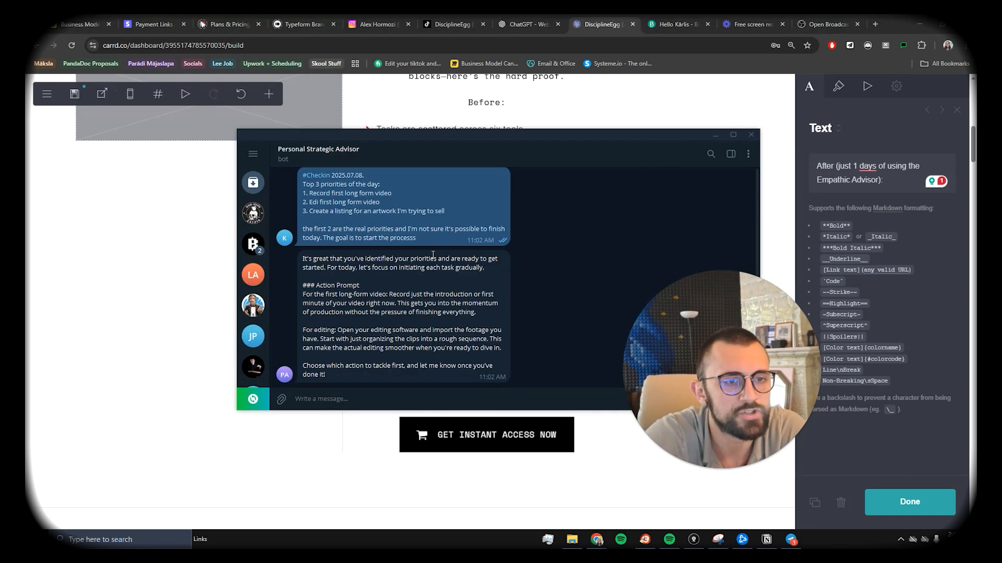
left_click(715, 135)
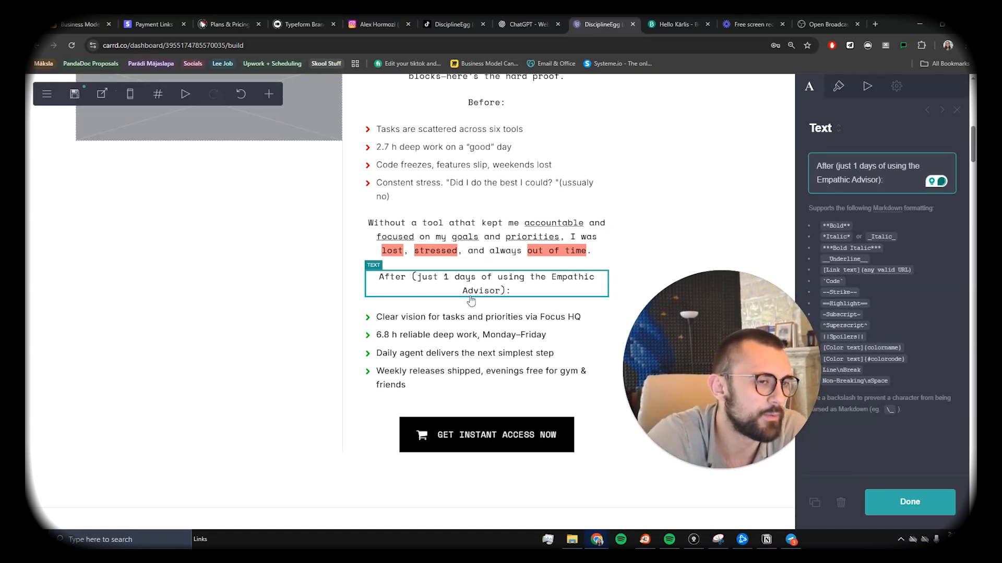
Step: Review the edited After section heading by scrolling around it
scroll(446, 203, "up", 4)
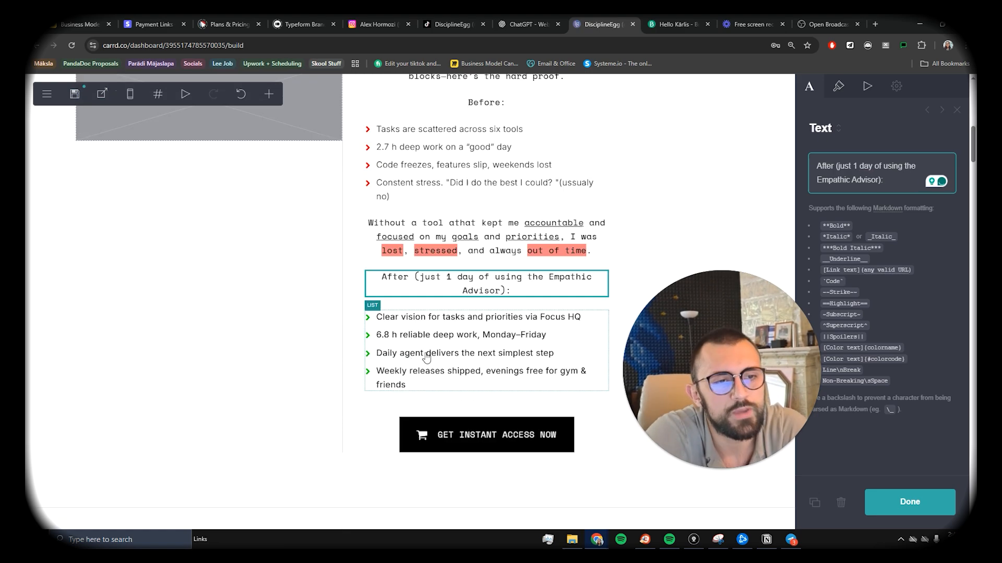
scroll(427, 353, "down", 1)
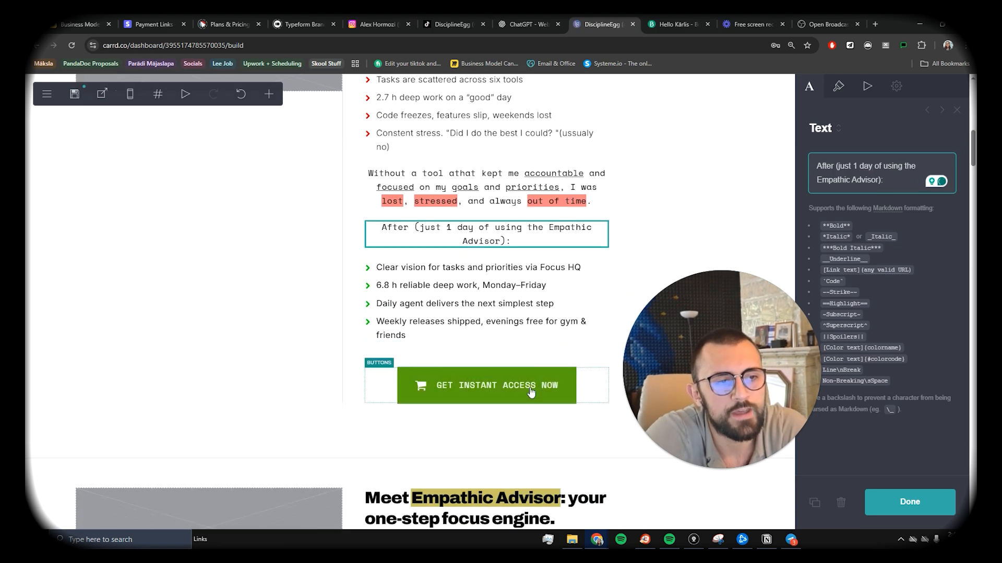
scroll(530, 392, "up", 7)
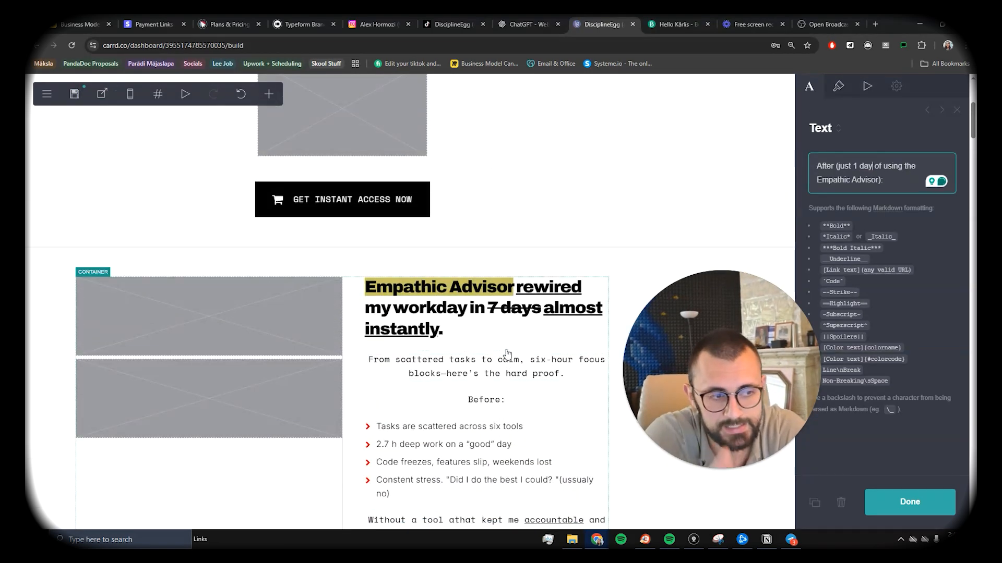
scroll(506, 353, "down", 8)
scroll(469, 365, "up", 5)
scroll(425, 384, "down", 12)
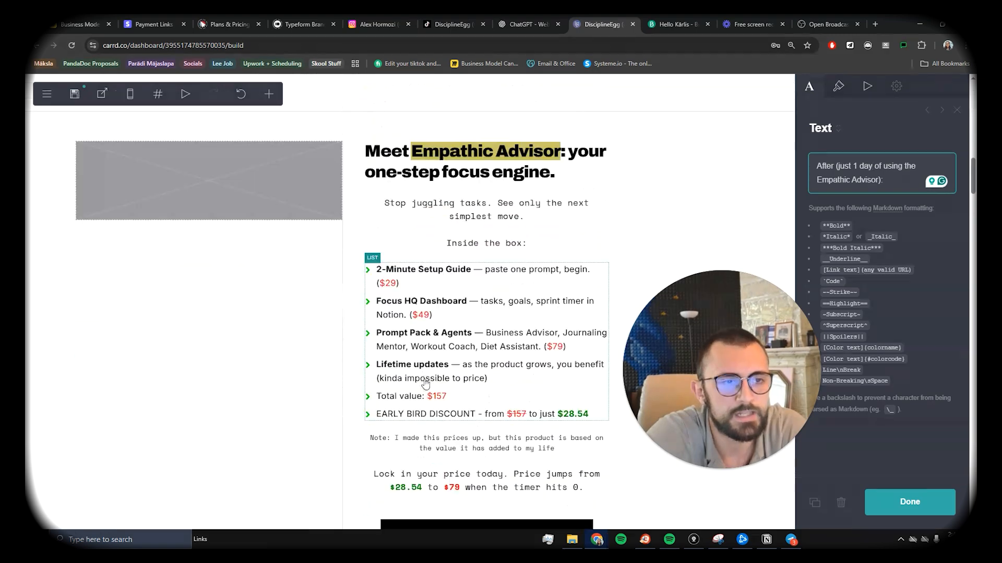
scroll(426, 384, "up", 13)
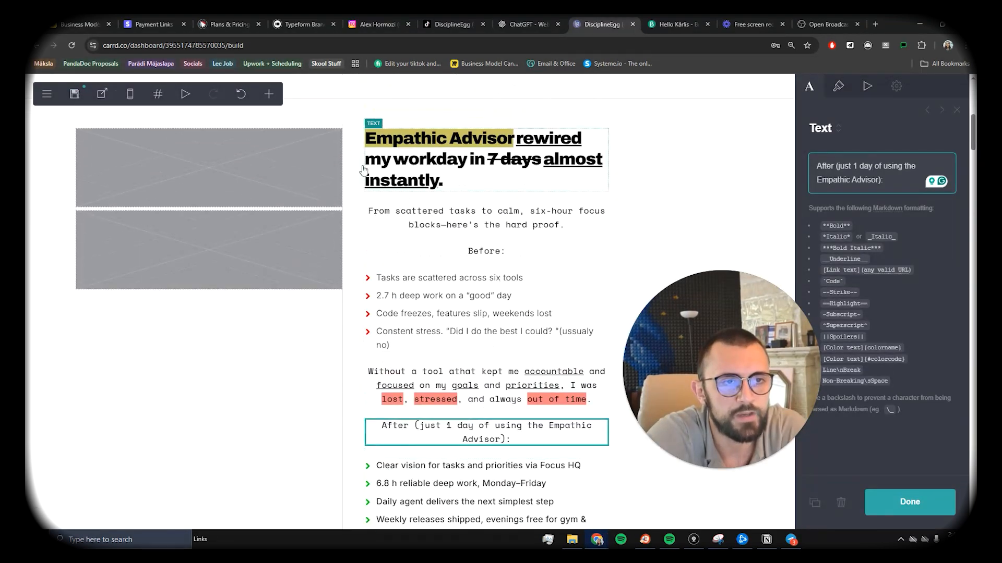
scroll(491, 241, "down", 3)
scroll(444, 256, "up", 5)
scroll(407, 266, "down", 4)
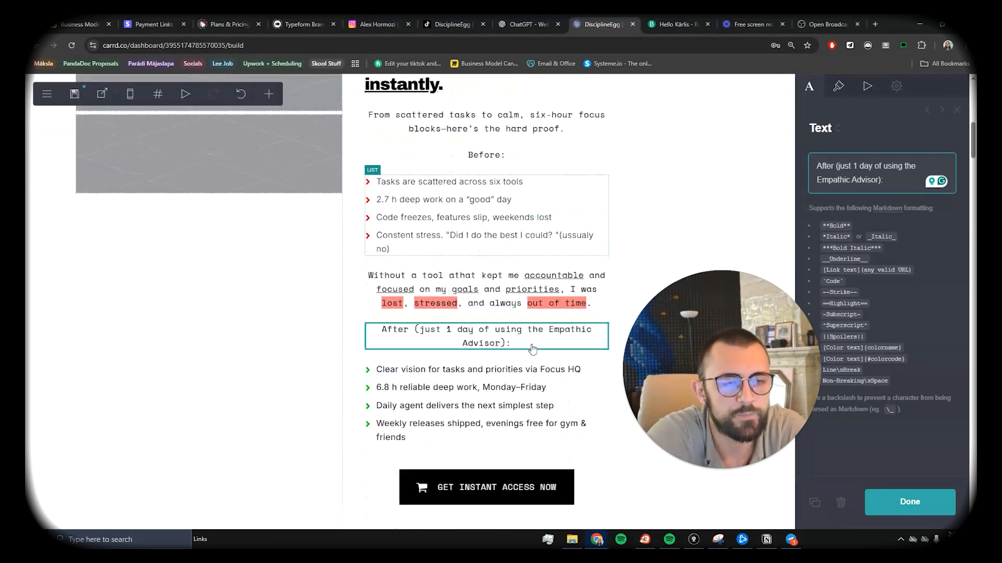
scroll(383, 275, "up", 2)
scroll(313, 240, "up", 1)
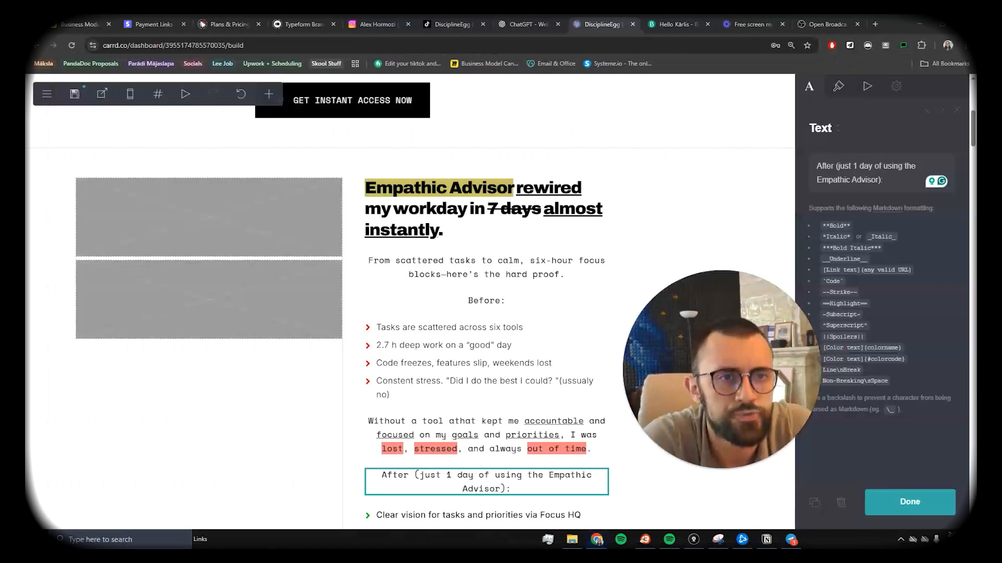
Step: Check another open site tab, then return to the Carrd builder and scroll the page
left_click(405, 24)
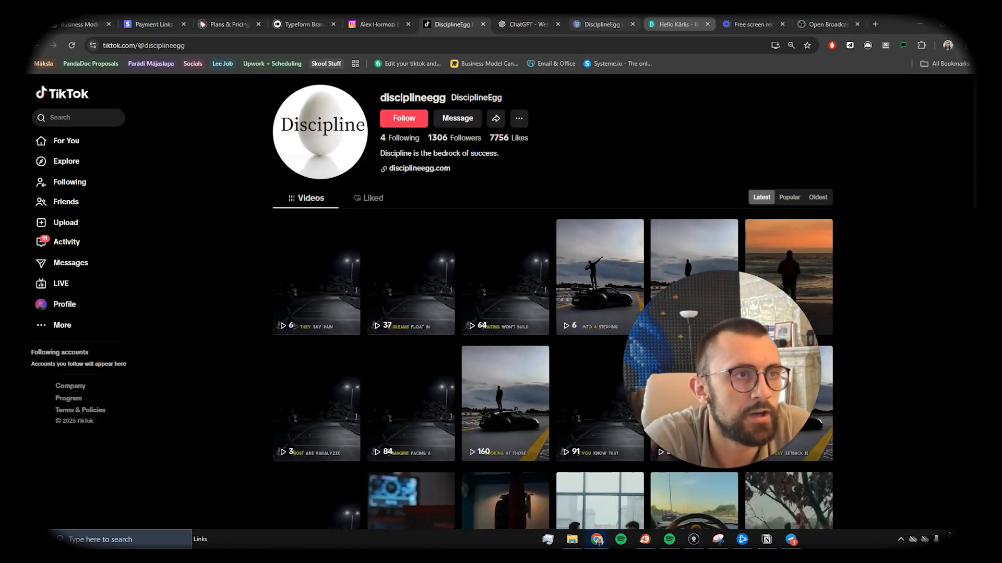
left_click(602, 24)
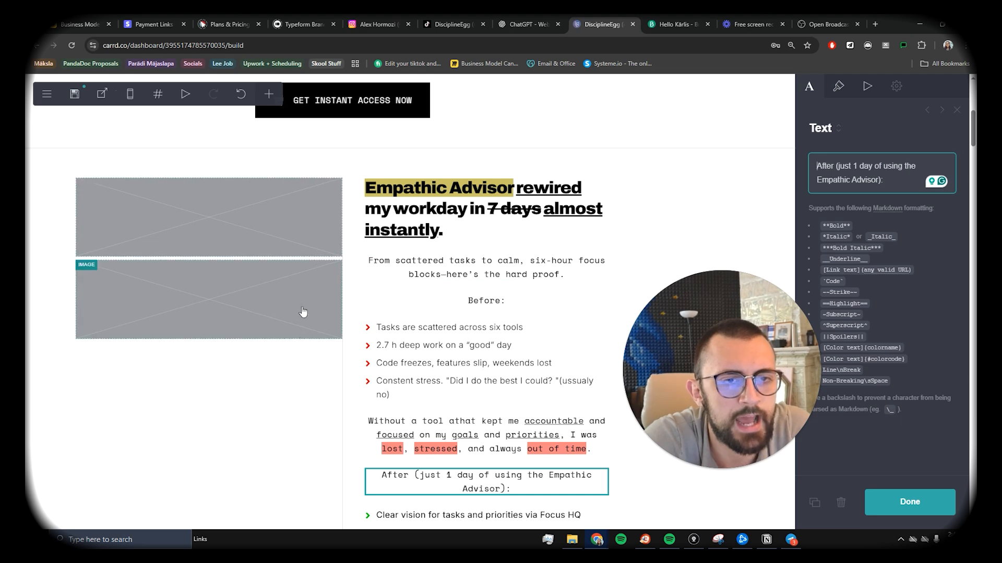
scroll(259, 317, "down", 10)
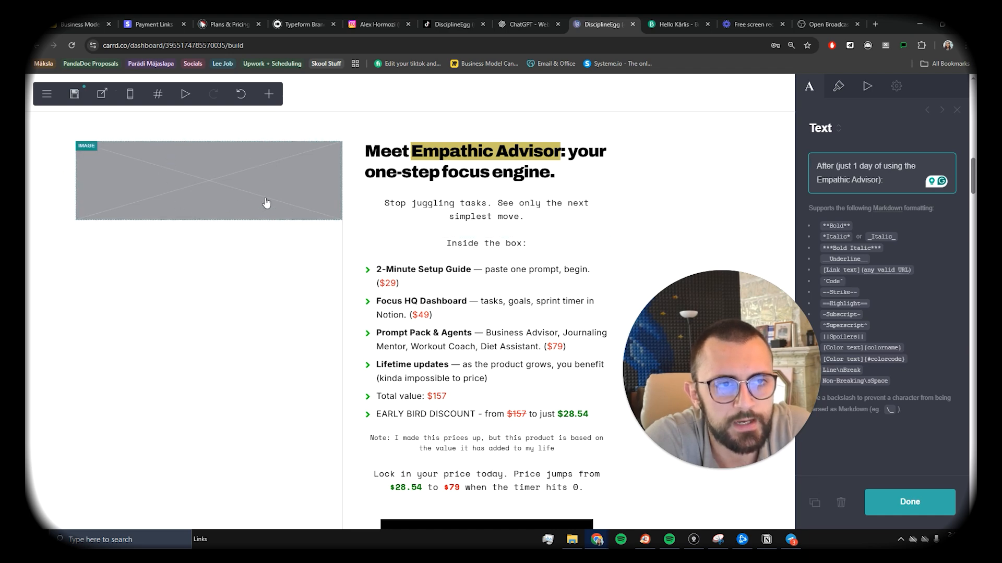
scroll(438, 274, "down", 2)
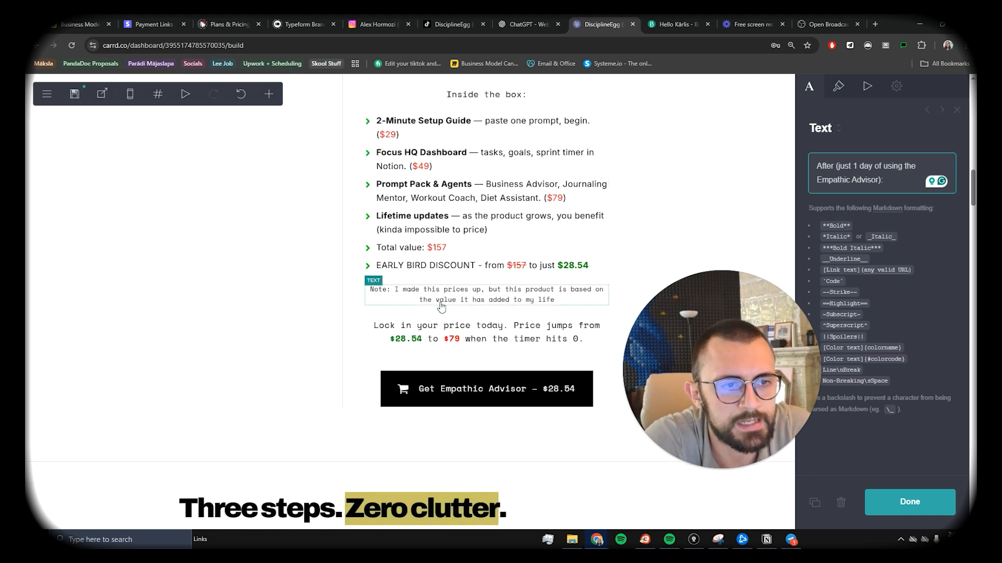
scroll(441, 306, "up", 2)
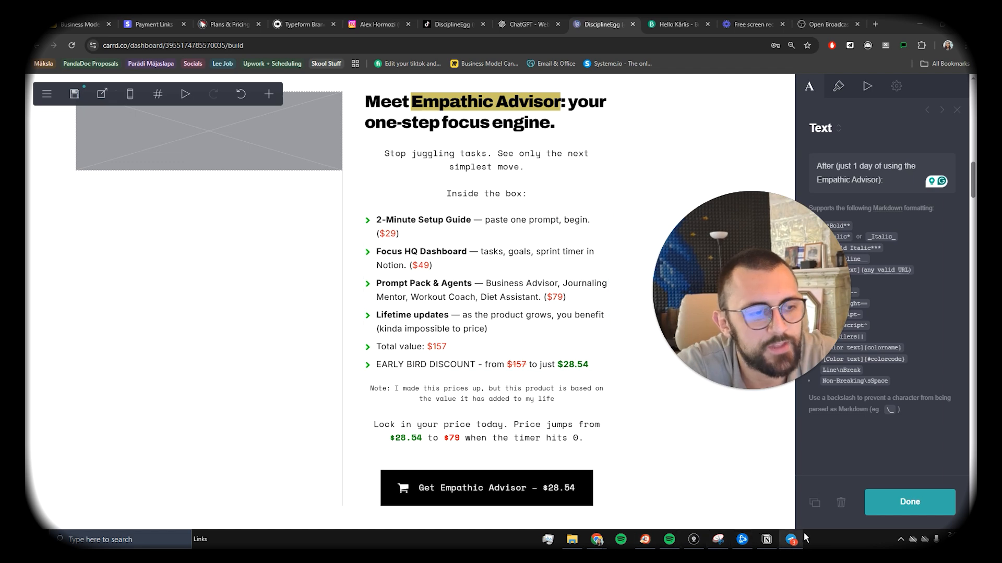
left_click(767, 540)
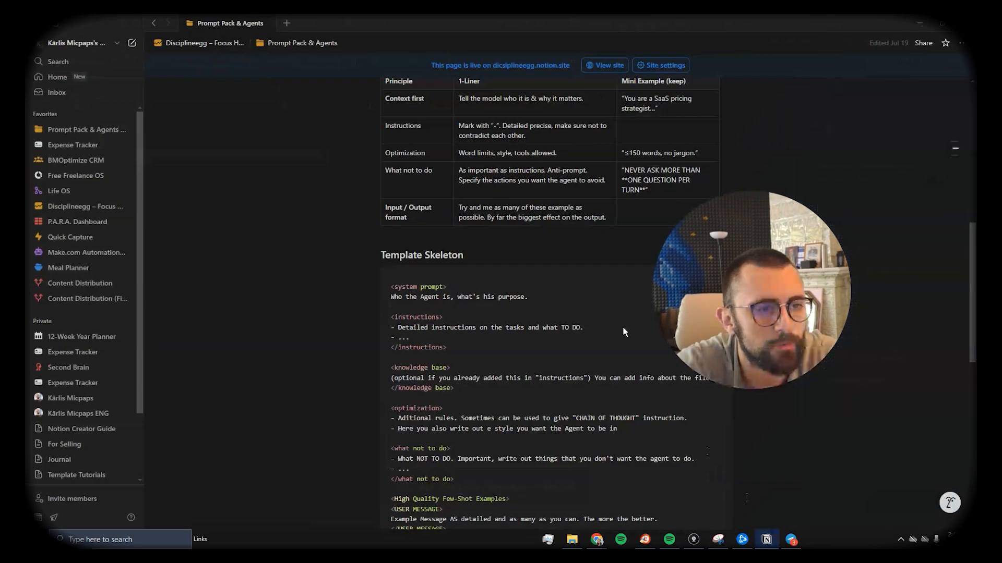
left_click(184, 44)
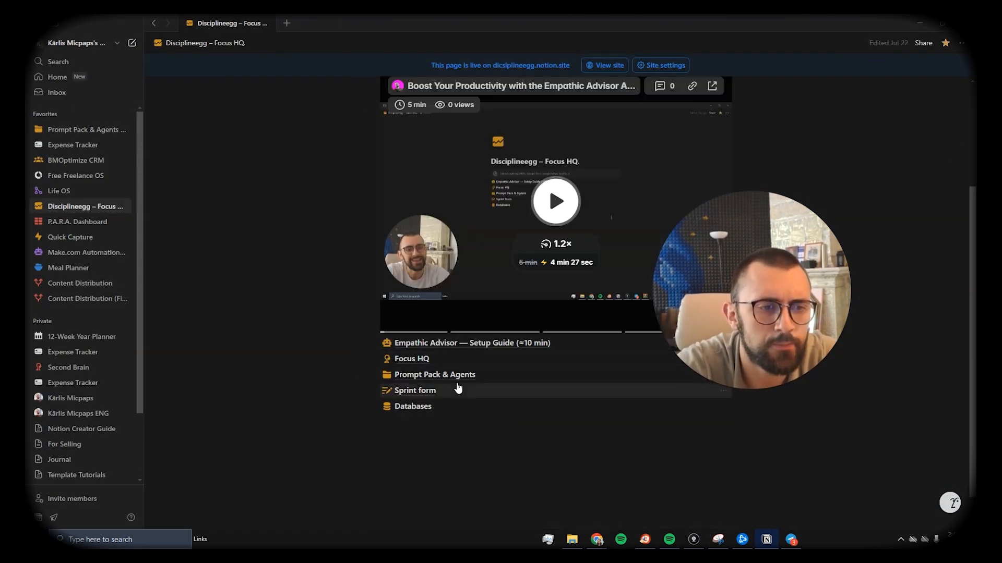
left_click(920, 24)
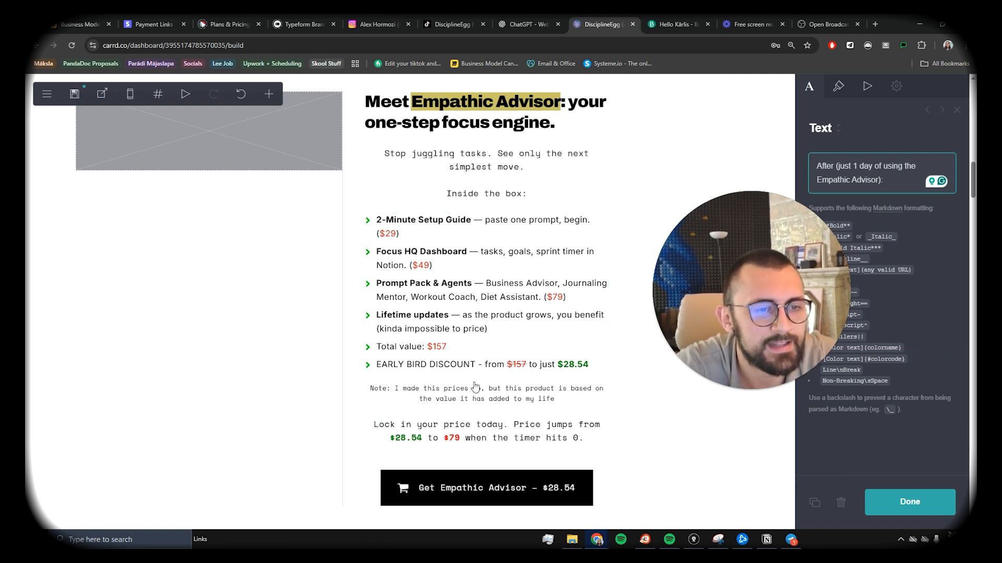
Step: Select the disclaimer note below the early-bird price to edit its text
scroll(454, 356, "down", 1)
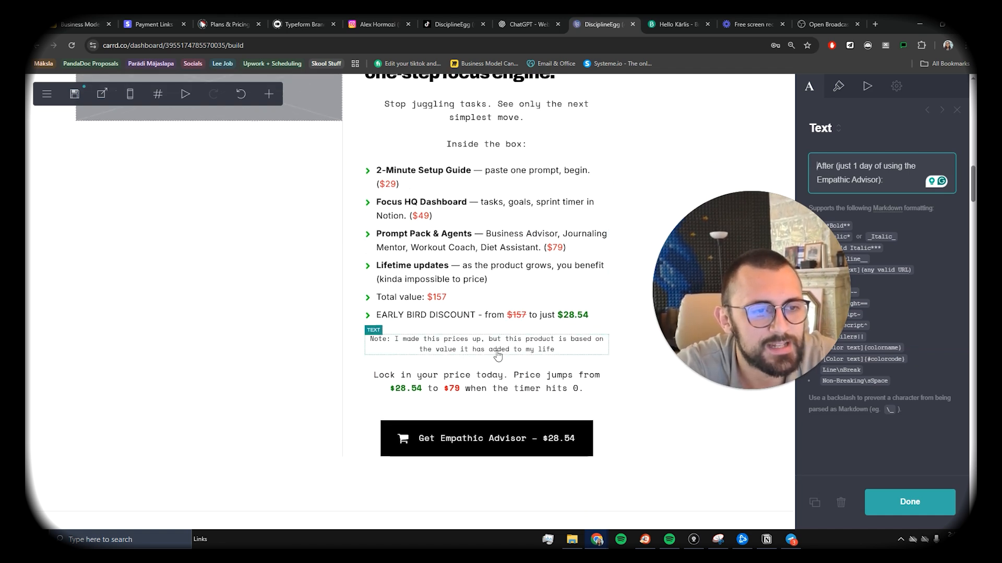
left_click(496, 350)
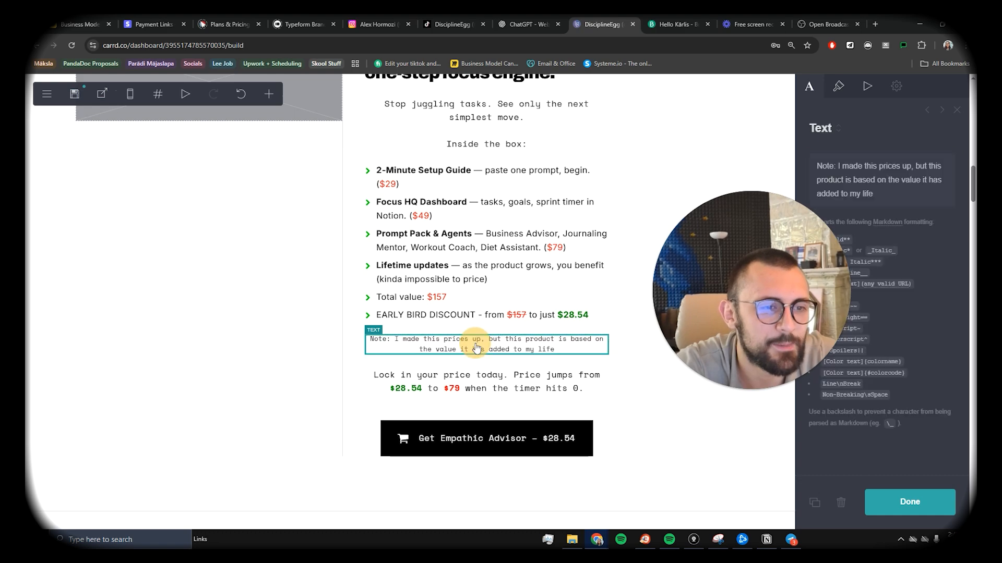
scroll(490, 392, "up", 3)
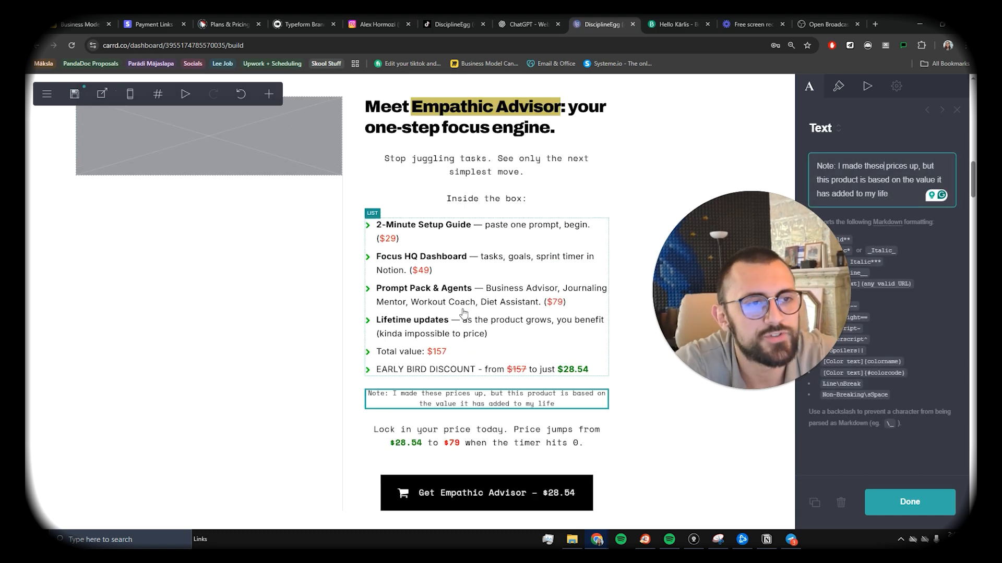
scroll(459, 312, "up", 2)
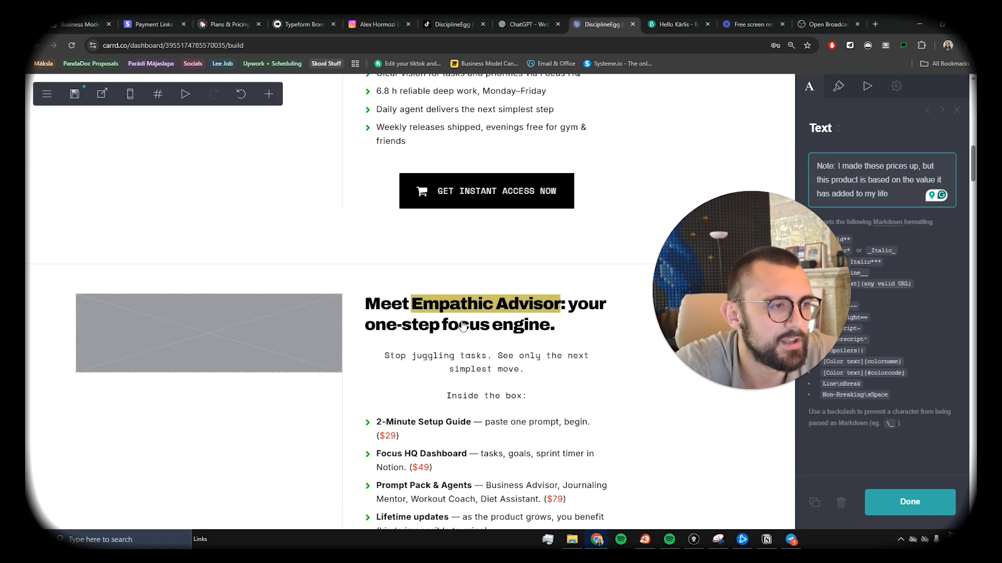
scroll(460, 318, "down", 12)
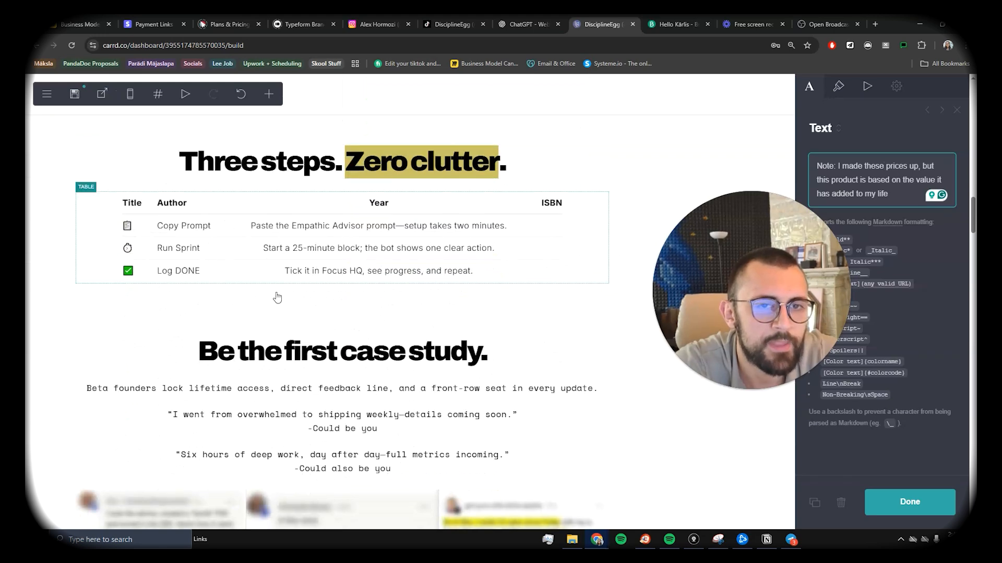
scroll(298, 235, "down", 4)
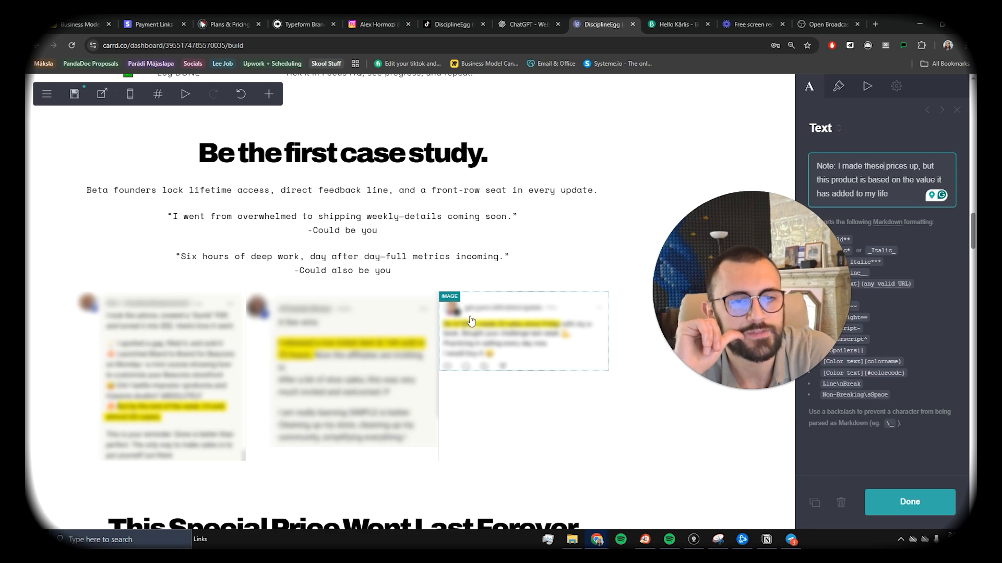
Step: Review the page's sections, including the code embed under the buy button
scroll(471, 319, "up", 2)
scroll(402, 323, "down", 2)
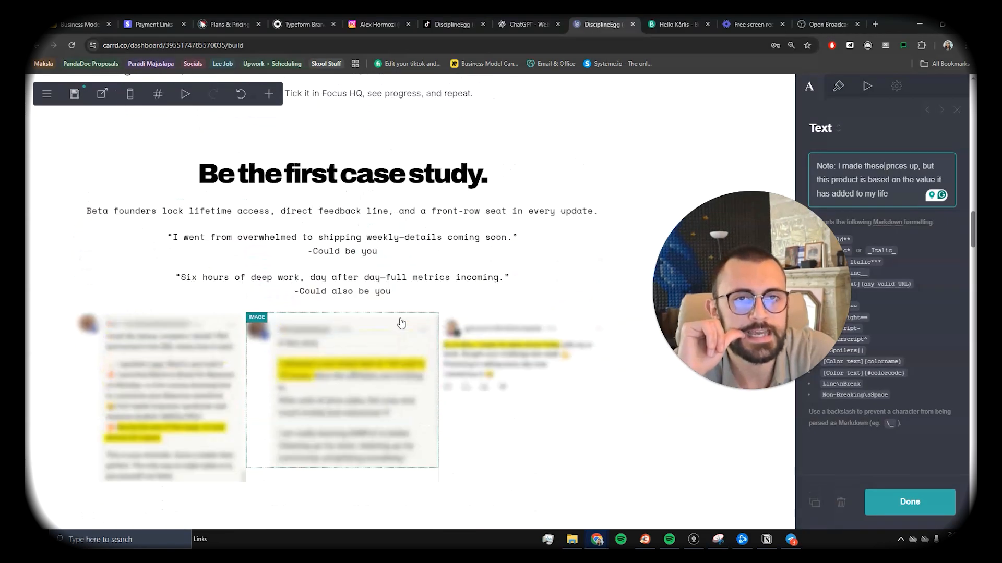
scroll(401, 324, "up", 10)
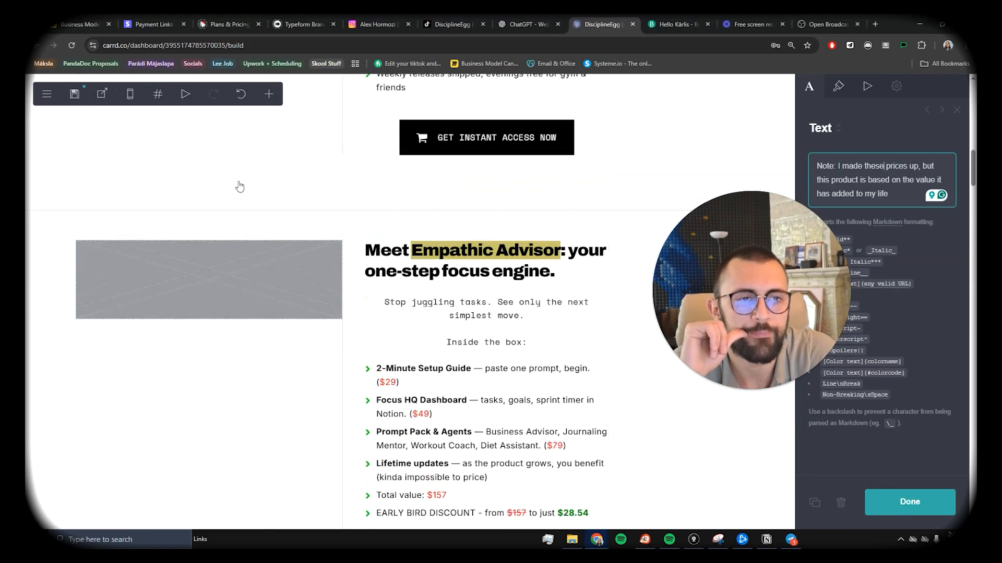
scroll(315, 321, "up", 5)
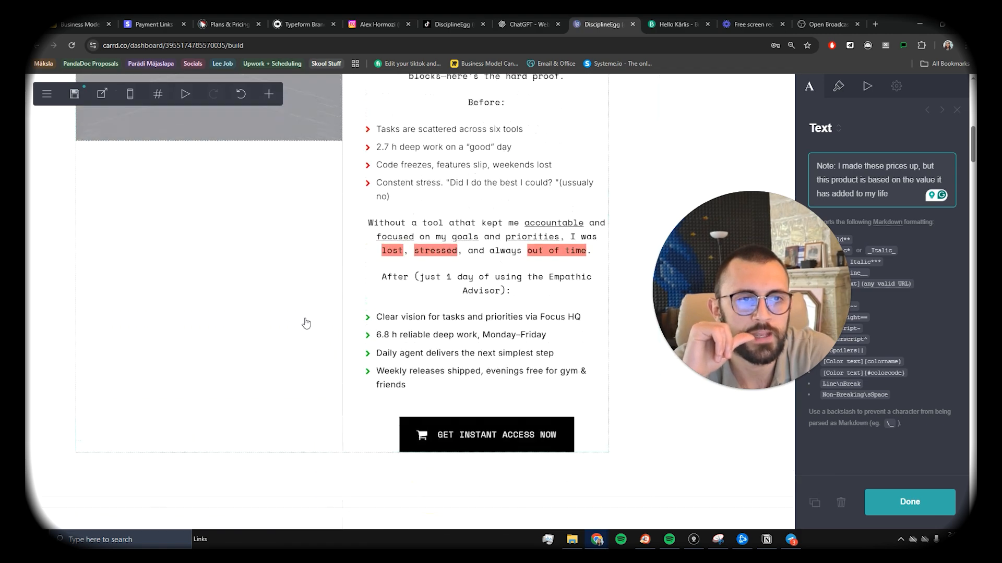
scroll(303, 331, "down", 10)
scroll(302, 331, "down", 10)
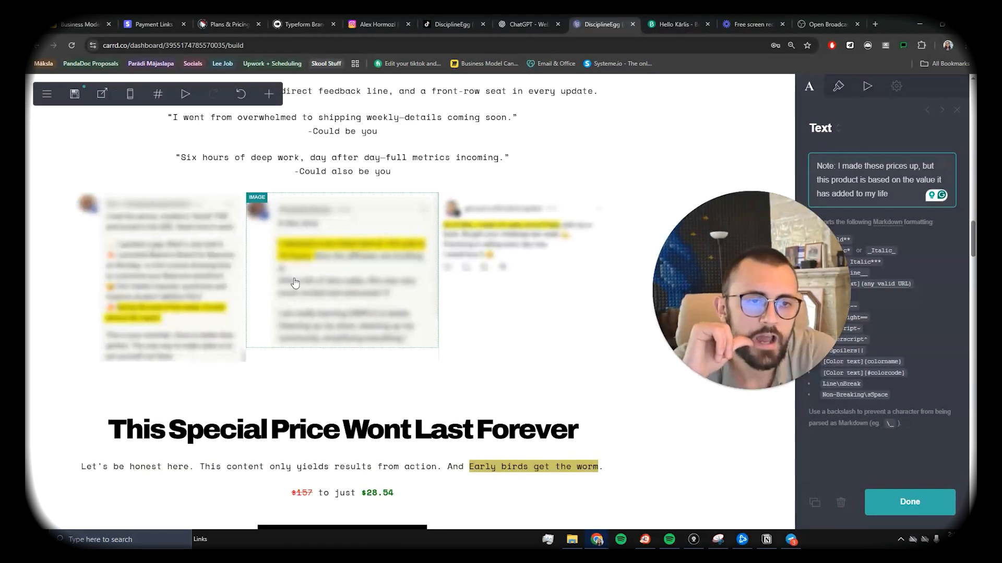
scroll(308, 210, "up", 2)
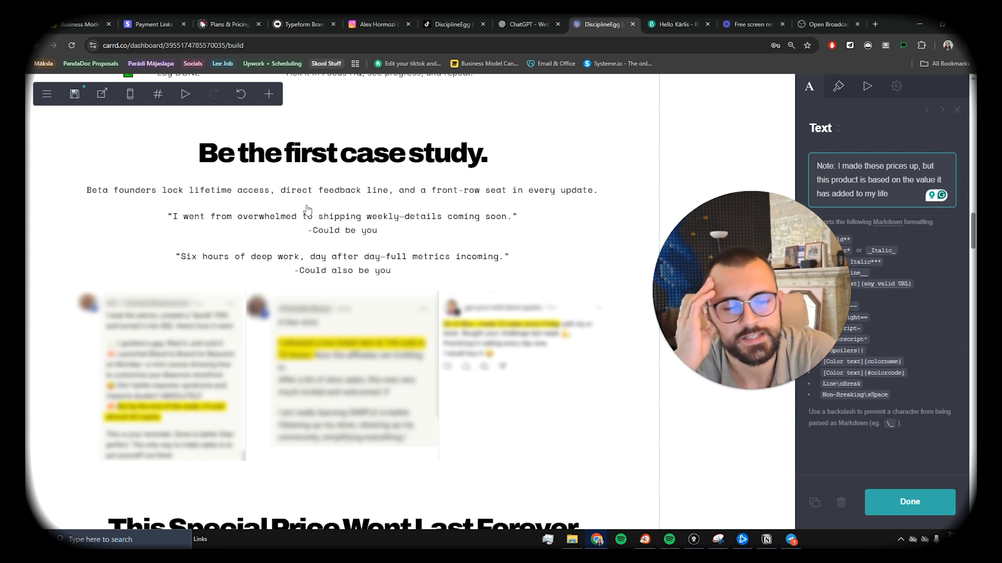
scroll(308, 209, "up", 1)
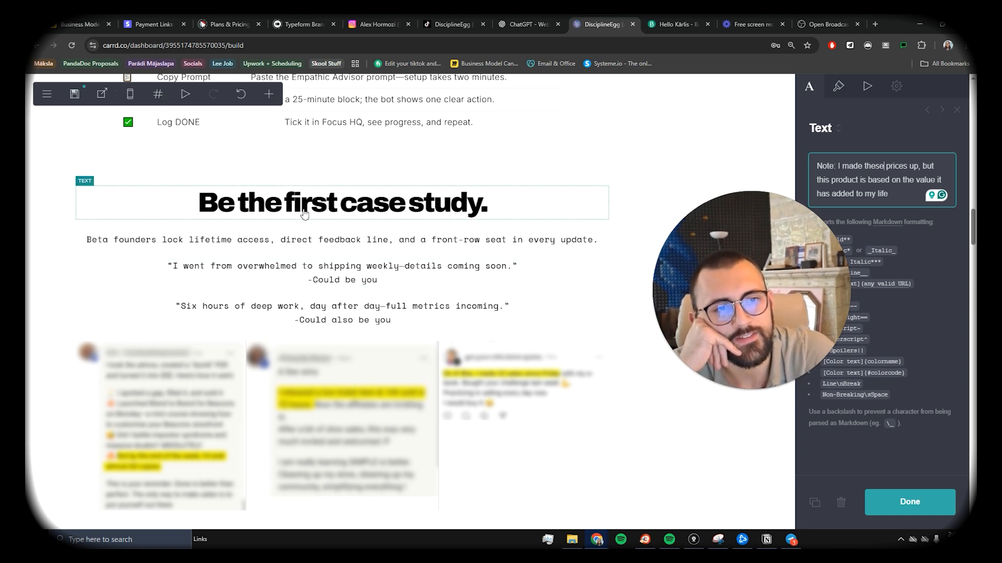
scroll(305, 214, "up", 1)
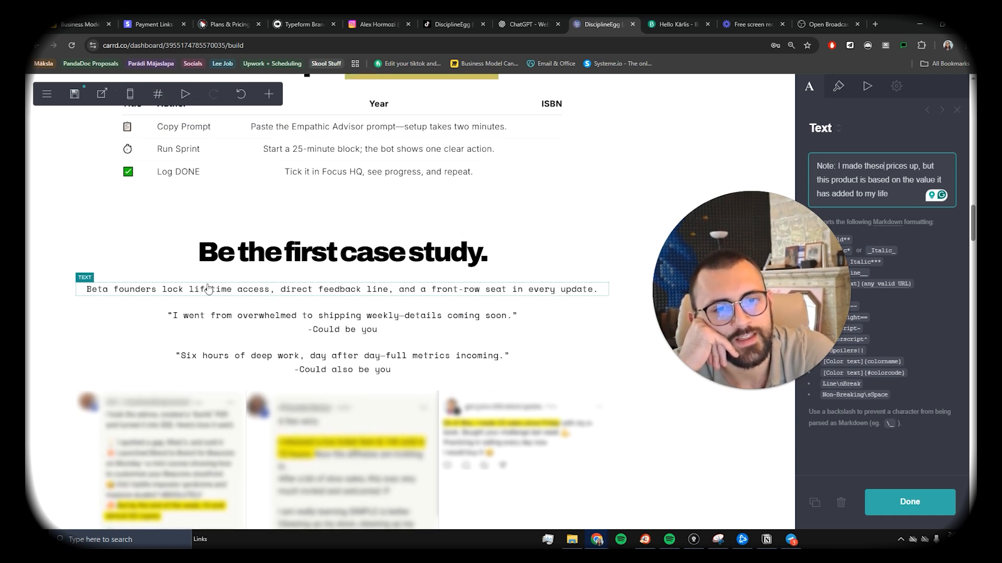
scroll(250, 293, "up", 3)
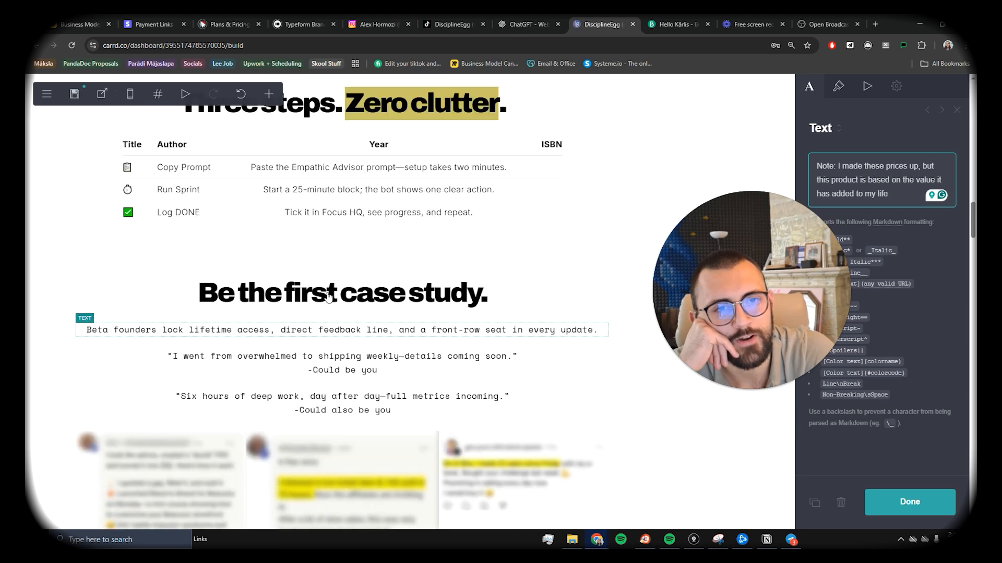
scroll(373, 251, "down", 4)
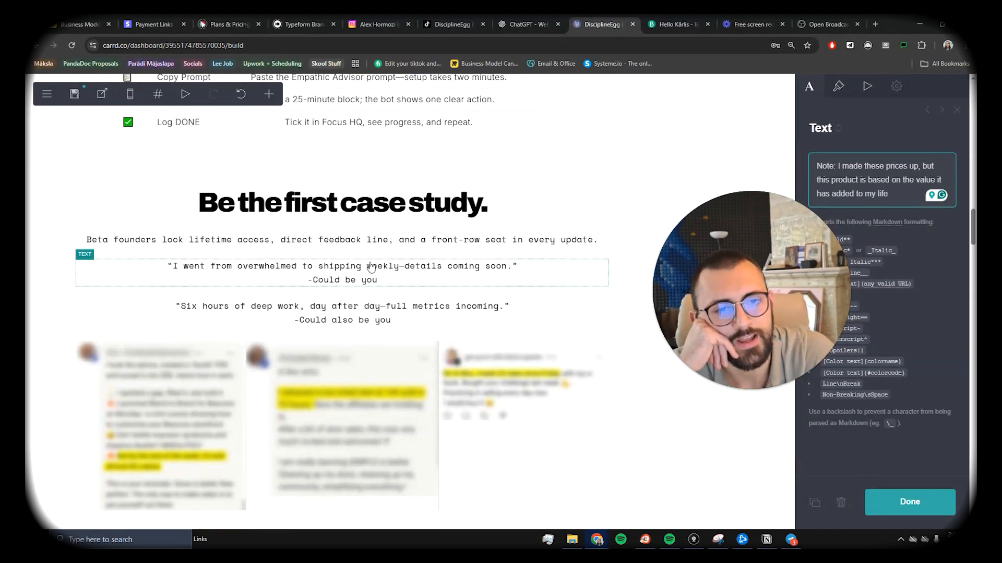
scroll(373, 251, "down", 2)
scroll(373, 314, "down", 5)
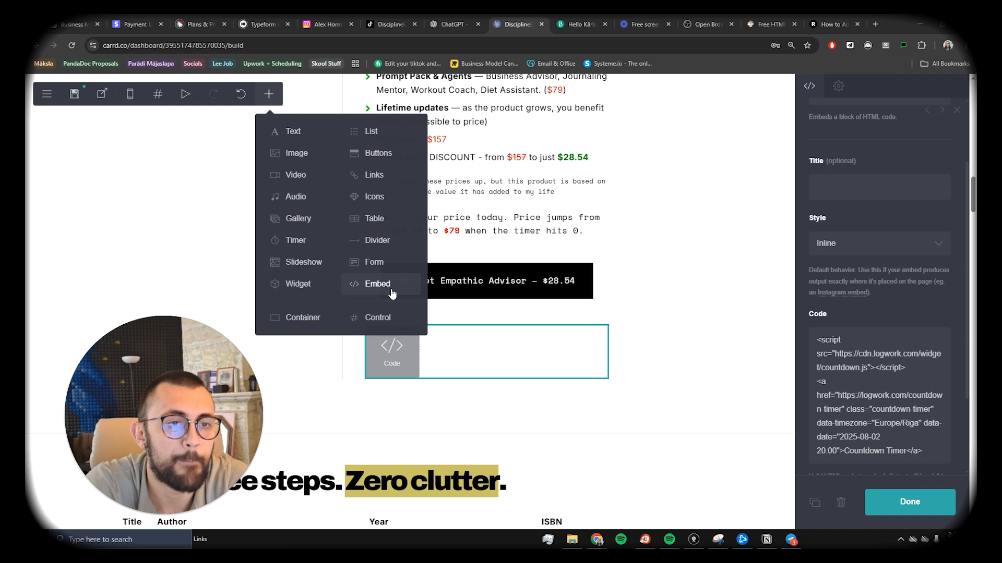
Step: Add a code embed, then delete the empty No Code embed under the buy button
left_click(367, 284)
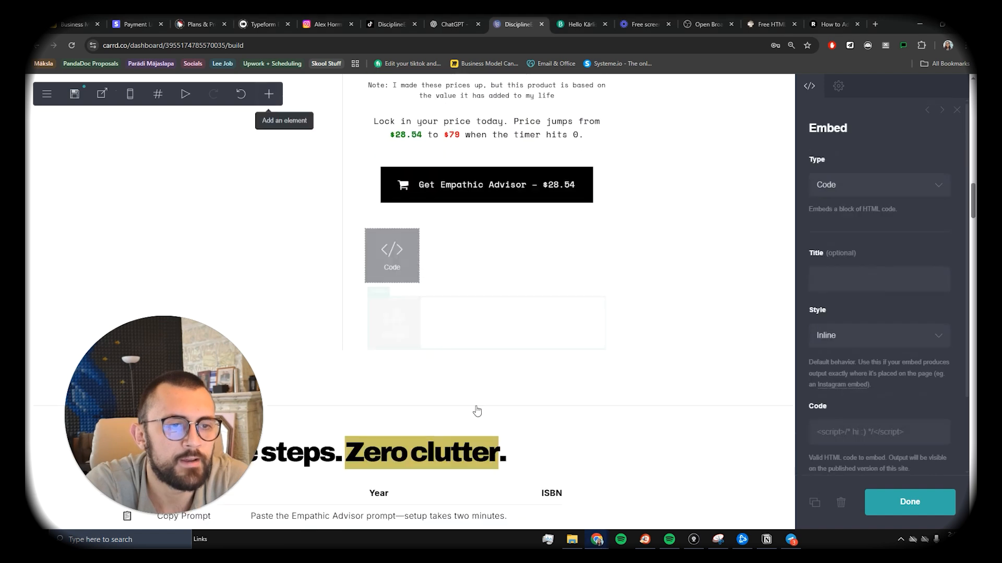
left_click(841, 432)
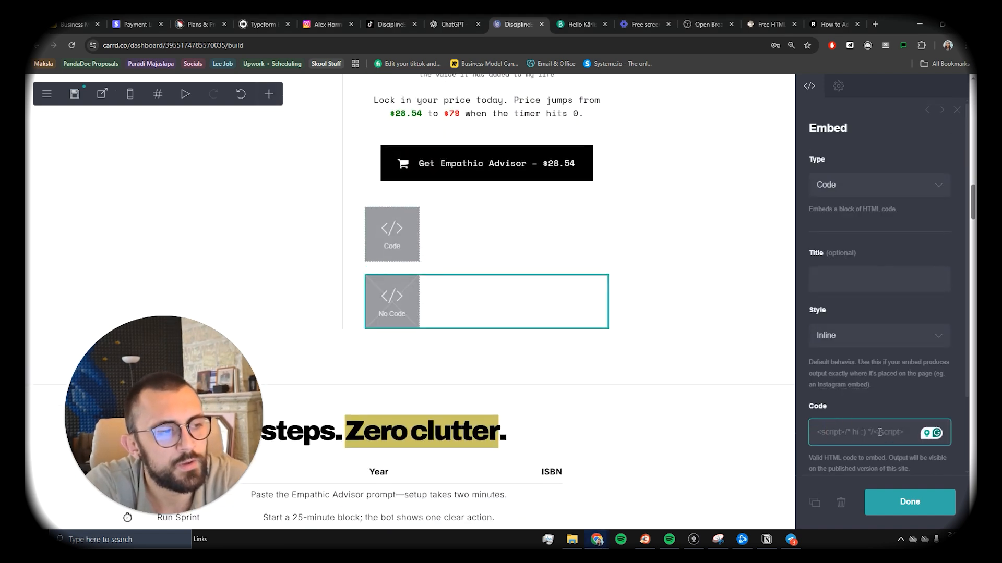
left_click(727, 292)
left_click(494, 306)
key("Delete")
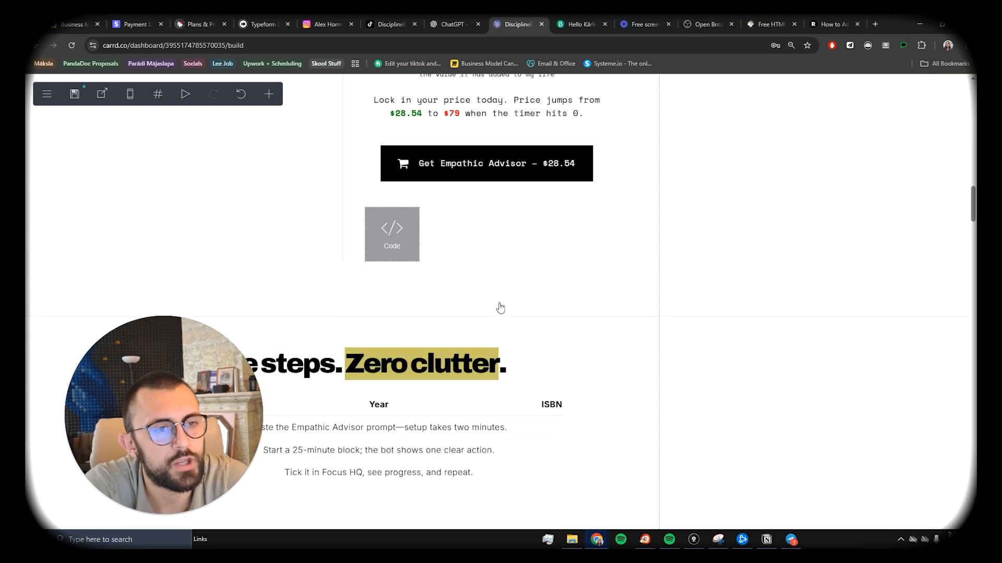
Step: Switch to the Logwork countdown timer page
scroll(505, 308, "up", 3)
left_click(770, 25)
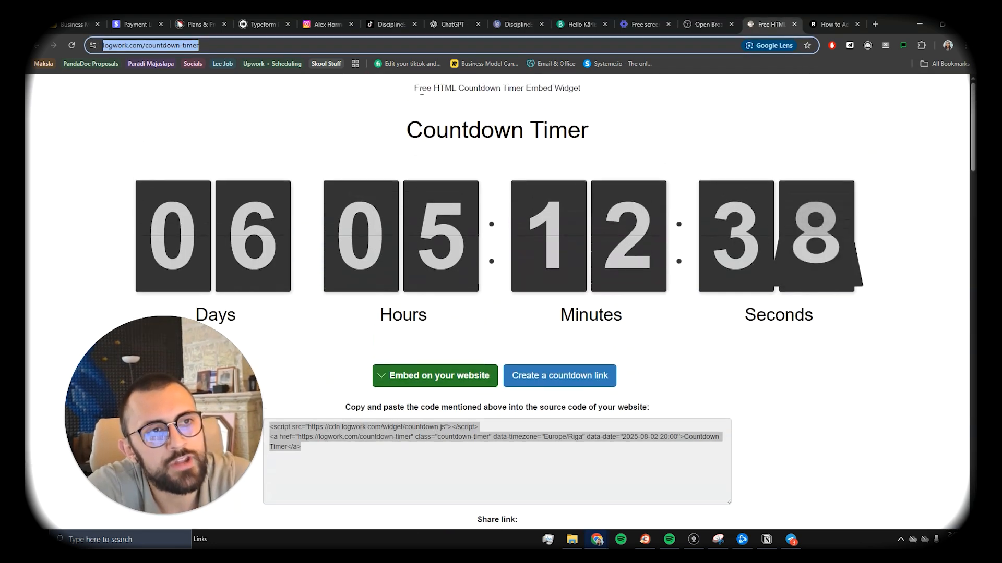
left_click_drag(414, 88, 582, 89)
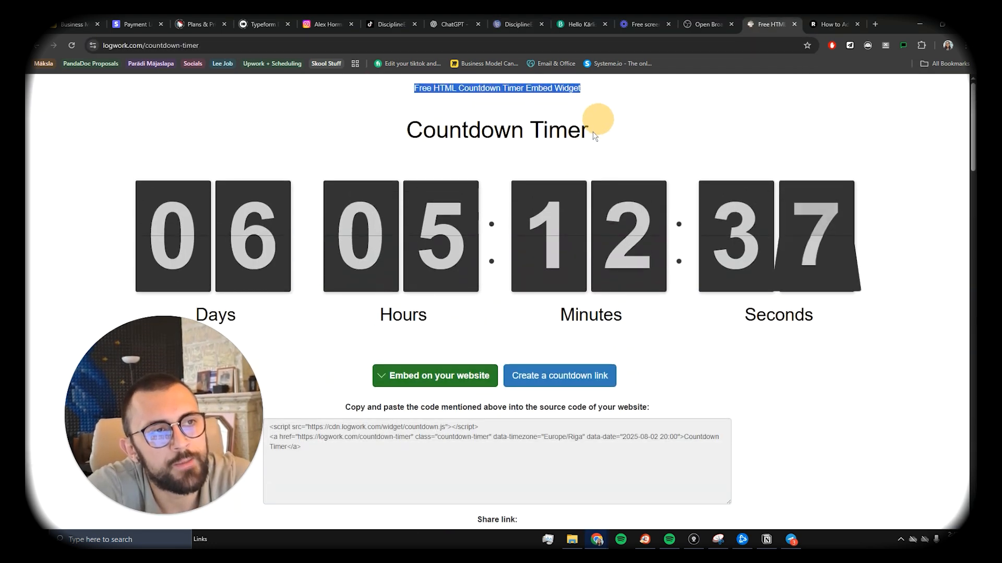
Step: Set the Logwork countdown to the Flip v3 style and regenerate its embed code
scroll(470, 178, "down", 3)
scroll(311, 227, "up", 3)
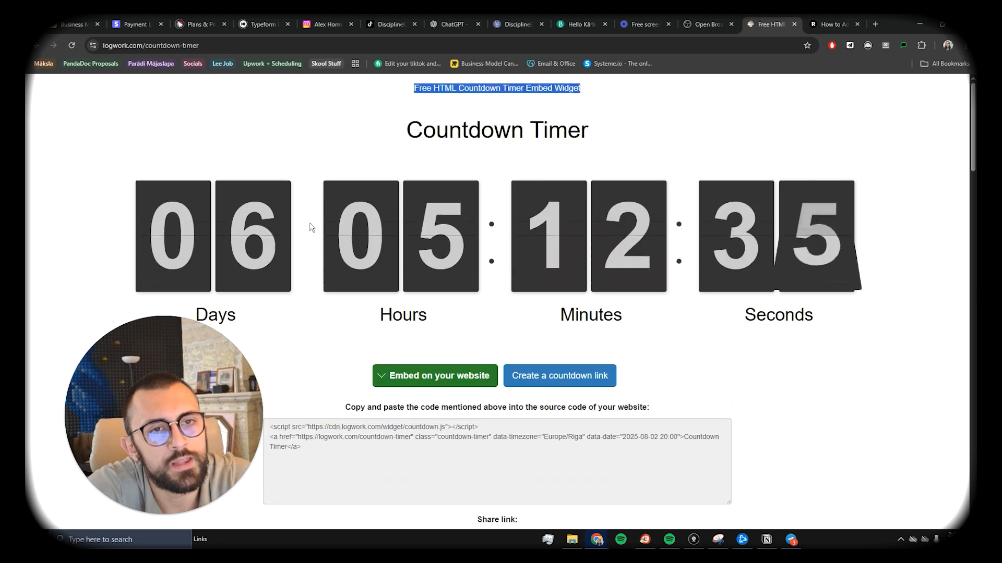
left_click(389, 375)
scroll(240, 260, "down", 5)
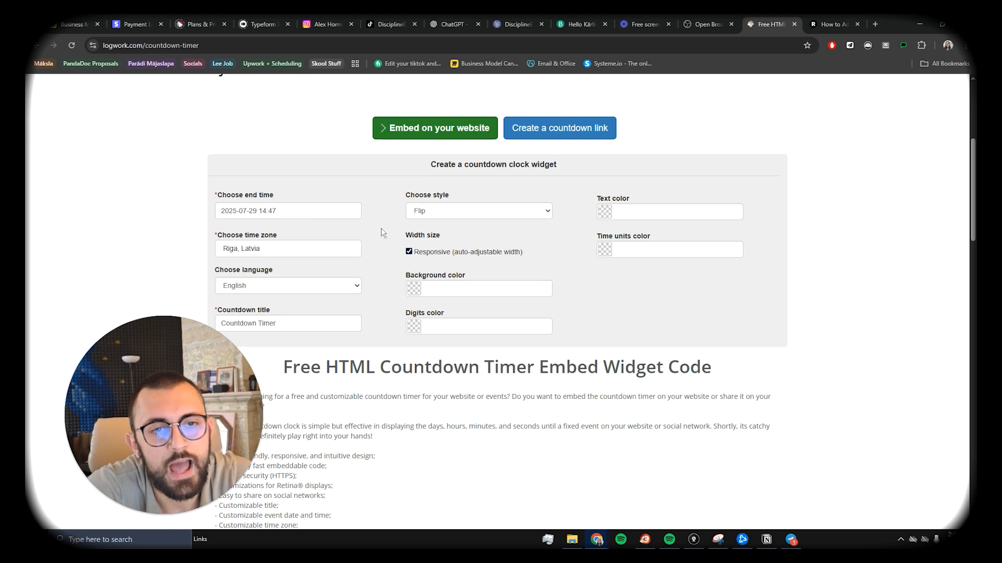
left_click(452, 213)
left_click(454, 252)
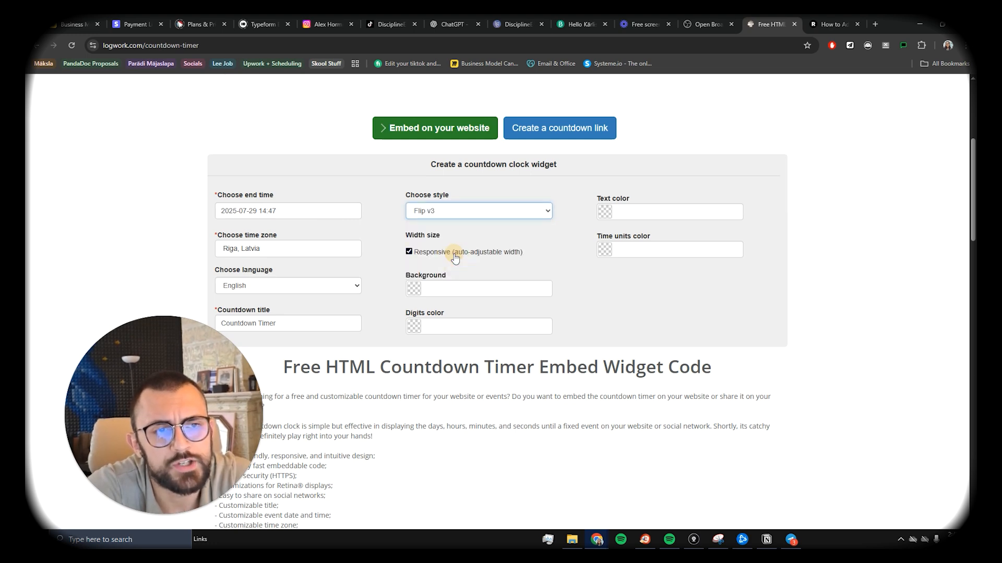
scroll(461, 264, "up", 4)
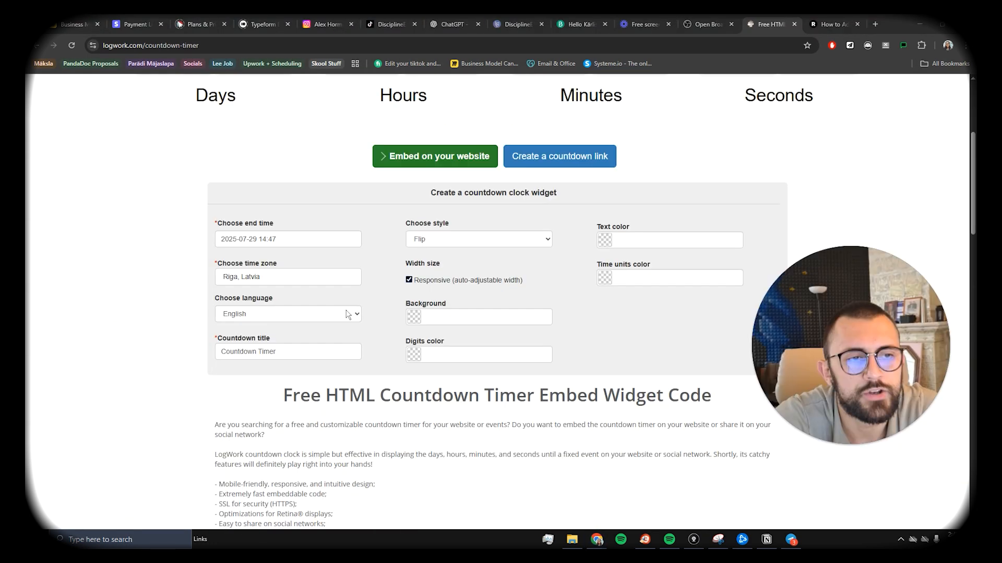
scroll(365, 307, "up", 3)
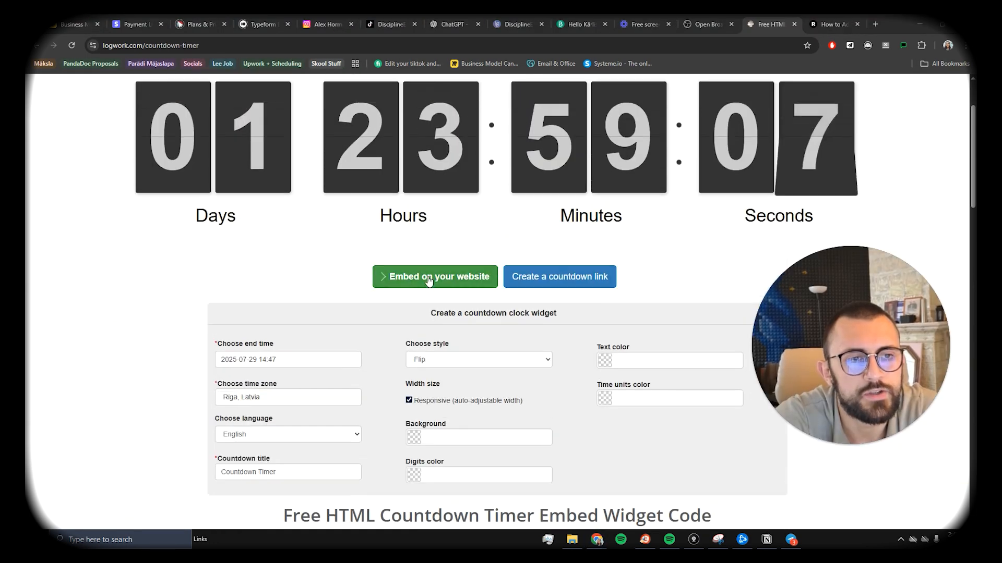
left_click(431, 279)
Step: Select the countdown embed code, then go back to the Carrd editor
left_click(308, 347)
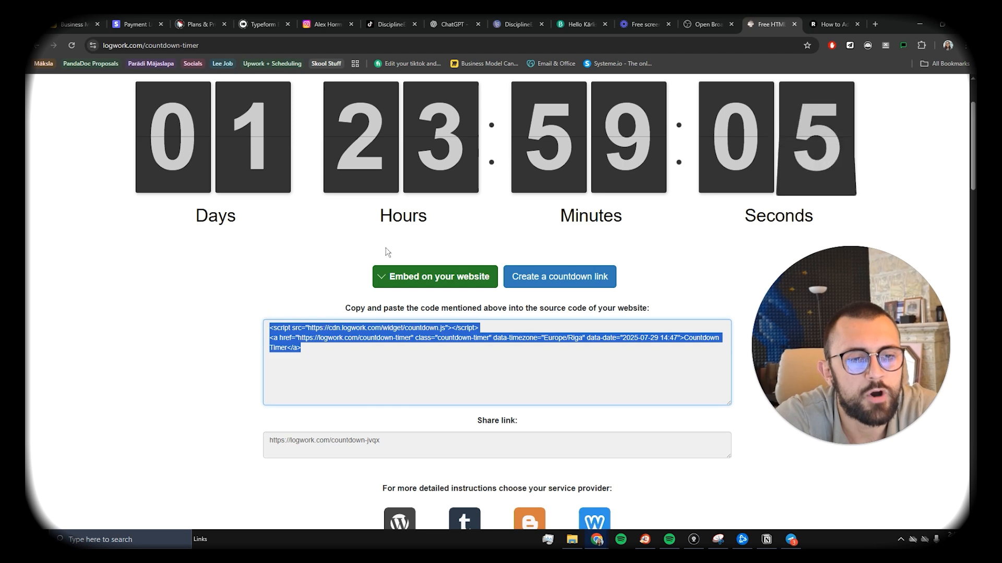
left_click(264, 273)
scroll(543, 353, "up", 2)
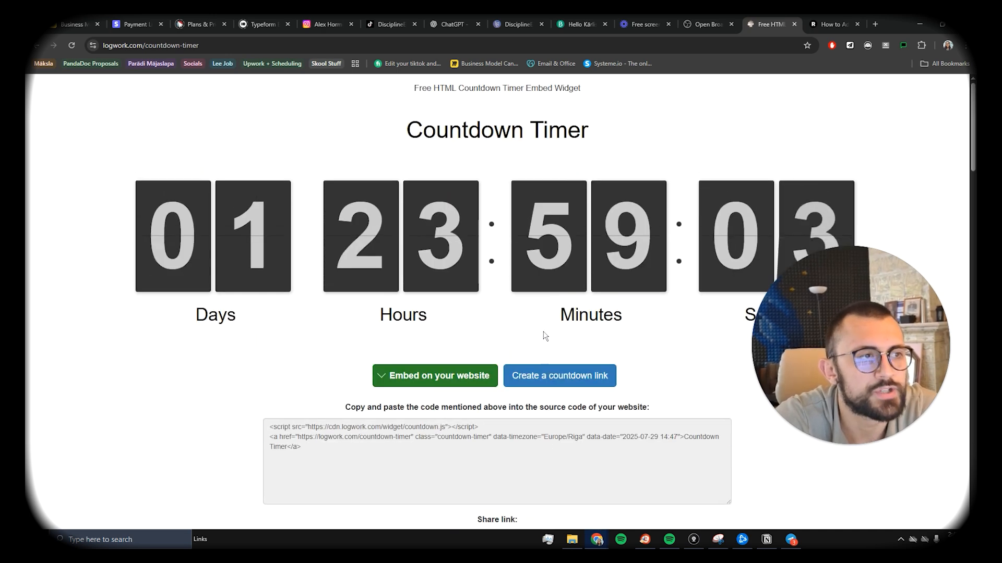
left_click_drag(365, 321, 260, 315)
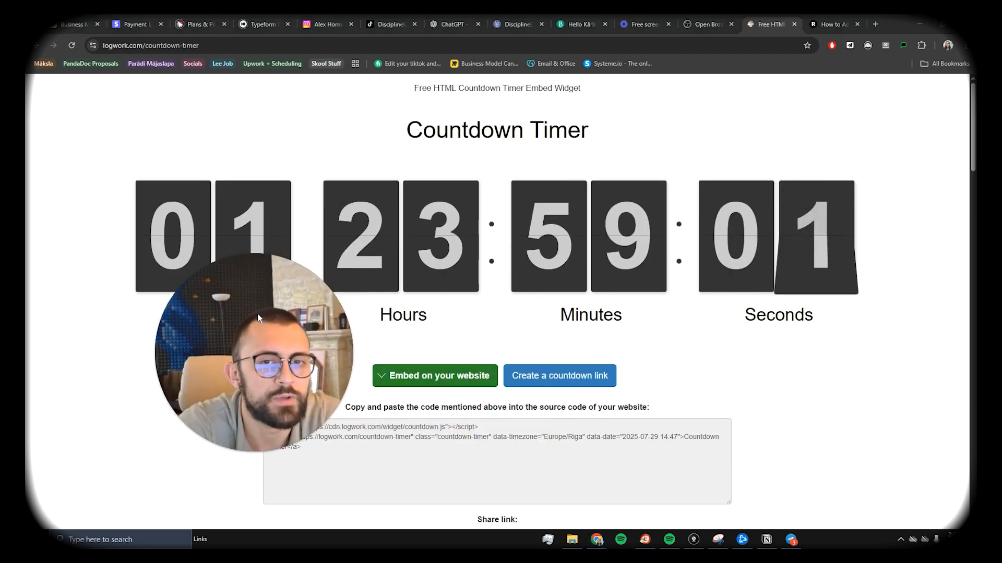
left_click(517, 24)
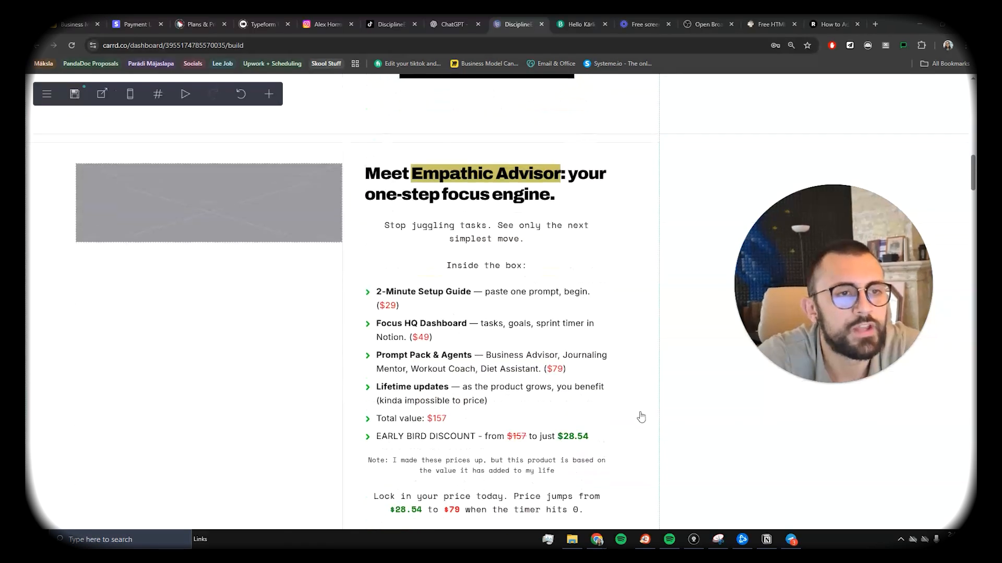
Step: Drag the Get Empathic Advisor – $28.54 button into a full-width row below the Three steps table
scroll(640, 414, "down", 10)
scroll(467, 354, "up", 1)
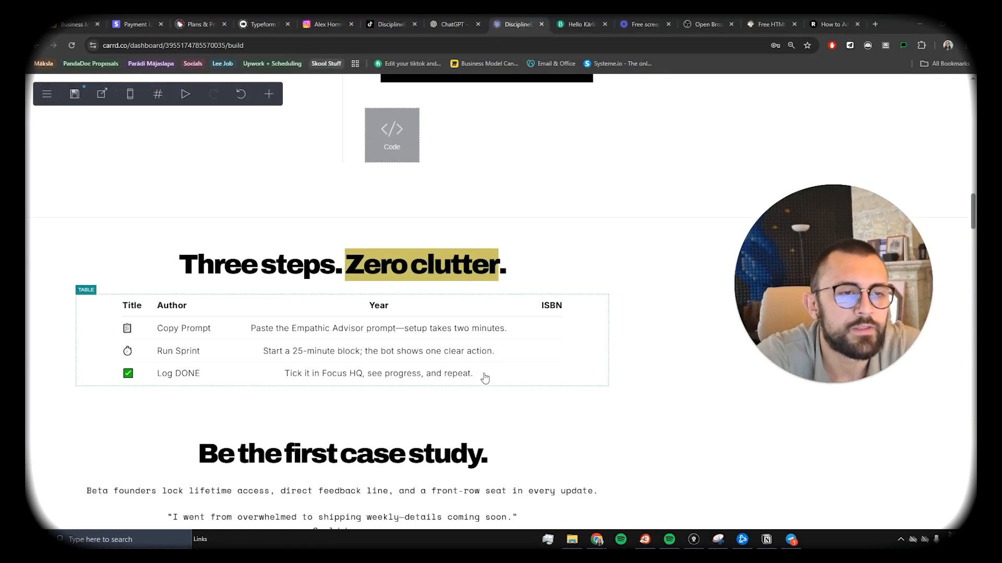
scroll(485, 364, "up", 5)
scroll(483, 365, "down", 12)
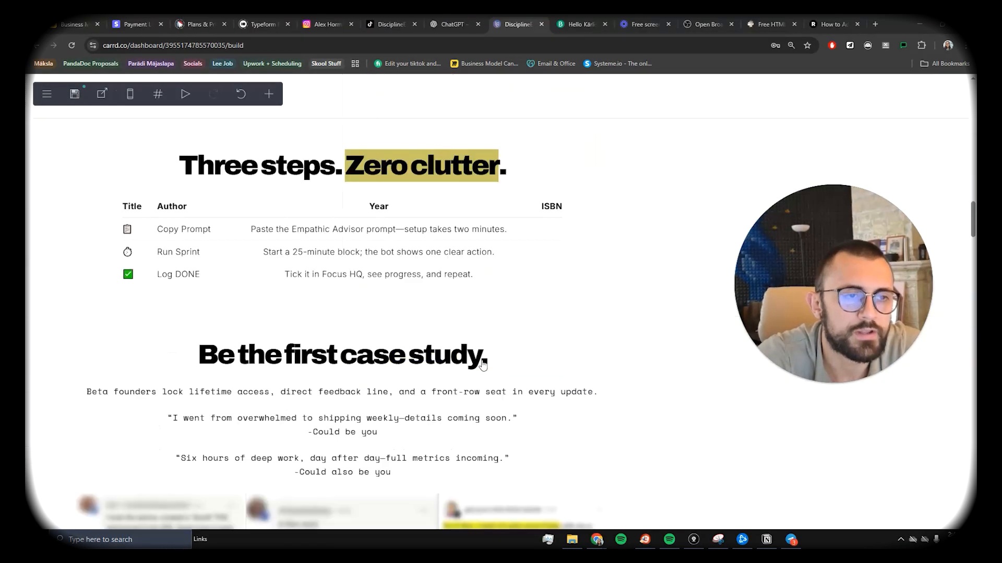
scroll(482, 364, "up", 7)
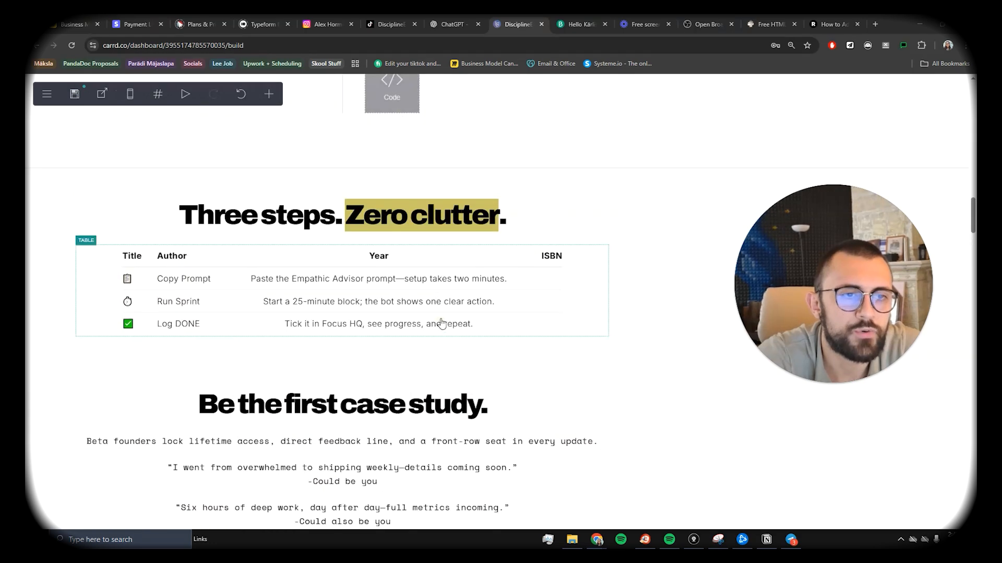
left_click(450, 326)
scroll(452, 327, "up", 4)
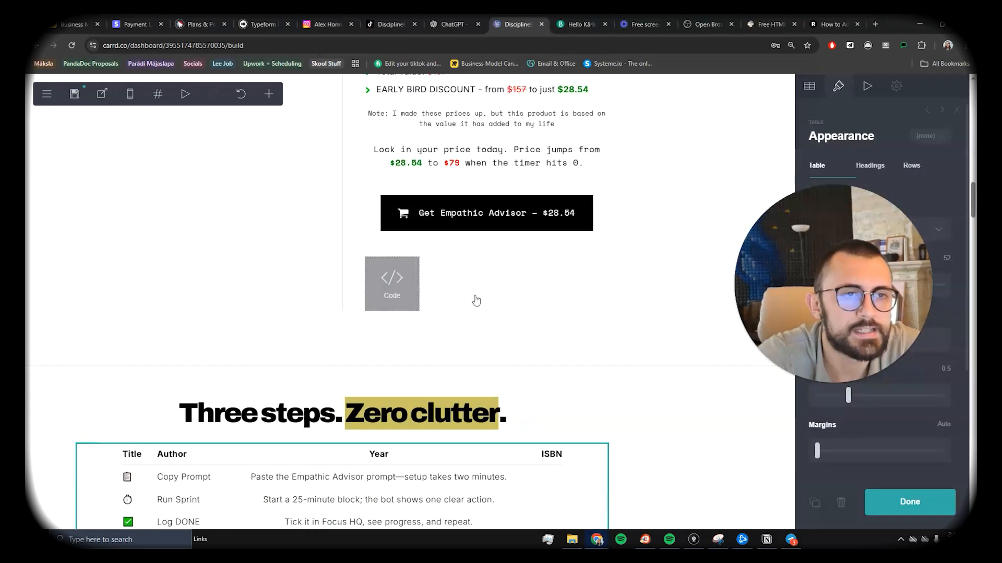
left_click(490, 218)
left_click_drag(490, 217, 402, 294)
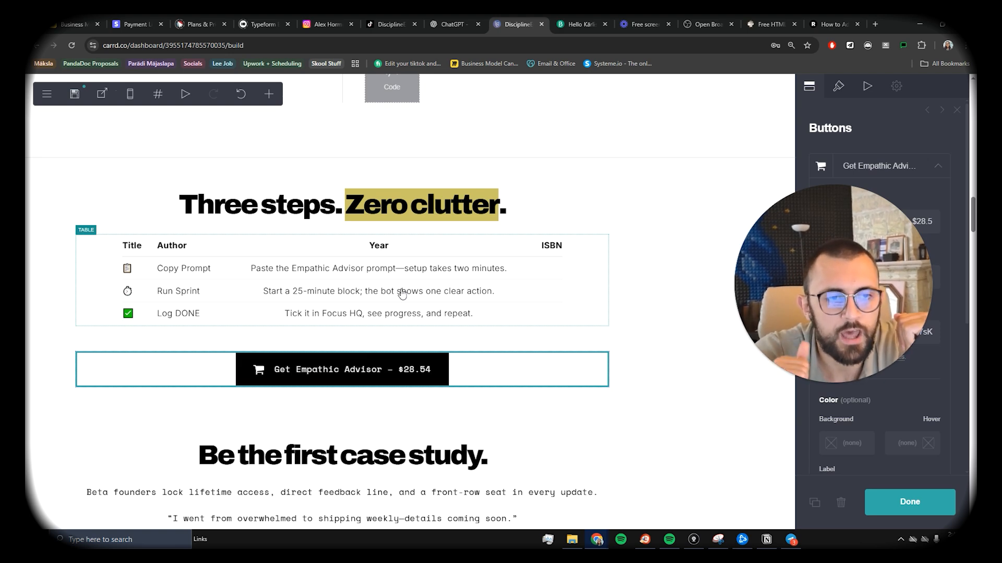
scroll(402, 294, "down", 10)
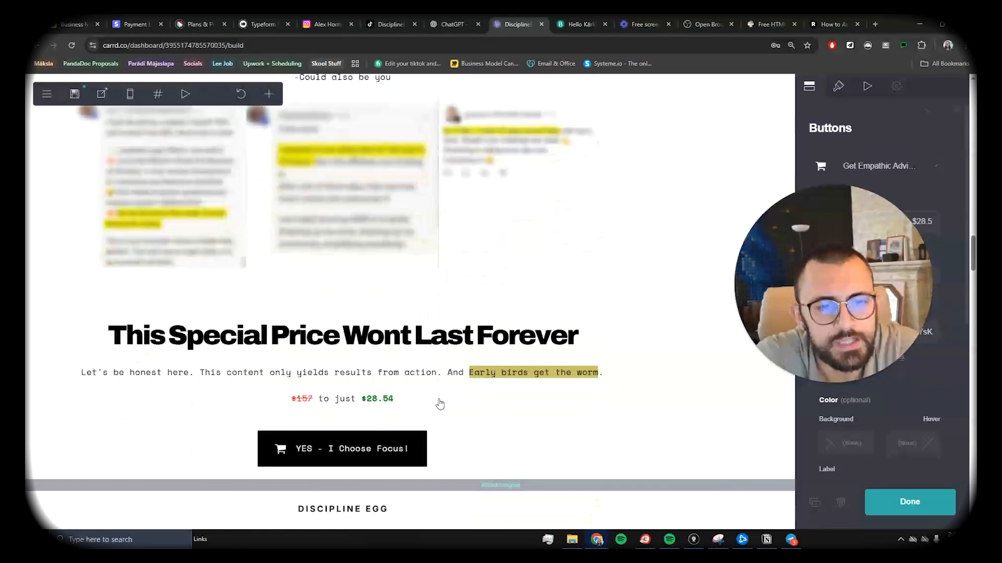
scroll(439, 403, "up", 4)
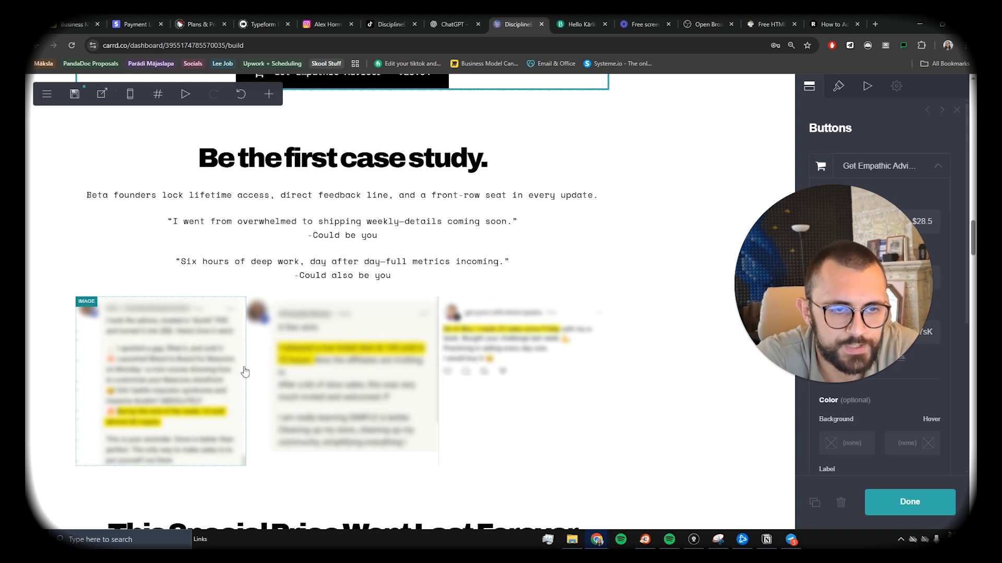
scroll(474, 384, "down", 3)
scroll(471, 386, "down", 3)
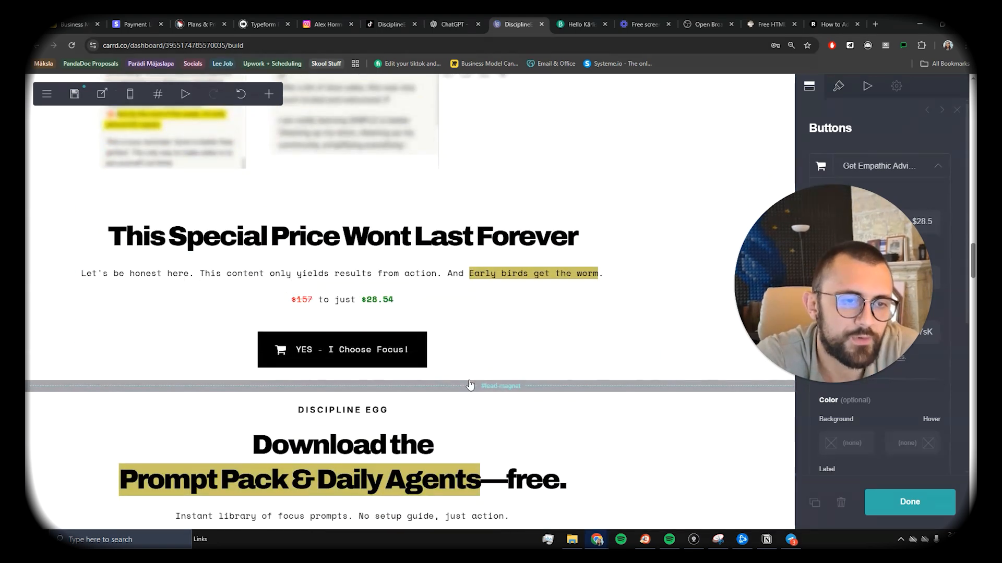
scroll(468, 380, "up", 5)
scroll(485, 295, "down", 3)
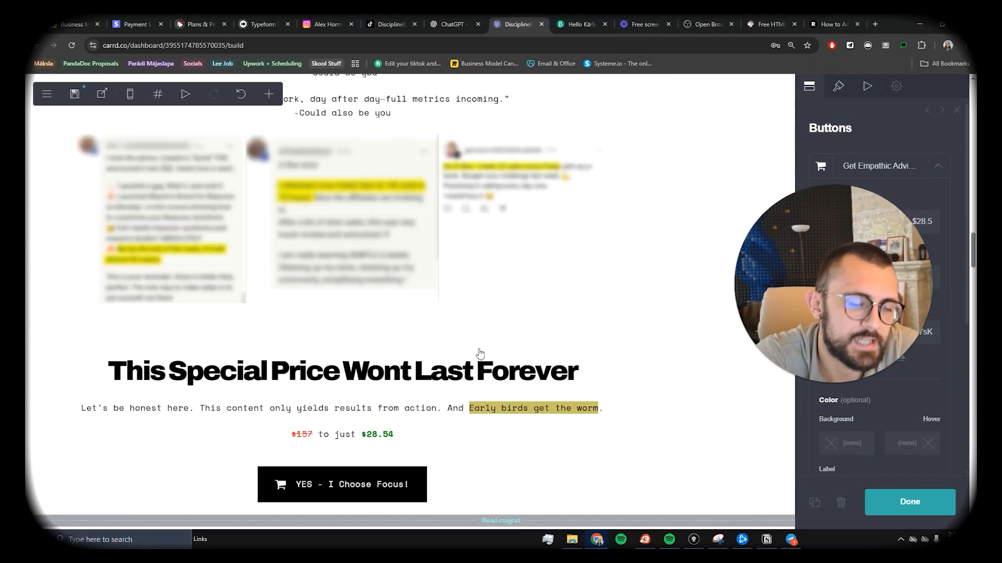
scroll(441, 405, "up", 12)
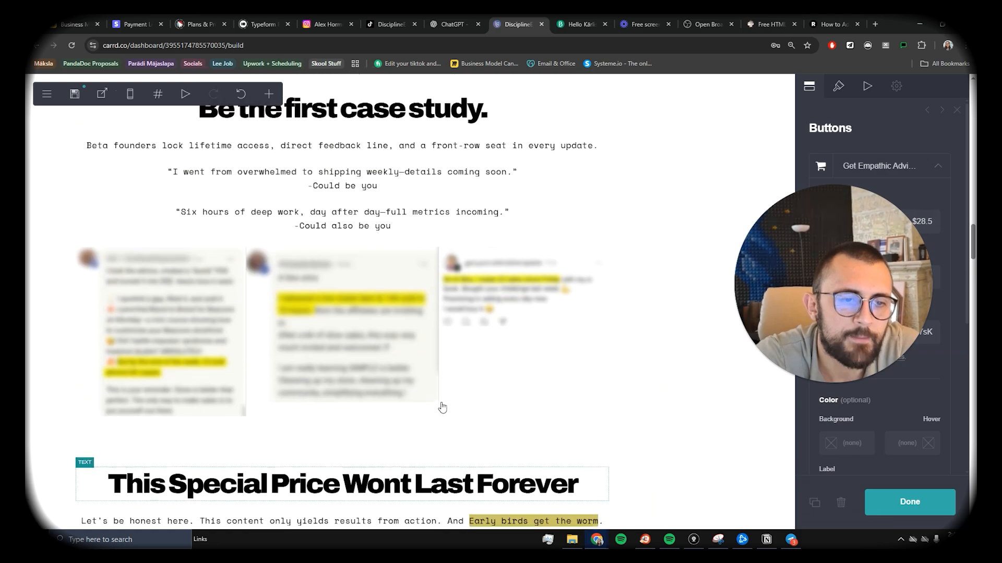
scroll(441, 401, "up", 15)
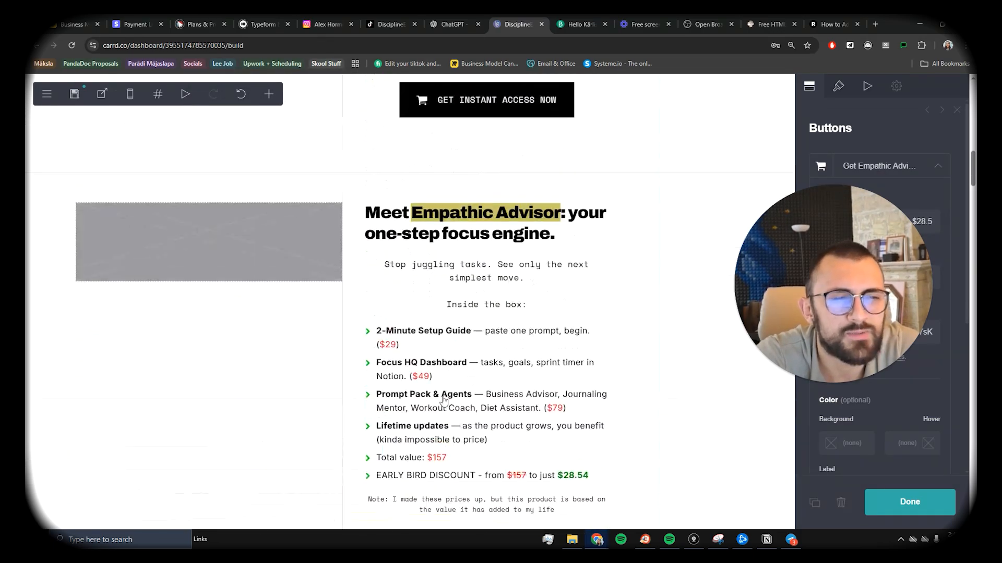
scroll(440, 401, "down", 2)
scroll(441, 401, "down", 20)
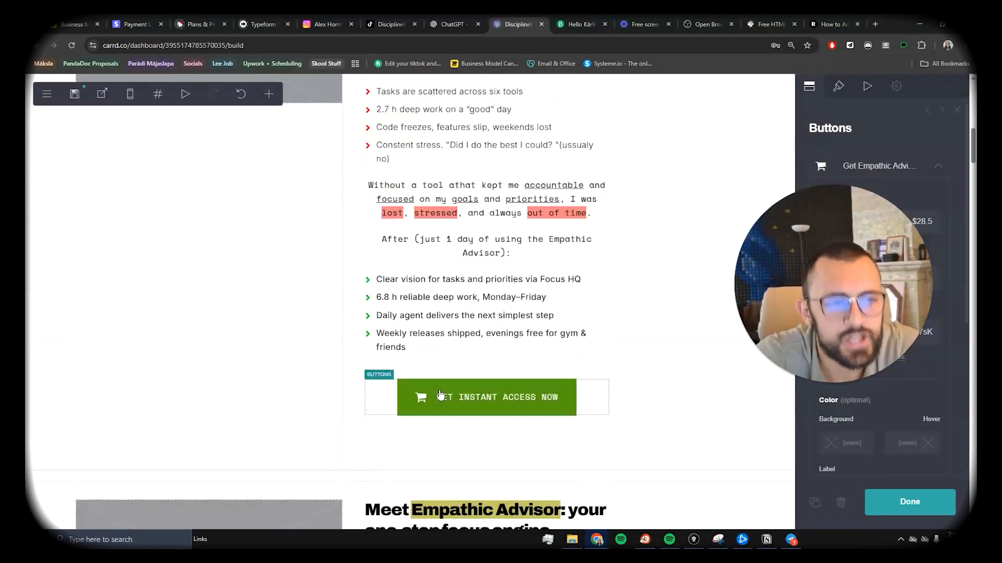
scroll(441, 401, "up", 3)
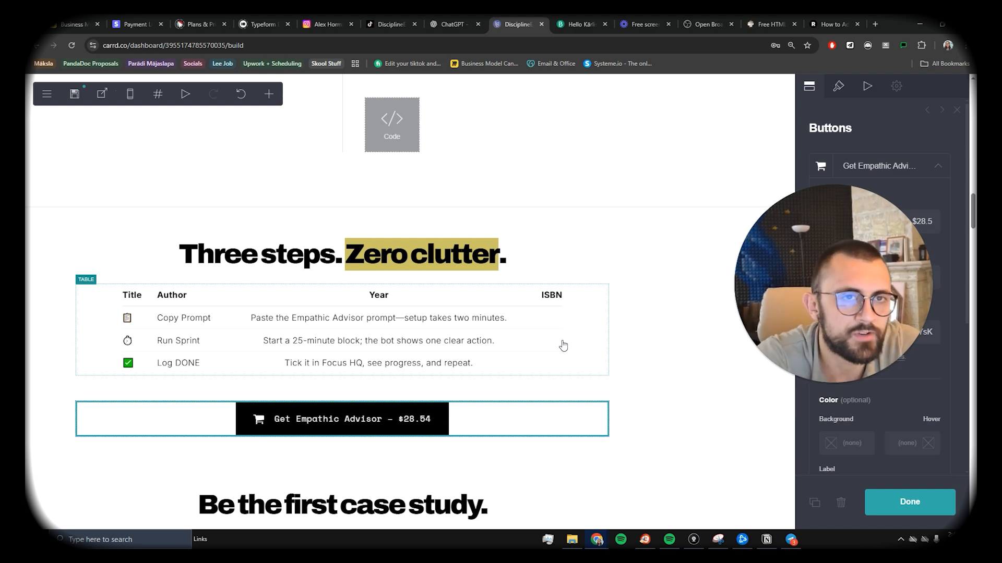
left_click(74, 24)
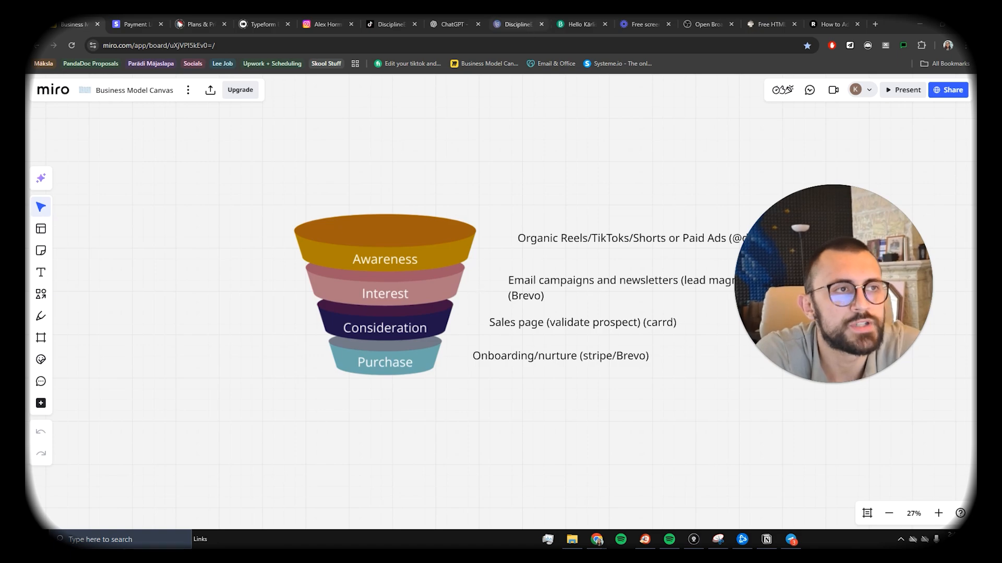
left_click(517, 24)
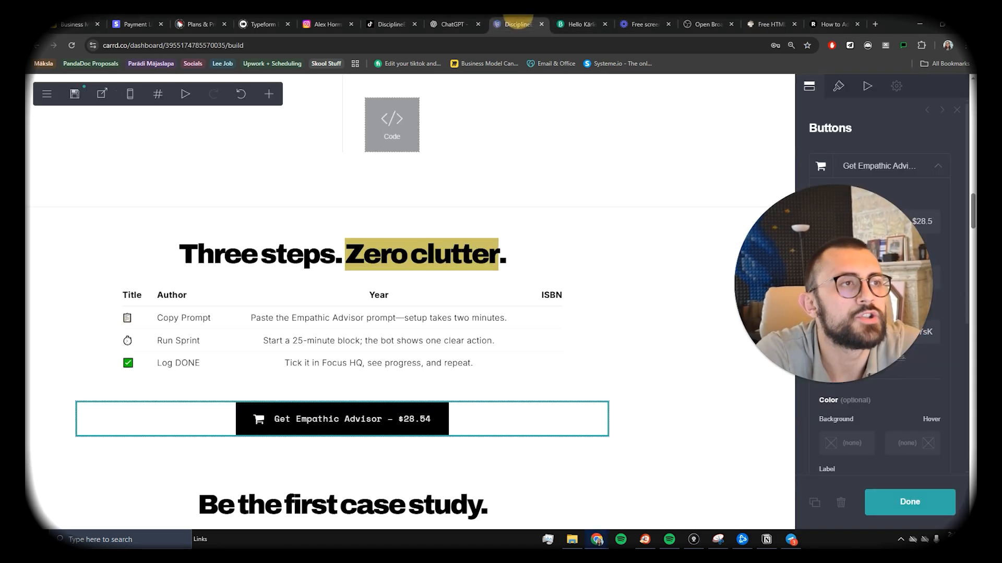
scroll(597, 329, "down", 10)
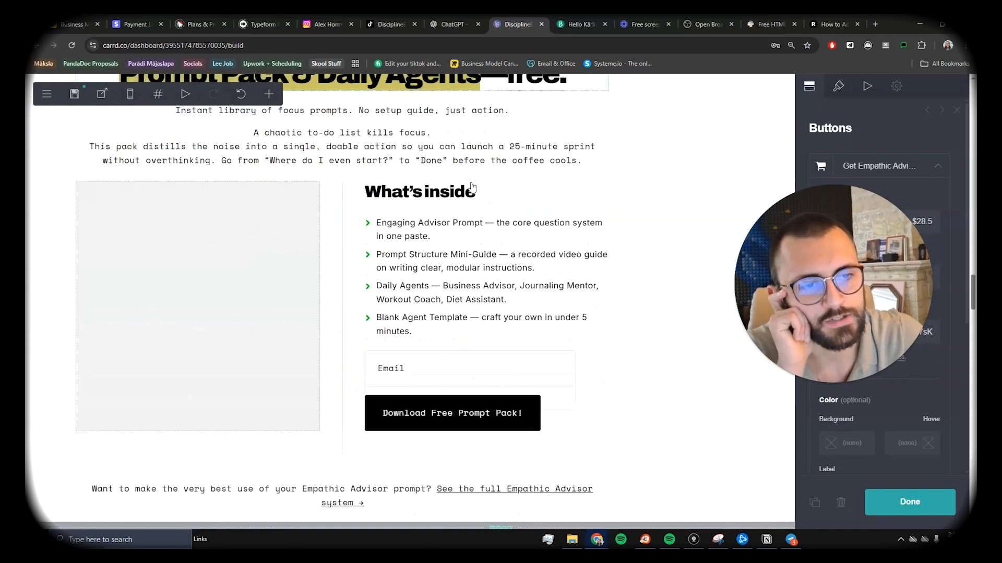
scroll(397, 206, "down", 2)
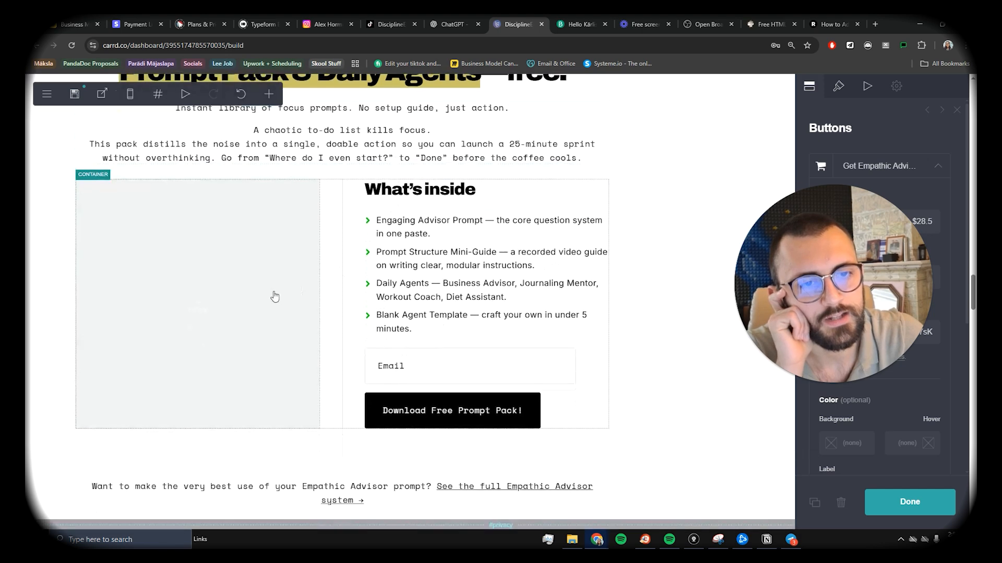
left_click(281, 283)
scroll(313, 261, "up", 2)
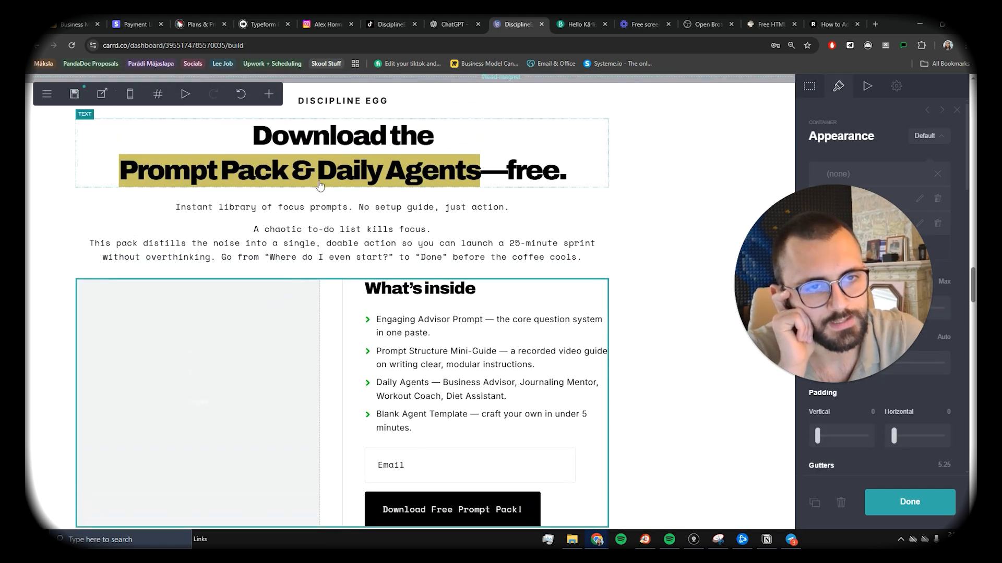
scroll(349, 205, "down", 4)
scroll(387, 193, "up", 2)
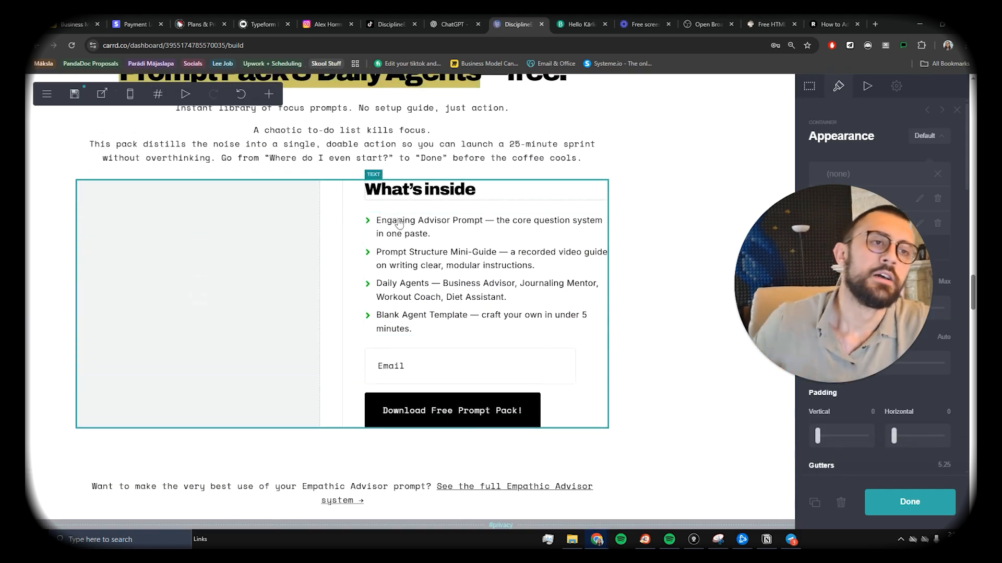
scroll(365, 209, "up", 2)
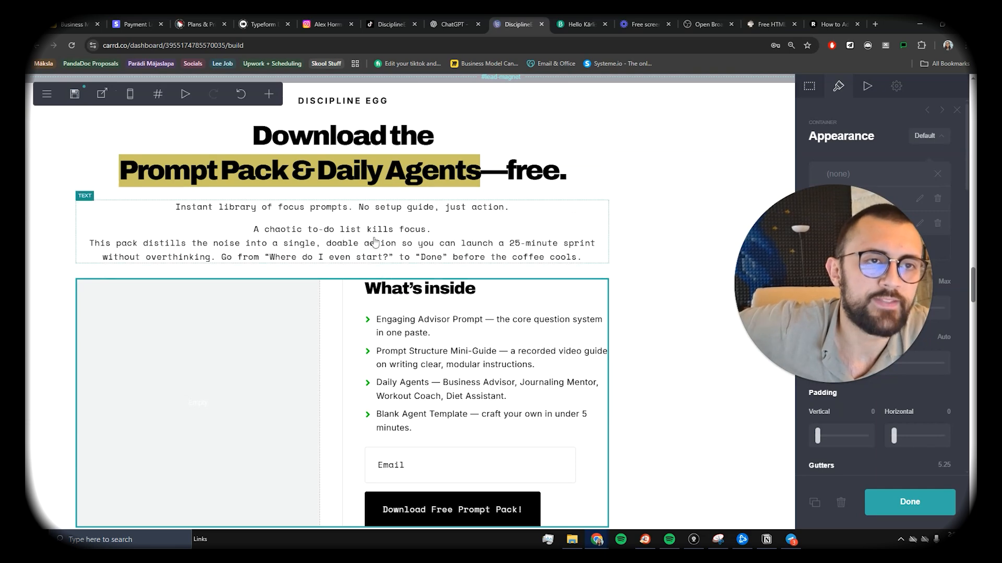
scroll(340, 232, "up", 2)
scroll(365, 199, "down", 2)
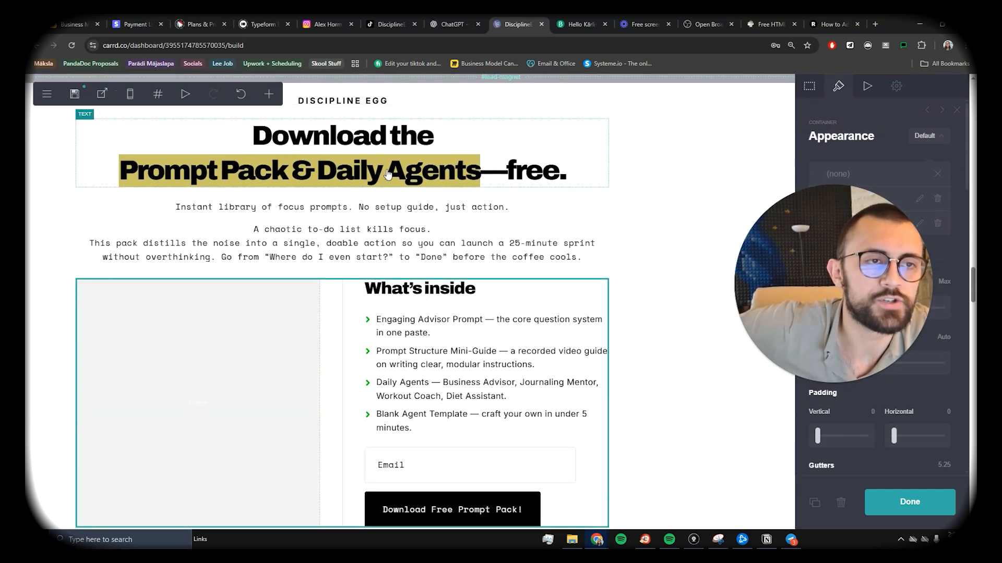
scroll(388, 174, "down", 1)
scroll(389, 178, "down", 1)
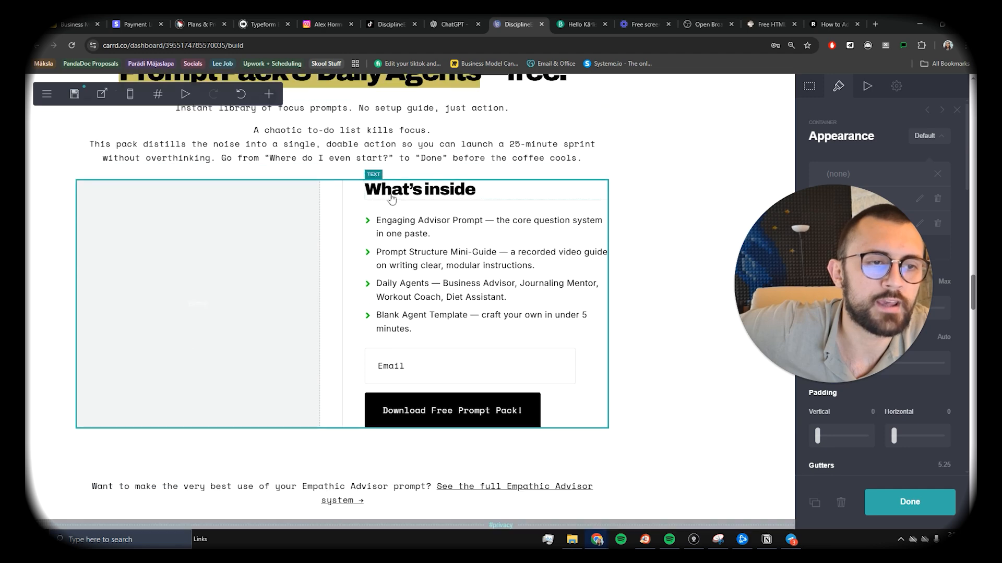
scroll(441, 340, "down", 1)
scroll(506, 313, "up", 6)
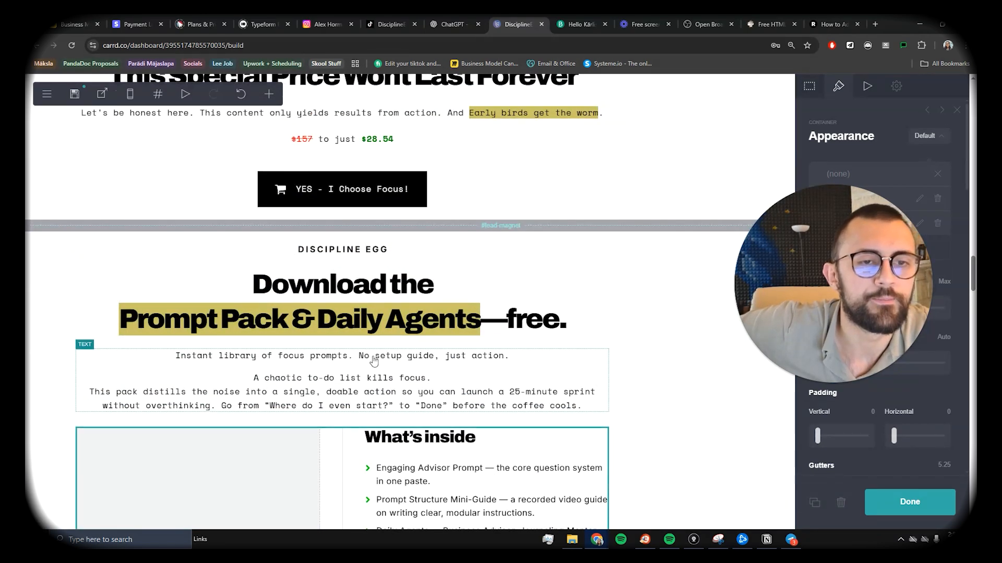
scroll(402, 365, "down", 1)
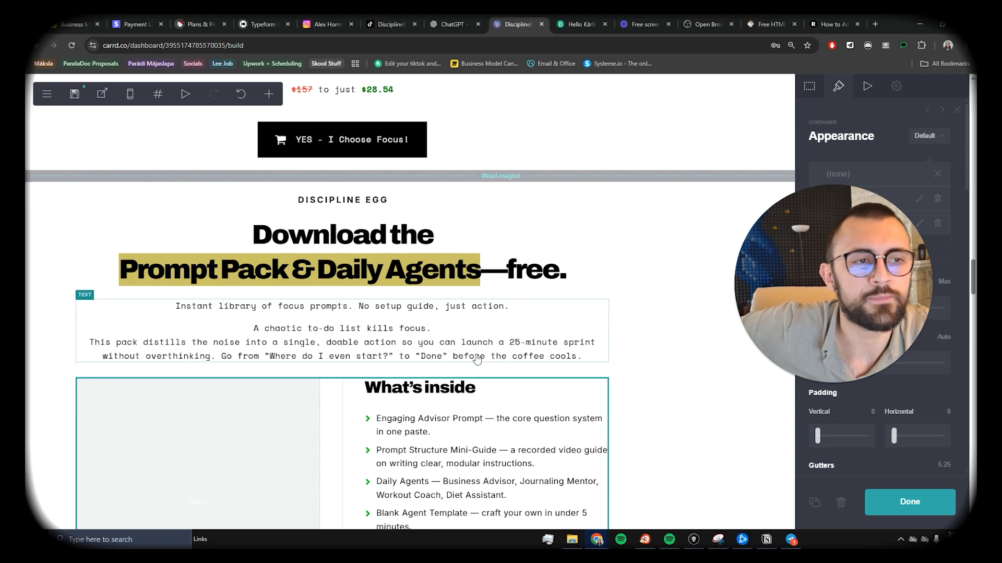
scroll(426, 208, "up", 10)
scroll(485, 351, "up", 11)
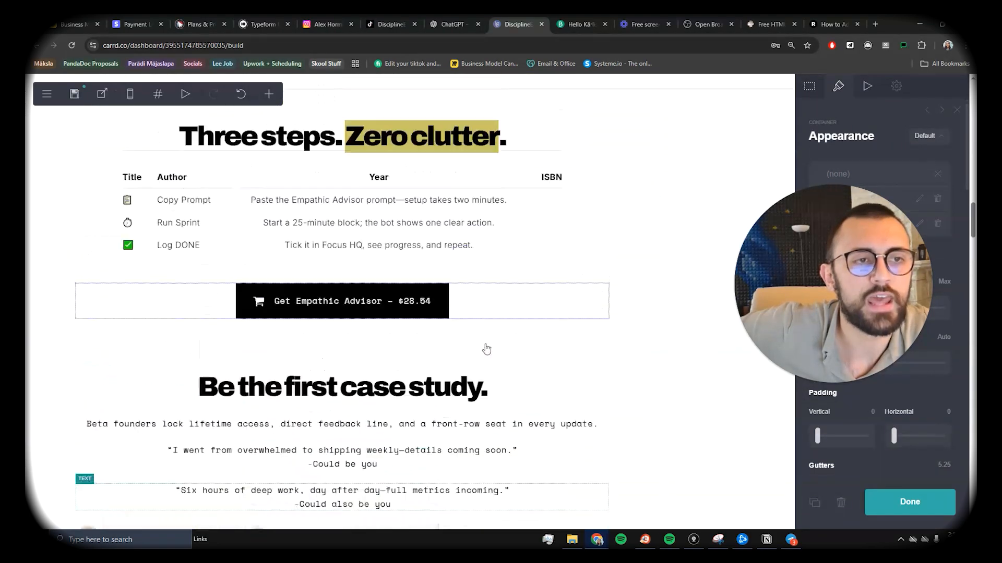
scroll(366, 347, "down", 8)
scroll(332, 349, "down", 10)
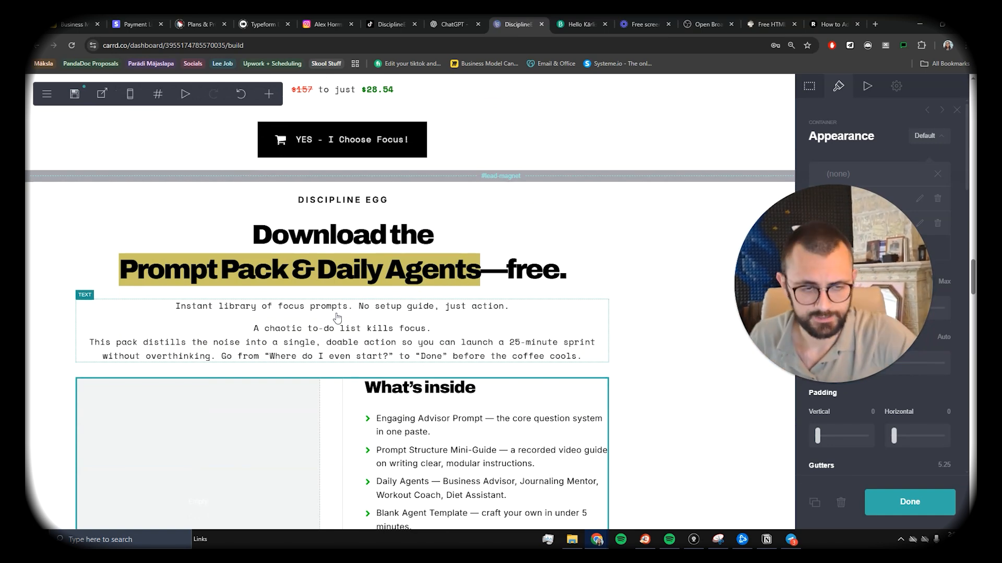
scroll(344, 318, "down", 2)
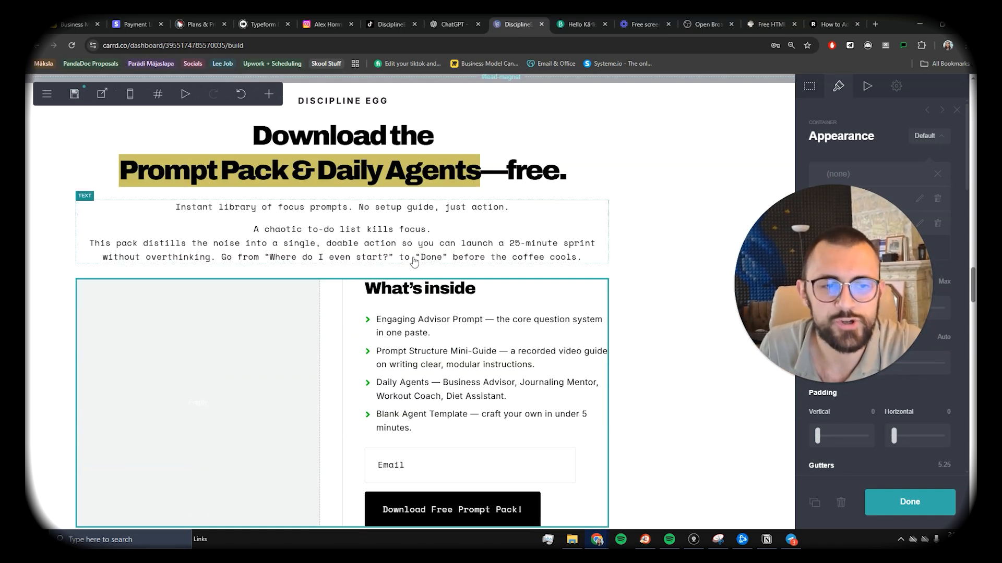
scroll(434, 324, "down", 1)
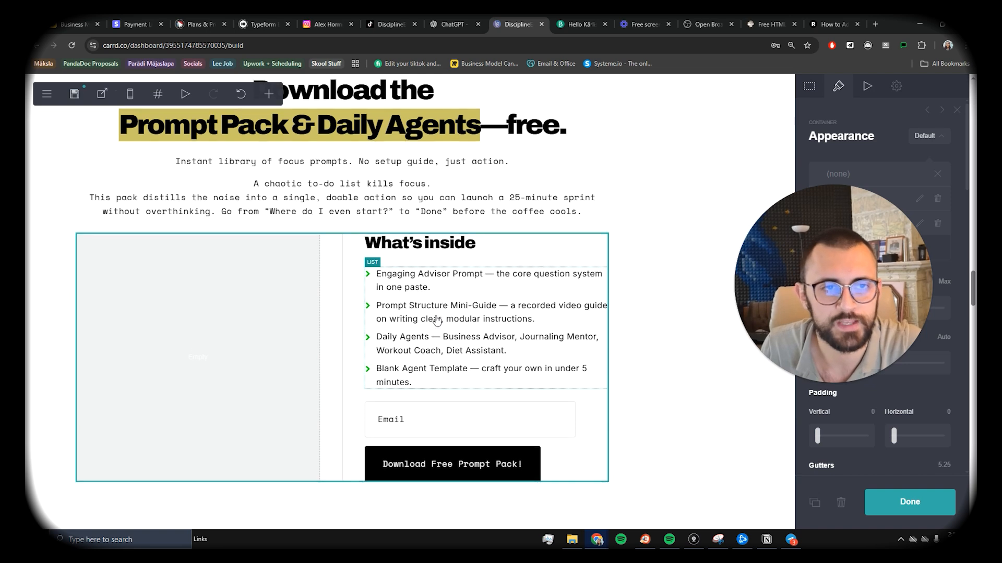
scroll(434, 324, "up", 2)
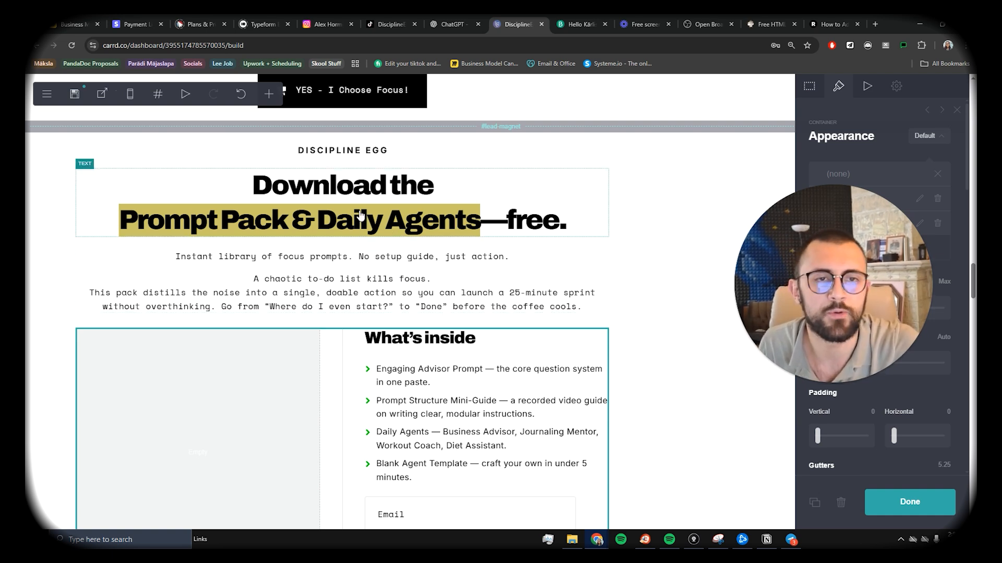
scroll(302, 298, "down", 2)
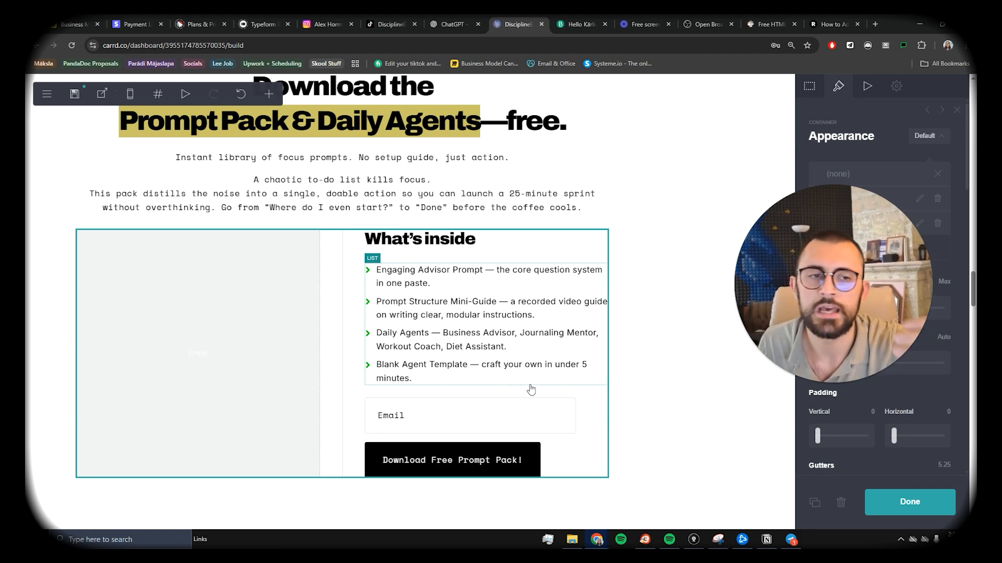
scroll(488, 465, "up", 8)
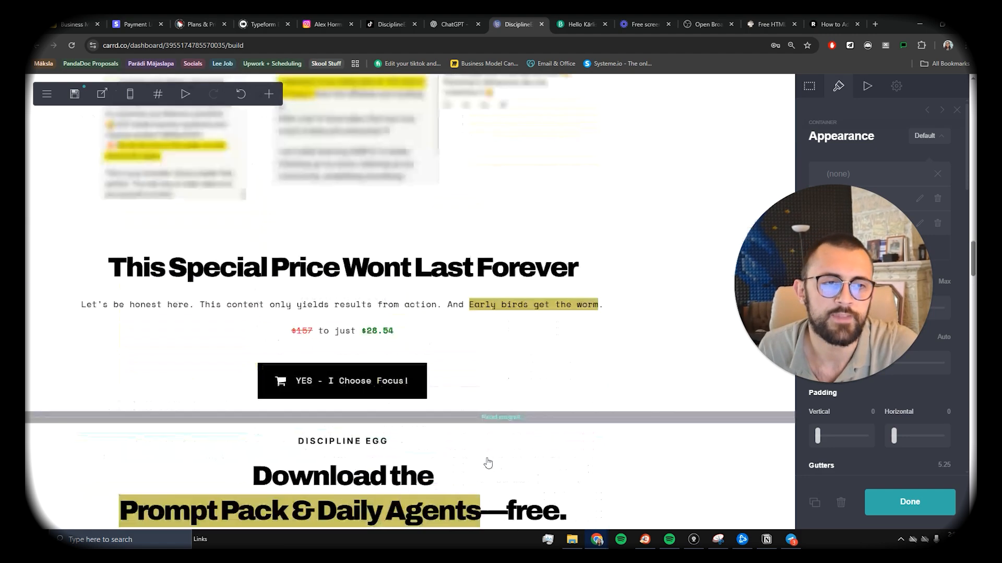
scroll(487, 463, "down", 7)
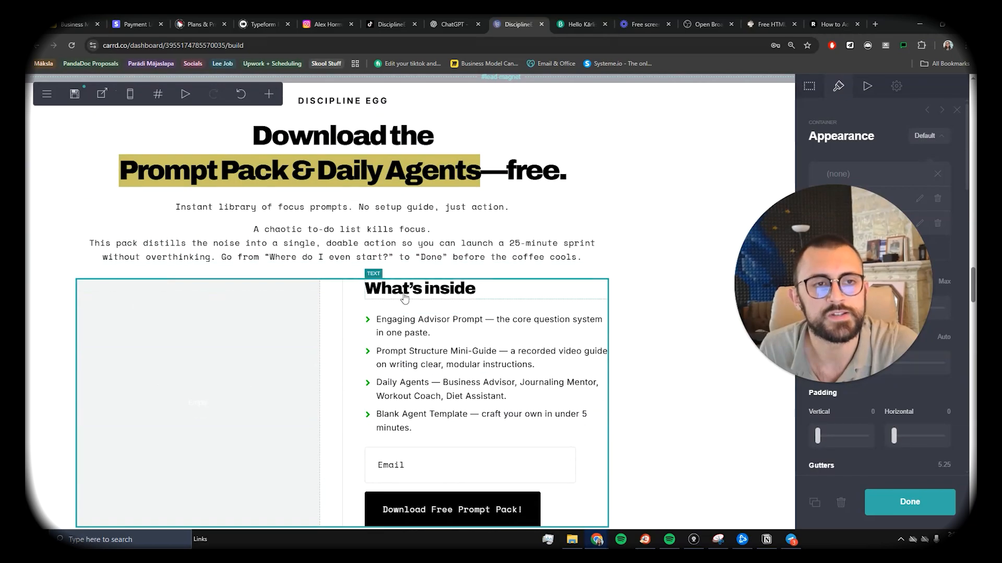
scroll(405, 298, "up", 15)
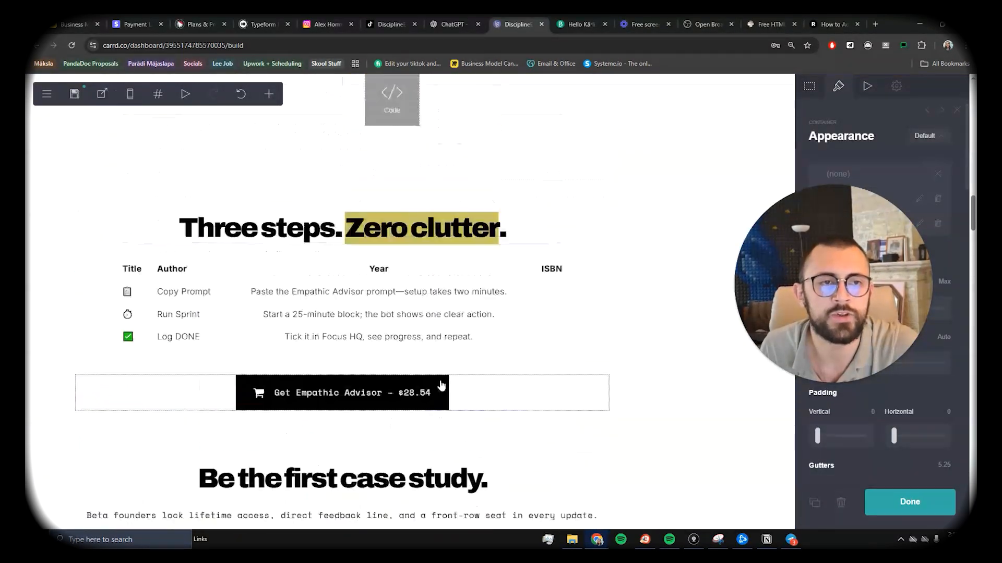
scroll(444, 389, "up", 15)
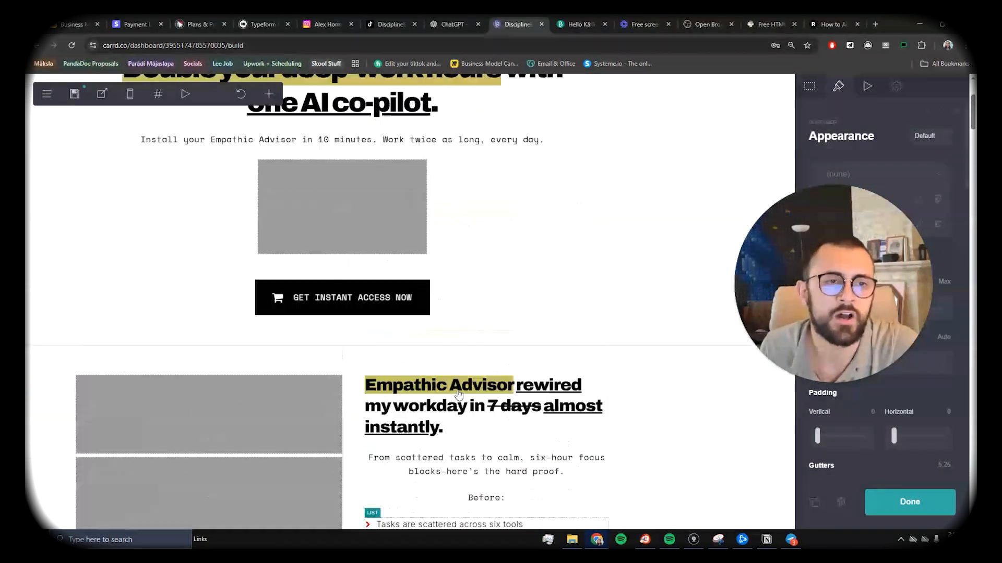
scroll(480, 402, "up", 3)
scroll(449, 365, "down", 13)
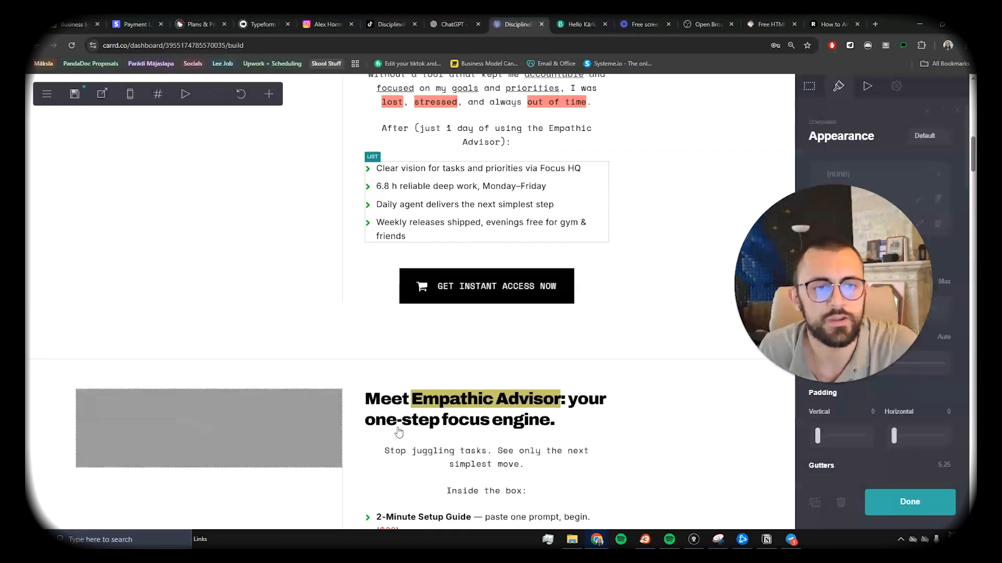
scroll(399, 432, "down", 20)
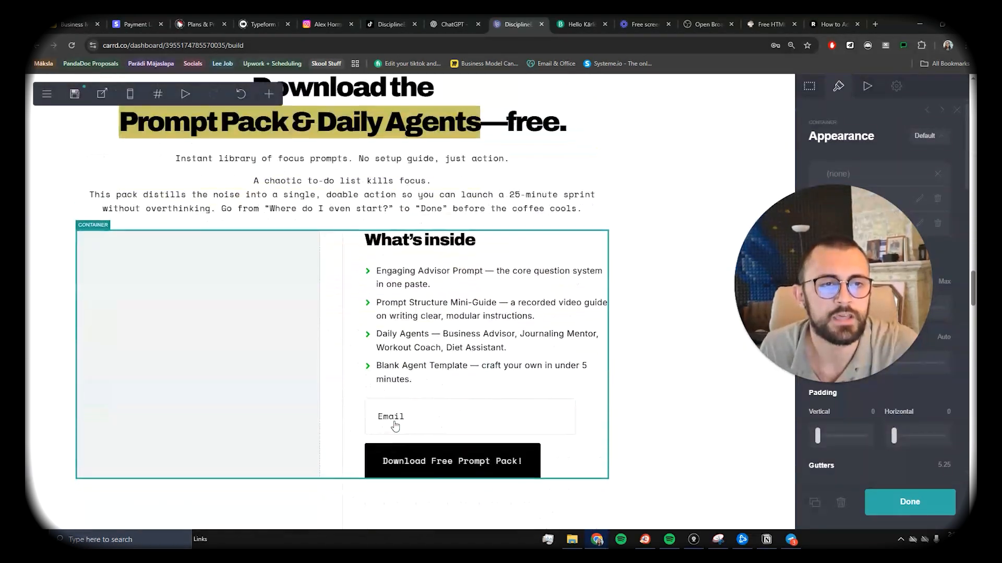
scroll(395, 426, "up", 1)
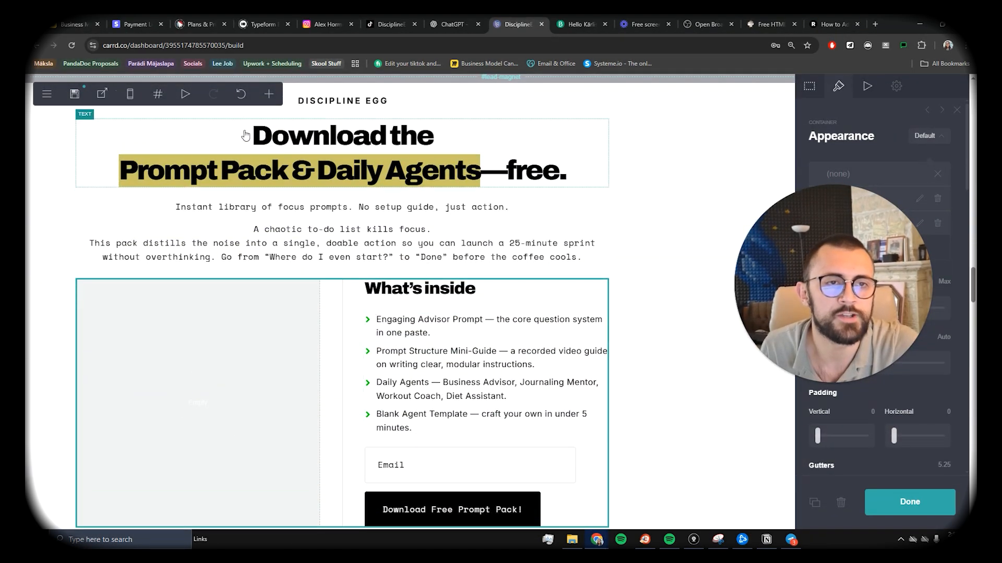
scroll(157, 178, "down", 1)
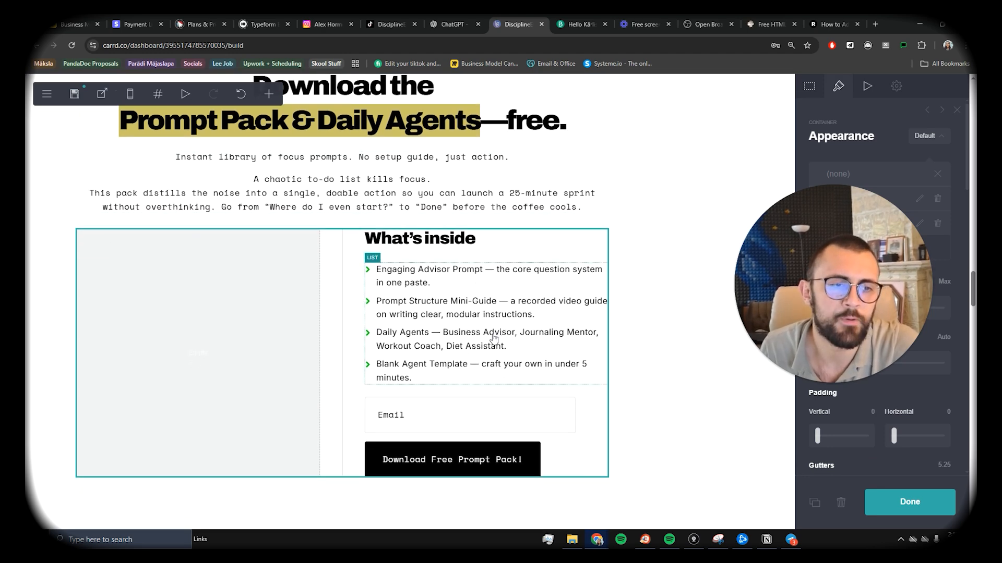
scroll(458, 344, "down", 2)
scroll(533, 420, "up", 5)
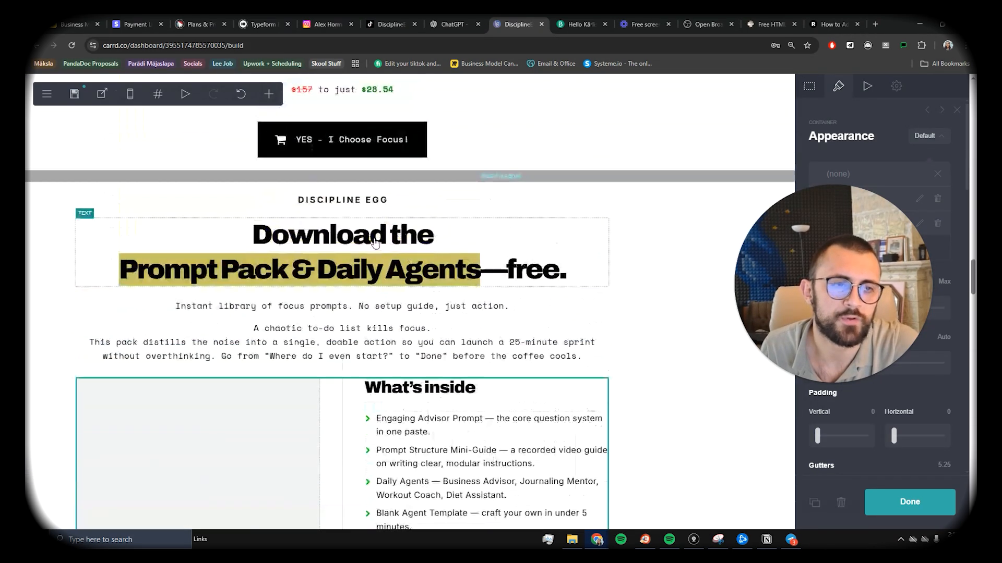
Step: Insert a section break control below the lead-magnet break and confirm its type
scroll(538, 209, "up", 3)
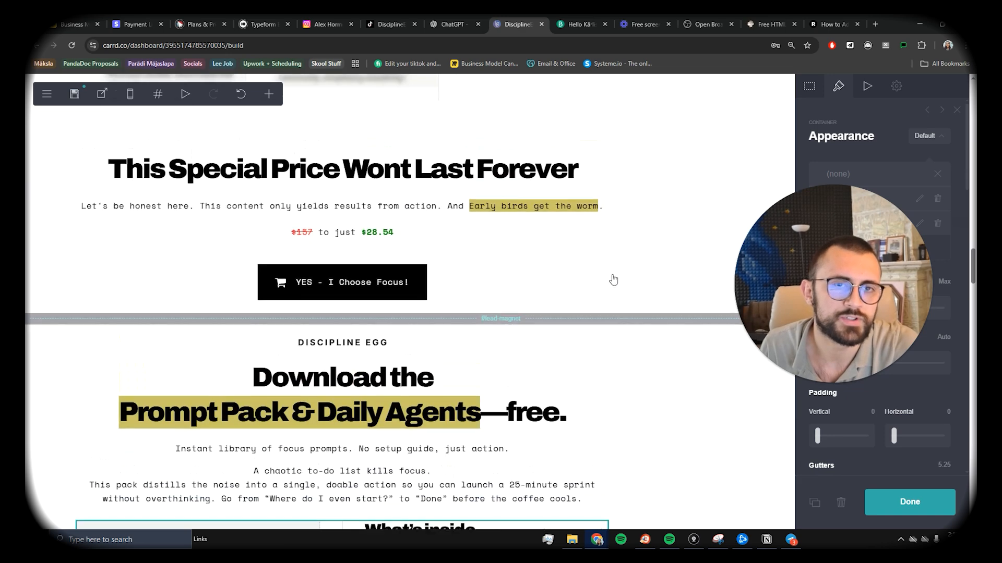
scroll(562, 242, "down", 2)
left_click(565, 228)
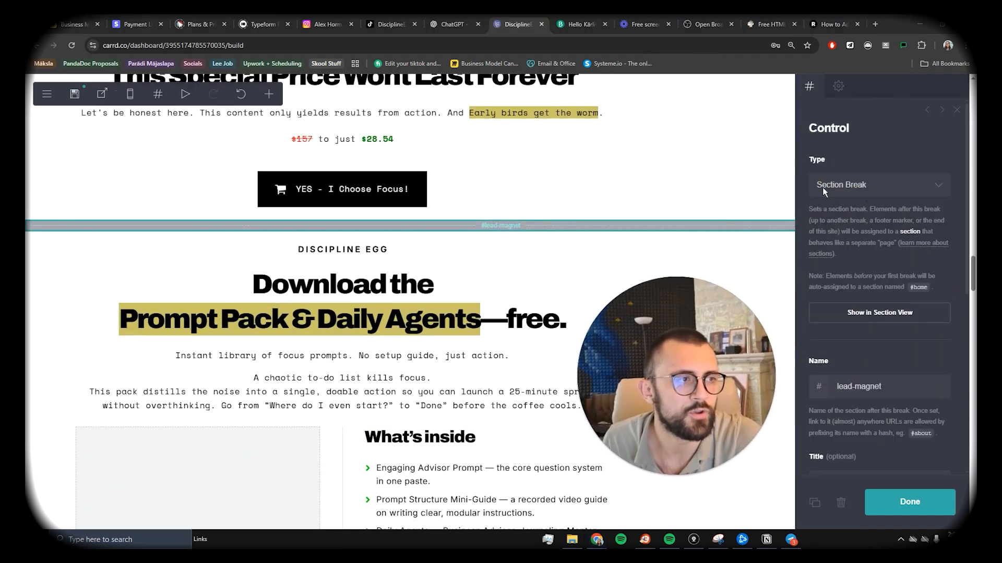
left_click(268, 94)
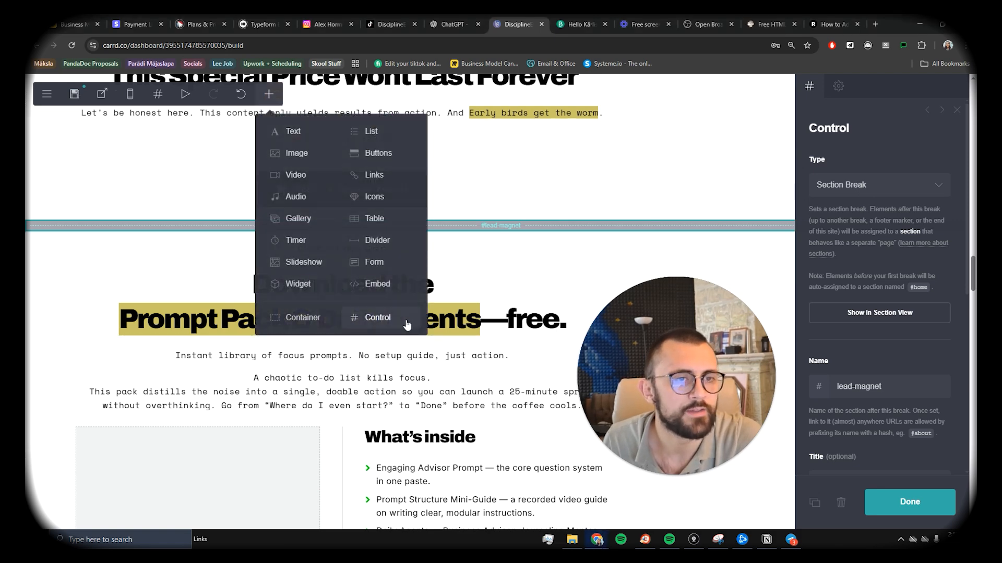
left_click(377, 317)
left_click(854, 191)
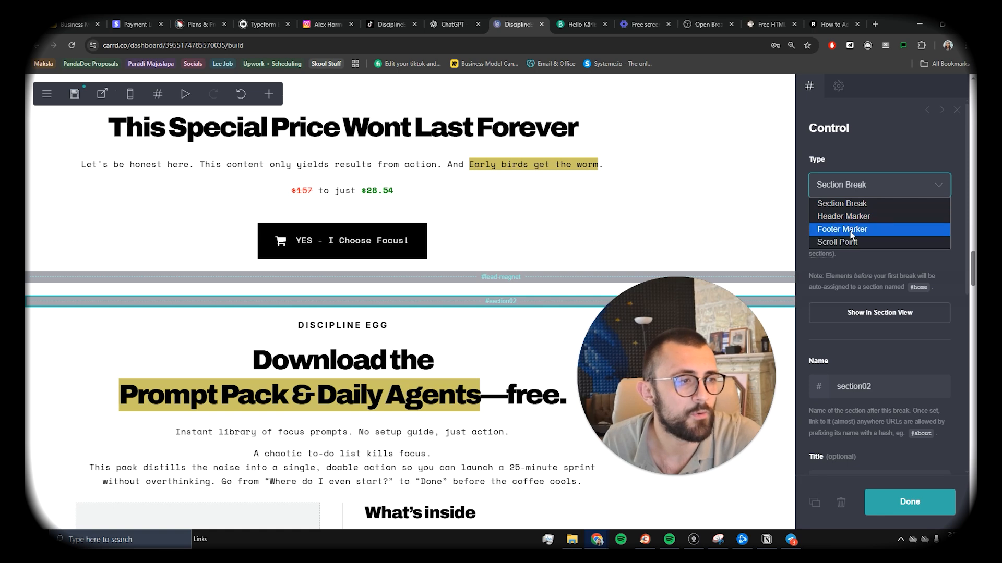
left_click(537, 309)
left_click(539, 309)
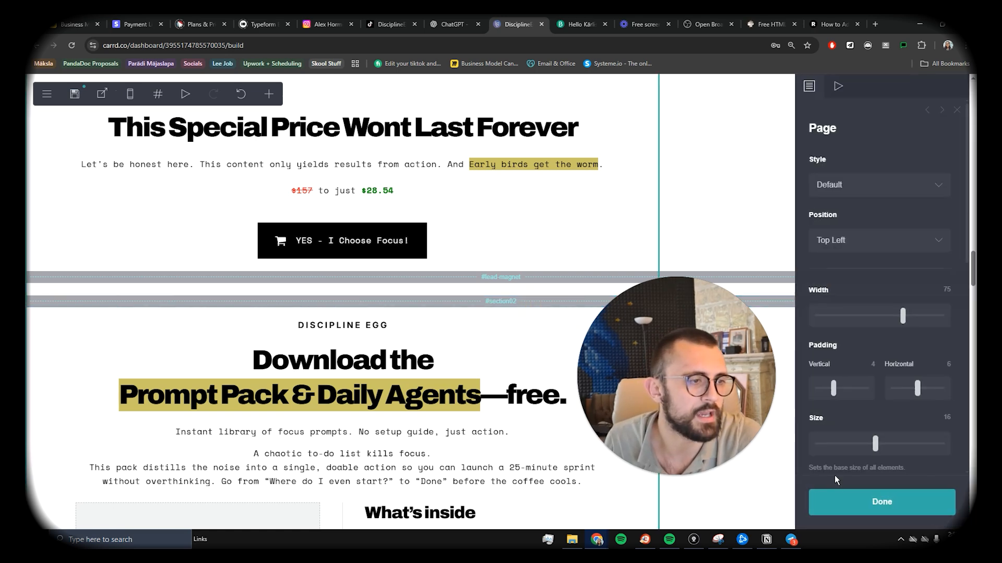
left_click(856, 501)
Step: Scroll down the page, then switch to the ChatGPT website-developer chat
scroll(504, 298, "down", 10)
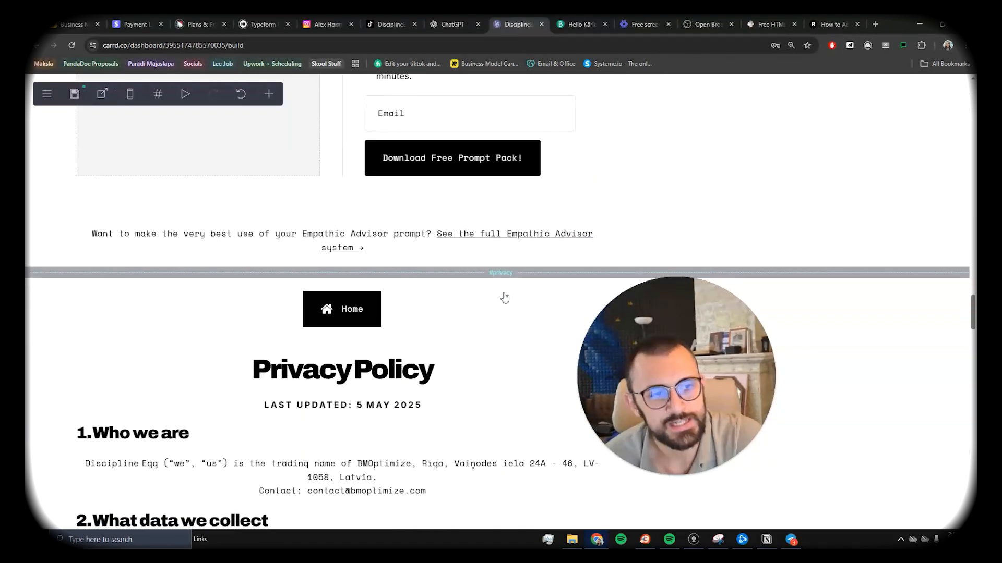
scroll(504, 298, "down", 4)
scroll(504, 196, "up", 1)
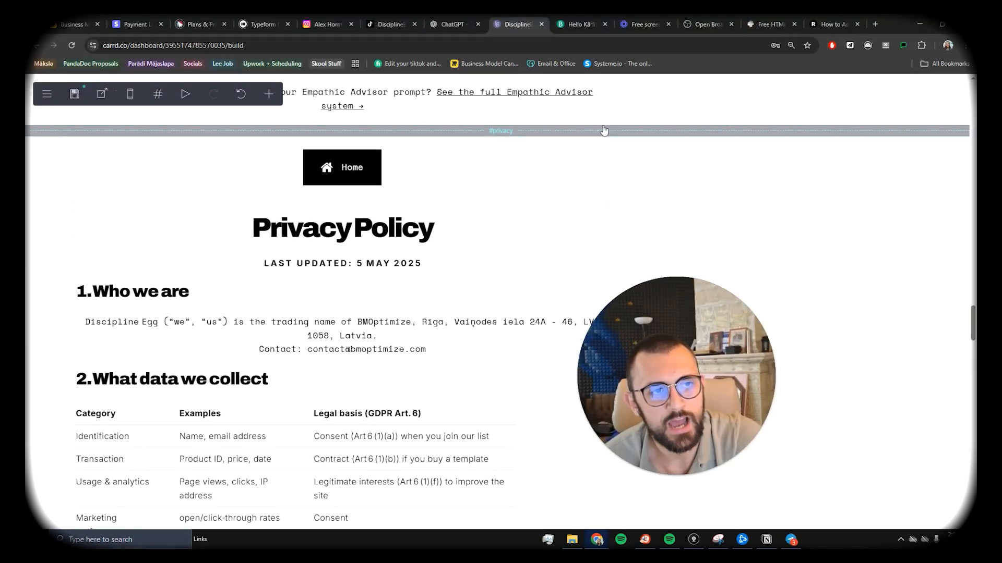
scroll(552, 245, "down", 20)
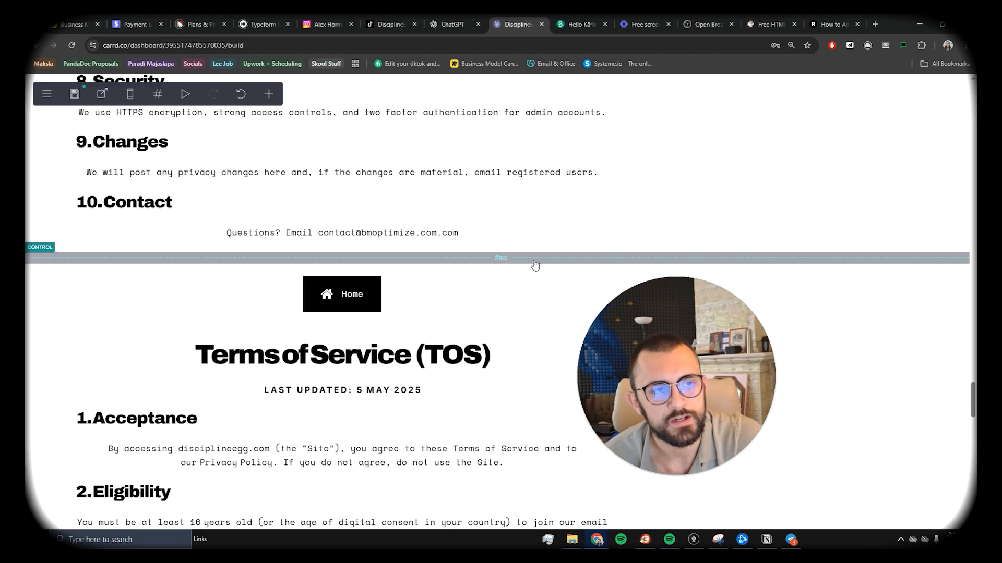
scroll(534, 266, "down", 1)
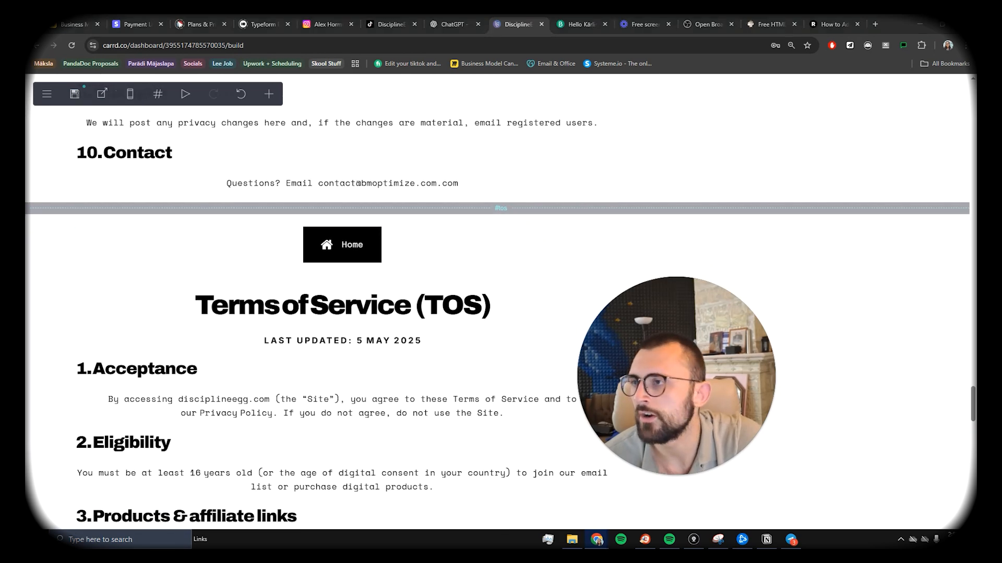
left_click_drag(426, 24, 443, 24)
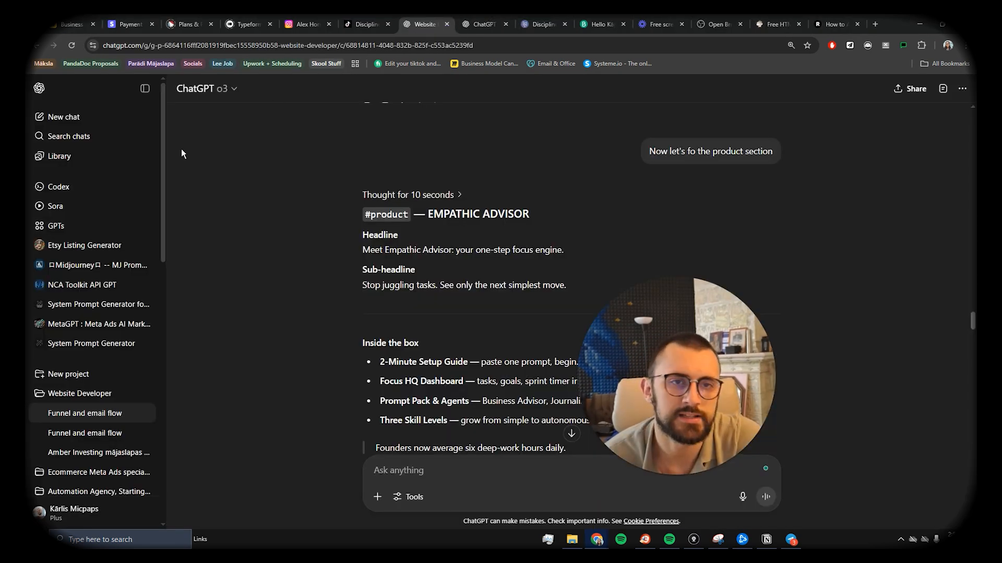
Step: Look over ChatGPT's product-section copy, then go back to the Carrd builder
left_click(295, 339)
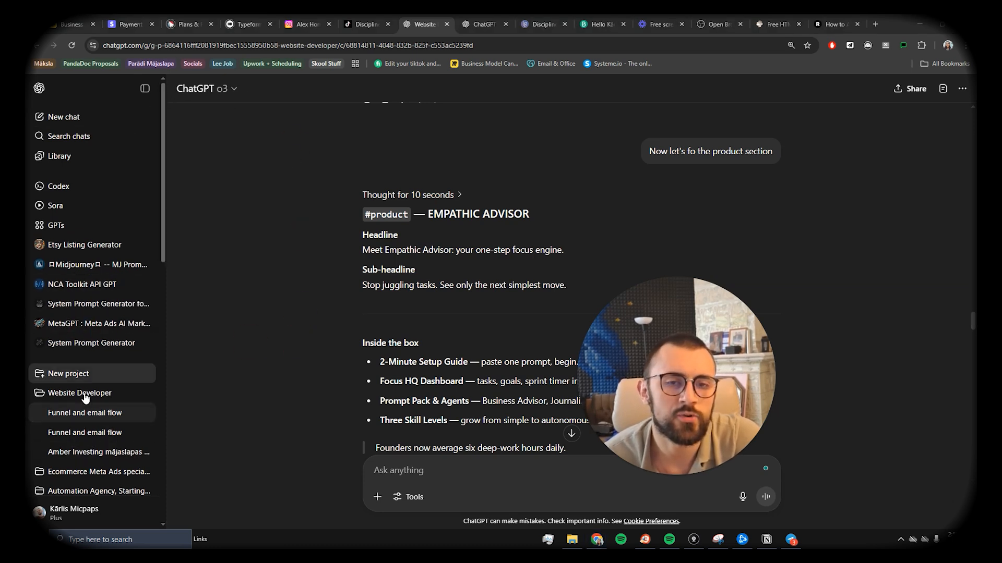
scroll(43, 271, "down", 2)
scroll(78, 413, "up", 2)
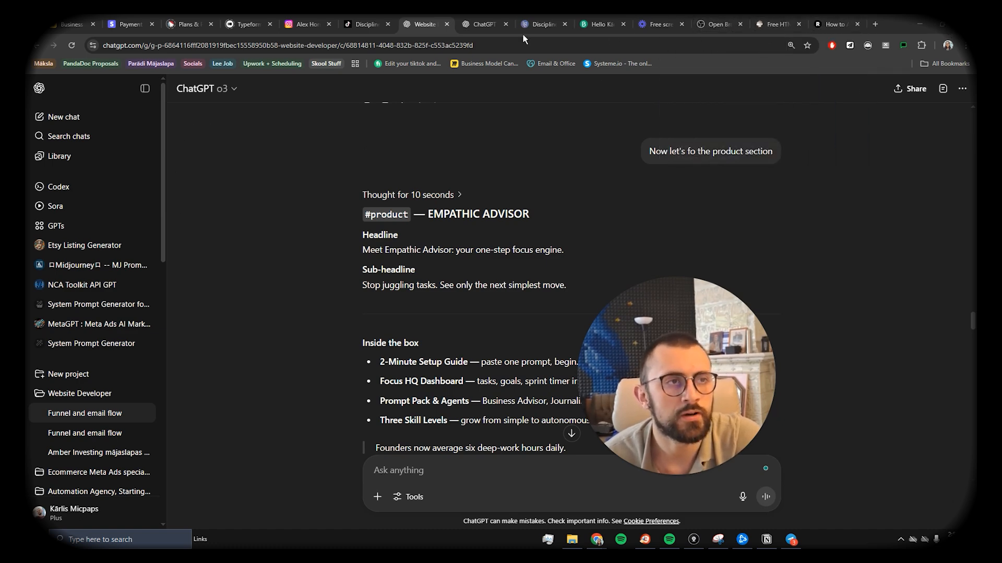
left_click(543, 24)
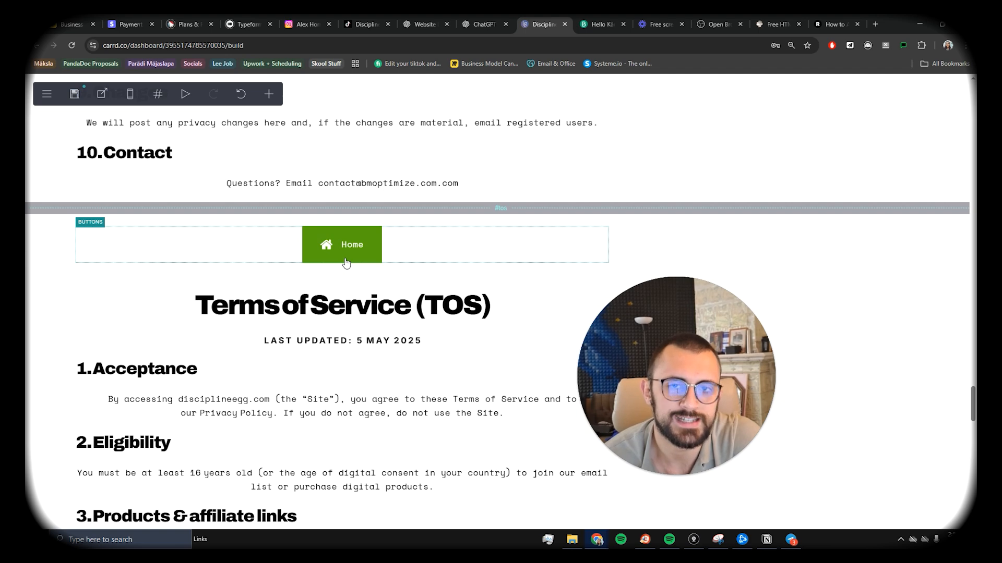
Step: In the publish settings, select the '(copy)' suffix so the title becomes DisciplineEgg
scroll(456, 347, "up", 9)
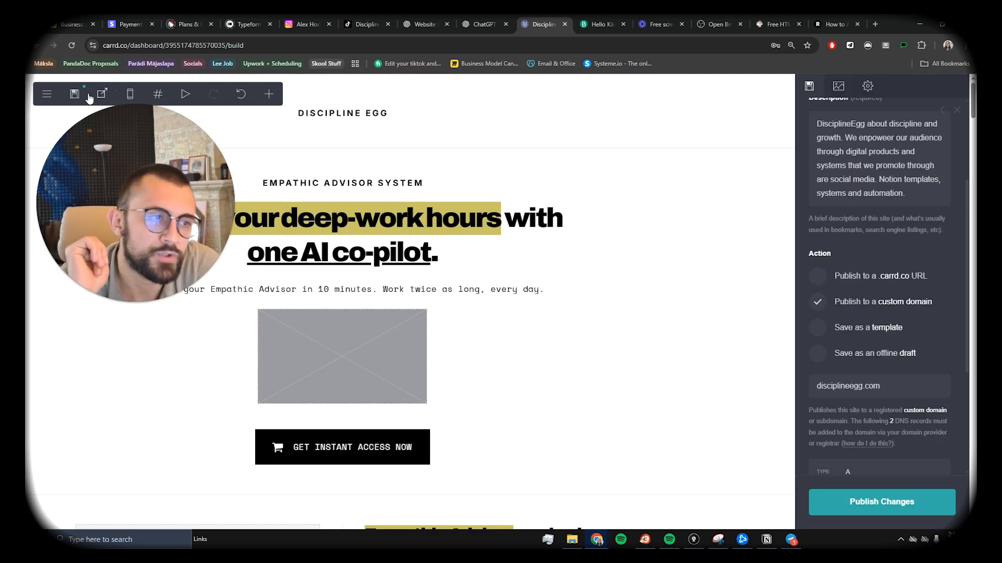
left_click(75, 94)
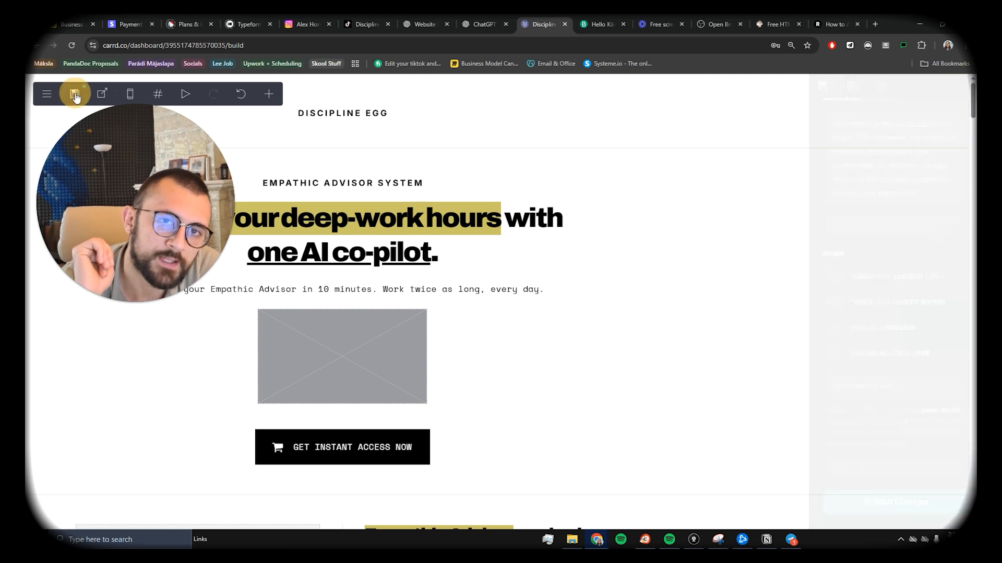
scroll(921, 250, "up", 3)
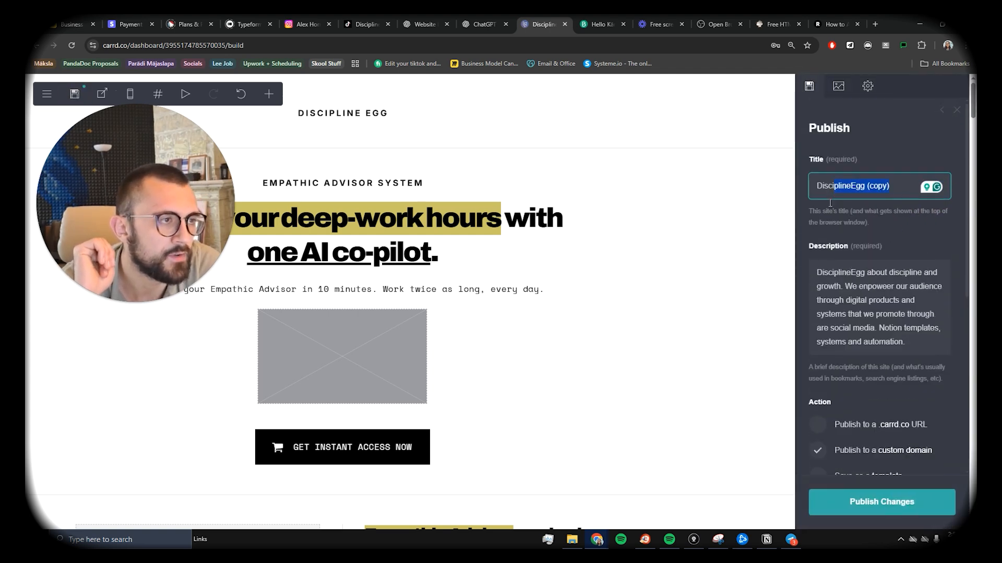
left_click(857, 318)
left_click_drag(893, 186, 864, 186)
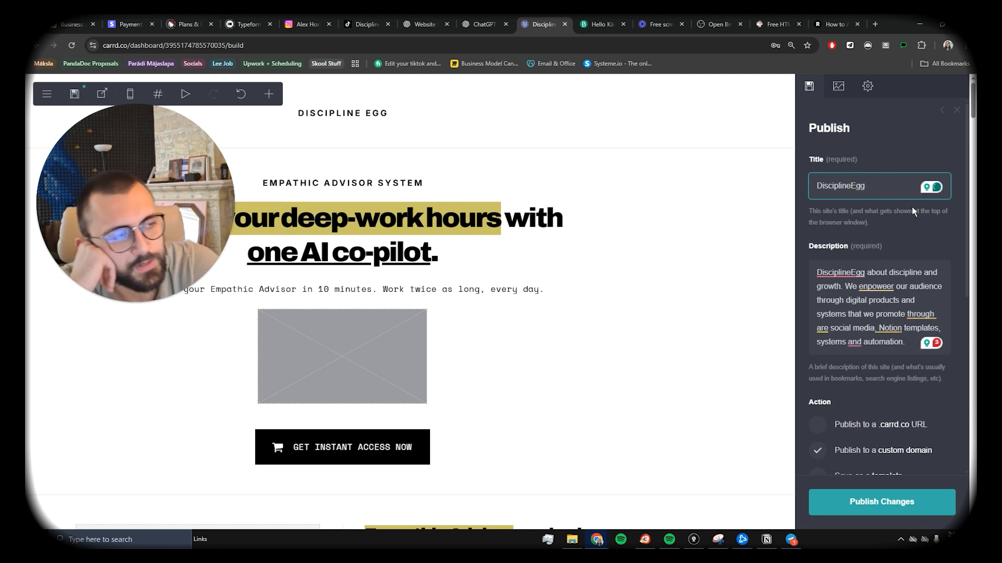
Step: Scroll to the custom-domain section to review disciplineegg.com's A and CNAME records
scroll(903, 230, "down", 4)
scroll(885, 228, "up", 3)
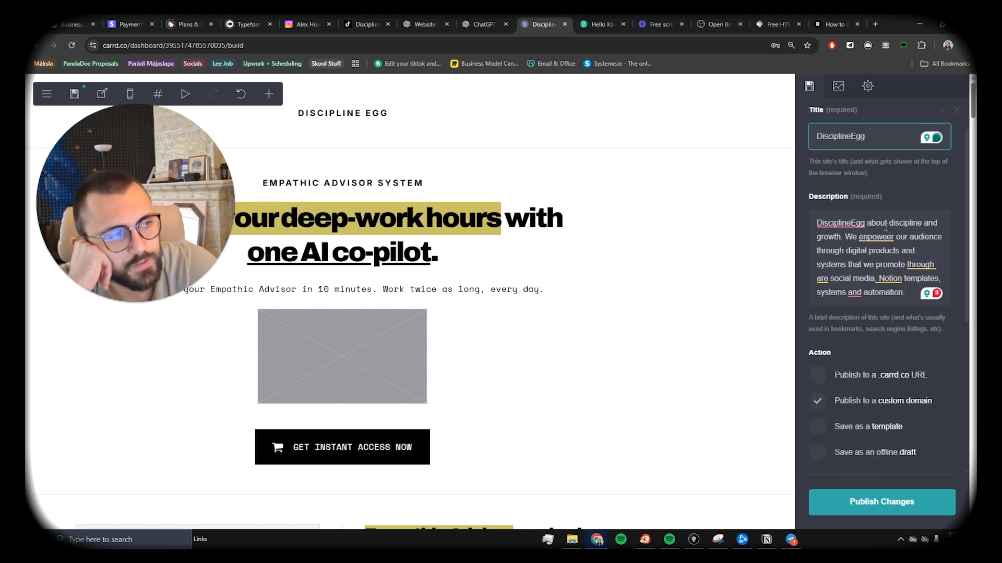
scroll(866, 209, "down", 3)
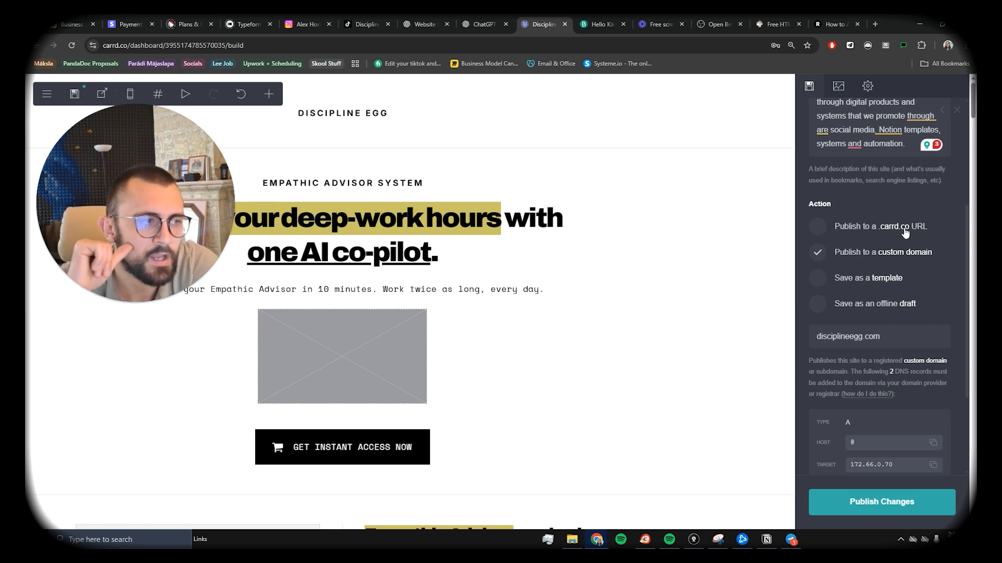
scroll(926, 253, "down", 3)
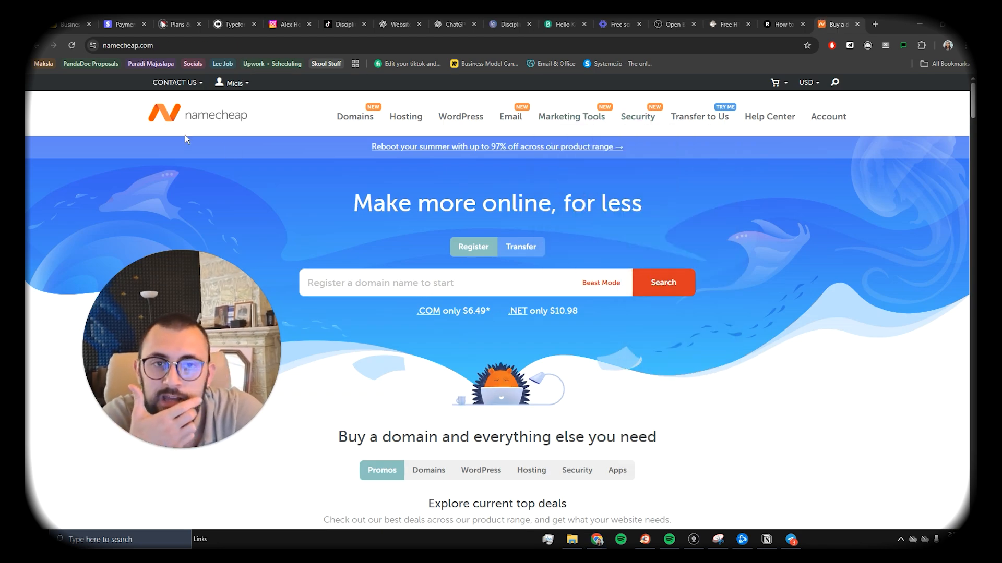
Step: Open fixmyworkflow.com from the Namecheap domain list
mouse_move(847, 121)
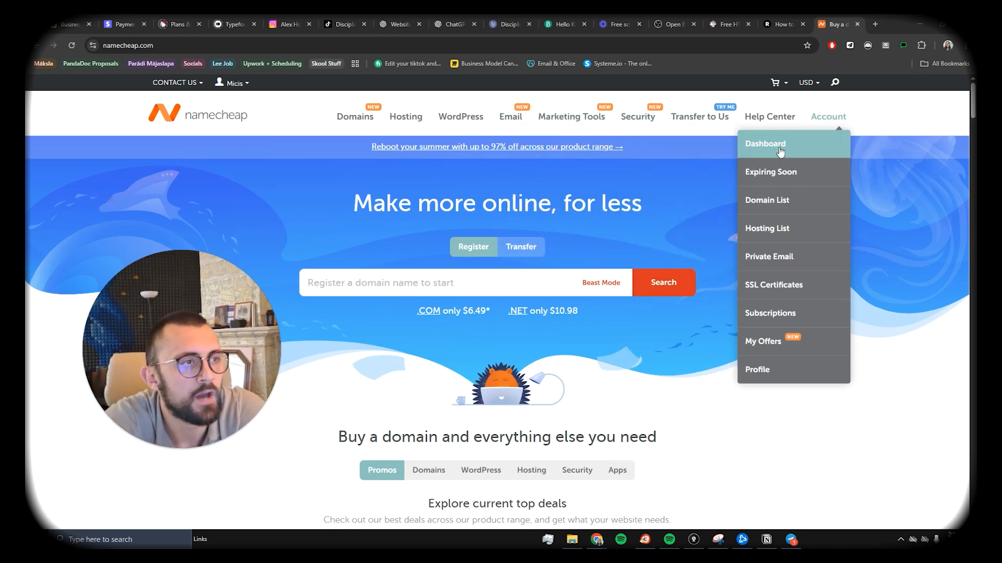
left_click(776, 199)
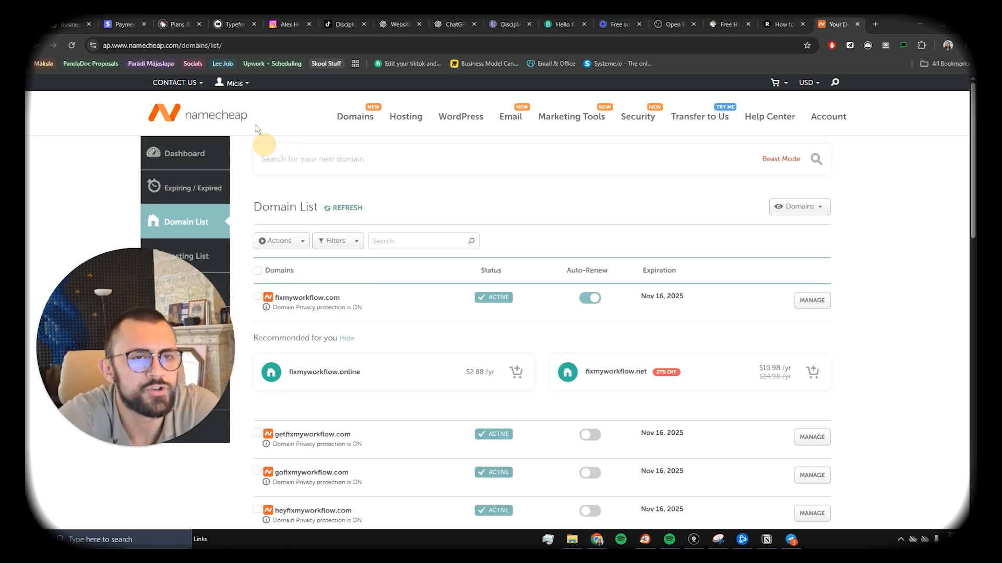
scroll(336, 309, "down", 3)
scroll(336, 309, "up", 3)
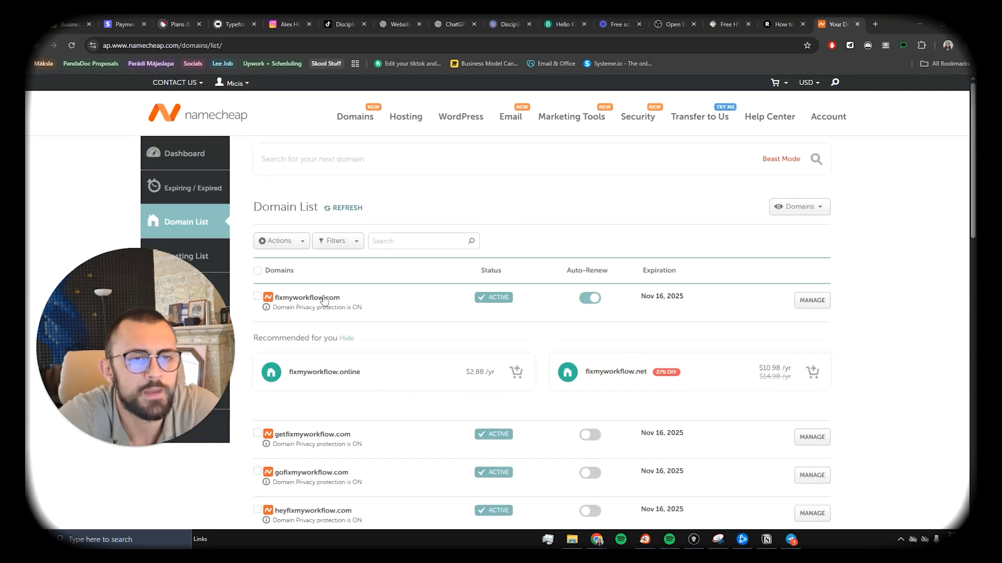
left_click(303, 302)
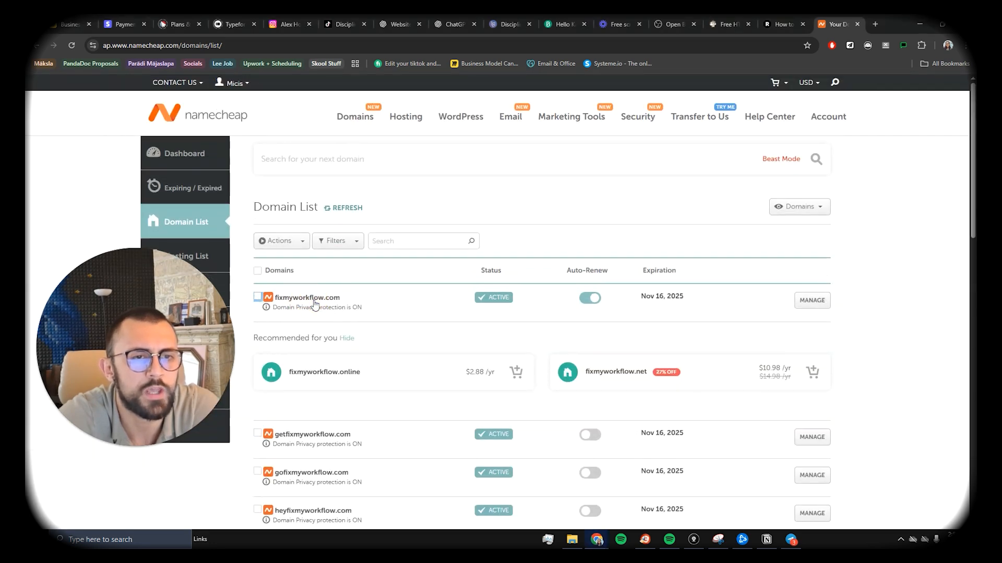
left_click(313, 302)
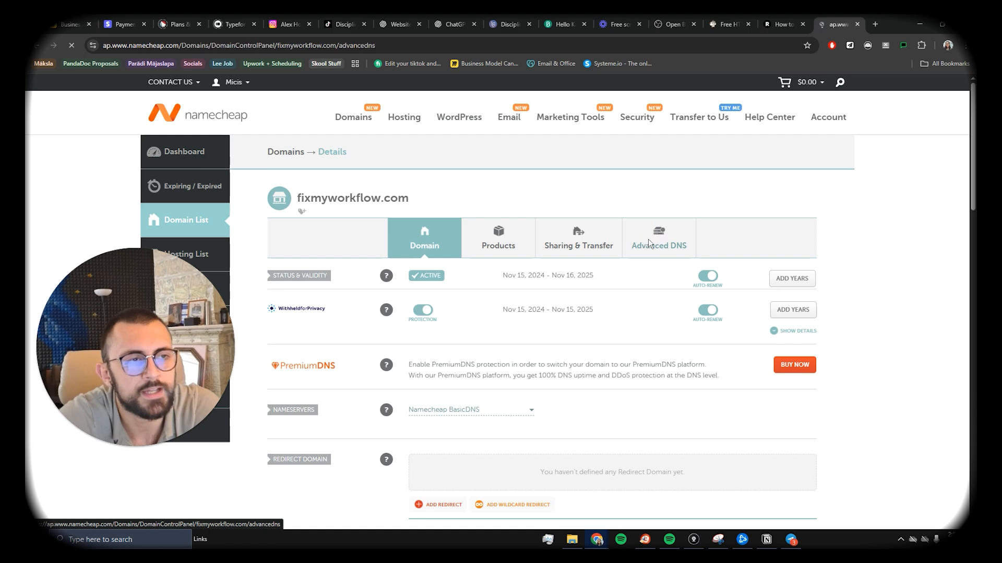
Step: Discard the unsaved extra A record in Advanced DNS, keeping 172.66.0.70, and publish the site
left_click(649, 241)
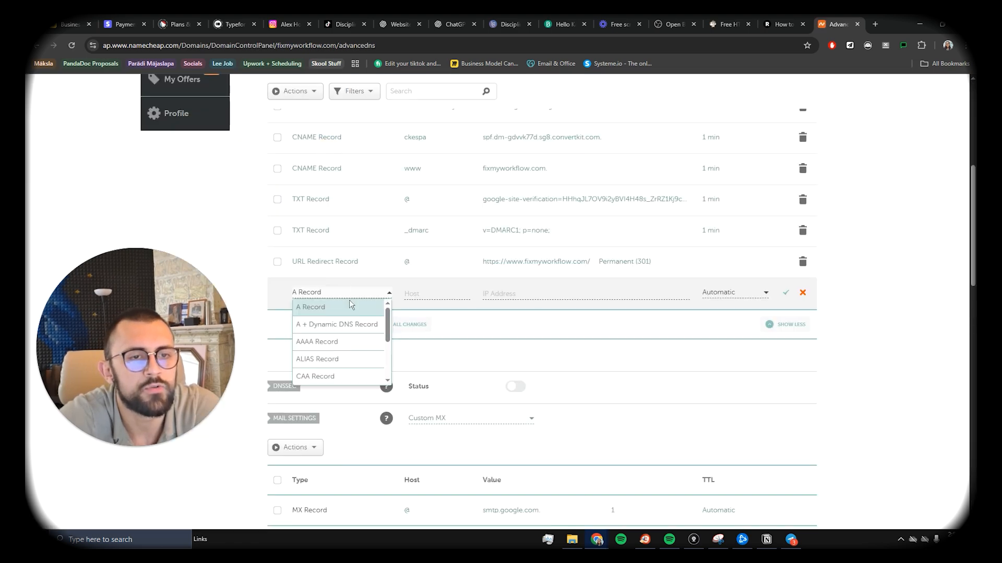
scroll(344, 304, "down", 1)
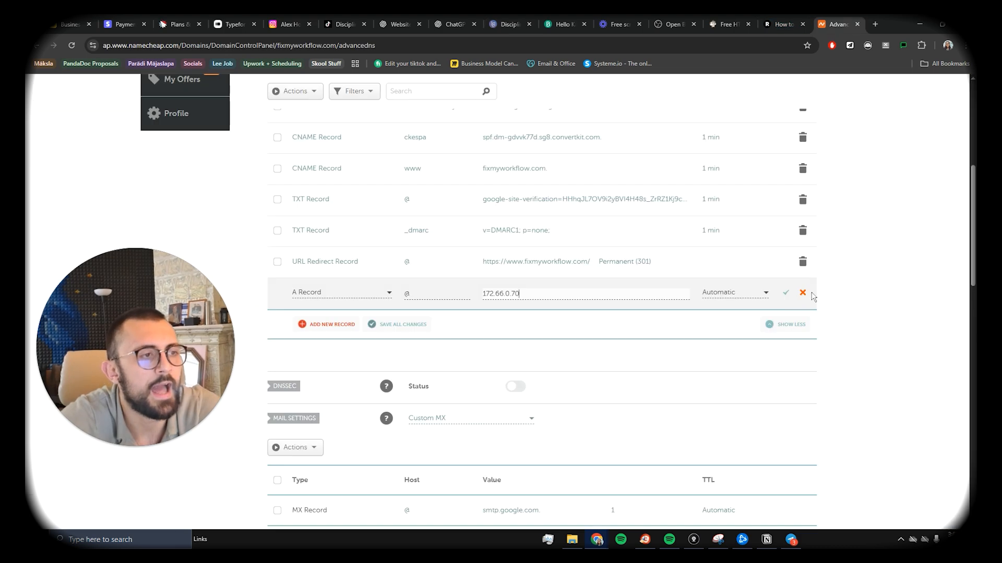
left_click(812, 295)
scroll(776, 227, "up", 6)
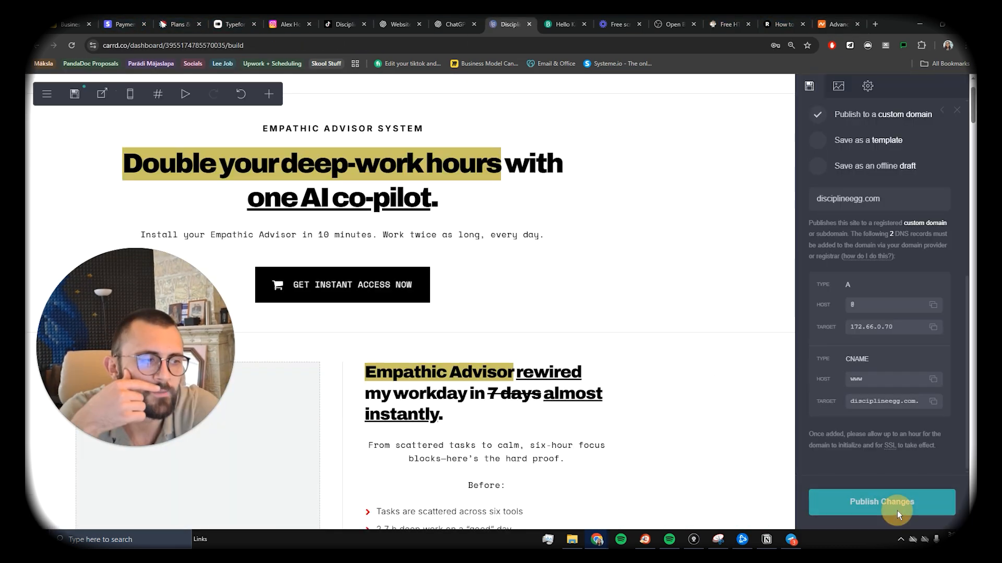
left_click(897, 510)
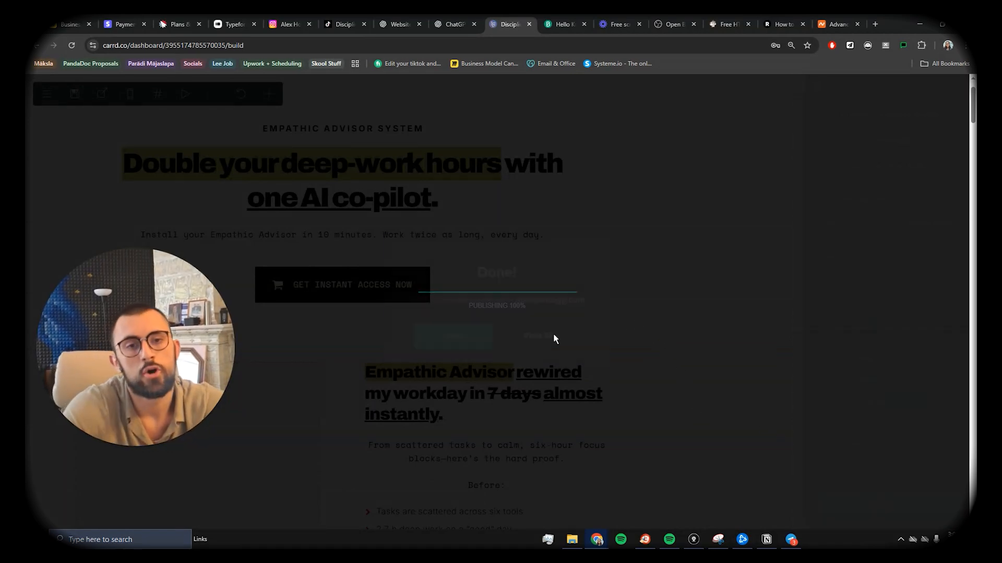
Step: Open the published disciplineegg.com site and scroll down to the offer price and countdown timer
left_click(454, 334)
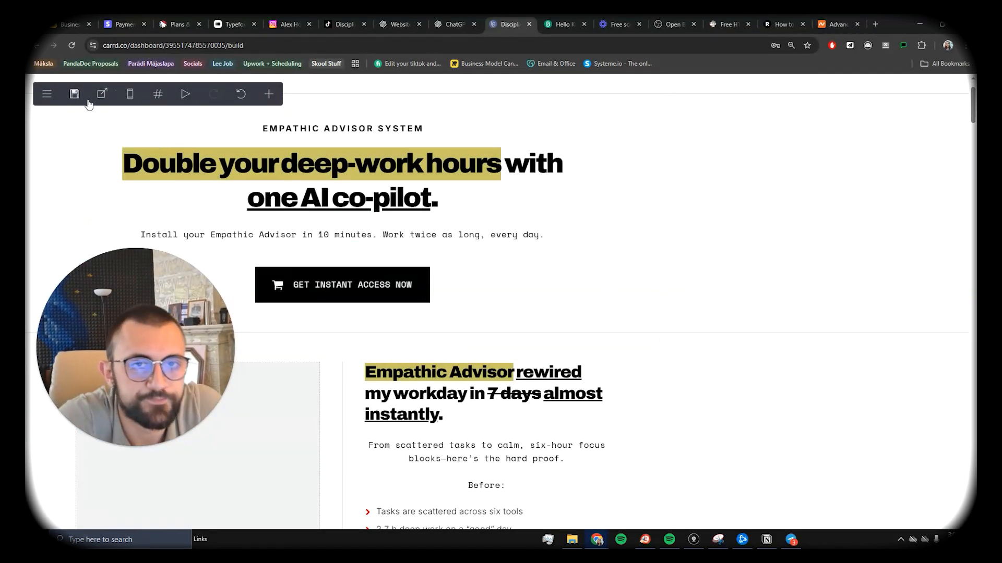
left_click(103, 94)
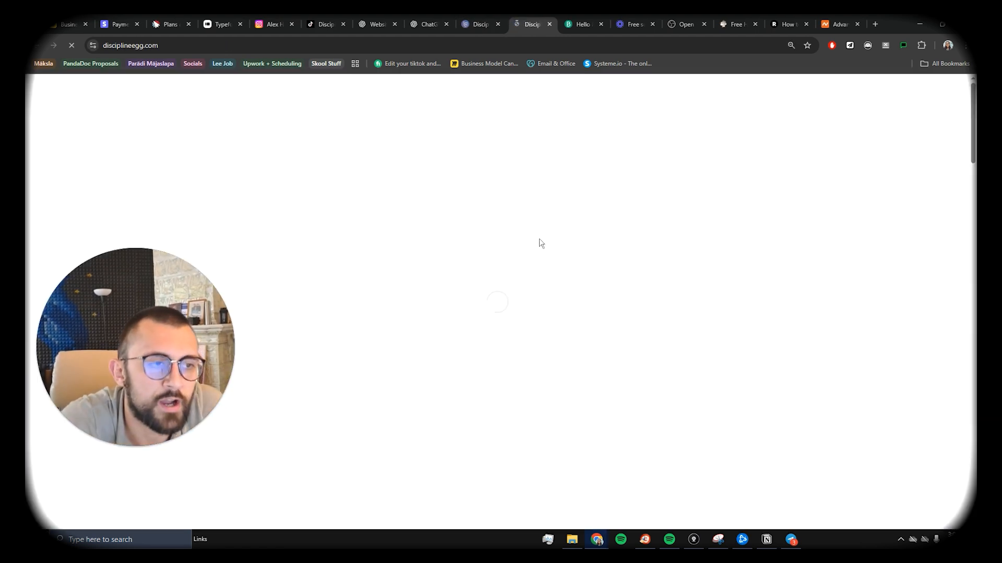
scroll(318, 223, "down", 1)
scroll(318, 222, "down", 5)
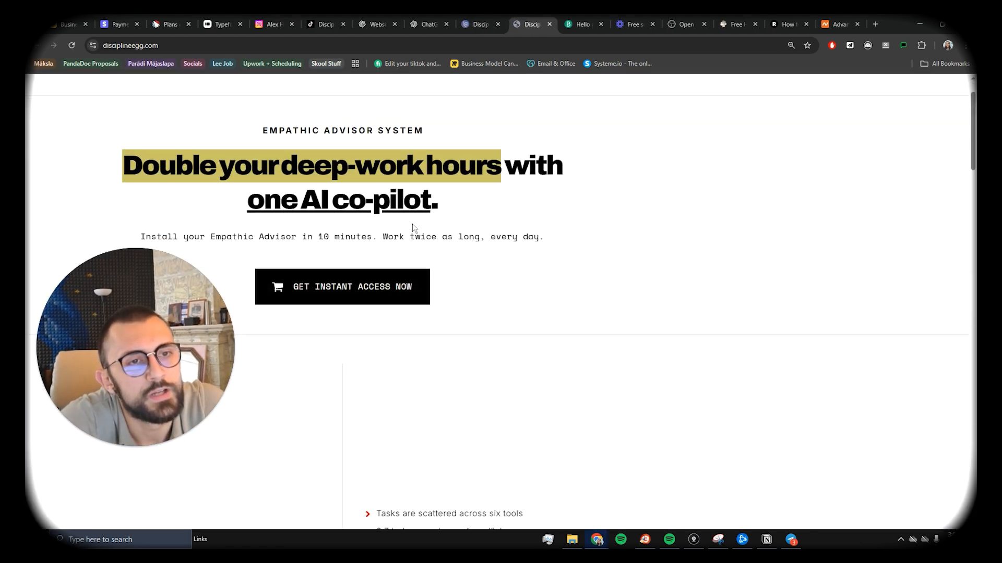
scroll(381, 258, "down", 15)
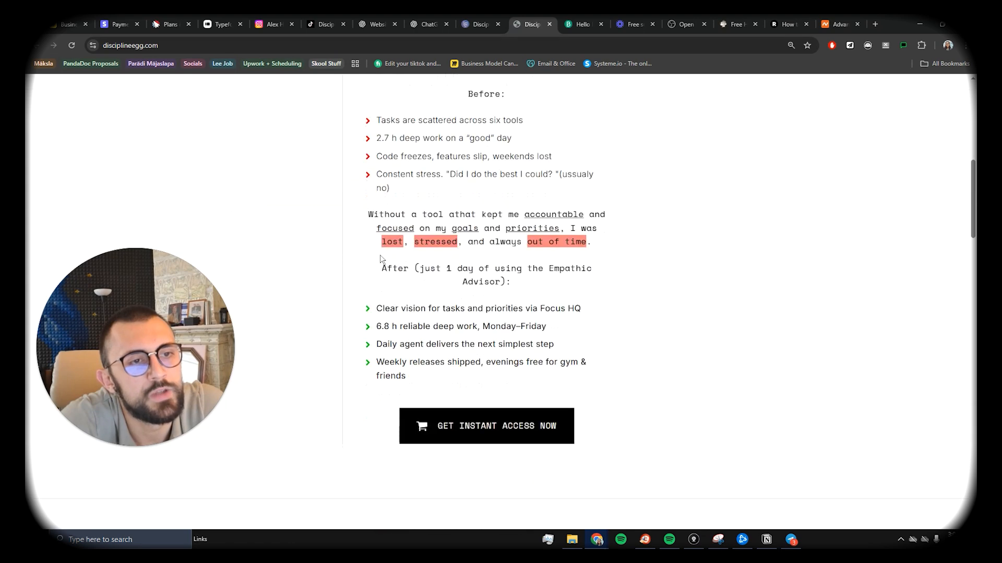
scroll(381, 256, "up", 1)
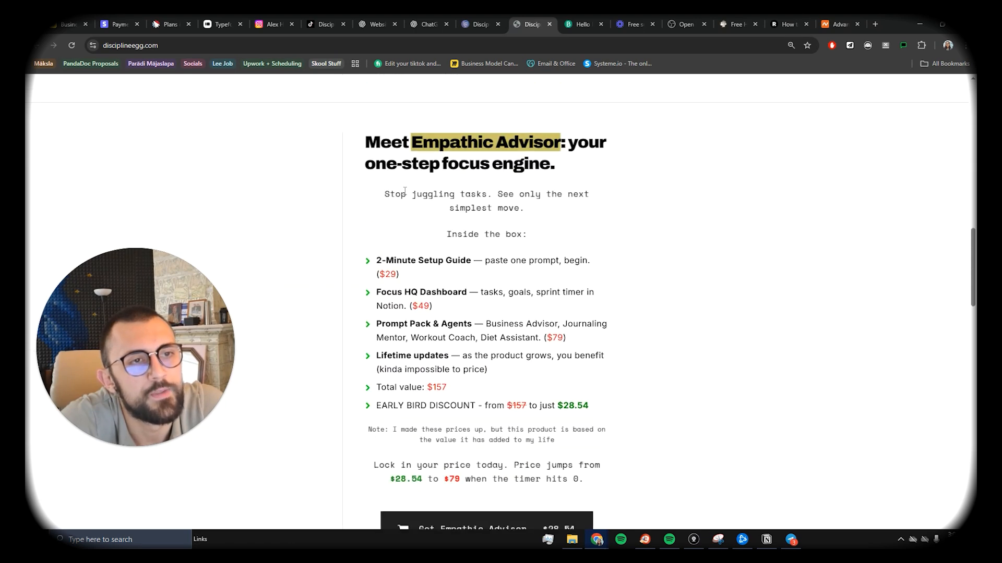
scroll(316, 254, "down", 3)
scroll(365, 272, "down", 2)
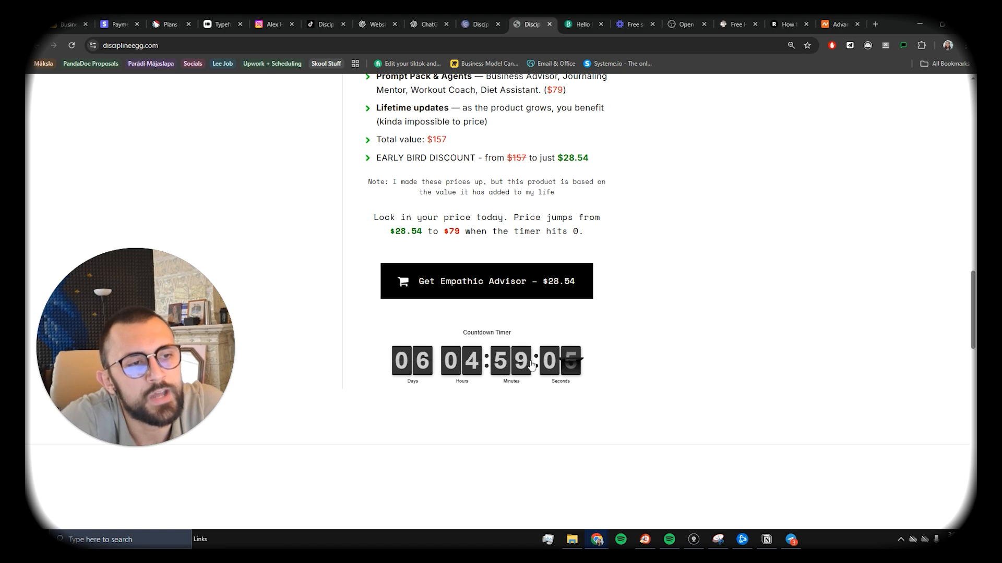
scroll(537, 369, "down", 4)
scroll(537, 369, "down", 4)
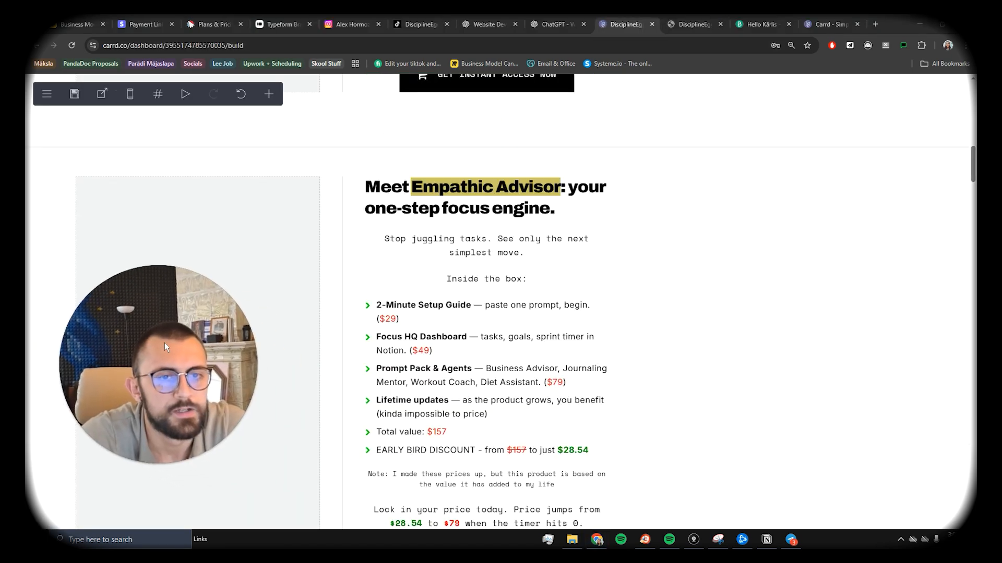
Step: Insert a new test form below the What's inside bullet list
scroll(514, 278, "down", 13)
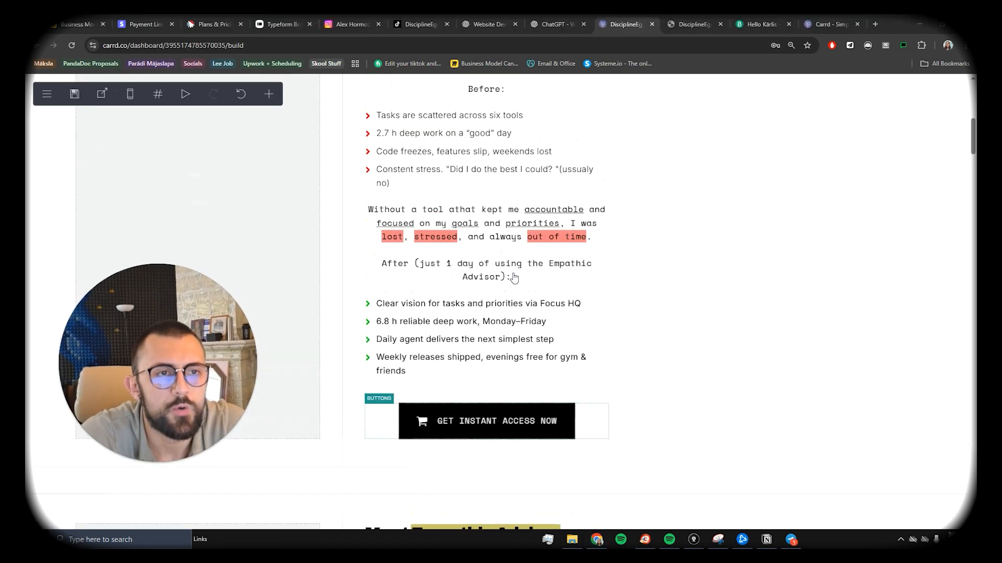
scroll(514, 277, "up", 4)
scroll(514, 277, "down", 6)
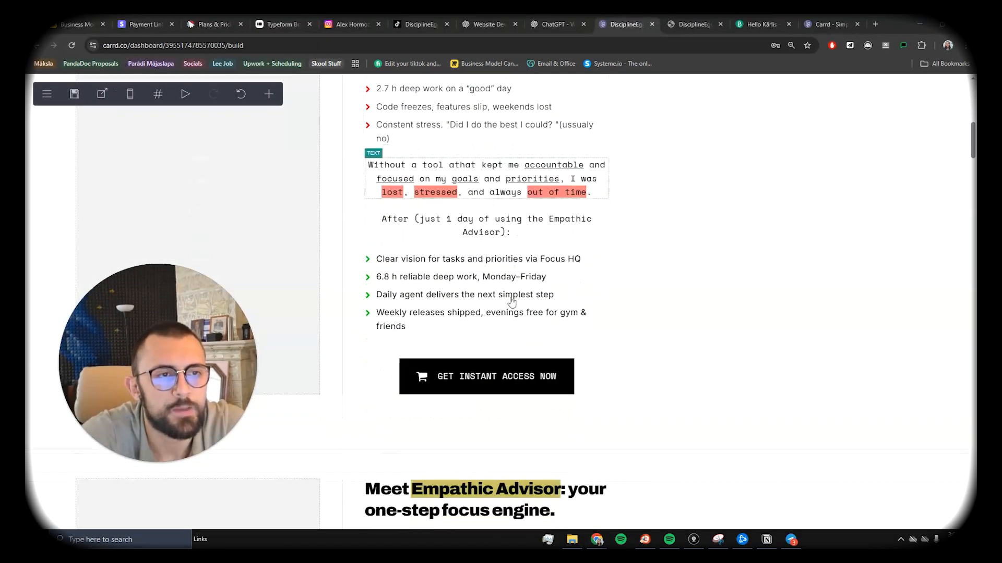
scroll(512, 299, "up", 4)
scroll(377, 305, "up", 4)
scroll(376, 306, "down", 12)
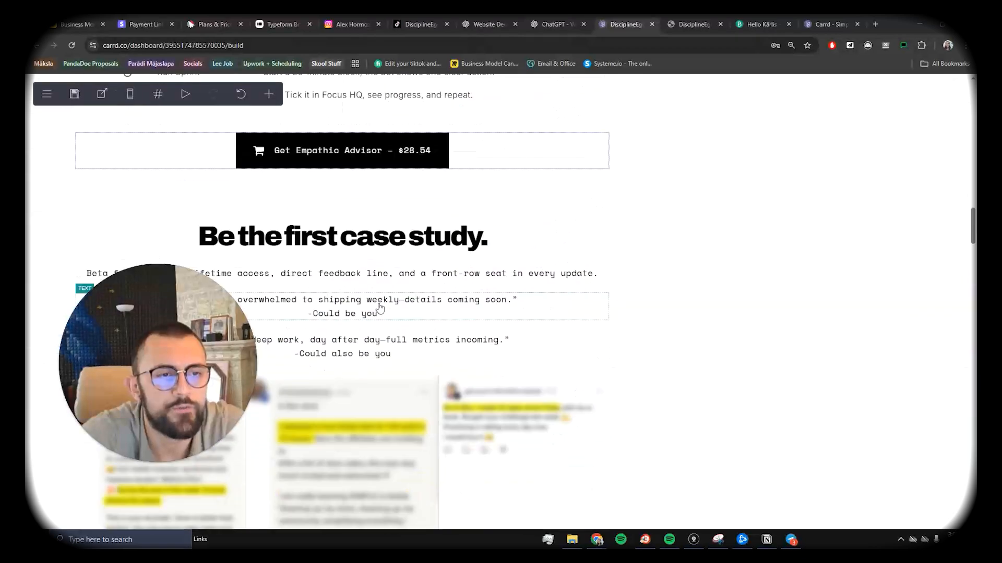
scroll(380, 307, "down", 6)
scroll(382, 292, "up", 4)
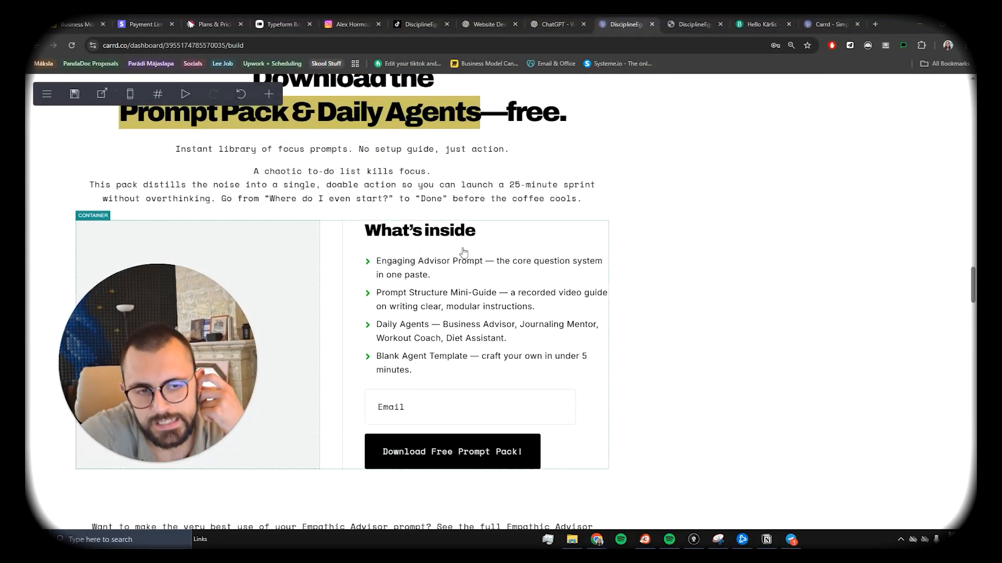
left_click(465, 412)
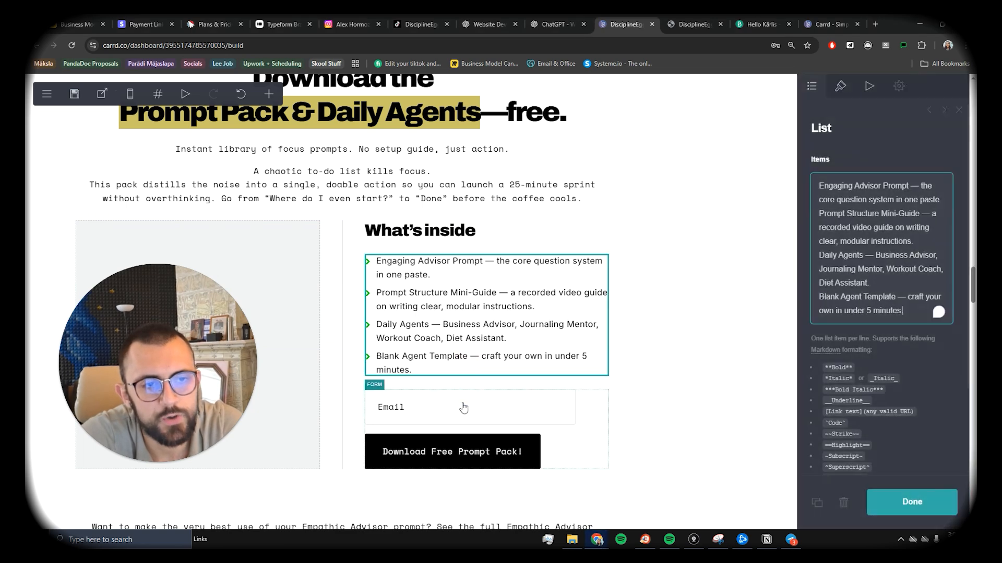
left_click(381, 261)
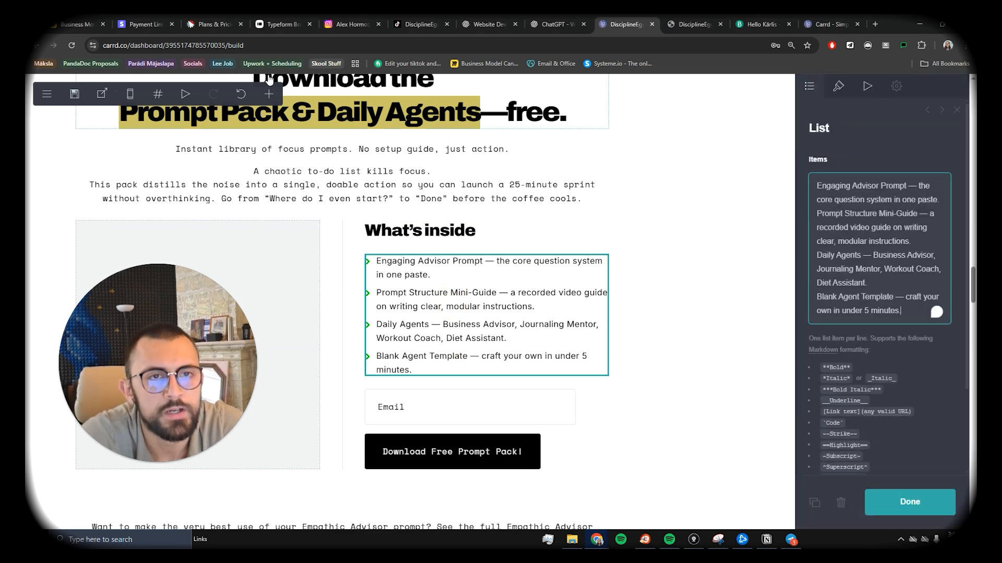
left_click(278, 100)
left_click(365, 262)
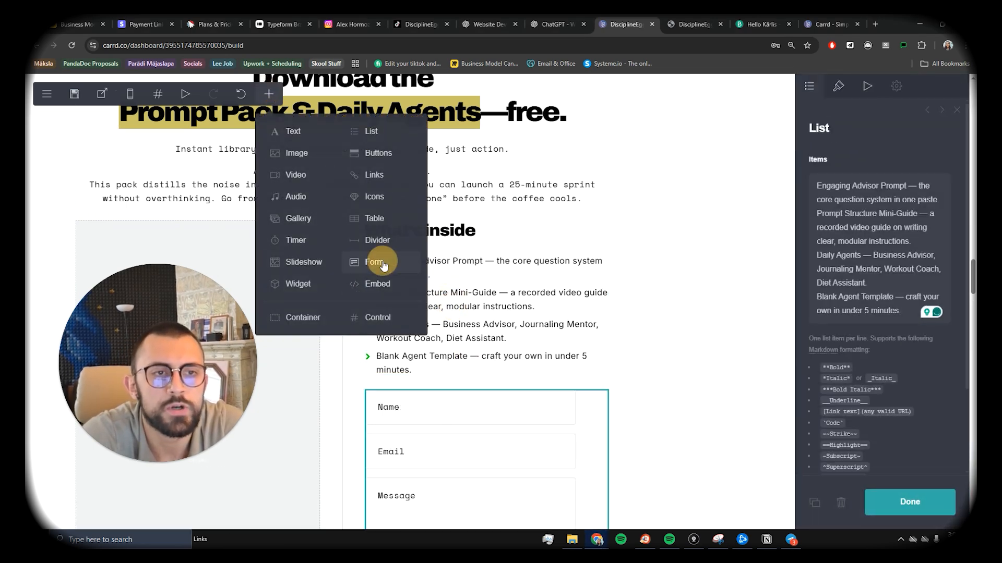
scroll(542, 254, "down", 3)
scroll(514, 246, "up", 1)
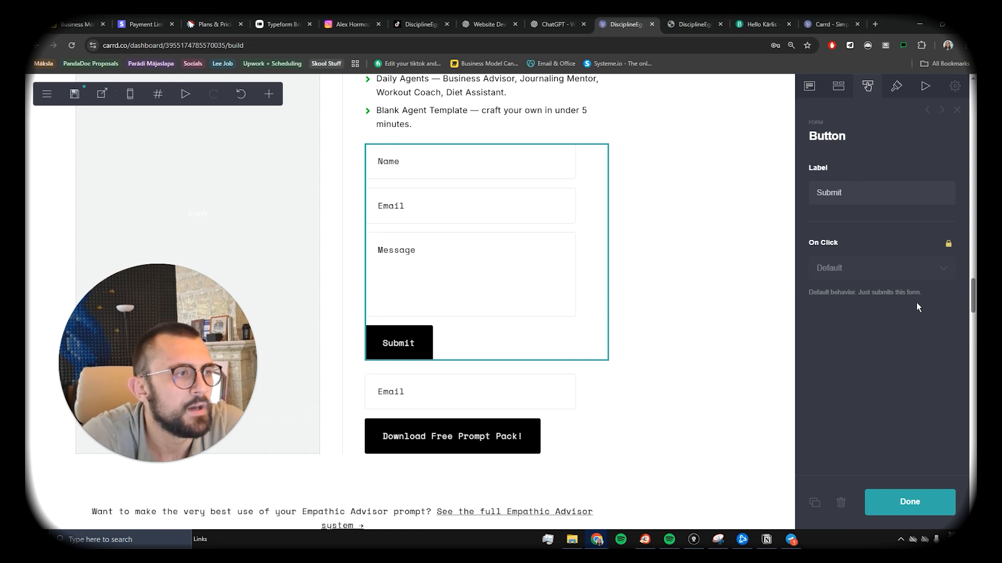
Step: Set the new test form's type to Signup
left_click(841, 302)
left_click(871, 196)
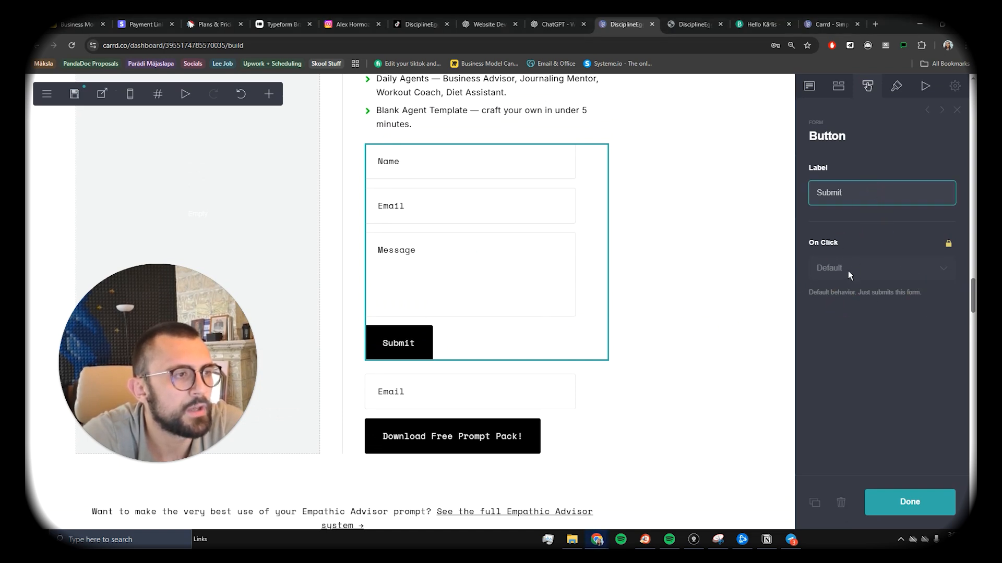
left_click(837, 88)
left_click(809, 86)
left_click(866, 183)
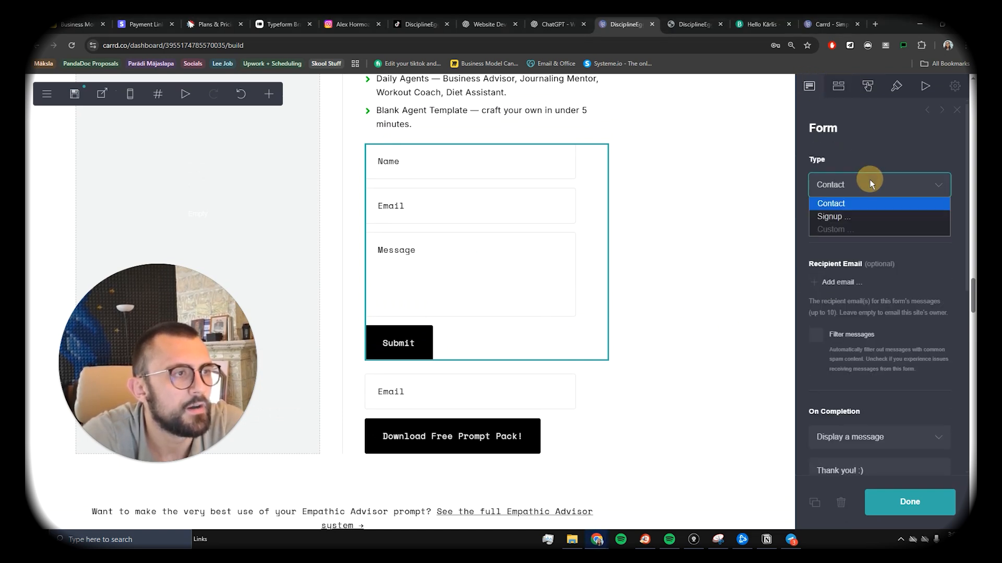
left_click(842, 217)
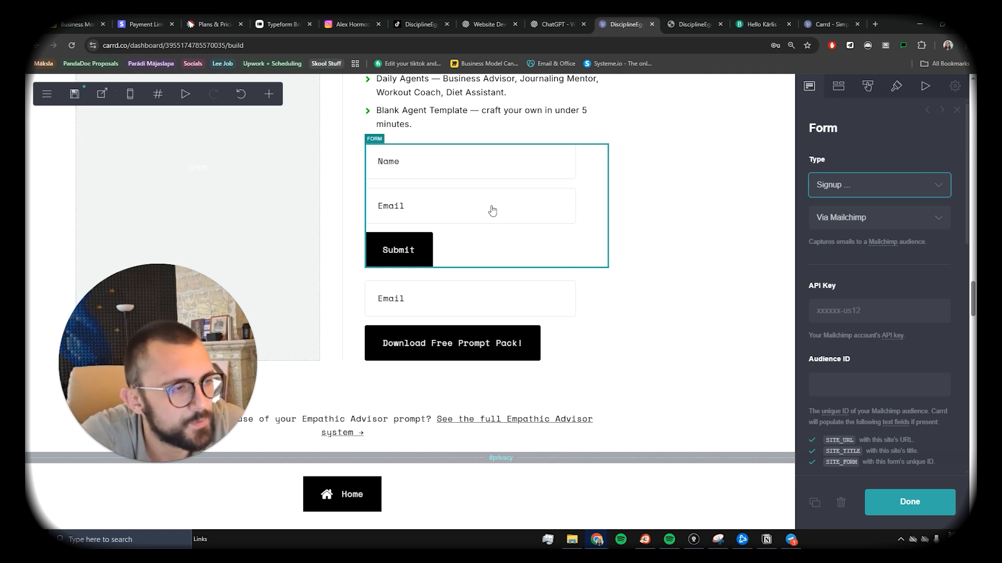
Step: Delete the test form and confirm the existing email form is a Signup via Brevo
key("Delete")
left_click(532, 171)
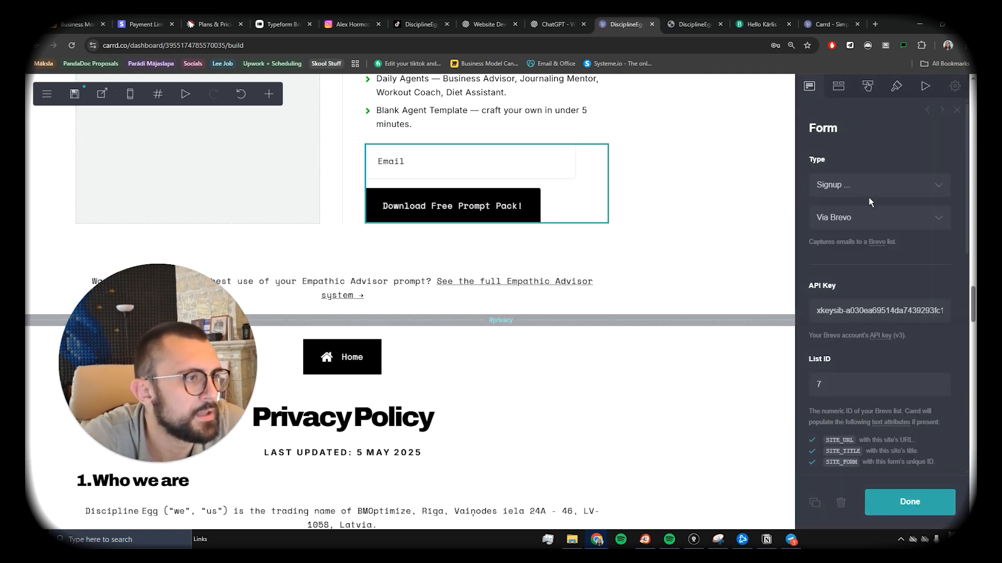
left_click(869, 187)
left_click(869, 186)
left_click(865, 219)
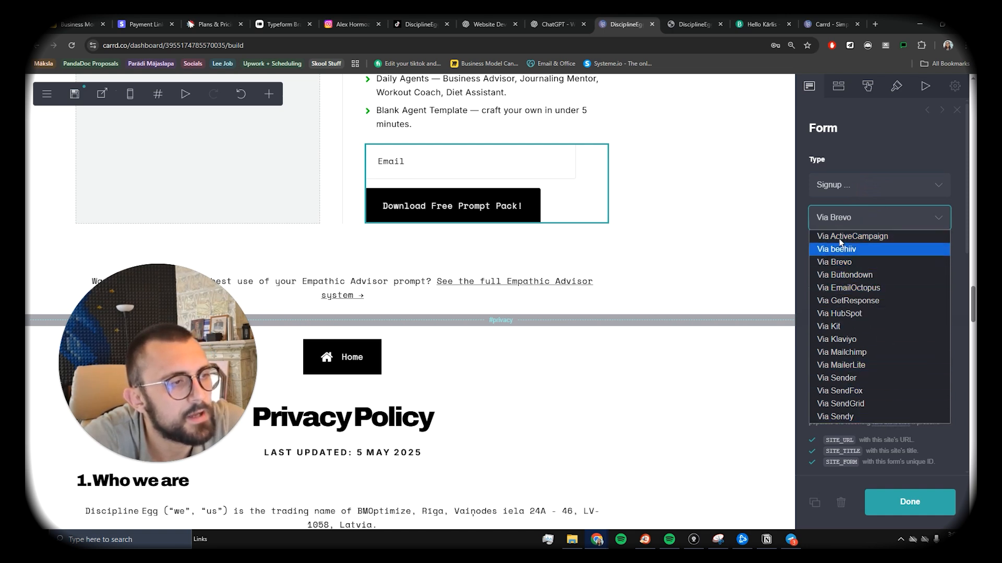
left_click(838, 265)
Step: Bring up the Brevo account options menu
scroll(859, 270, "down", 1)
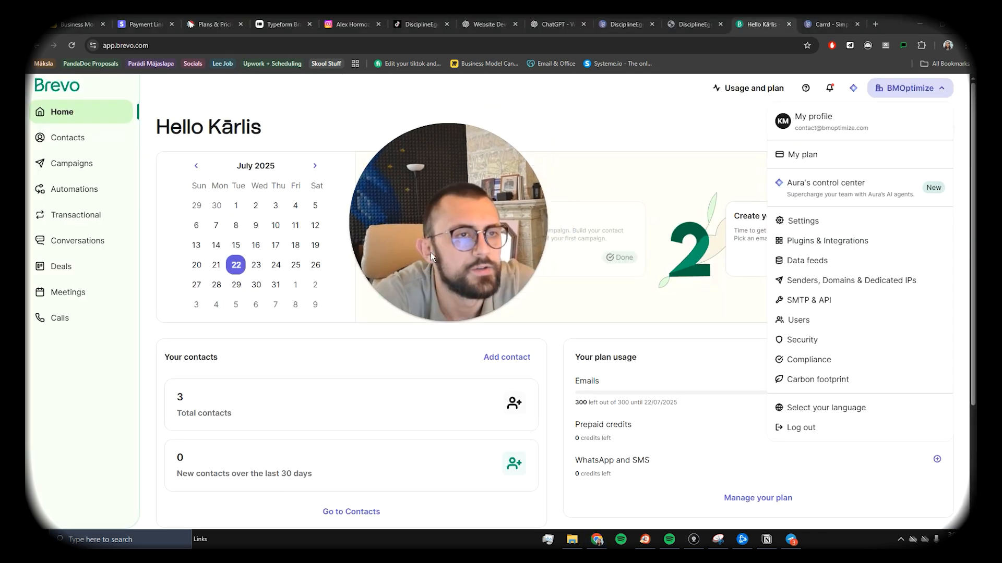
left_click(907, 86)
left_click(907, 86)
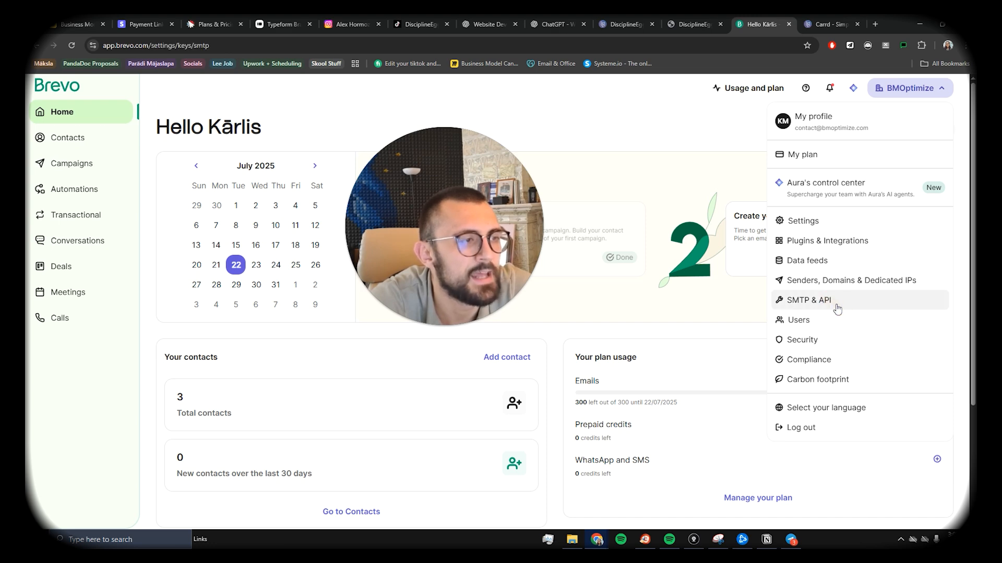
Step: Generate a new Brevo API key named 'Example' under SMTP & API and copy it
left_click(836, 308)
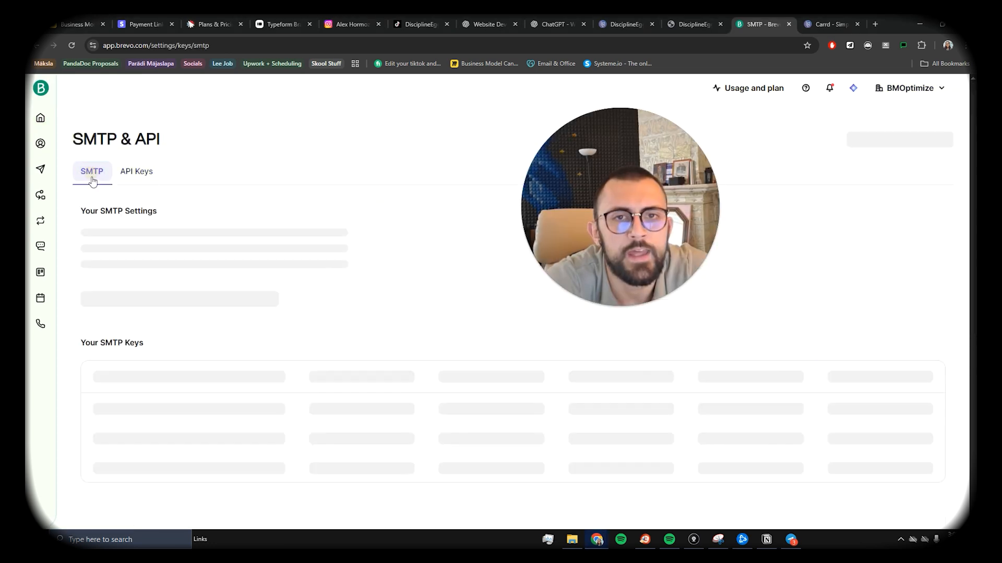
left_click(141, 173)
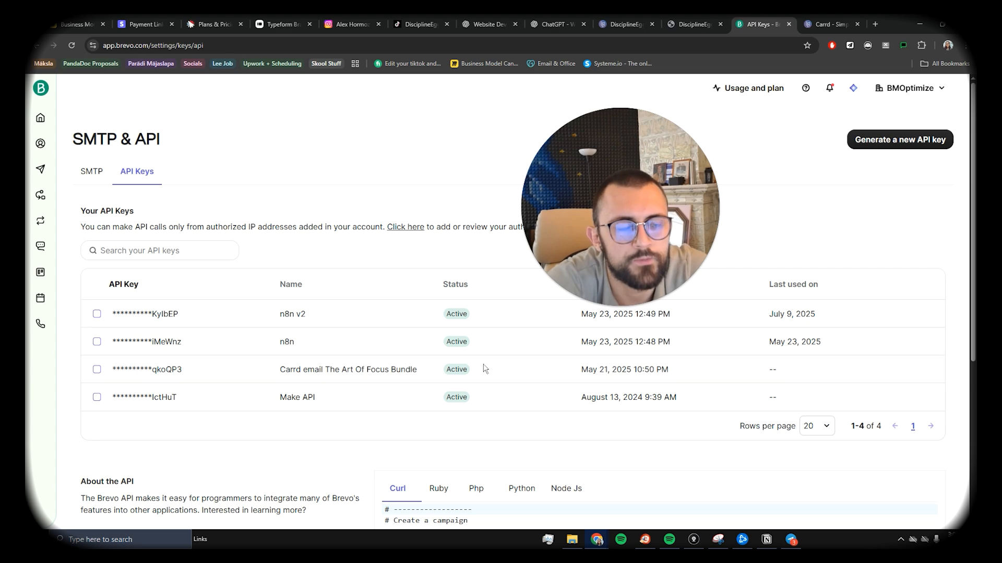
left_click(903, 140)
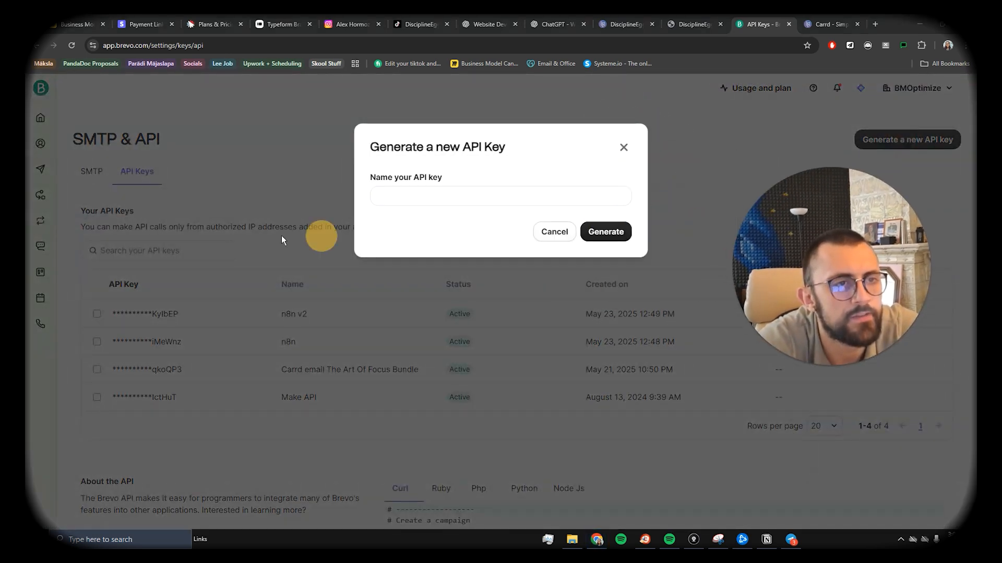
left_click(407, 199)
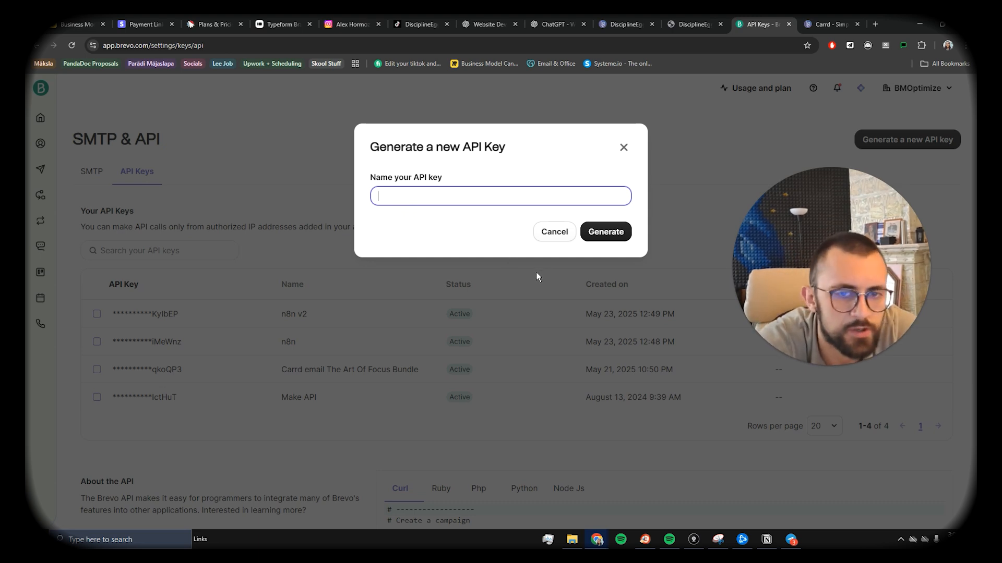
type("Example")
left_click(605, 232)
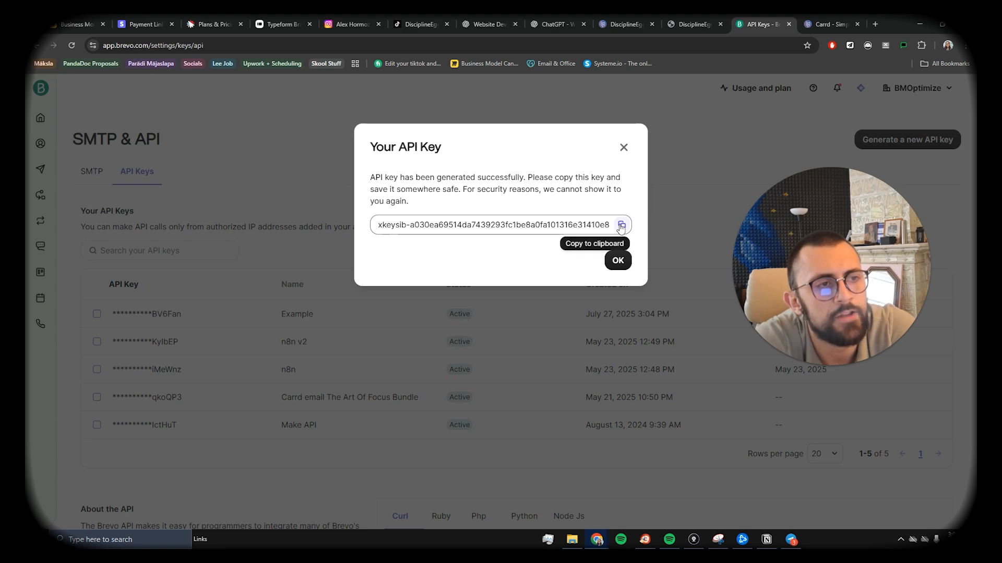
left_click(620, 225)
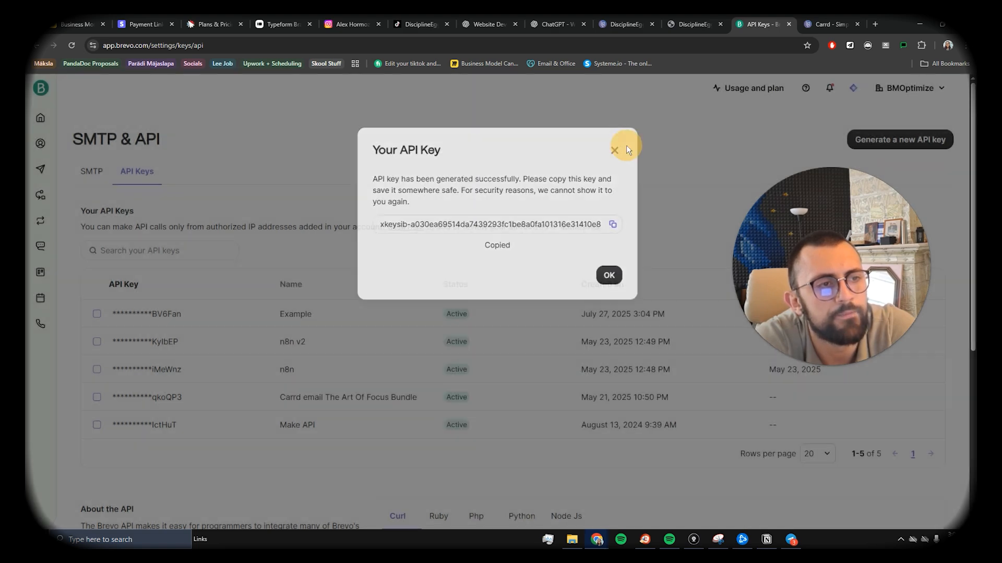
left_click(625, 147)
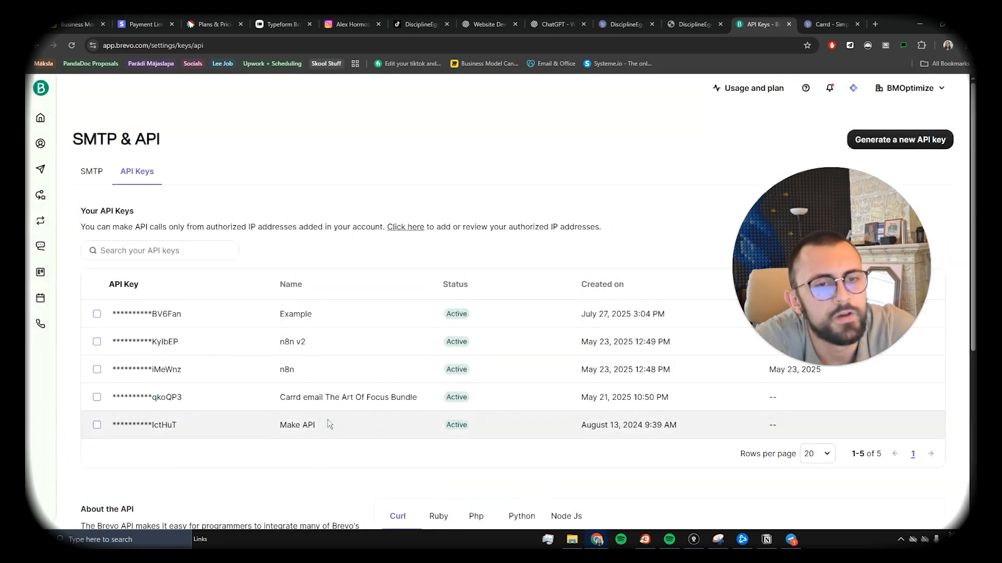
left_click(626, 24)
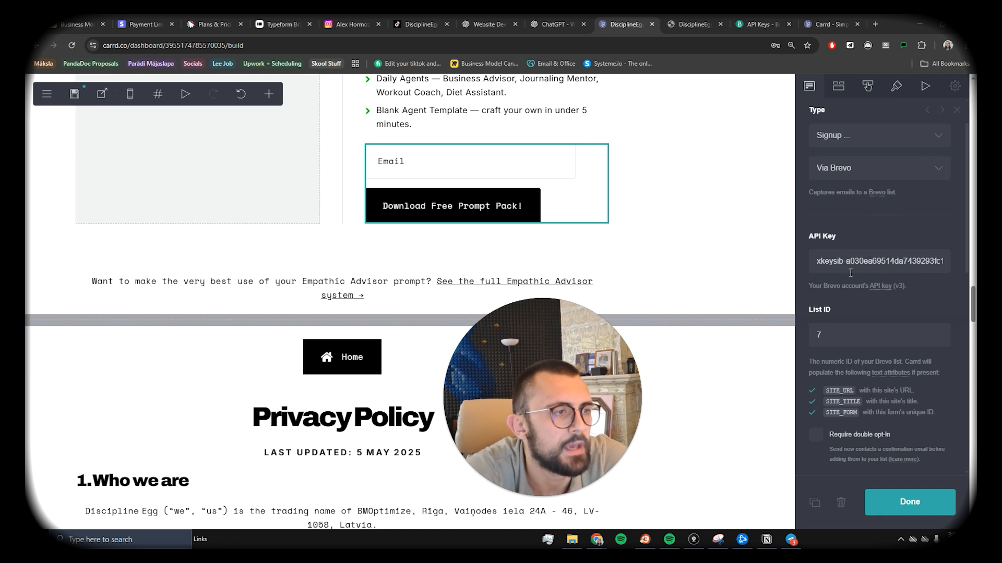
double_click(841, 341)
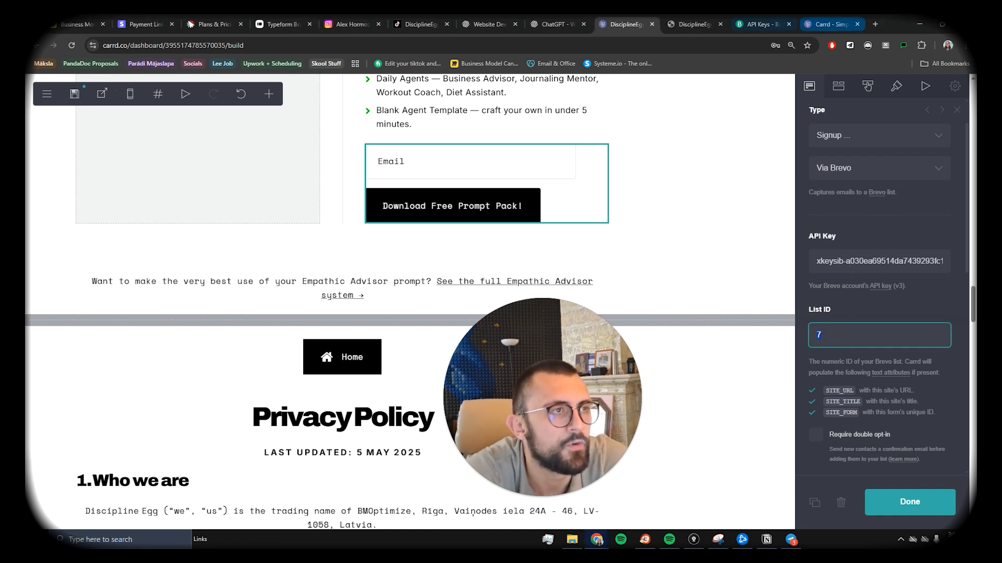
left_click(761, 24)
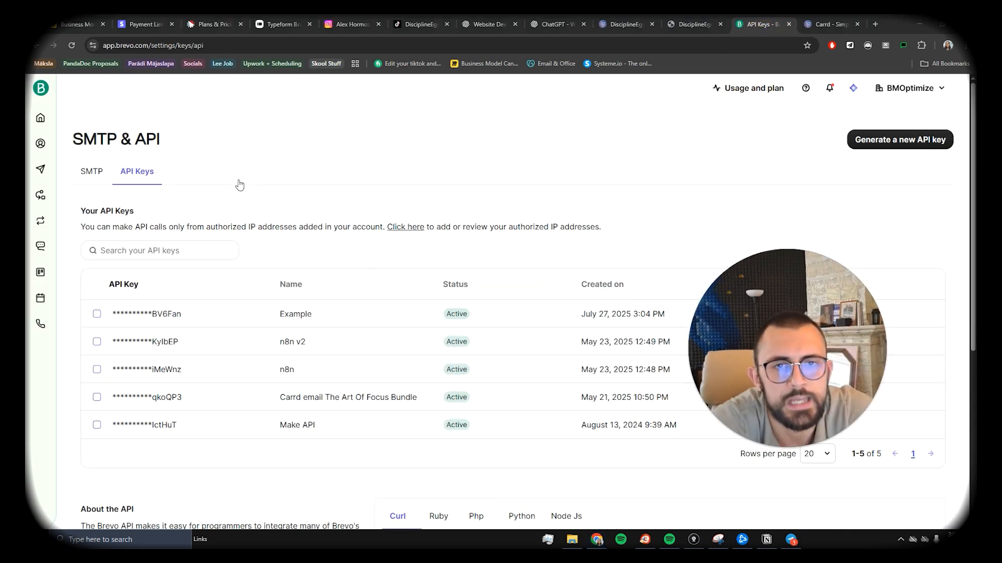
Step: Browse the contact lists overview, checking The Art Of Focus Clients list
mouse_move(39, 150)
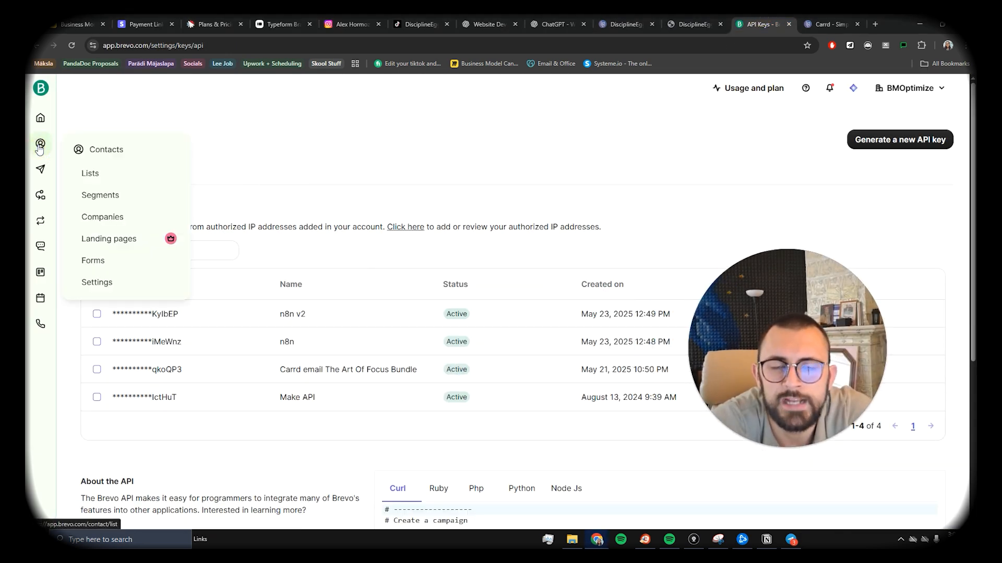
left_click(93, 173)
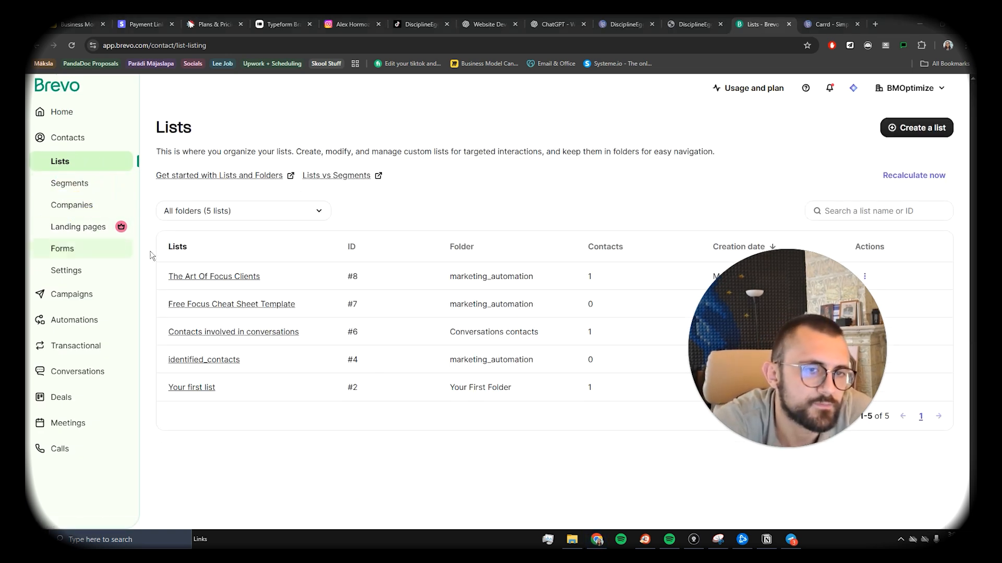
left_click(190, 278)
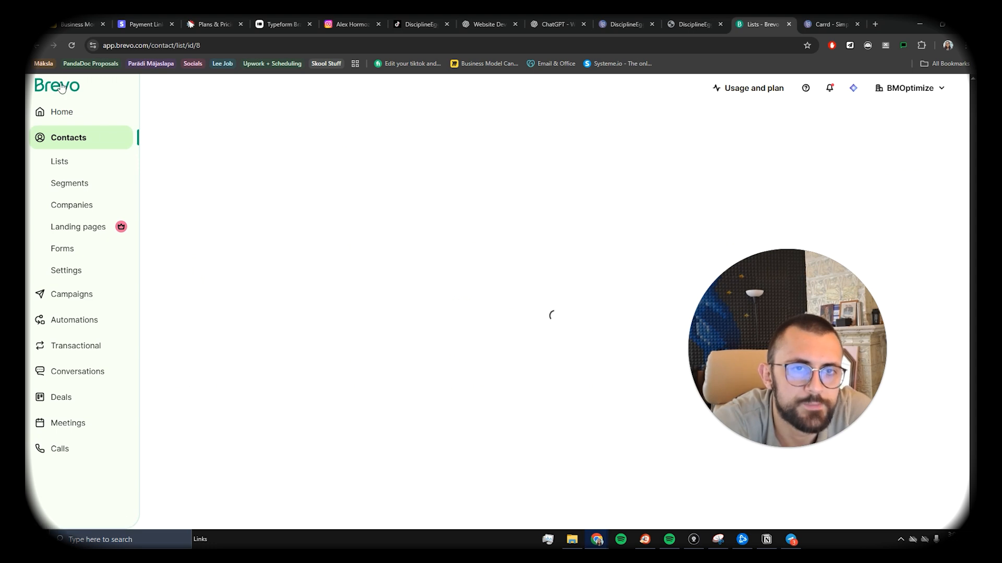
left_click(37, 46)
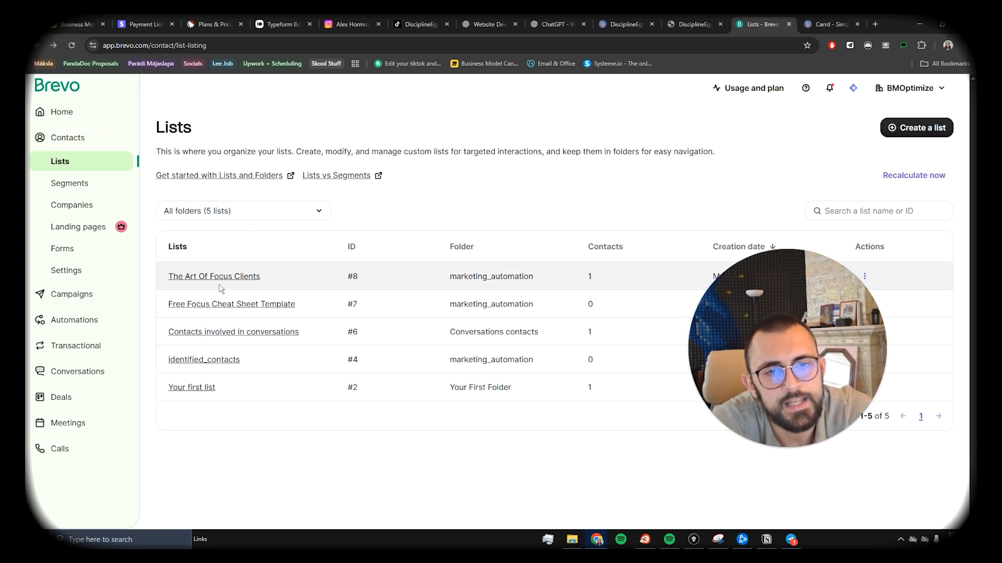
Step: Create the 'Disciplineegg Prompt Pack Lead magnet' list in the marketing_automation folder
left_click(939, 133)
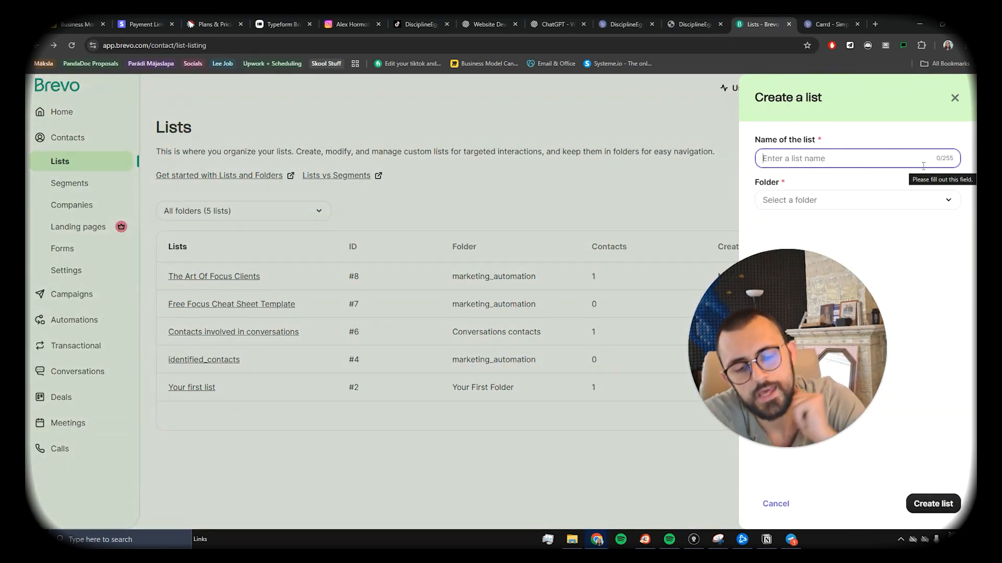
type("Disciplineegg Prompt Pack Lead magnet")
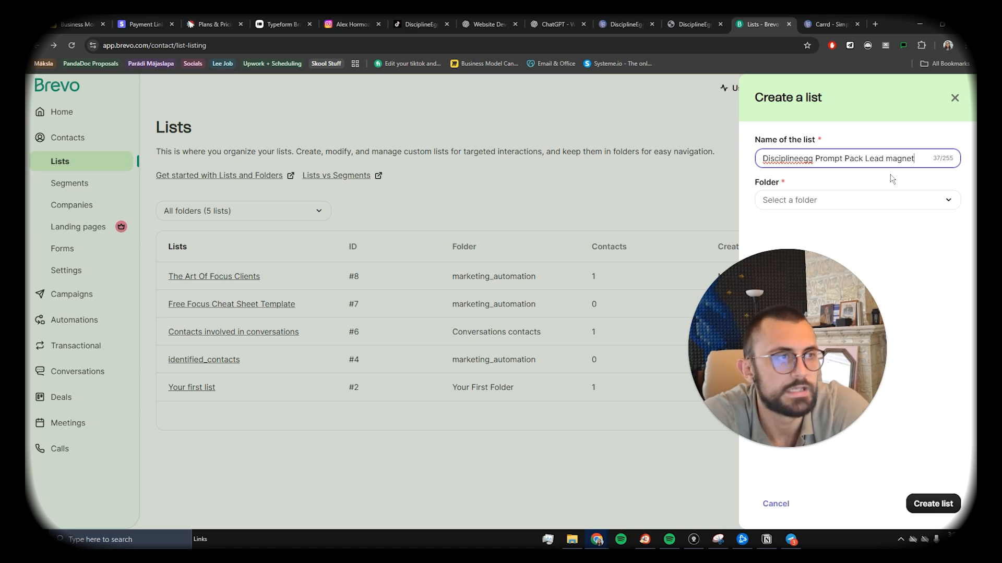
left_click(836, 201)
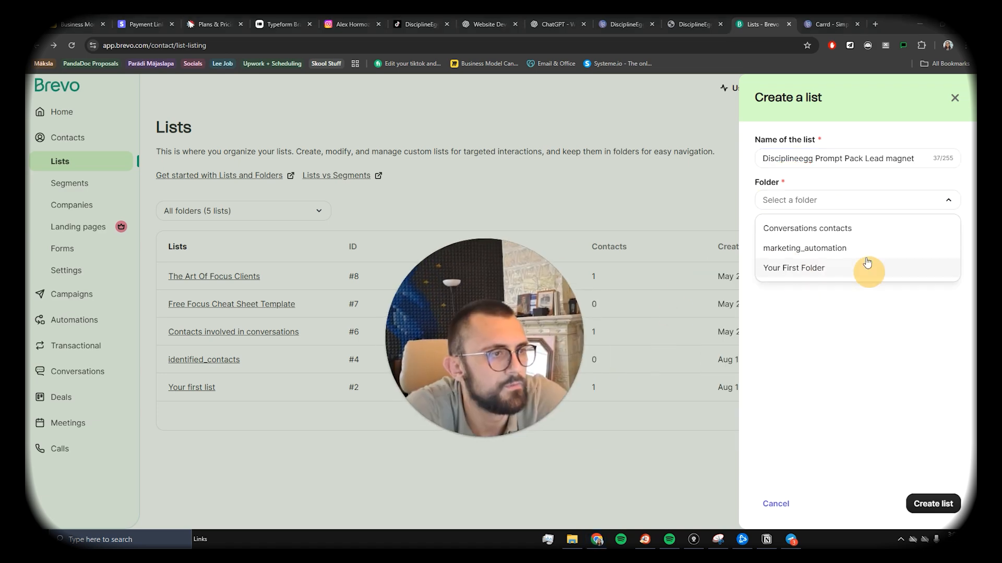
left_click(848, 250)
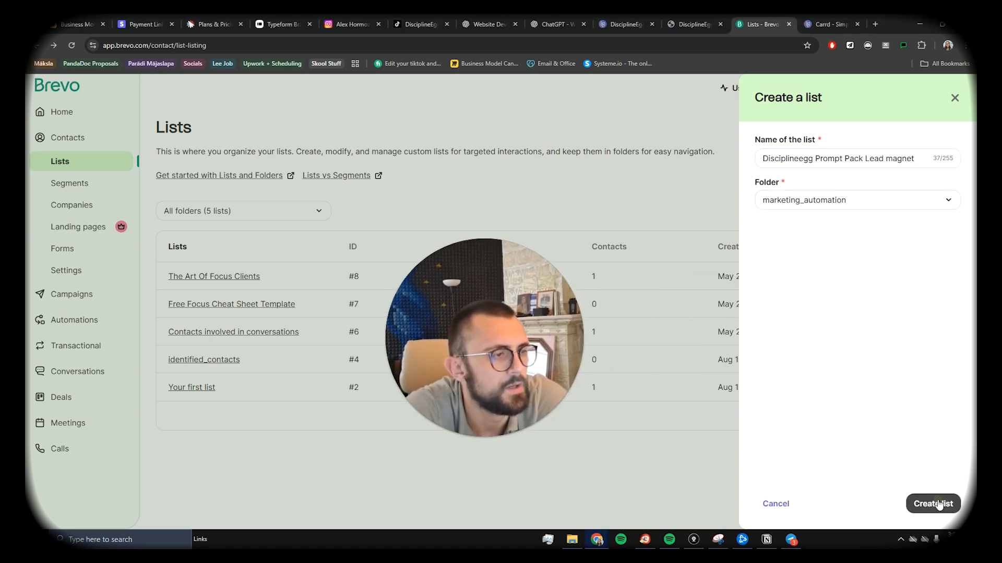
left_click(914, 503)
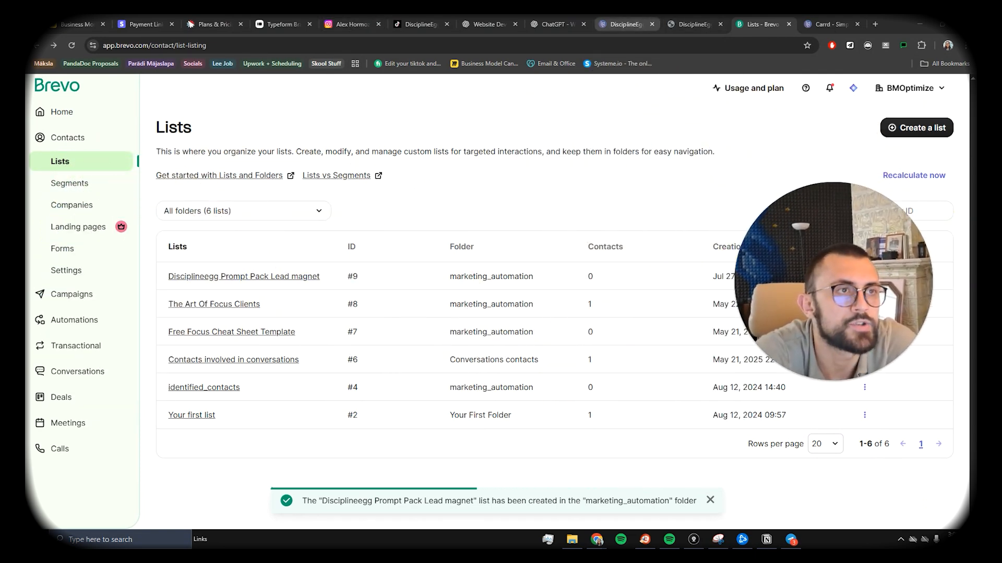
left_click(626, 24)
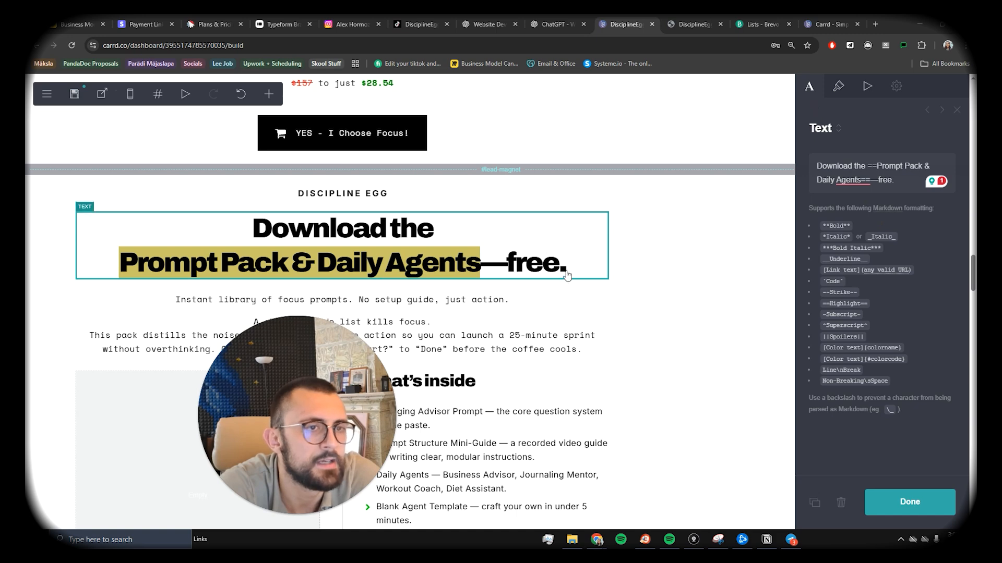
Step: Change the Carrd Email signup form's Brevo List ID from 7 to 9
scroll(495, 258, "down", 5)
left_click(495, 258)
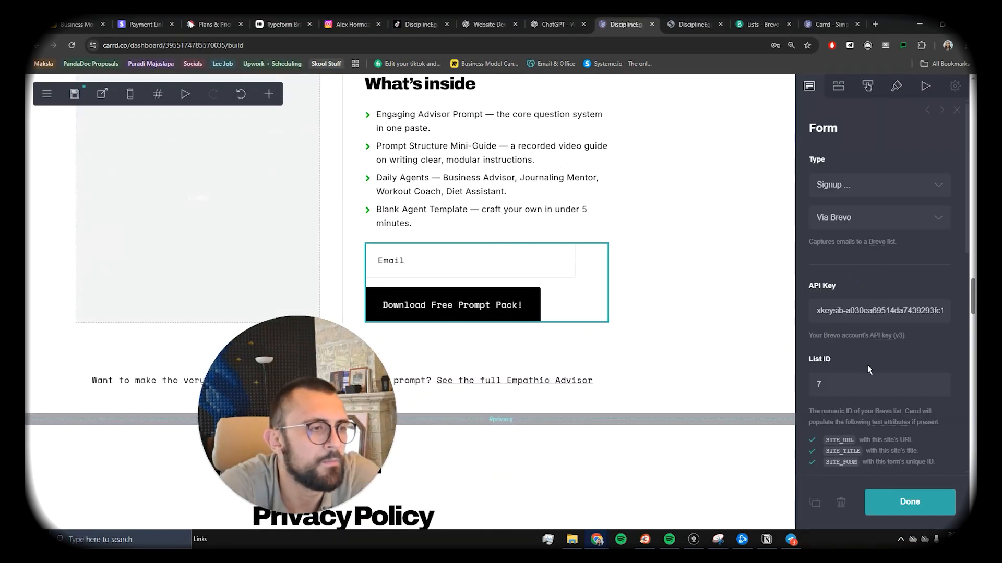
type("9")
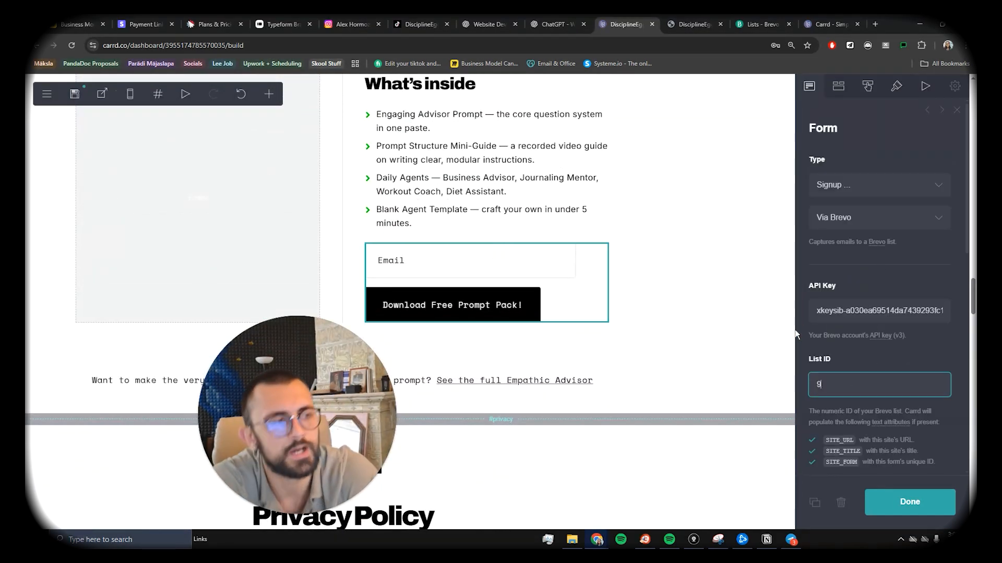
scroll(654, 223, "up", 2)
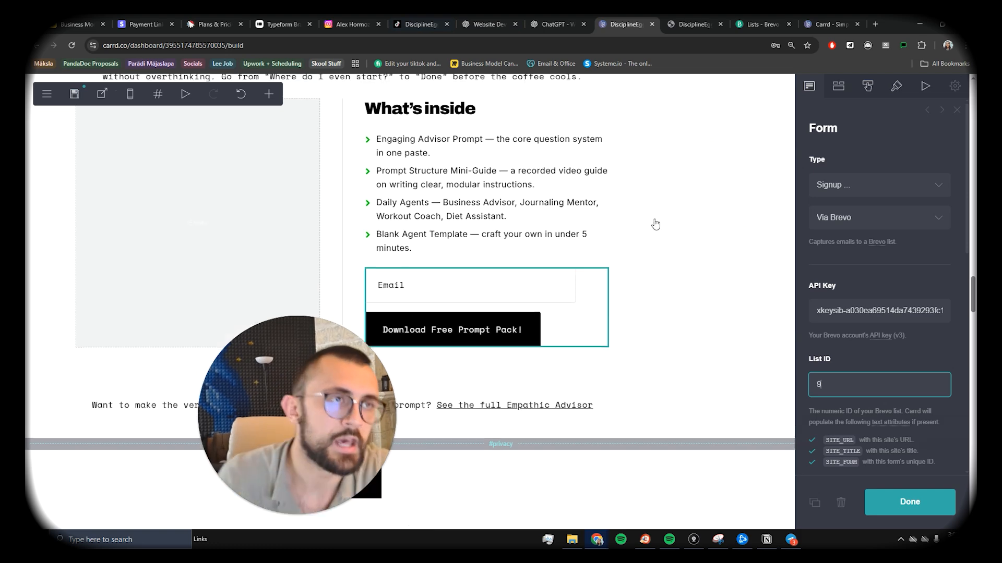
left_click(752, 27)
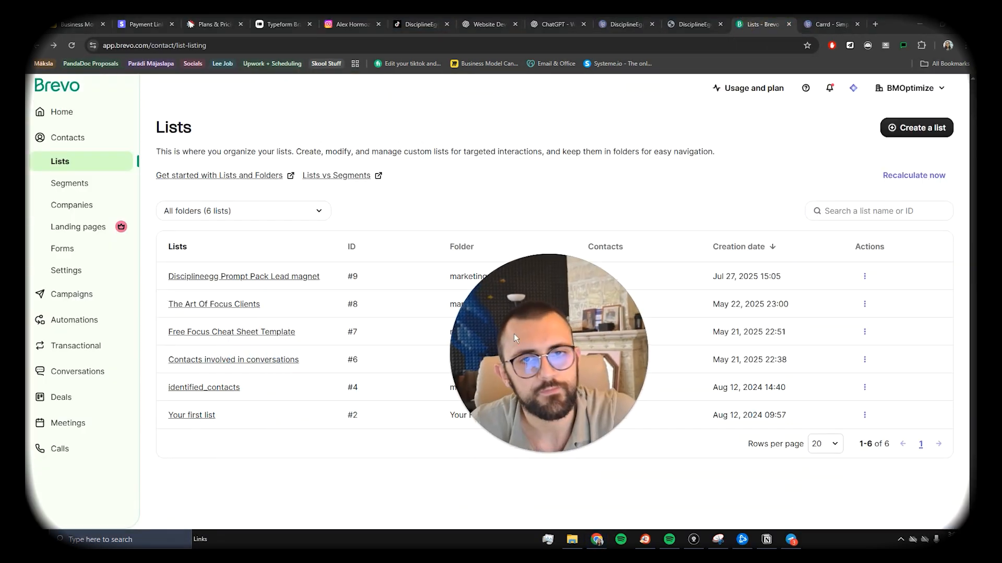
Step: Create a new Brevo automation from scratch
left_click(79, 320)
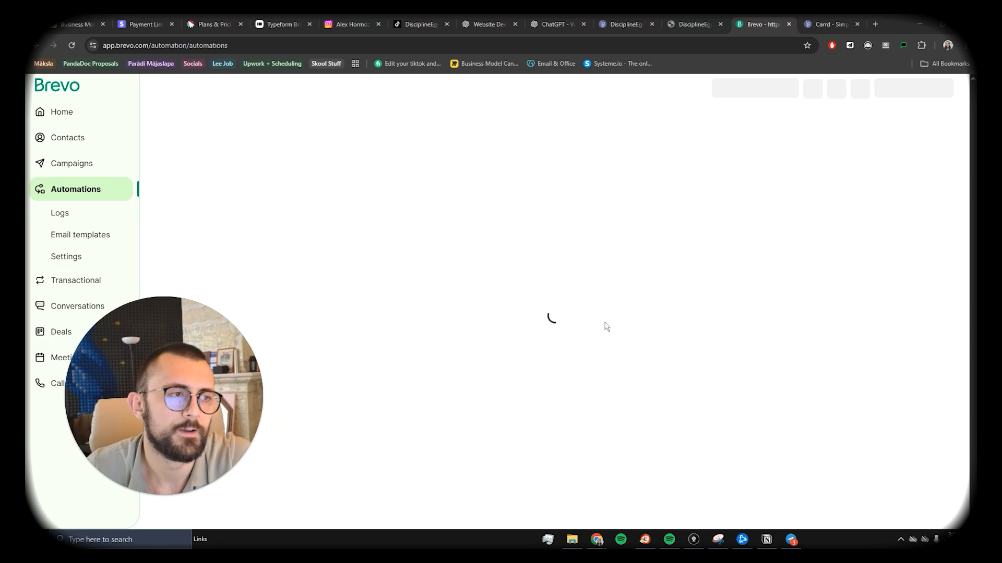
mouse_move(765, 540)
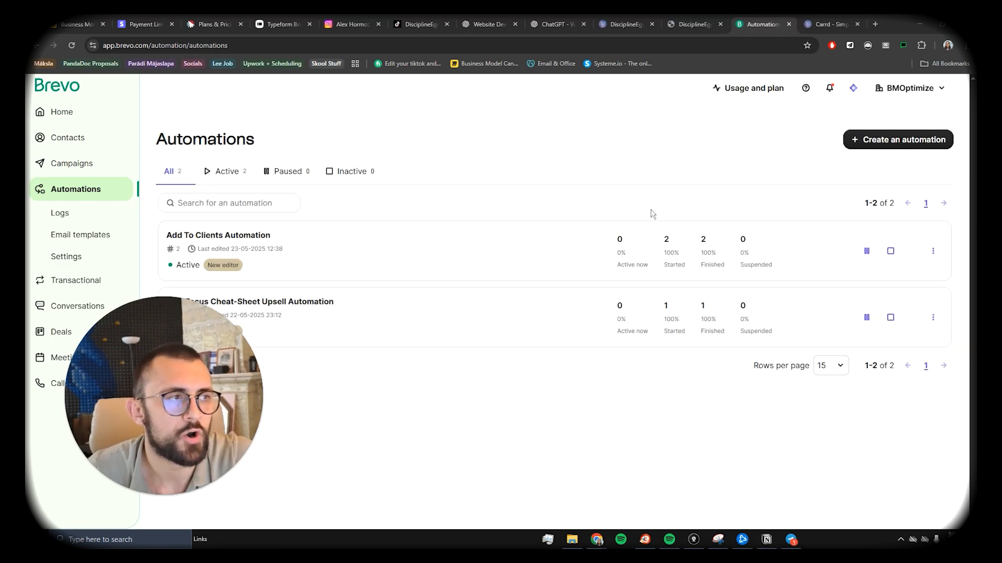
left_click(876, 139)
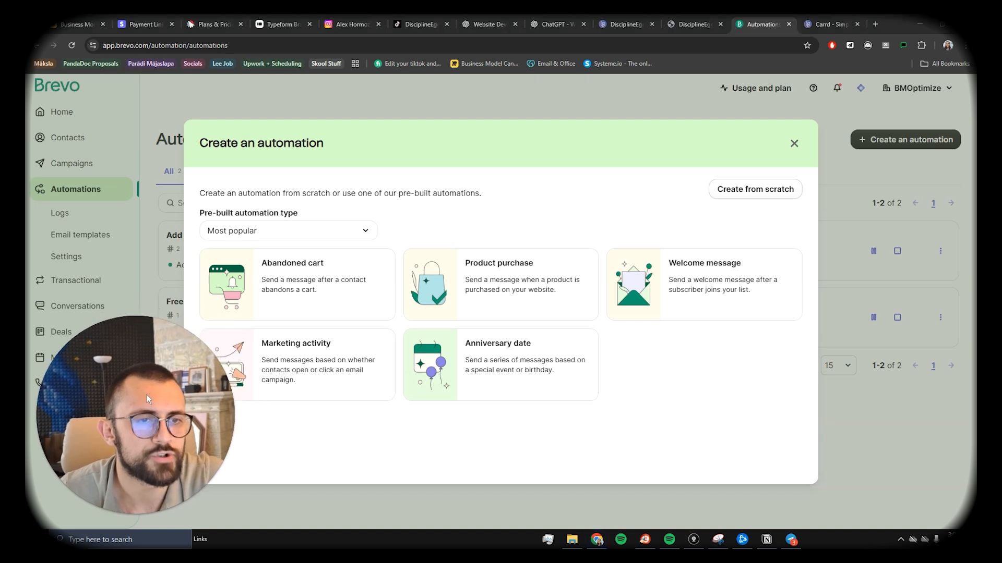
left_click(756, 189)
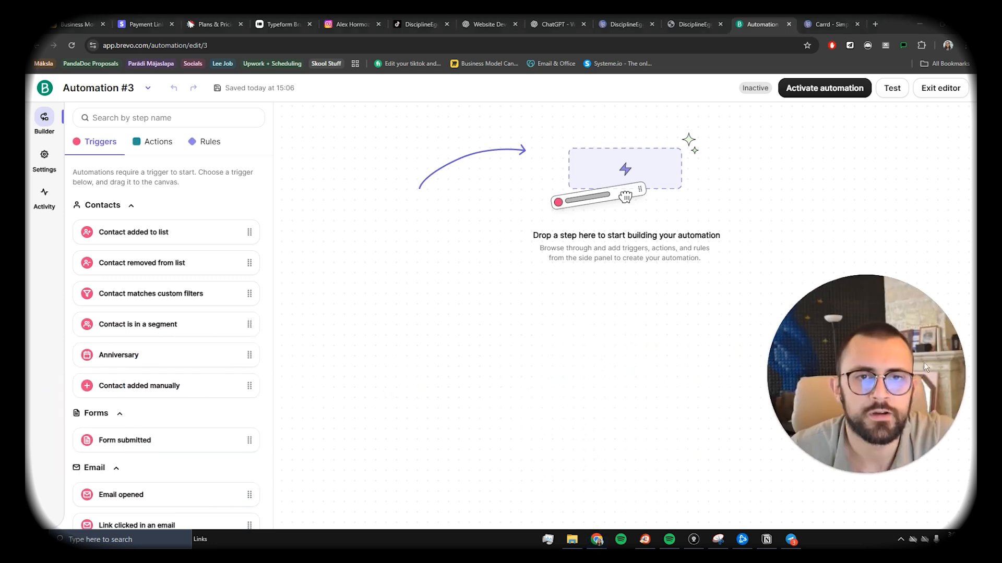
Step: Save a 'Contact added to list' trigger for the Disciplineegg Prompt Pack Lead magnet list #9
left_click_drag(207, 250, 548, 225)
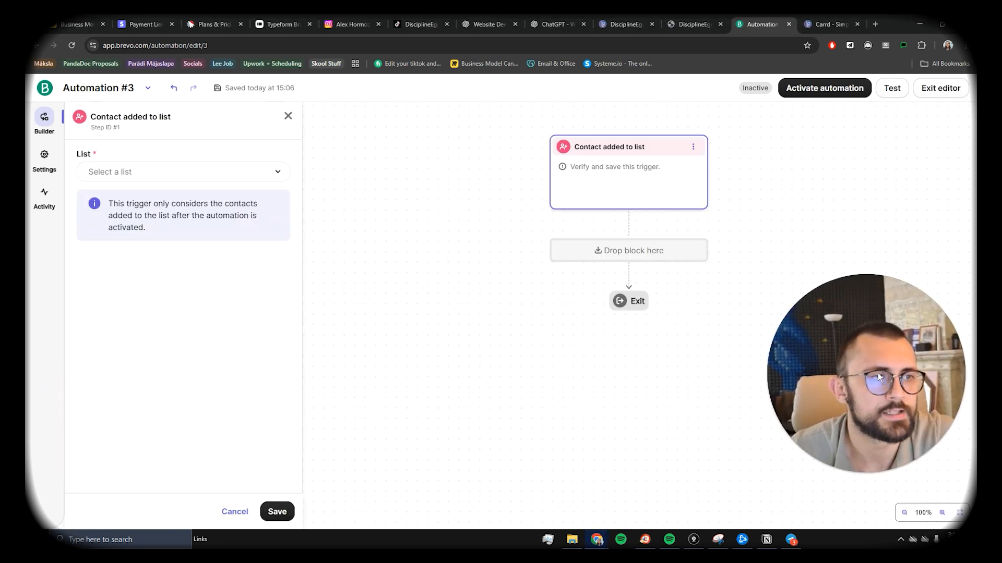
left_click(137, 172)
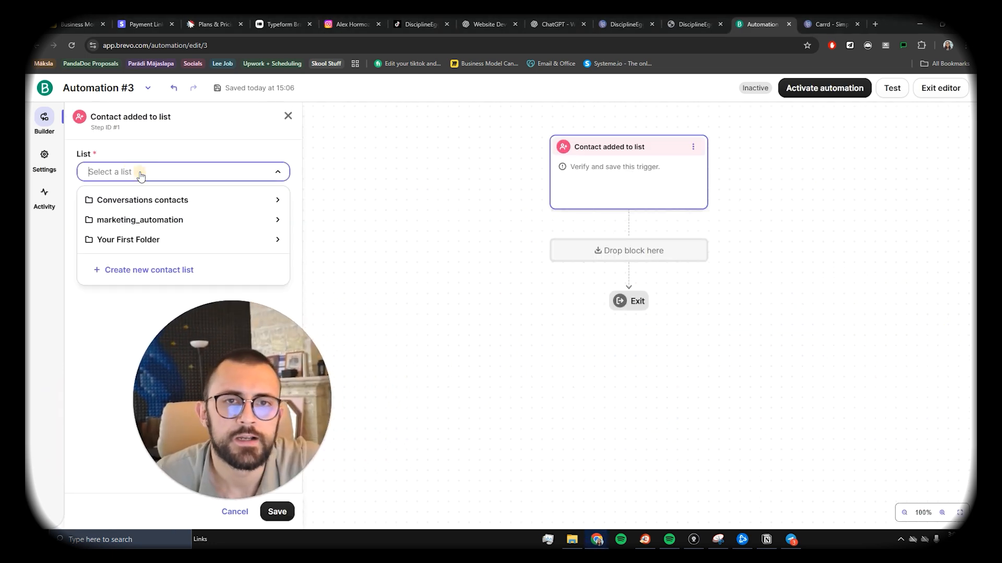
left_click(194, 219)
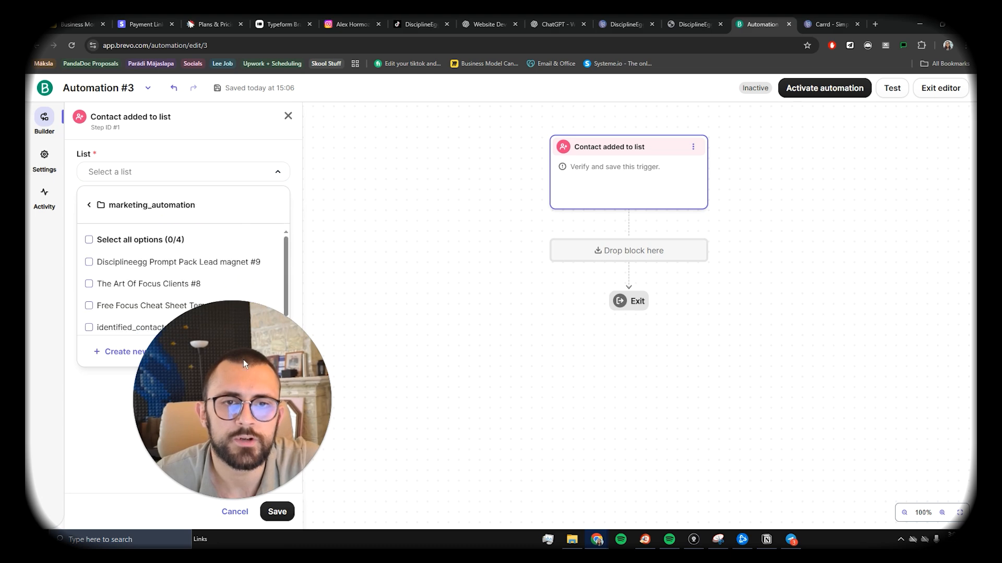
left_click(185, 262)
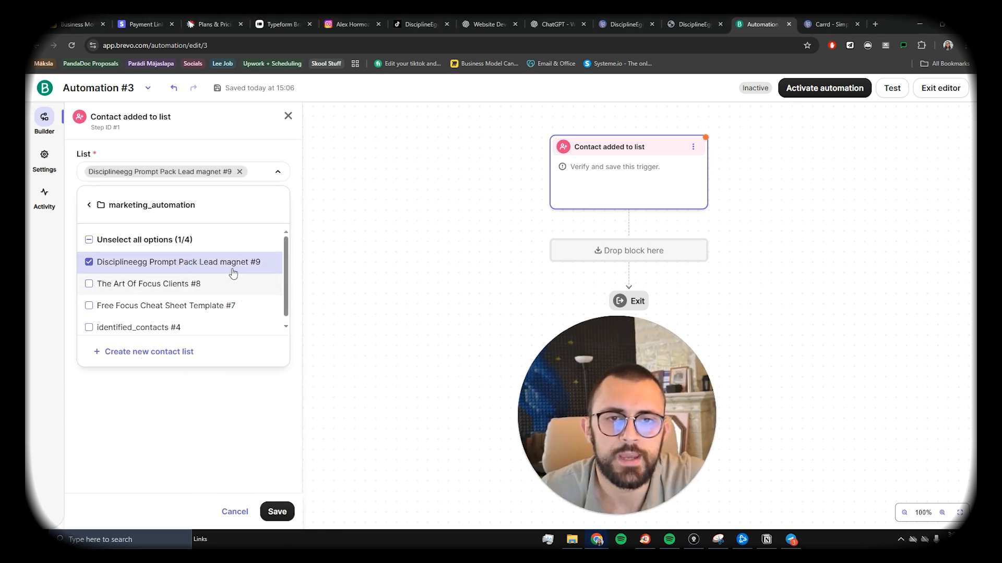
left_click(235, 154)
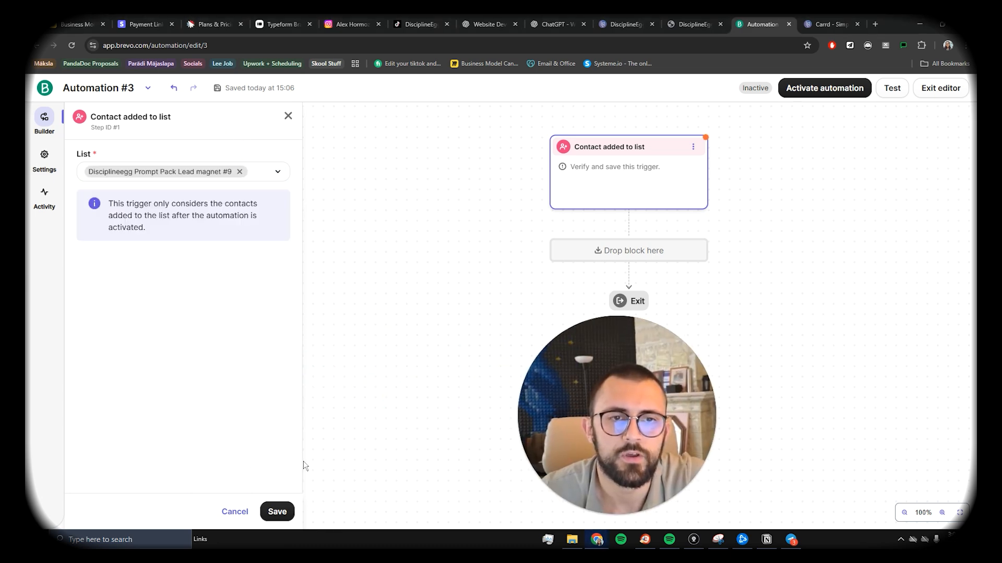
left_click(277, 512)
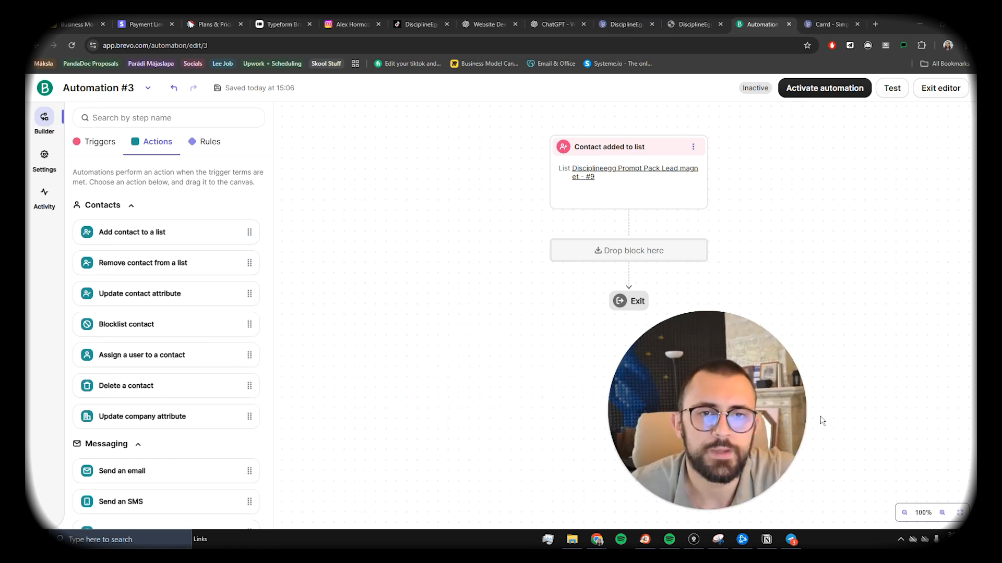
scroll(146, 253, "down", 5)
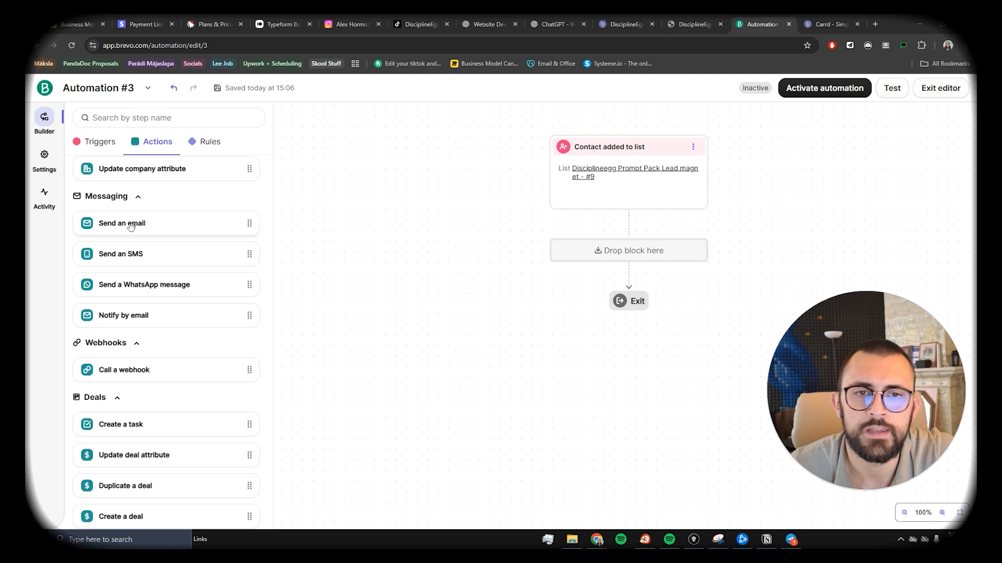
Step: Add a Send an email step after the trigger and start an HTML custom code email
left_click_drag(130, 225, 628, 250)
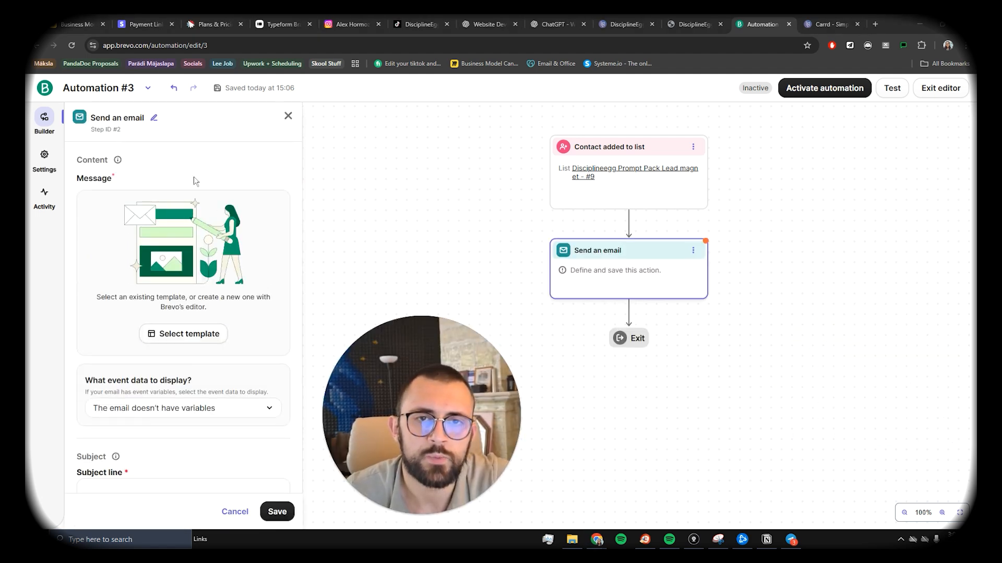
left_click(176, 335)
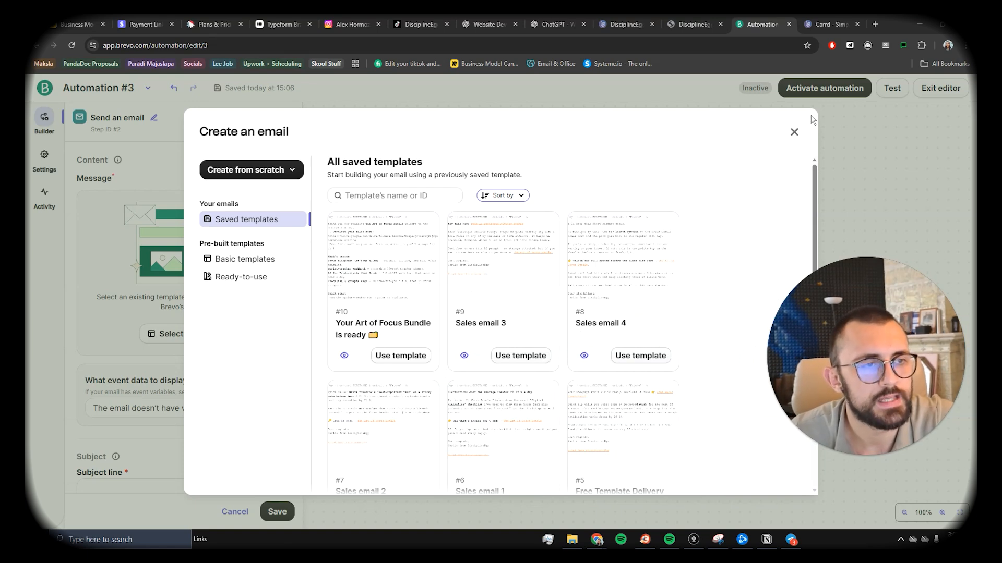
left_click(280, 176)
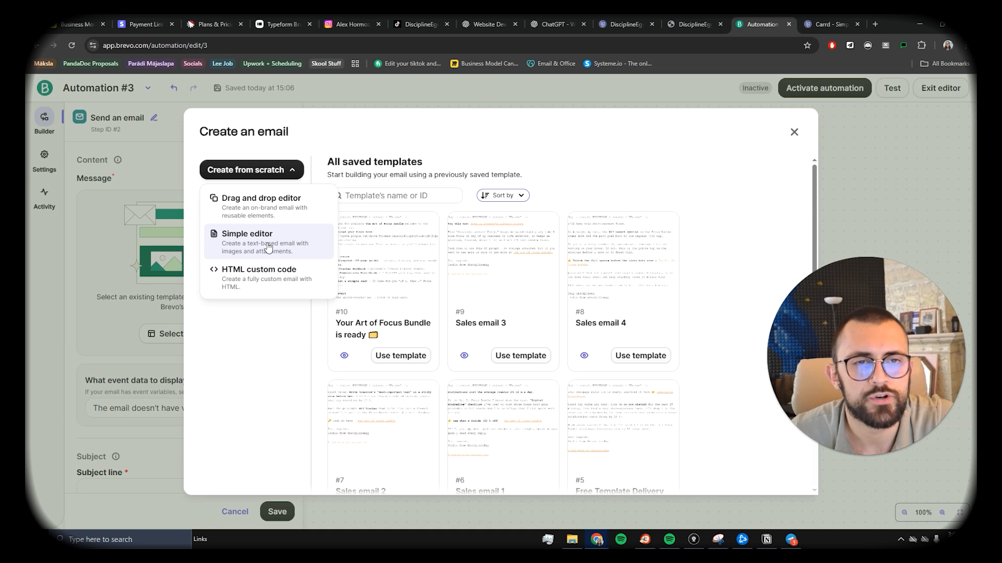
left_click(281, 282)
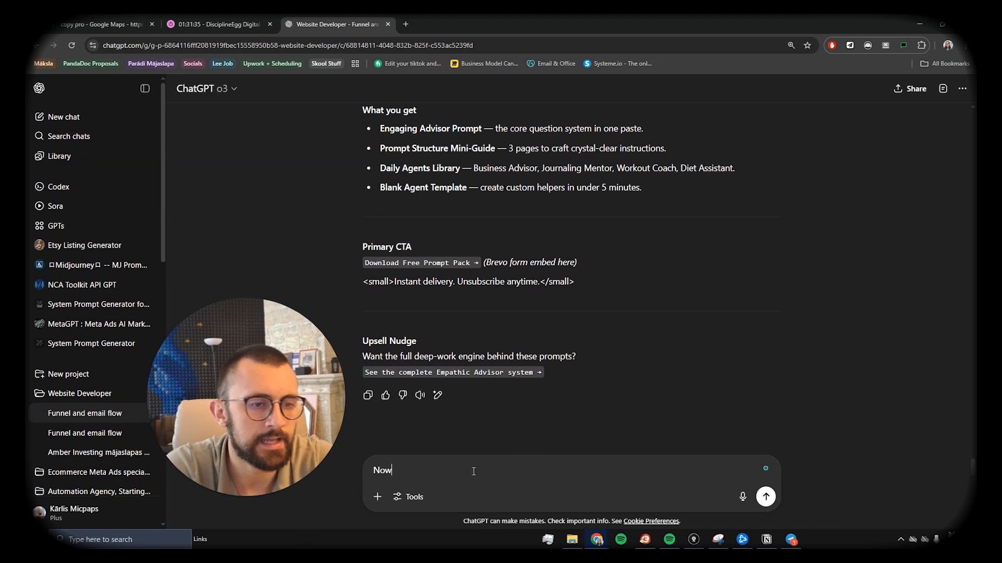
Step: Ask ChatGPT for a minimal, direct HTML product-delivery email with a {{productlink}} placeholder
type("create an HTML email with minimal design elements, simple and direct. This email will be a product delivery email after the client signed up for out Lead magnet. for now add the product as {{productlink}}.")
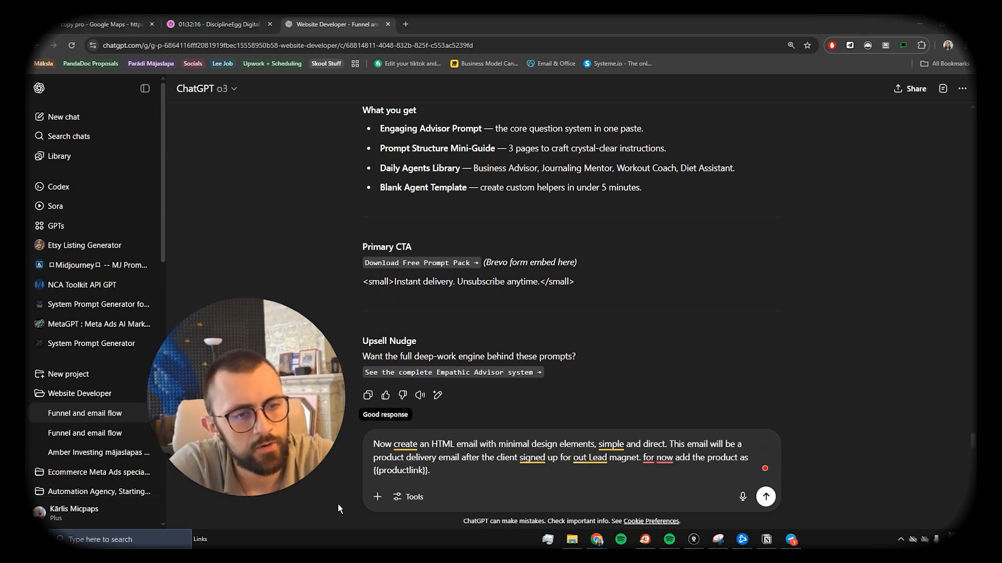
left_click_drag(374, 443, 468, 451)
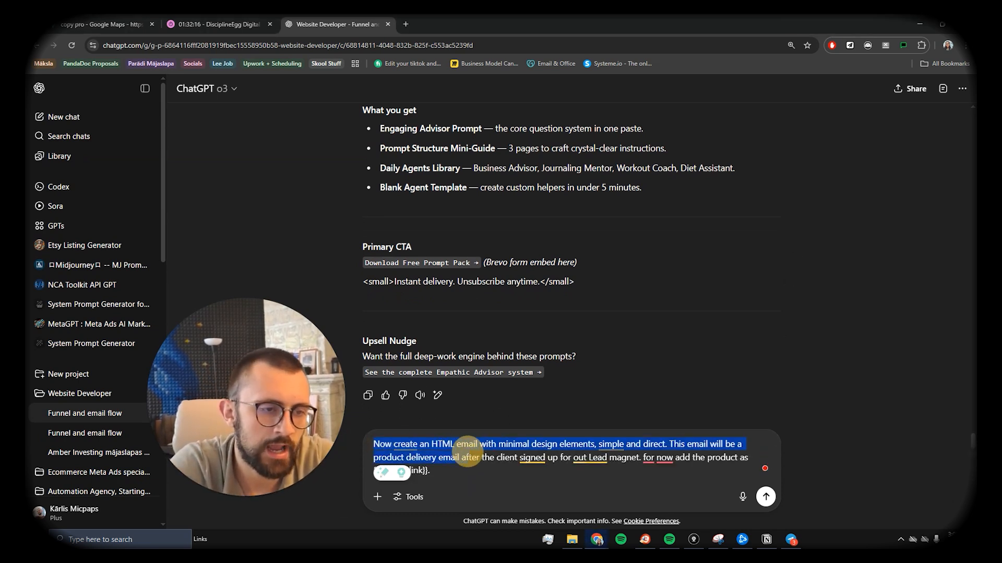
left_click(522, 448)
left_click(588, 445)
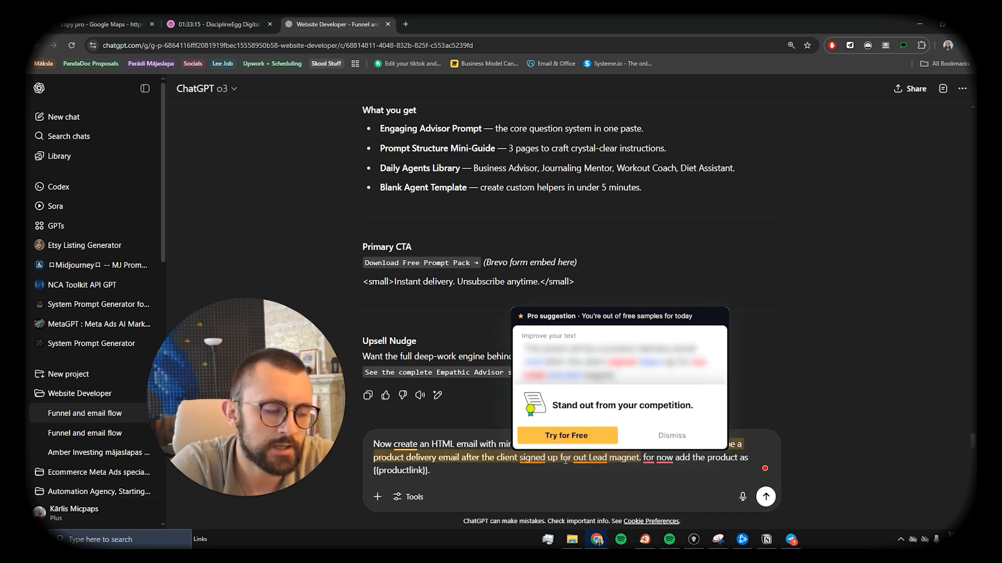
left_click(650, 401)
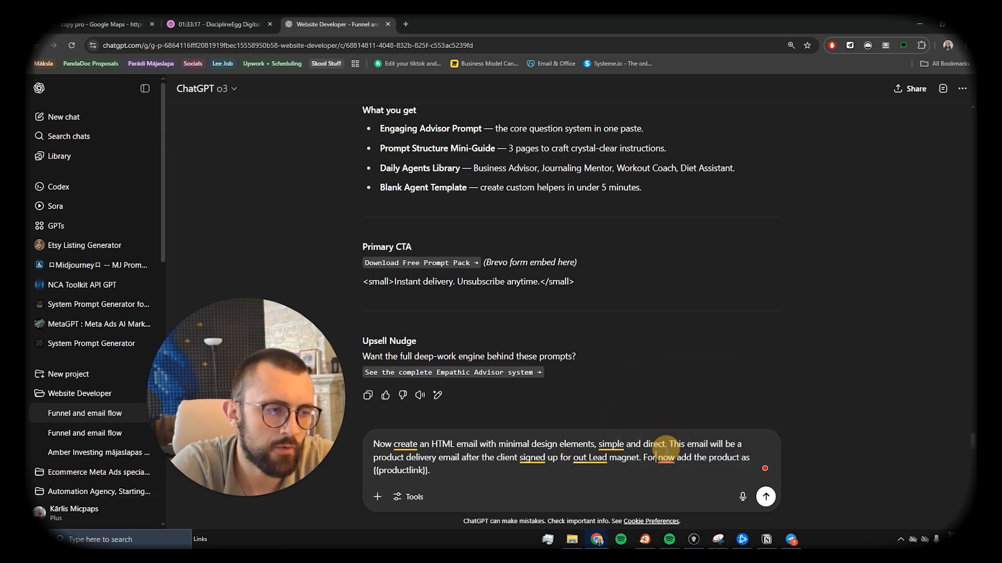
key("Return")
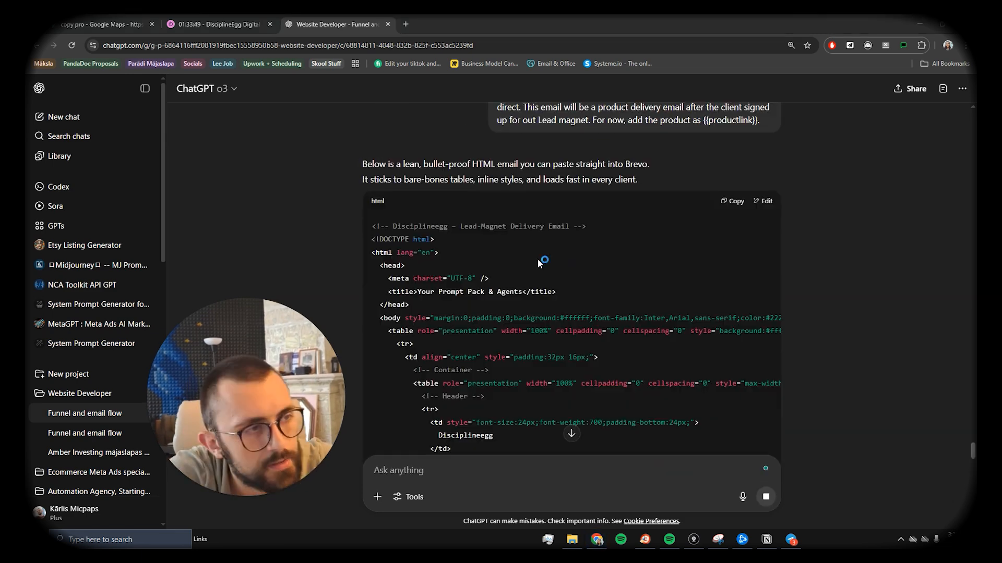
scroll(428, 227, "down", 6)
scroll(396, 214, "up", 2)
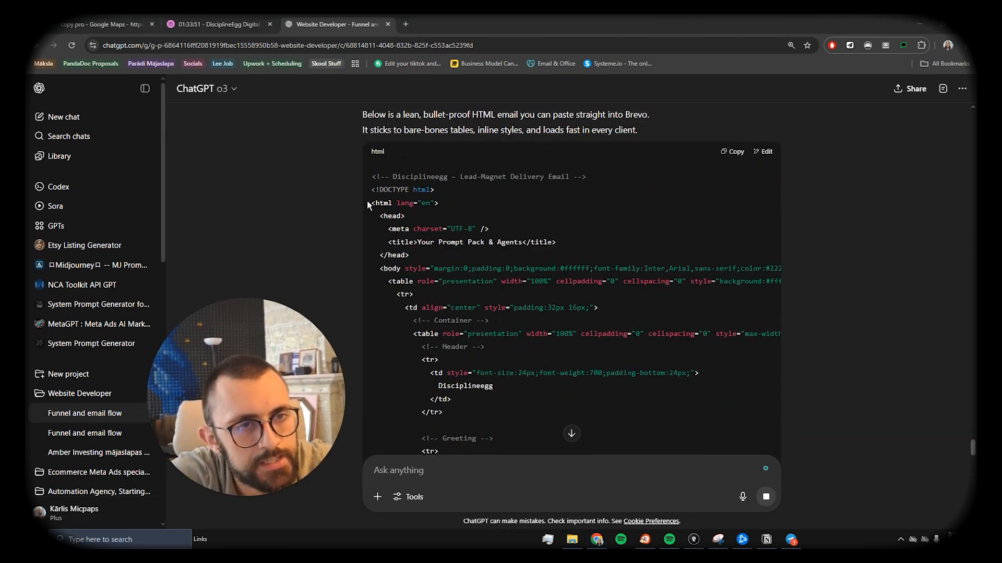
Step: Paste ChatGPT's generated HTML code into Brevo's empty HTML code box
left_click_drag(372, 203, 475, 312)
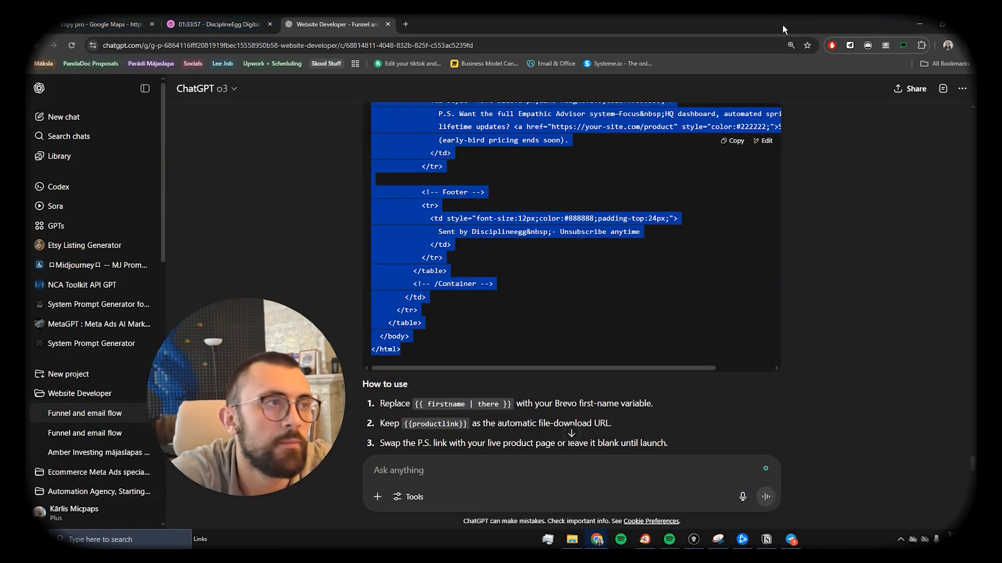
key("alt+Tab")
left_click(154, 128)
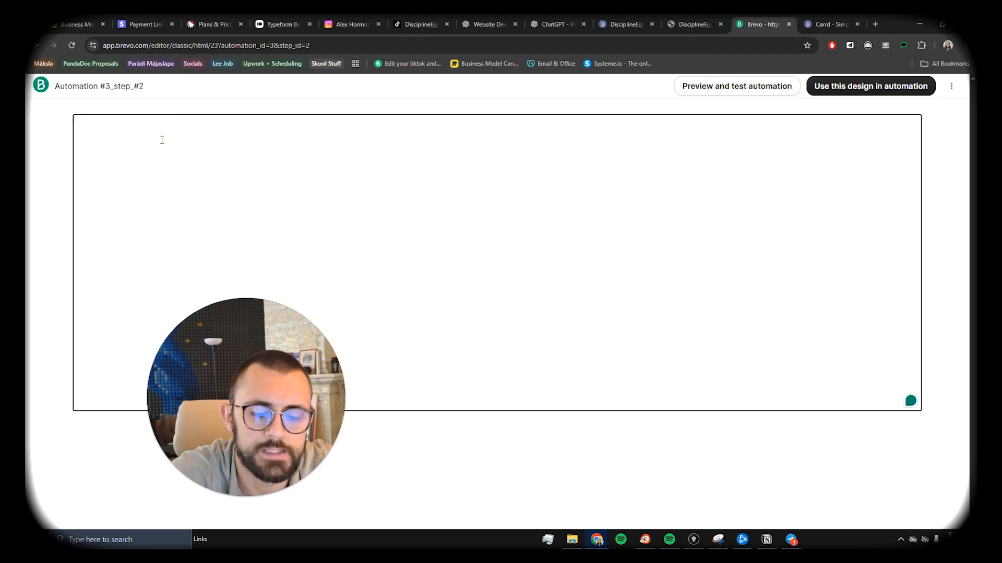
key("ctrl+v")
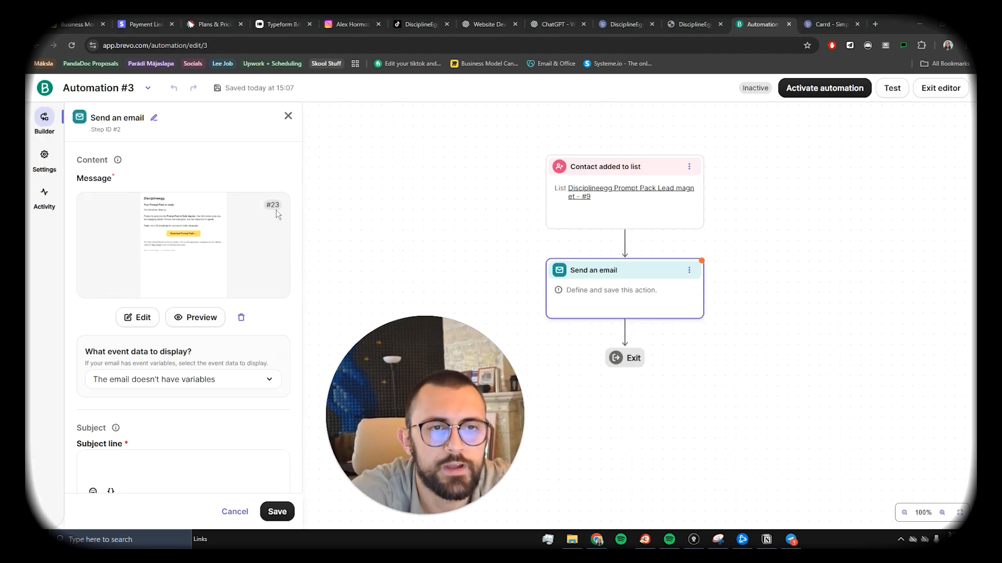
Step: Preview the delivery email, inspect its firstname greeting, then return to the HTML editor
left_click(189, 316)
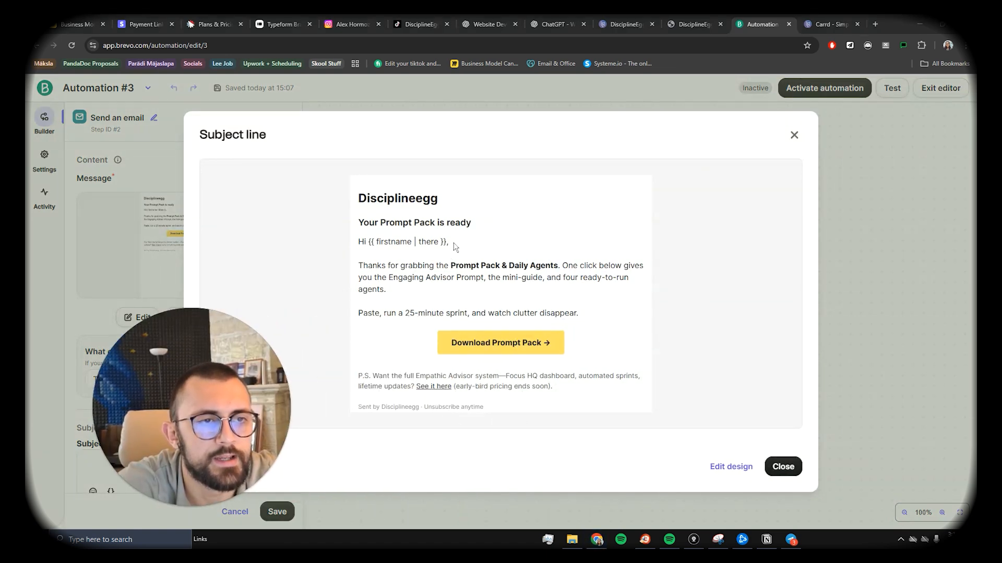
left_click_drag(411, 241, 426, 242)
left_click_drag(411, 242, 417, 241)
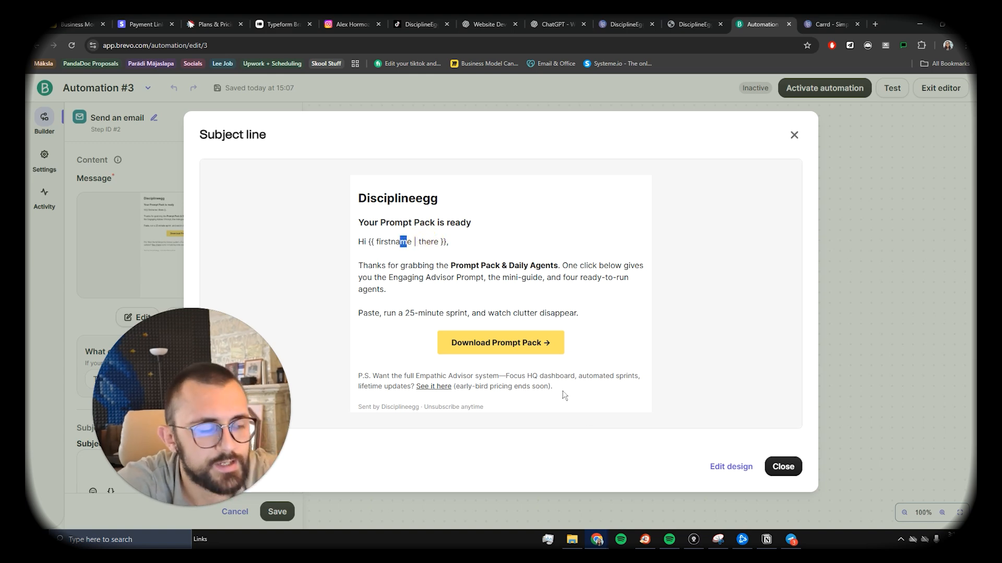
left_click(753, 475)
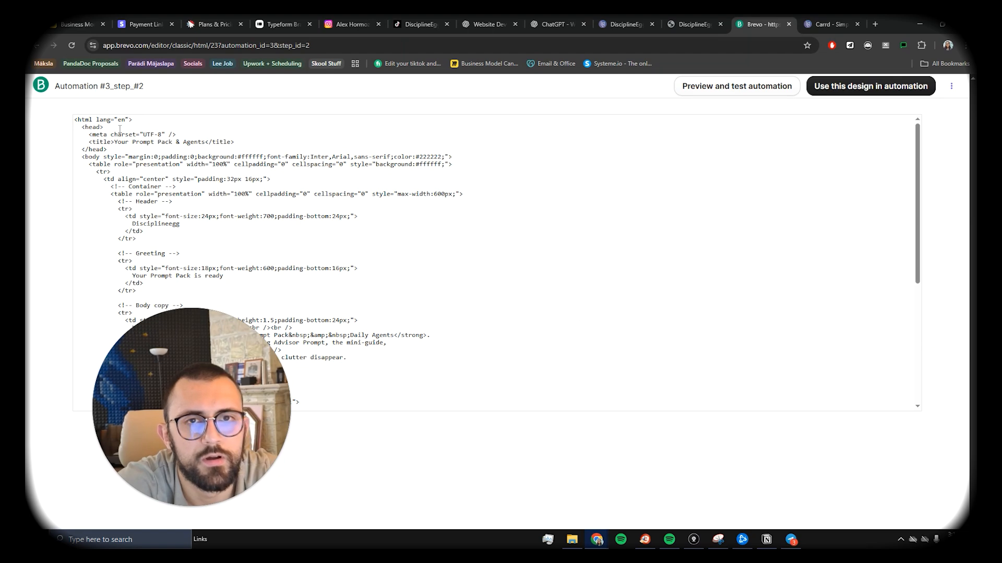
Step: Open and close the email's preview and test window
left_click_drag(198, 386, 594, 393)
scroll(187, 236, "down", 2)
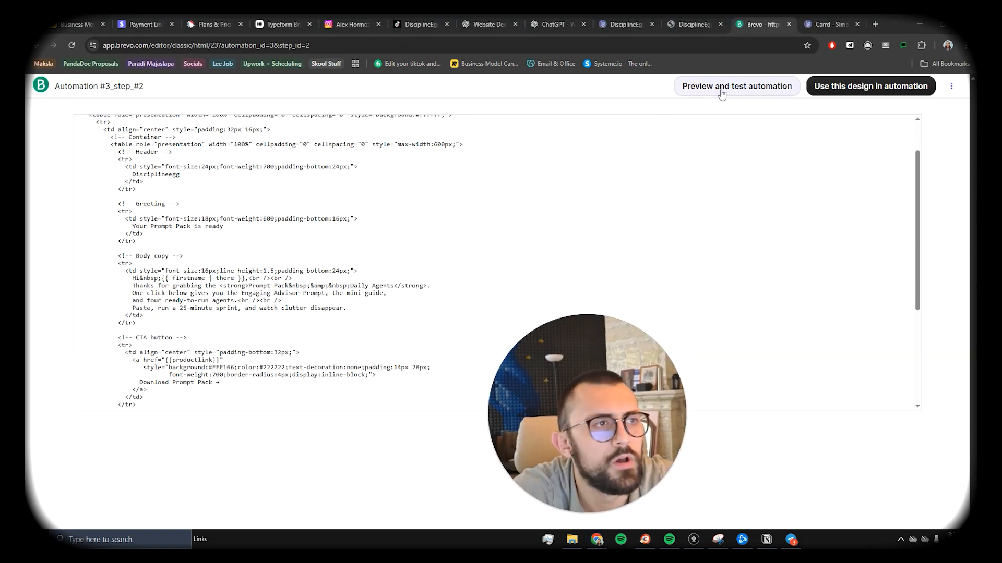
left_click(720, 89)
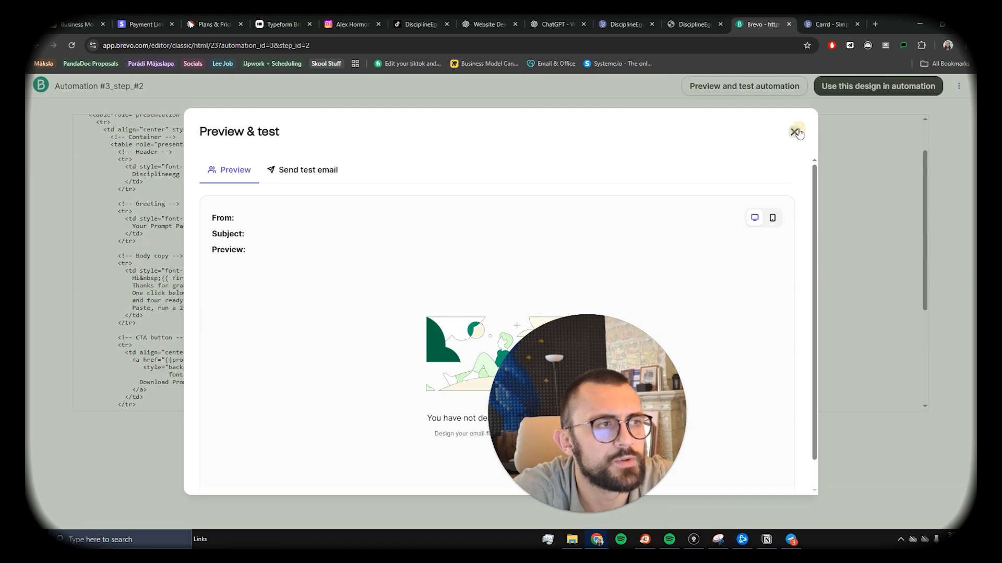
left_click(794, 132)
Step: Delete the ' | there' fallback so the greeting reads {{ firstname }}
scroll(259, 257, "up", 2)
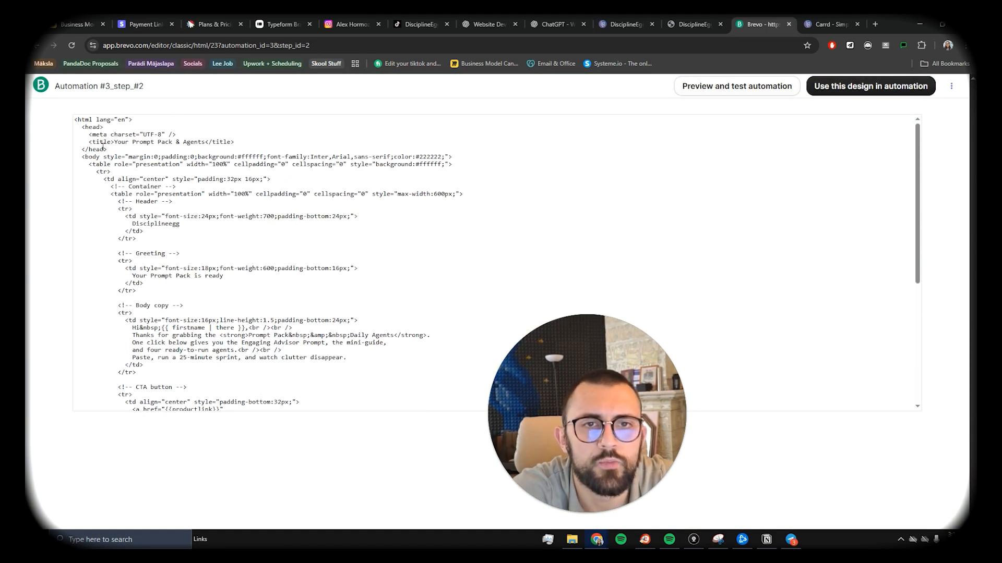
scroll(218, 217, "down", 2)
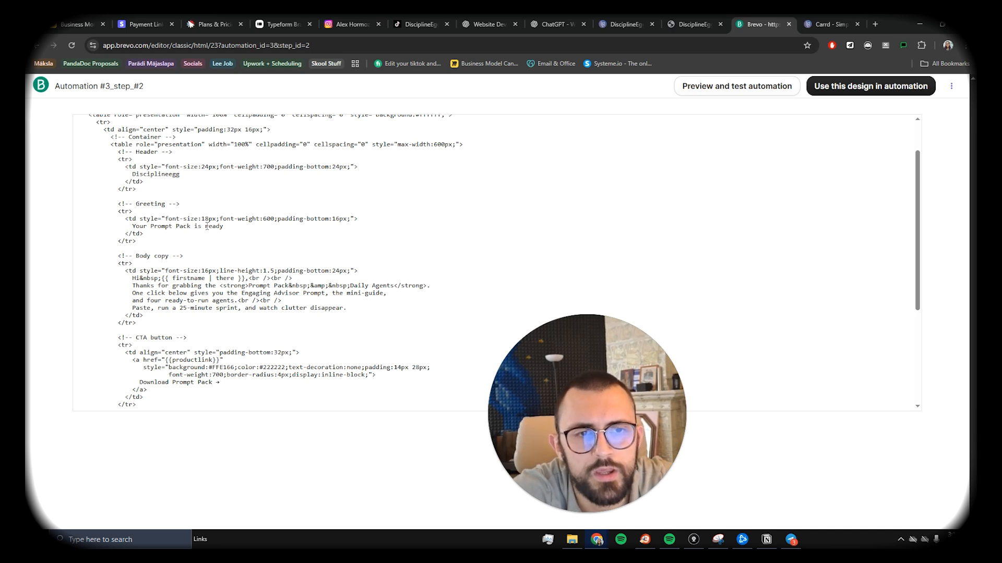
scroll(206, 229, "down", 2)
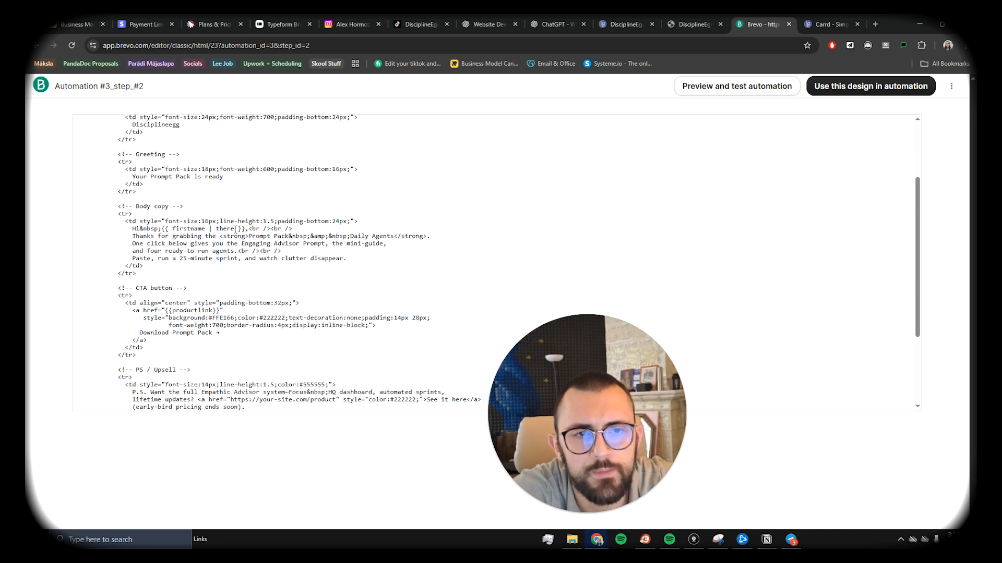
left_click_drag(235, 229, 207, 230)
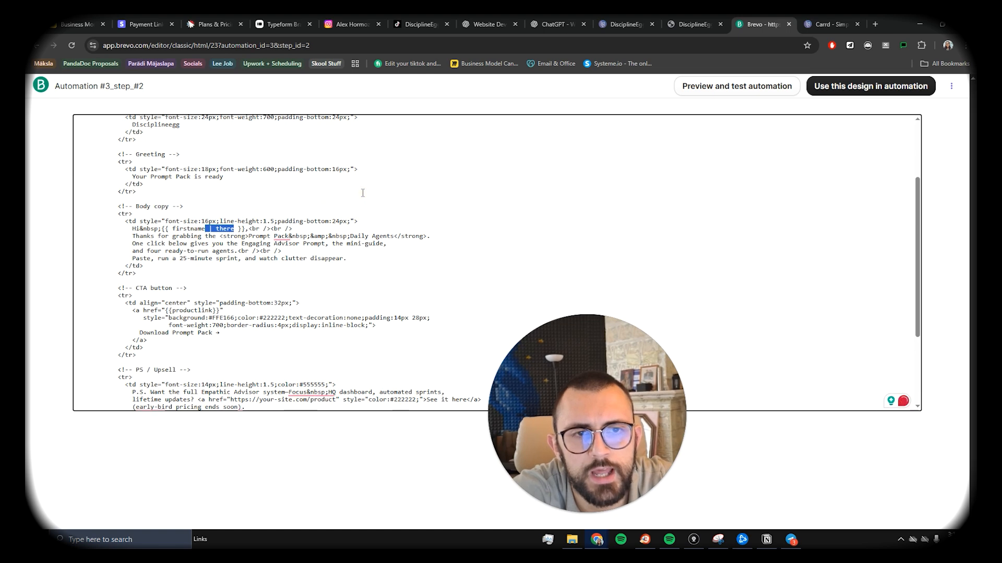
key("BackSpace")
scroll(353, 185, "down", 5)
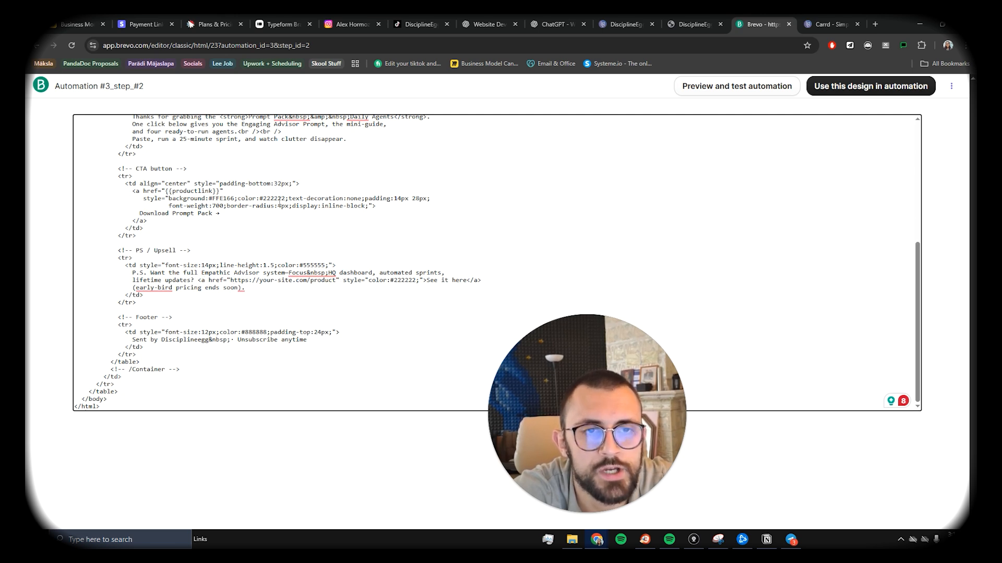
scroll(279, 201, "up", 2)
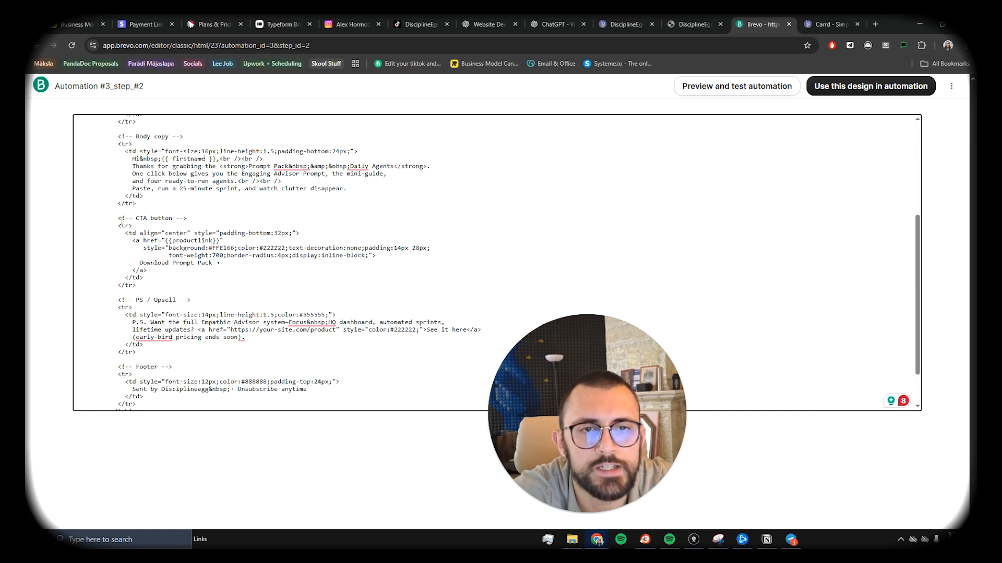
left_click(766, 540)
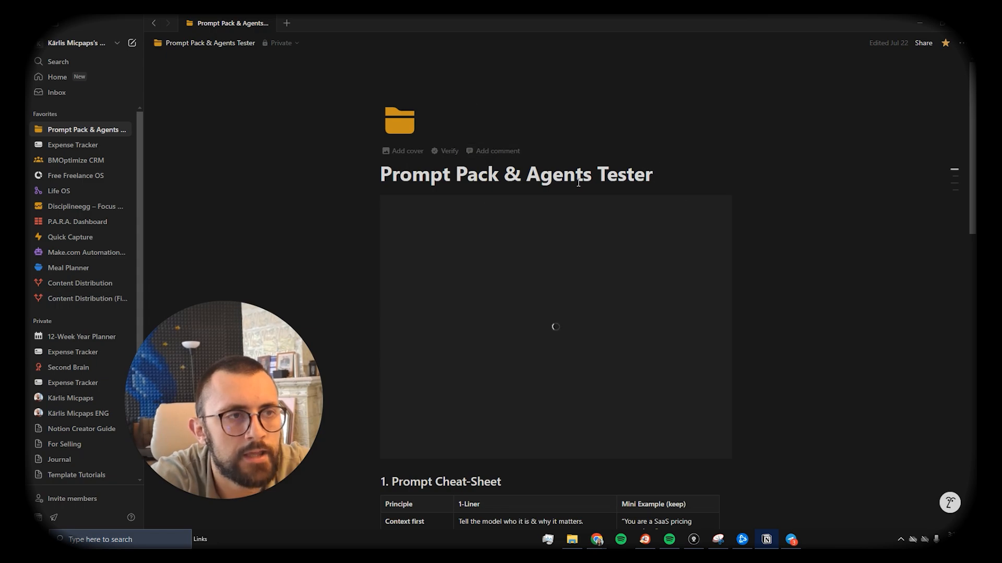
Step: Publish the Prompt Pack & Agents Tester page to the web from Notion's sharing options
scroll(601, 191, "down", 5)
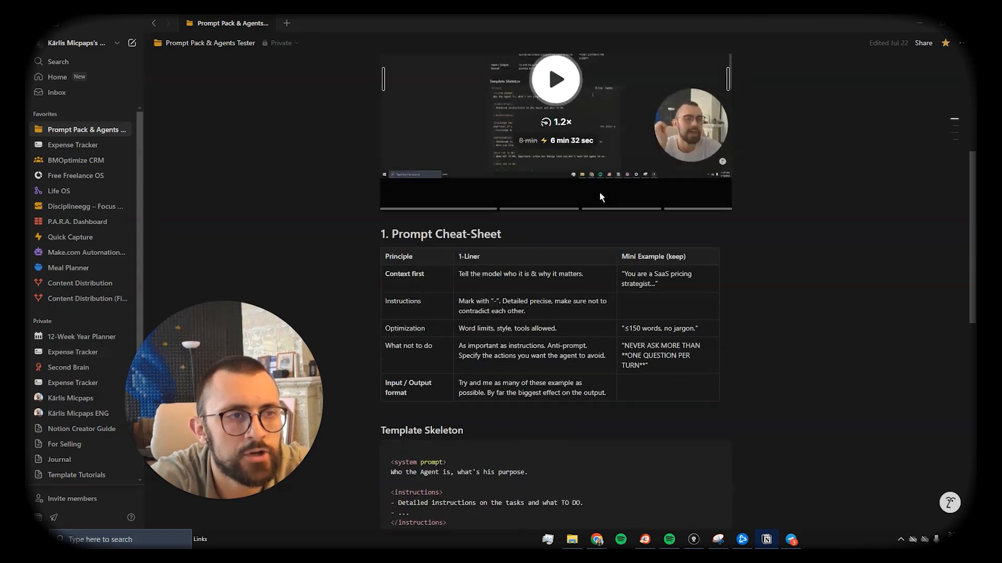
scroll(600, 195, "up", 5)
scroll(599, 193, "down", 10)
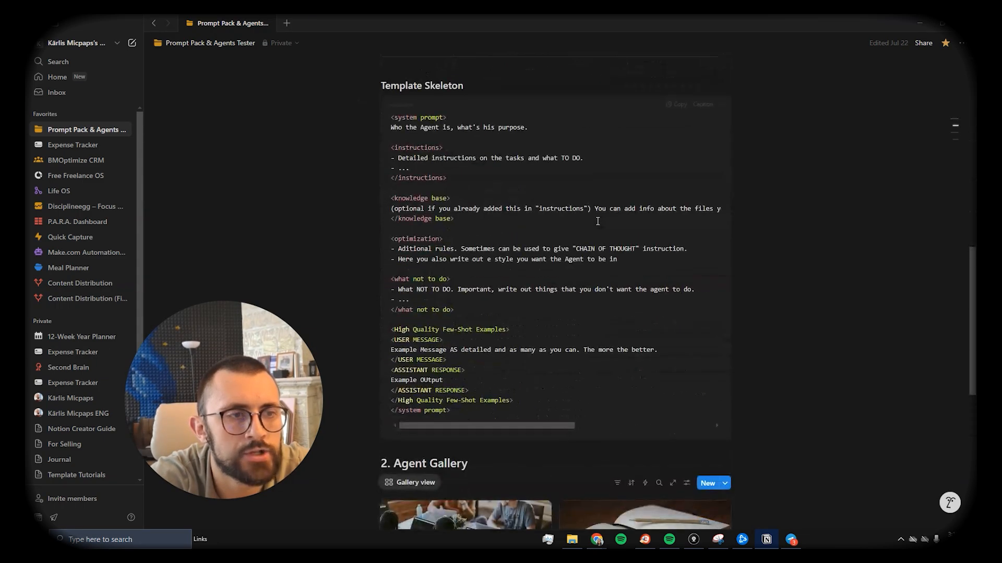
scroll(860, 135, "up", 9)
scroll(861, 135, "up", 1)
left_click(962, 43)
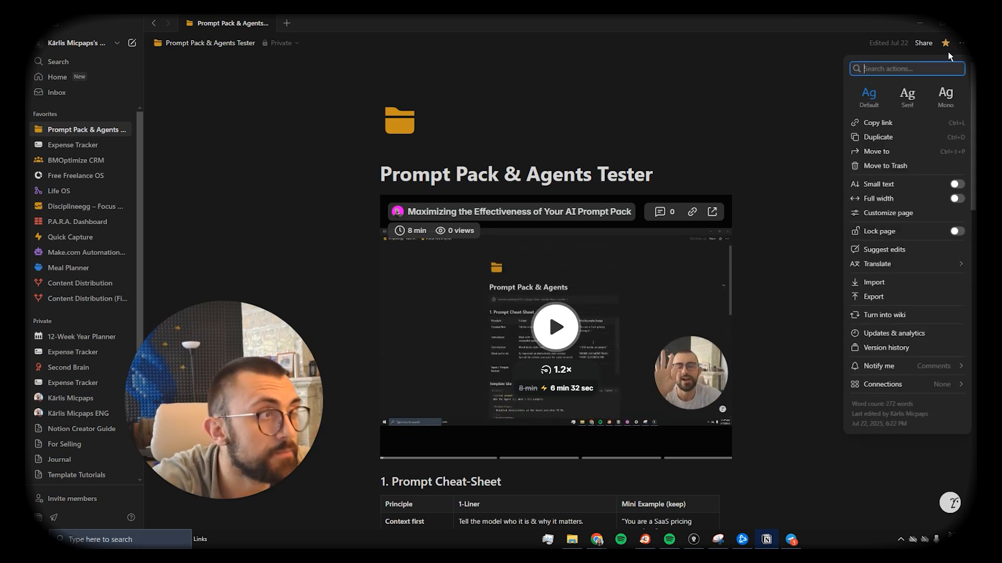
left_click(924, 42)
left_click(924, 43)
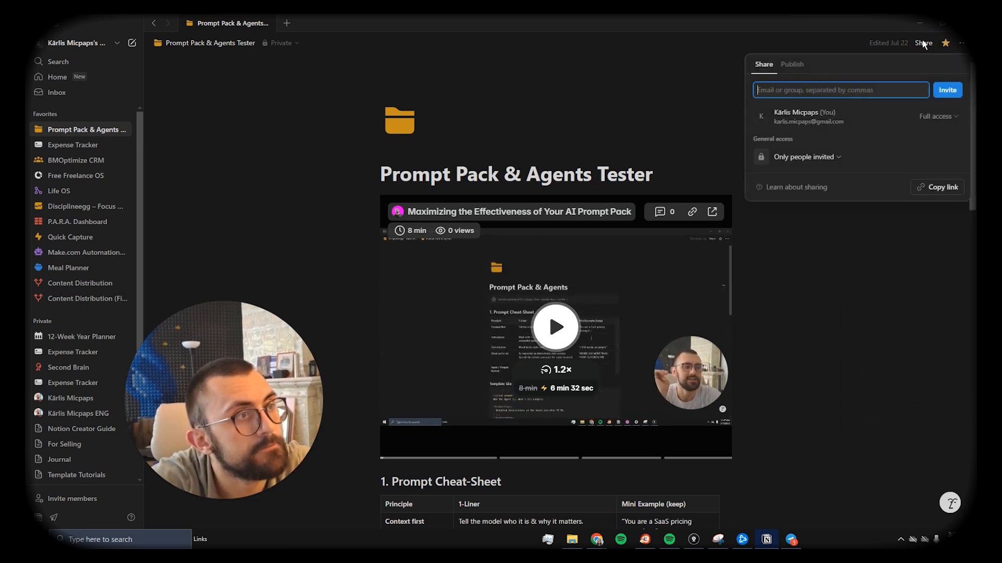
left_click(785, 73)
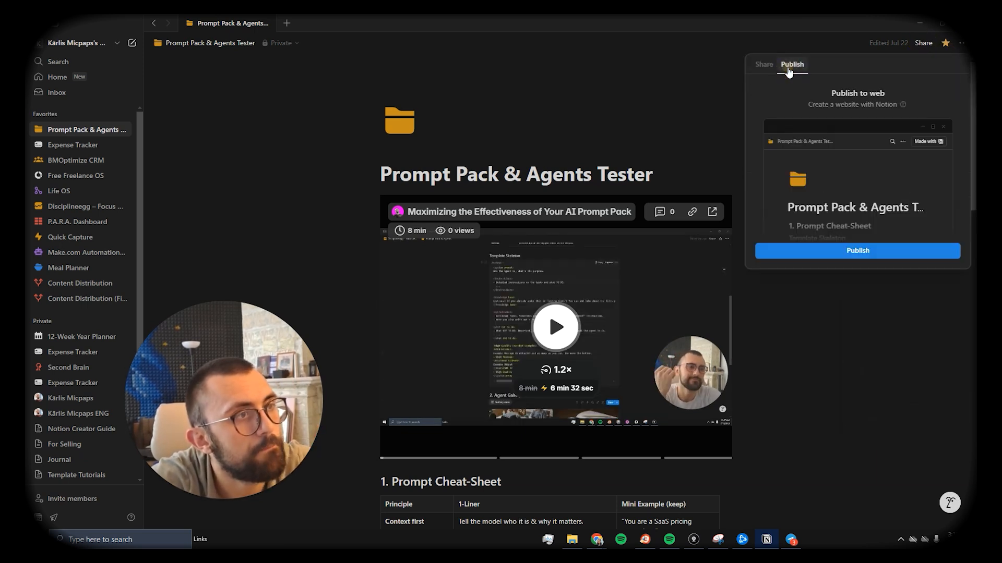
left_click(859, 248)
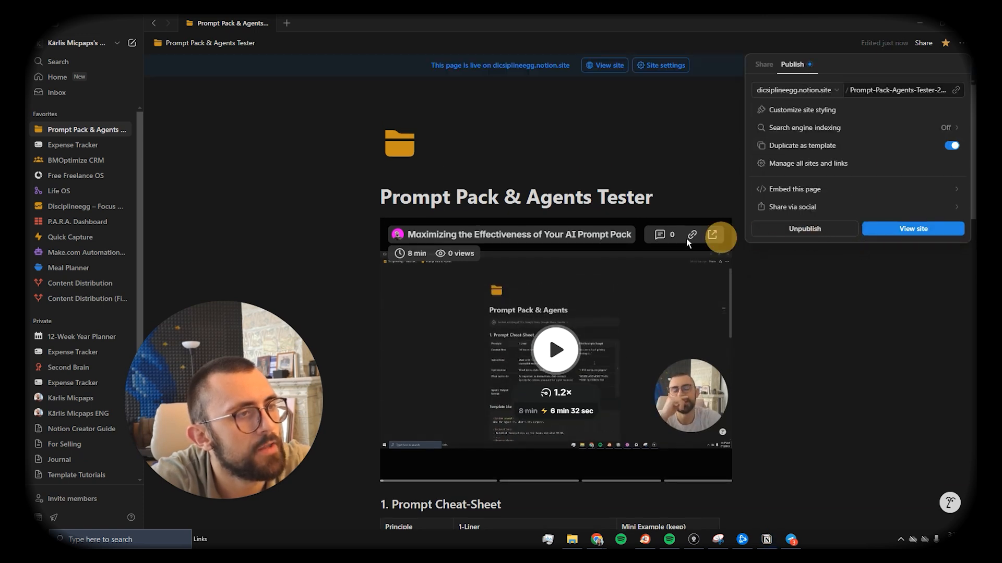
left_click(957, 92)
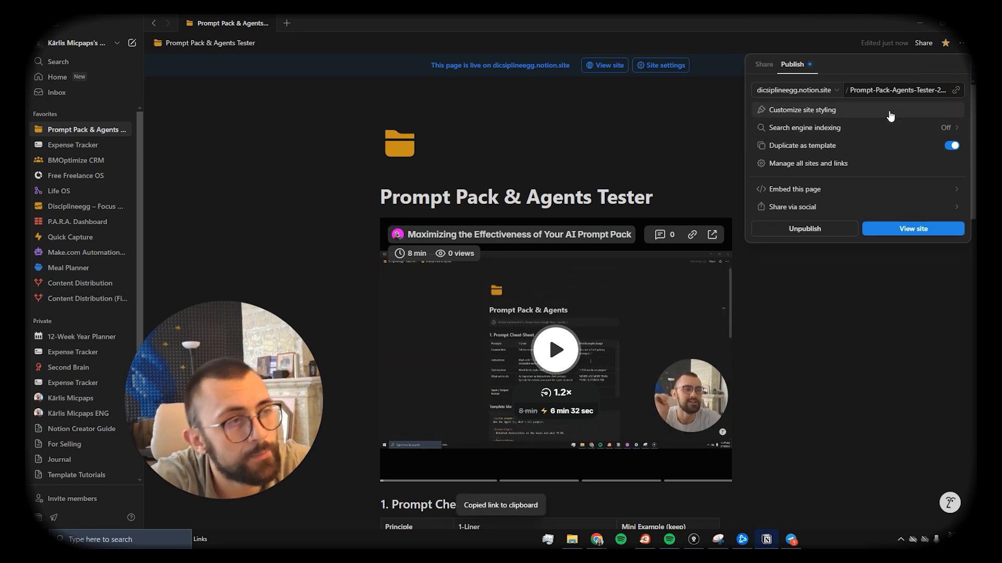
left_click(678, 143)
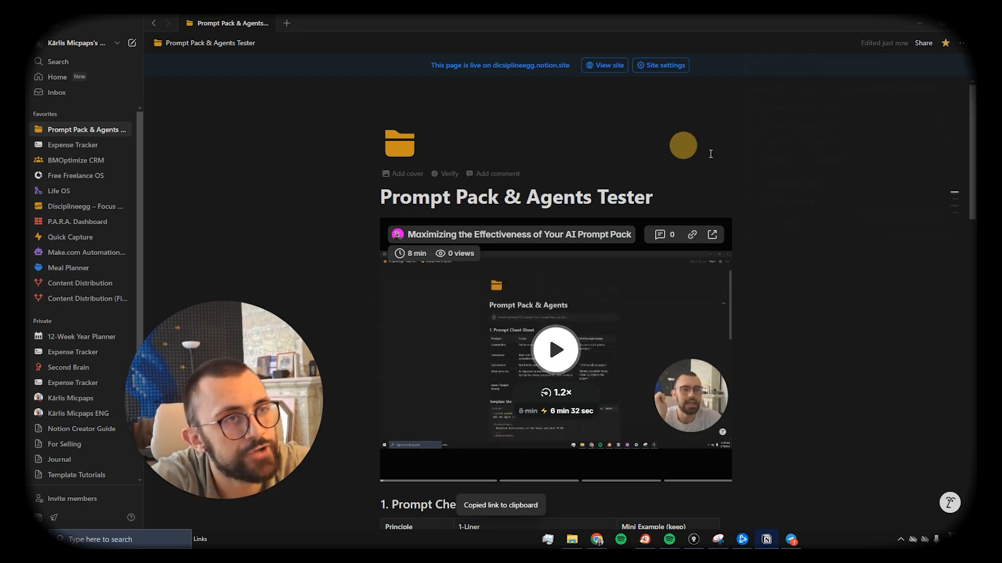
scroll(678, 146, "down", 5)
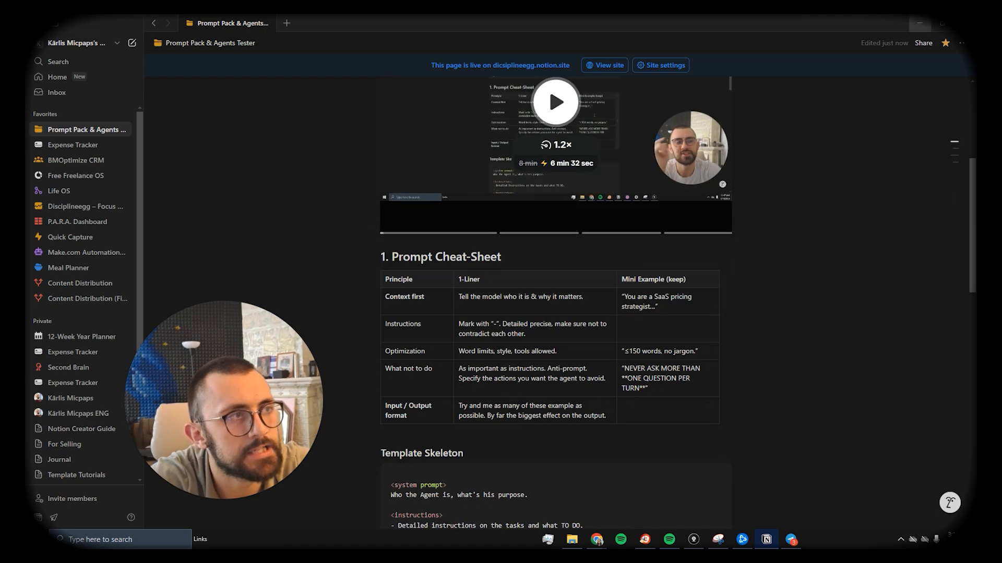
key("alt+Tab")
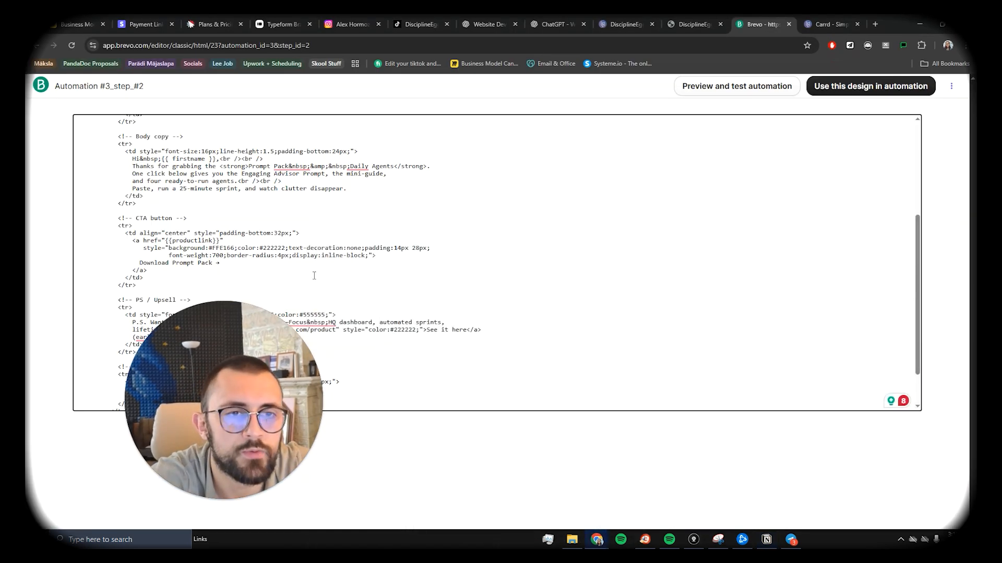
Step: Replace the {{productlink}} placeholder in the Download Prompt Pack button's href with the Notion URL
left_click(275, 233)
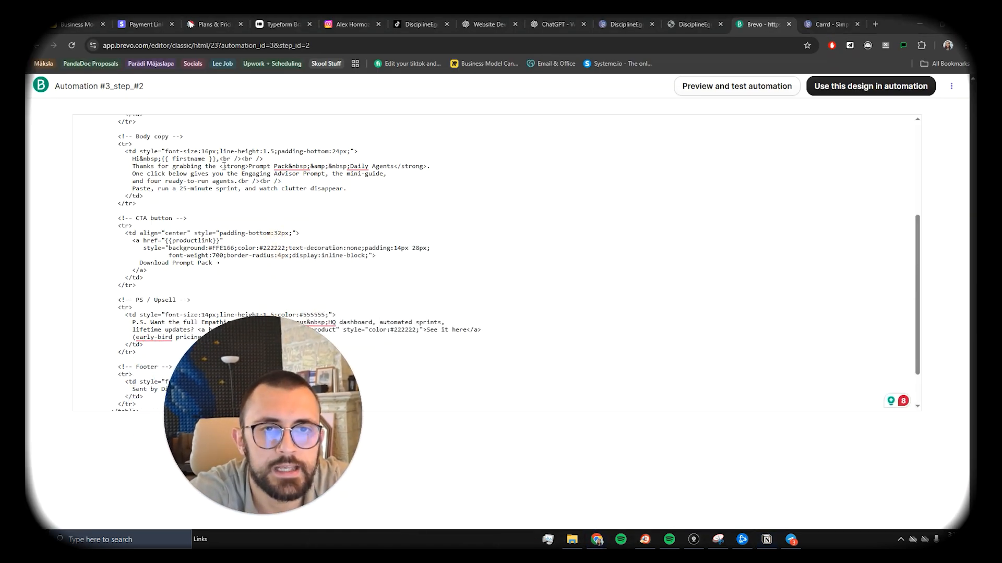
left_click_drag(216, 347, 767, 287)
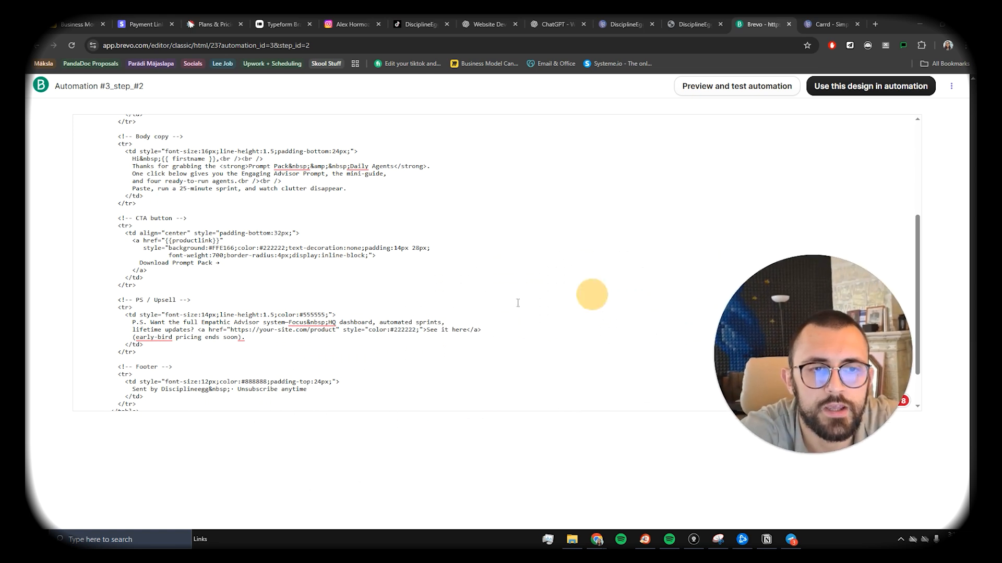
left_click_drag(165, 240, 220, 242)
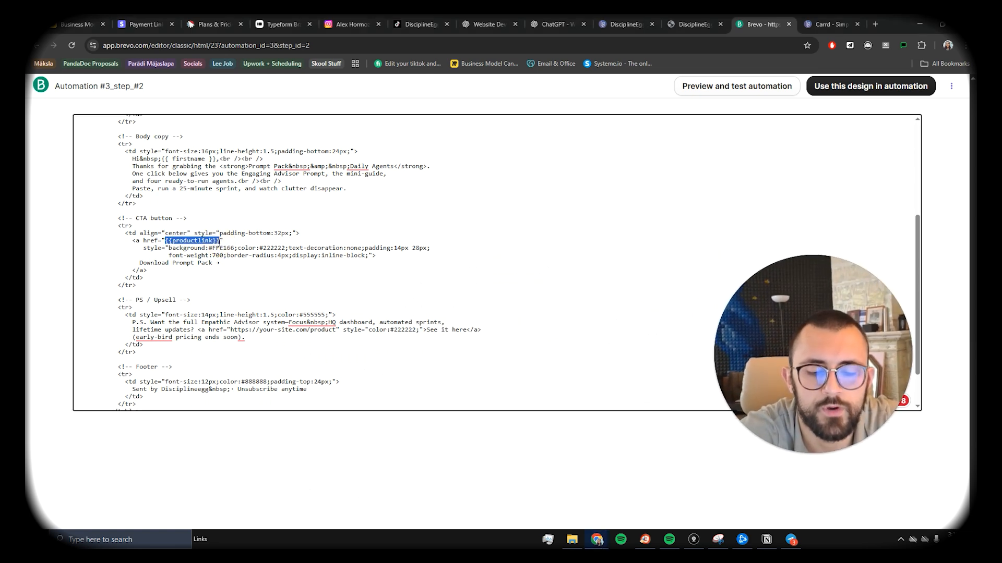
key("ctrl+v")
left_click(381, 281)
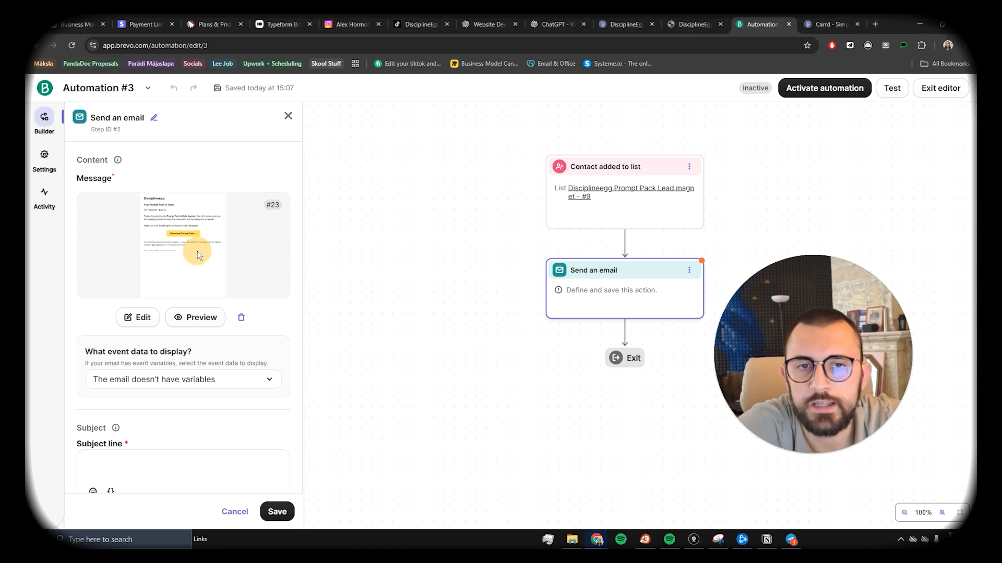
Step: Preview the finished prompt-pack email, checking its text including the 25-minute sprint line
left_click(206, 316)
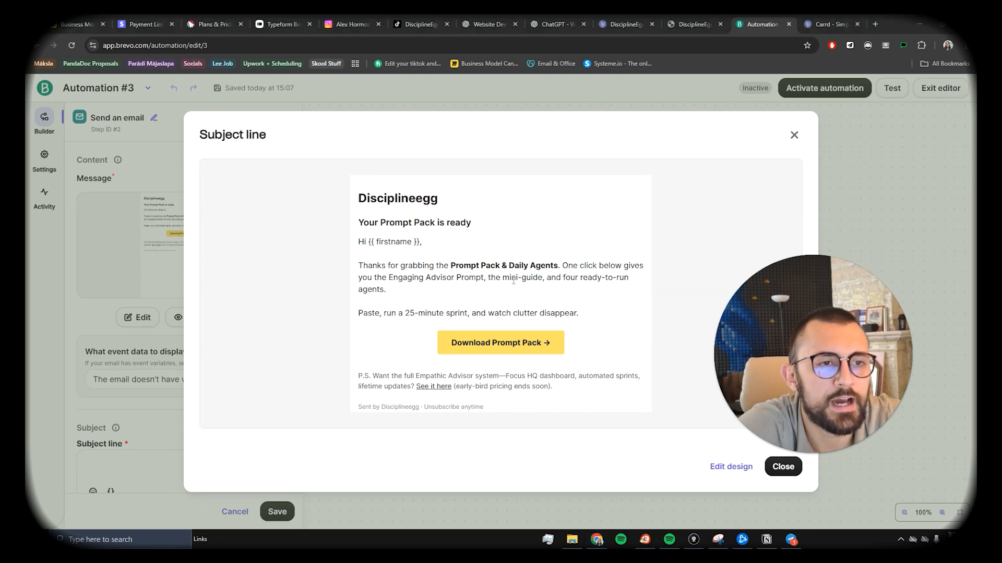
left_click_drag(403, 264, 495, 305)
left_click(399, 311)
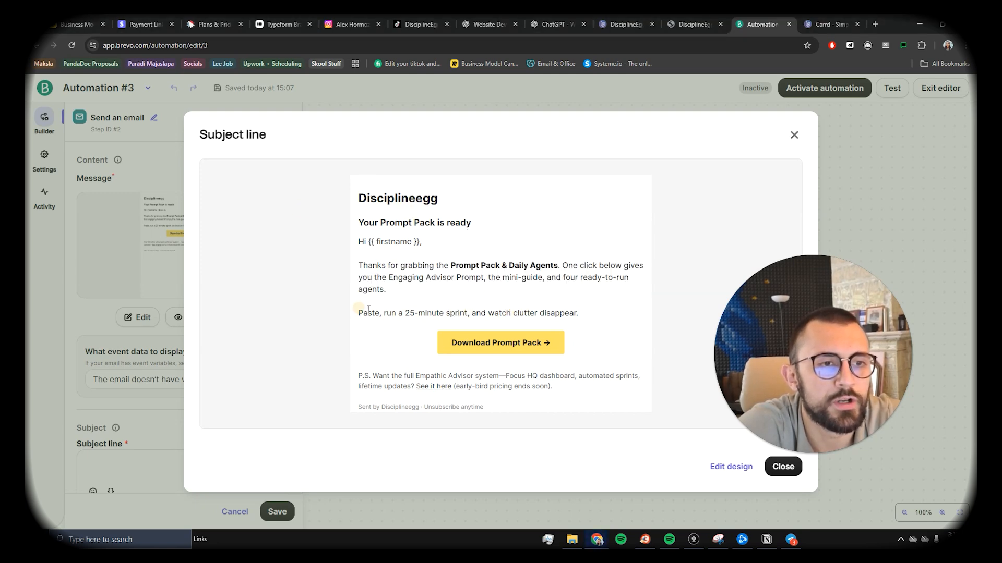
left_click_drag(359, 313, 559, 321)
key("ctrl+a")
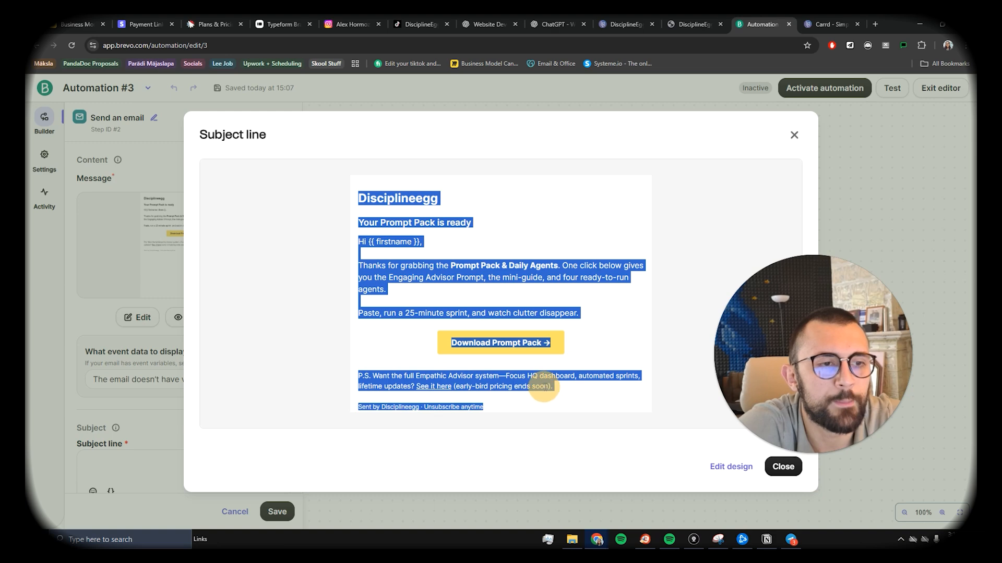
left_click(400, 376)
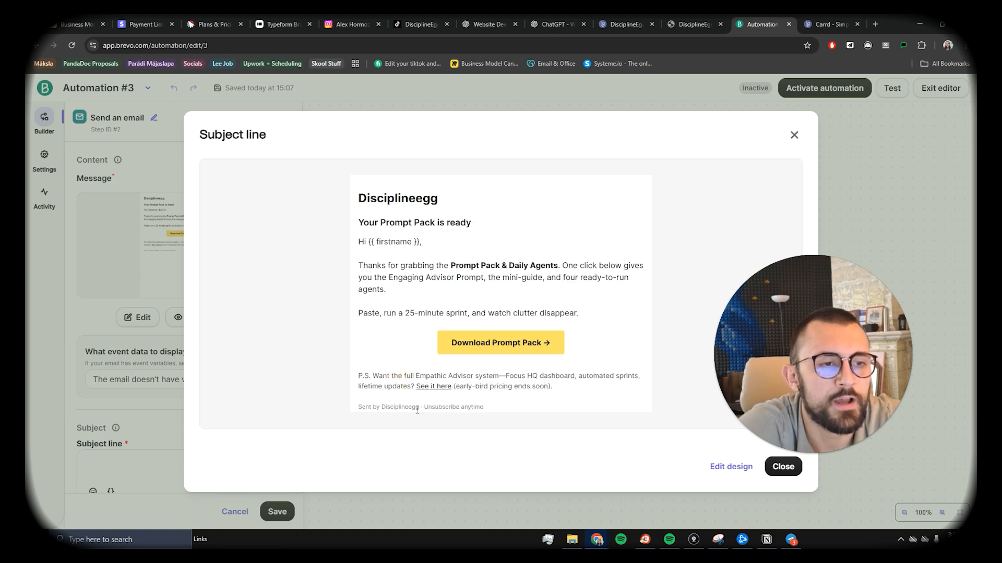
left_click(781, 467)
Step: Select the empty subject line field, then switch to the ChatGPT conversation
scroll(311, 317, "down", 1)
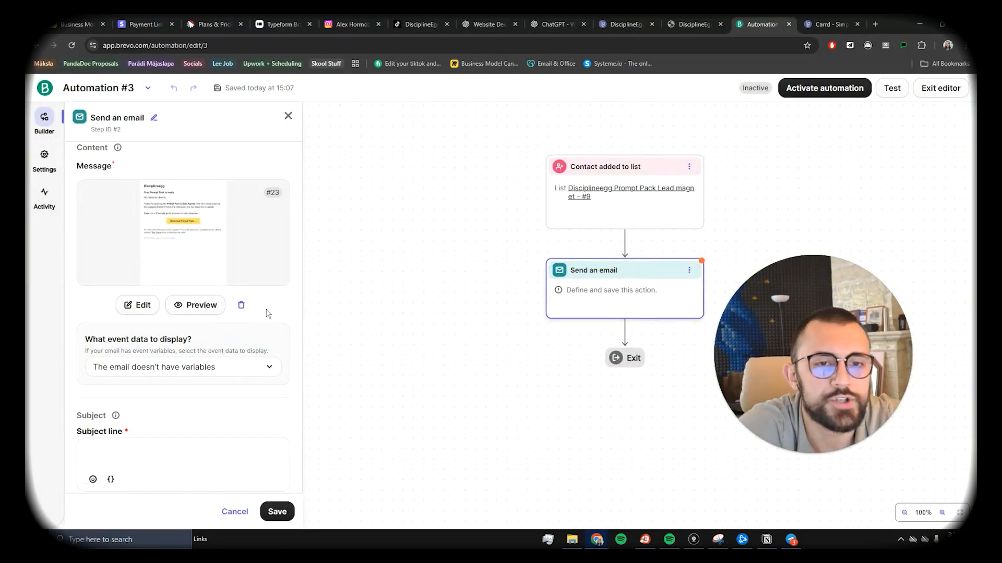
scroll(182, 328, "down", 3)
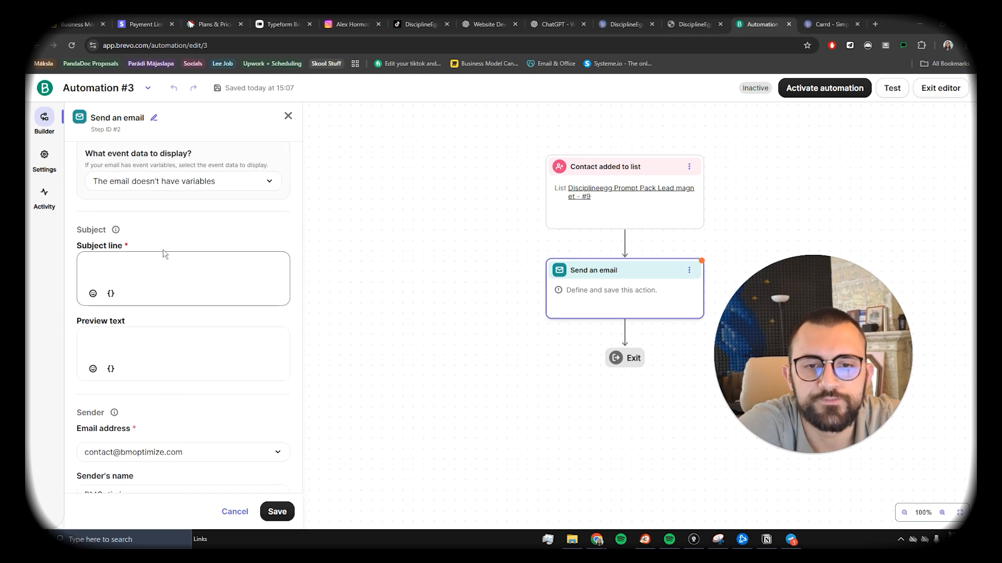
left_click(161, 264)
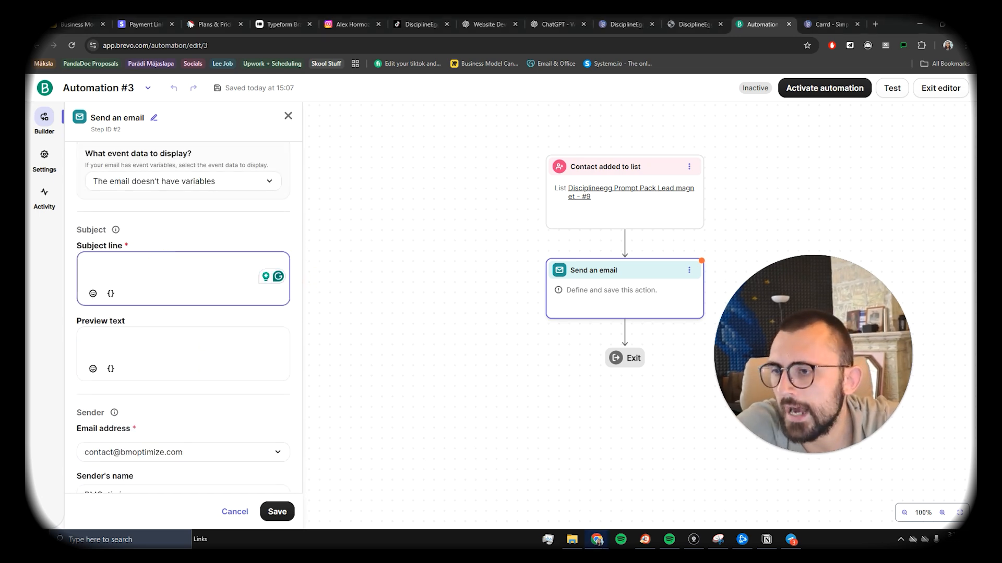
key("alt+Tab")
Step: Send ChatGPT a request beginning 'Give me a subj' asking for the email's subject line
left_click(447, 477)
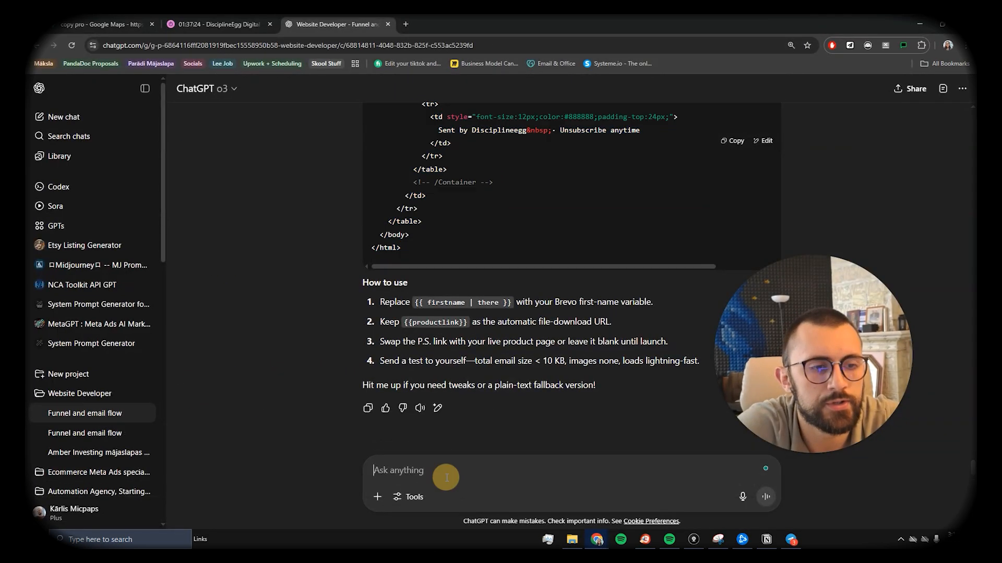
type("Add the subject")
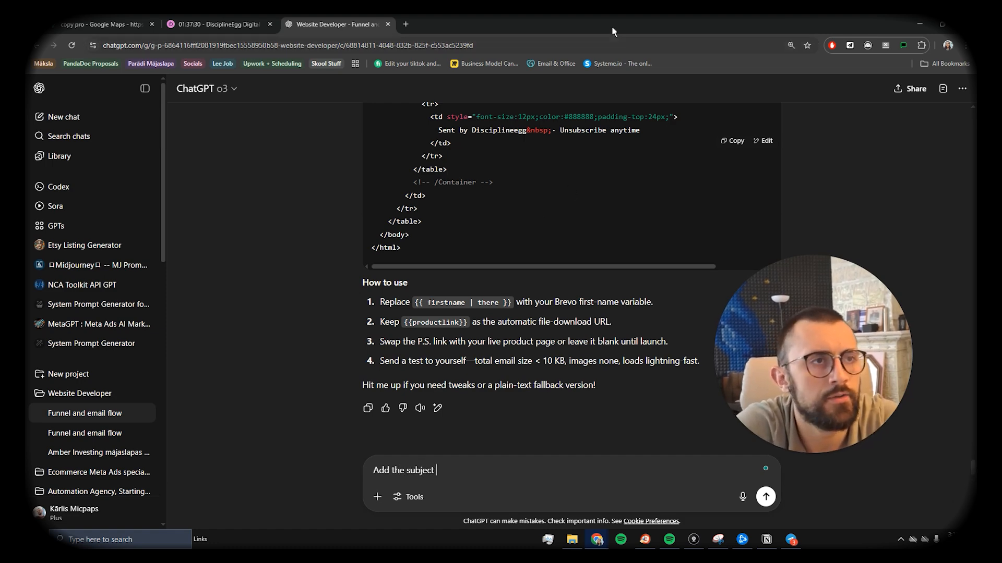
key("alt+Tab")
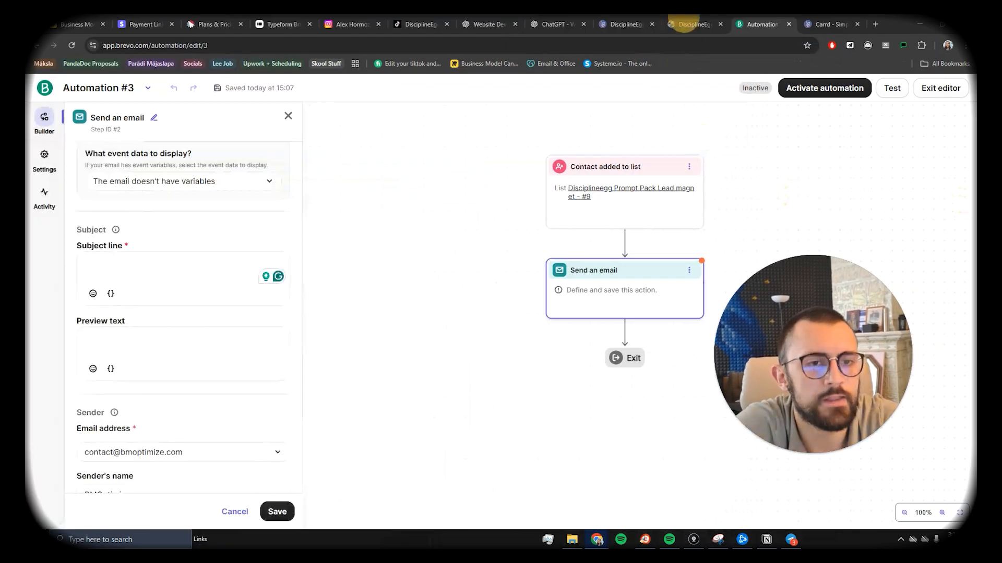
scroll(124, 327, "down", 3)
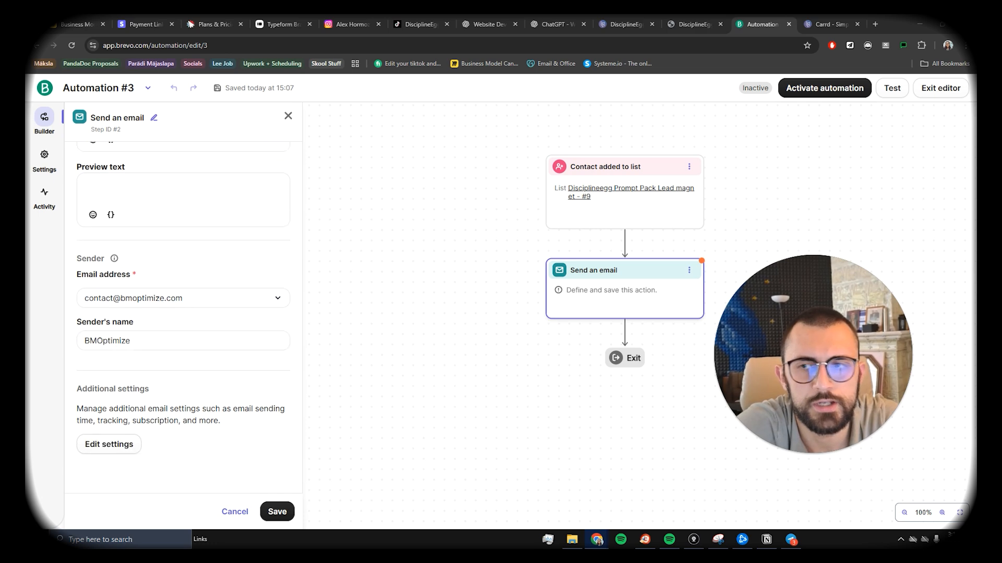
key("alt+Tab")
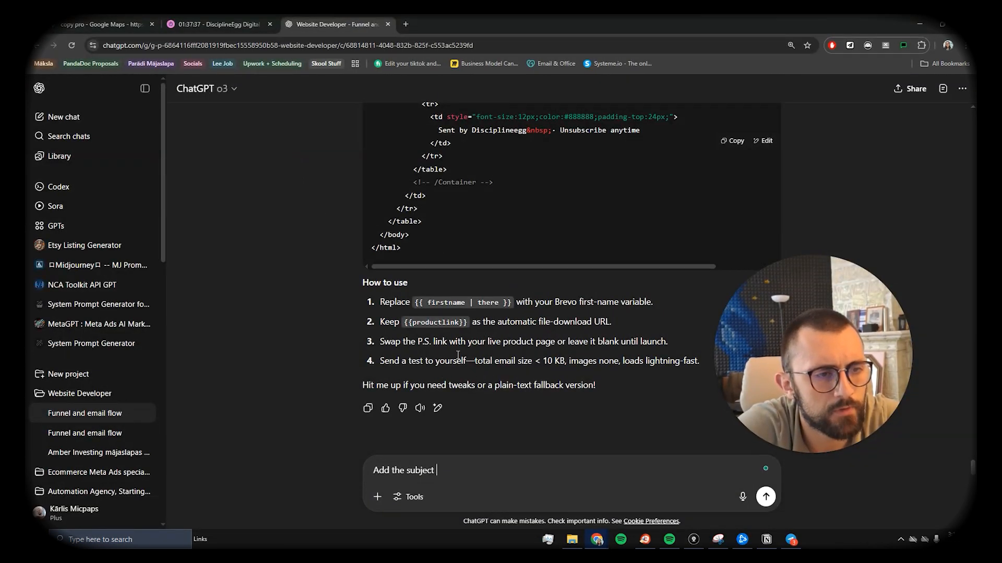
scroll(479, 441, "up", 15)
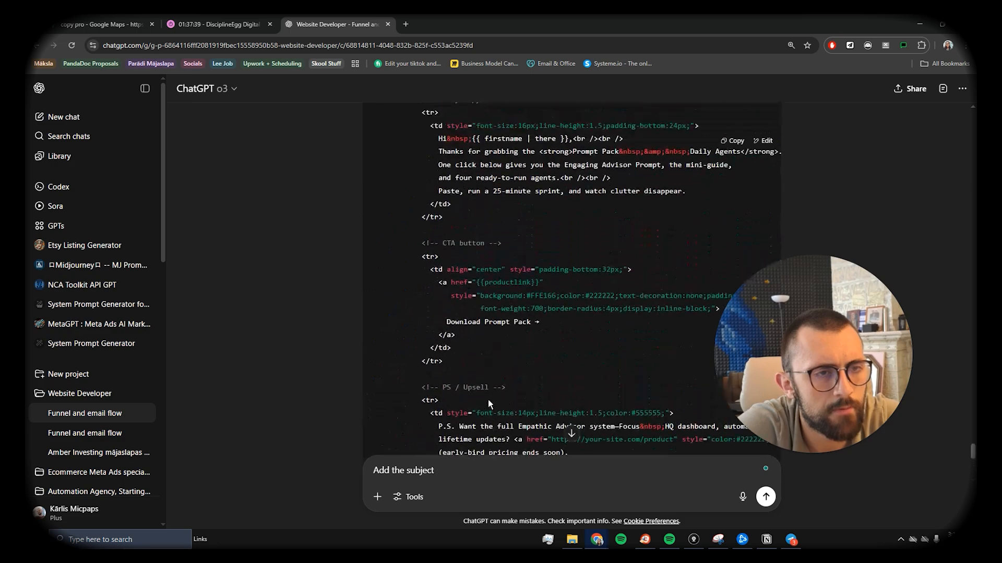
scroll(488, 399, "down", 15)
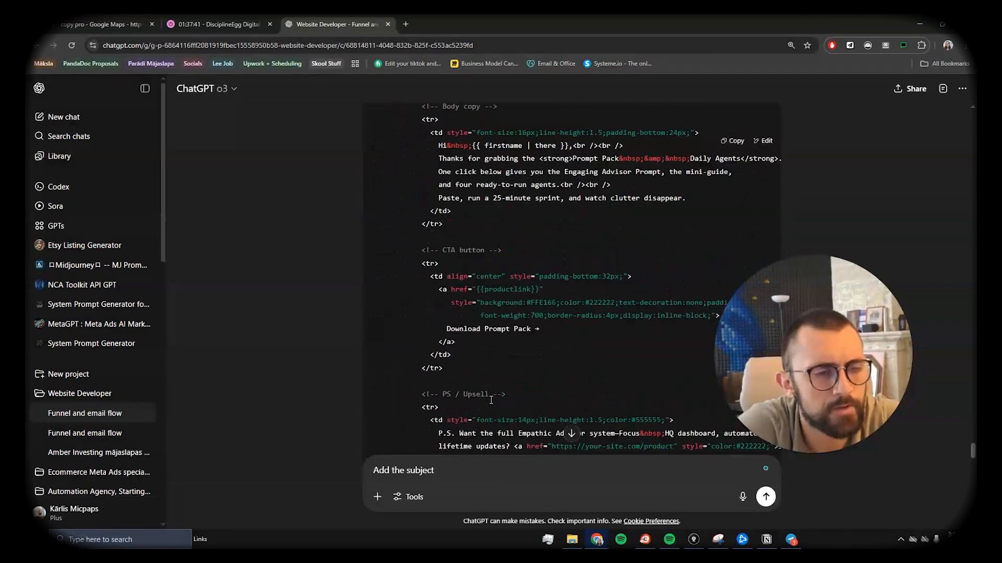
left_click_drag(435, 471, 392, 471)
key("ctrl+a")
type("Gi")
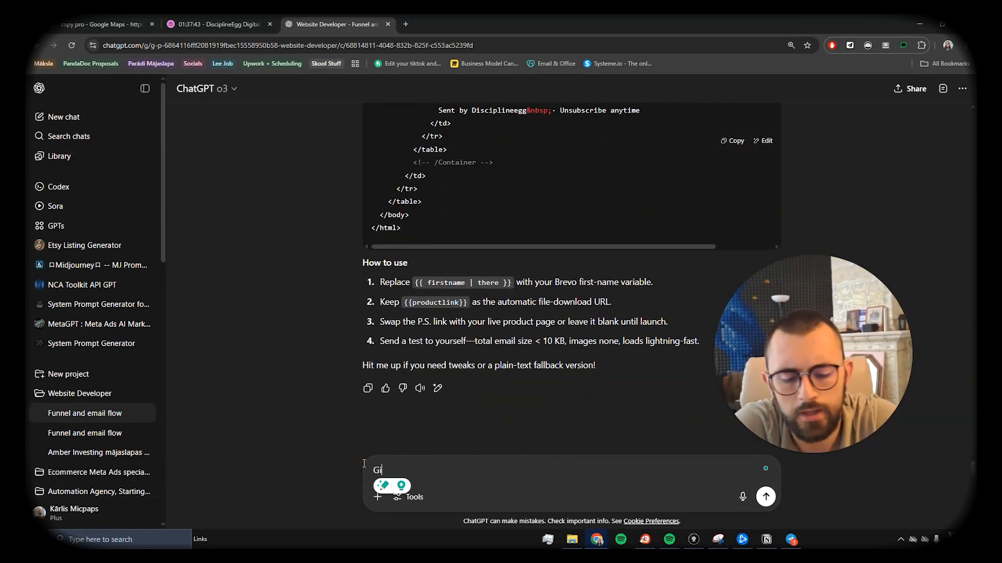
type("ve me a subject as well")
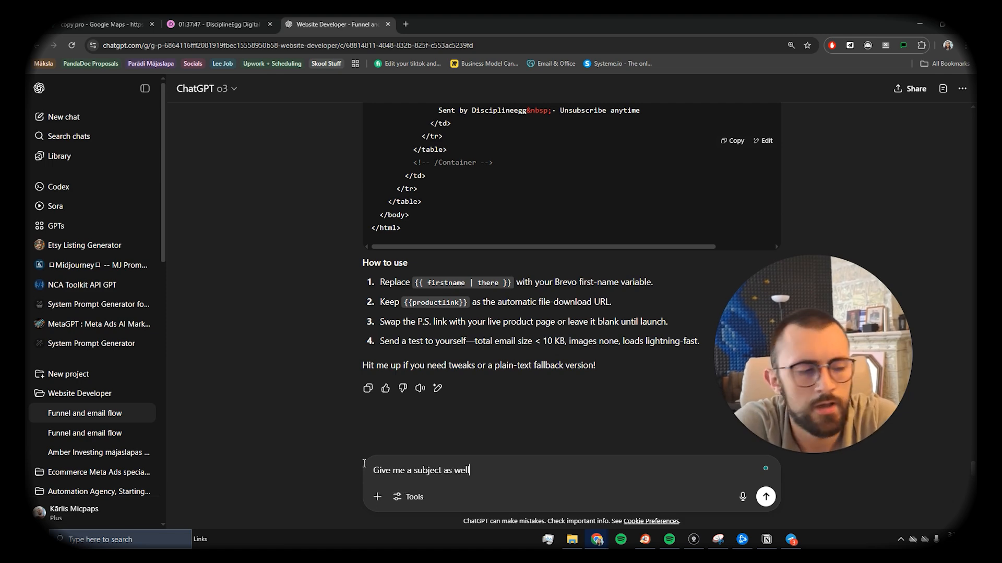
key("Return")
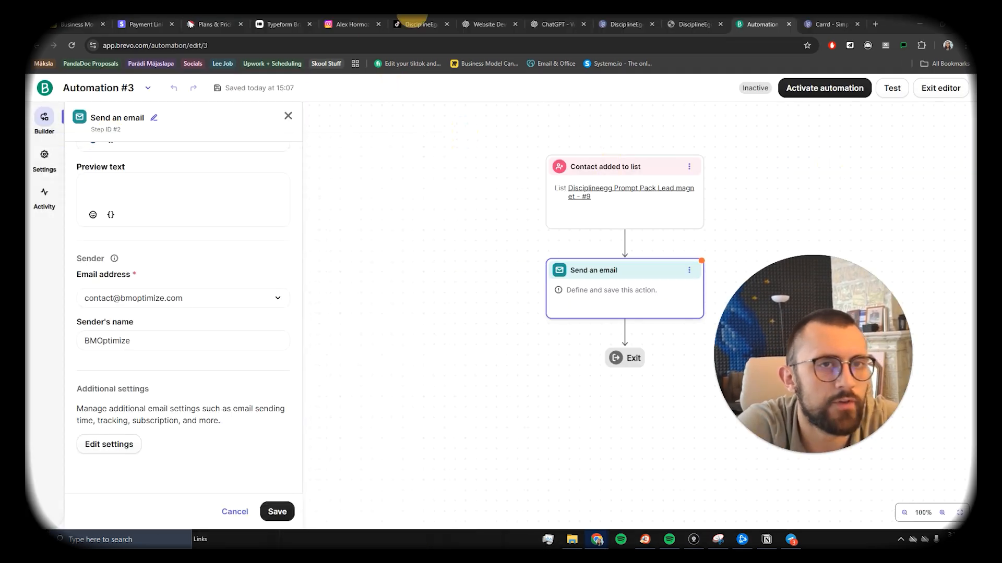
left_click(172, 299)
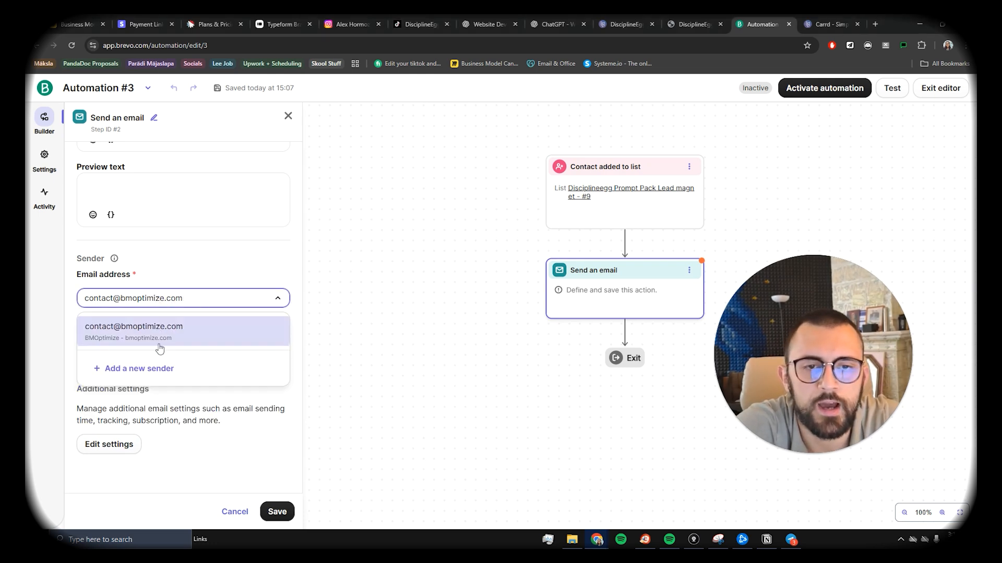
left_click(196, 298)
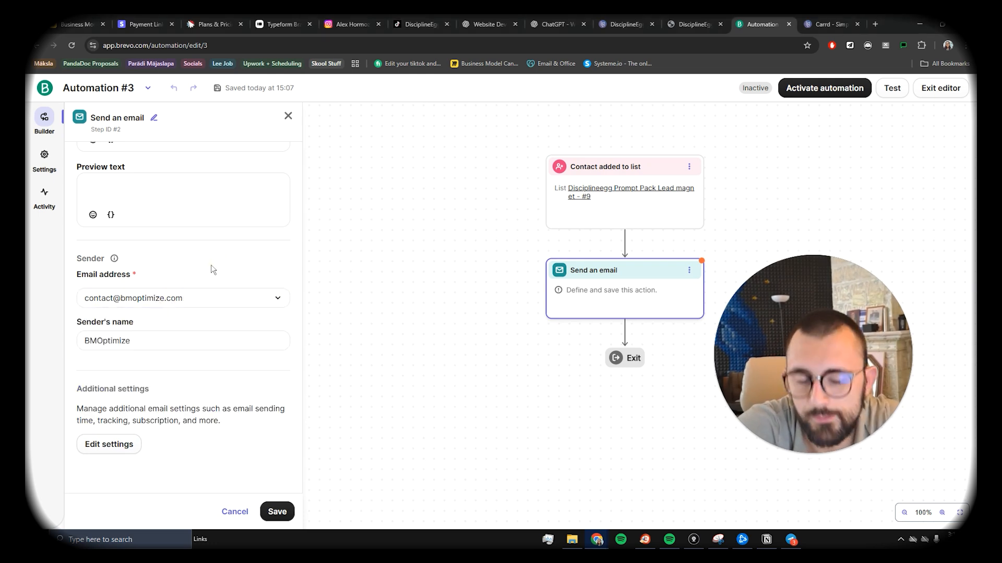
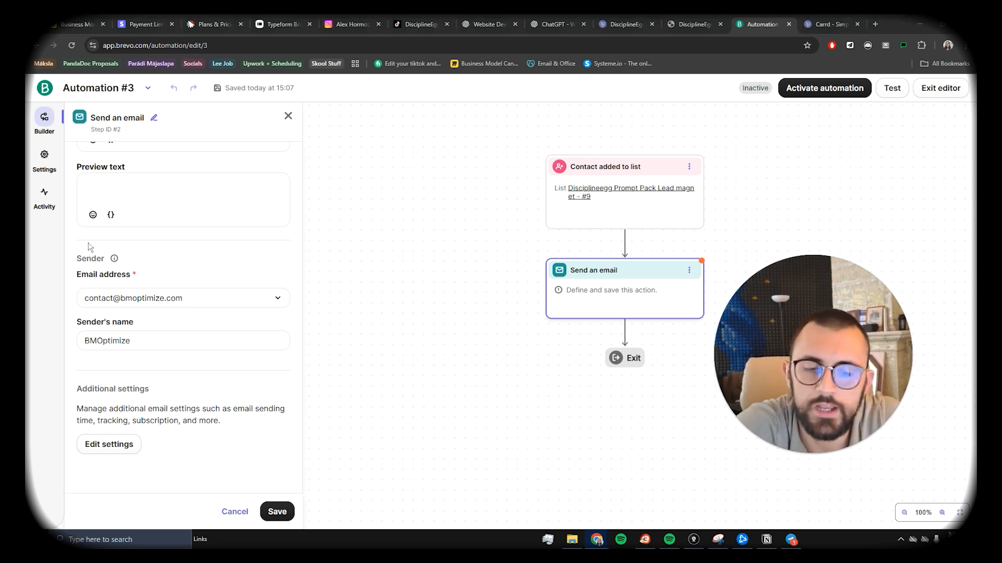
Step: Paste the subject 'Your Prompt Pack is ready—start your first sprint now', capitalising 'Your'
left_click(138, 190)
scroll(137, 199, "up", 3)
left_click(159, 248)
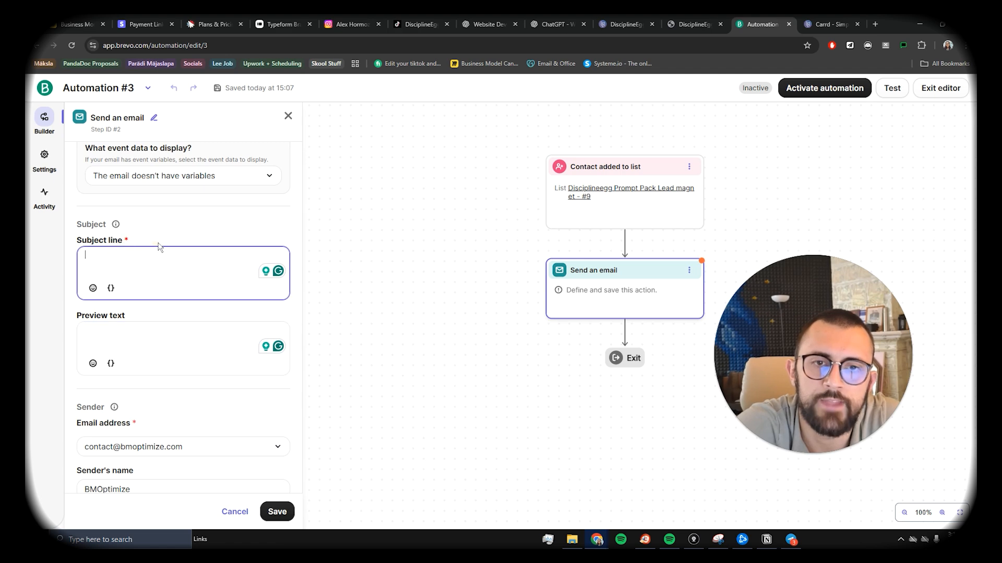
type("our Prompt Pack is ready—start your first sprint now")
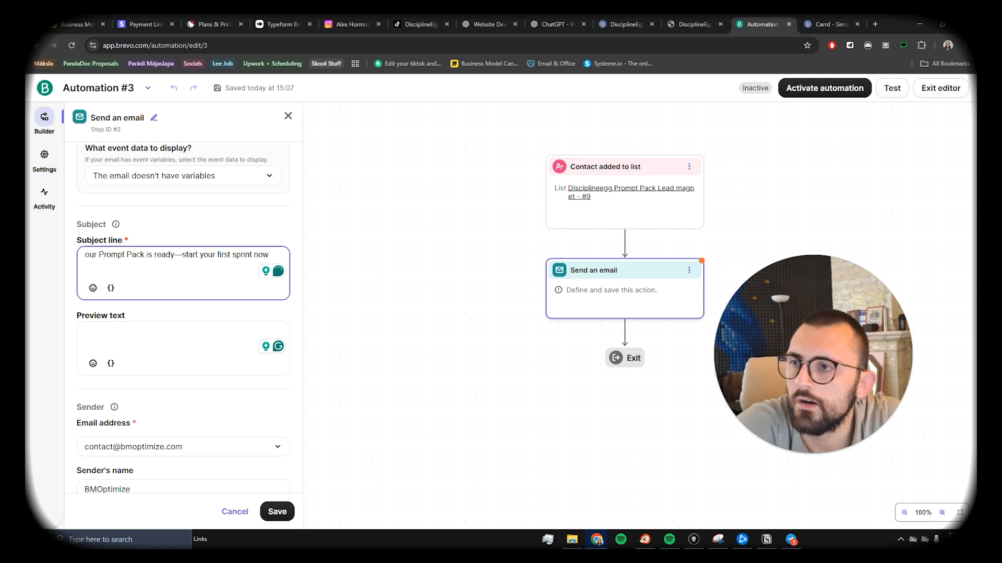
left_click(87, 256)
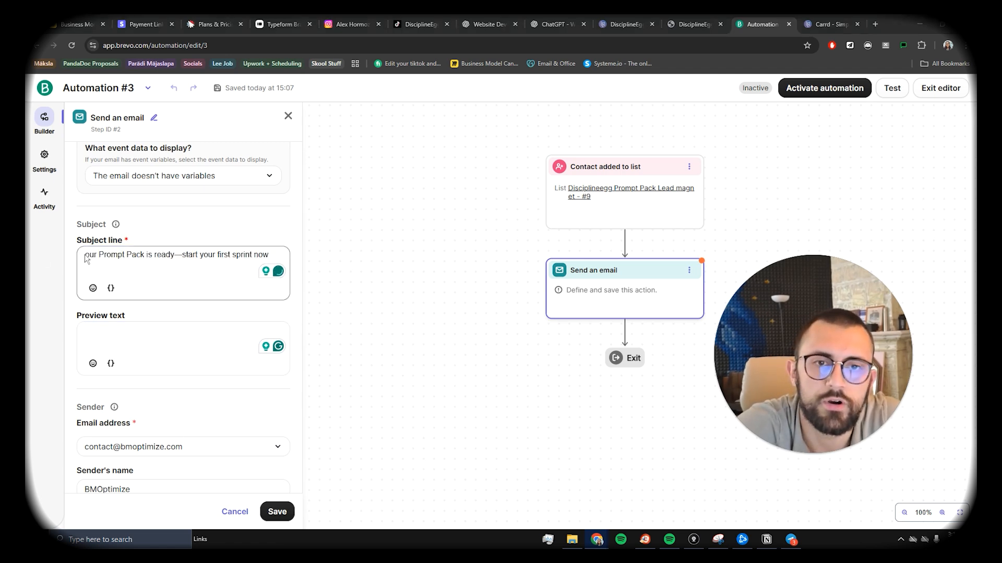
double_click(91, 255)
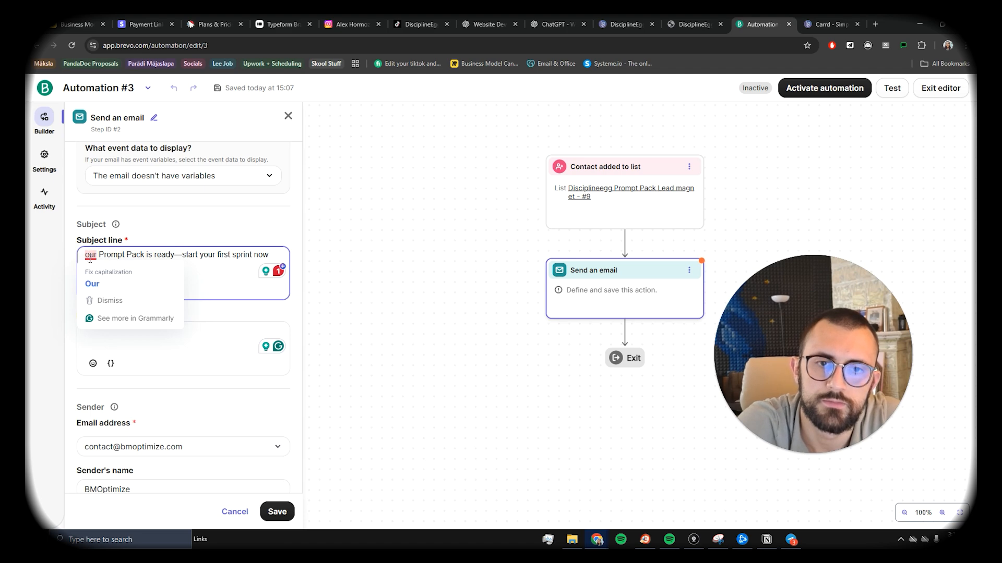
type("Y")
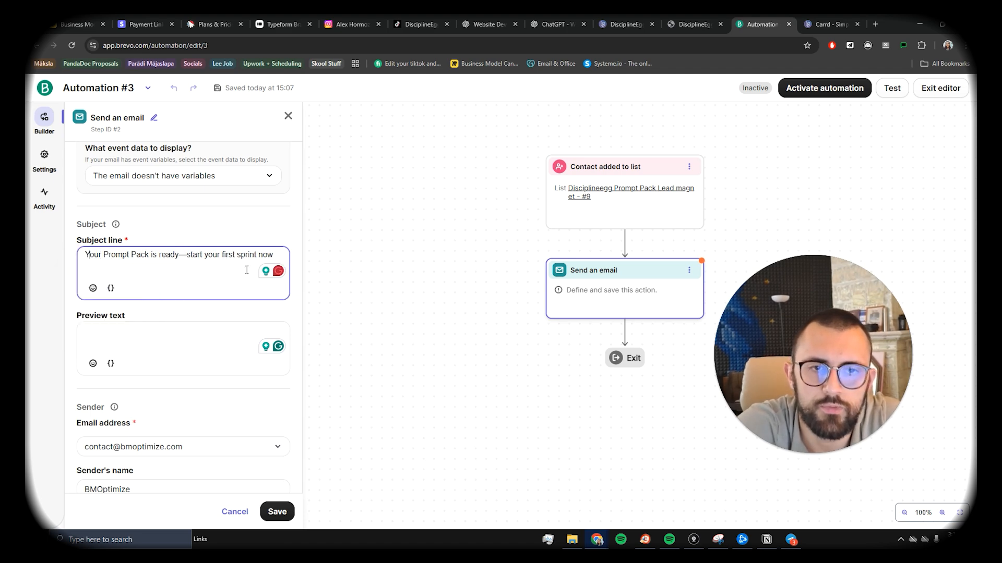
Step: Save the automation email step and switch to the DisciplineEgg Carrd tab
scroll(259, 313, "down", 3)
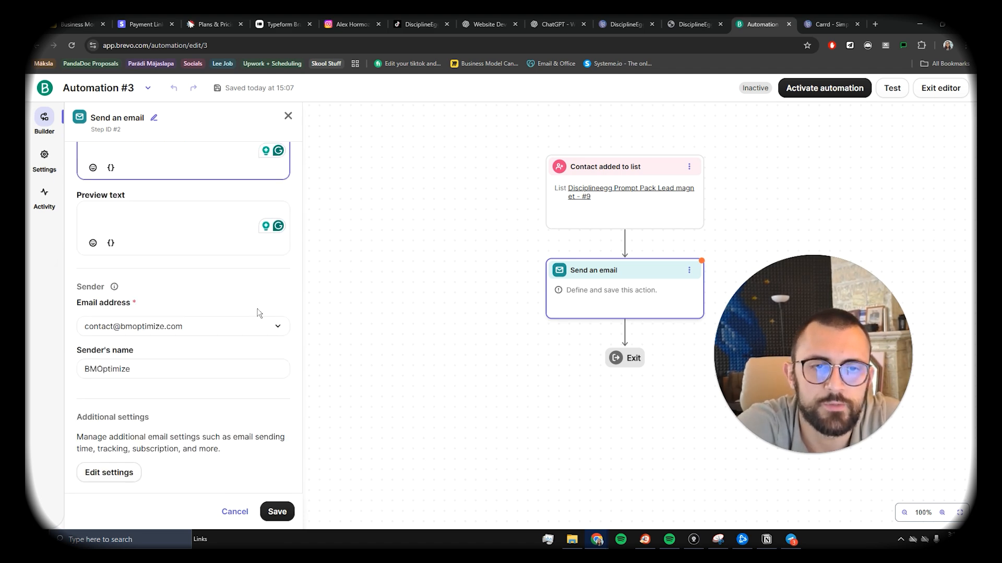
left_click(275, 512)
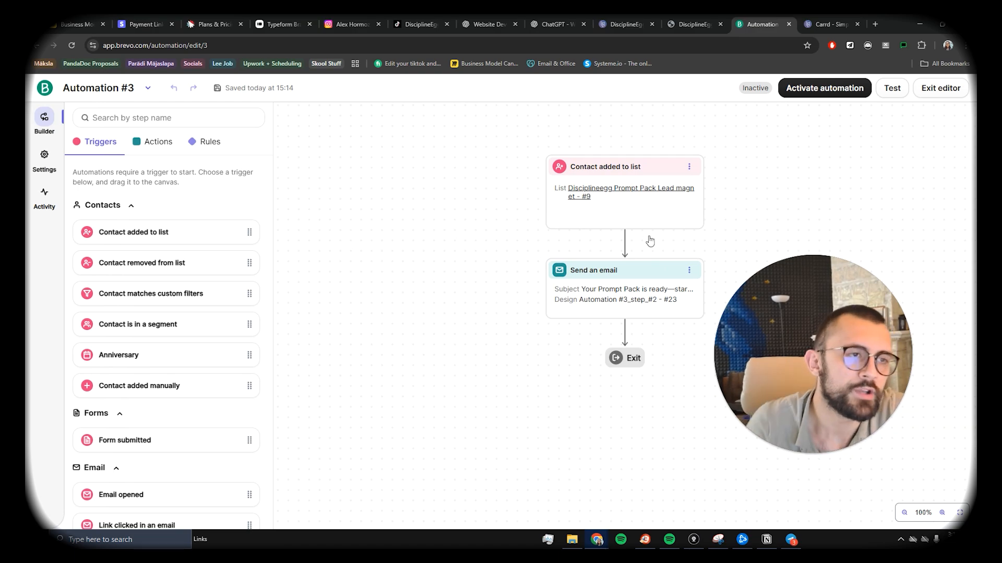
left_click(626, 24)
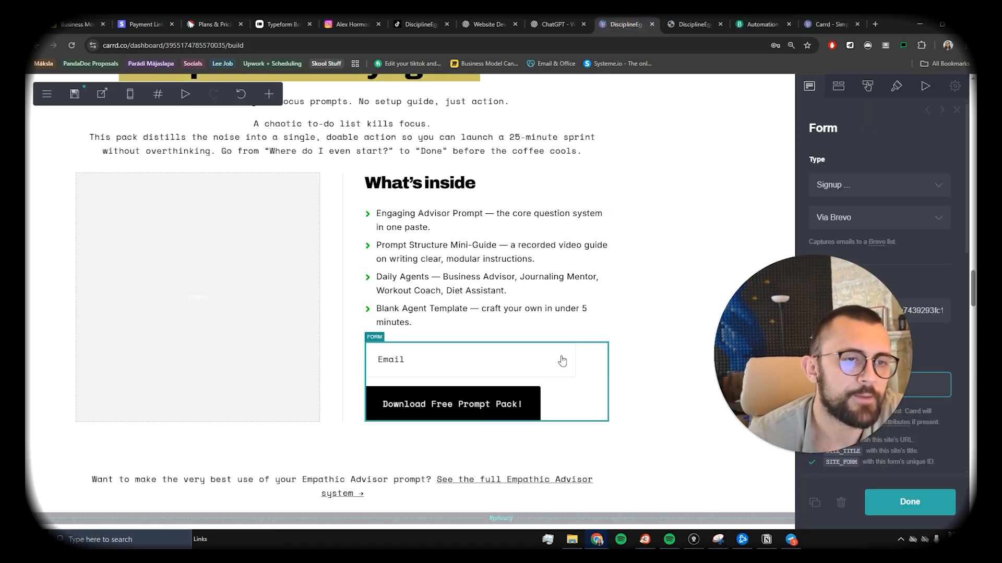
Step: Scroll up to the testimonial heading and bring up the plain white page background settings
scroll(562, 360, "up", 20)
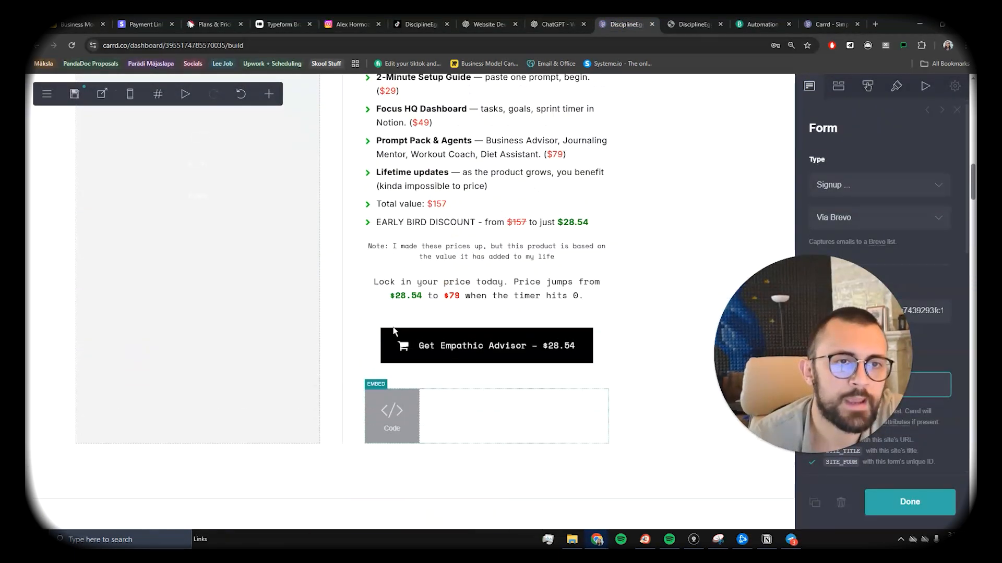
scroll(320, 334, "up", 15)
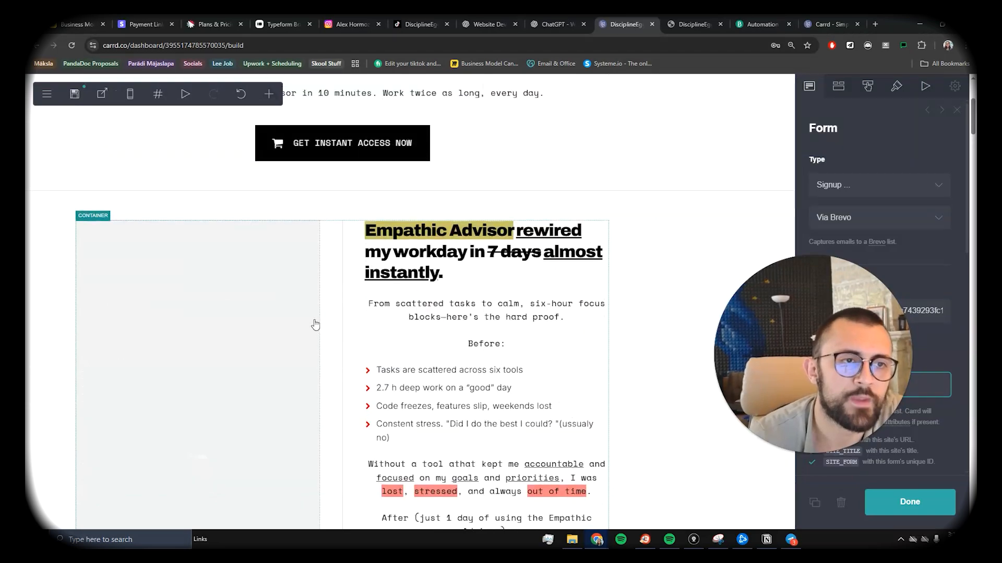
scroll(316, 324, "down", 4)
scroll(316, 324, "down", 5)
scroll(319, 327, "up", 5)
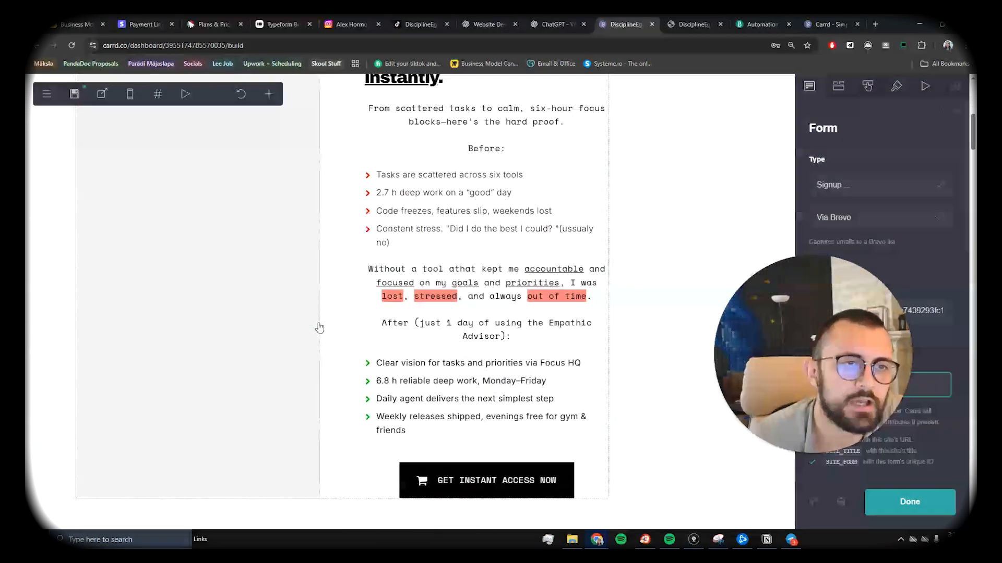
scroll(319, 327, "up", 3)
left_click(543, 208)
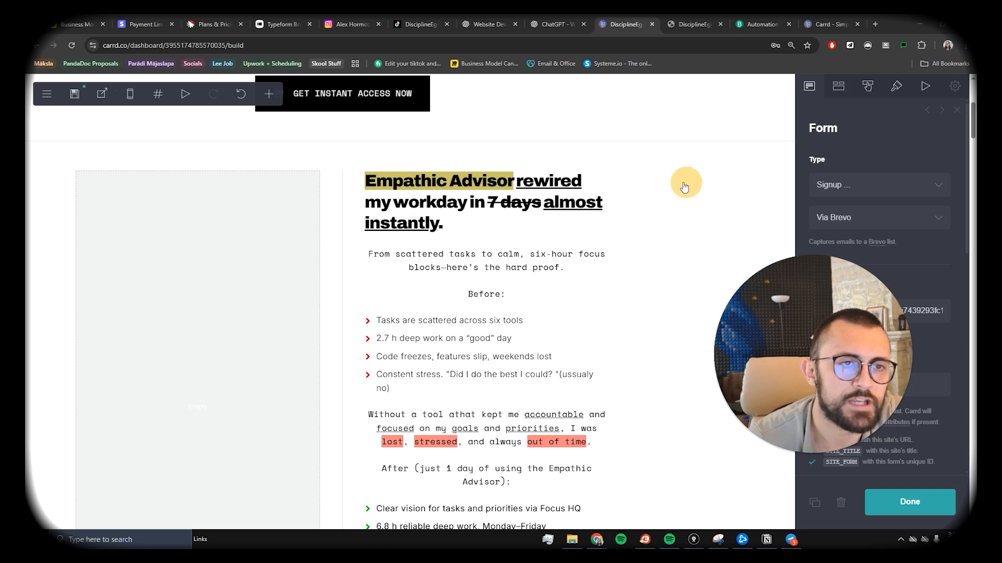
left_click(710, 204)
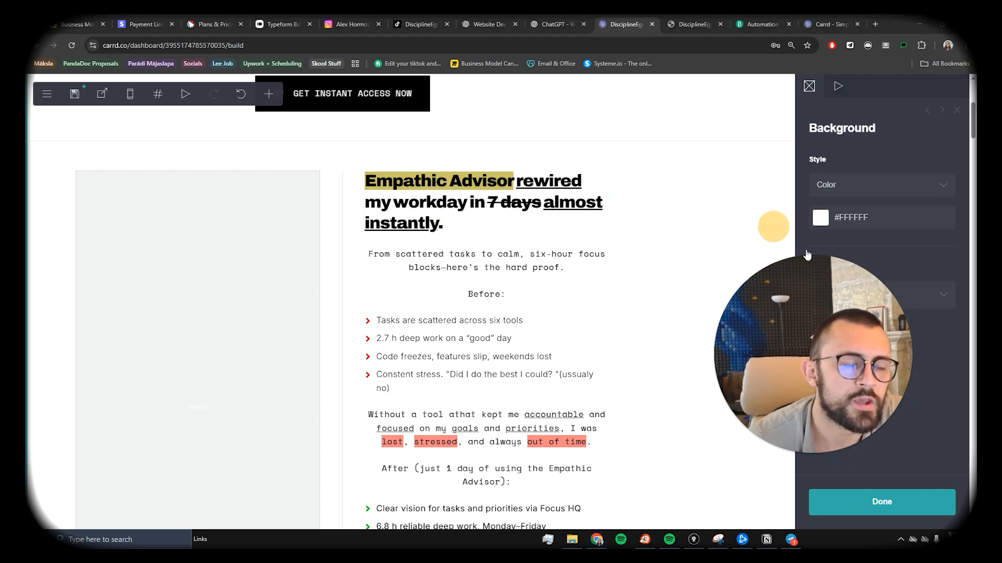
scroll(267, 270, "down", 2)
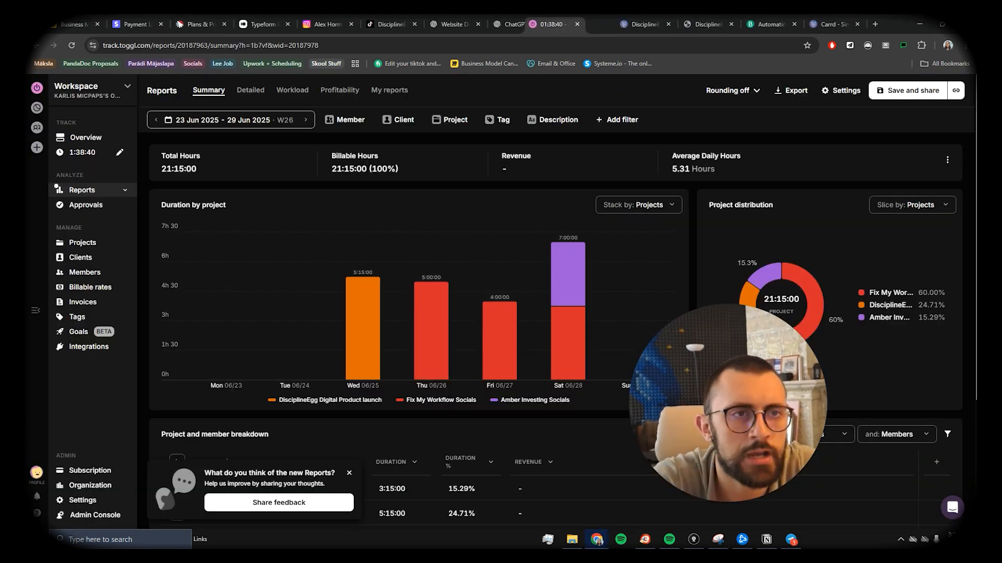
Step: Step the Summary report back week by week to 16–22 Jun 2025 and confirm it in the date picker
left_click_drag(555, 25, 519, 25)
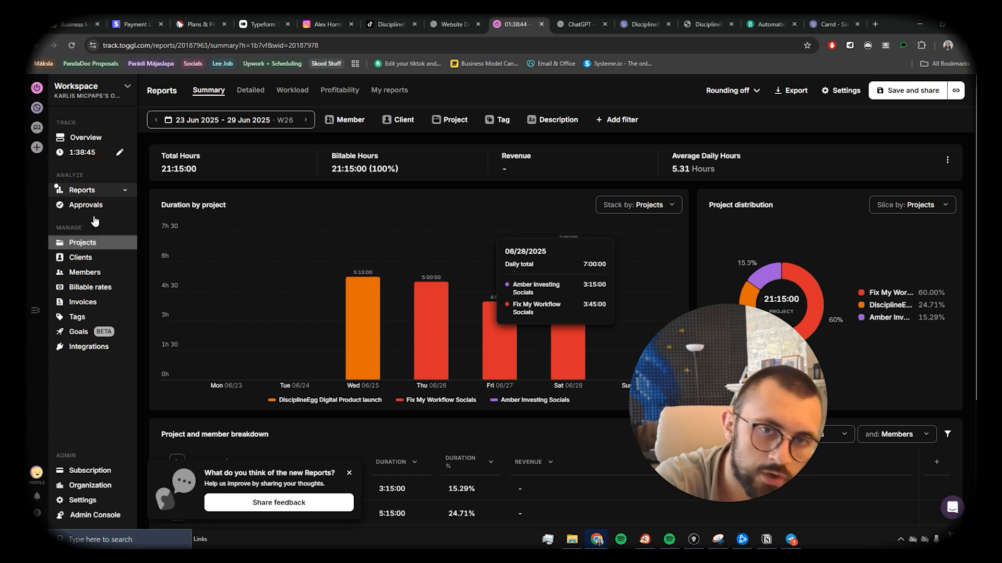
left_click(157, 124)
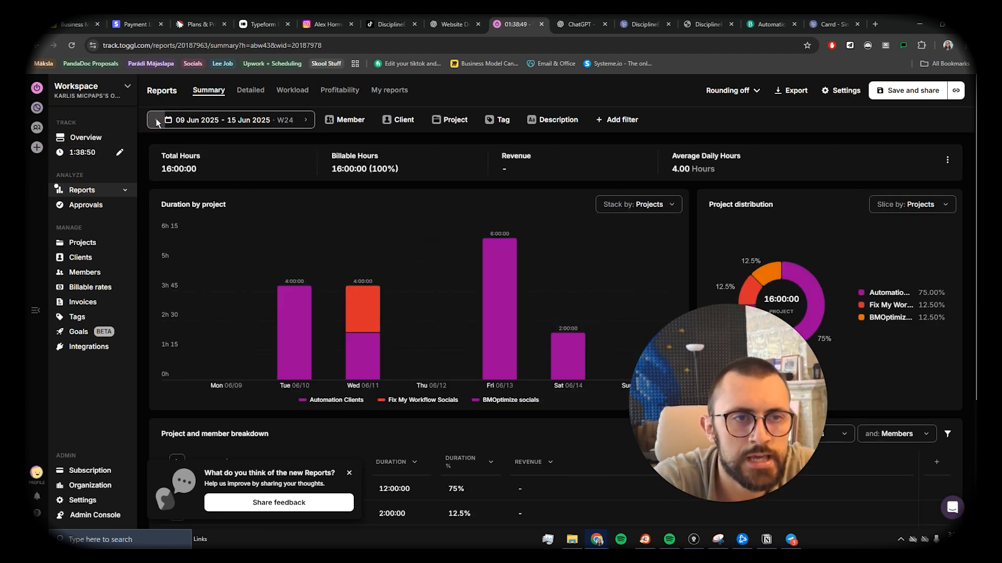
left_click(156, 120)
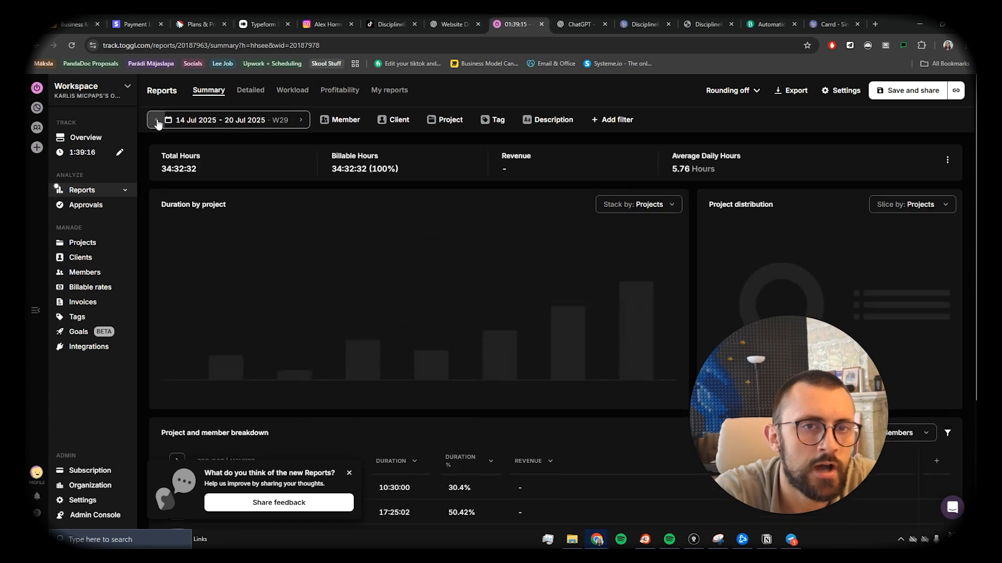
left_click(158, 121)
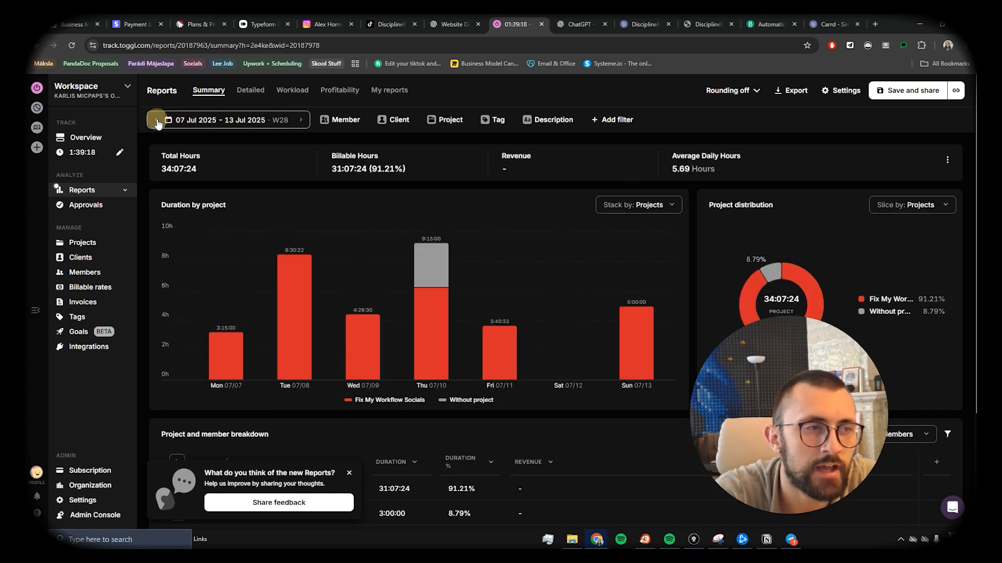
left_click(158, 121)
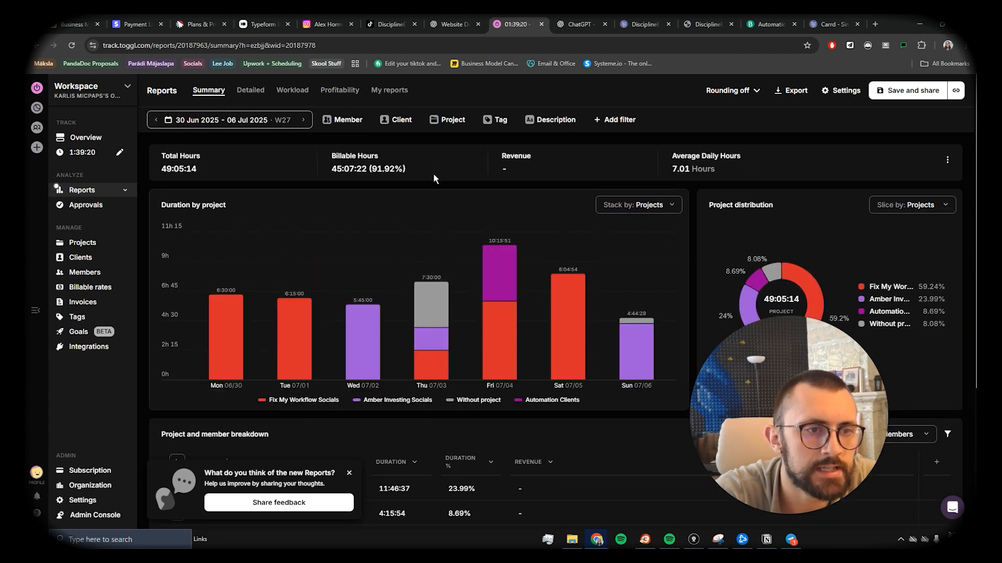
left_click(156, 121)
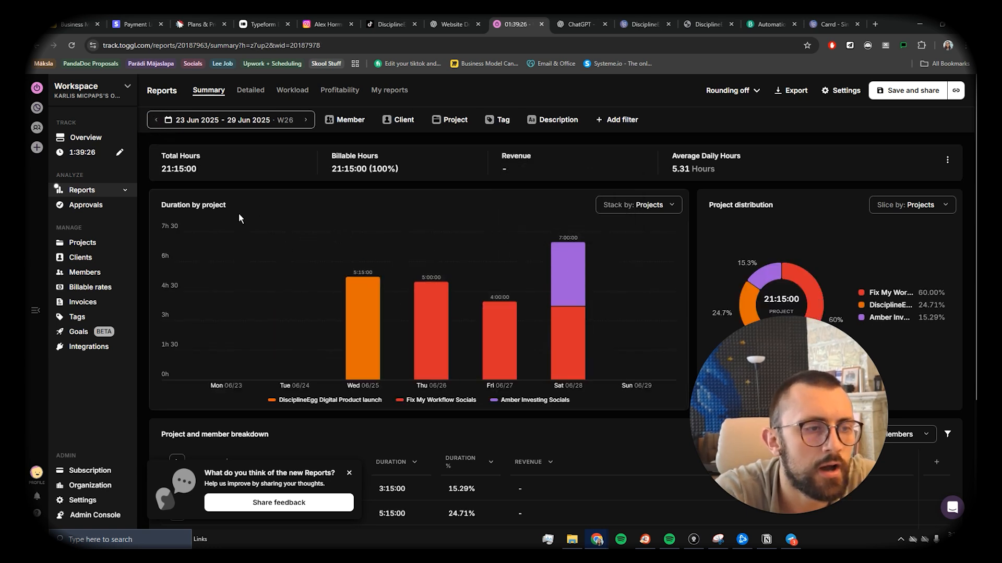
left_click(156, 120)
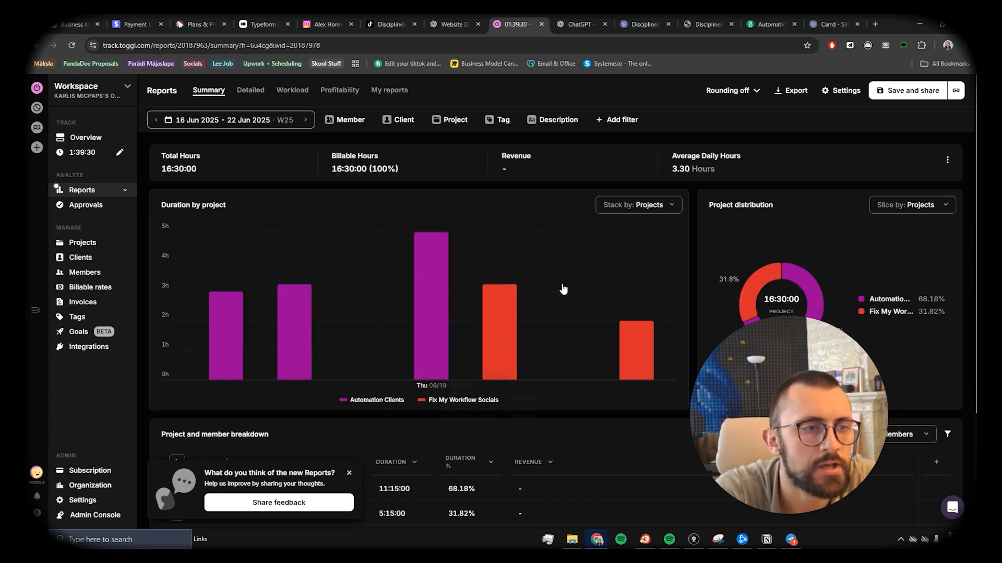
left_click(262, 121)
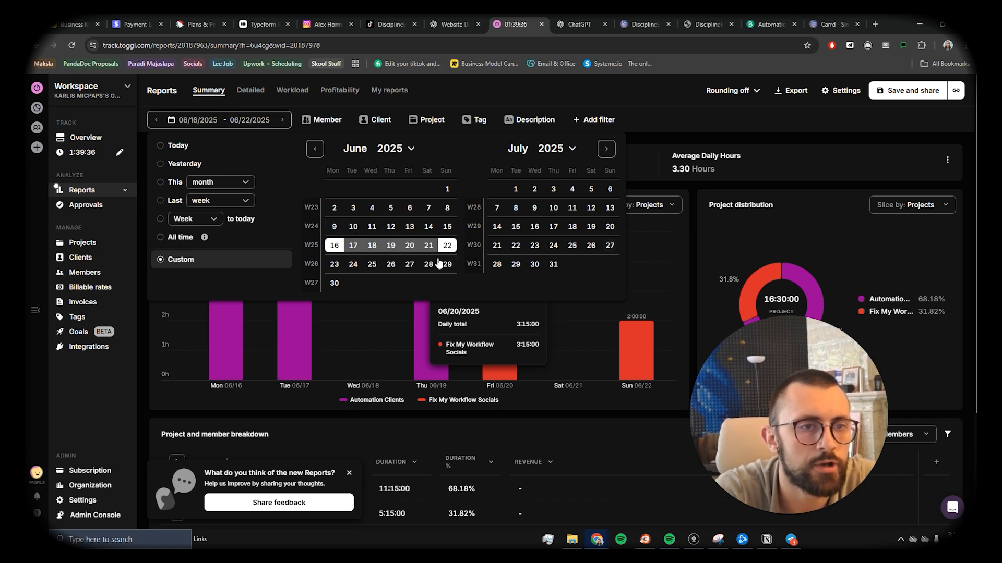
left_click(681, 125)
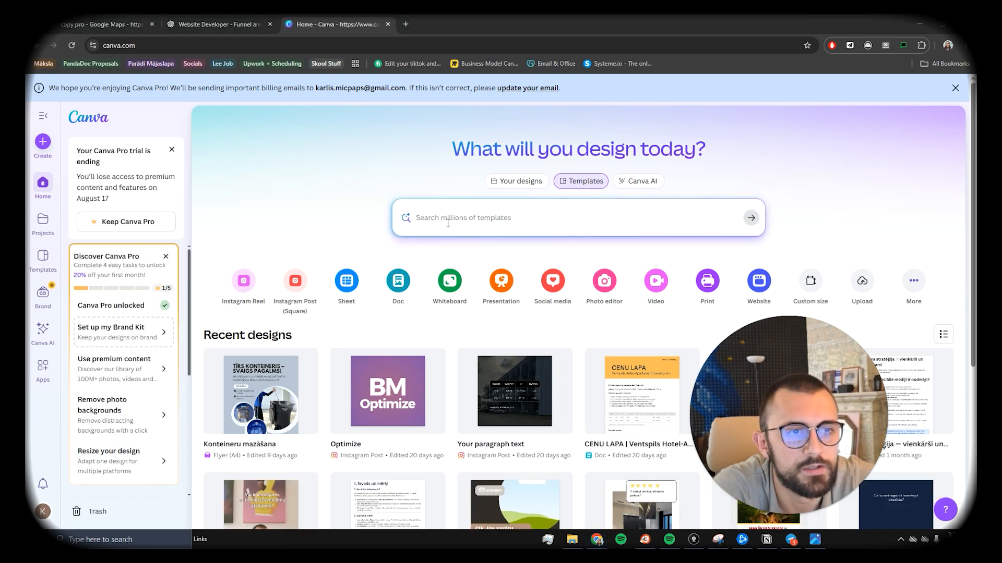
Step: Add a red 'BEFORE' text label near the top of the report screenshot
left_click(43, 142)
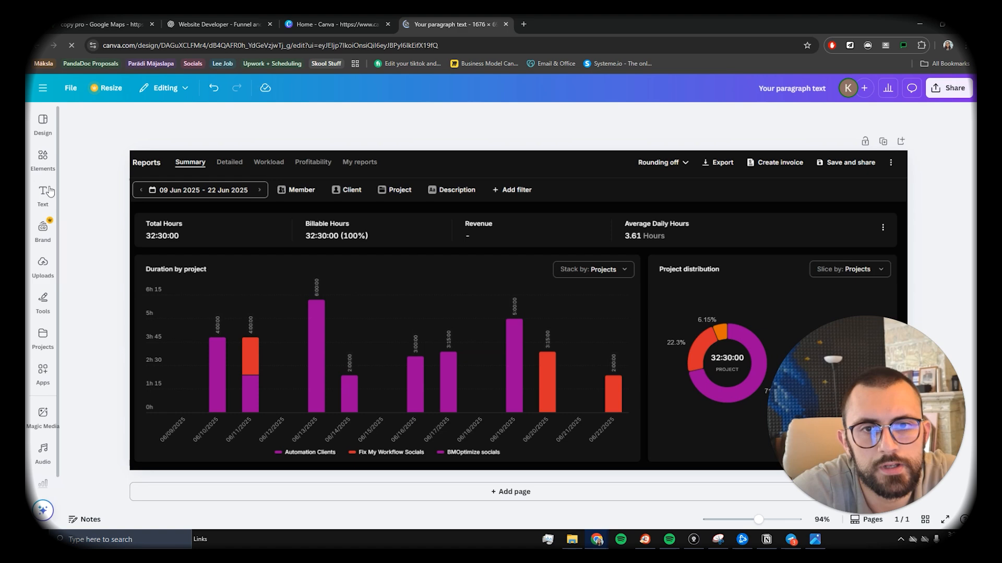
left_click(48, 191)
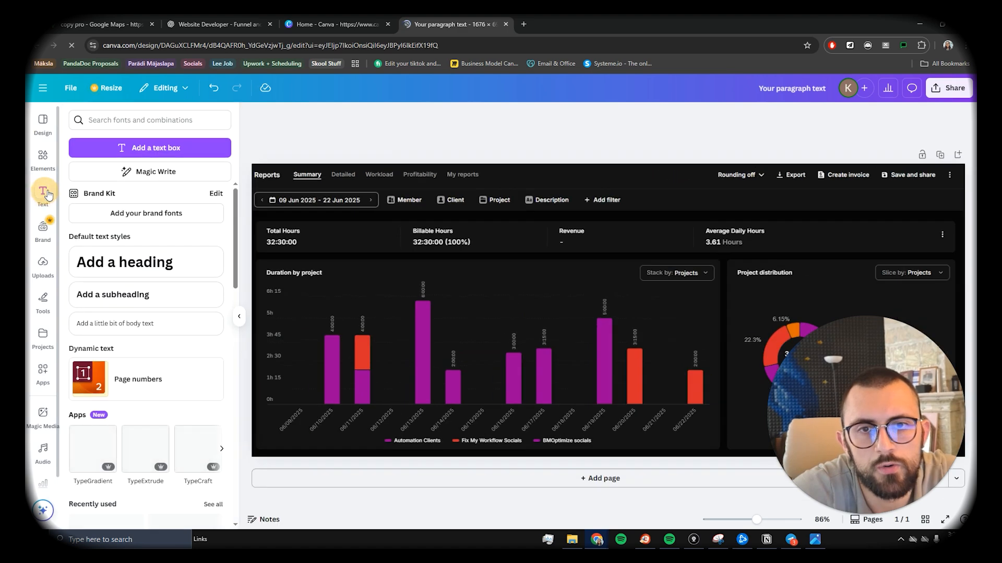
left_click(123, 148)
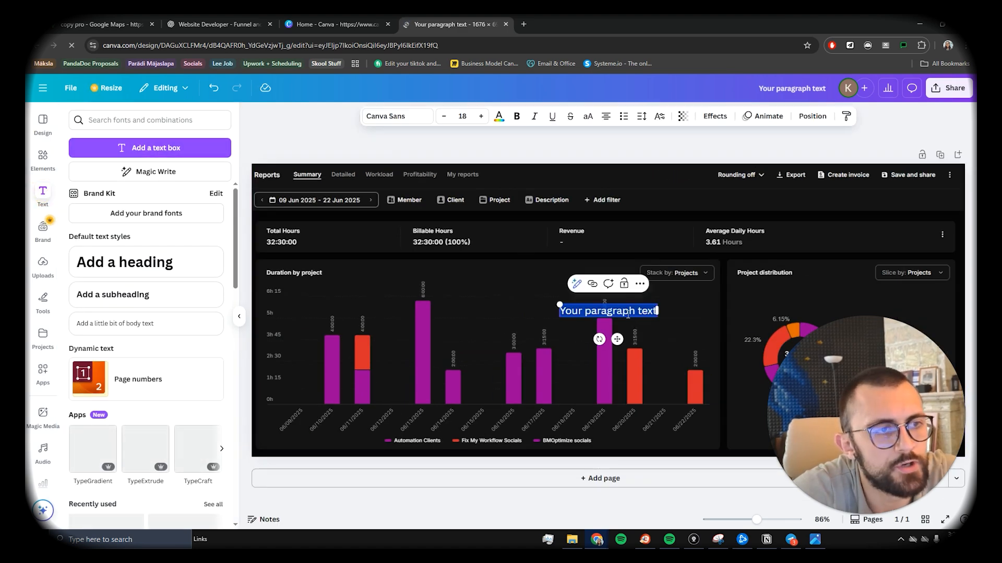
type("BEFORE")
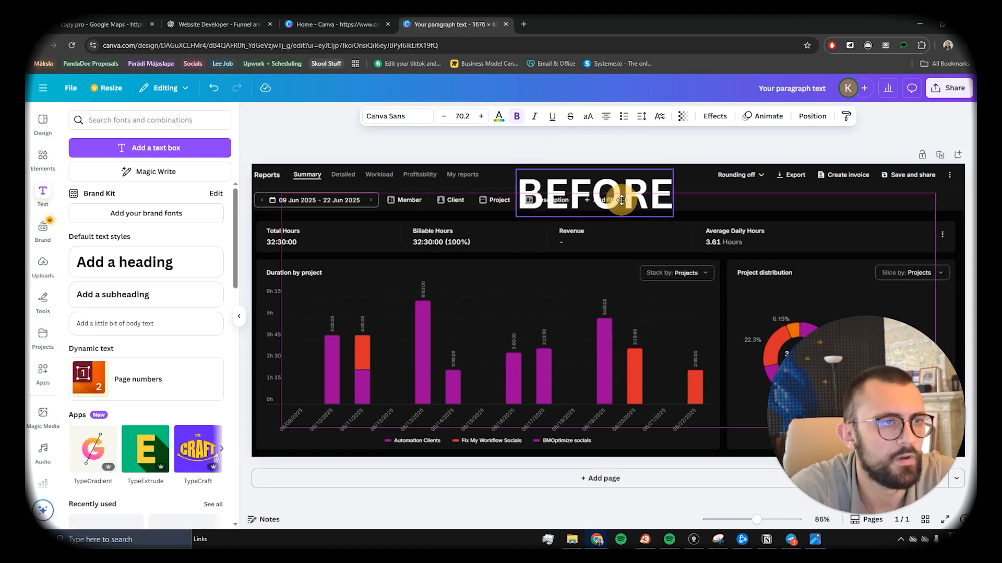
left_click_drag(609, 199, 638, 203)
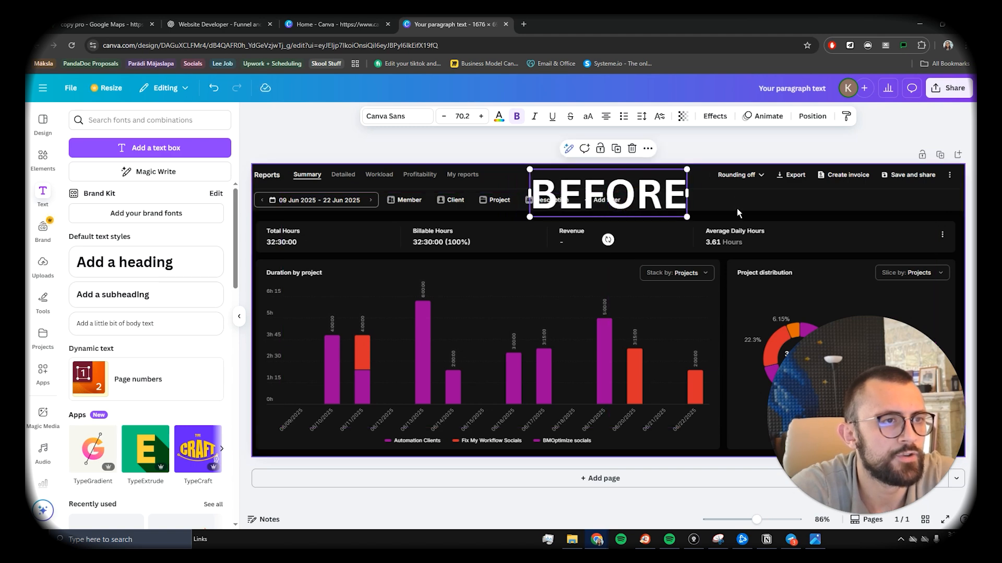
left_click(500, 118)
left_click(174, 297)
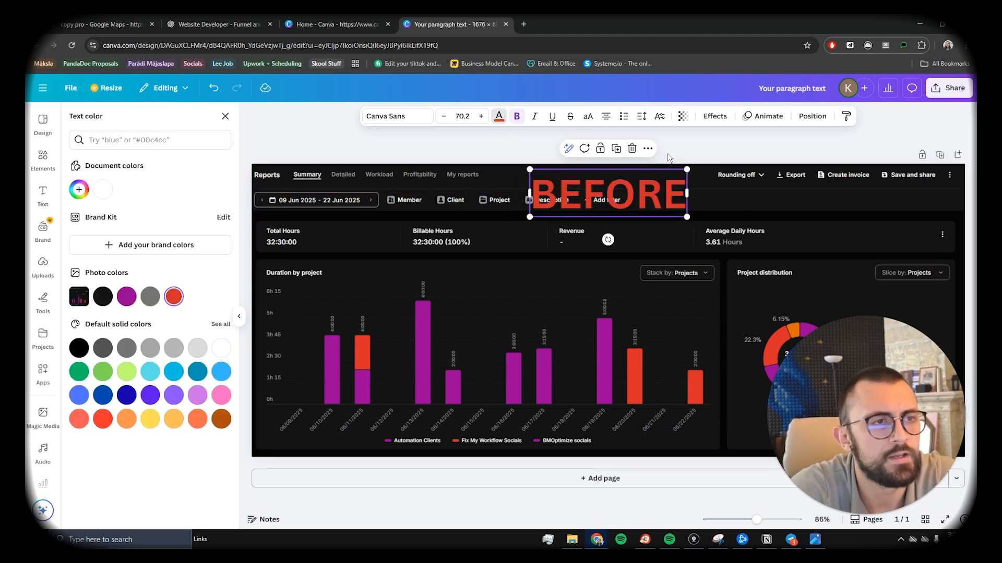
left_click(715, 116)
left_click(746, 196)
left_click(599, 196)
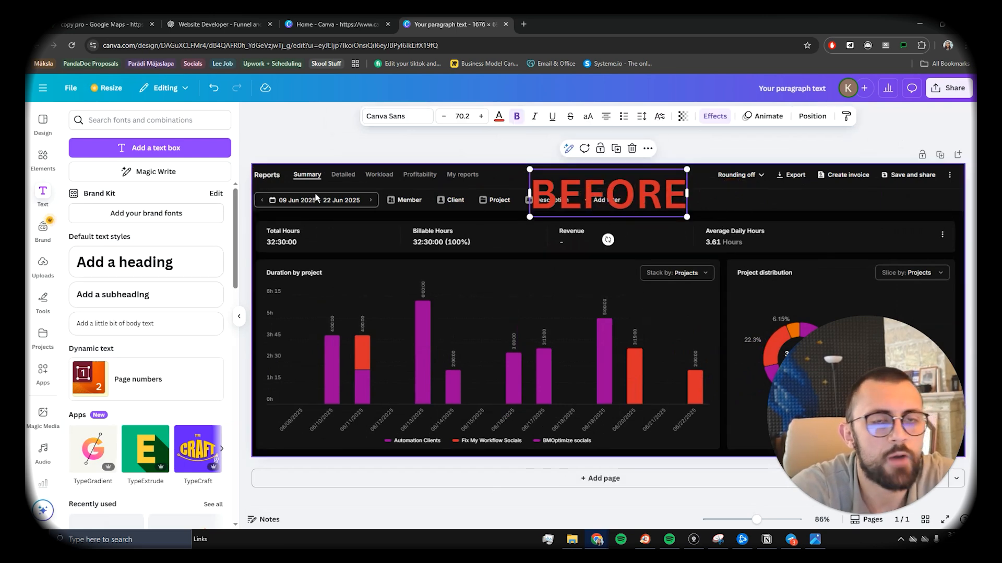
Step: Download the annotated design as a PNG image
left_click(43, 157)
left_click(132, 120)
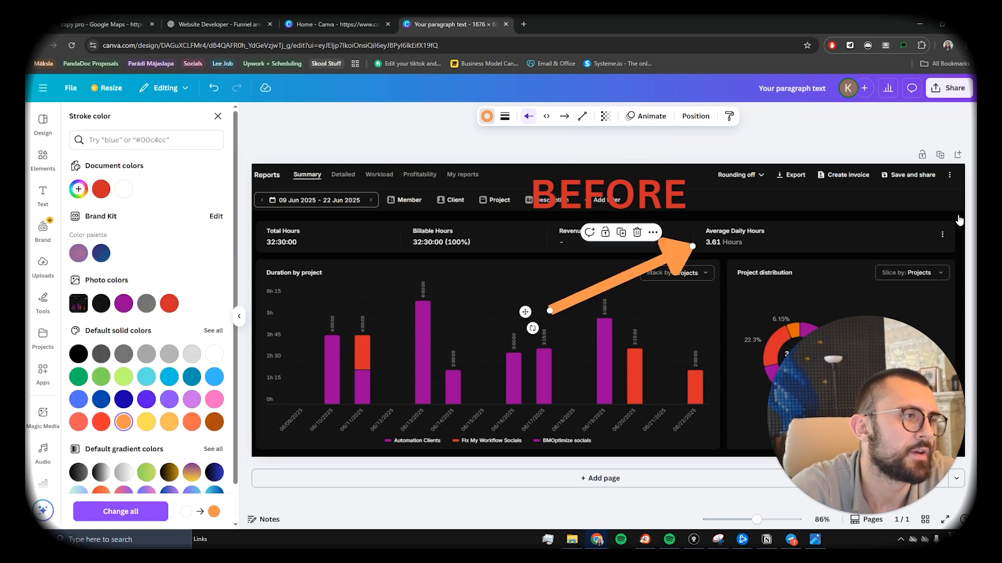
left_click(936, 90)
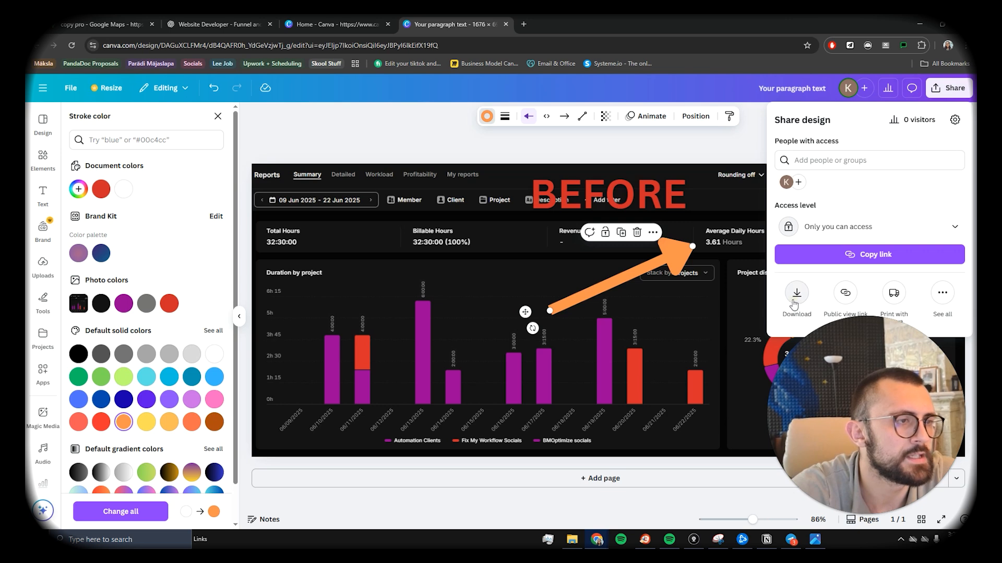
left_click(797, 294)
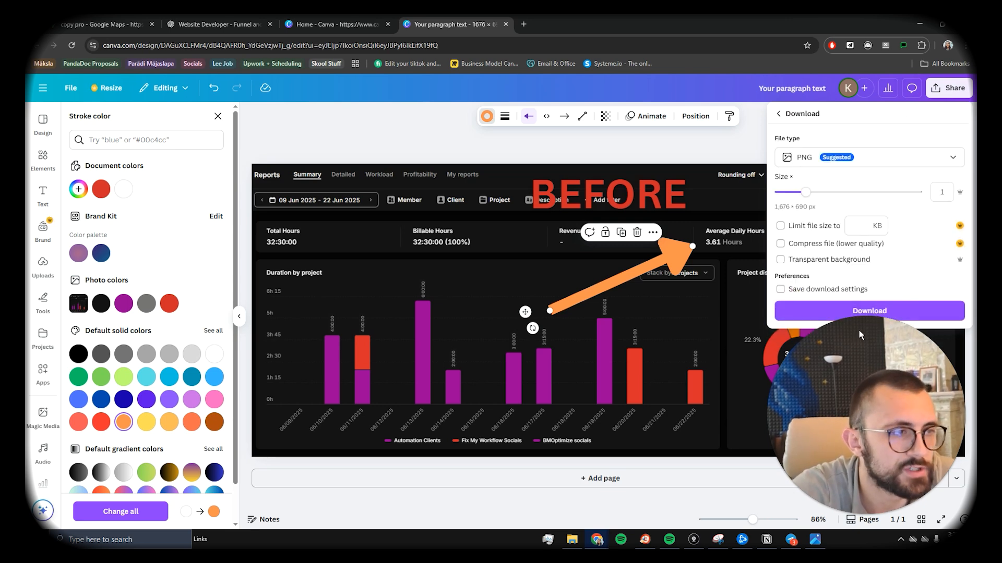
left_click(854, 312)
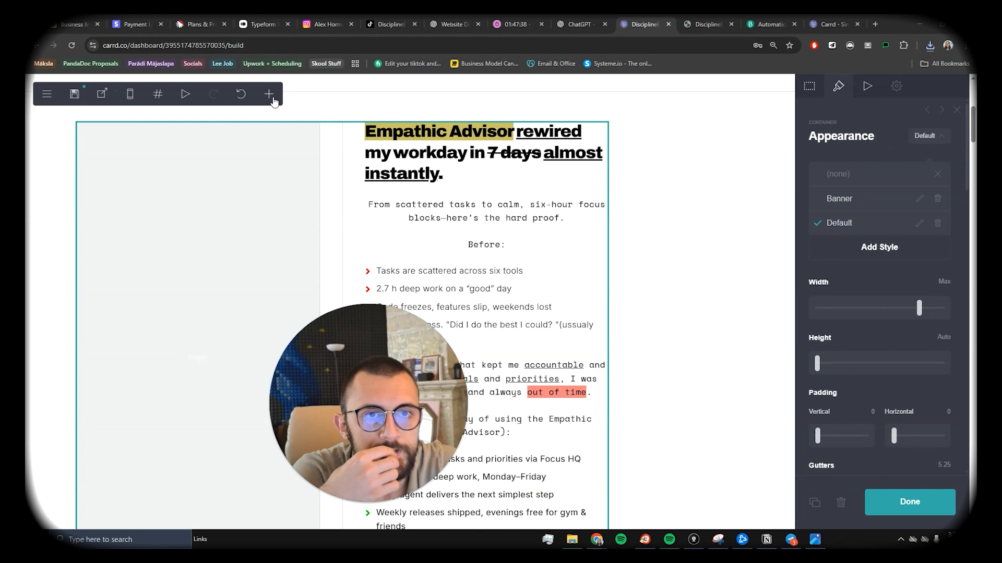
Step: Add an image element in the testimonial's left column holding the cropped BEFORE report screenshot
left_click(270, 95)
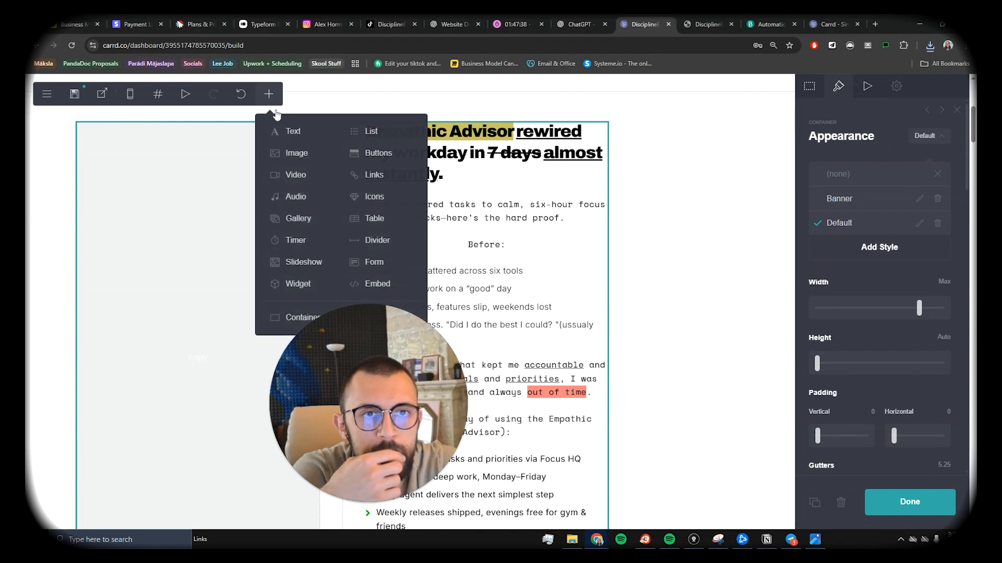
left_click(312, 158)
scroll(465, 221, "down", 7)
left_click_drag(436, 277, 229, 198)
scroll(301, 238, "up", 8)
left_click(280, 246)
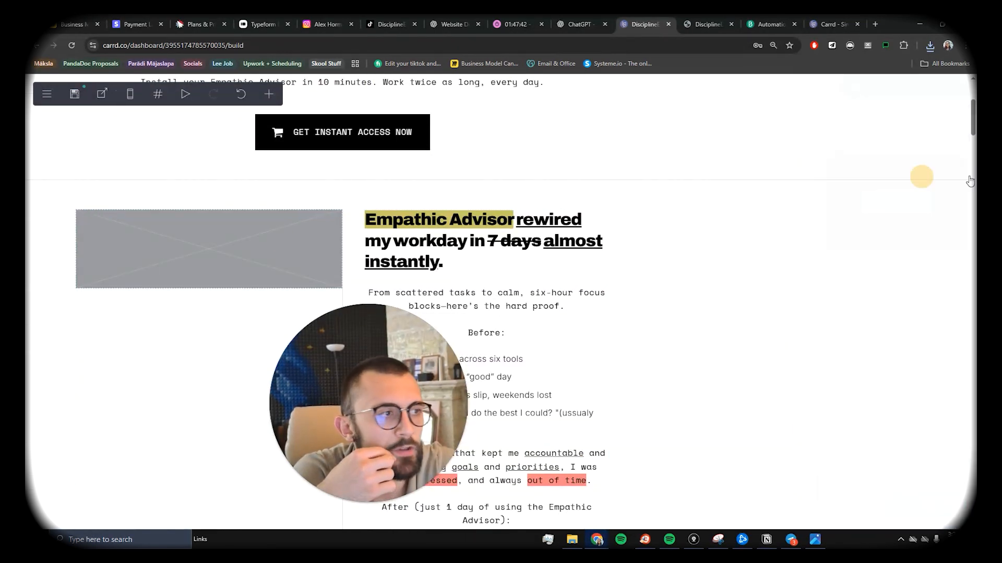
left_click(288, 259)
left_click(875, 192)
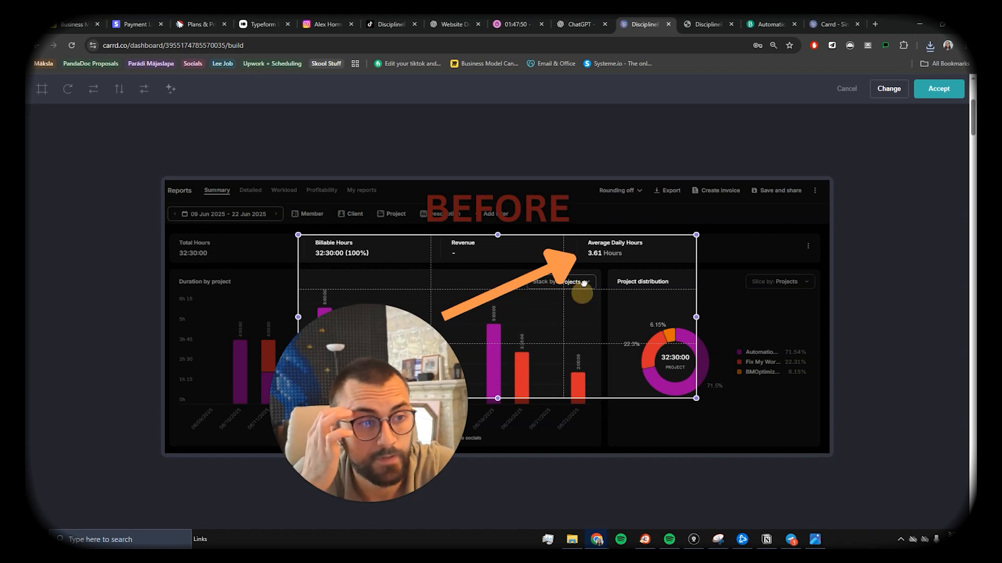
left_click_drag(583, 282, 585, 227)
left_click_drag(699, 344, 860, 469)
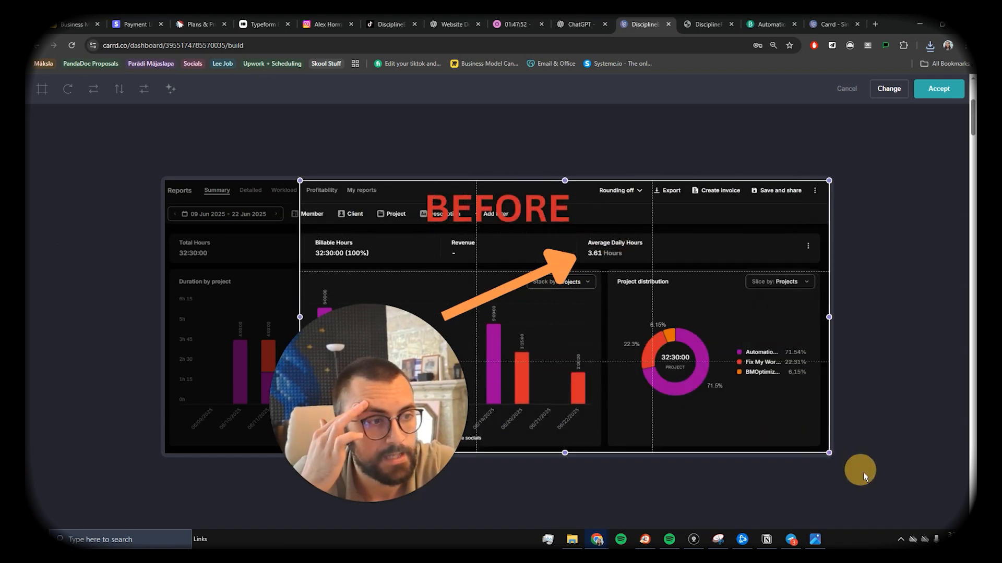
left_click(938, 87)
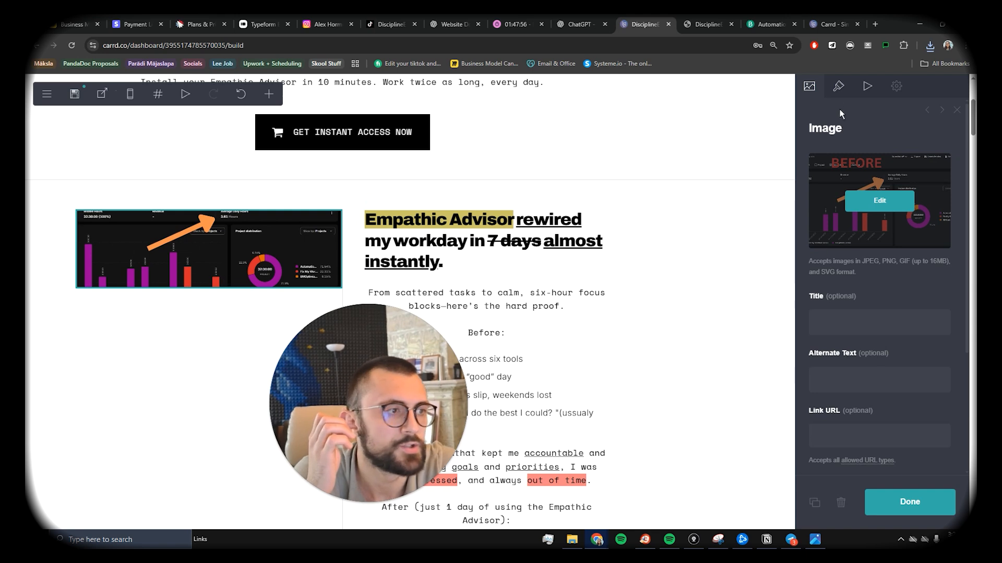
Step: Raise the screenshot image's height to 16.25 and duplicate it beneath
left_click(838, 87)
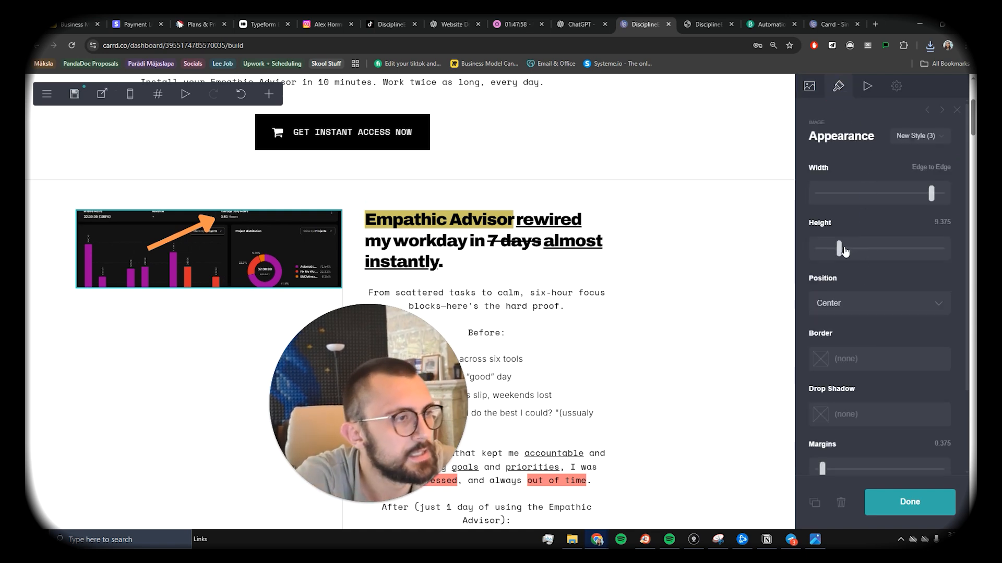
mouse_move(845, 251)
left_mouse_down()
mouse_move(865, 252)
mouse_move(856, 257)
left_mouse_up()
left_click(240, 265)
left_click(260, 271)
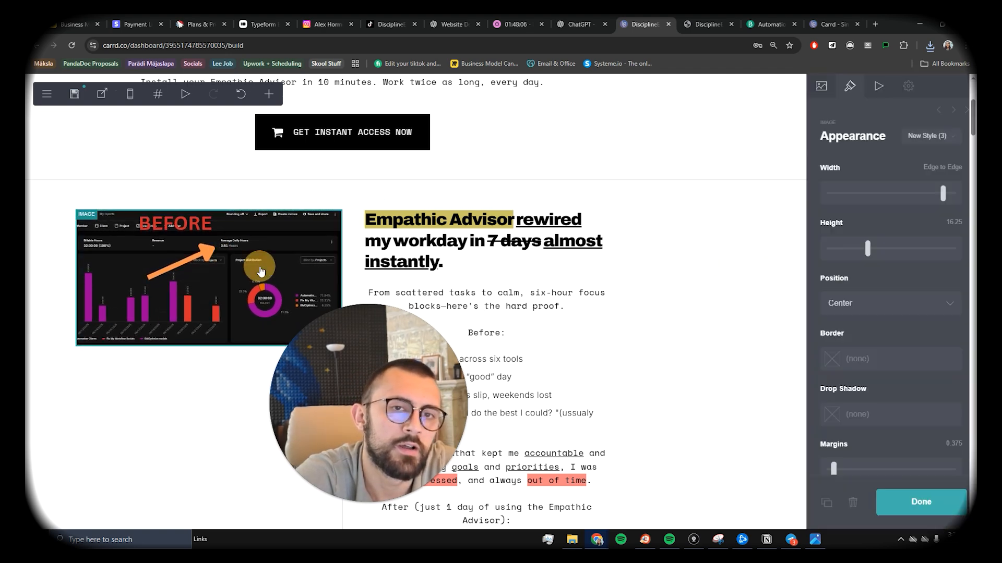
left_click(807, 509)
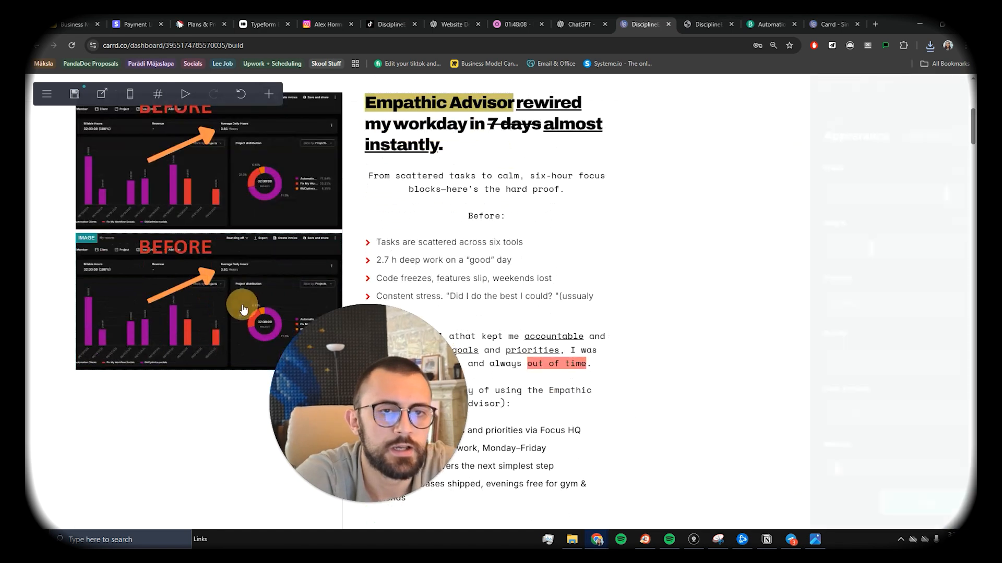
Step: Swap the copy's image for the AFTER report screenshot, cropped to its top-right area to match BEFORE
left_click(809, 86)
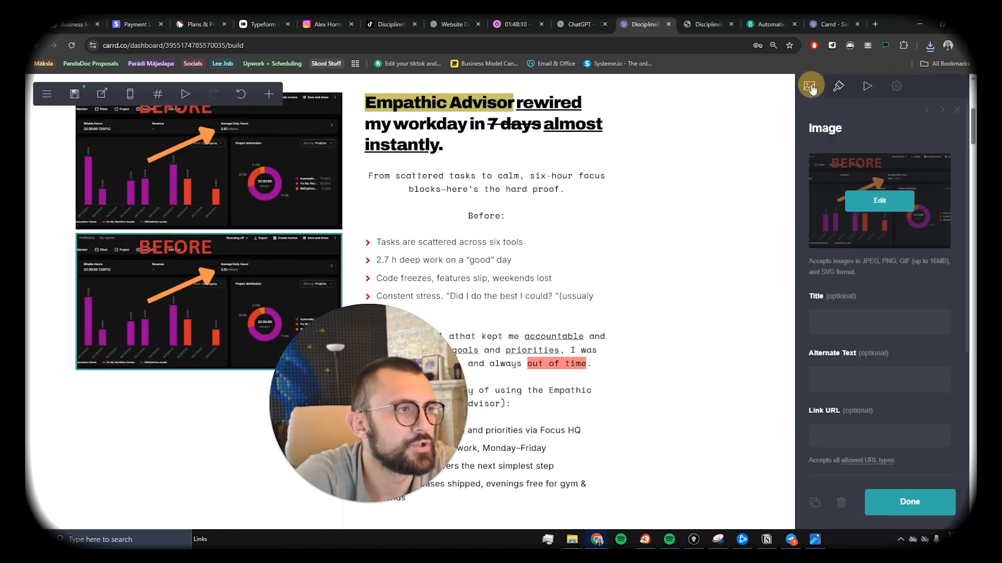
left_click(889, 202)
left_click(891, 89)
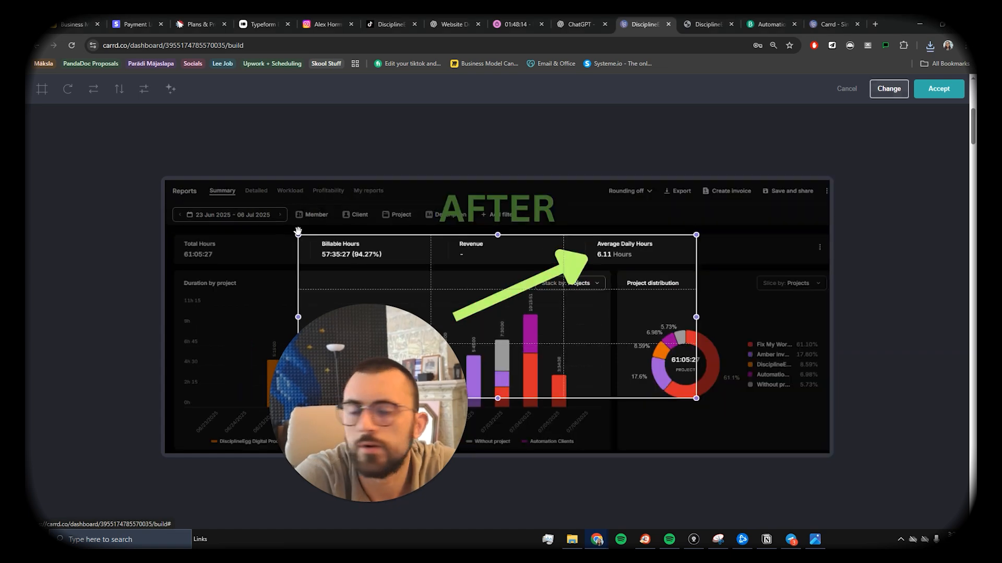
left_click_drag(537, 332, 558, 271)
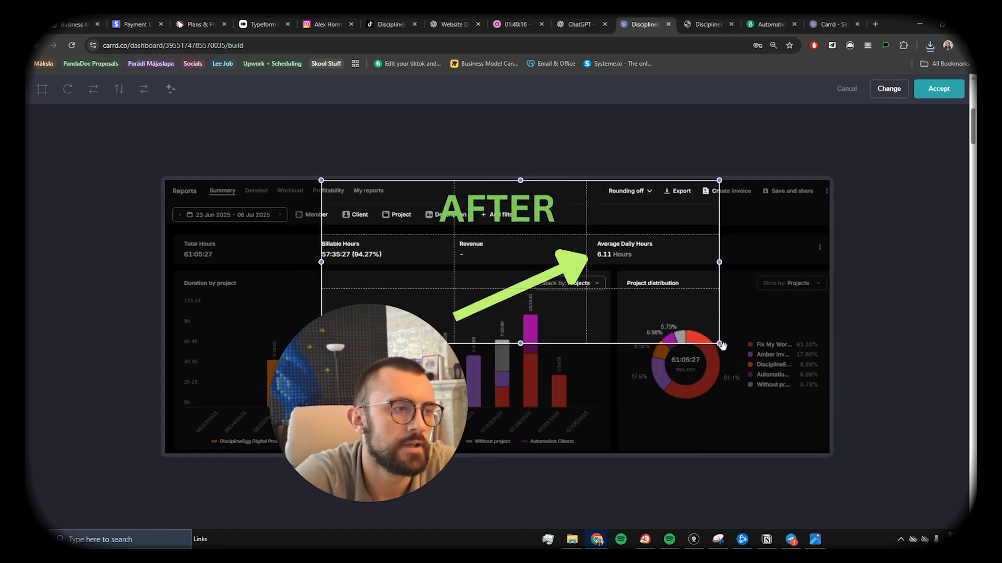
left_click_drag(720, 343, 913, 522)
left_click(942, 88)
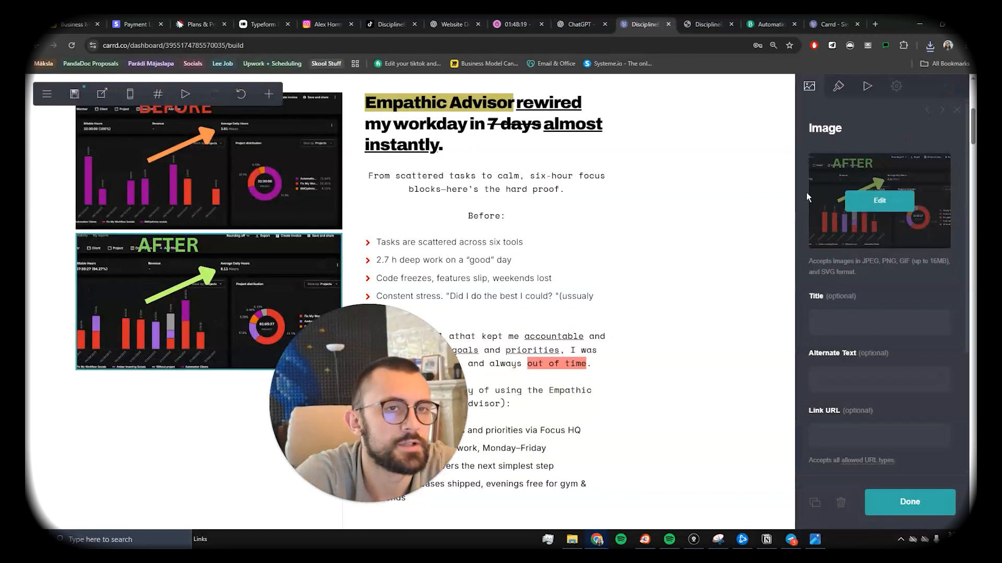
Step: Review the Meet Empathic Advisor offer section priced $28.54, then switch to the Stripe Payment Links tab
scroll(376, 261, "up", 2)
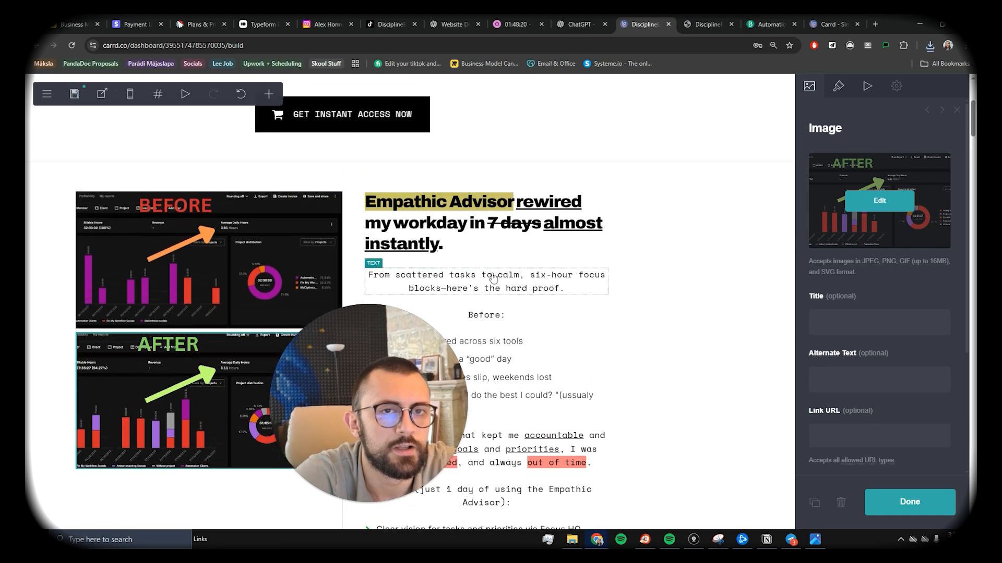
scroll(365, 281, "up", 2)
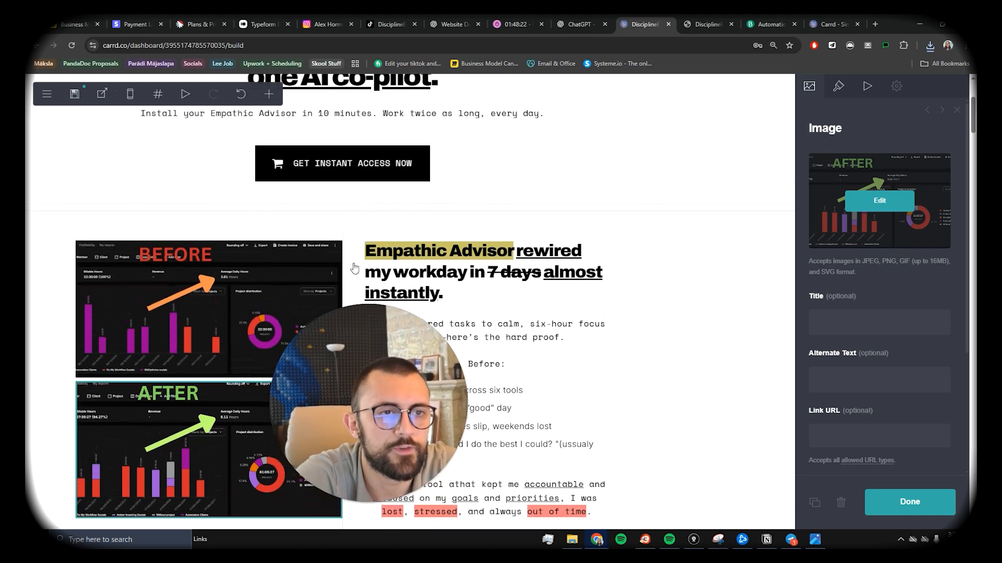
scroll(470, 287, "down", 7)
scroll(470, 292, "up", 1)
scroll(470, 289, "up", 8)
scroll(459, 271, "down", 11)
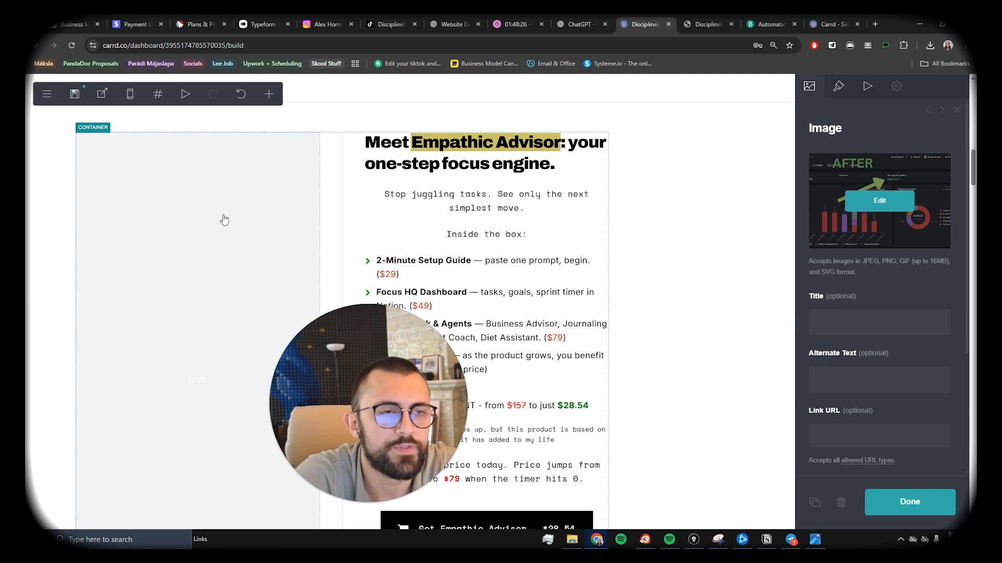
scroll(224, 219, "down", 2)
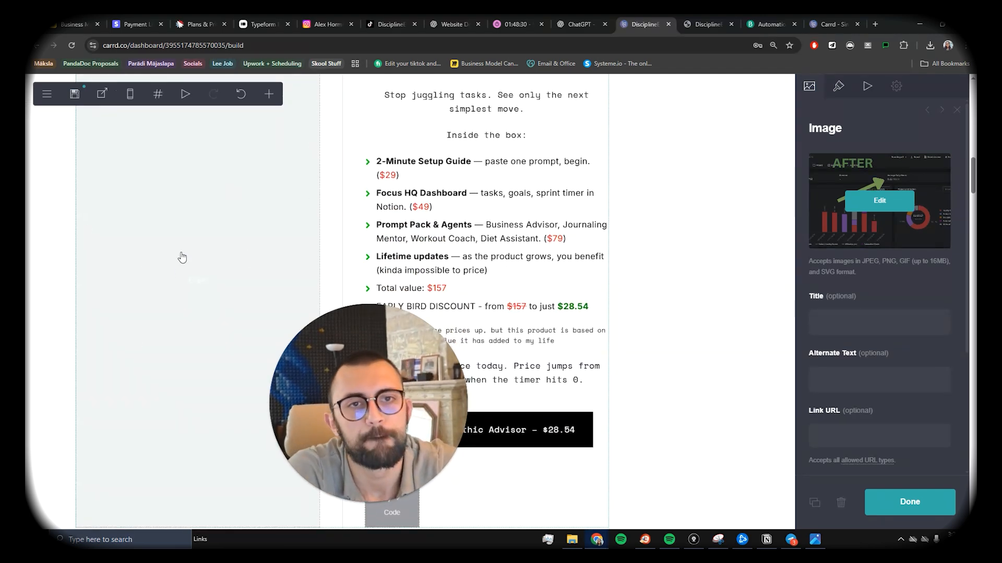
scroll(204, 287, "up", 5)
scroll(225, 300, "down", 3)
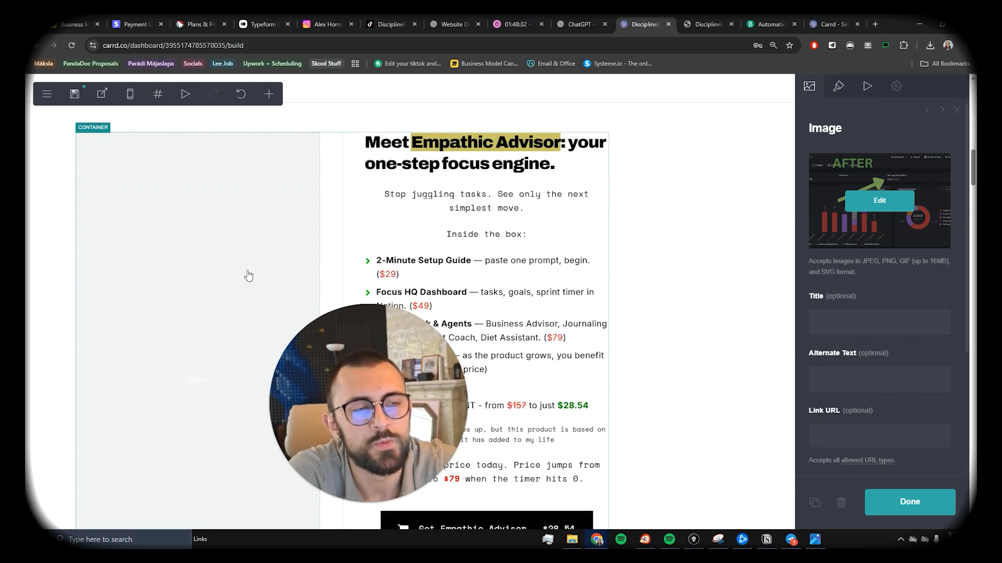
scroll(208, 235, "down", 2)
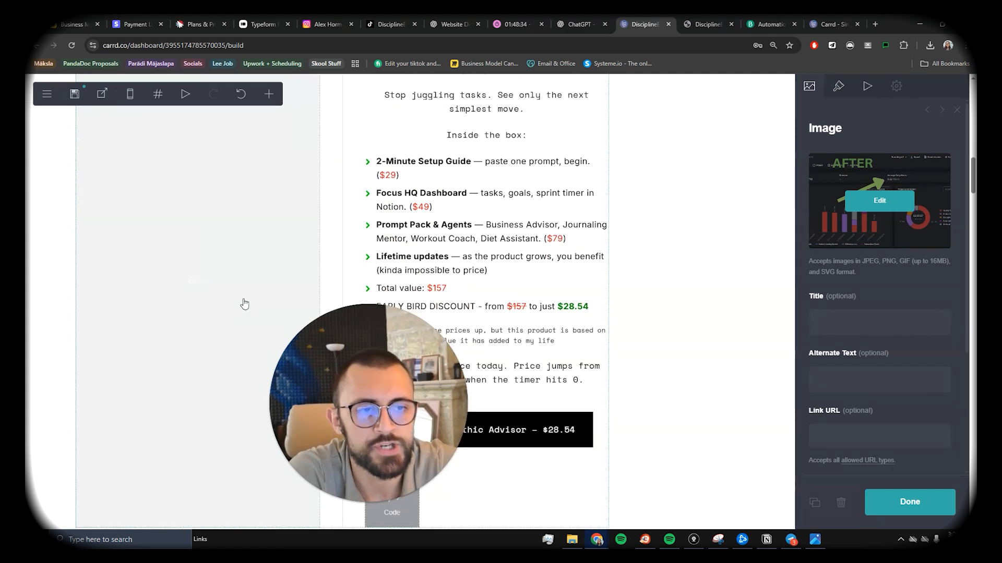
scroll(241, 302, "up", 3)
scroll(238, 294, "down", 2)
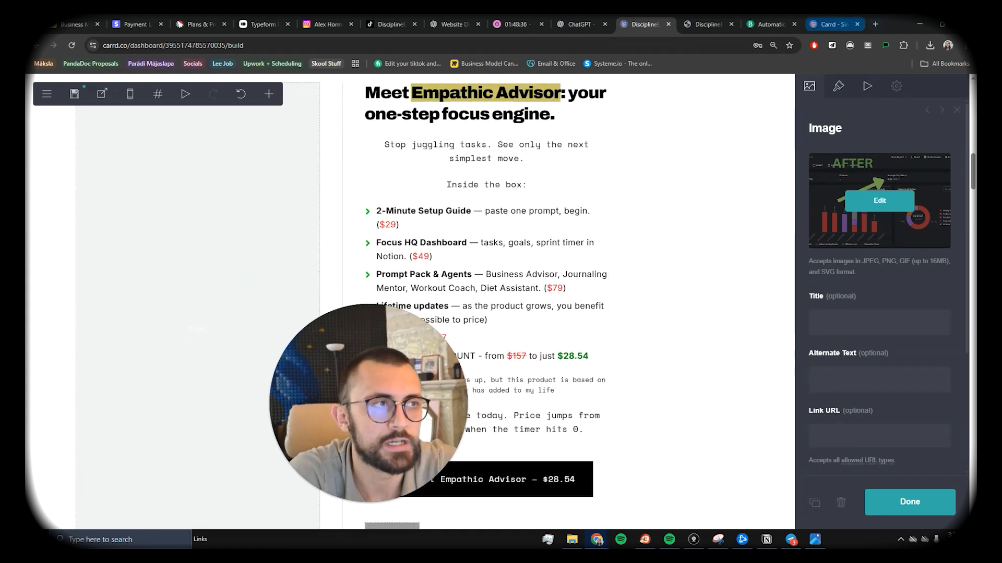
left_click(132, 23)
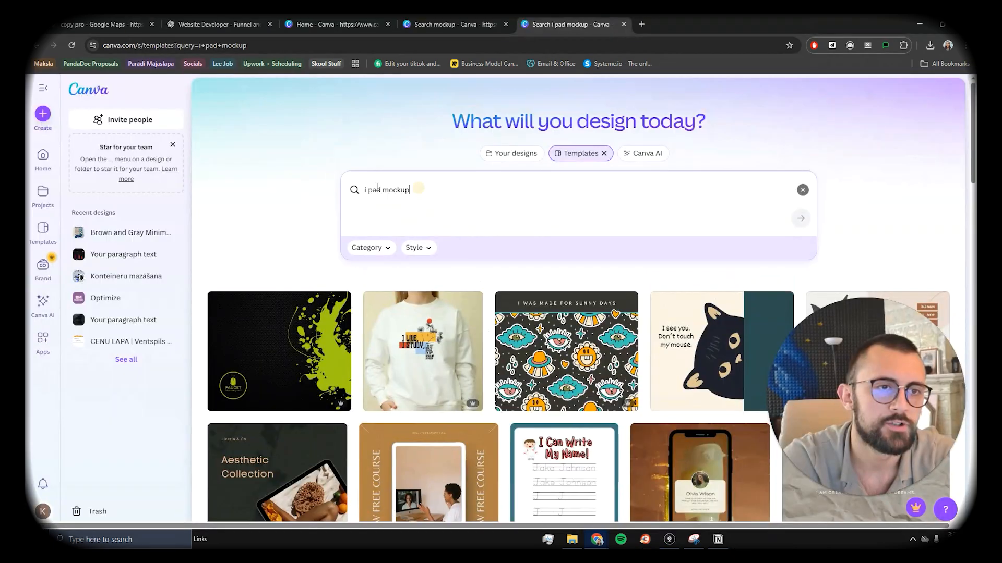
Step: Search Canva templates for 'mockup' to find the Tablet Mockup Facebook Post
key("ctrl+a")
type("moc")
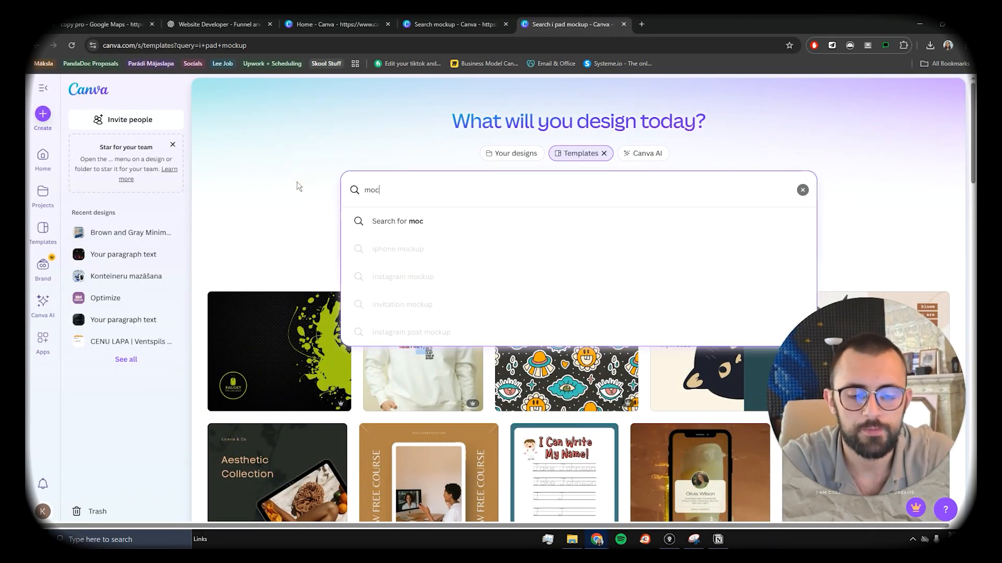
key("BackSpace")
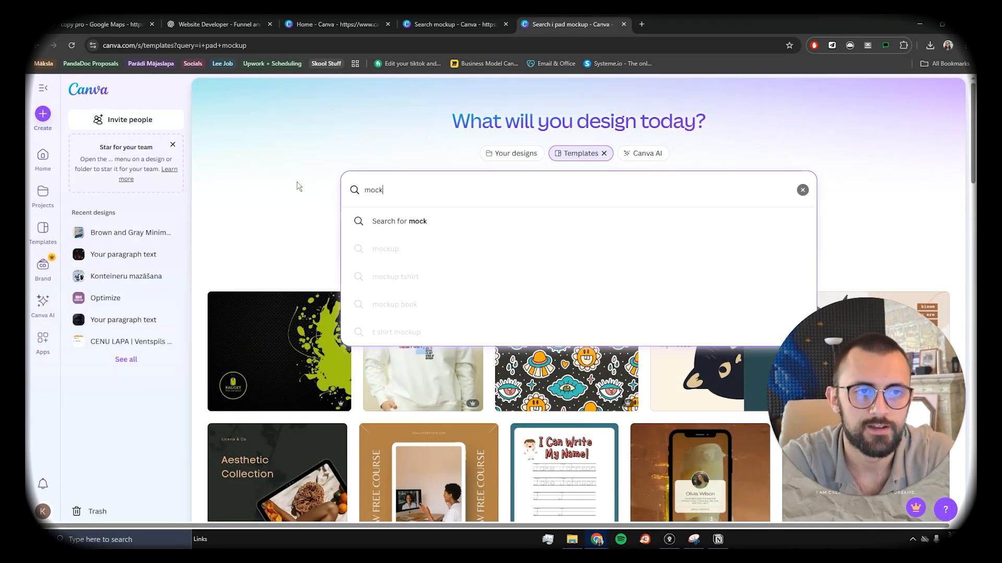
key("Return")
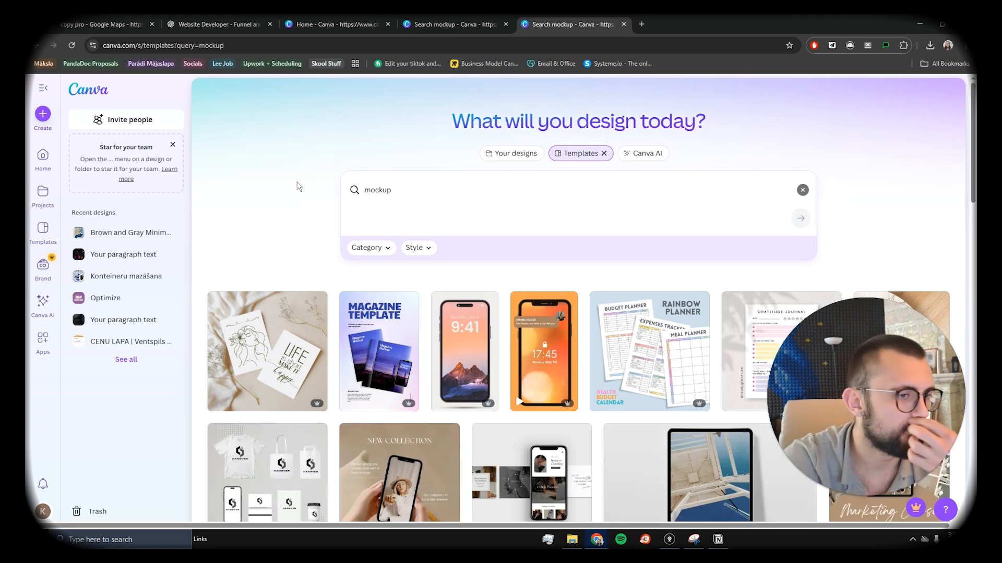
scroll(298, 186, "down", 8)
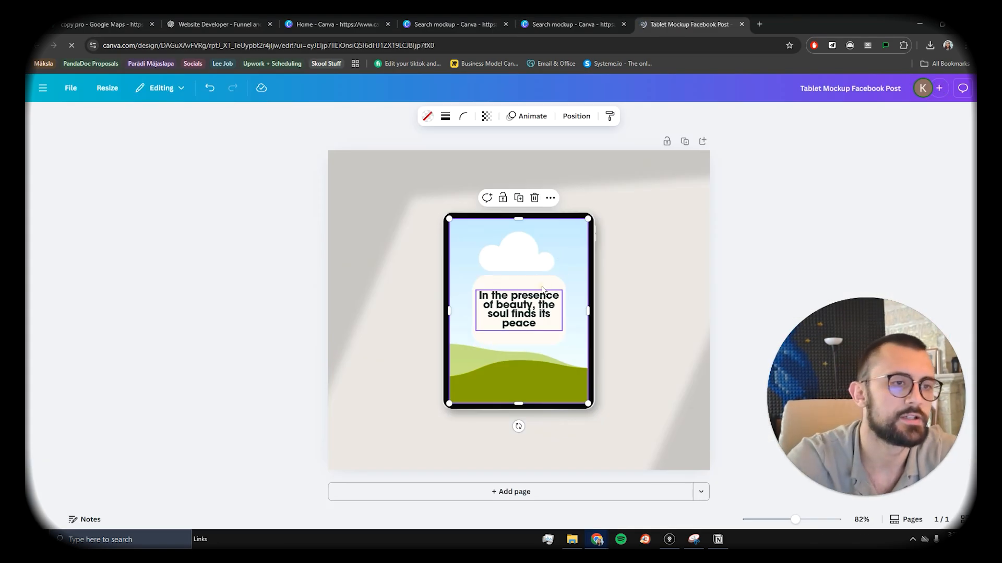
Step: Delete the white rounded card and the quote text, leaving a blank tablet screen
left_click(516, 278)
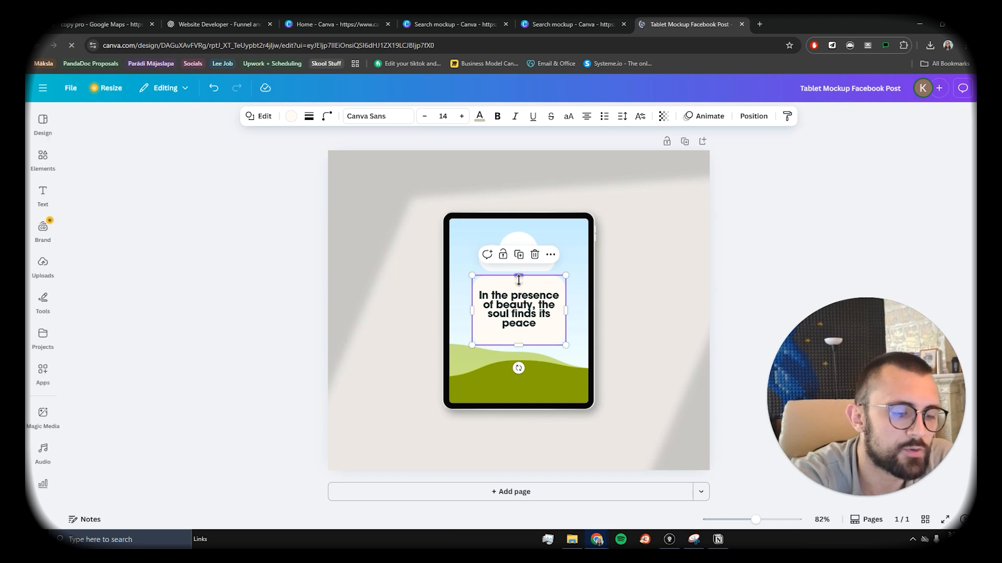
key("Delete")
left_click(517, 300)
key("Delete")
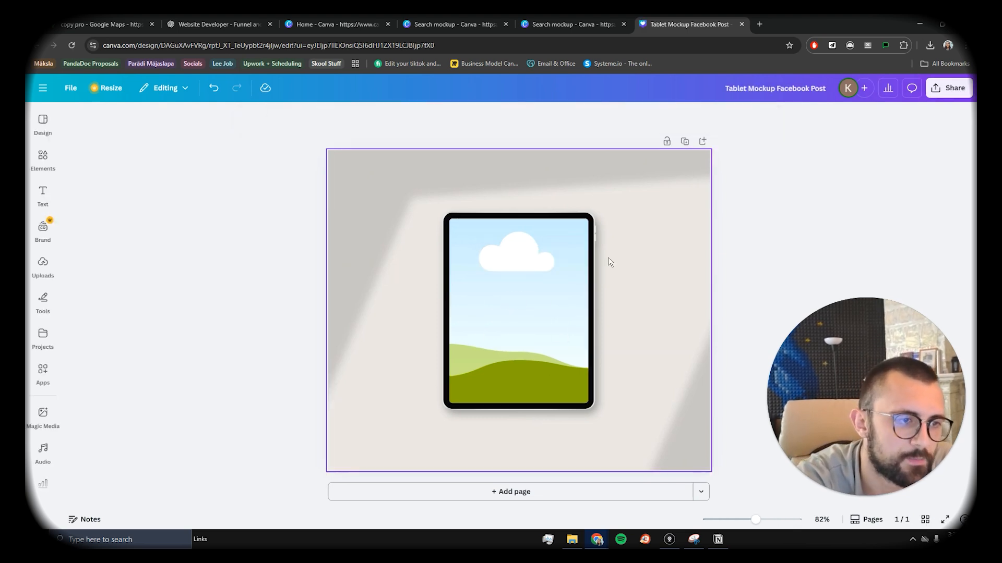
left_click(458, 214)
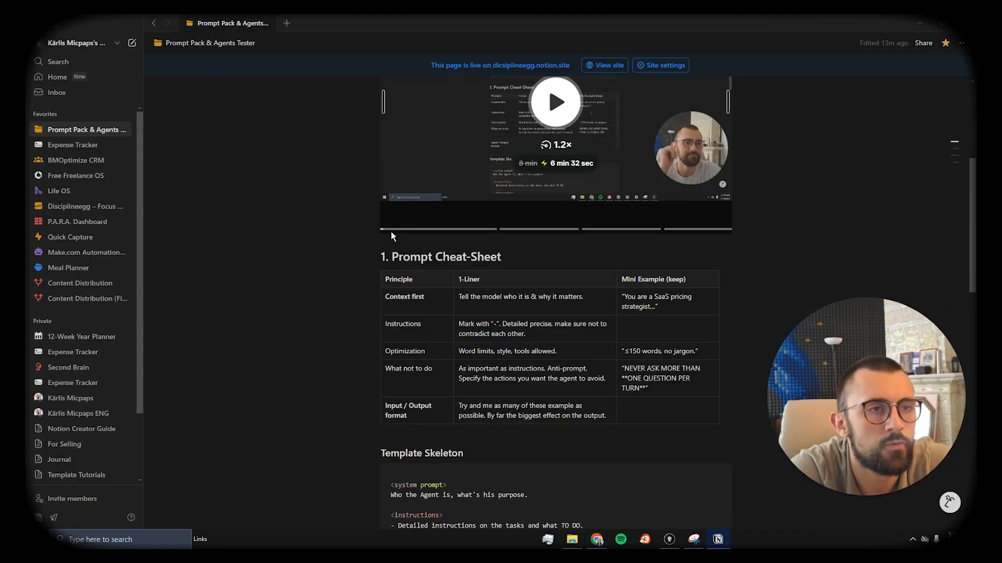
scroll(390, 232, "up", 5)
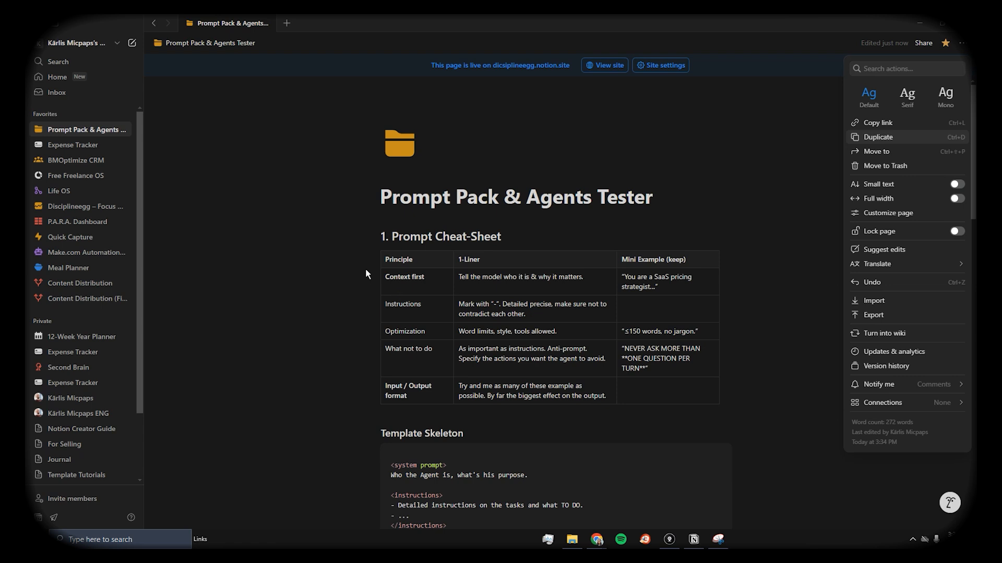
Step: View the live Prompt Pack & Agents Tester site and snip a screenshot of the page
left_click(206, 272)
left_click(601, 66)
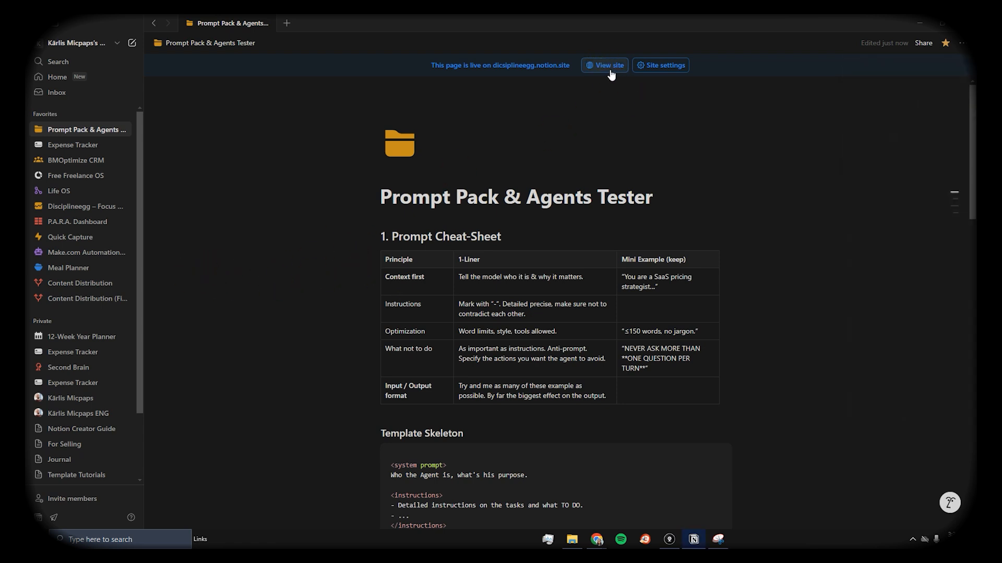
left_click(605, 71)
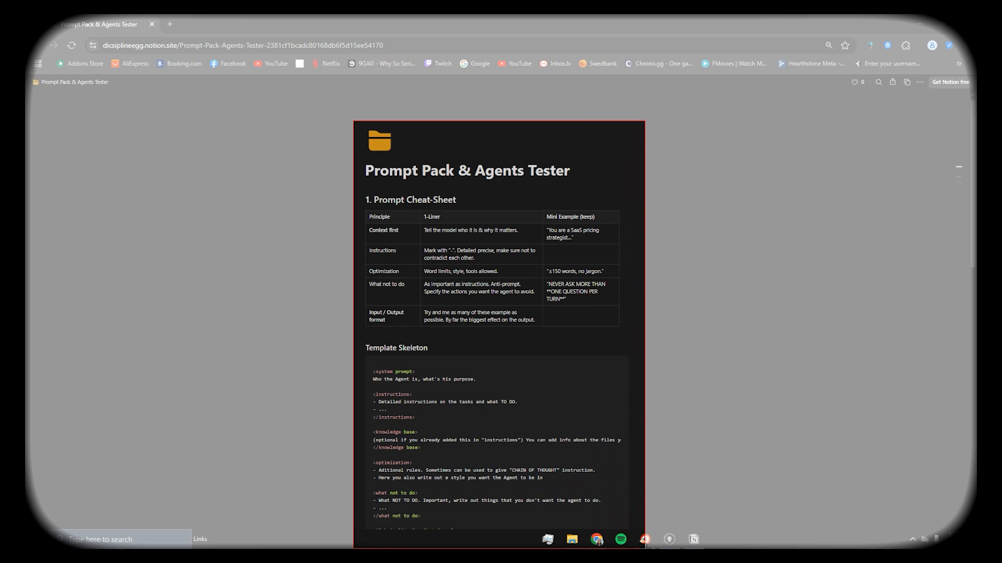
left_click_drag(635, 529, 636, 524)
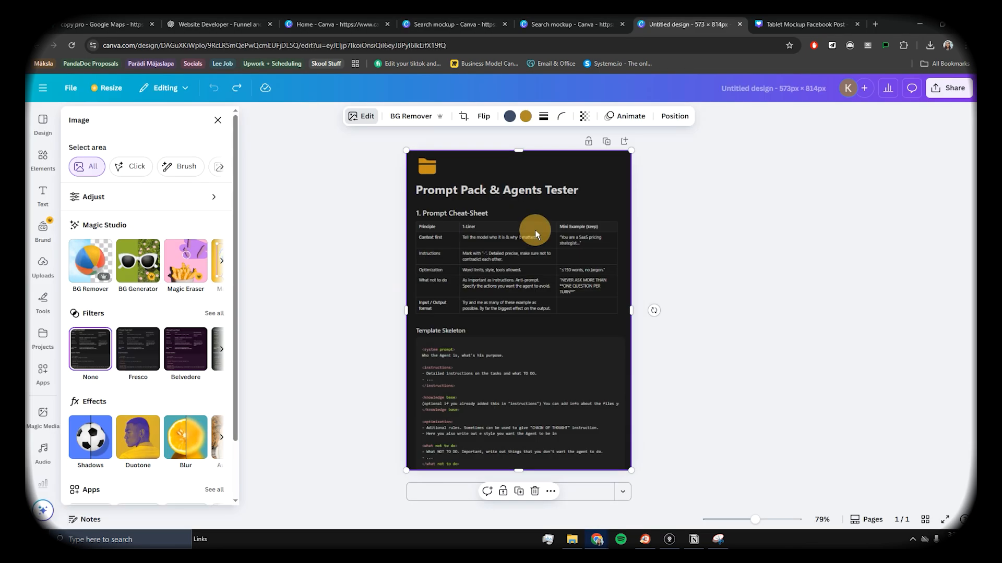
Step: Centre the screenshot, trim its top below the title, and apply a whole-image blur at intensity 30
left_click_drag(532, 269, 525, 262)
left_click_drag(522, 152, 522, 204)
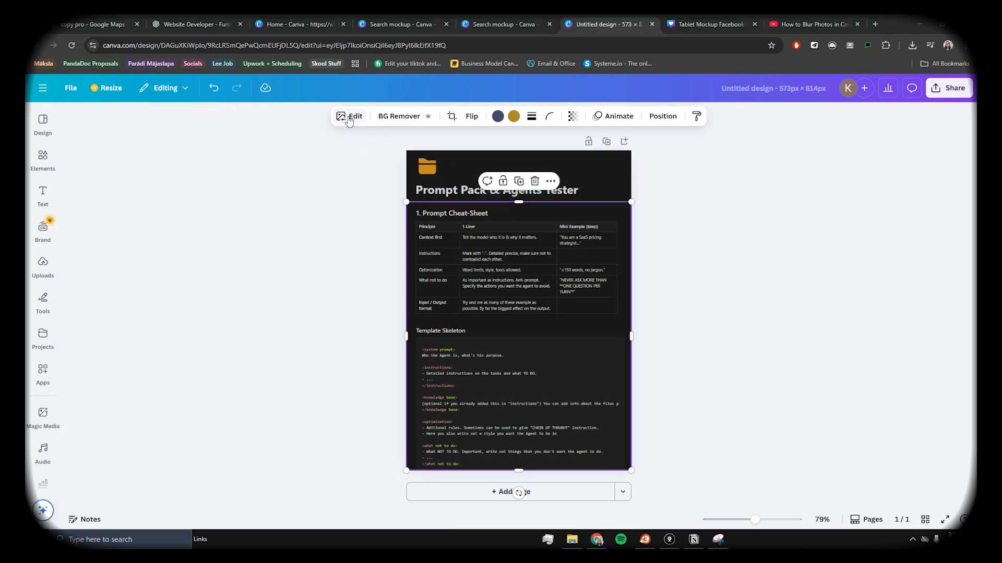
left_click(349, 117)
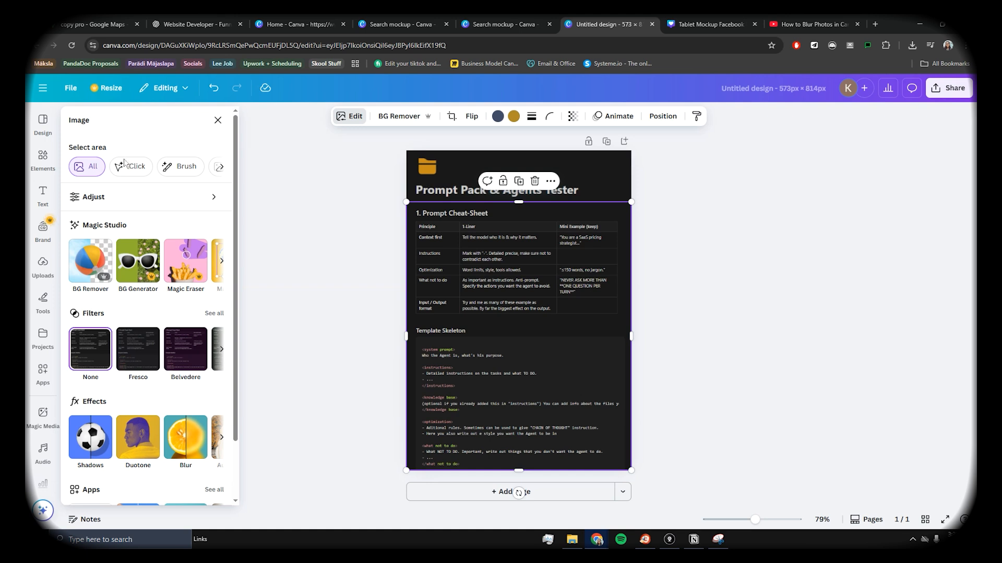
scroll(116, 215, "down", 2)
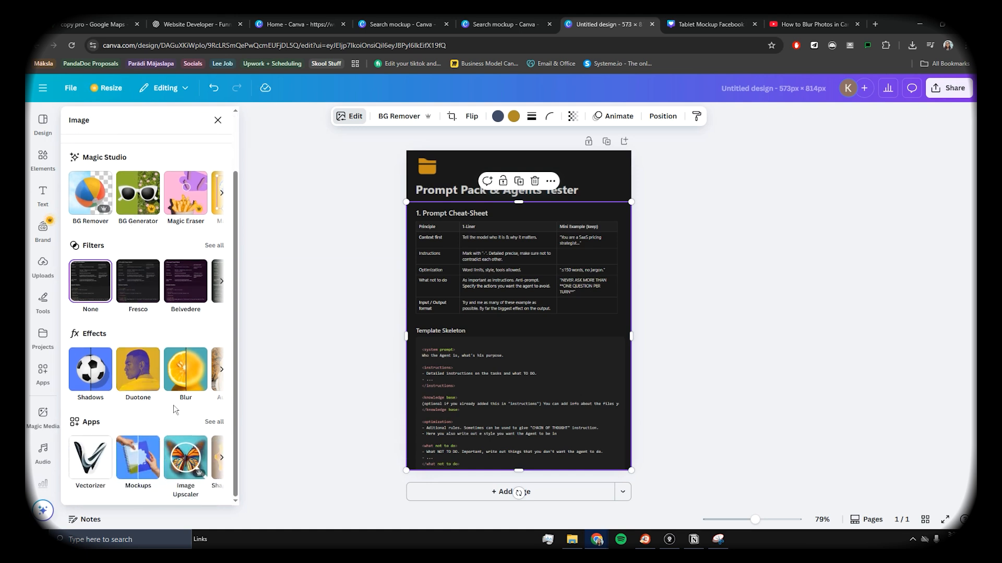
left_click(189, 379)
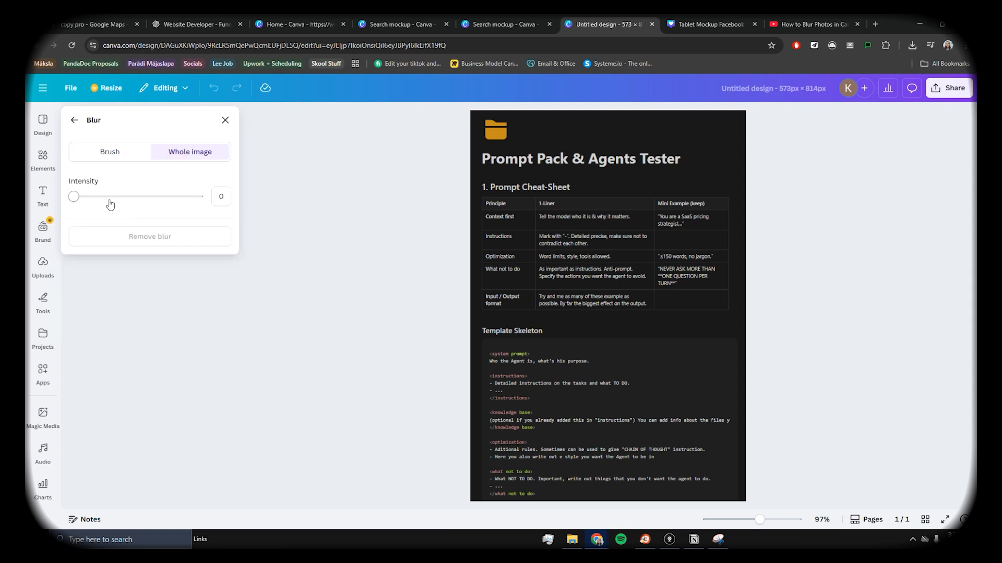
left_click(124, 199)
left_click_drag(116, 207, 116, 207)
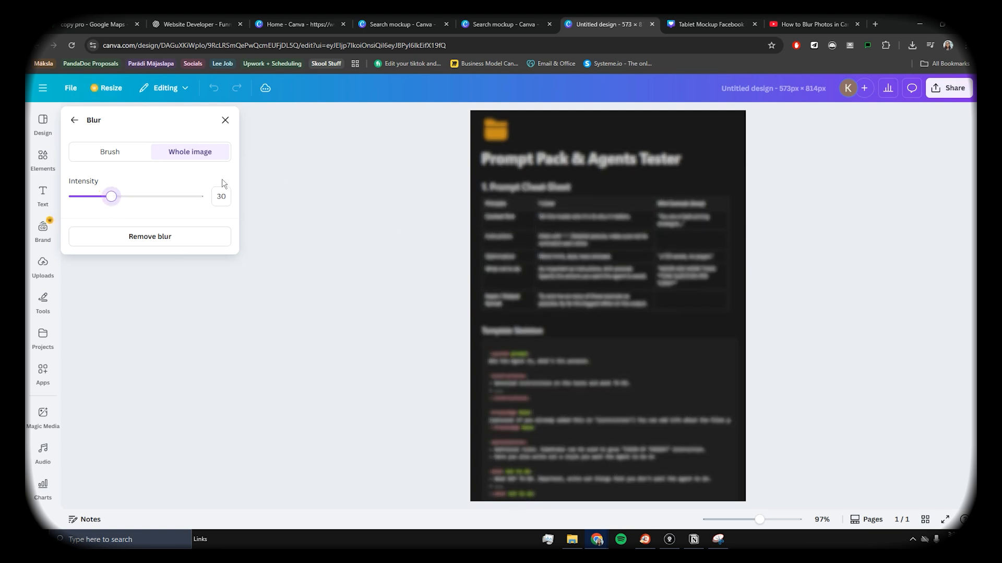
left_click(78, 122)
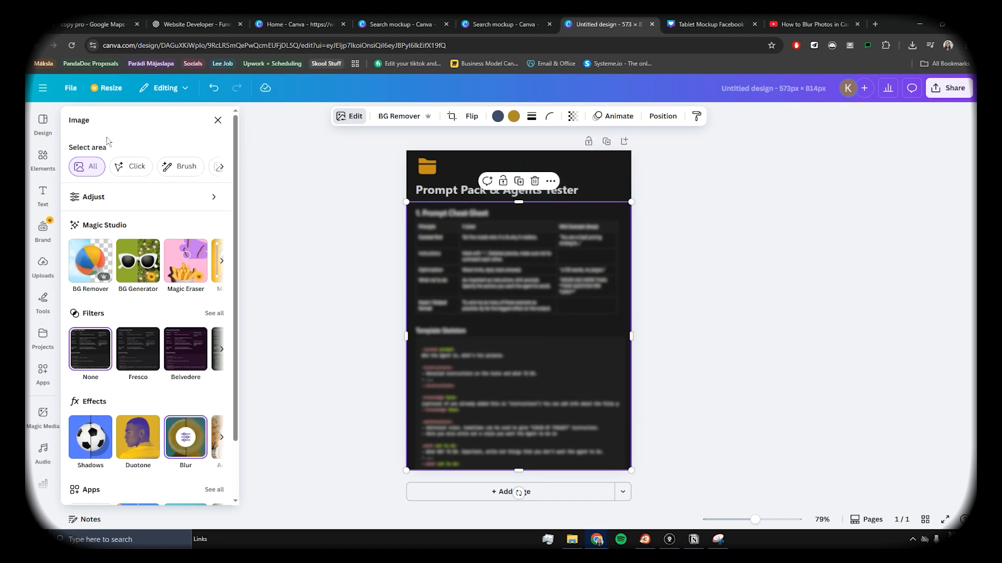
left_click(766, 247)
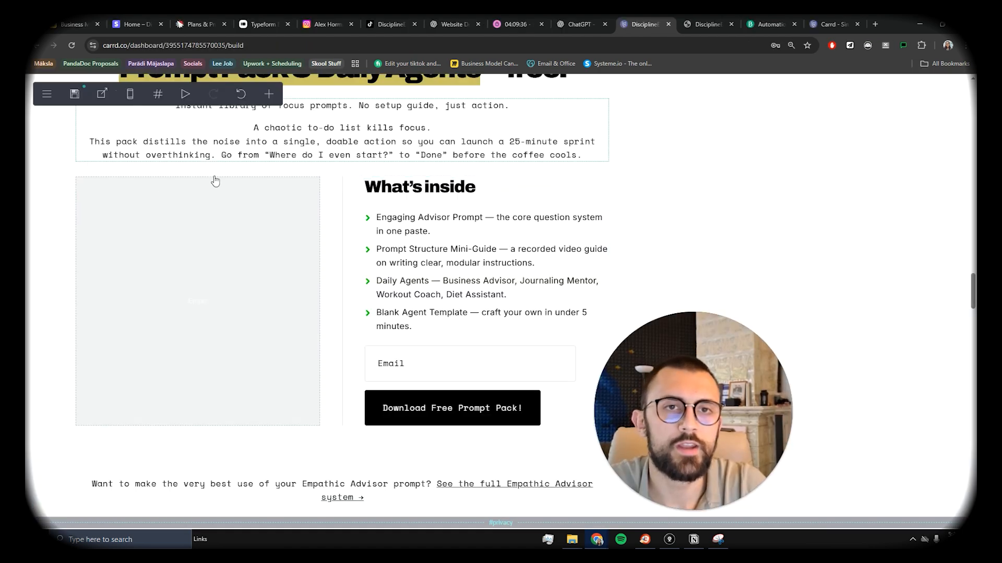
Step: Add an image element to the Carrd page and move its placeholder higher up
left_click(268, 94)
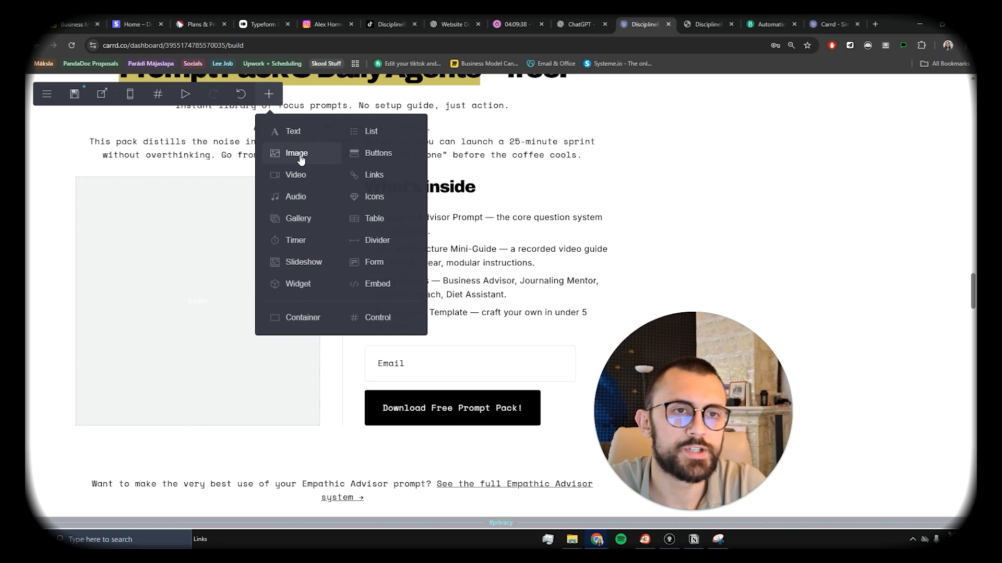
left_click(296, 155)
left_click_drag(405, 313, 295, 278)
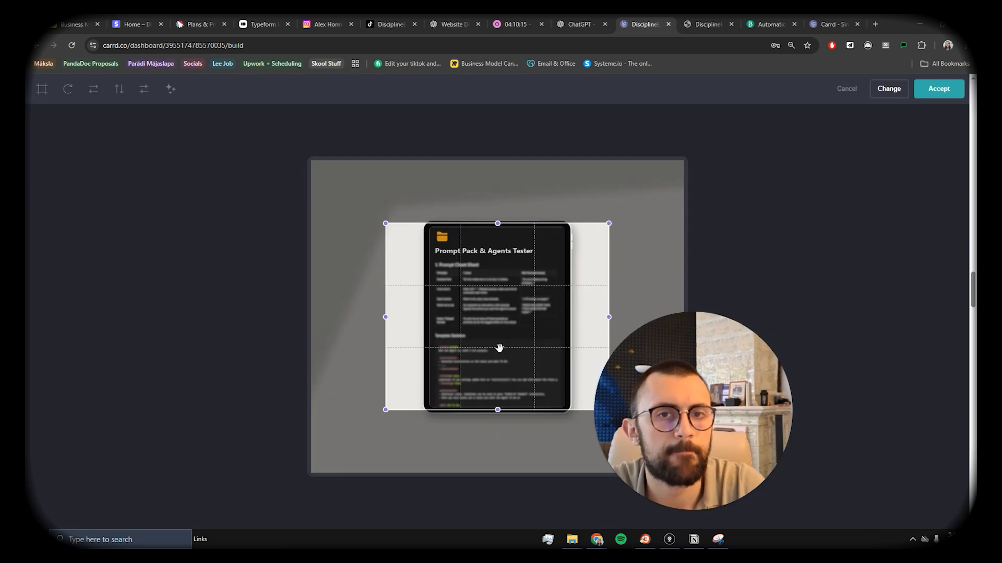
Step: Crop the uploaded tablet mockup image down to its bottom edge, then bring up Midjourney's Create page
left_click_drag(361, 271, 352, 271)
left_click_drag(413, 292, 466, 291)
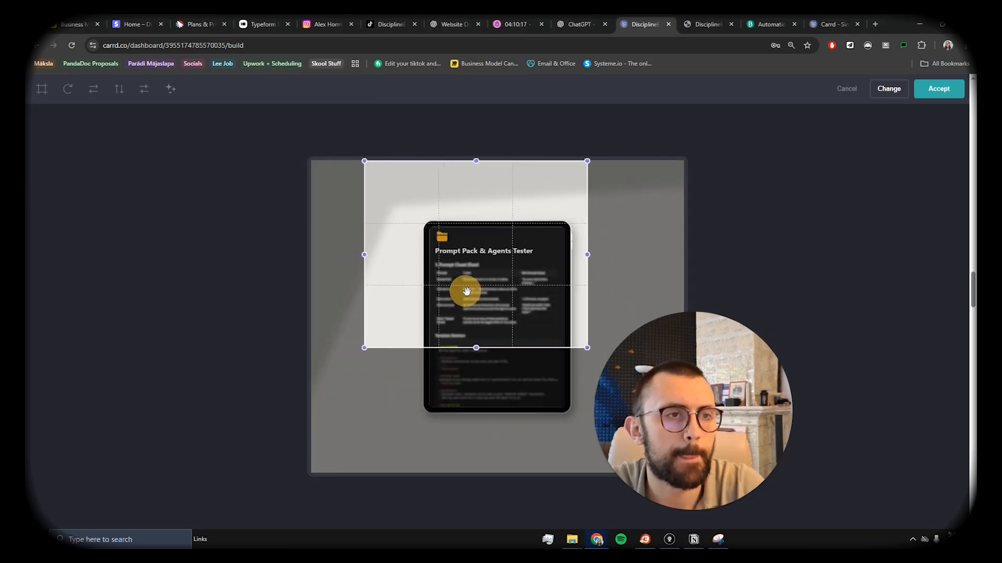
left_click_drag(586, 345, 618, 469)
left_click_drag(523, 397, 508, 381)
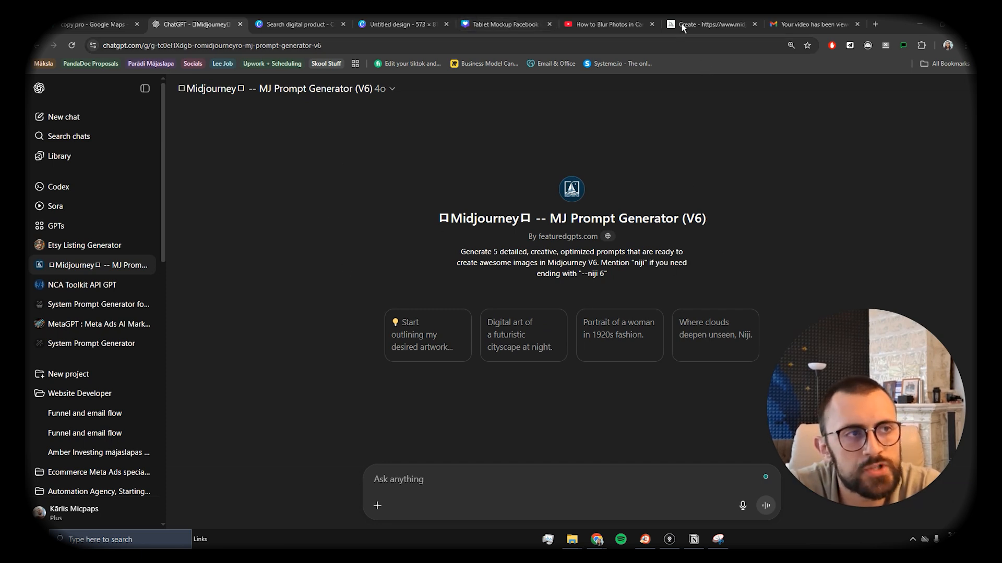
left_click(710, 24)
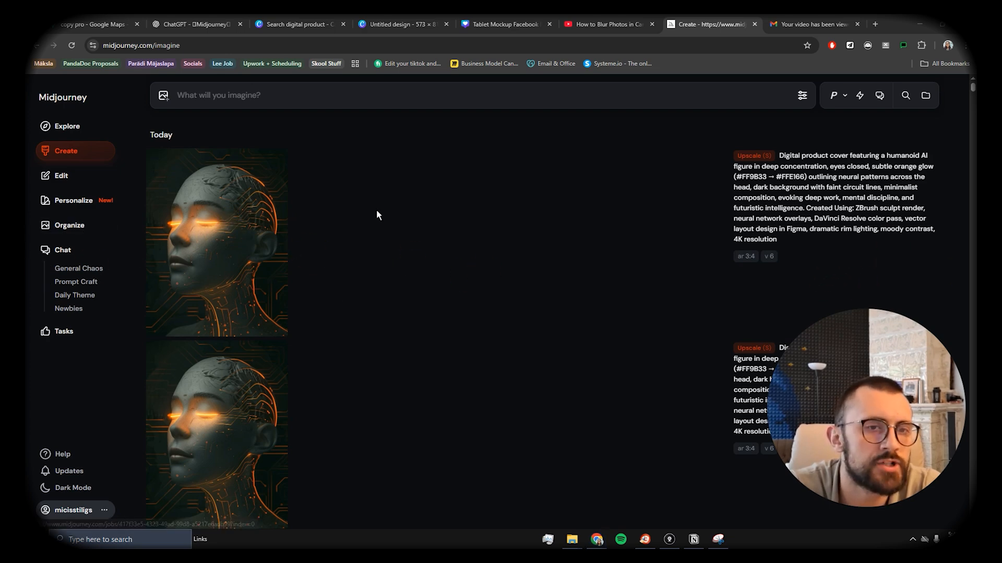
Step: Open the orange-glow AI head cover image and paste it onto the Canva tablet's screen
left_click(203, 236)
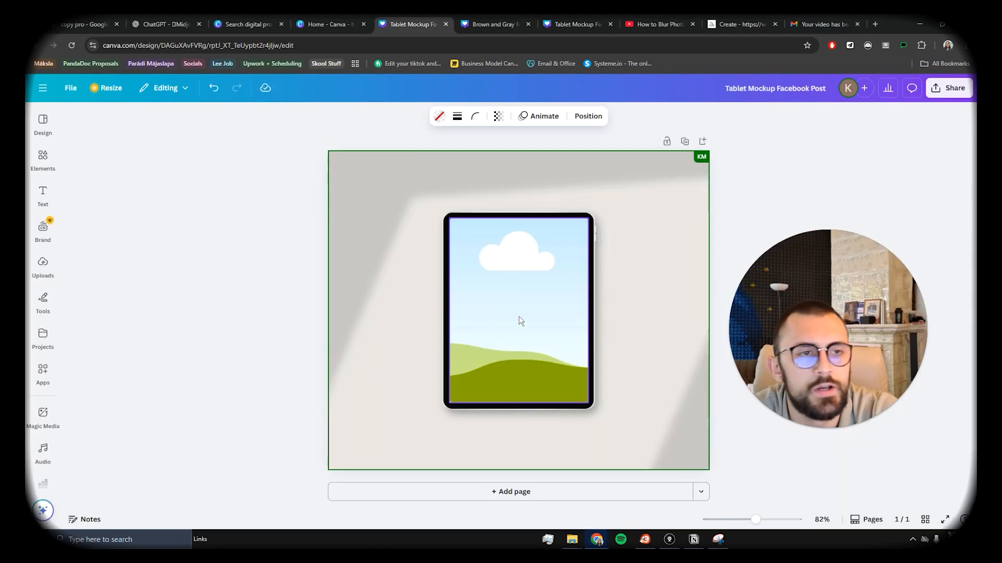
left_click(518, 316)
key("ctrl+v")
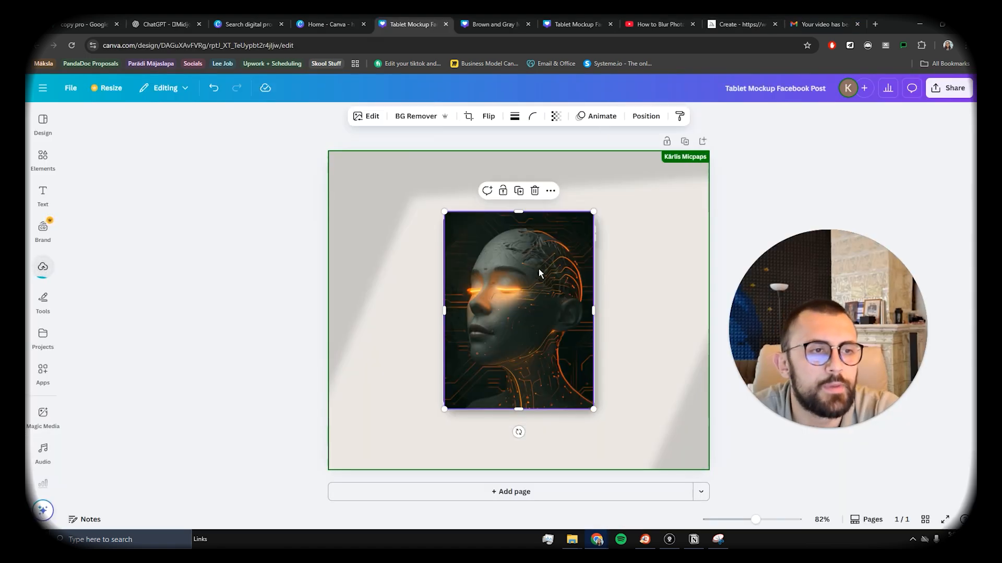
Step: Pull the AI head image out of the tablet frame and download the design as a PNG
left_click_drag(538, 268, 545, 231)
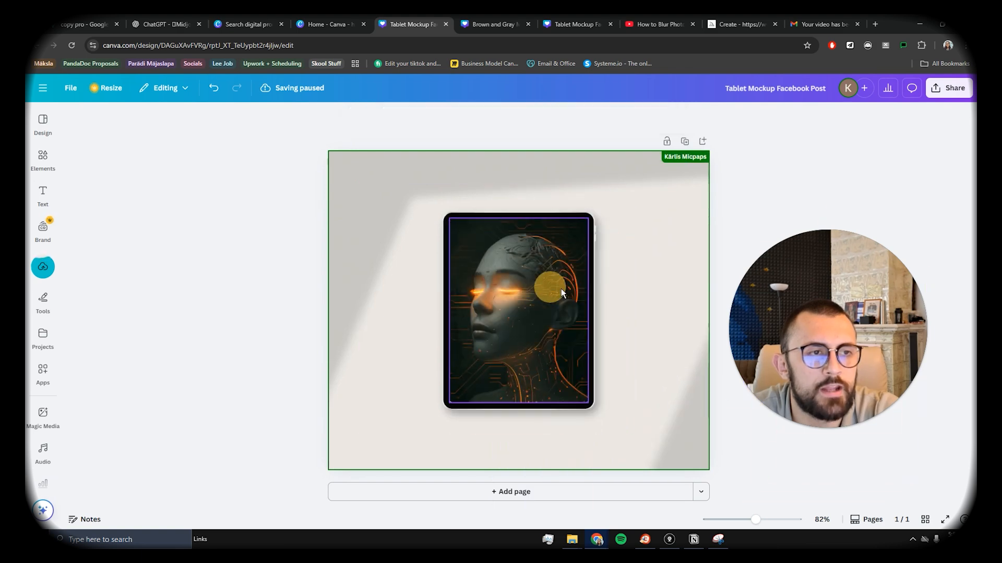
left_click(944, 94)
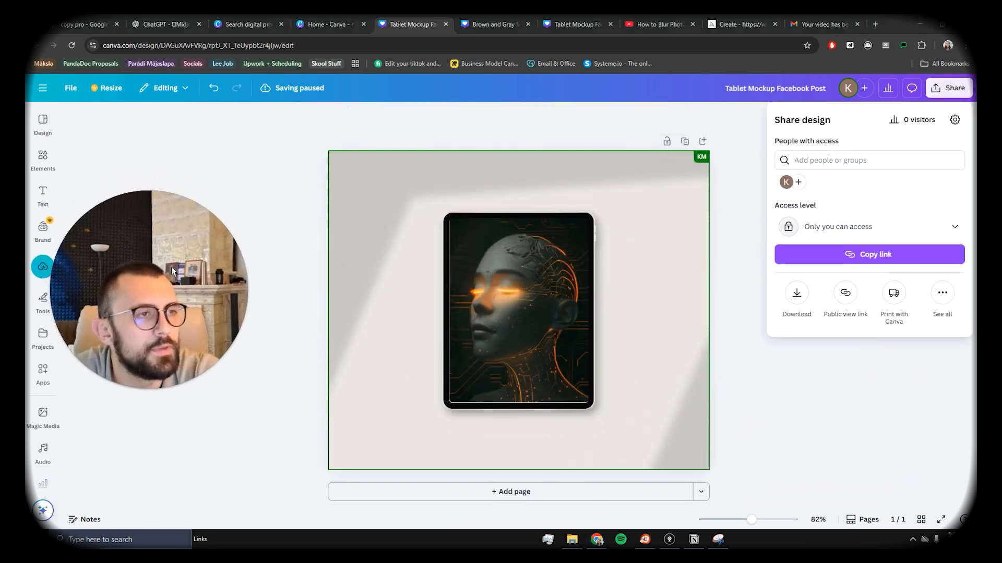
left_click(805, 294)
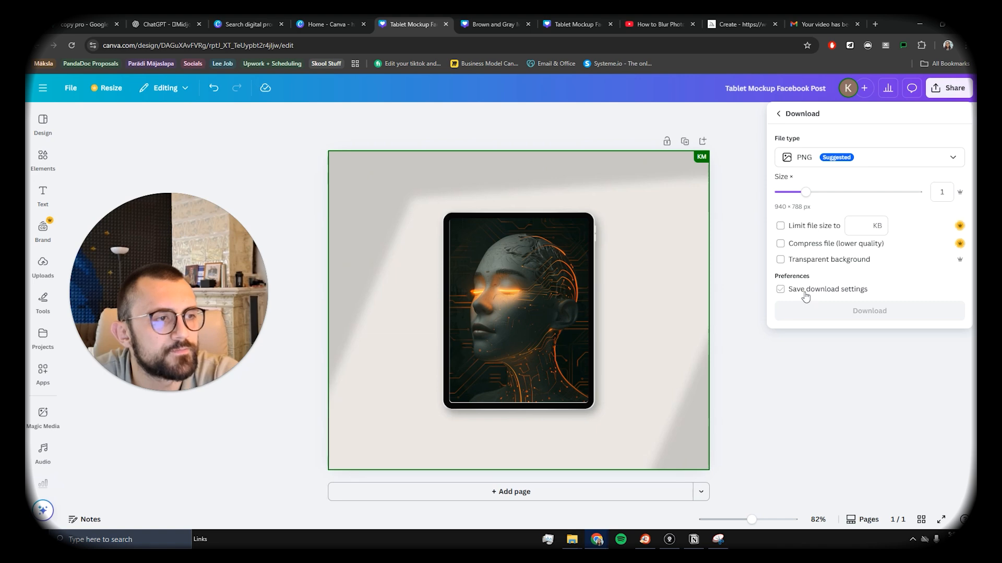
Step: Drop the exported PNG onto the design and resize it to about 940 by 788 to fill the page
left_click_drag(448, 333, 462, 274)
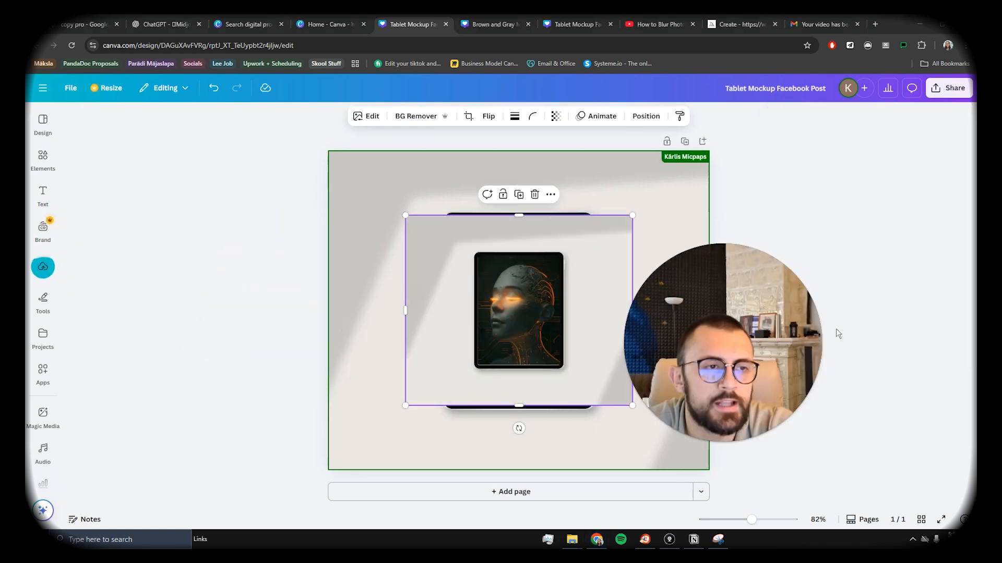
left_click_drag(535, 307, 416, 223)
left_click_drag(524, 326, 452, 429)
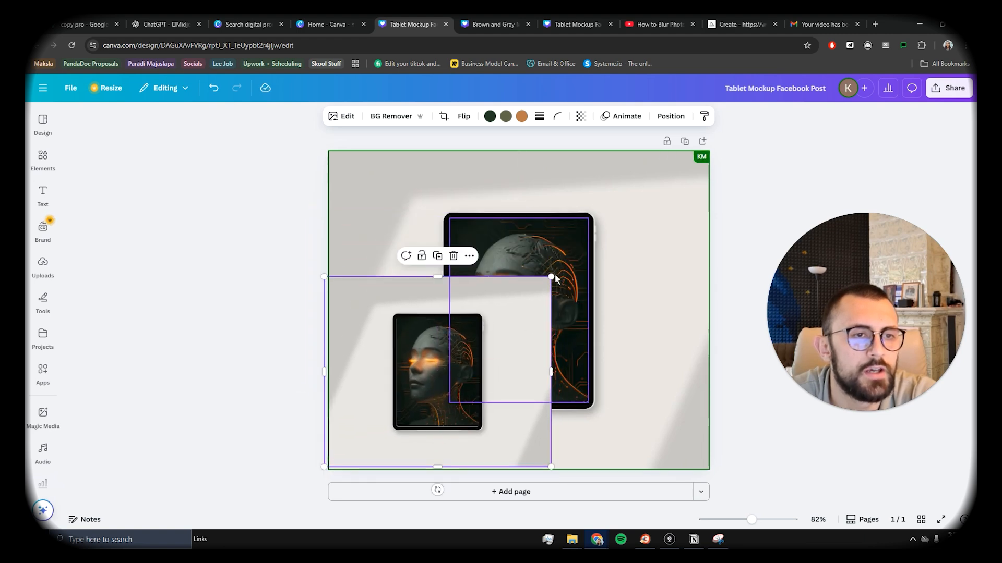
left_click_drag(550, 277, 673, 189)
left_click_drag(562, 218, 565, 189)
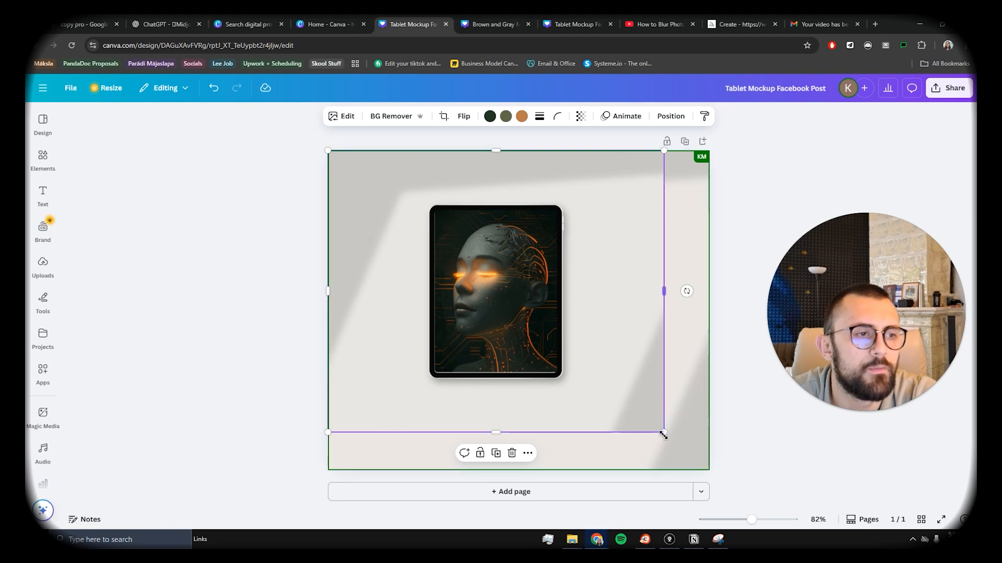
left_click_drag(664, 432, 715, 466)
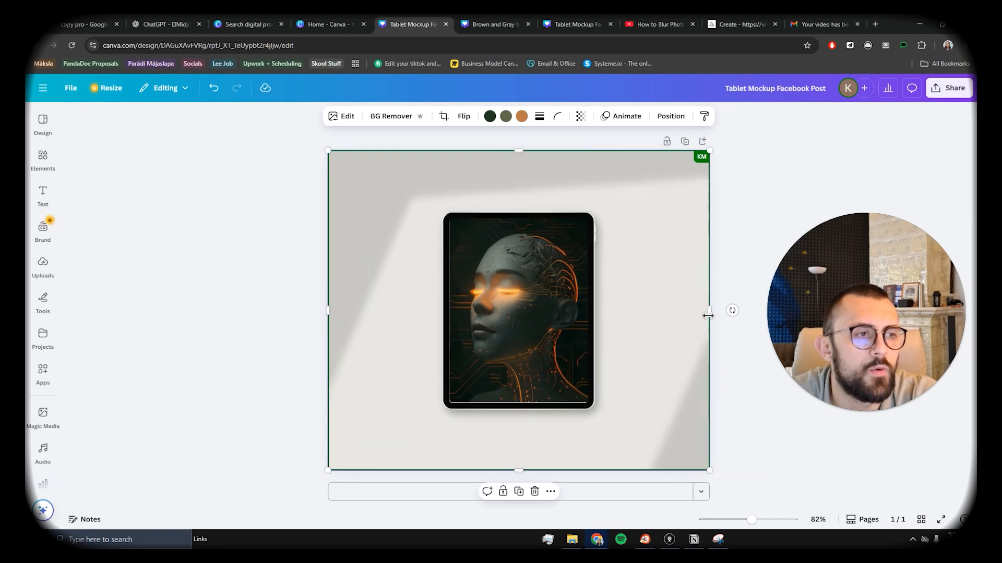
left_click_drag(708, 316, 595, 312)
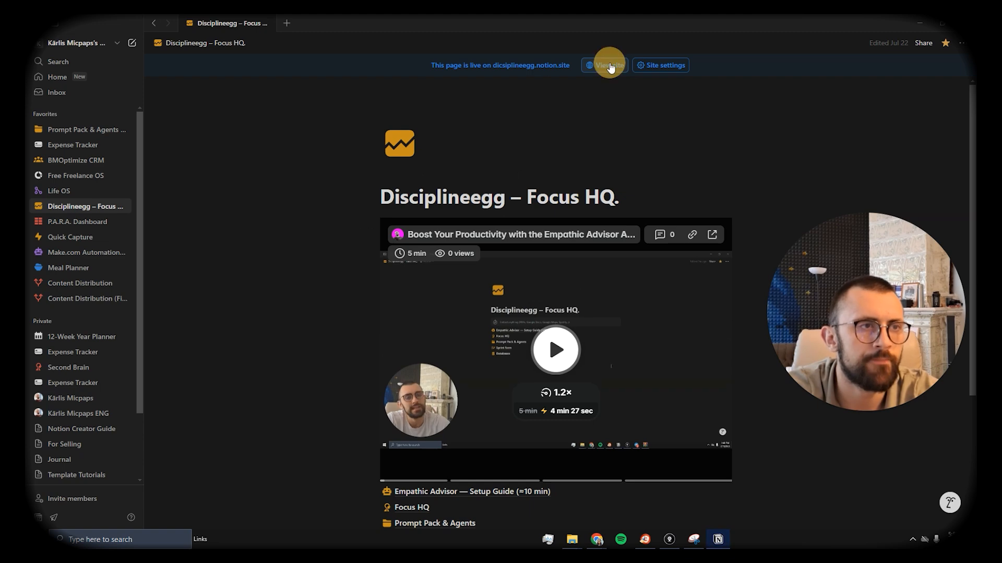
Step: Open the published Disciplineegg – Focus HQ page and snip a screenshot of it
left_click(609, 66)
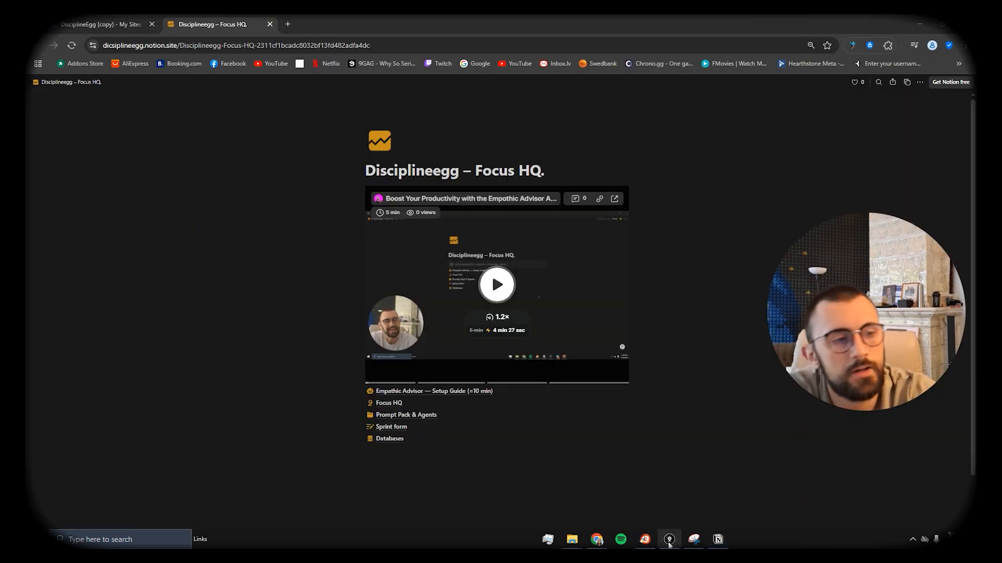
left_click(693, 539)
left_click_drag(325, 109, 685, 490)
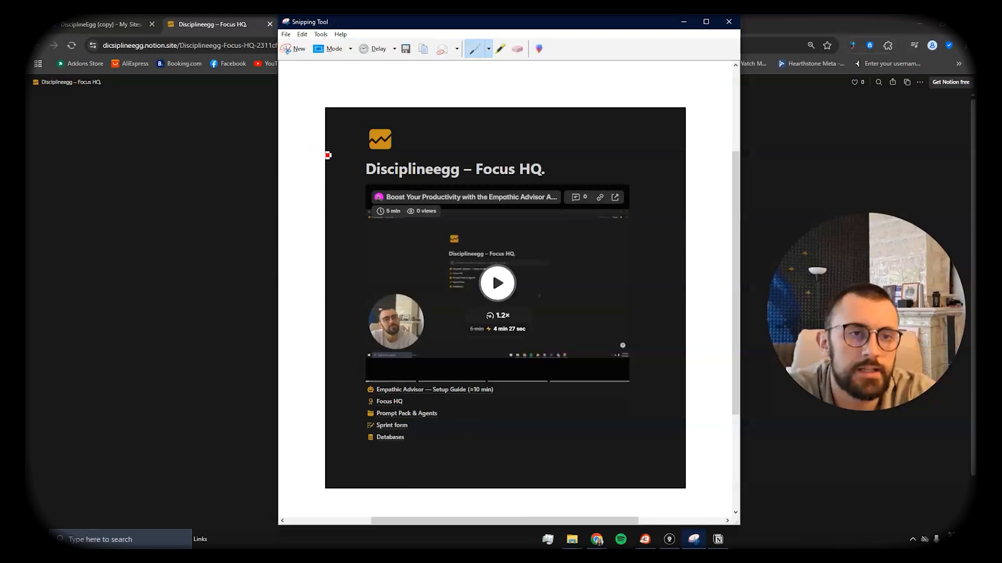
left_click(303, 47)
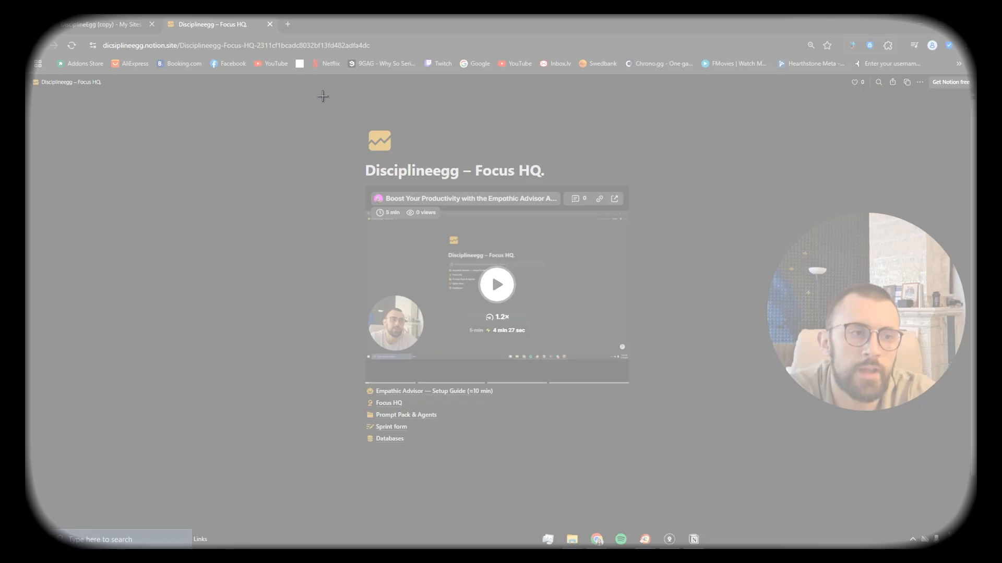
left_click_drag(322, 96, 686, 497)
left_click_drag(509, 85, 856, 110)
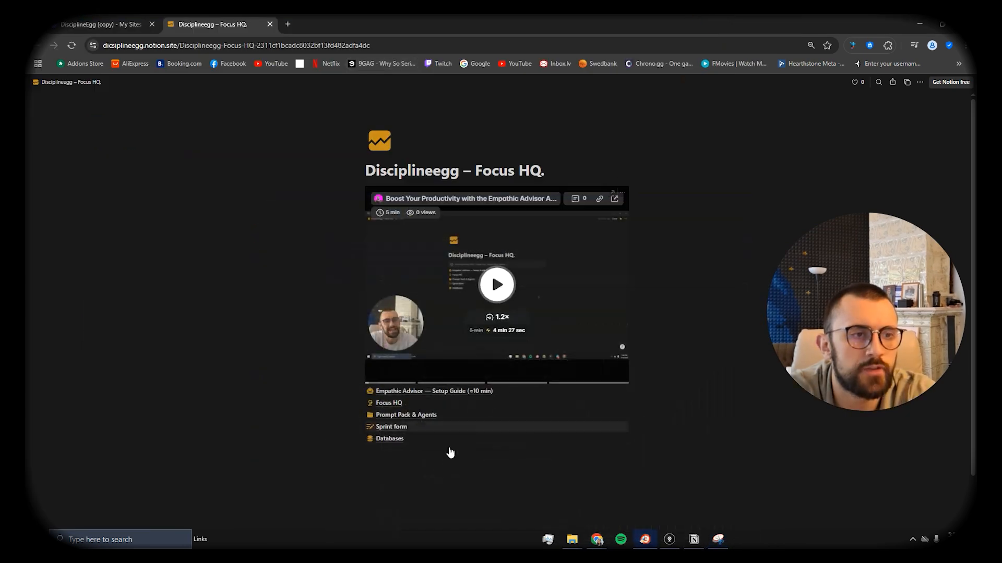
Step: Look through the Empathic Advisor — Setup Guide page, then return to Focus HQ
left_click(401, 392)
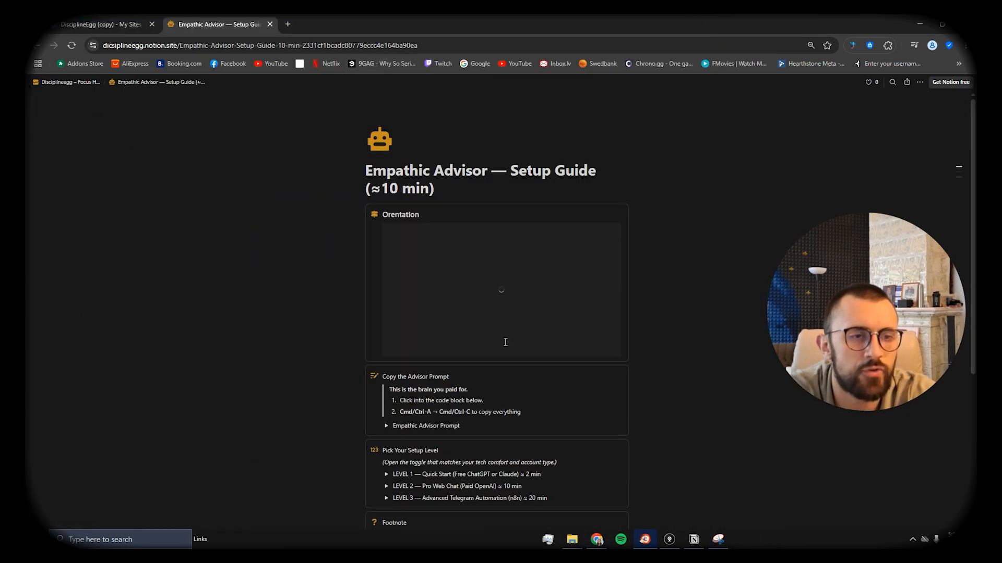
scroll(506, 342, "down", 1)
scroll(433, 288, "up", 1)
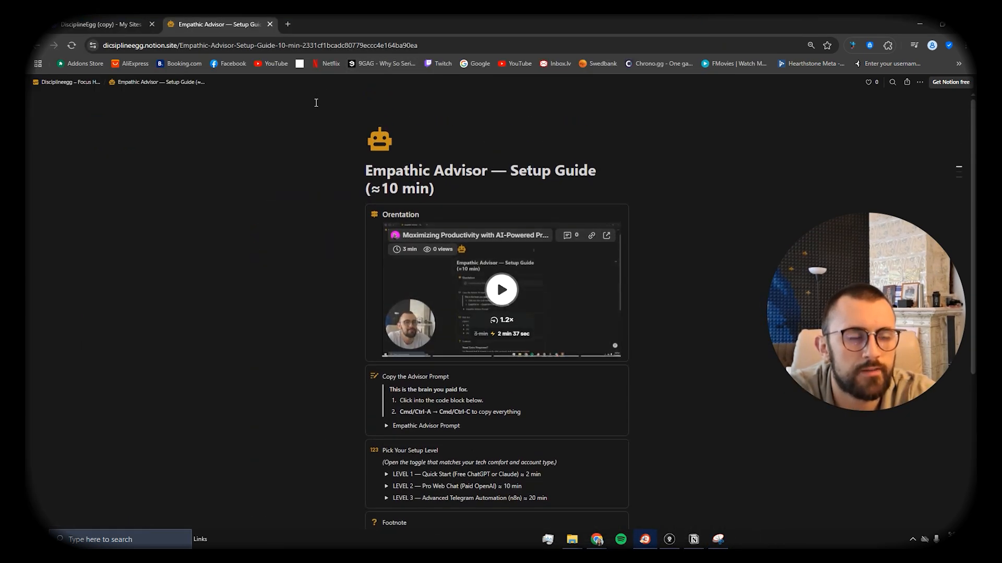
left_click(74, 84)
scroll(428, 316, "down", 1)
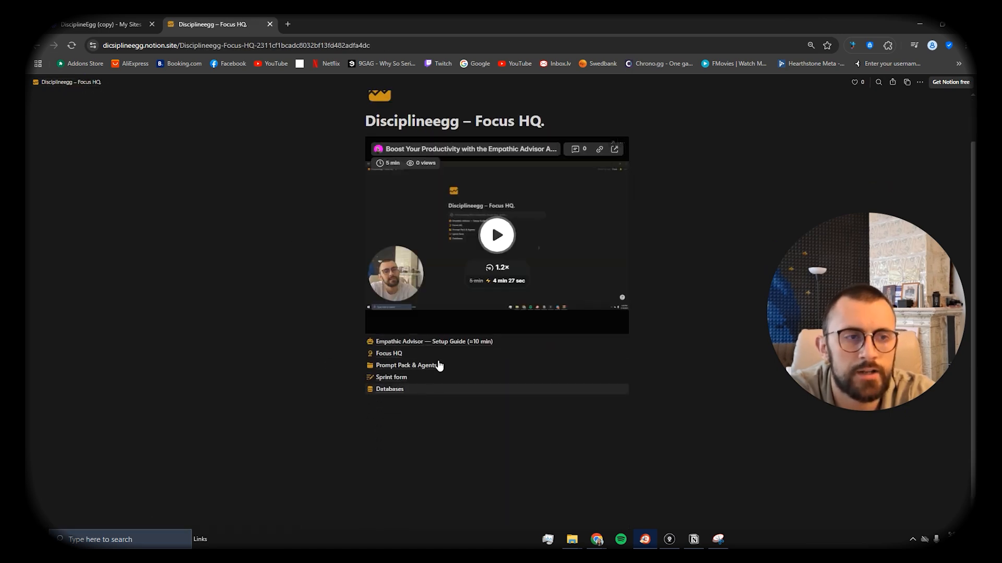
scroll(418, 358, "up", 1)
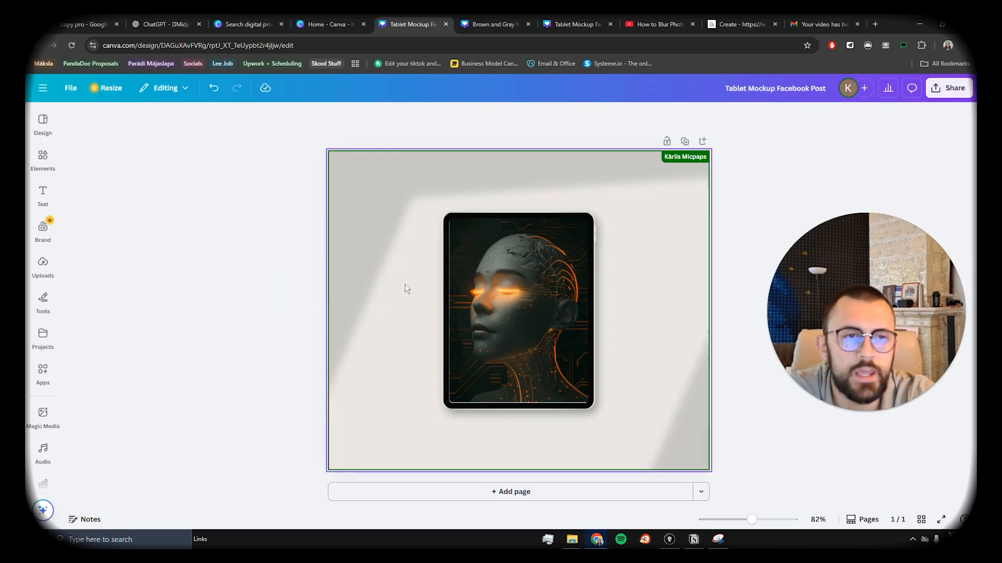
Step: Paste the page screenshot into the design, crop its edges and tilt it about -13°
key("ctrl+v")
left_click_drag(531, 288, 472, 244)
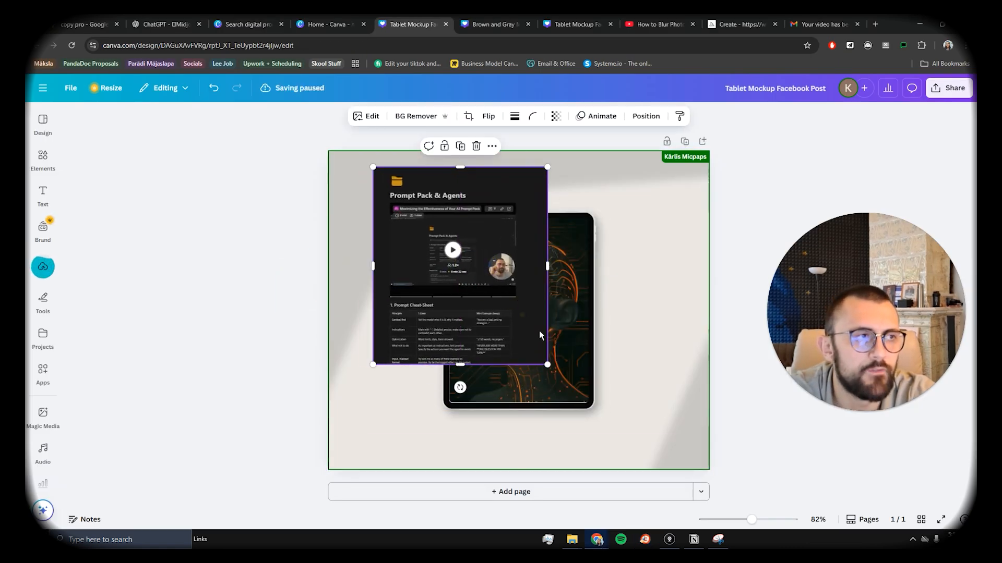
left_click_drag(546, 351, 523, 337)
mouse_move(371, 269)
left_mouse_down()
mouse_move(385, 271)
mouse_move(376, 270)
left_mouse_up()
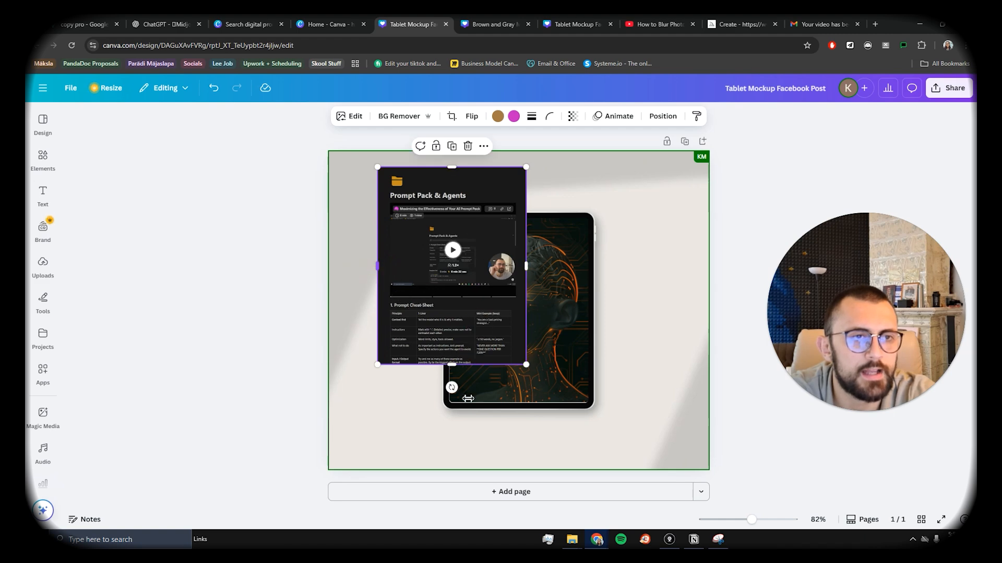
left_click_drag(452, 384, 493, 365)
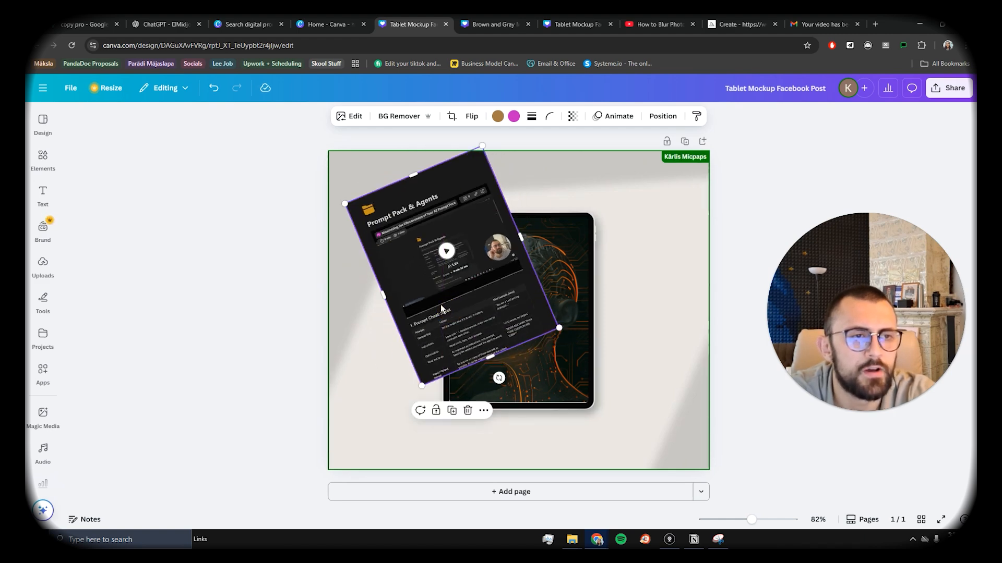
Step: Send the screenshot behind the tablet, shrink it and slide it left
right_click(403, 252)
mouse_move(469, 340)
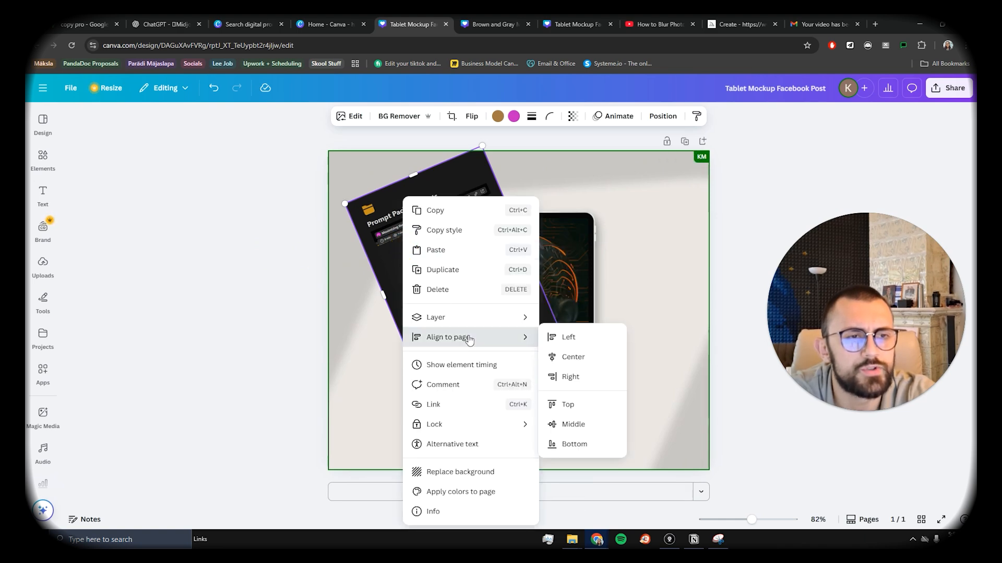
mouse_move(476, 318)
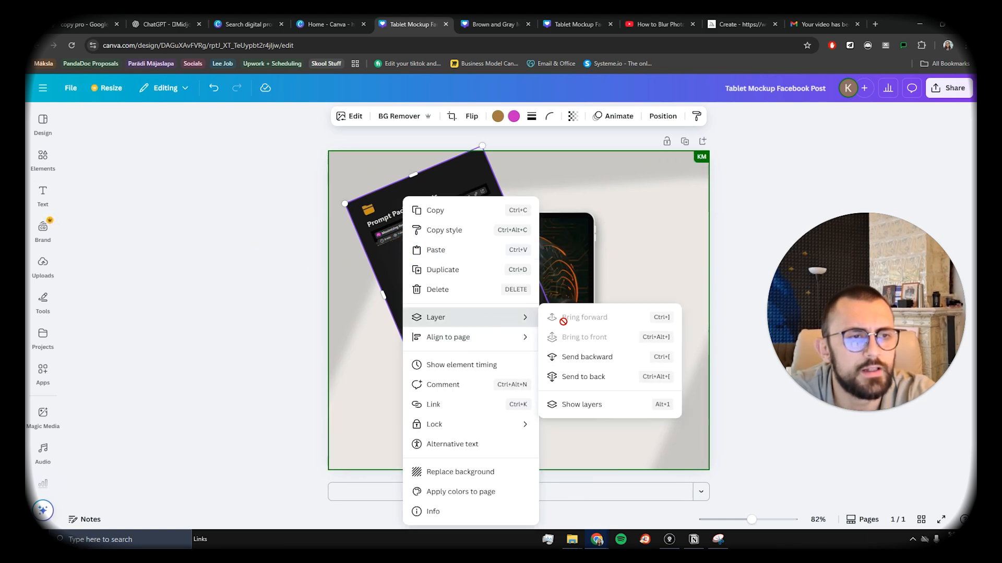
left_click(586, 358)
left_click_drag(403, 254, 424, 294)
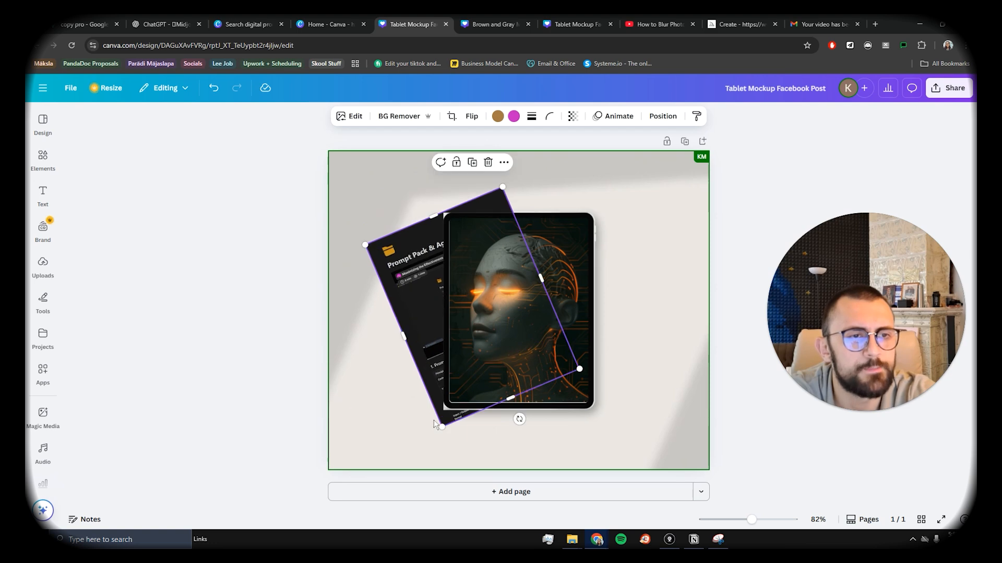
left_click_drag(441, 426, 449, 397)
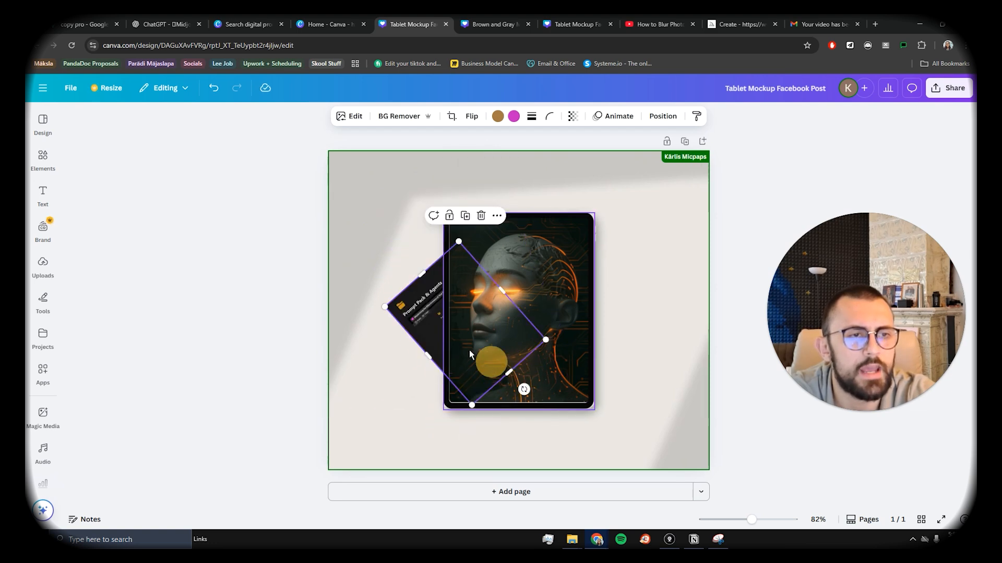
left_click_drag(469, 354, 391, 314)
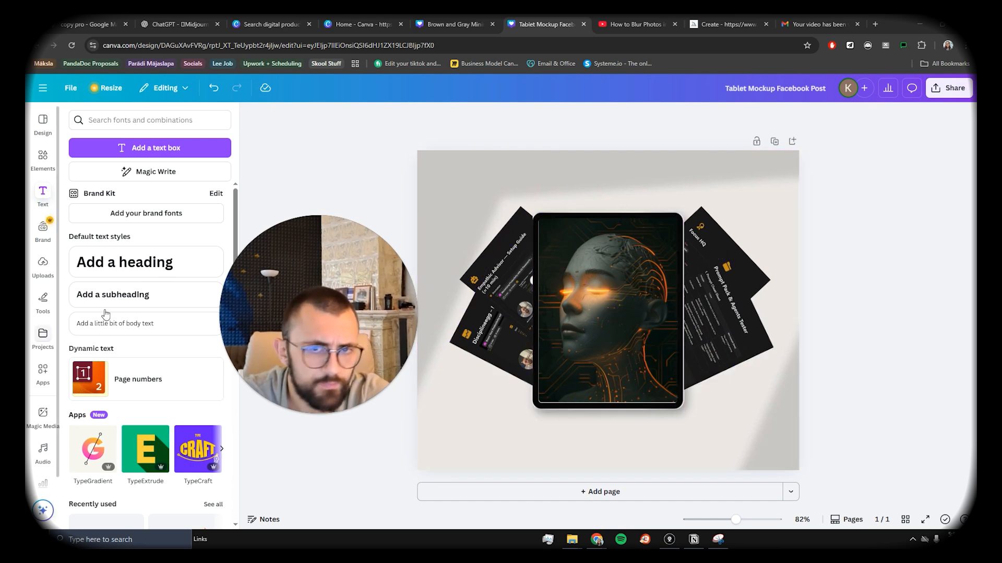
Step: Add an EMPATHIC ADVISOR heading text box and move it to the top of the design
left_click(177, 261)
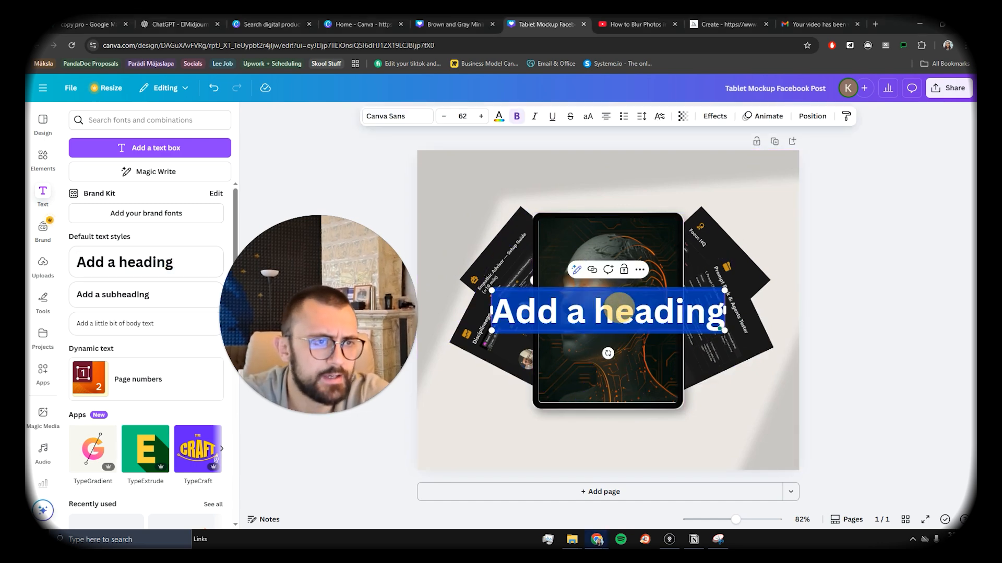
left_click_drag(618, 308, 855, 274)
left_click(855, 277)
left_click_drag(620, 312, 617, 189)
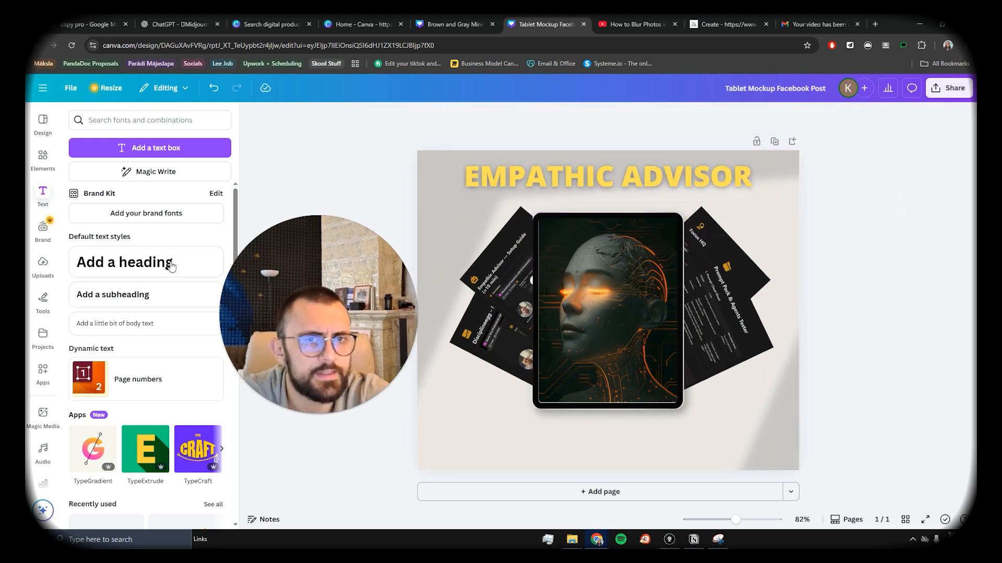
key("ctrl+z")
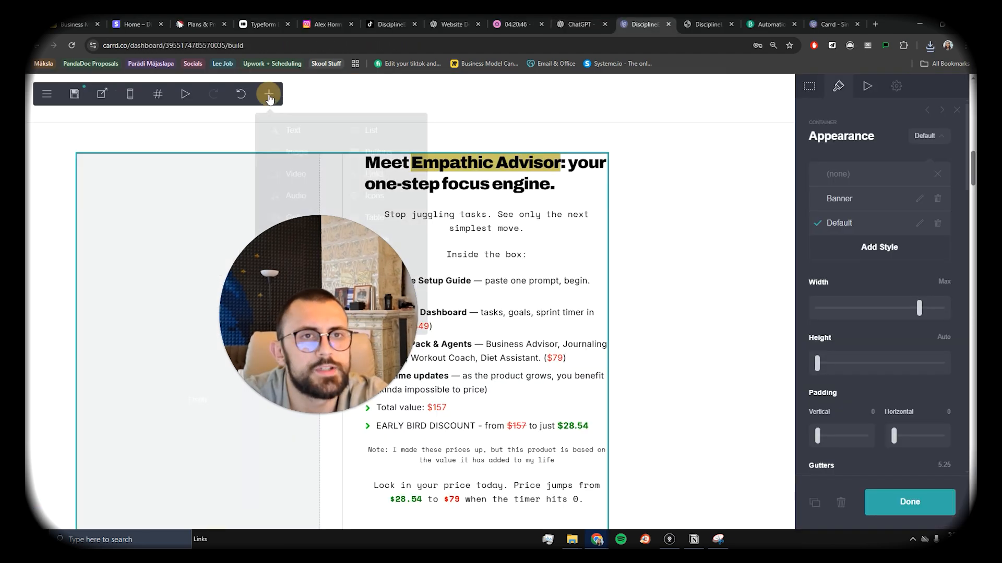
left_click(269, 94)
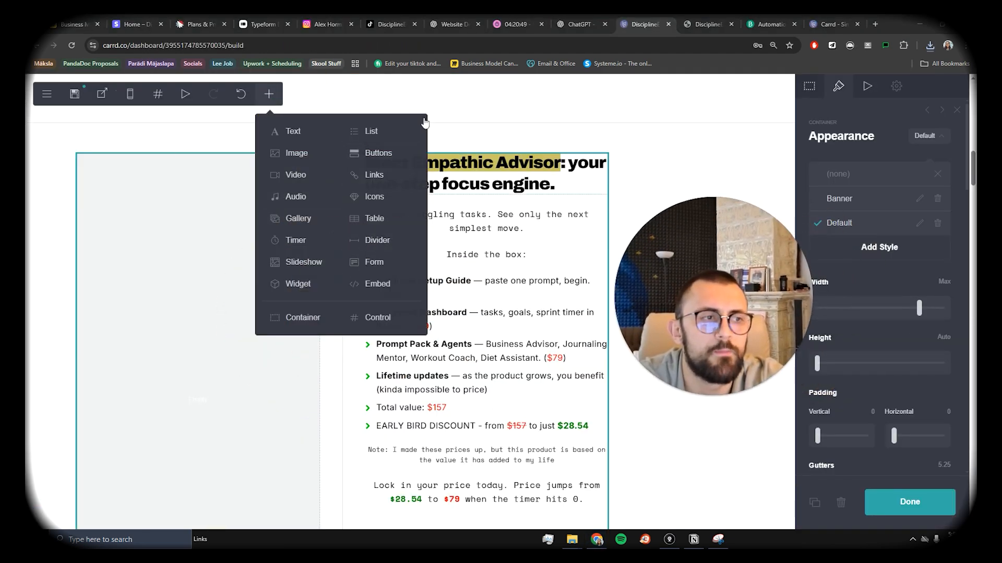
Step: Add an image to the left column, upload the tablet mockup and accept a full-image crop
left_click(296, 153)
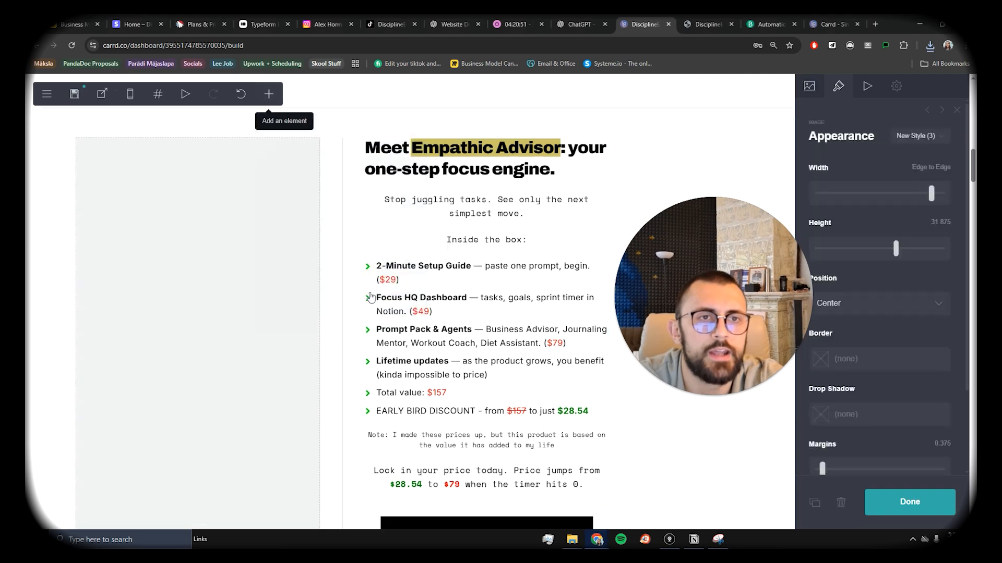
left_click_drag(405, 360, 235, 206)
scroll(304, 283, "up", 10)
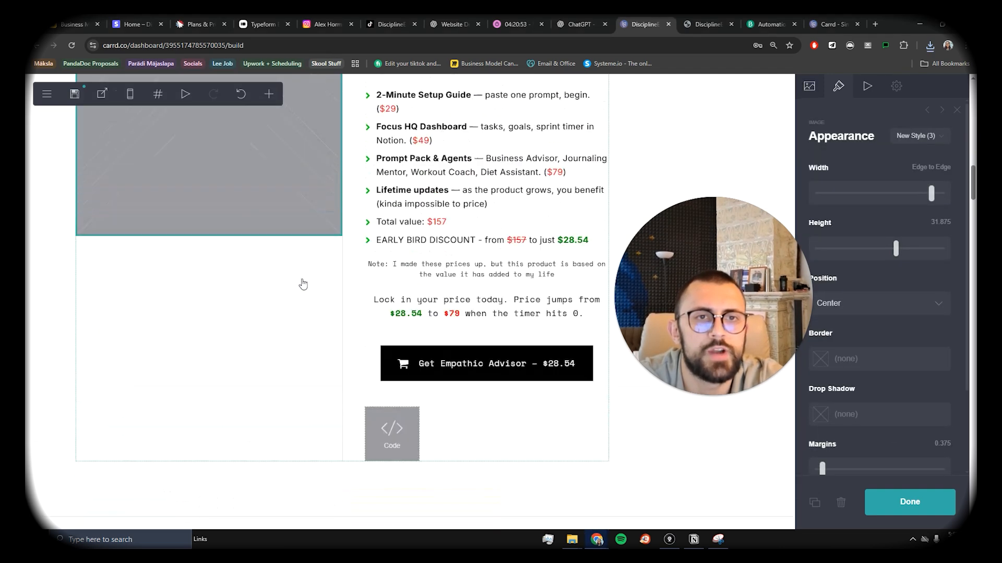
left_click(809, 87)
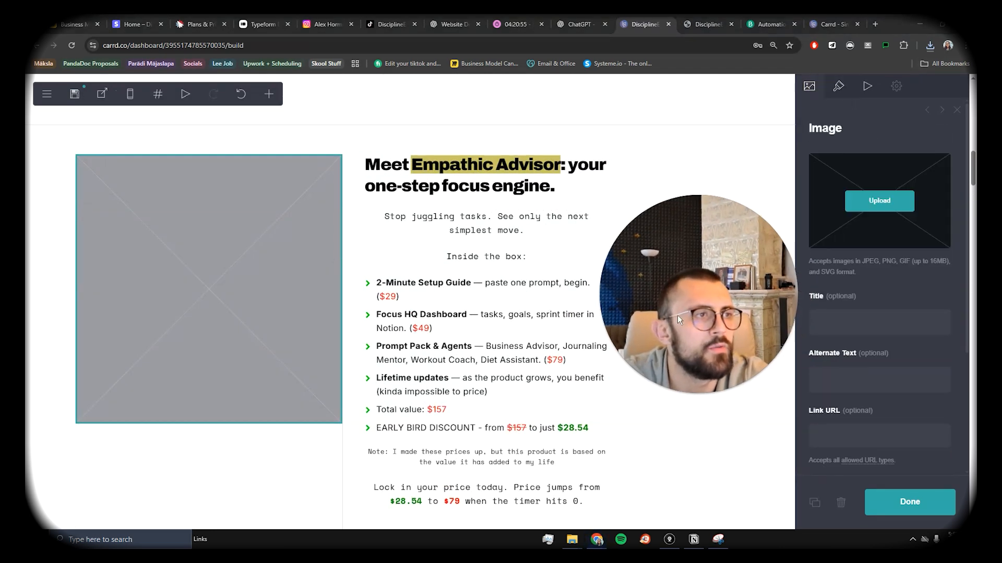
left_click(879, 200)
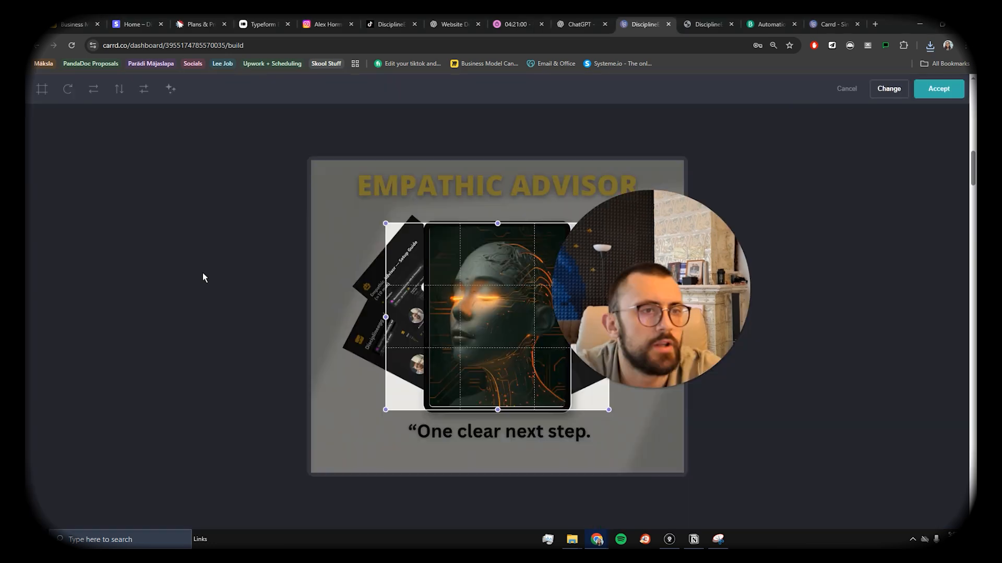
left_click_drag(425, 223, 312, 160)
left_click_drag(548, 351, 640, 438)
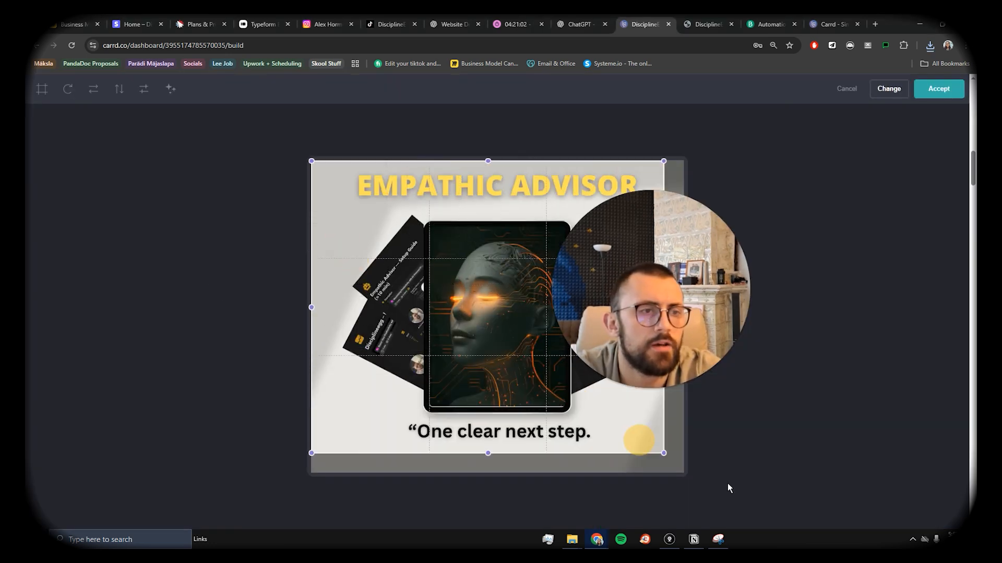
left_click(939, 88)
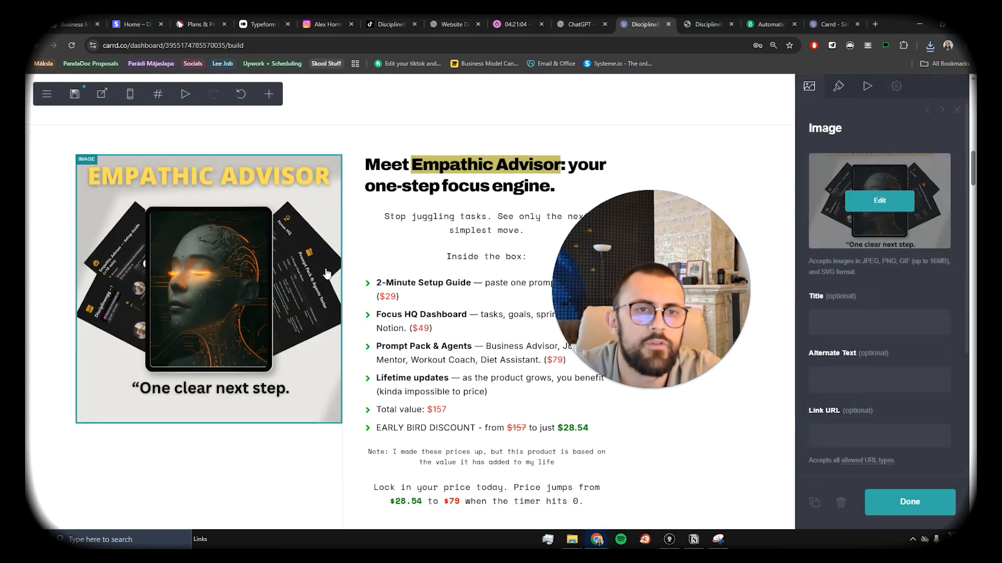
Step: Set the mockup image width to Max and lower its height slider
left_click(839, 87)
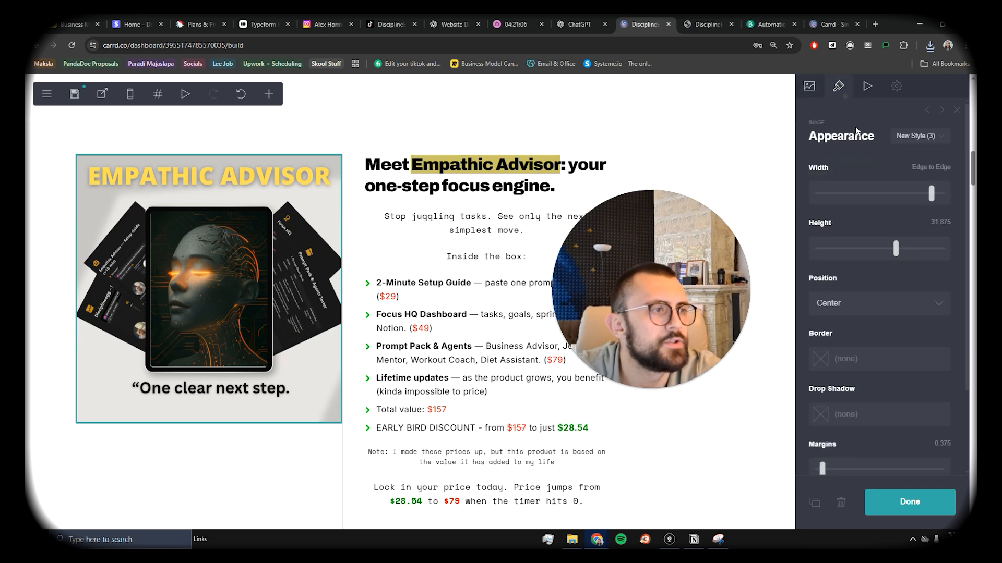
mouse_move(931, 194)
left_mouse_down()
mouse_move(920, 195)
mouse_move(929, 201)
left_mouse_up()
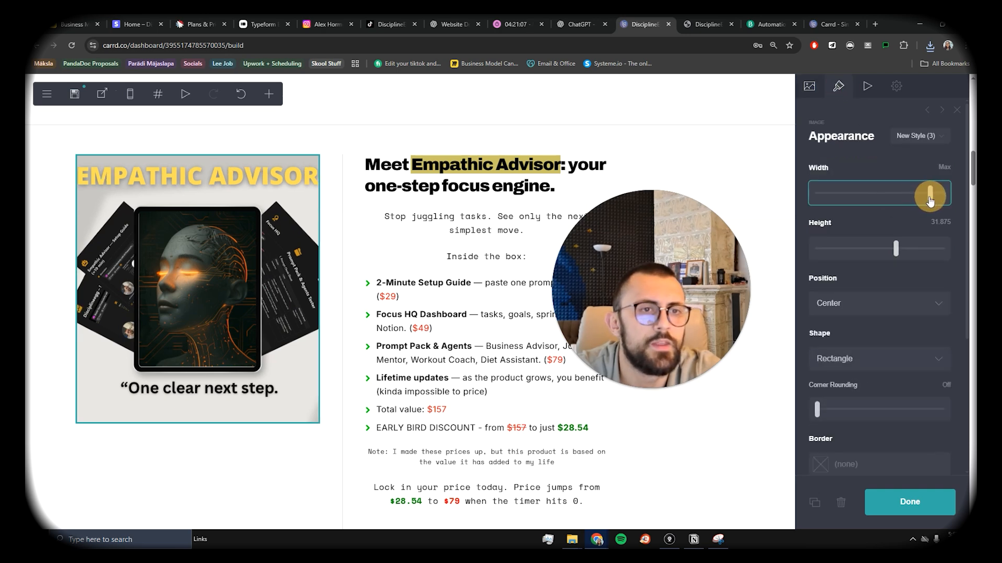
left_click_drag(896, 249, 883, 253)
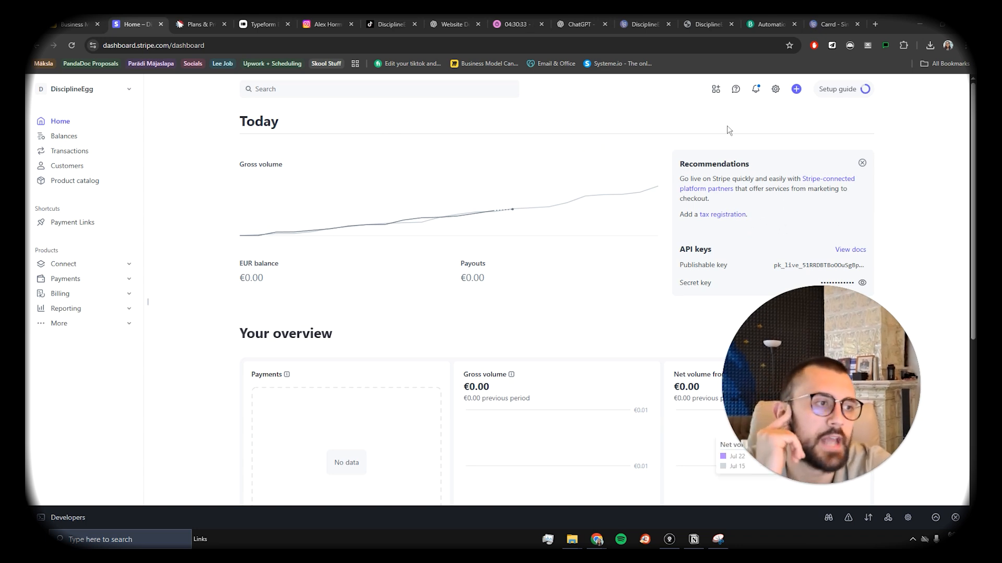
Step: Check and close the dashboard Setup guide, then open the Product catalog showing The Art Of Focus Bundle
left_click_drag(840, 386, 704, 342)
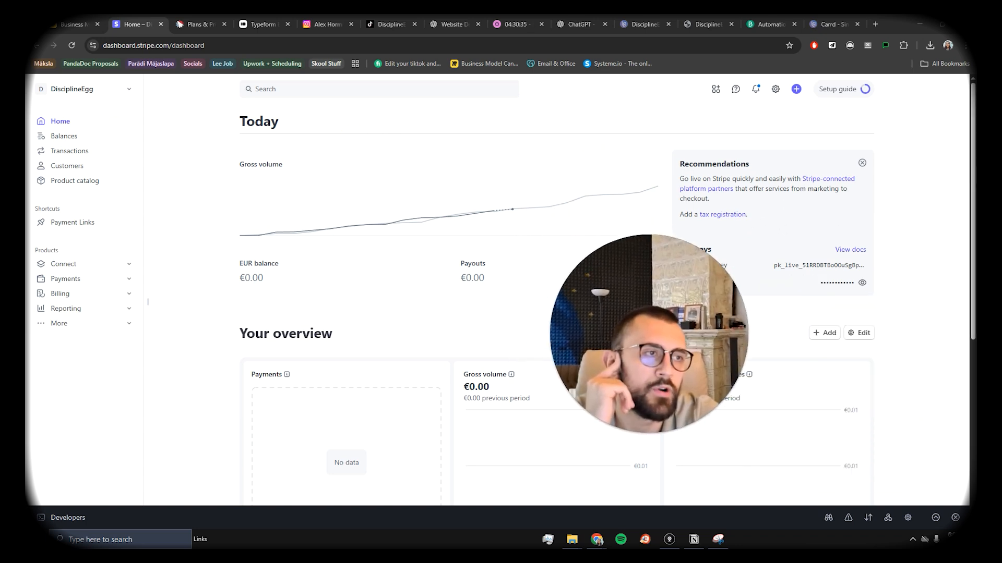
left_click(851, 92)
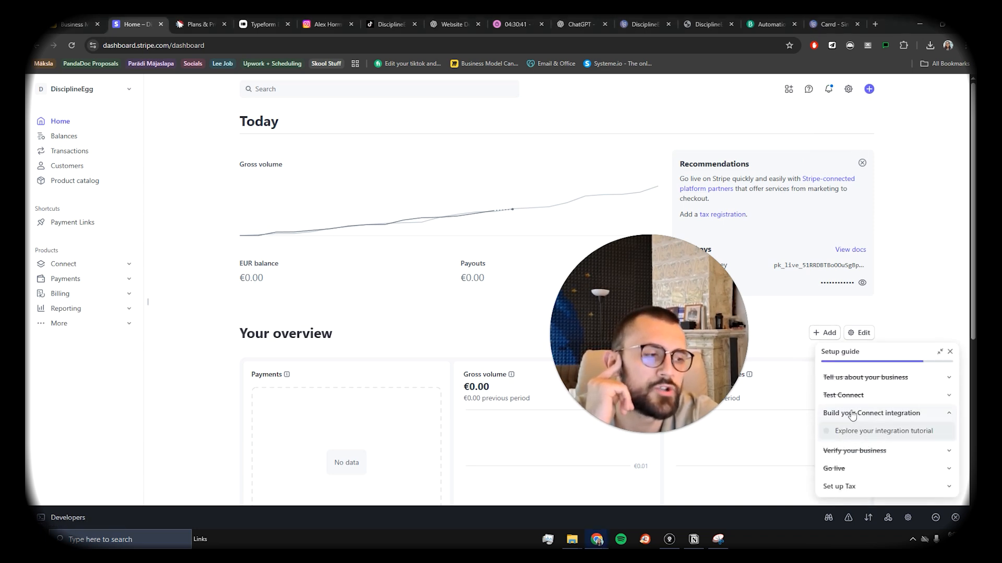
left_click_drag(694, 353, 855, 208)
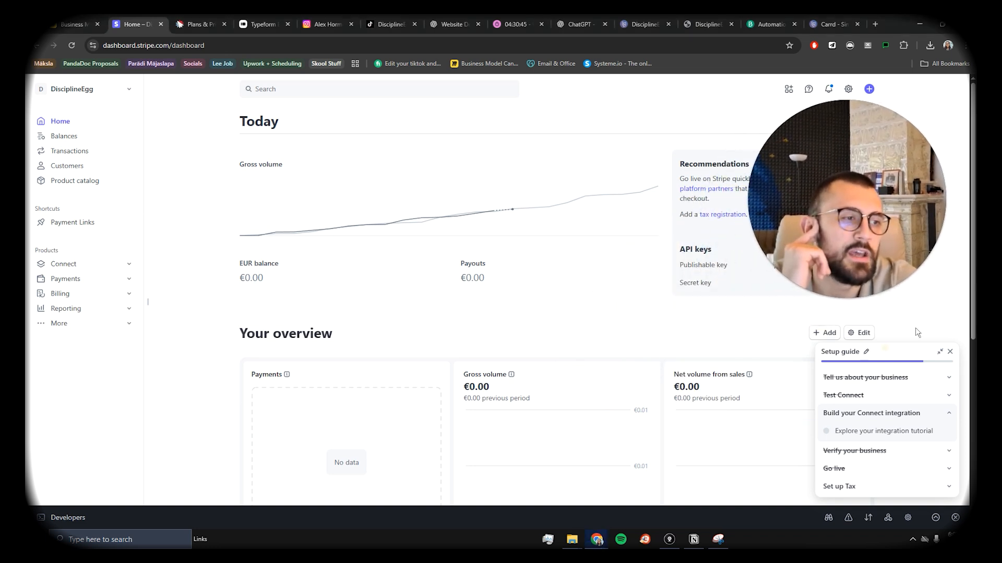
left_click(950, 352)
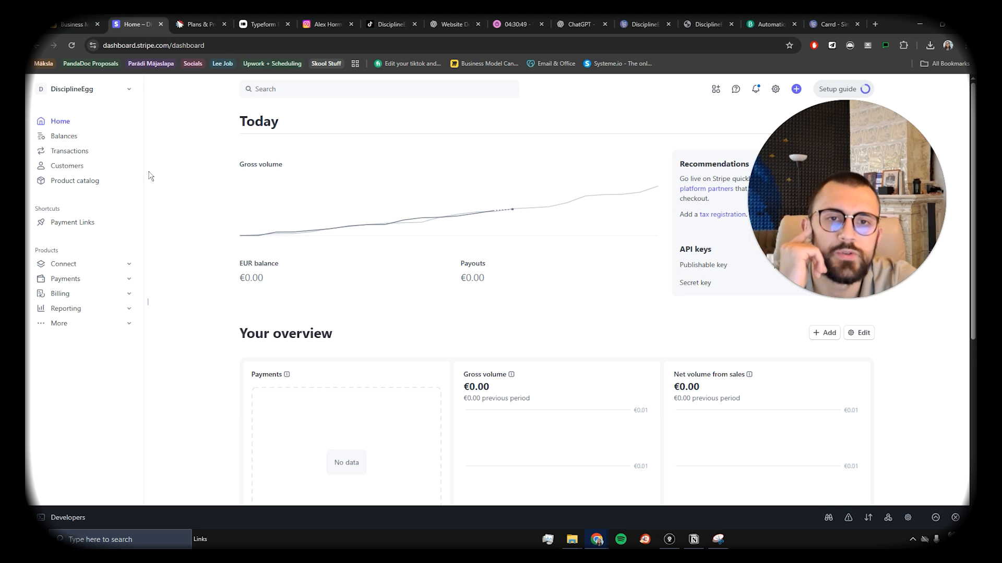
left_click(184, 247)
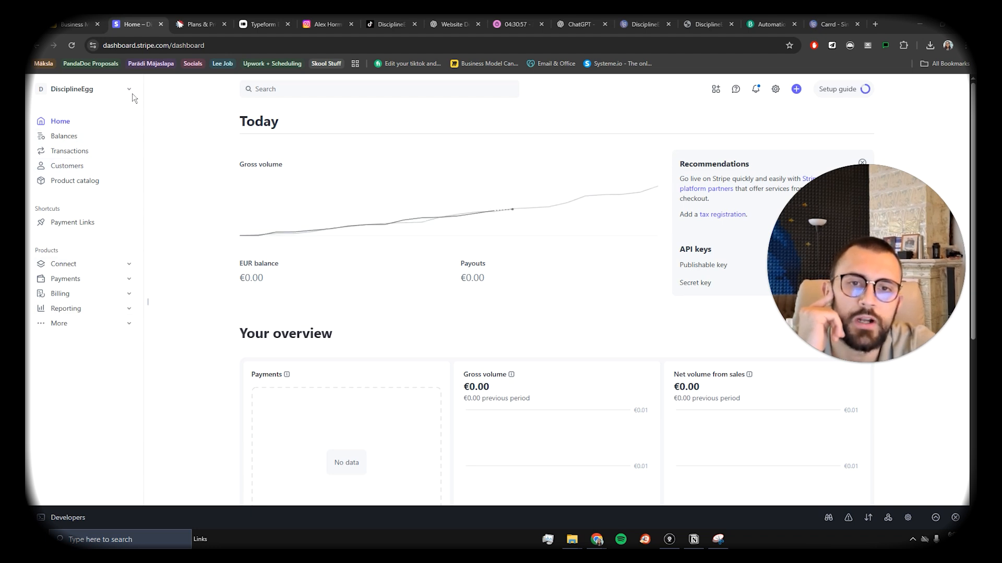
left_click(74, 182)
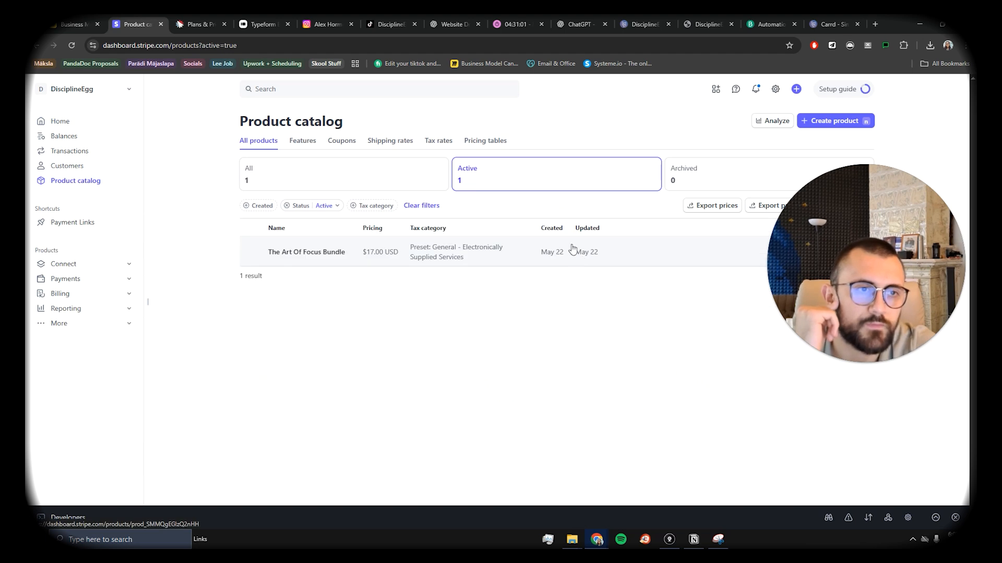
Step: Start a new Empathic Advisor — Setup Guide product and fill in its description
left_click(824, 125)
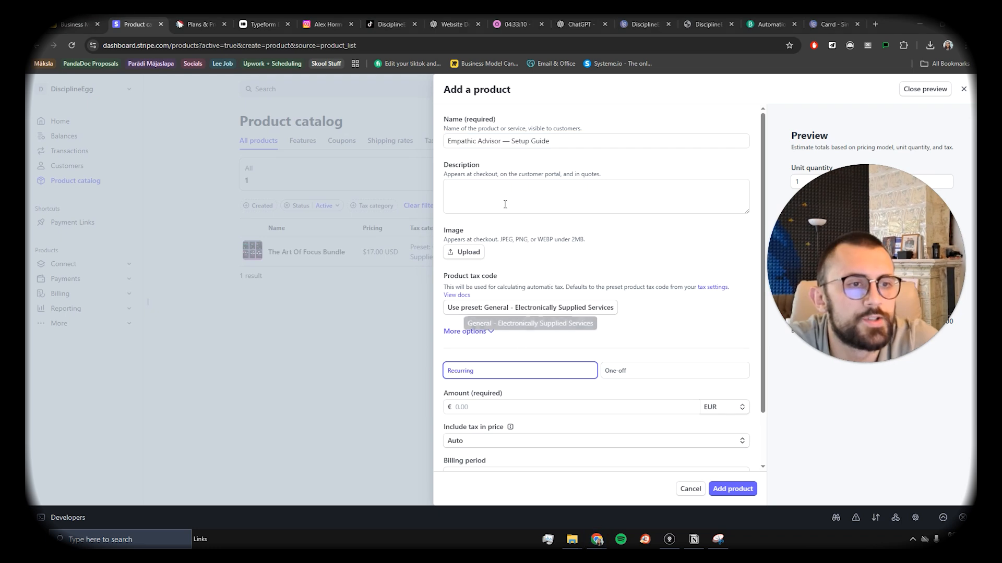
left_click(500, 193)
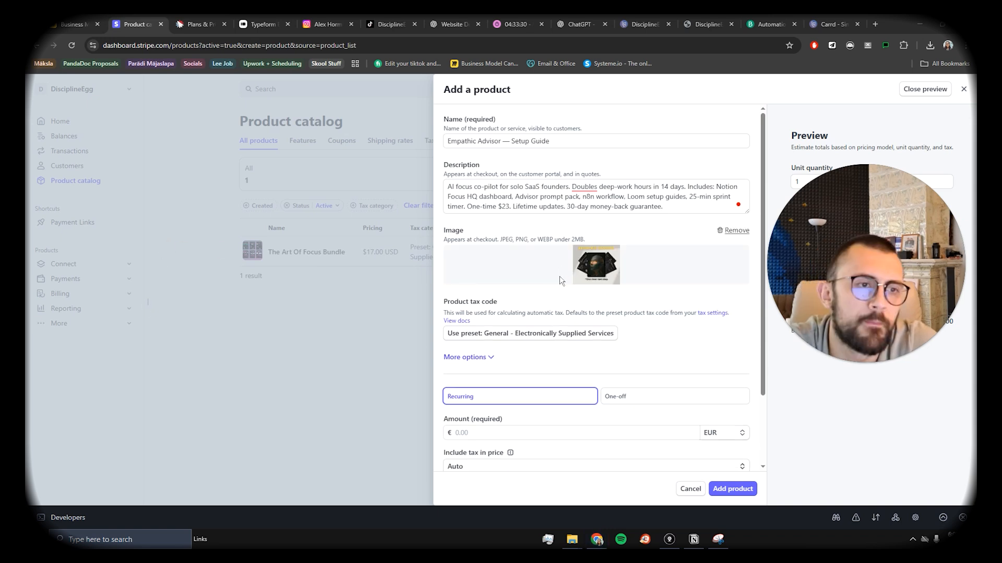
scroll(593, 273, "down", 1)
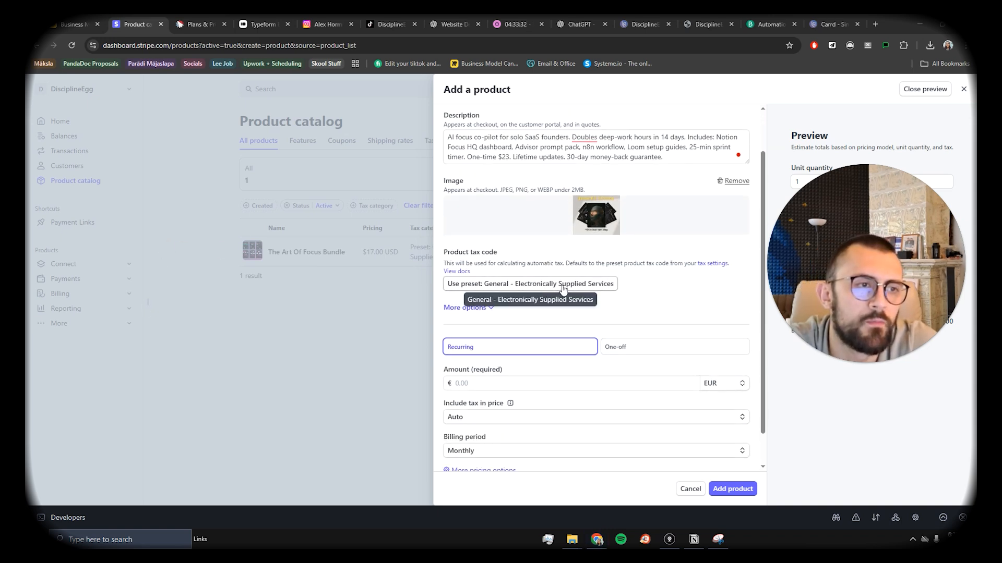
scroll(627, 284, "down", 1)
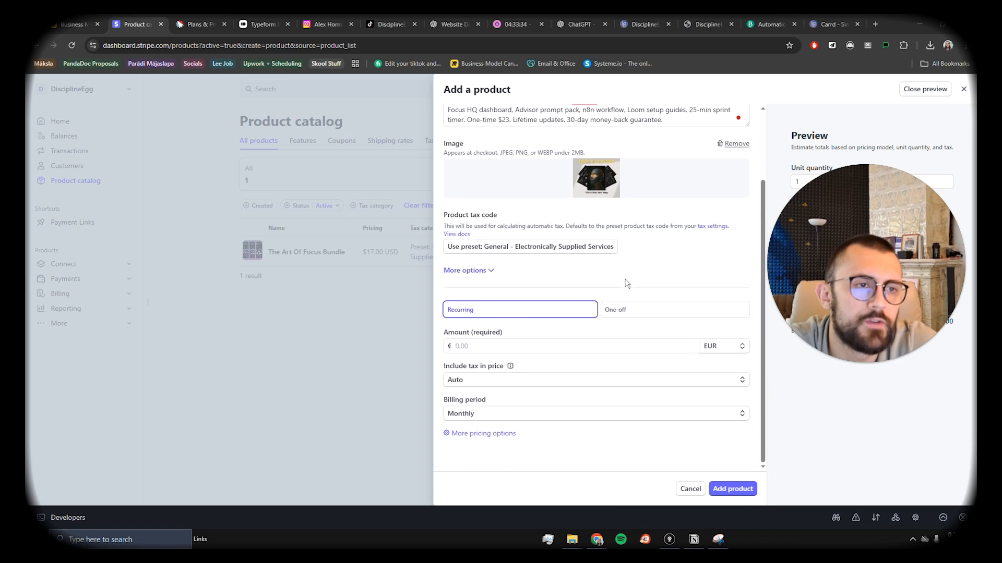
Step: Give the product a one-off price of 28.54 in USD
left_click(640, 315)
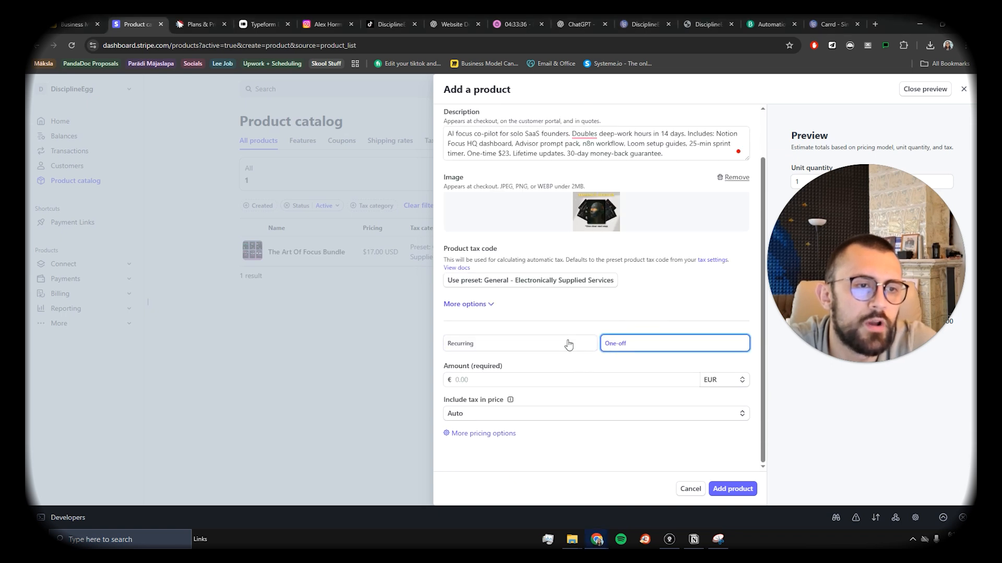
left_click(501, 387)
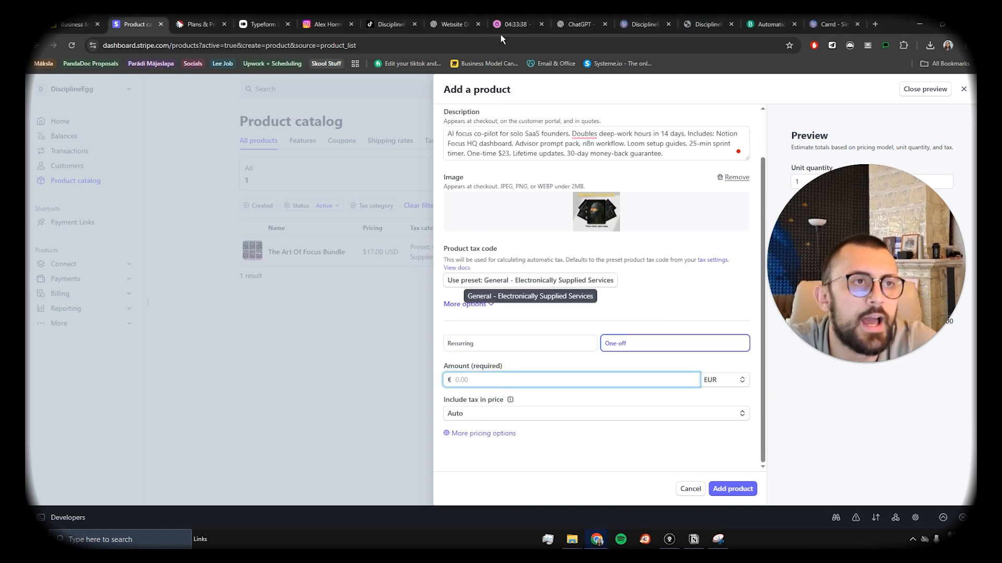
left_click(721, 382)
type("28")
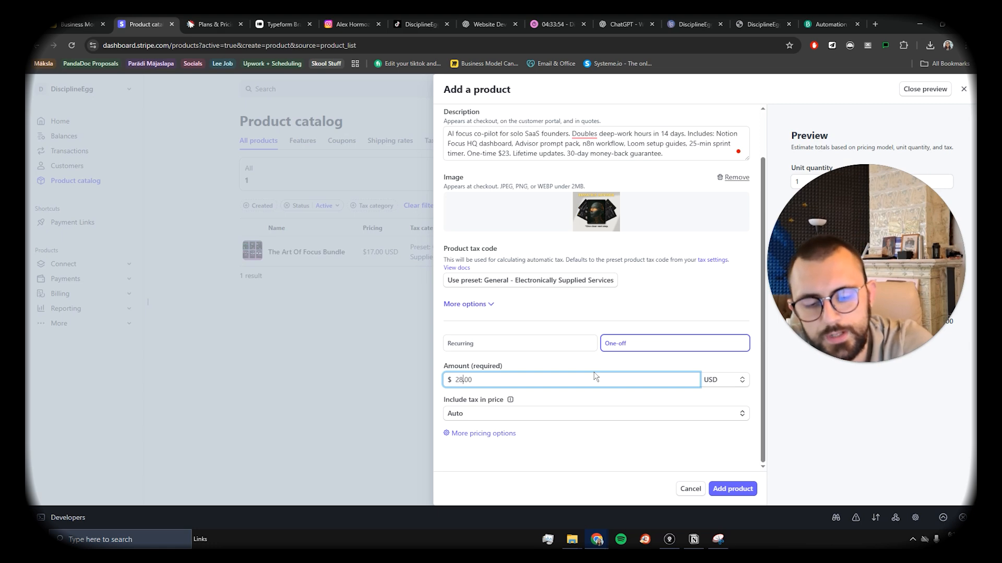
type(".54")
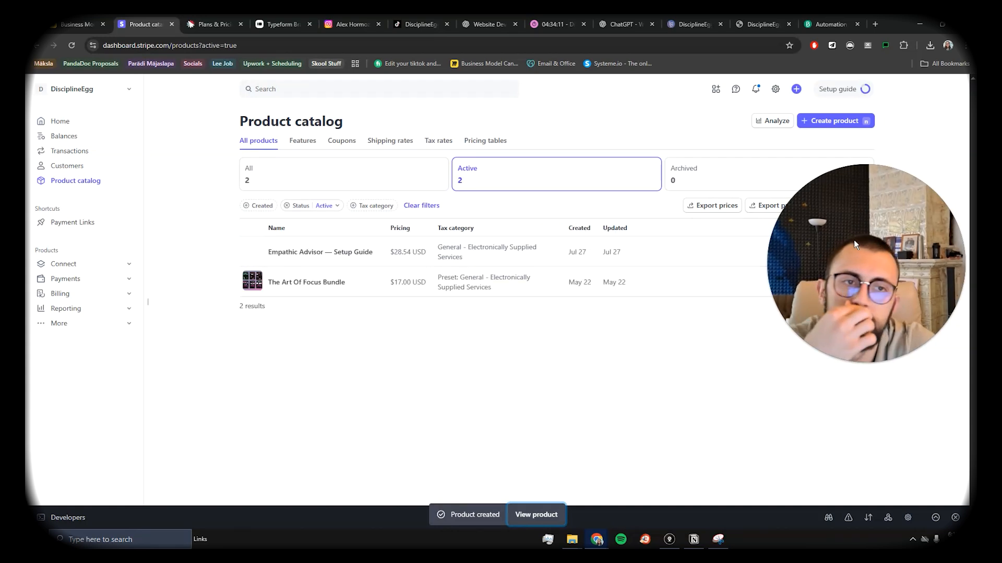
Step: Create and copy a payment link for the $28.54 Empathic Advisor — Setup Guide price, then open a new tab
left_click(354, 261)
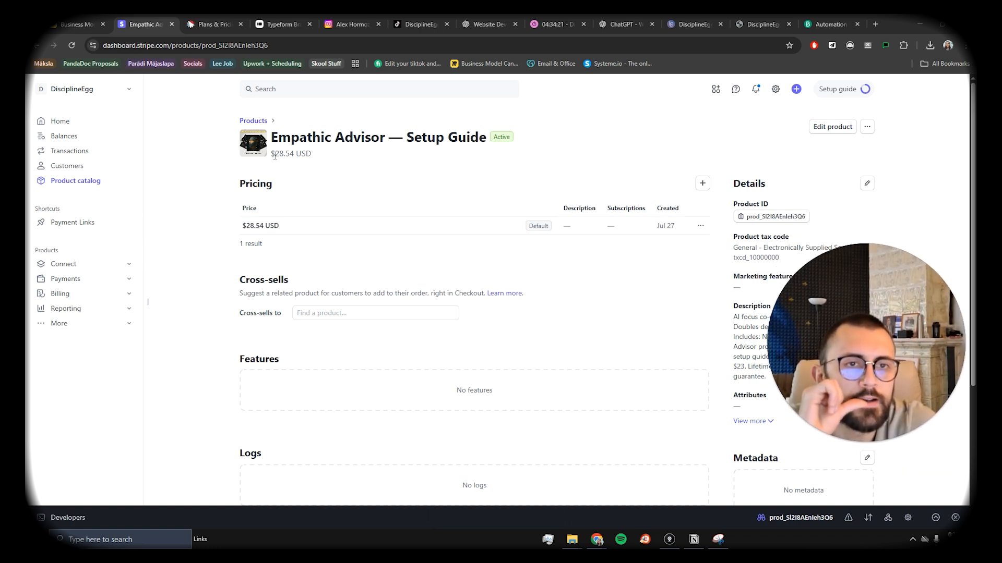
left_click(79, 222)
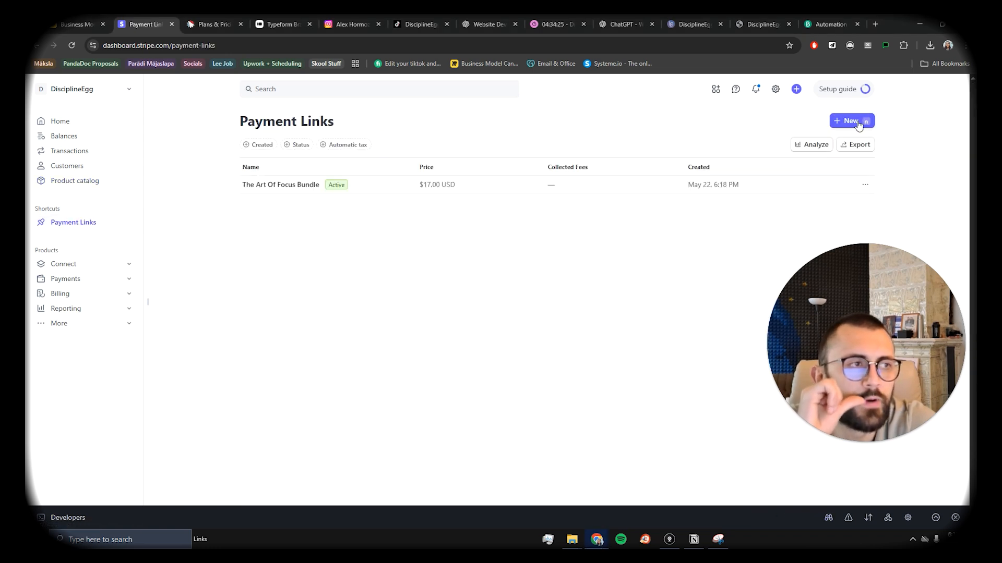
left_click(857, 122)
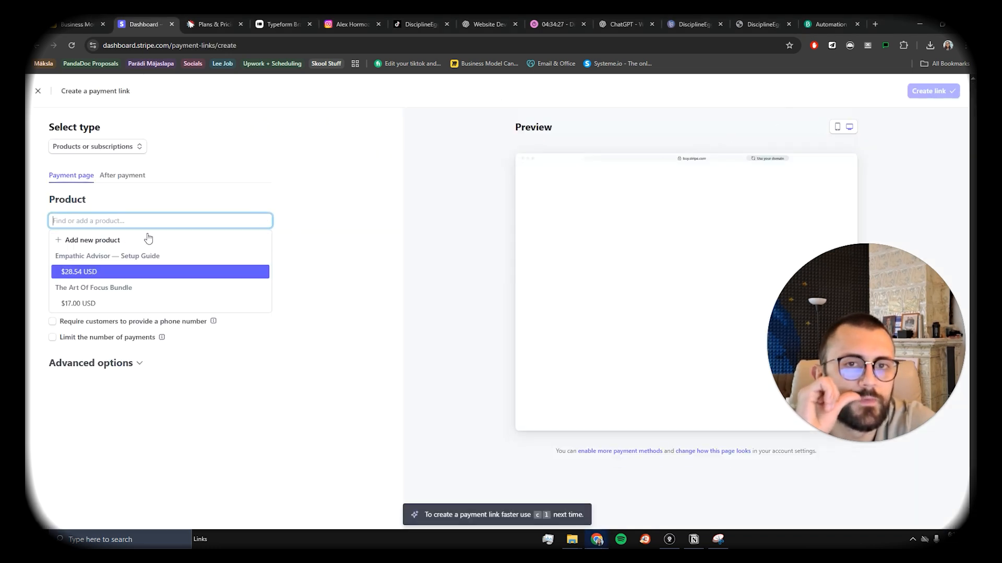
left_click(92, 272)
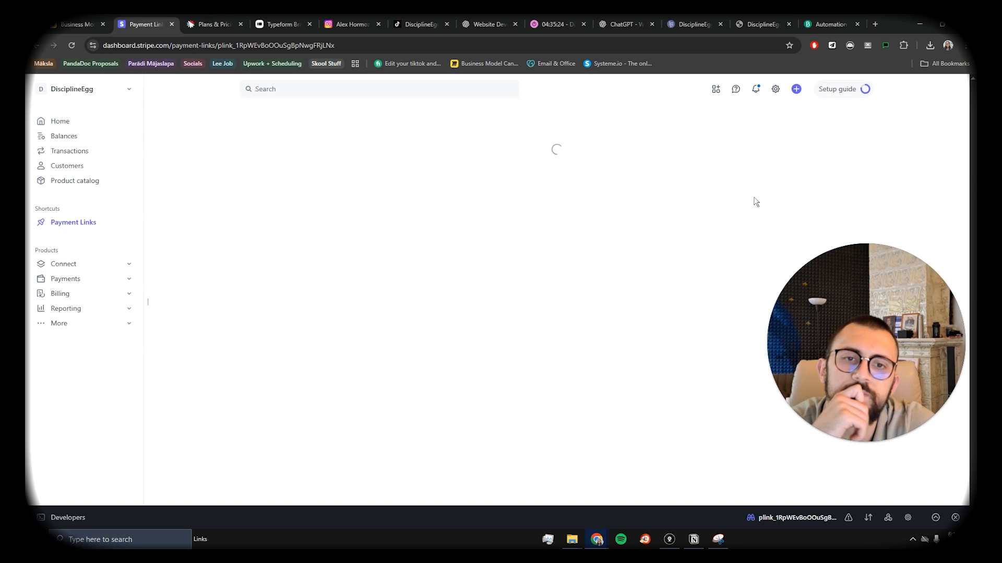
left_click(344, 176)
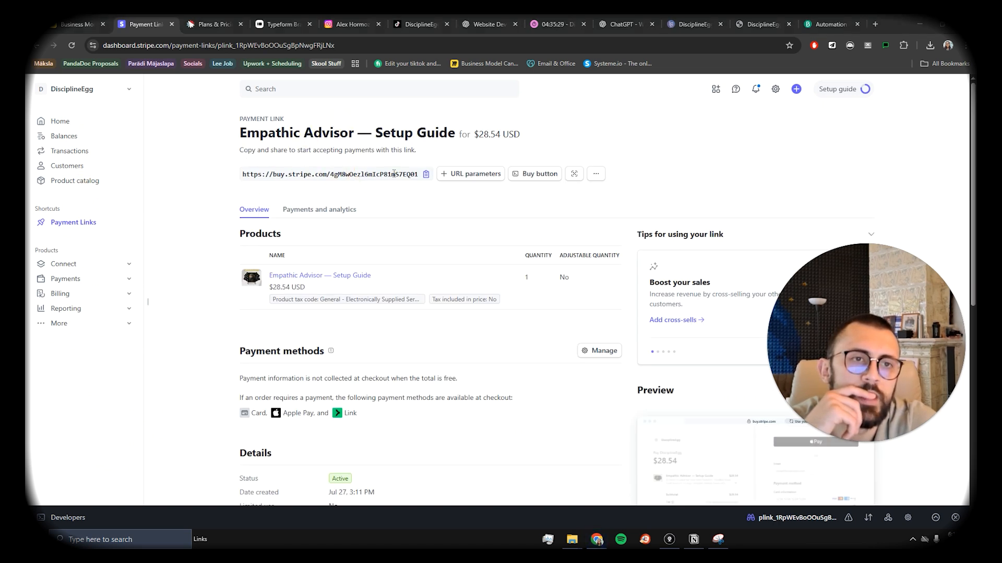
left_click(411, 176)
left_click(875, 24)
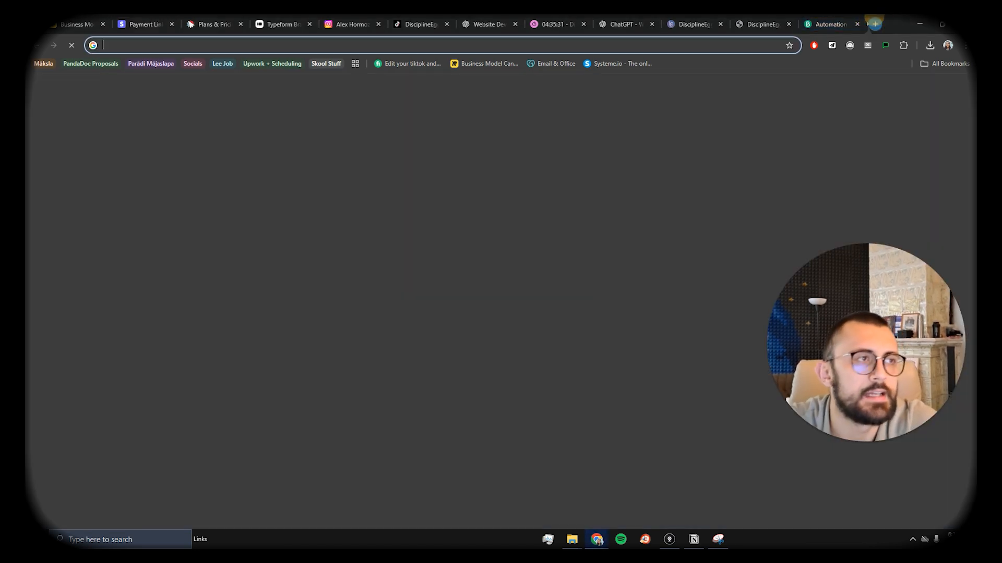
Step: Load the copied Stripe payment link in the new browser tab
key("ctrl+v")
key("Return")
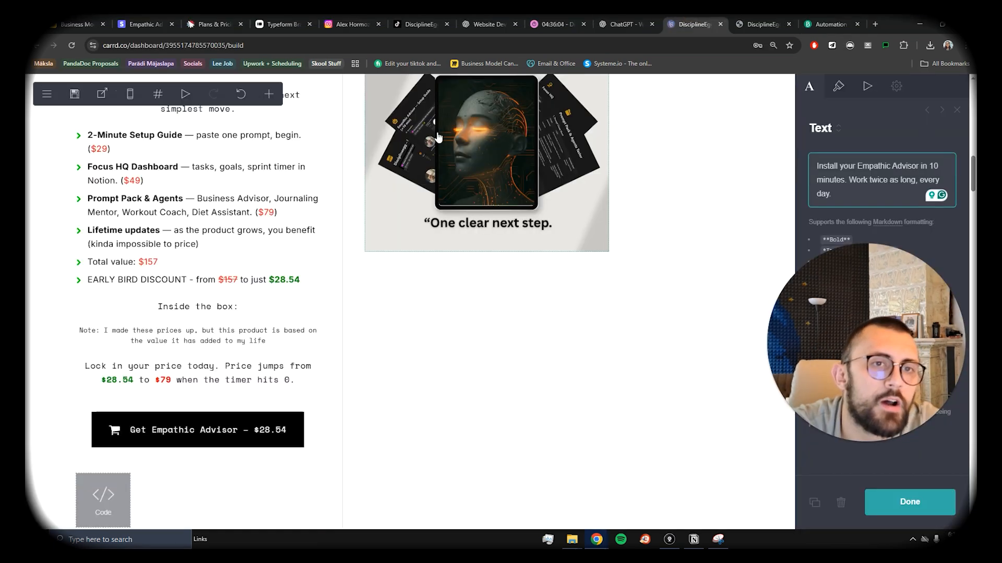
scroll(267, 264, "up", 1)
scroll(267, 265, "down", 1)
scroll(267, 265, "down", 1)
Step: Replace the Get Empathic Advisor – $28.54 button's URL with the Stripe payment link
left_click(208, 331)
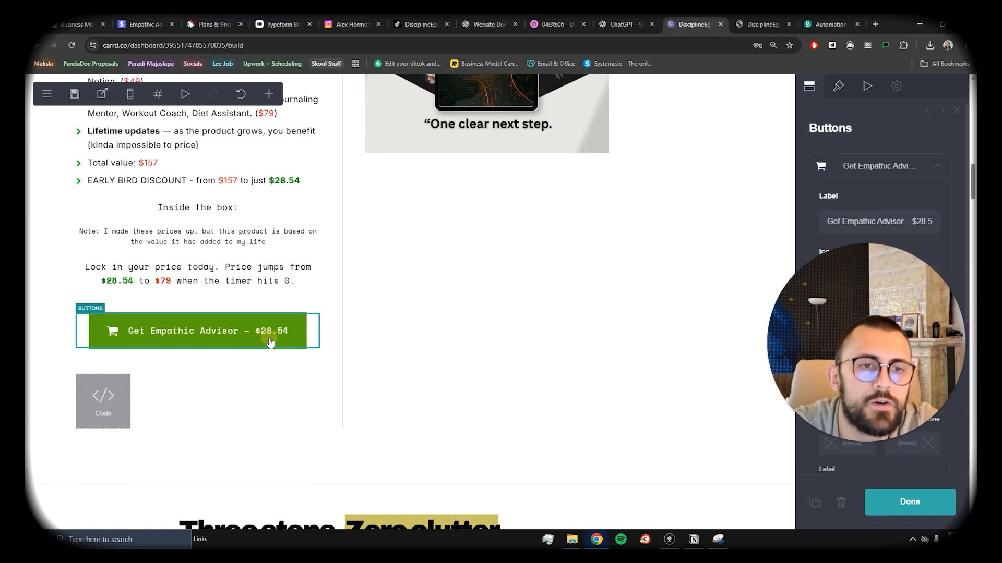
left_click(874, 331)
key("ctrl+a")
key("ctrl+v")
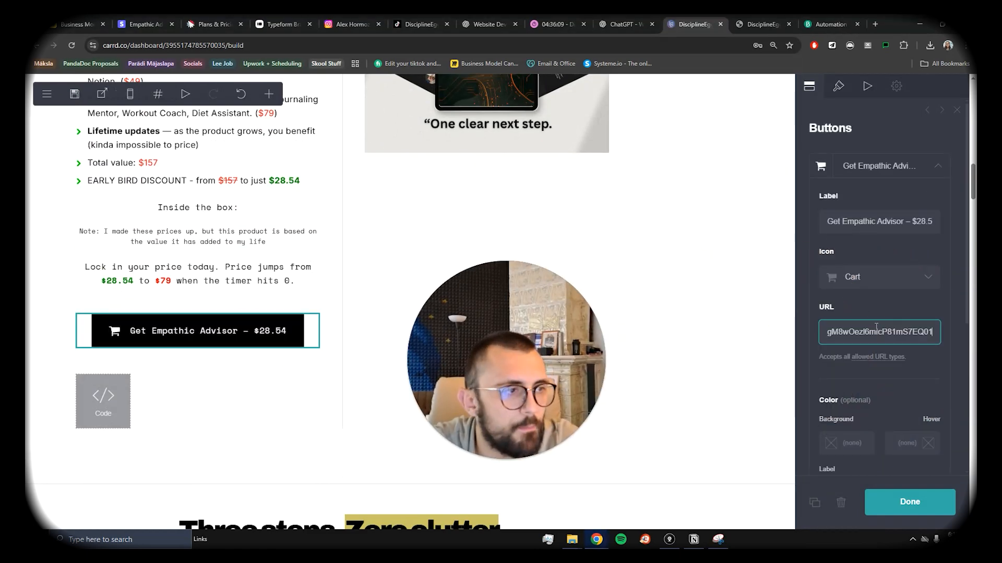
left_click(898, 504)
Step: Select the GET INSTANT ACCESS NOW button, then open Brevo's Send an email step settings
scroll(543, 277, "up", 4)
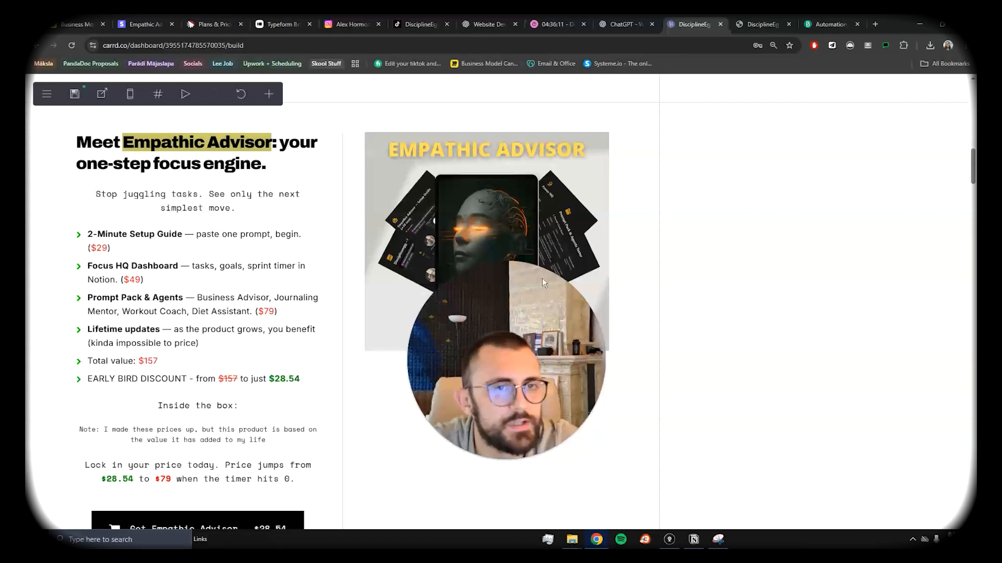
scroll(469, 313, "up", 6)
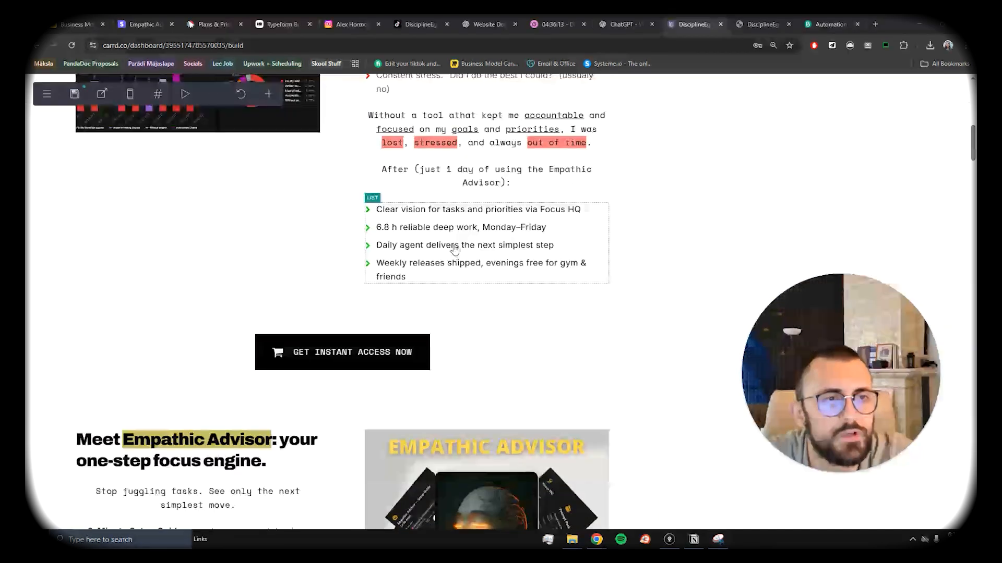
left_click(364, 359)
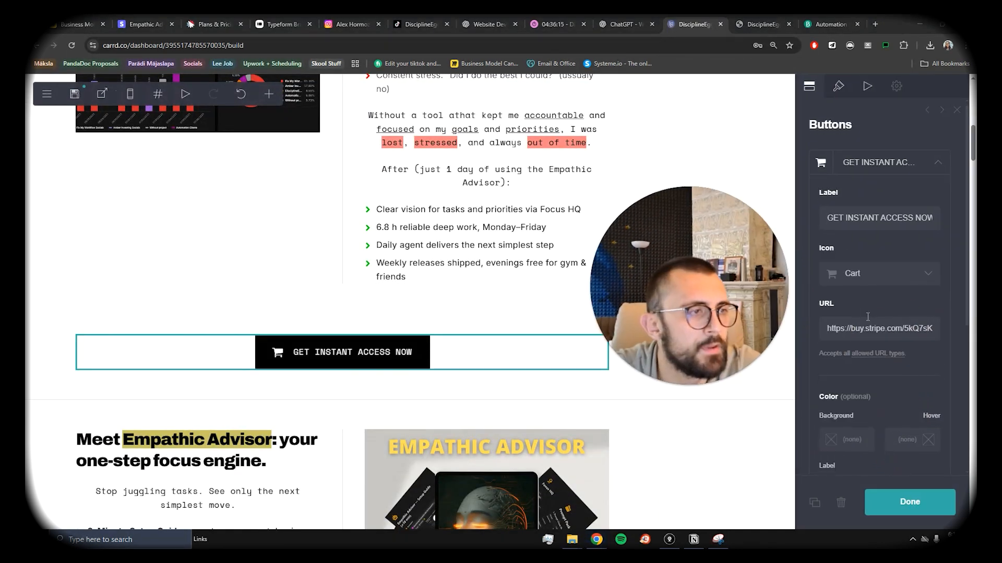
scroll(884, 368, "down", 3)
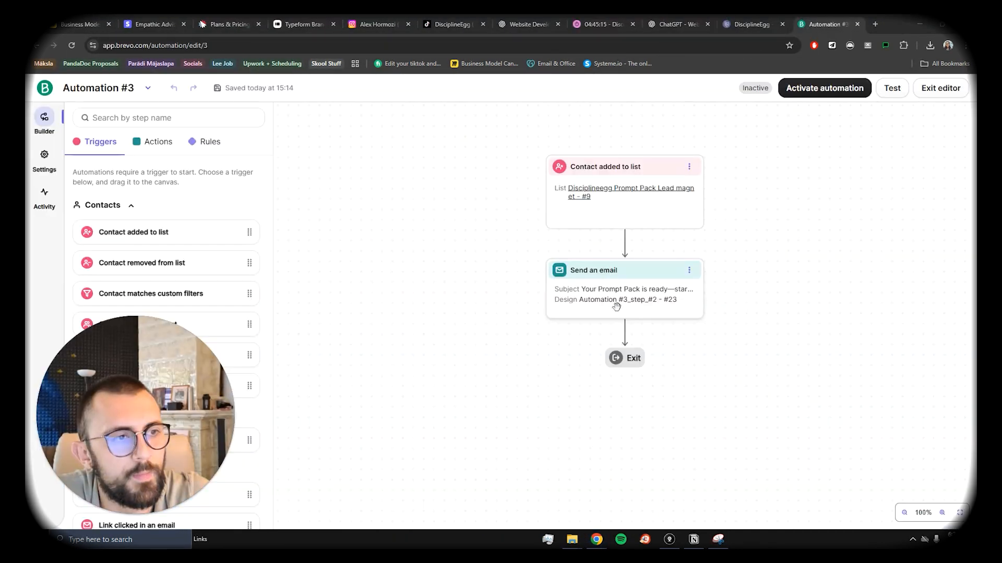
left_click(616, 306)
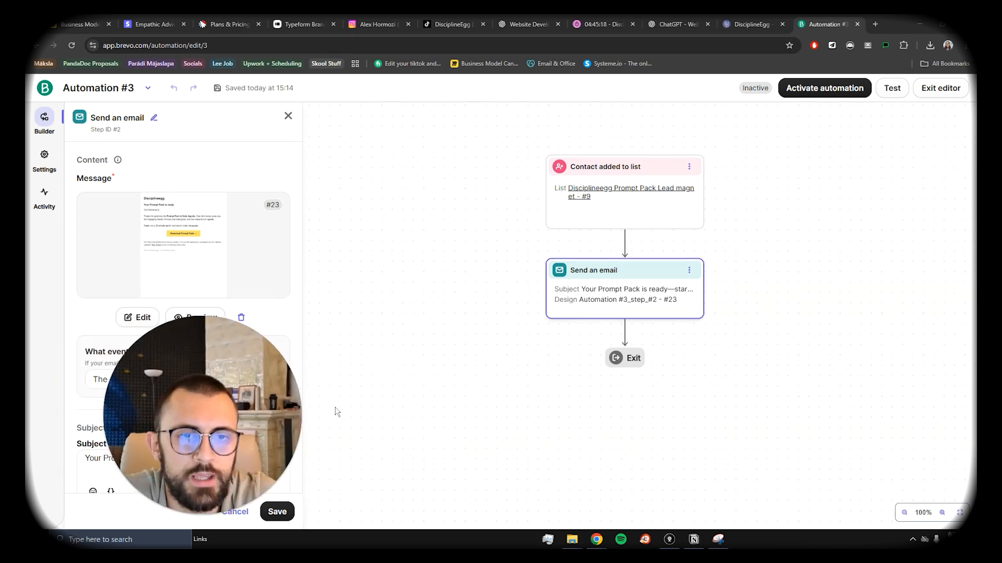
Step: Open the Automation #3 email's HTML and review the P.S. upsell linking to the Stripe payment link
left_click(139, 319)
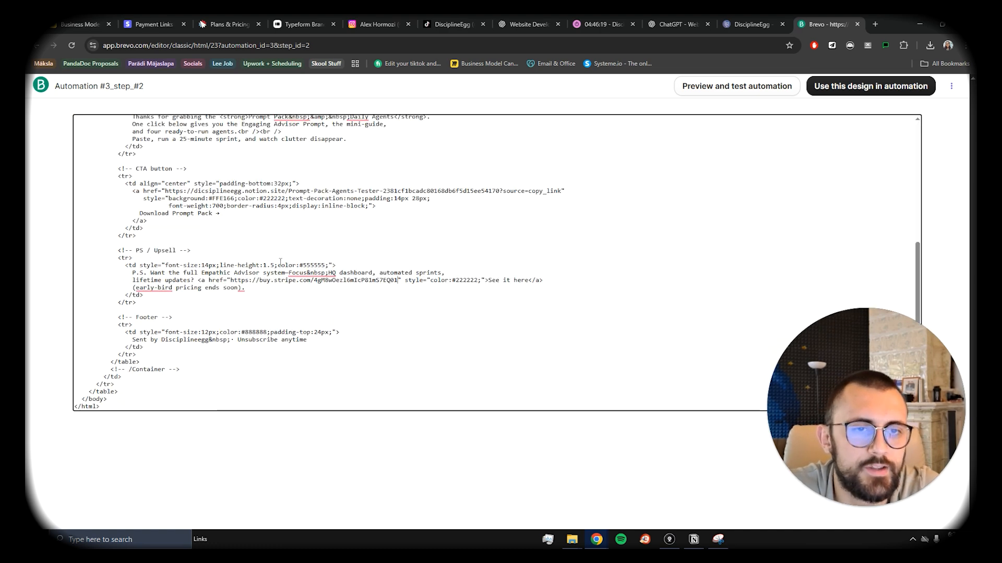
scroll(279, 244, "up", 2)
scroll(279, 243, "up", 3)
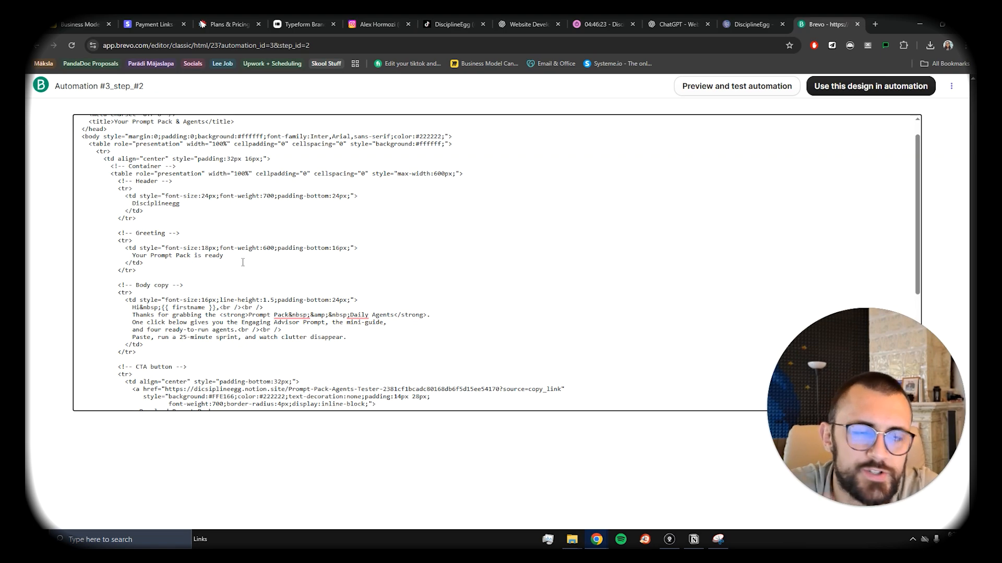
scroll(253, 276, "down", 5)
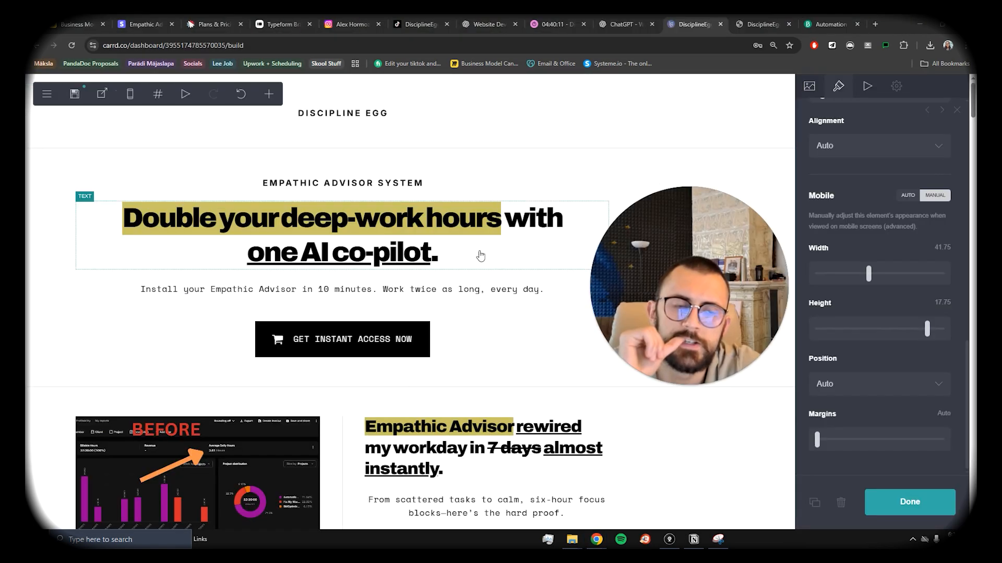
scroll(480, 256, "down", 15)
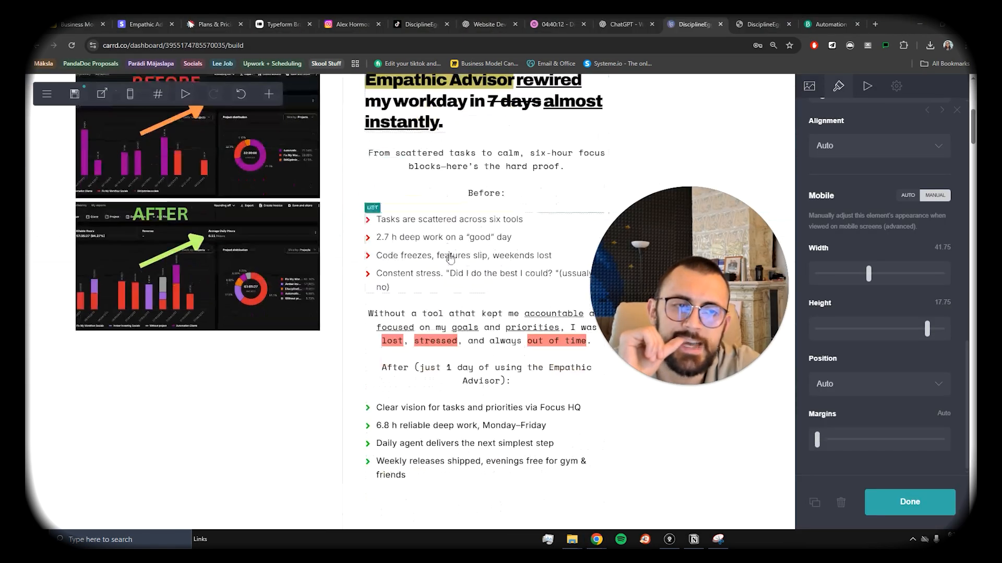
Step: Scroll through the live disciplineegg.com page to check the free Prompt Pack section
scroll(448, 282, "up", 5)
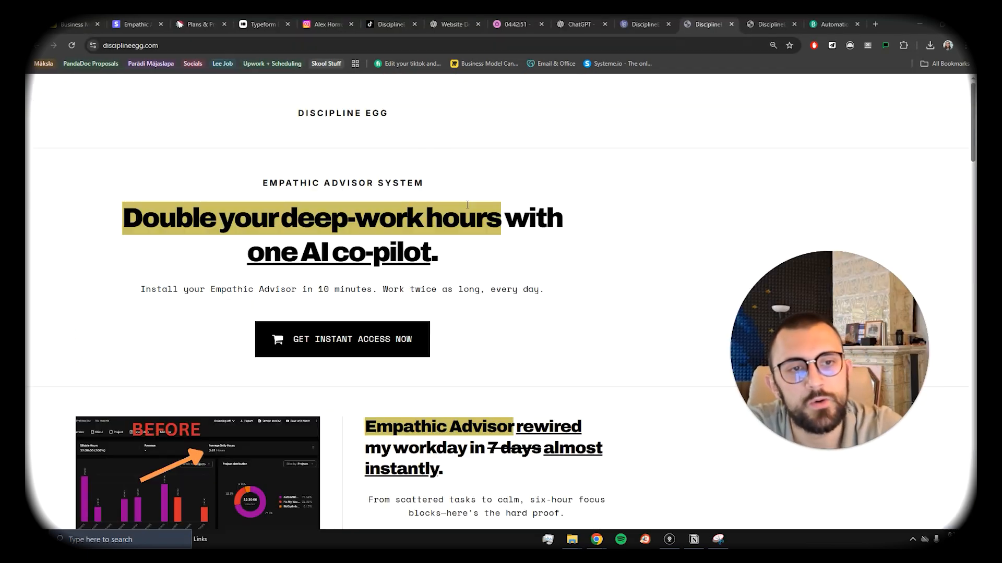
scroll(485, 283, "down", 5)
scroll(325, 406, "up", 5)
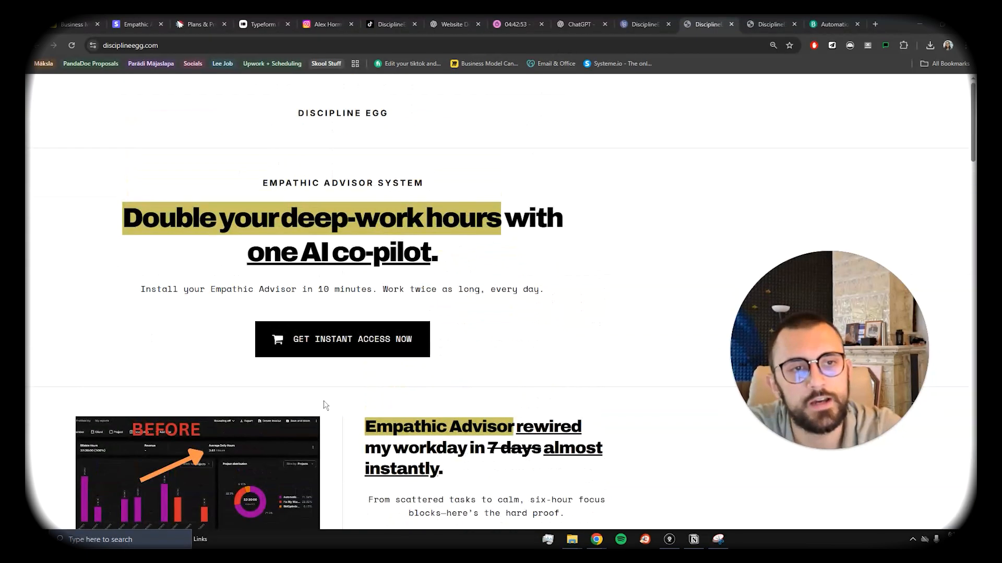
scroll(436, 371, "down", 20)
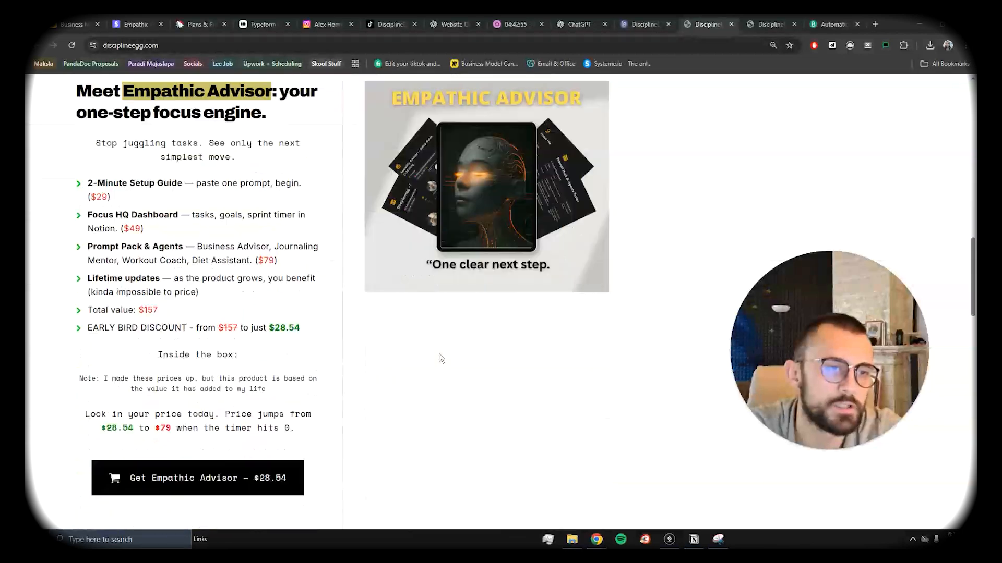
scroll(441, 358, "down", 15)
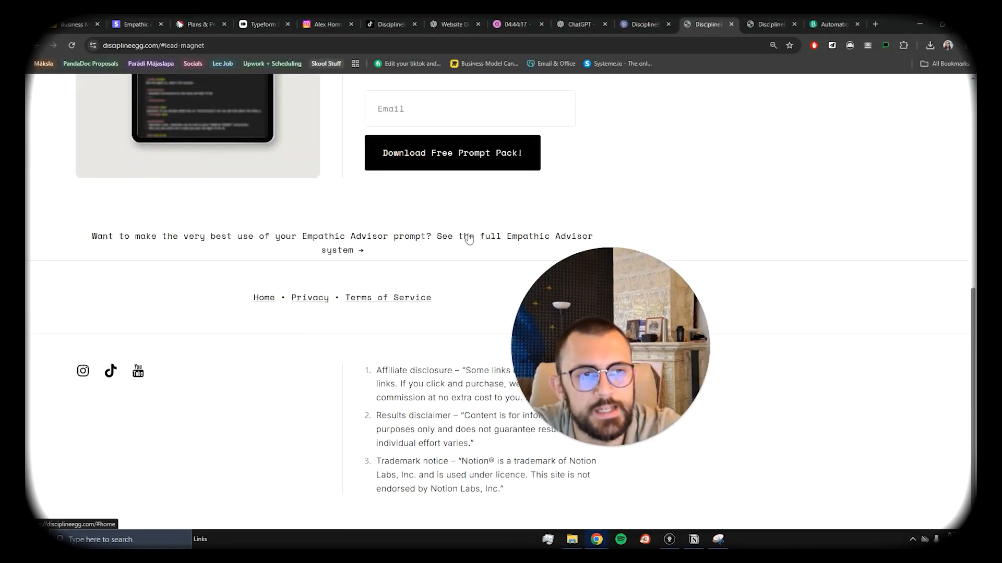
scroll(429, 316, "up", 5)
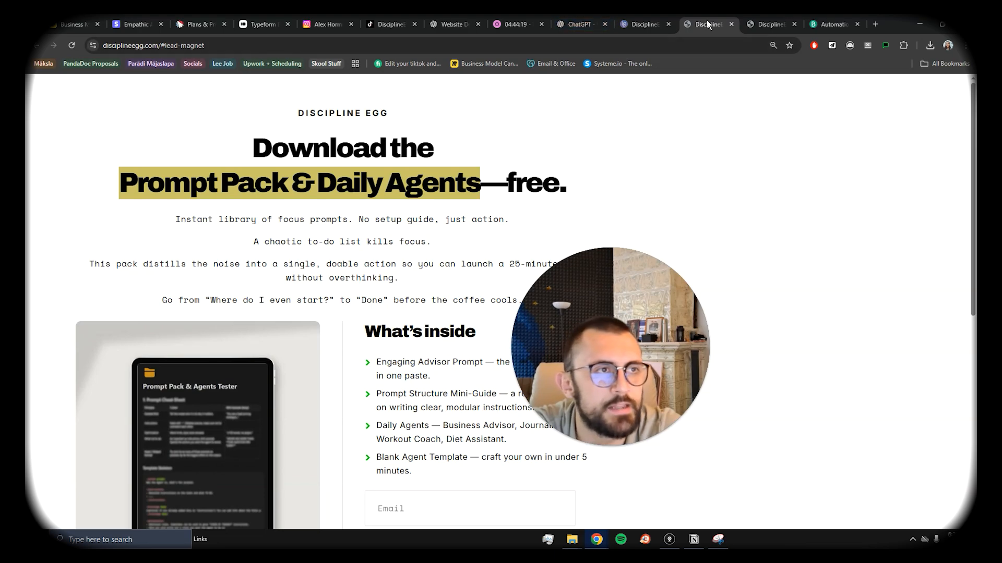
Step: Back in the Carrd builder, close the section break settings panel
left_click(631, 24)
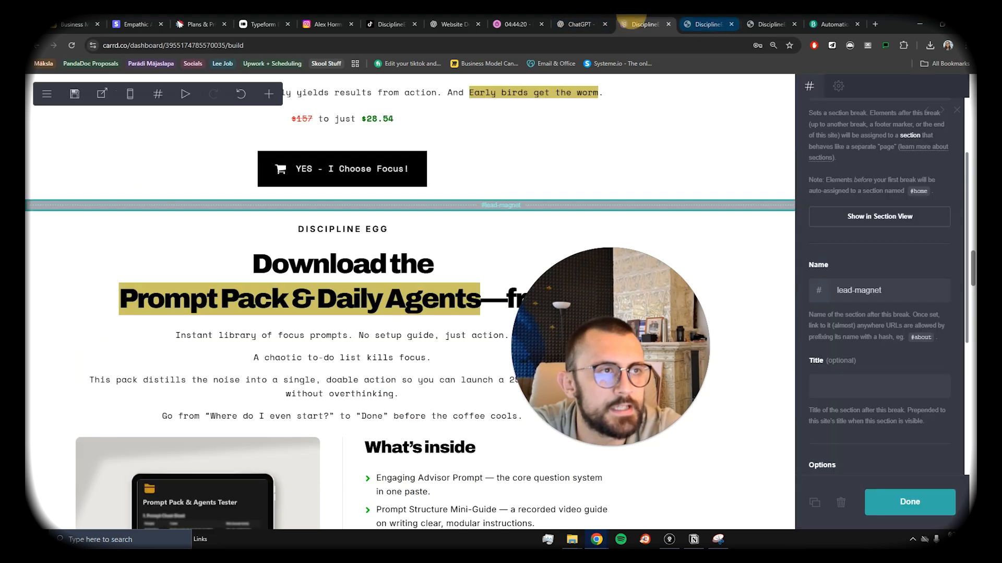
left_click(905, 503)
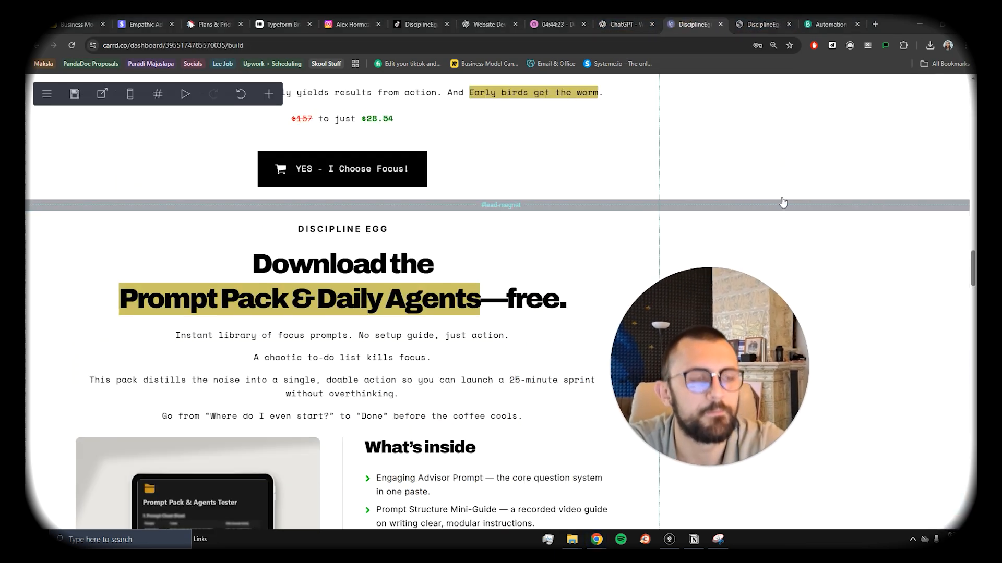
scroll(479, 222, "up", 10)
scroll(482, 212, "up", 8)
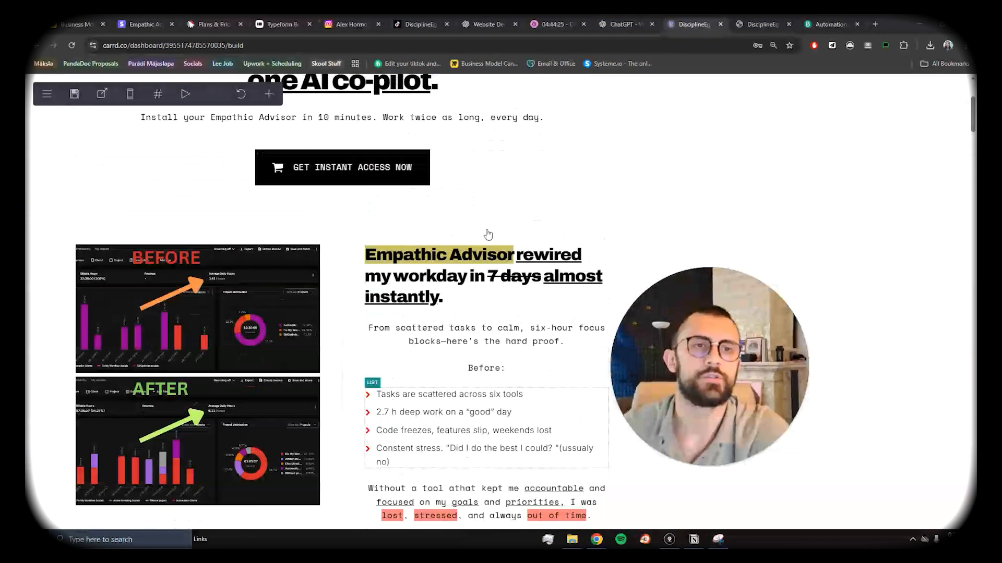